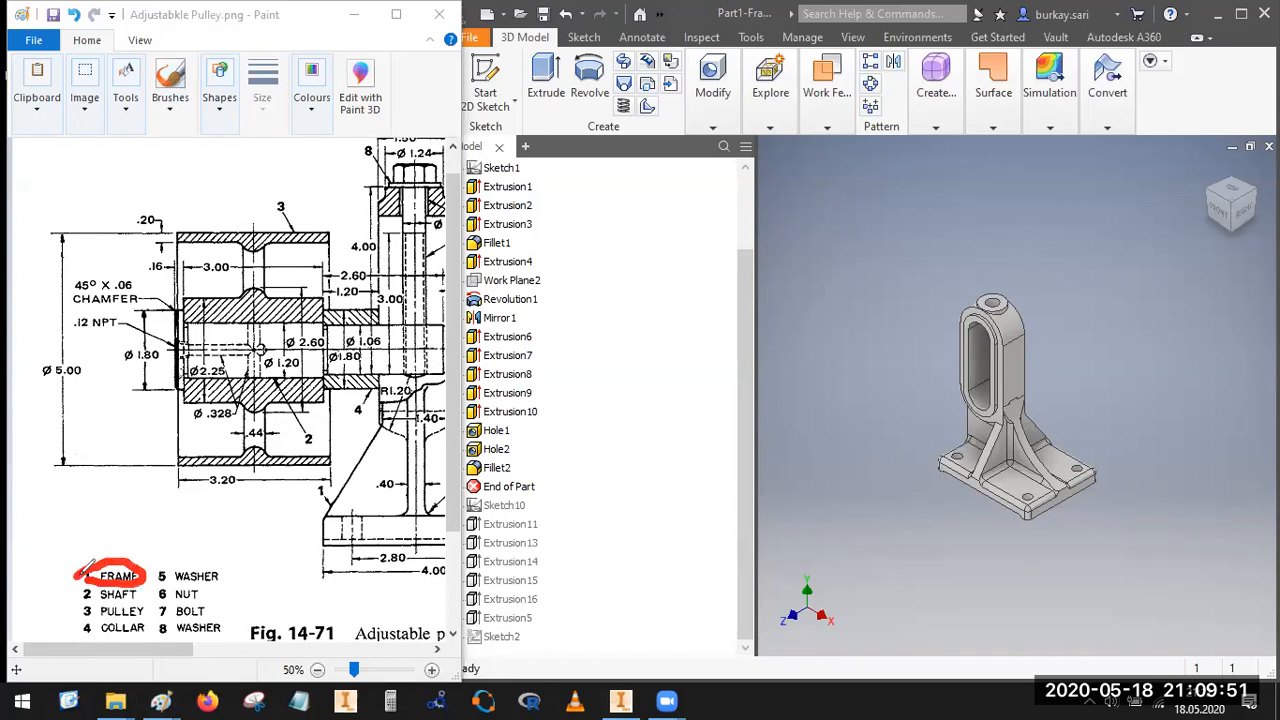
# Step: Trace the shaft's upper edge on the pulley drawing and undo the red marks
pyautogui.moveTo(190, 313); pyautogui.dragTo(400, 326)
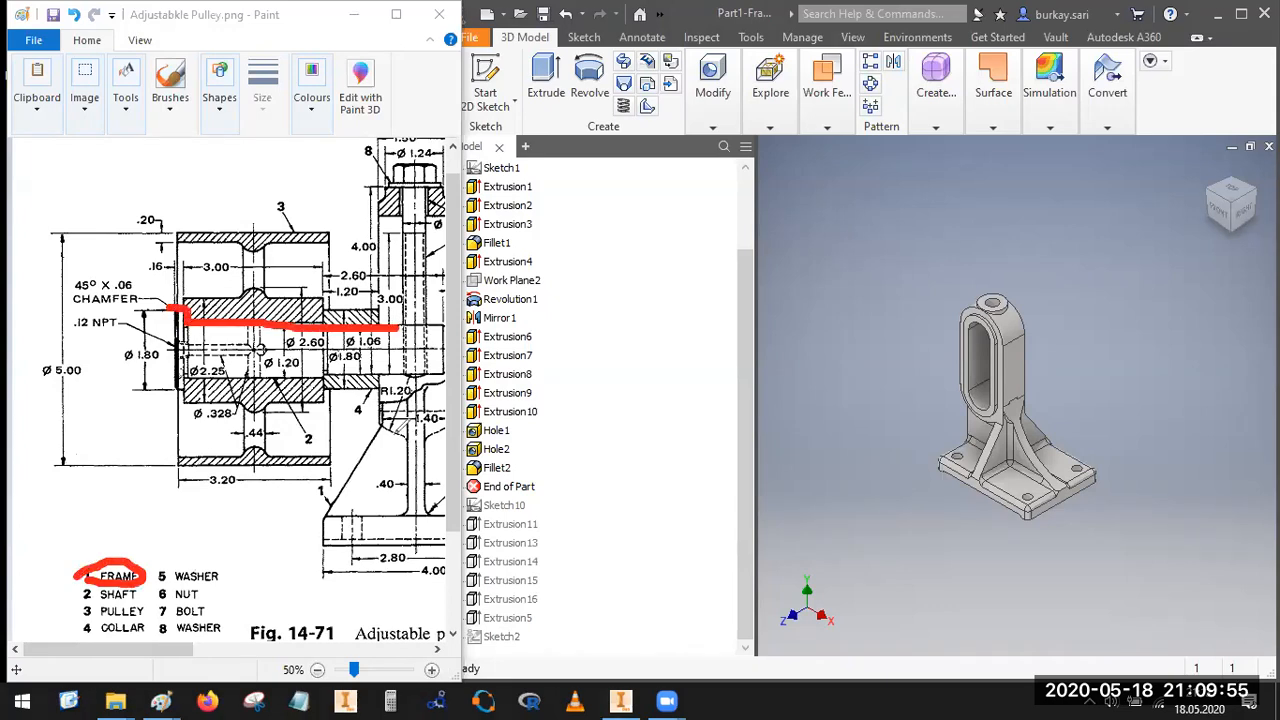
pyautogui.hotkey('ctrl', 'z')
pyautogui.hotkey('ctrl', 'z')
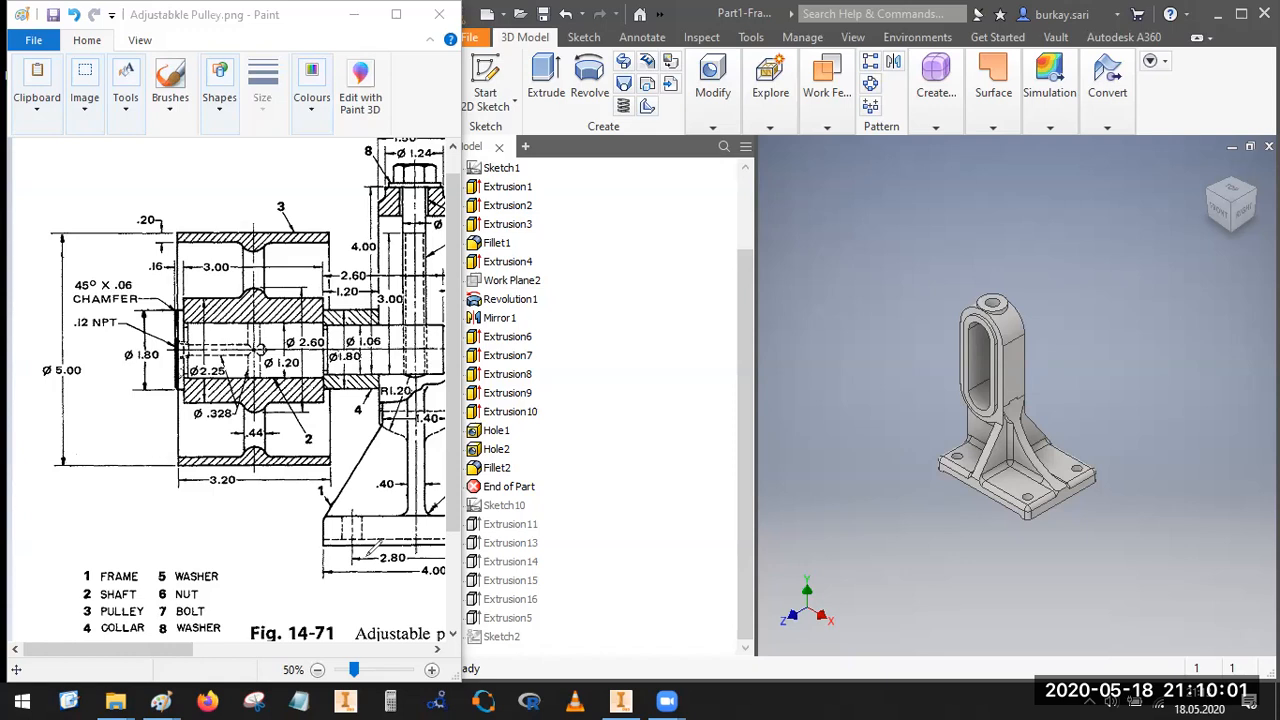
# Step: Examine the adjustable pulley drawing's sectional front view, side view and partial top view
pyautogui.click(339, 649)
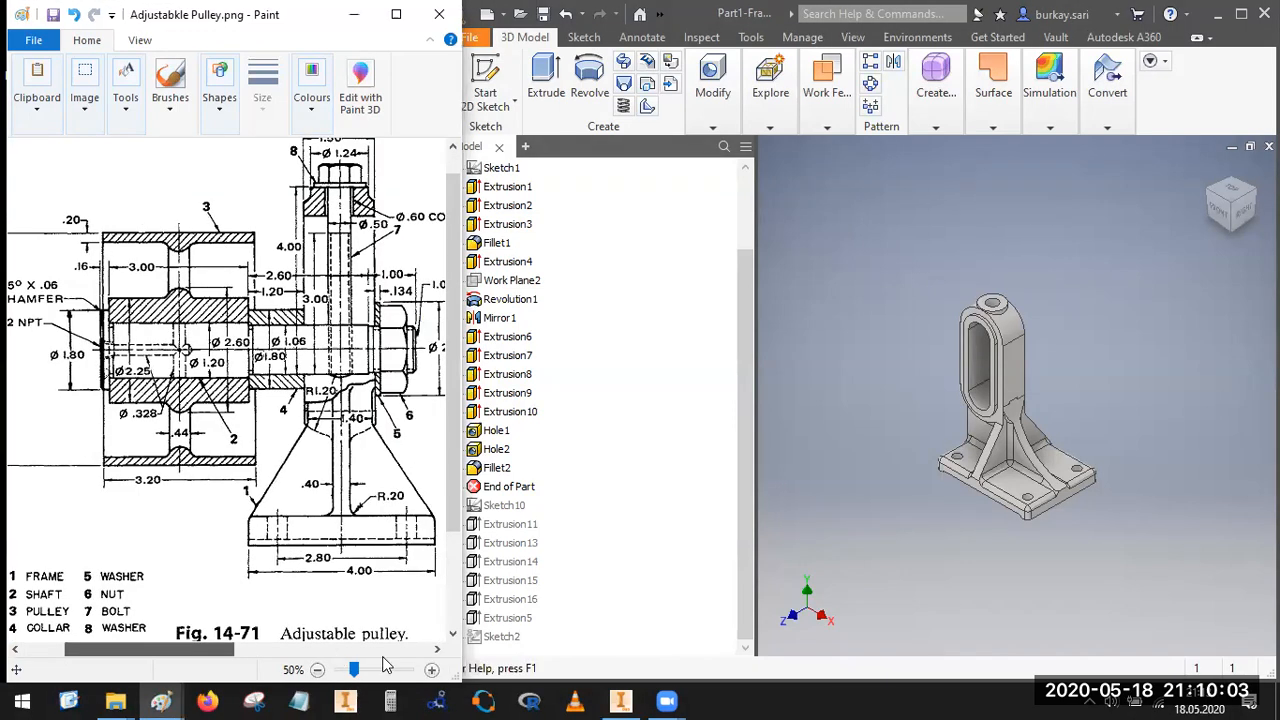
pyautogui.moveTo(255, 649); pyautogui.dragTo(78, 648)
pyautogui.keyDown('ctrl'); pyautogui.scroll(-1, 143, 509); pyautogui.keyUp('ctrl')
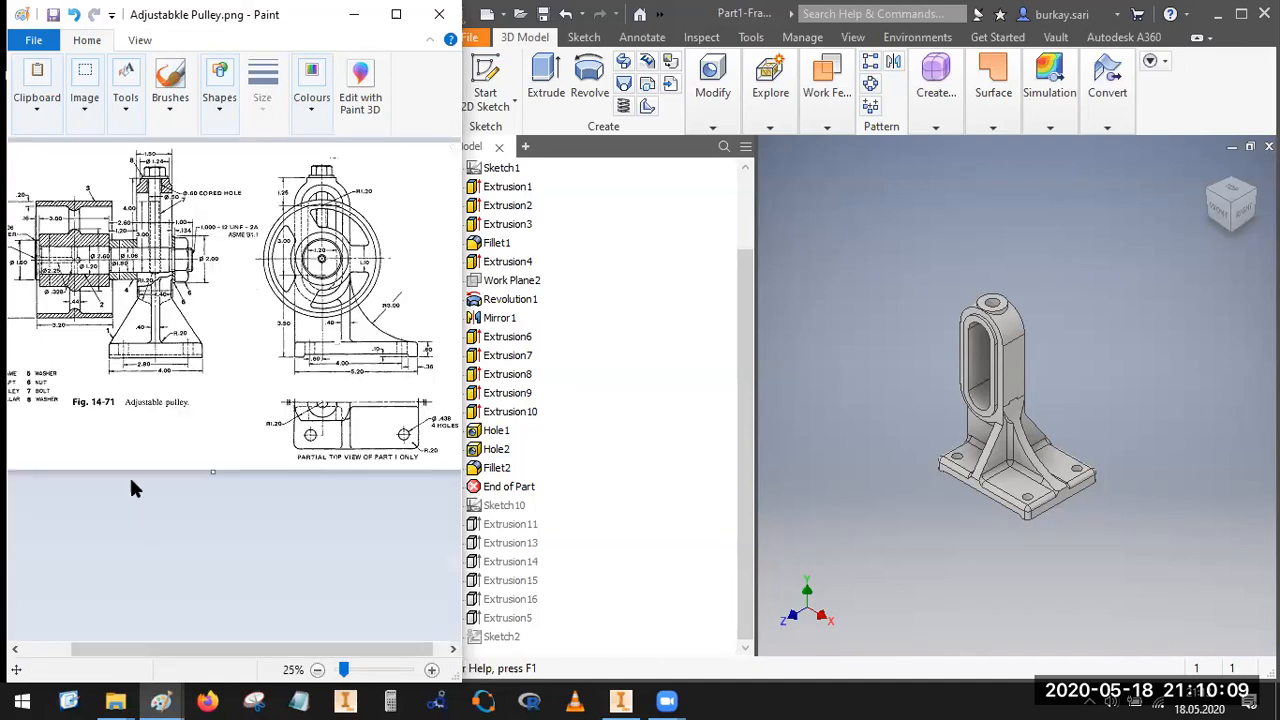
pyautogui.keyDown('ctrl'); pyautogui.scroll(2, 148, 482); pyautogui.keyUp('ctrl')
pyautogui.keyDown('ctrl'); pyautogui.scroll(-1, 150, 481); pyautogui.keyUp('ctrl')
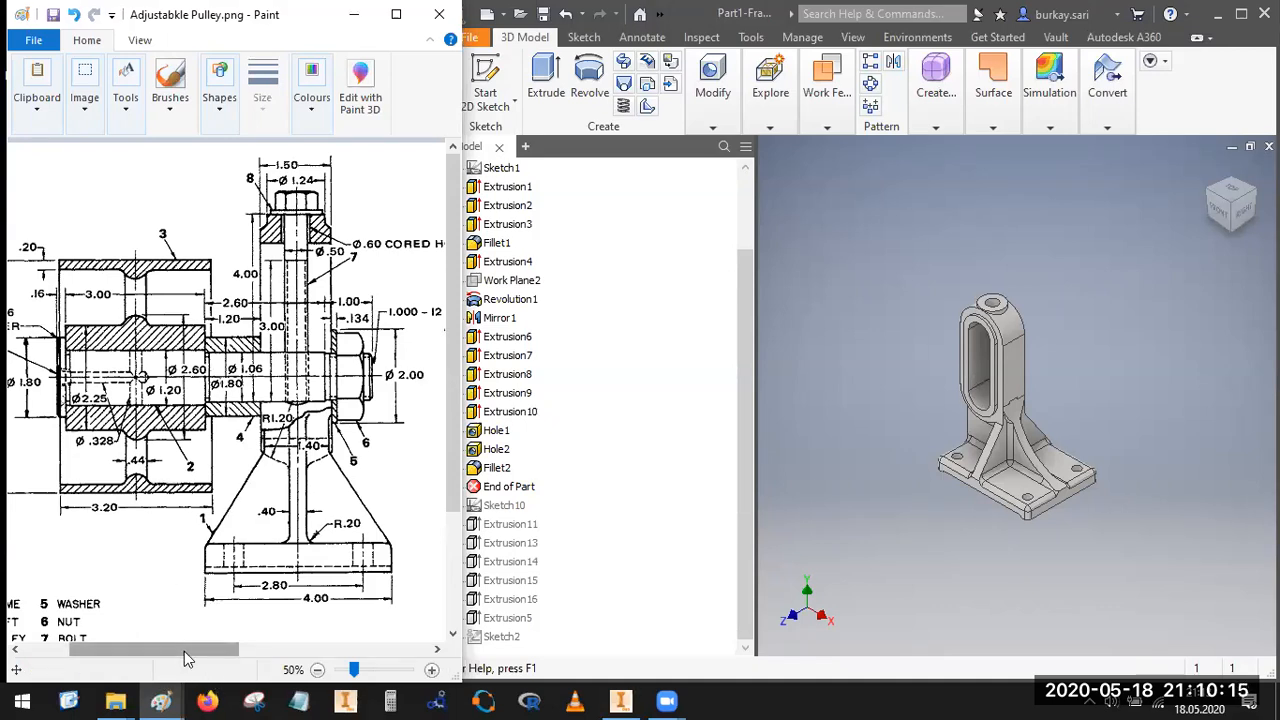
pyautogui.moveTo(185, 652); pyautogui.dragTo(181, 652)
# Step: Switch to Inventor and create a new part from the English Standard (in).ipt template, accepting the style library definitions
pyautogui.click(838, 281)
pyautogui.click(487, 14)
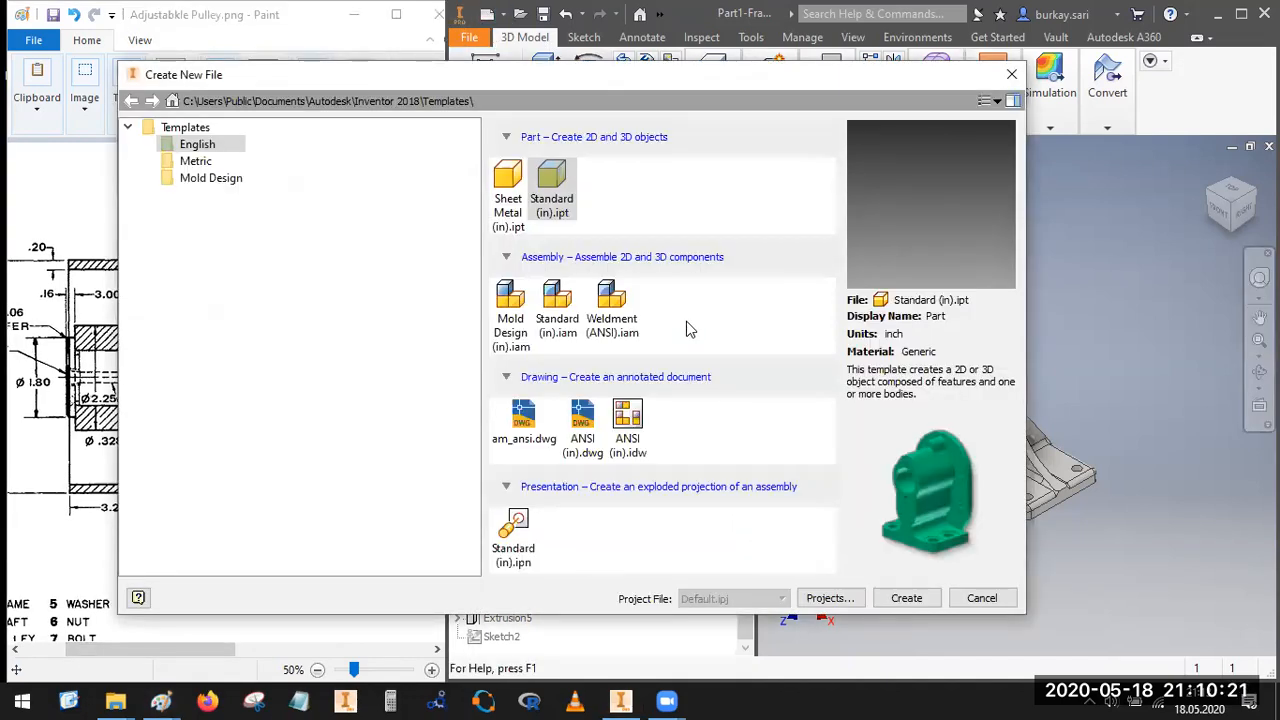
pyautogui.doubleClick(550, 187)
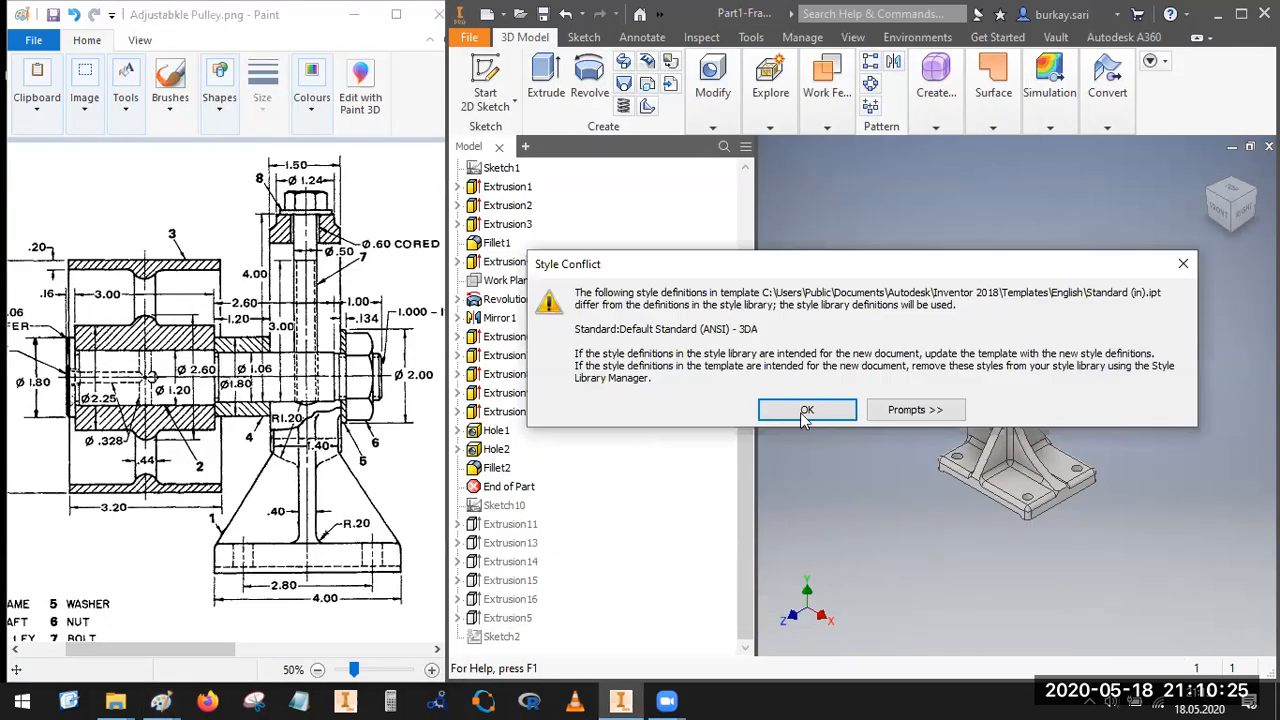
pyautogui.click(807, 411)
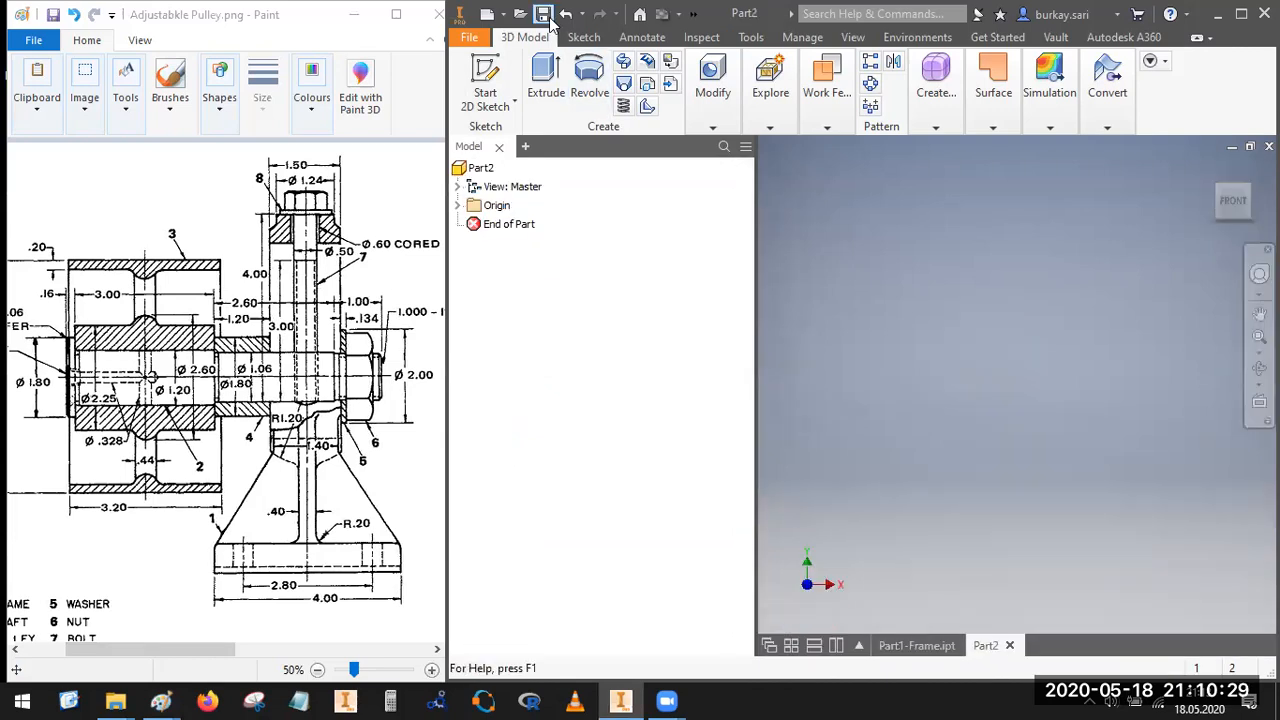
# Step: Save the new part as Part2-Shaft in the Adjustable Pulley folder
pyautogui.moveTo(163, 655)
pyautogui.mouseDown()
pyautogui.moveTo(99, 663)
pyautogui.moveTo(122, 658)
pyautogui.mouseUp()
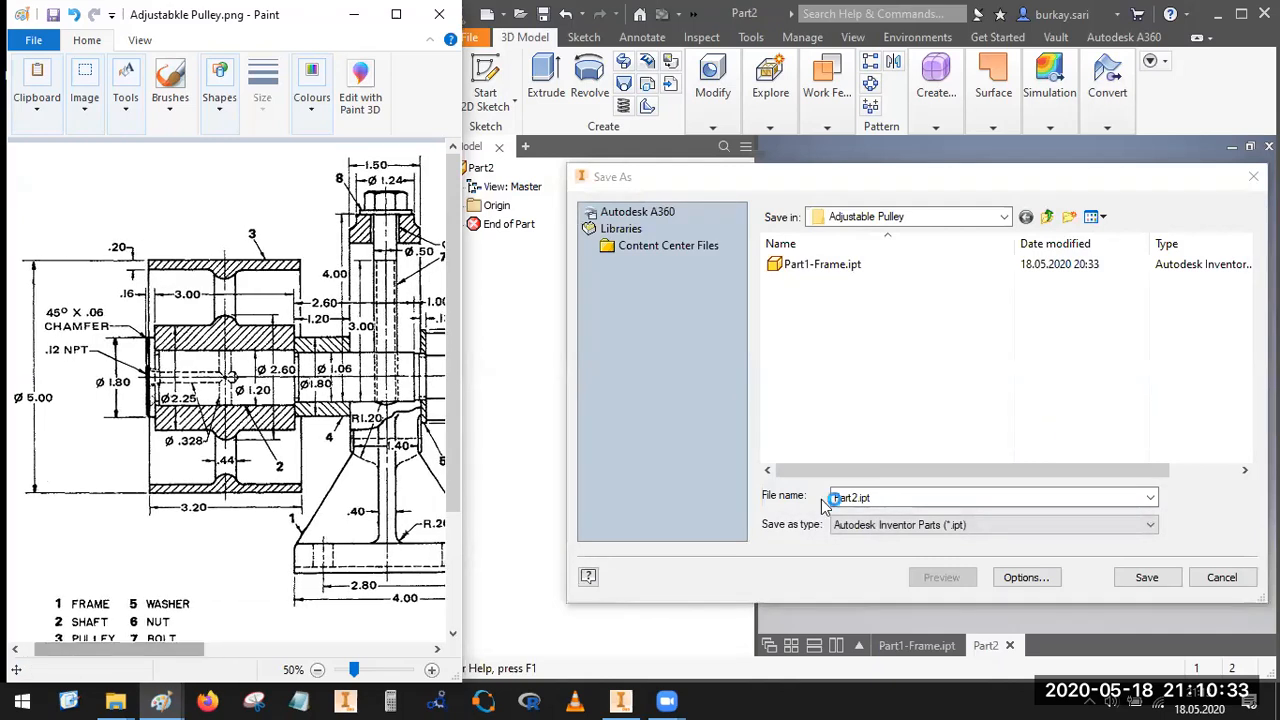
pyautogui.click(884, 499)
pyautogui.press('BackSpace')
pyautogui.press('BackSpace')
pyautogui.write('-Shaft')
pyautogui.press('Return')
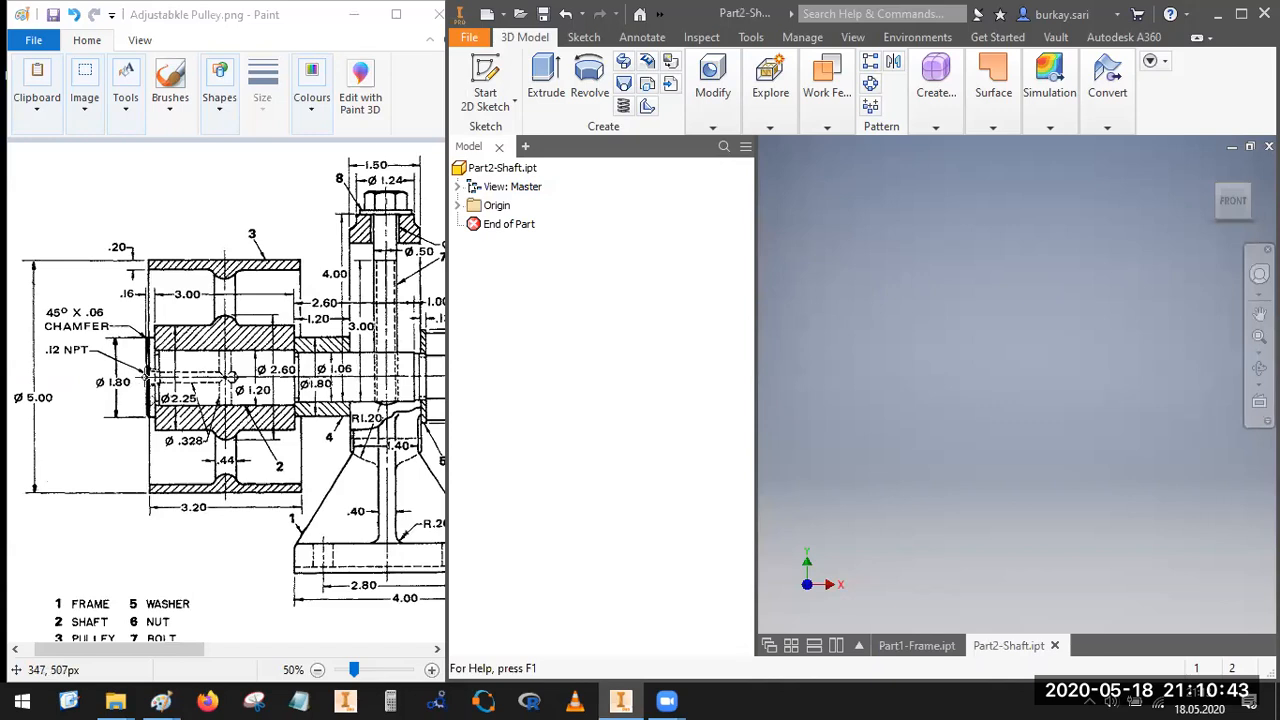
# Step: Circle the .12 NPT callout, the shaft's threaded end hole and its cross hole on the Paint drawing, and clear the marks
pyautogui.click(146, 377)
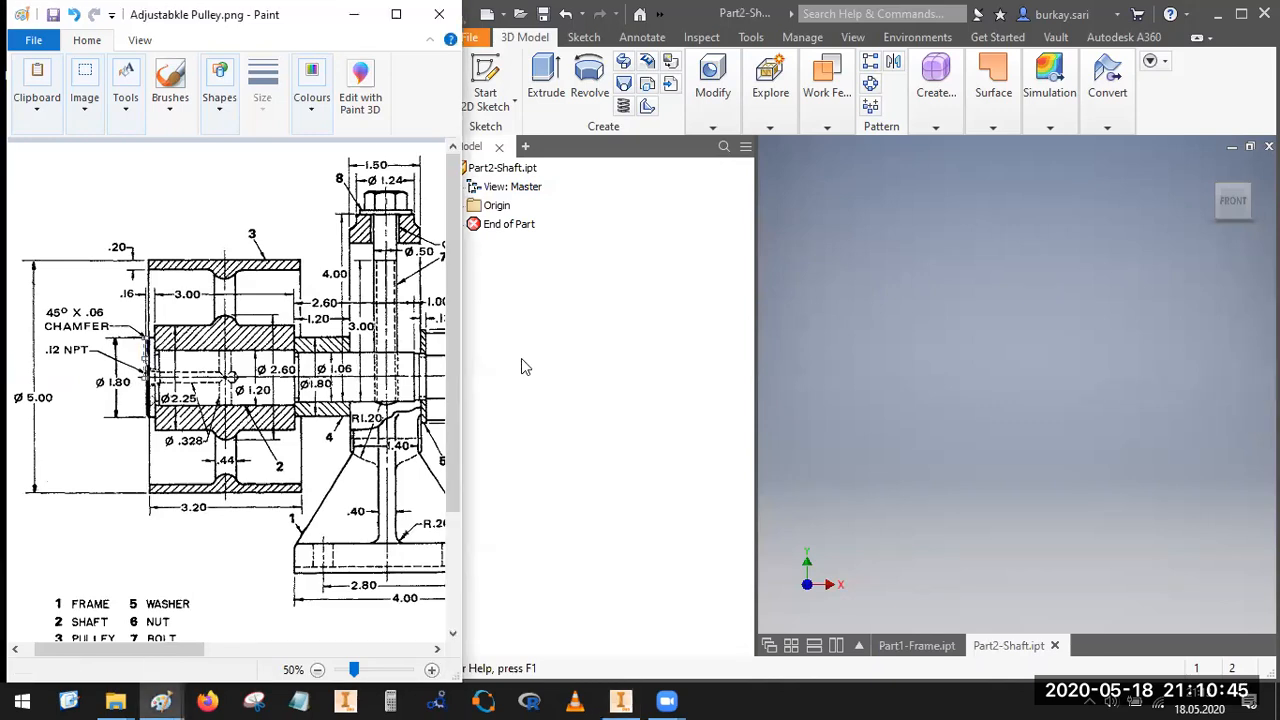
pyautogui.hotkey('ctrl', '2')
pyautogui.moveTo(227, 350)
pyautogui.mouseDown()
pyautogui.moveTo(207, 351)
pyautogui.moveTo(243, 406)
pyautogui.moveTo(246, 364)
pyautogui.moveTo(222, 339)
pyautogui.moveTo(136, 380)
pyautogui.moveTo(198, 398)
pyautogui.moveTo(164, 369)
pyautogui.mouseUp()
pyautogui.moveTo(97, 343)
pyautogui.mouseDown()
pyautogui.moveTo(41, 355)
pyautogui.moveTo(94, 363)
pyautogui.moveTo(100, 345)
pyautogui.moveTo(72, 336)
pyautogui.mouseUp()
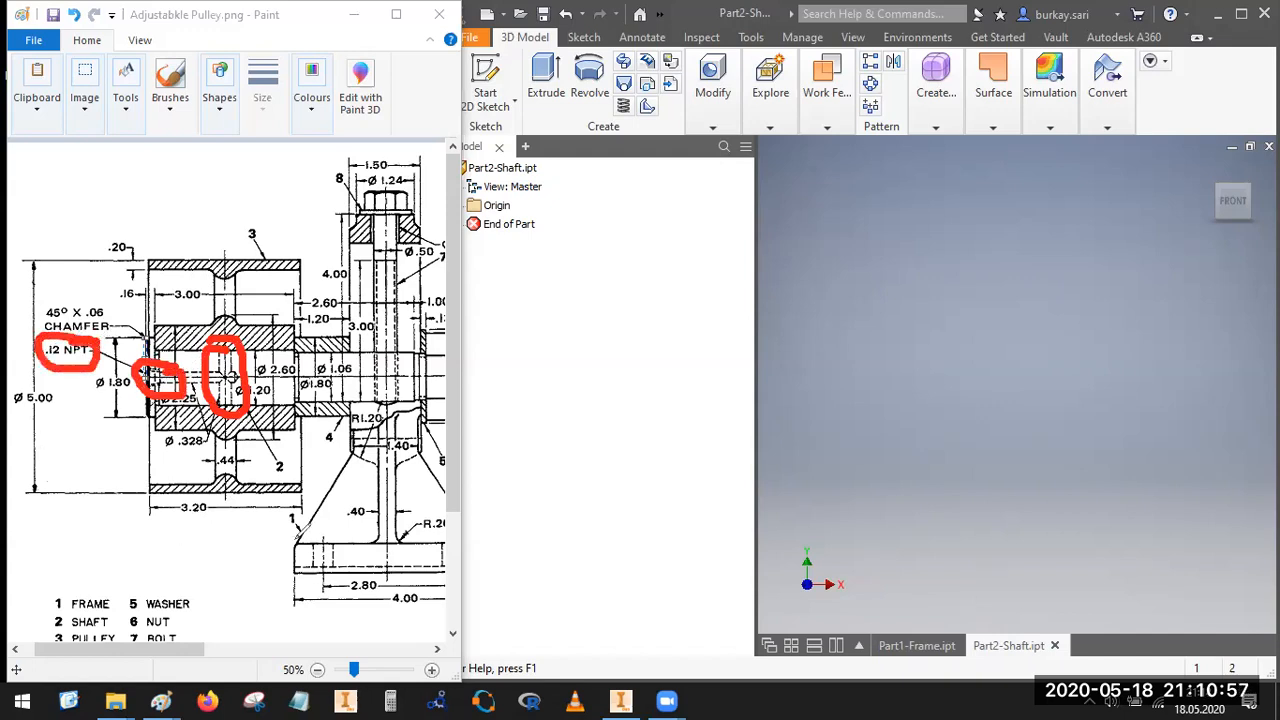
pyautogui.click(885, 144)
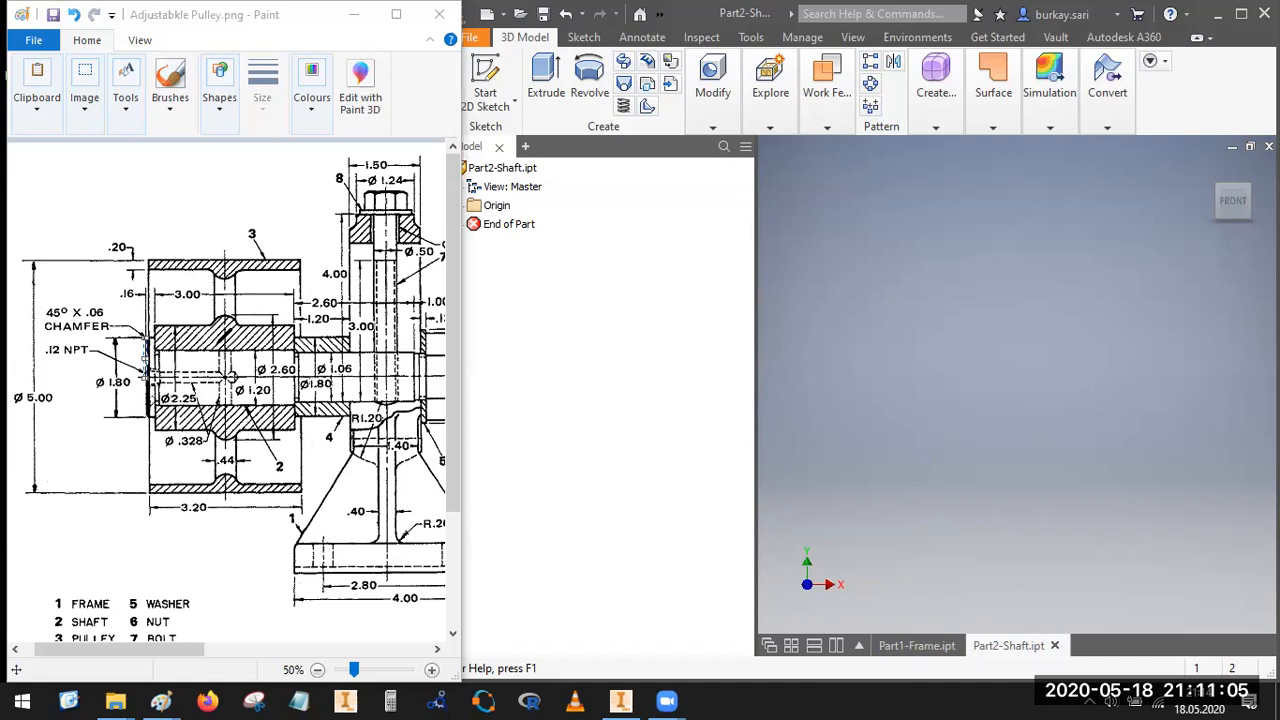
# Step: Mark the shaft's cross hole and circle the pulley's upper rim on the drawing, and clear the marks
pyautogui.moveTo(240, 340)
pyautogui.mouseDown()
pyautogui.moveTo(222, 350)
pyautogui.moveTo(232, 358)
pyautogui.moveTo(220, 402)
pyautogui.mouseUp()
pyautogui.moveTo(232, 352); pyautogui.dragTo(232, 410)
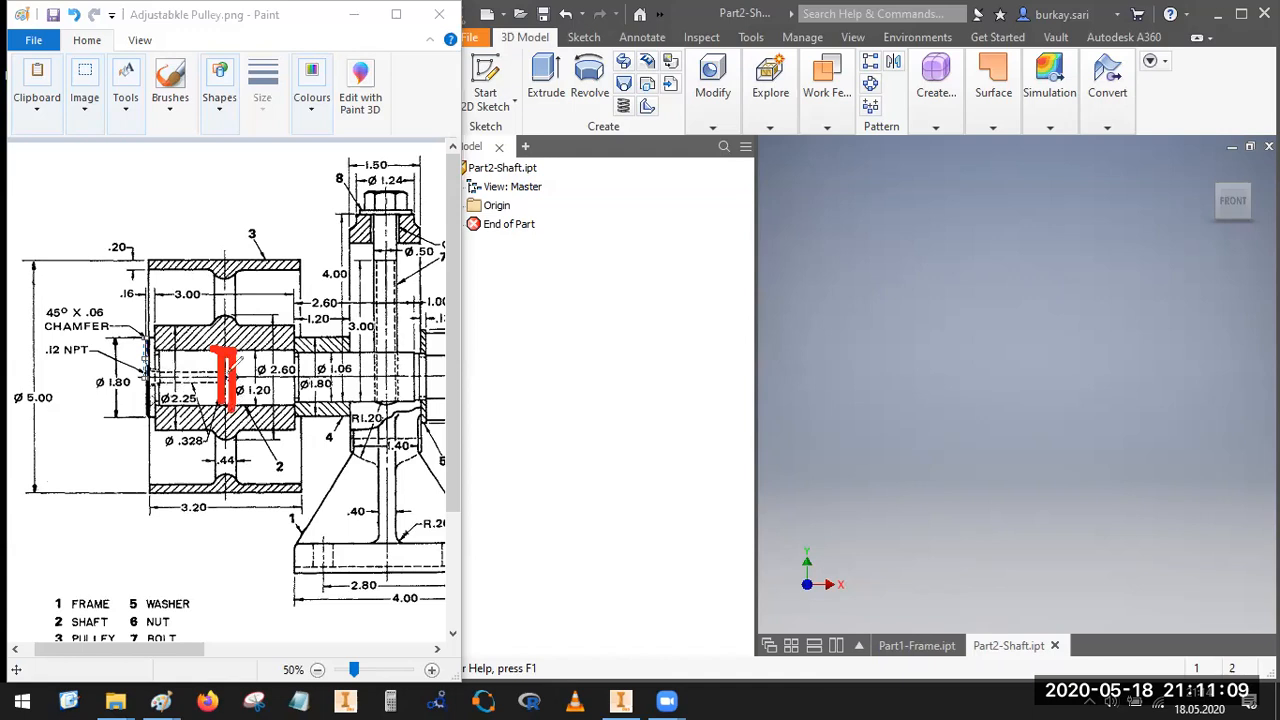
pyautogui.moveTo(230, 256)
pyautogui.mouseDown()
pyautogui.moveTo(170, 233)
pyautogui.moveTo(138, 246)
pyautogui.moveTo(165, 296)
pyautogui.moveTo(315, 285)
pyautogui.moveTo(142, 245)
pyautogui.mouseUp()
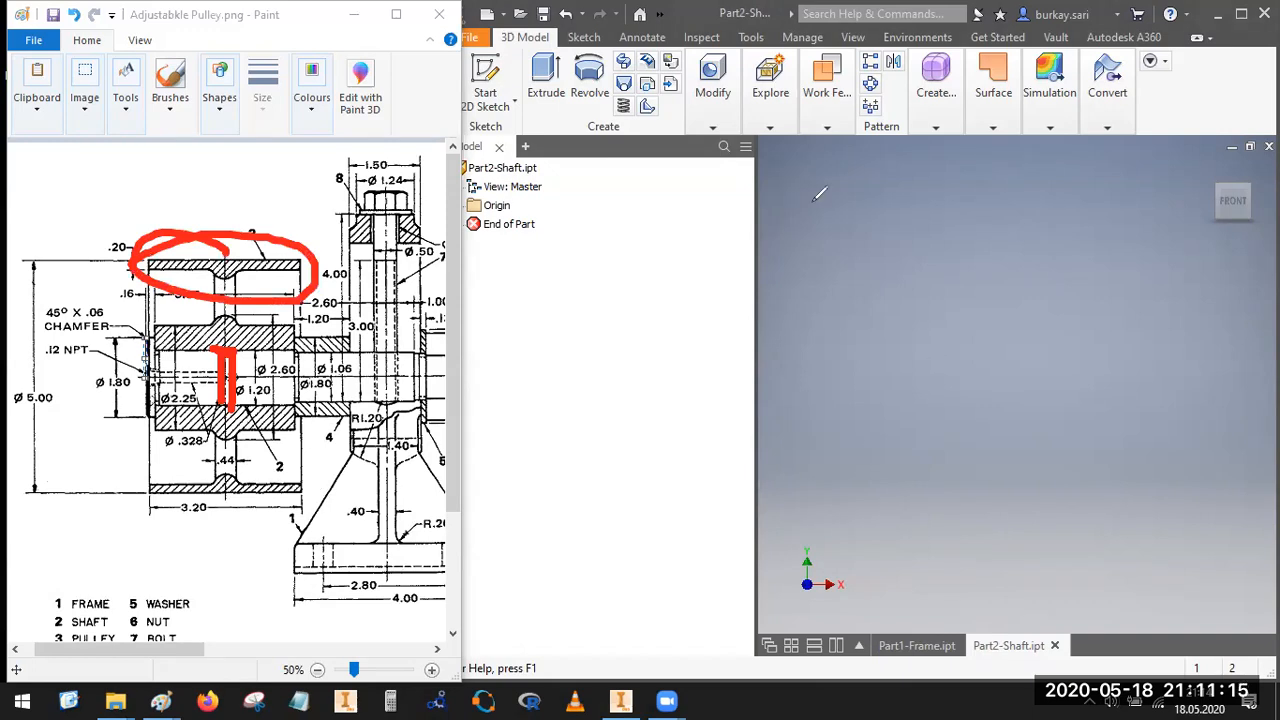
pyautogui.click(184, 678)
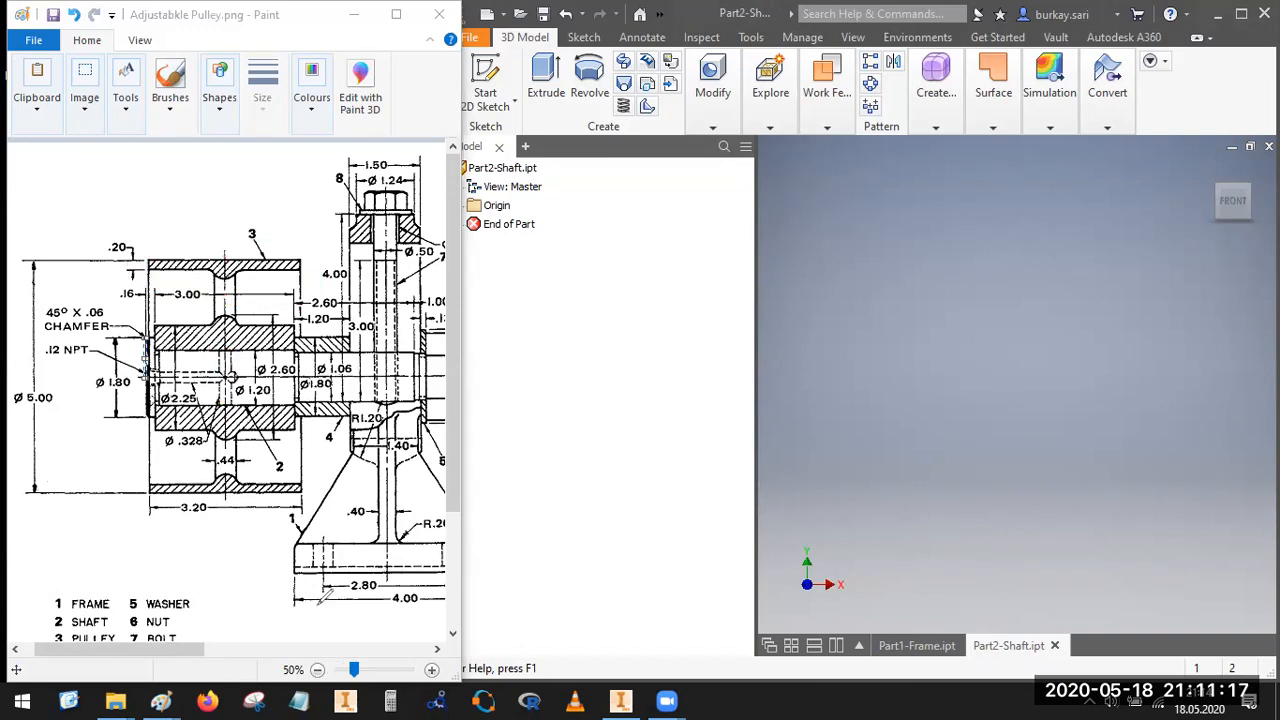
# Step: Trace the shaft's outline through the pulley, collar, frame and nut on the drawing, and clear the marks
pyautogui.moveTo(161, 651); pyautogui.dragTo(226, 655)
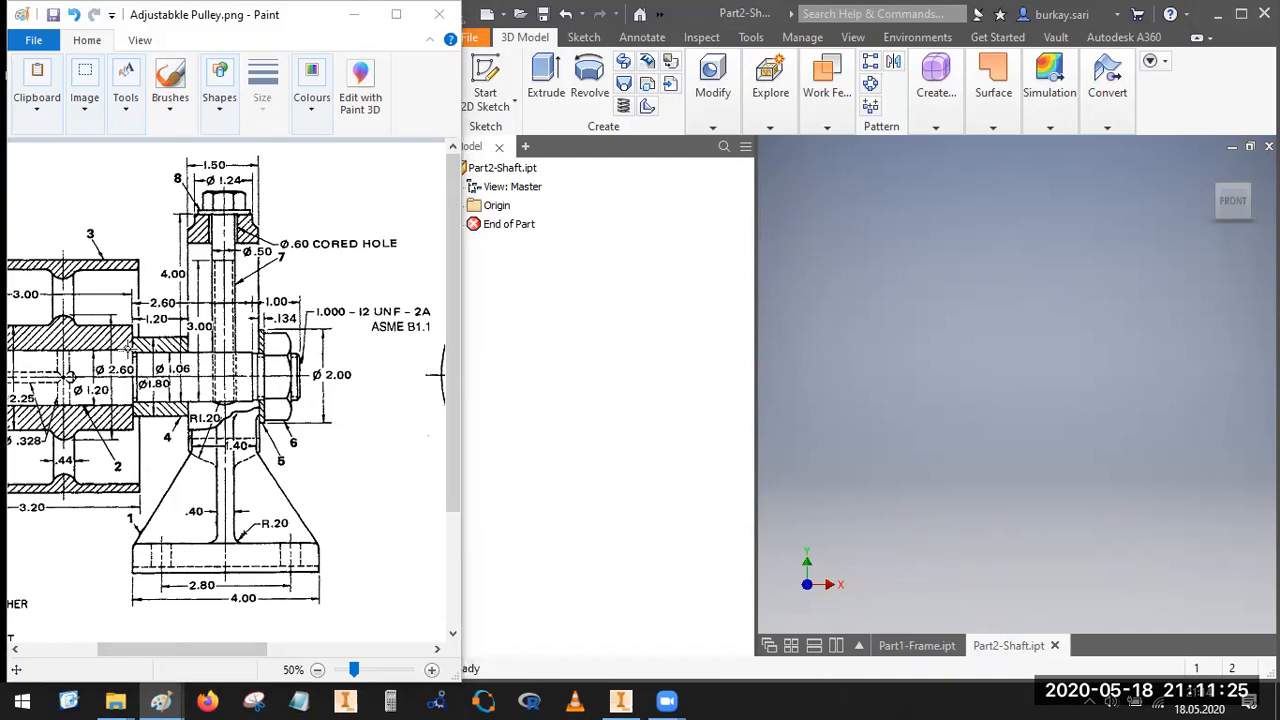
pyautogui.click(131, 354)
pyautogui.moveTo(131, 354); pyautogui.dragTo(262, 352)
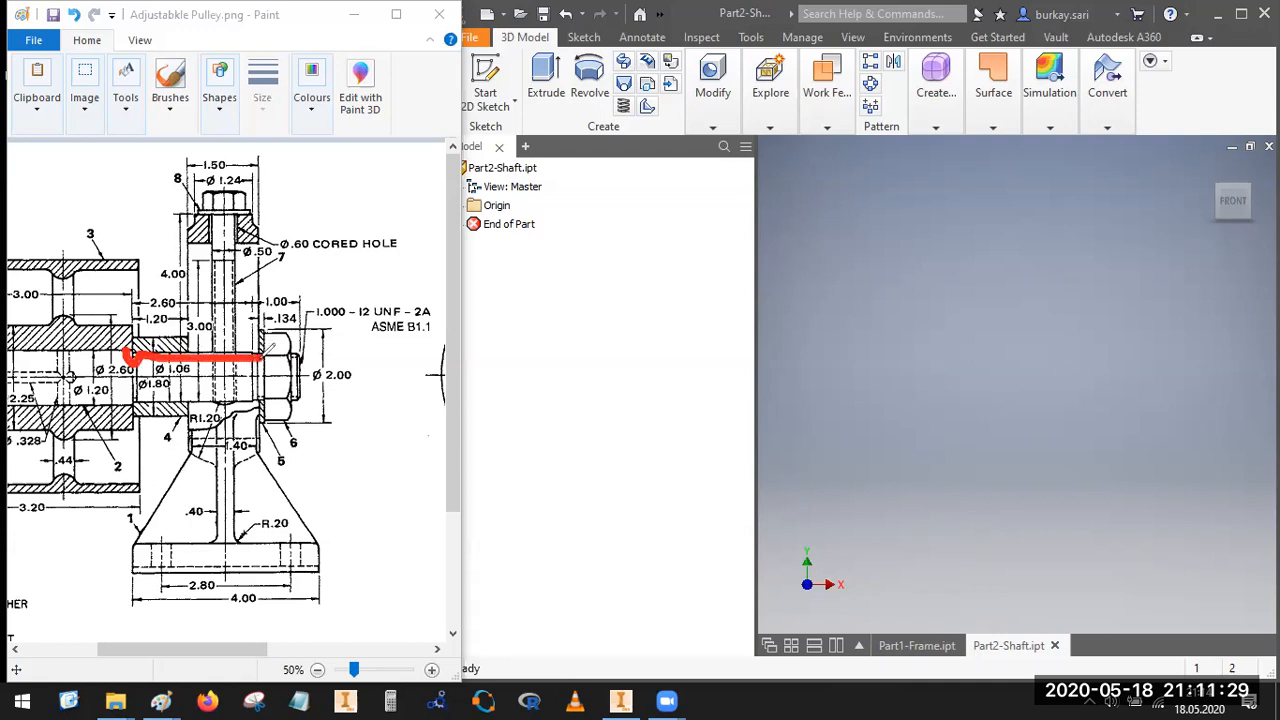
pyautogui.moveTo(266, 357)
pyautogui.mouseDown()
pyautogui.moveTo(300, 358)
pyautogui.moveTo(298, 398)
pyautogui.moveTo(16, 408)
pyautogui.mouseUp()
pyautogui.moveTo(124, 349); pyautogui.dragTo(10, 350)
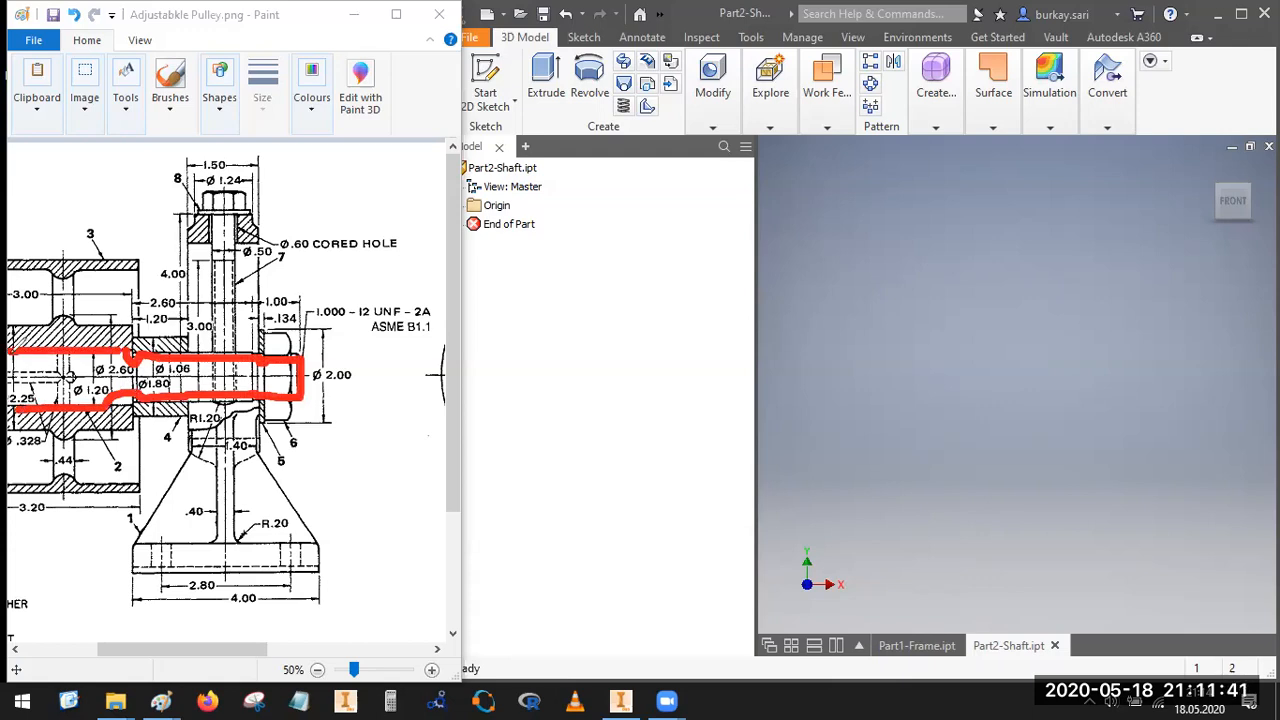
pyautogui.click(549, 487)
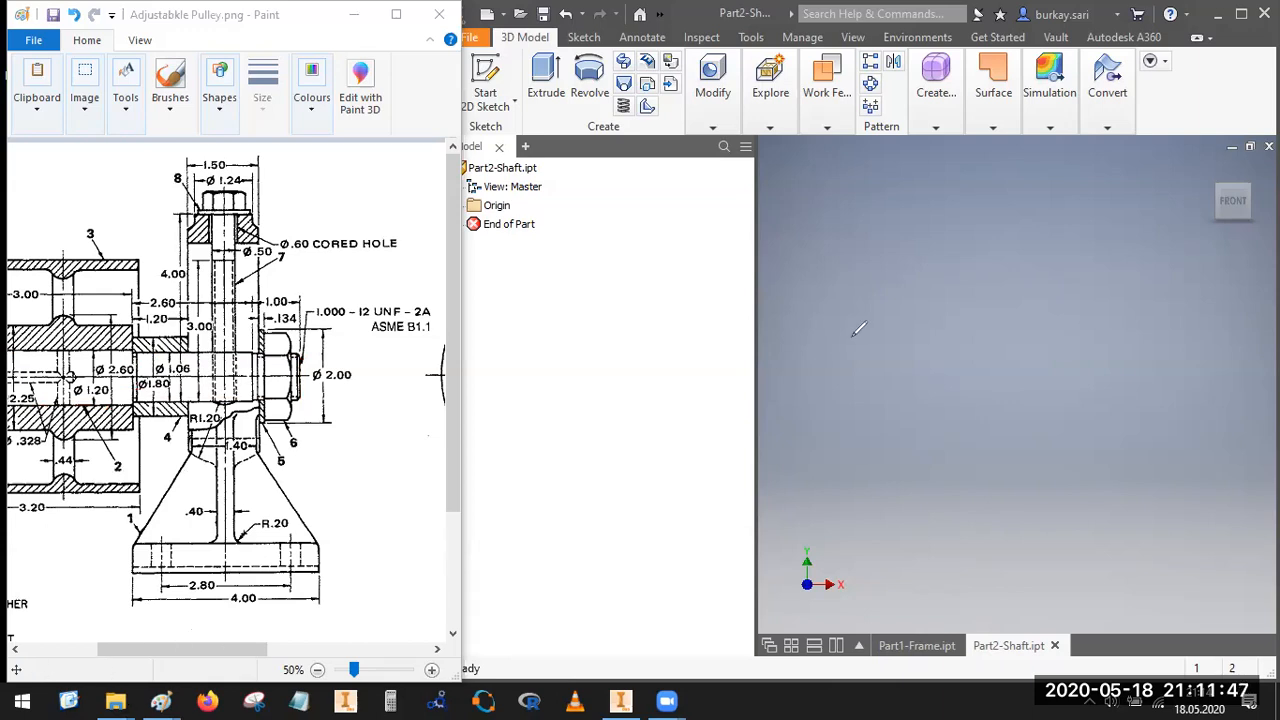
pyautogui.moveTo(246, 658); pyautogui.dragTo(214, 655)
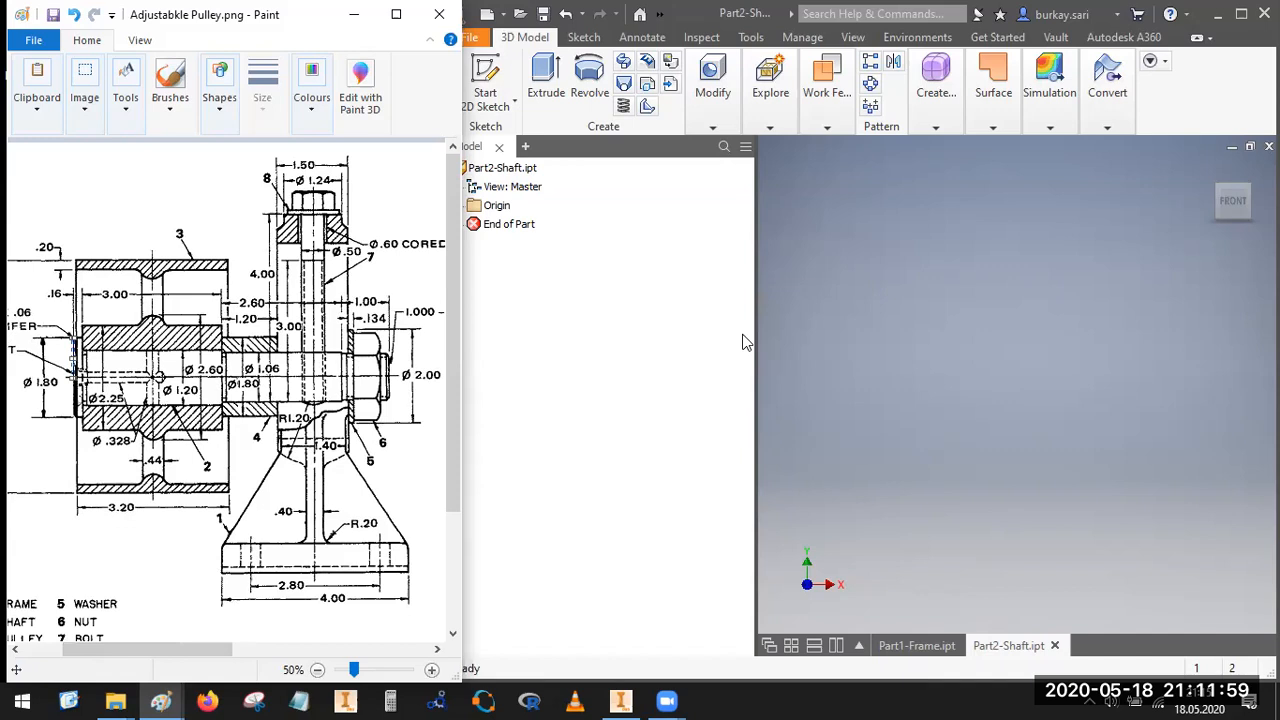
pyautogui.click(943, 173)
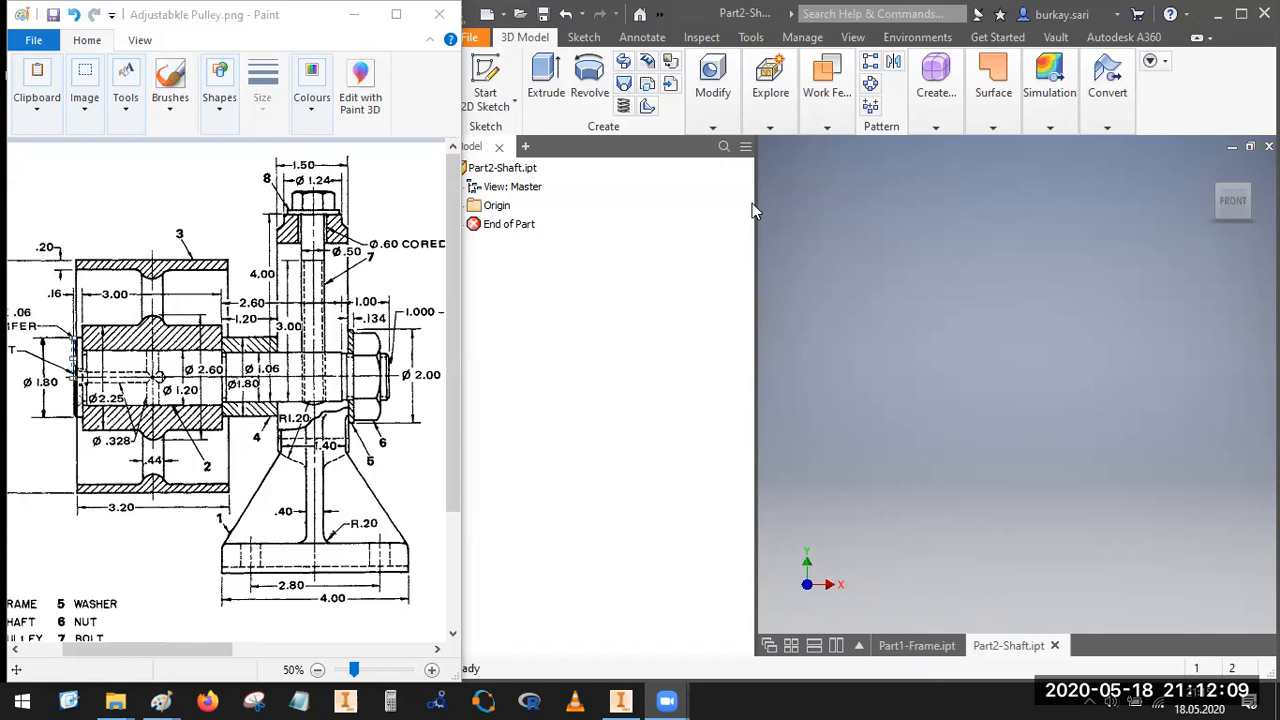
pyautogui.click(347, 338)
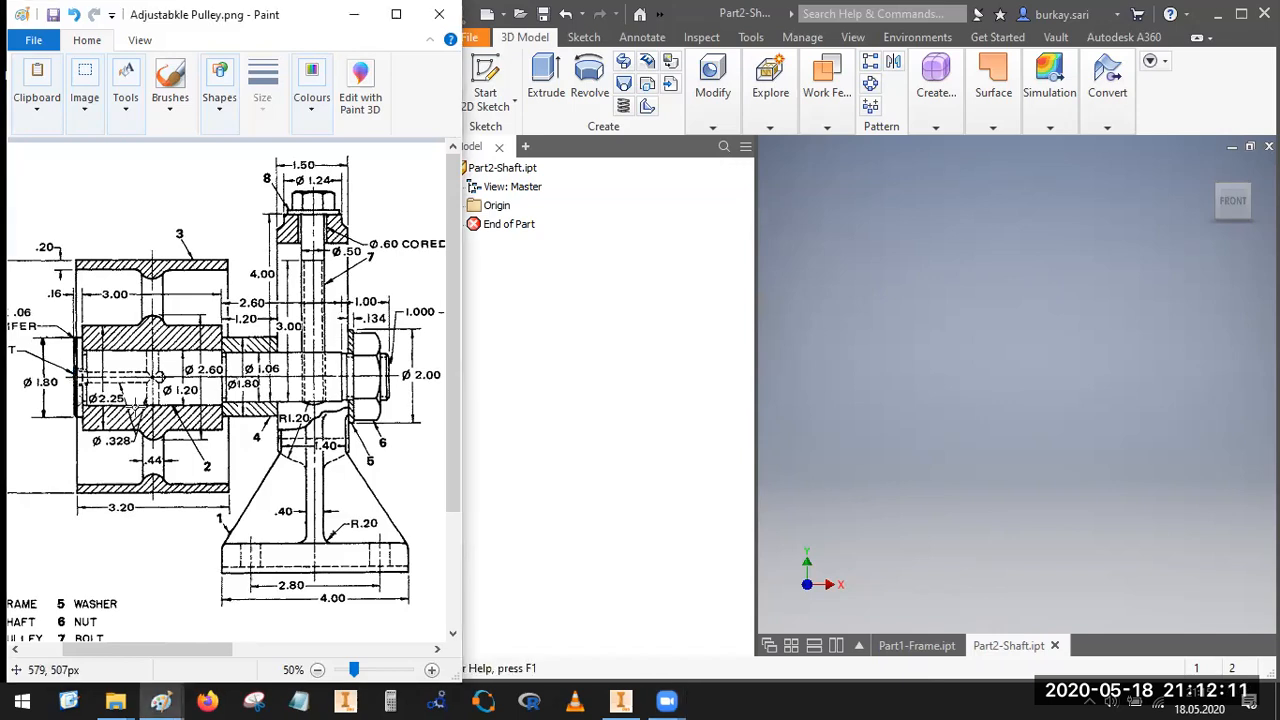
# Step: Switch to Inventor and make the origin's Center Point and XY Plane visible
pyautogui.doubleClick(487, 207)
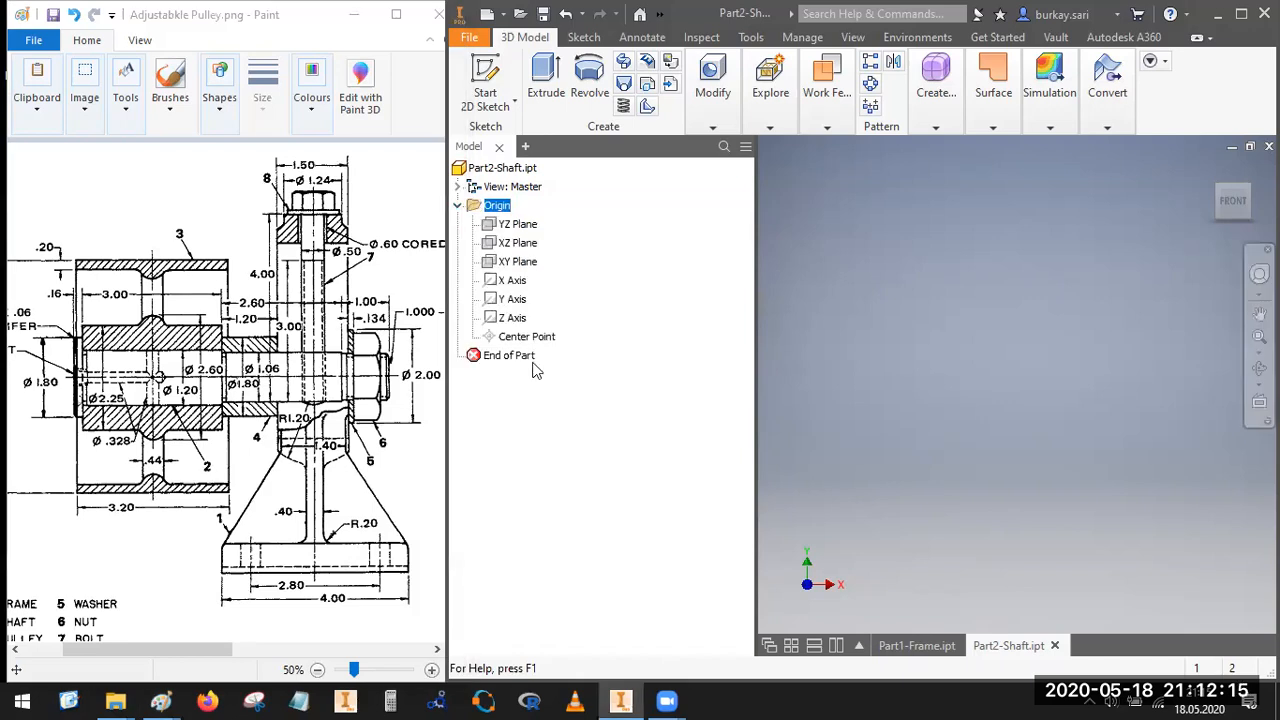
pyautogui.click(526, 340)
pyautogui.rightClick(526, 345)
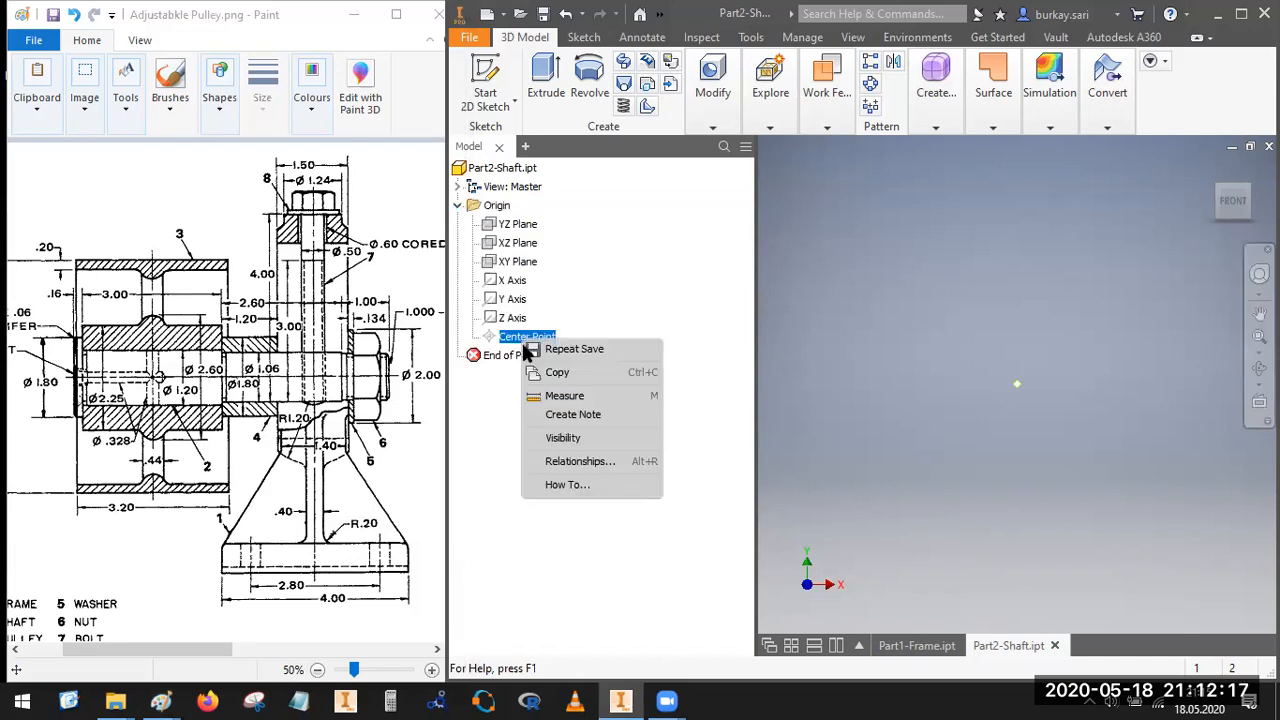
pyautogui.click(559, 440)
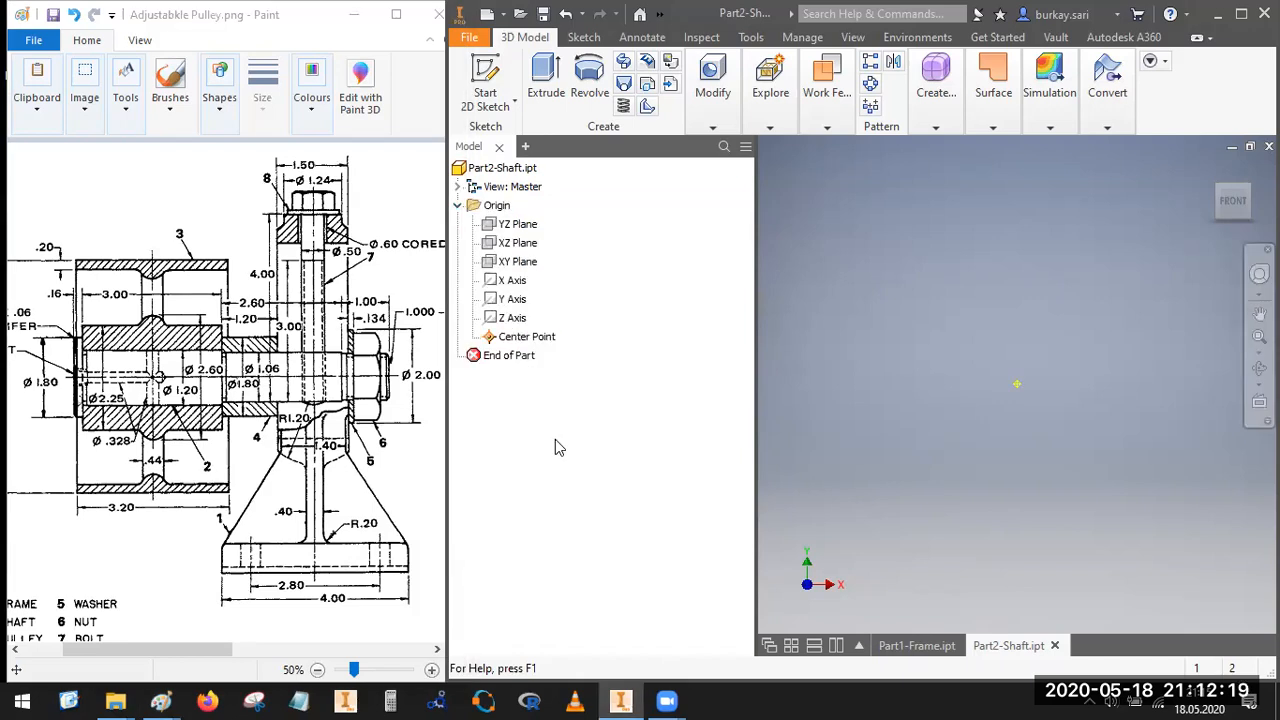
pyautogui.rightClick(501, 262)
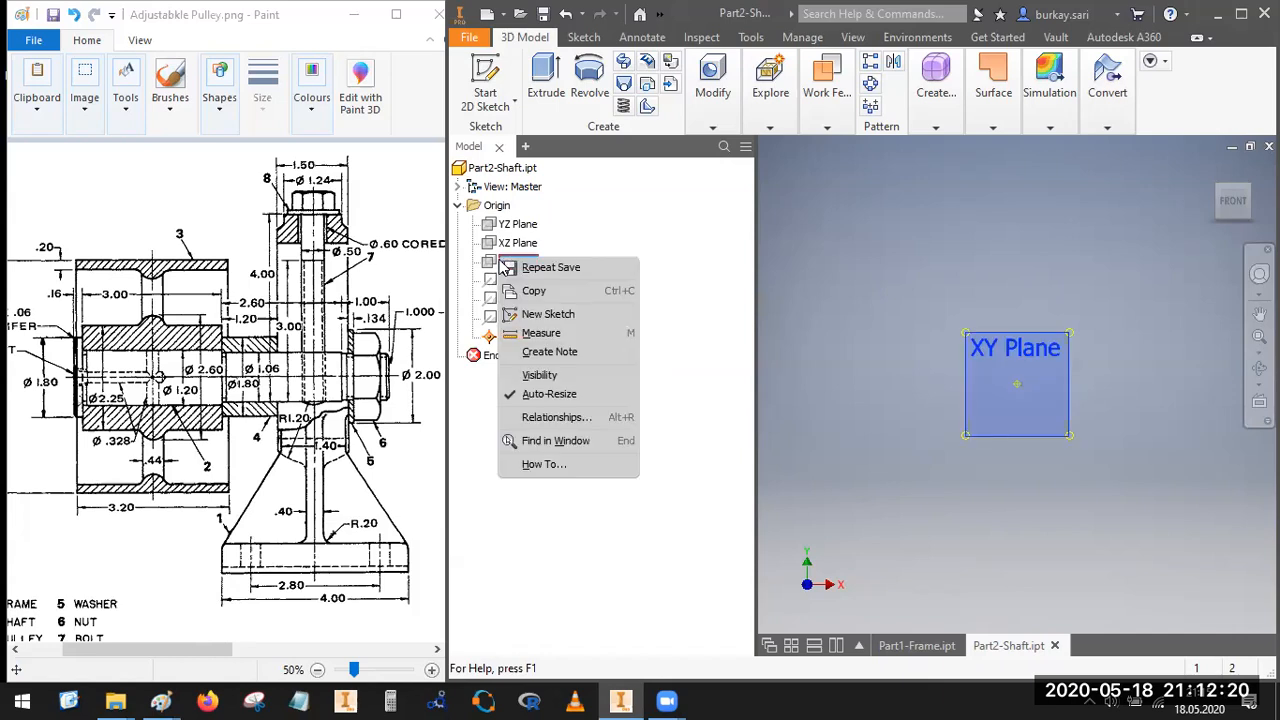
pyautogui.click(620, 376)
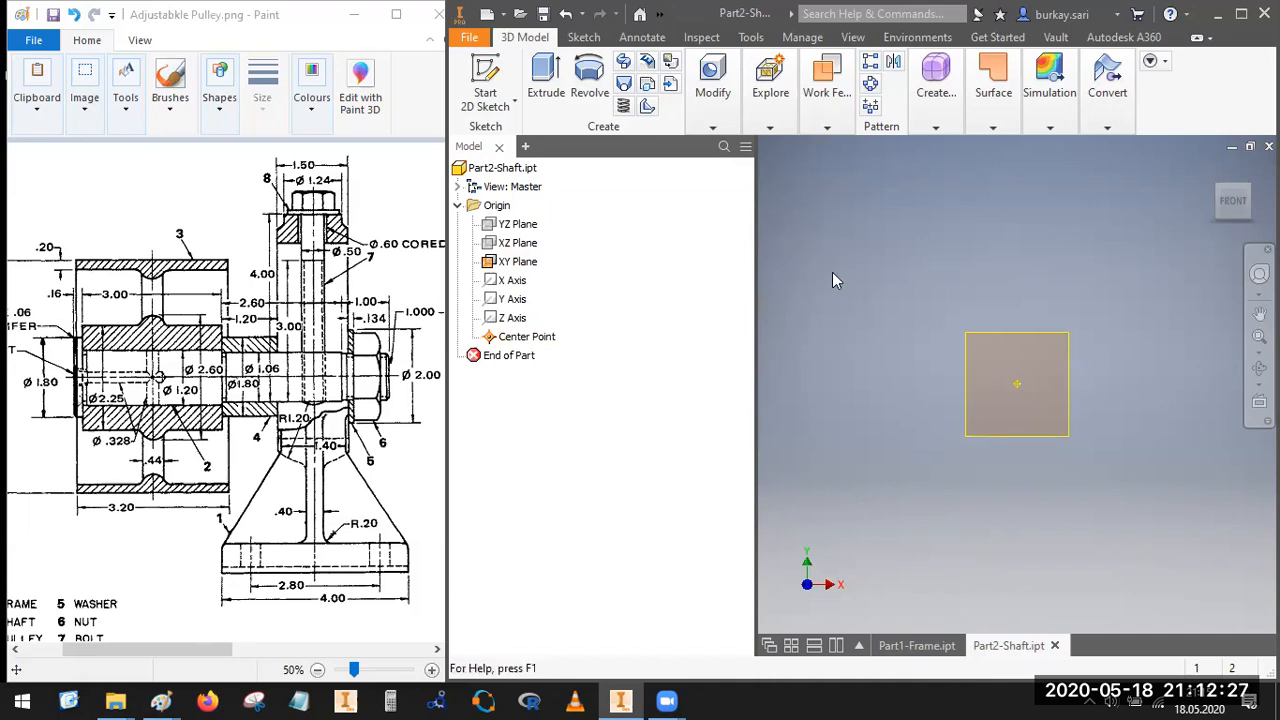
# Step: Start a sketch on the XY plane and draw a horizontal line from the origin, formatted as a centerline
pyautogui.press('s')
pyautogui.click(1015, 338)
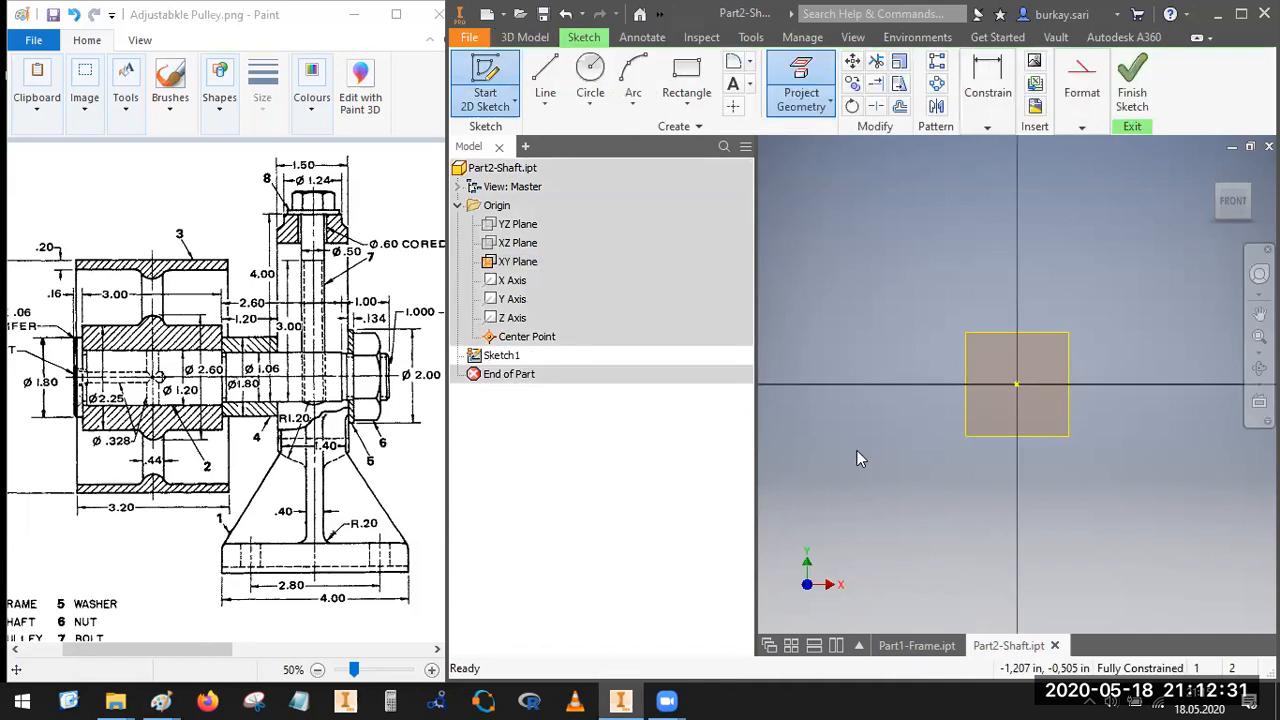
pyautogui.click(545, 68)
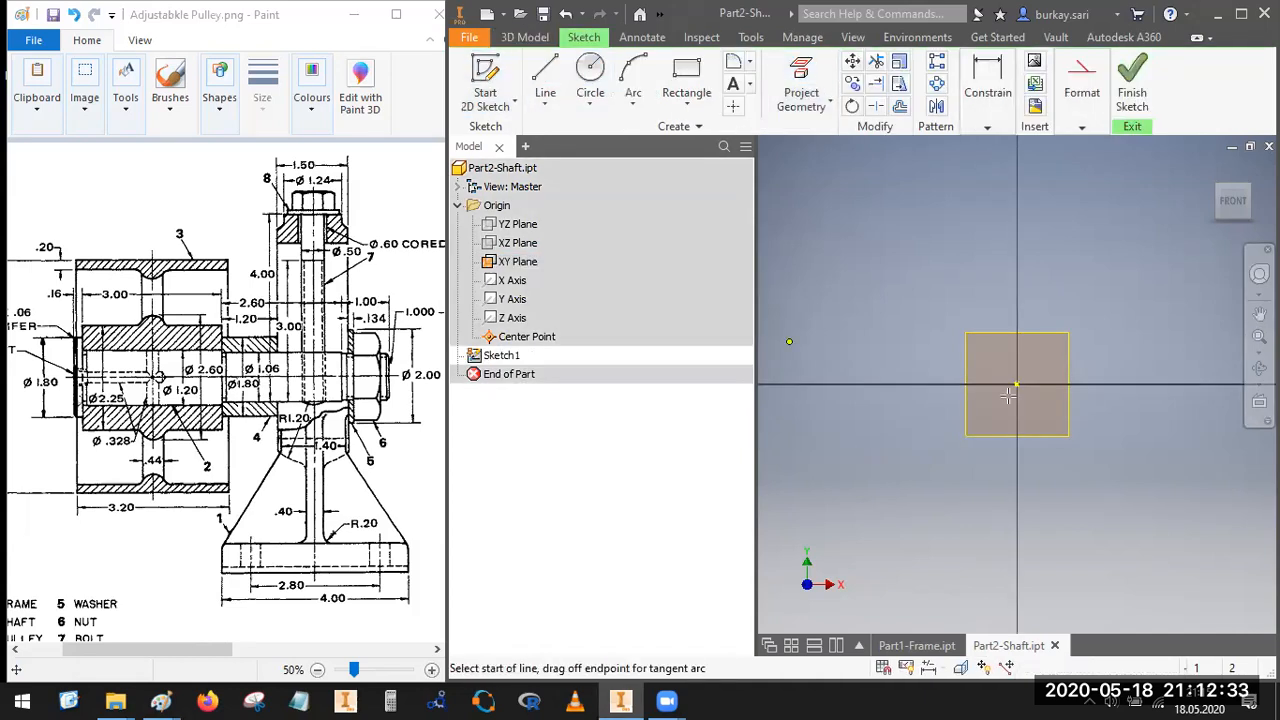
pyautogui.click(1016, 384)
pyautogui.scroll(-3, 951, 437)
pyautogui.click(1090, 427)
pyautogui.press('Escape')
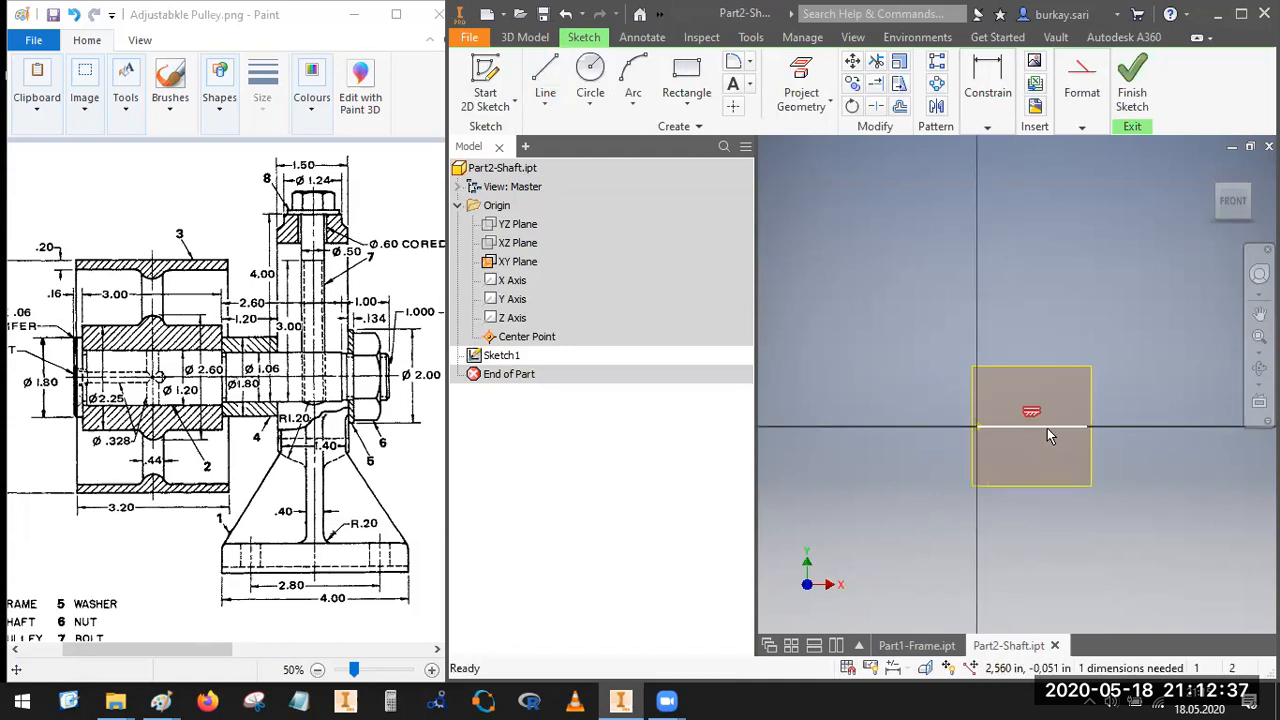
pyautogui.rightClick(1046, 428)
pyautogui.click(1045, 208)
# Step: On the Paint drawing, mark the center of the shaft's flanged end and trace the upper flange profile into the undercut at 100% zoom
pyautogui.click(75, 372)
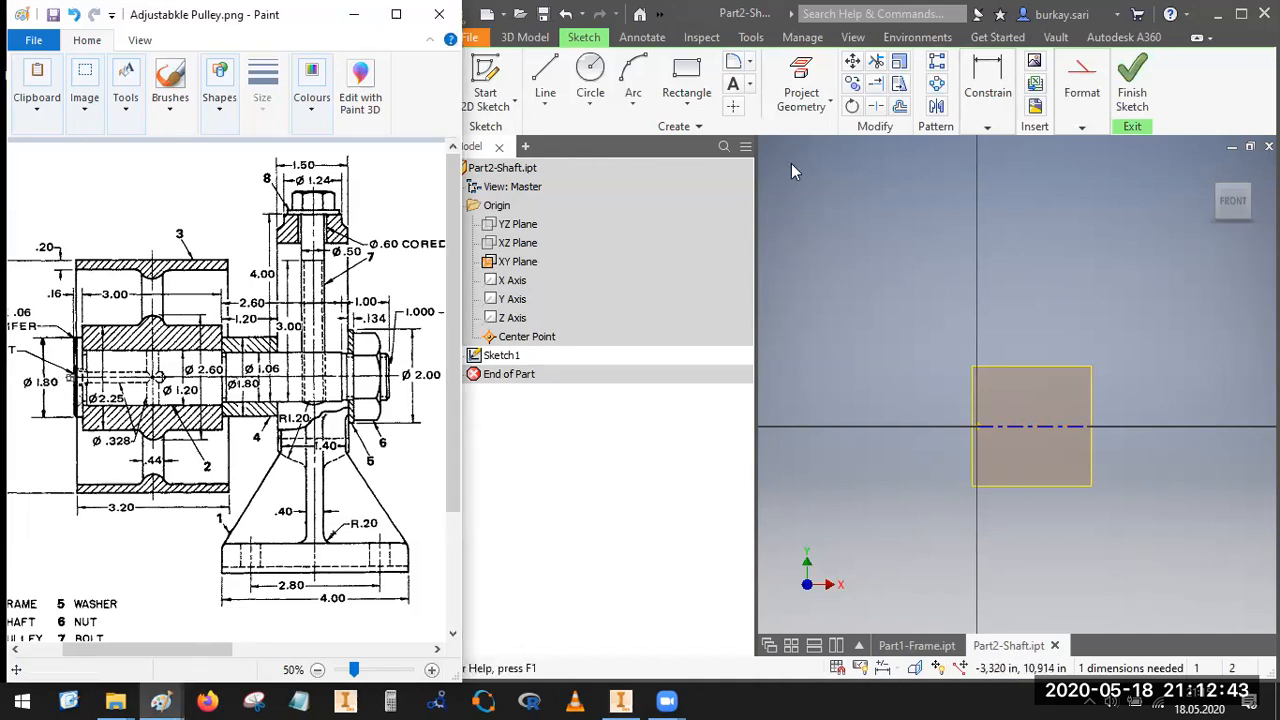
pyautogui.click(75, 374)
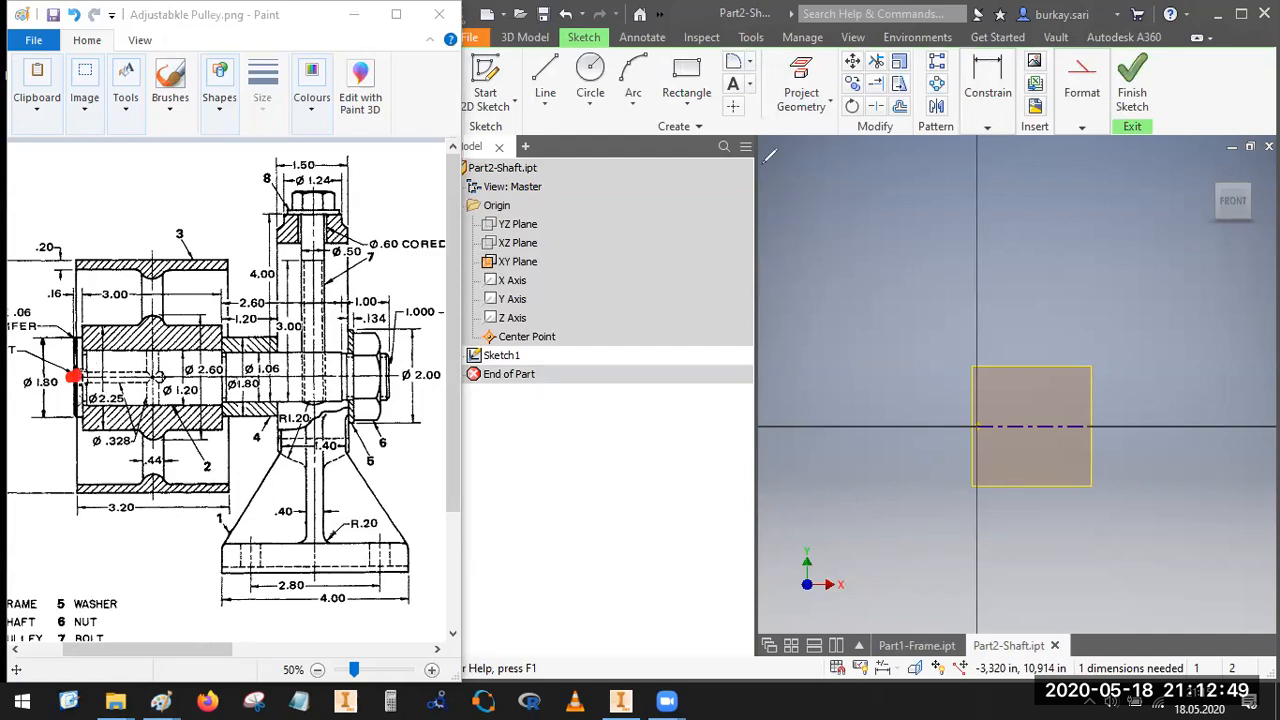
pyautogui.click(433, 672)
pyautogui.scroll(-1, 450, 368)
pyautogui.scroll(-5, 450, 368)
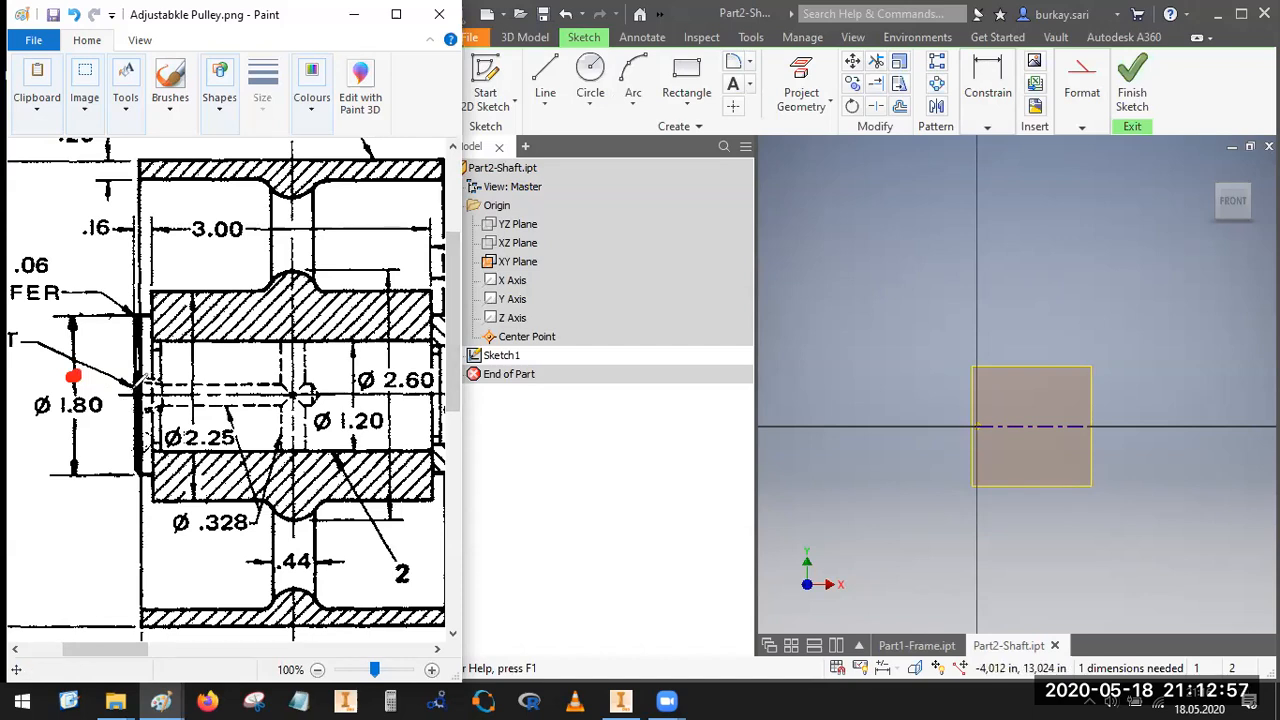
pyautogui.moveTo(130, 398)
pyautogui.mouseDown()
pyautogui.moveTo(132, 300)
pyautogui.moveTo(152, 302)
pyautogui.moveTo(152, 350)
pyautogui.moveTo(186, 342)
pyautogui.mouseUp()
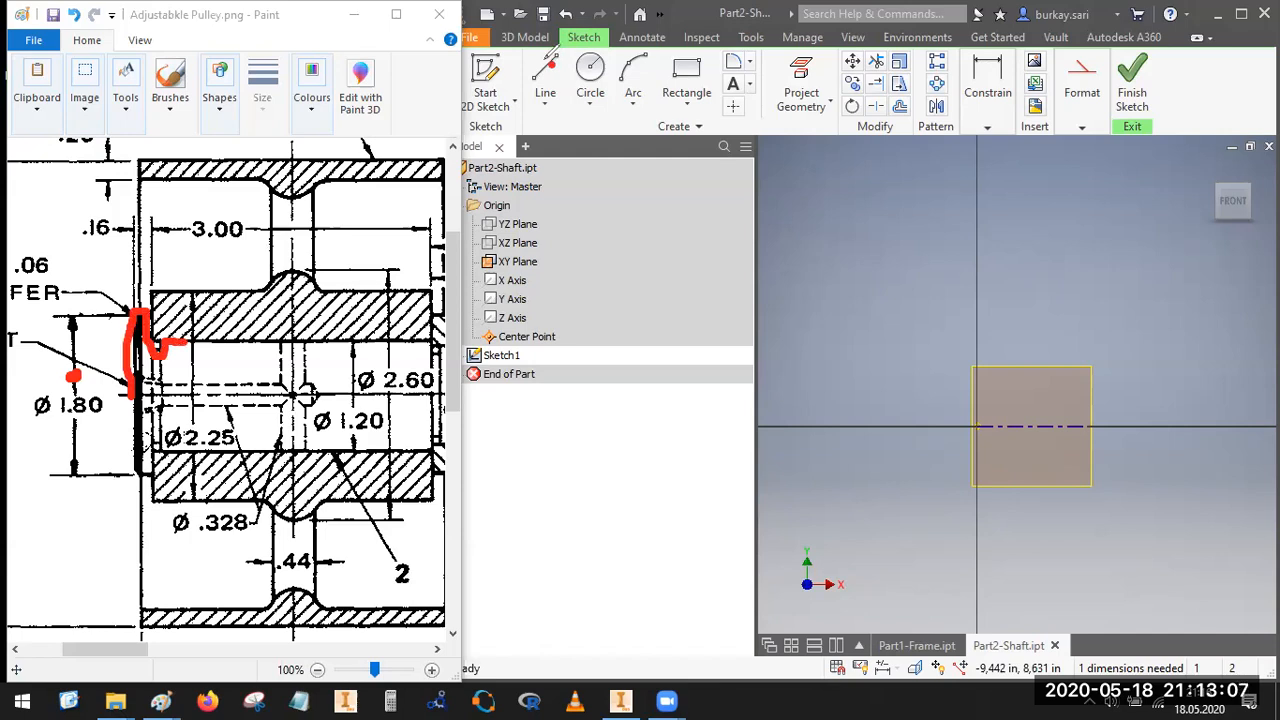
# Step: Draw the flange outline up from the origin about 2.4 in, across a chamfer and about 0.63 in top edge, and down, constraining the inner edge vertical
pyautogui.click(543, 62)
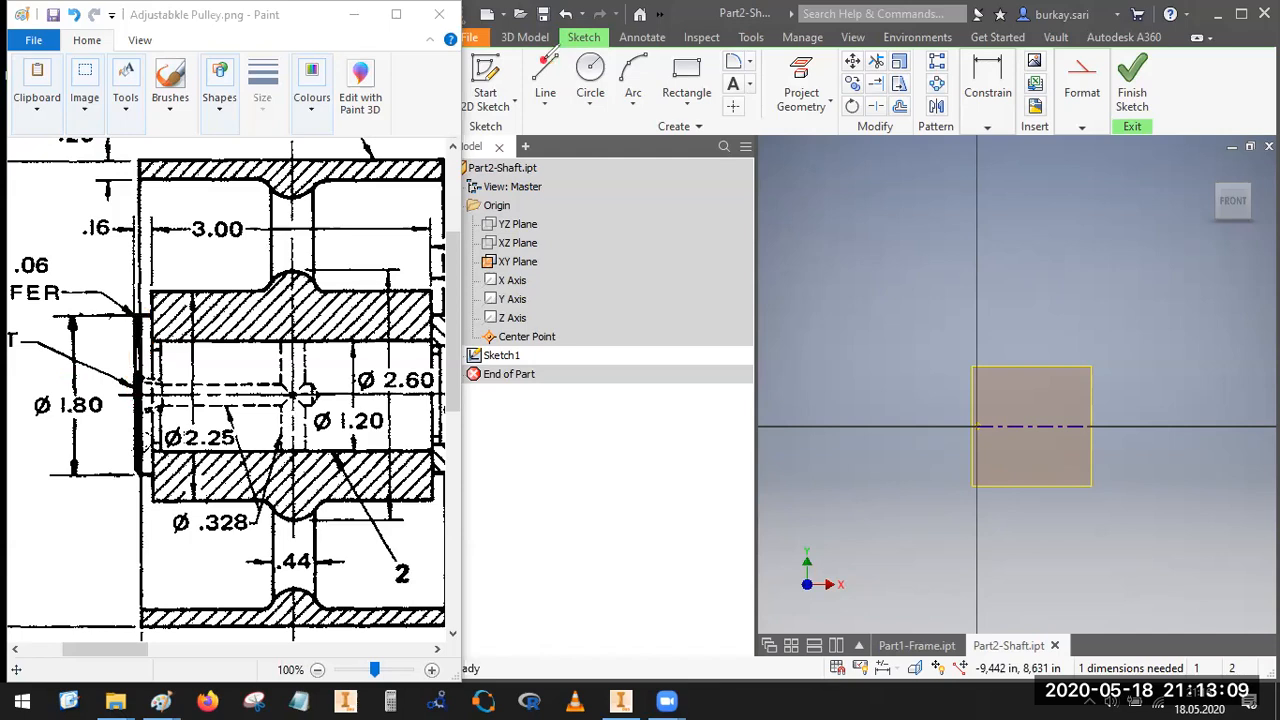
pyautogui.click(548, 72)
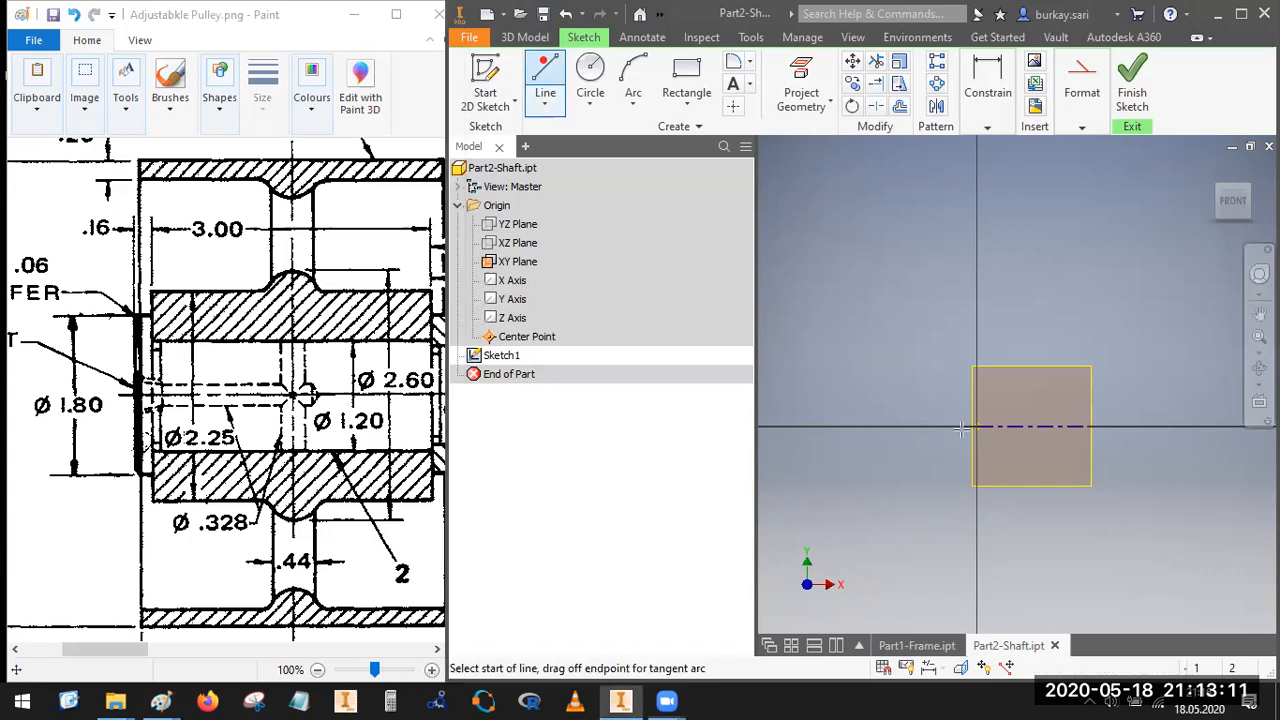
pyautogui.click(979, 361)
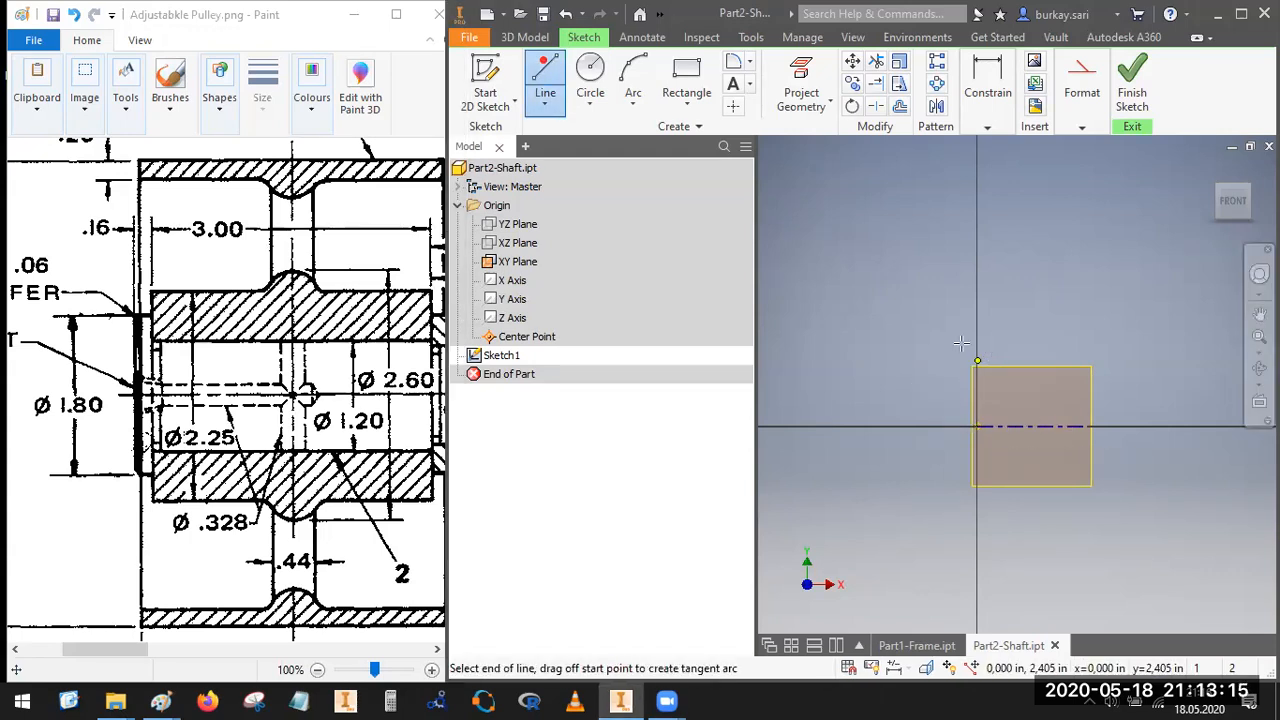
pyautogui.scroll(-3, 961, 343)
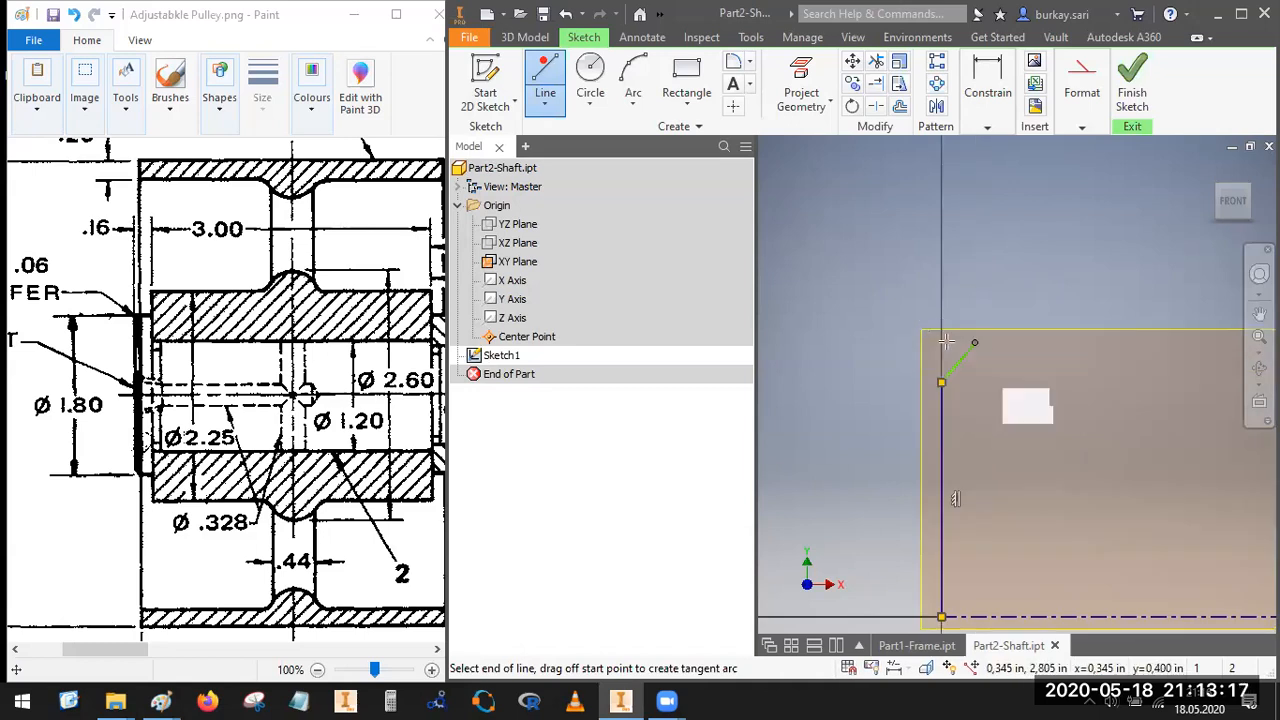
pyautogui.scroll(3, 958, 346)
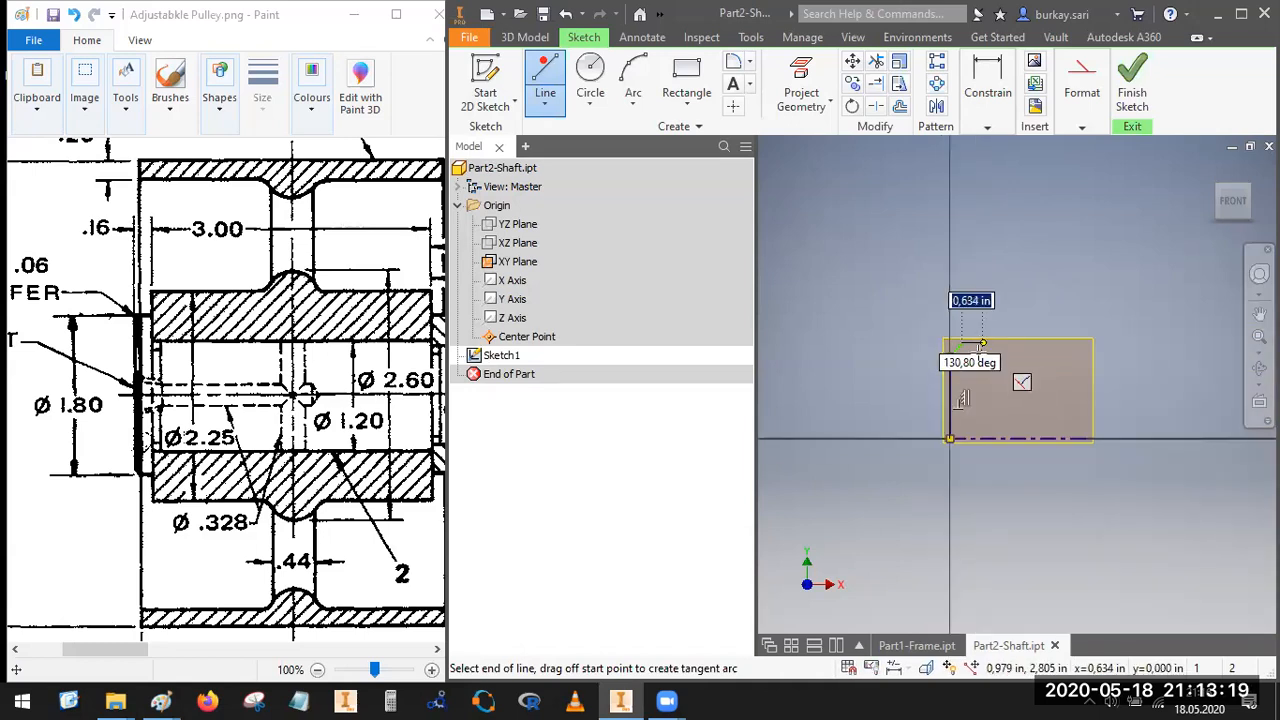
pyautogui.scroll(-3, 979, 365)
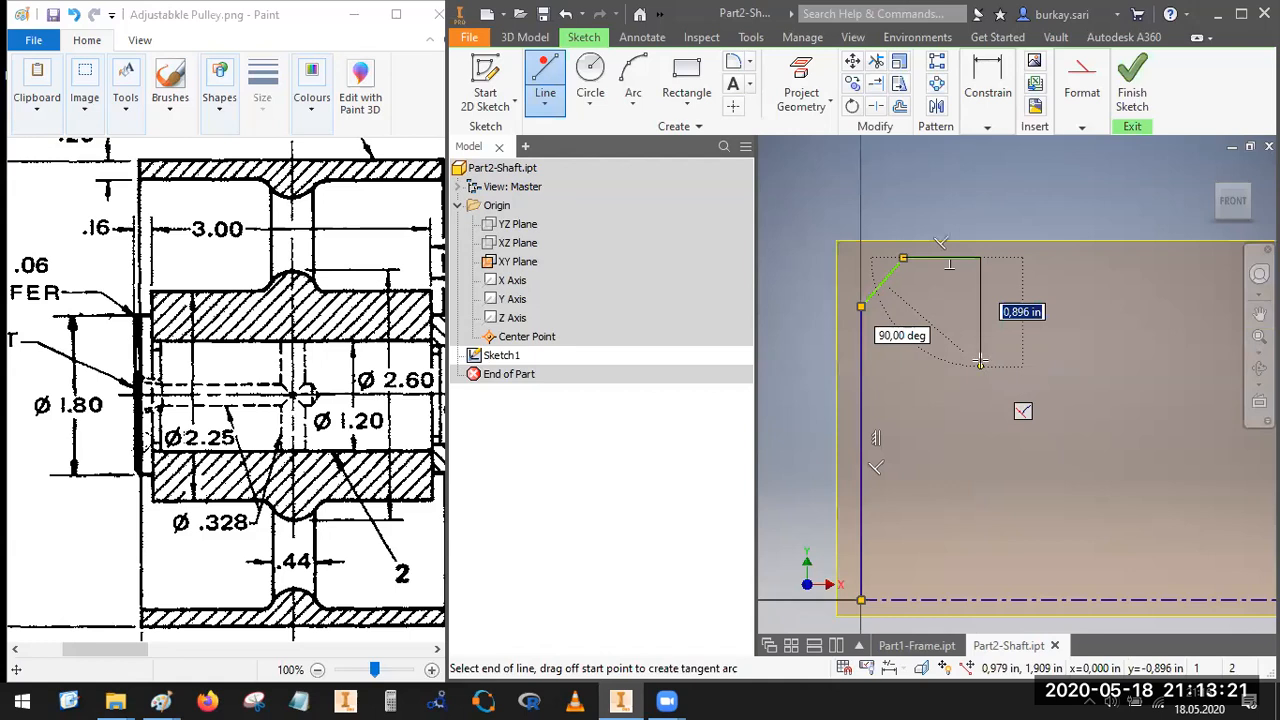
pyautogui.click(980, 395)
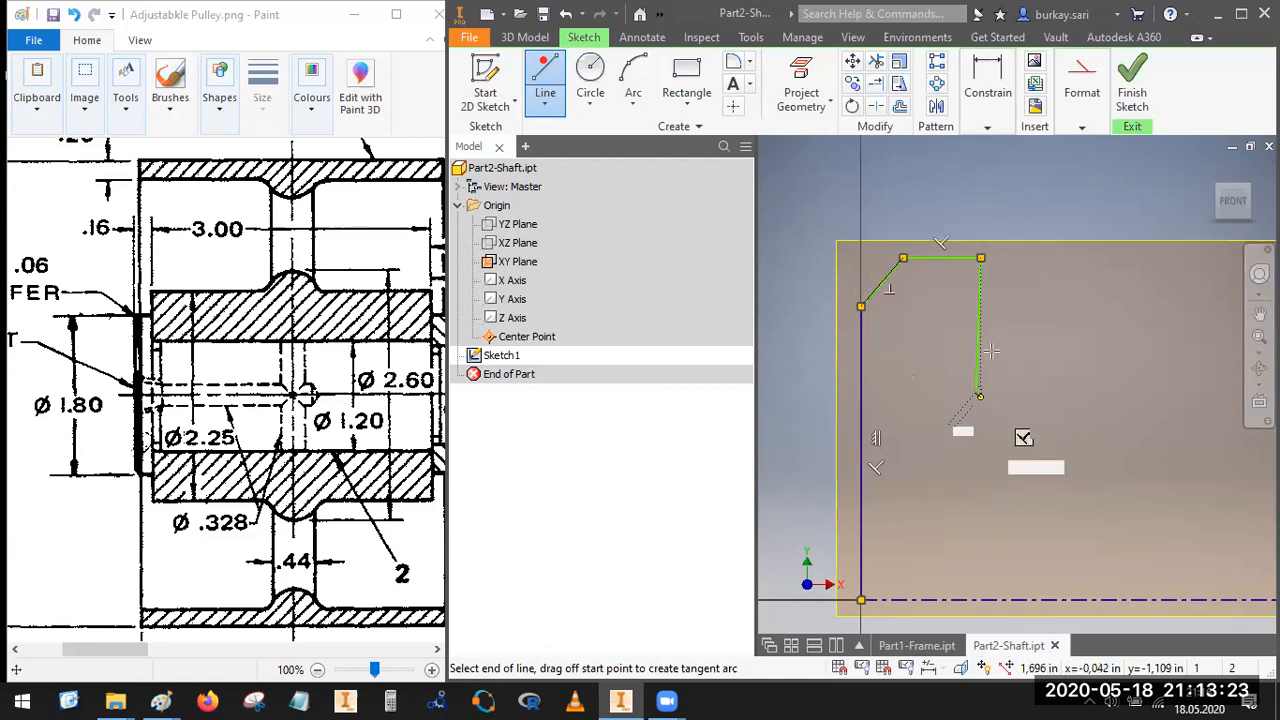
pyautogui.press('Escape')
pyautogui.click(988, 115)
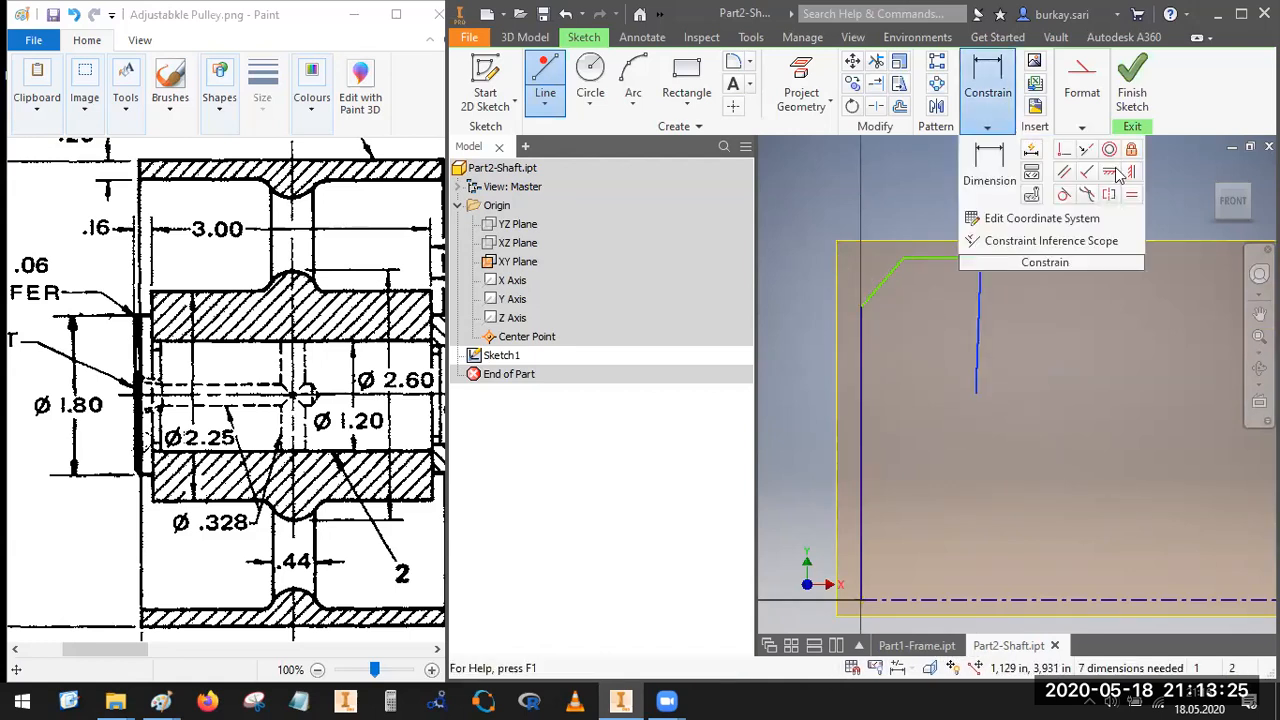
pyautogui.click(1120, 172)
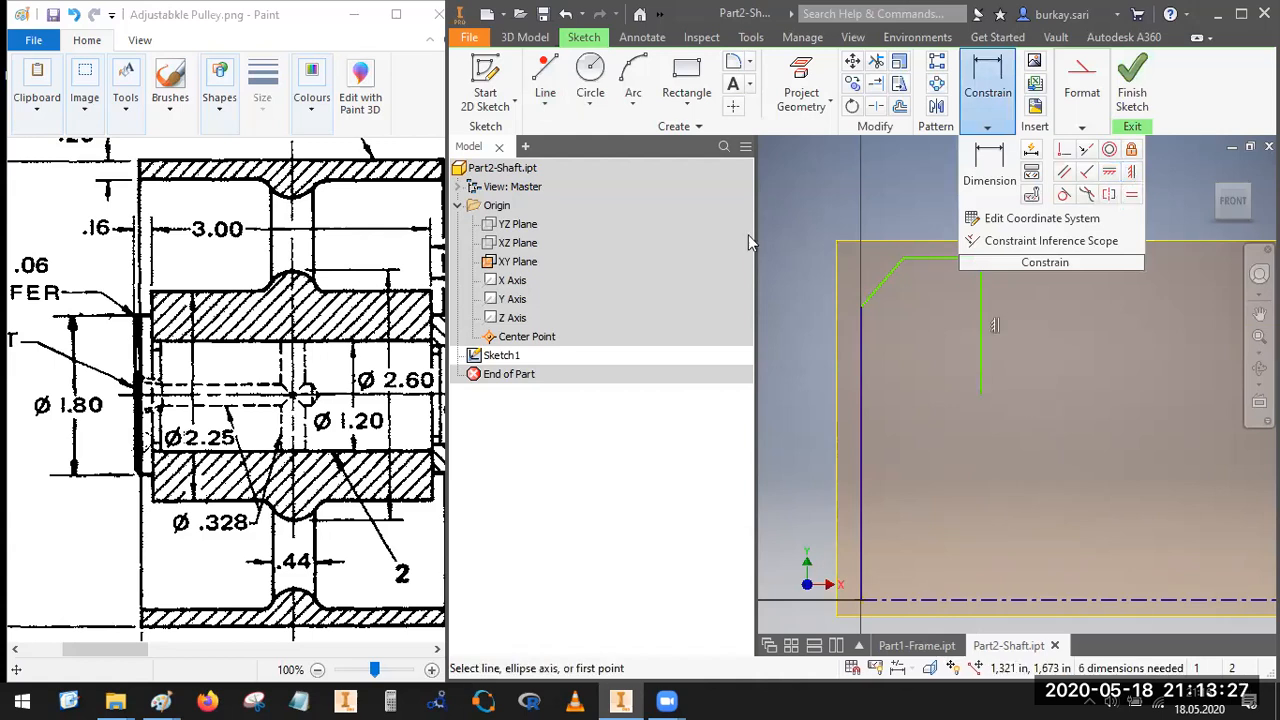
# Step: Continue the profile from the flange's inner edge with an undercut about 0.25 in wide, followed by a horizontal line for the pulley section
pyautogui.press('l')
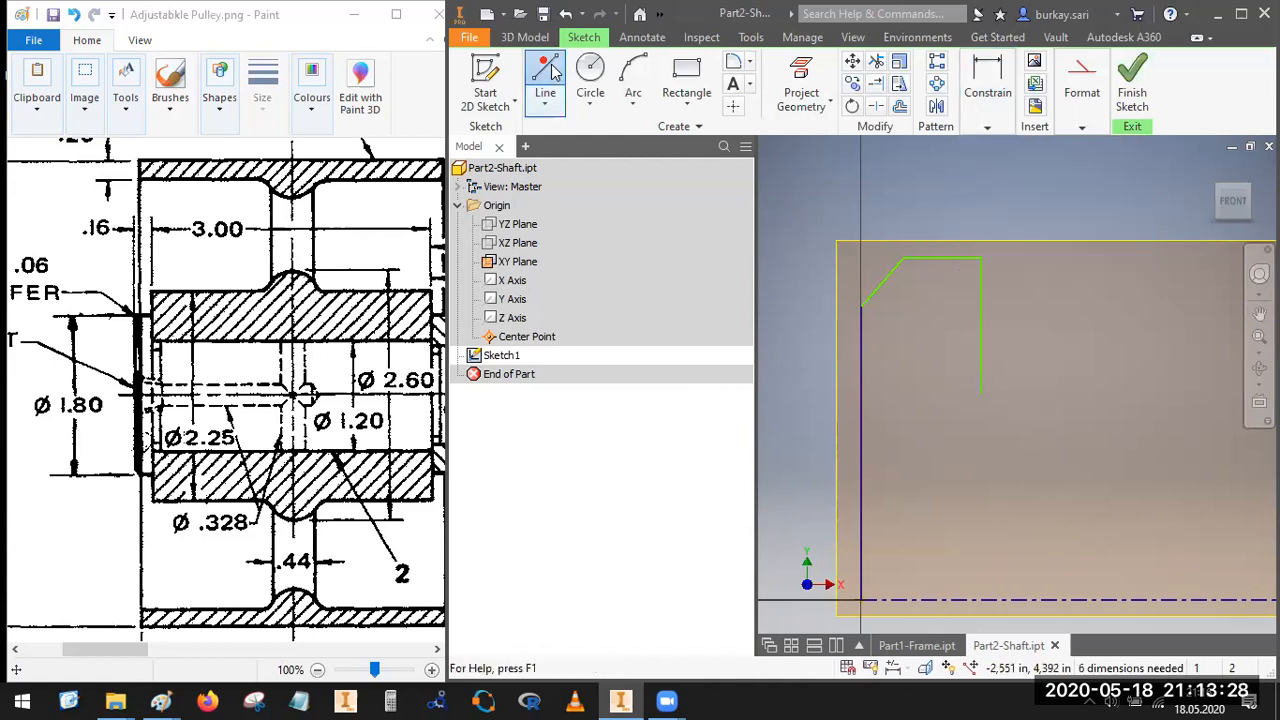
pyautogui.click(981, 392)
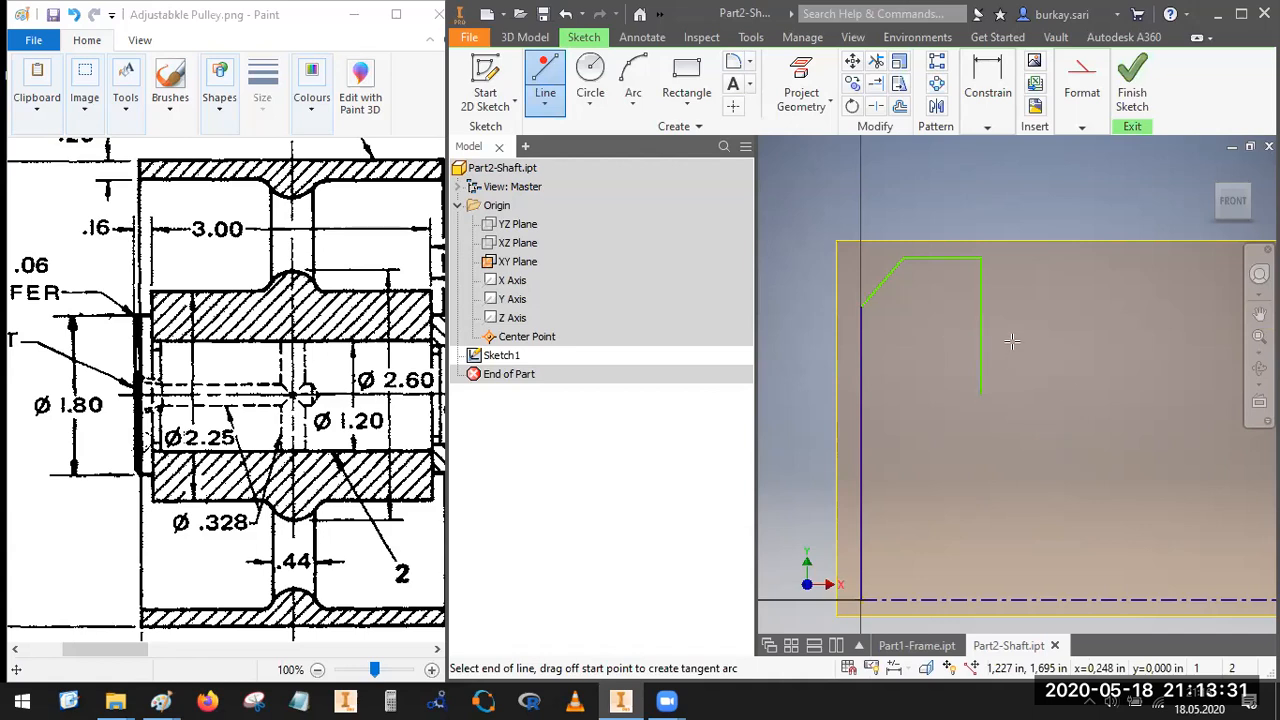
pyautogui.click(1011, 393)
pyautogui.click(1198, 351)
pyautogui.press('Escape')
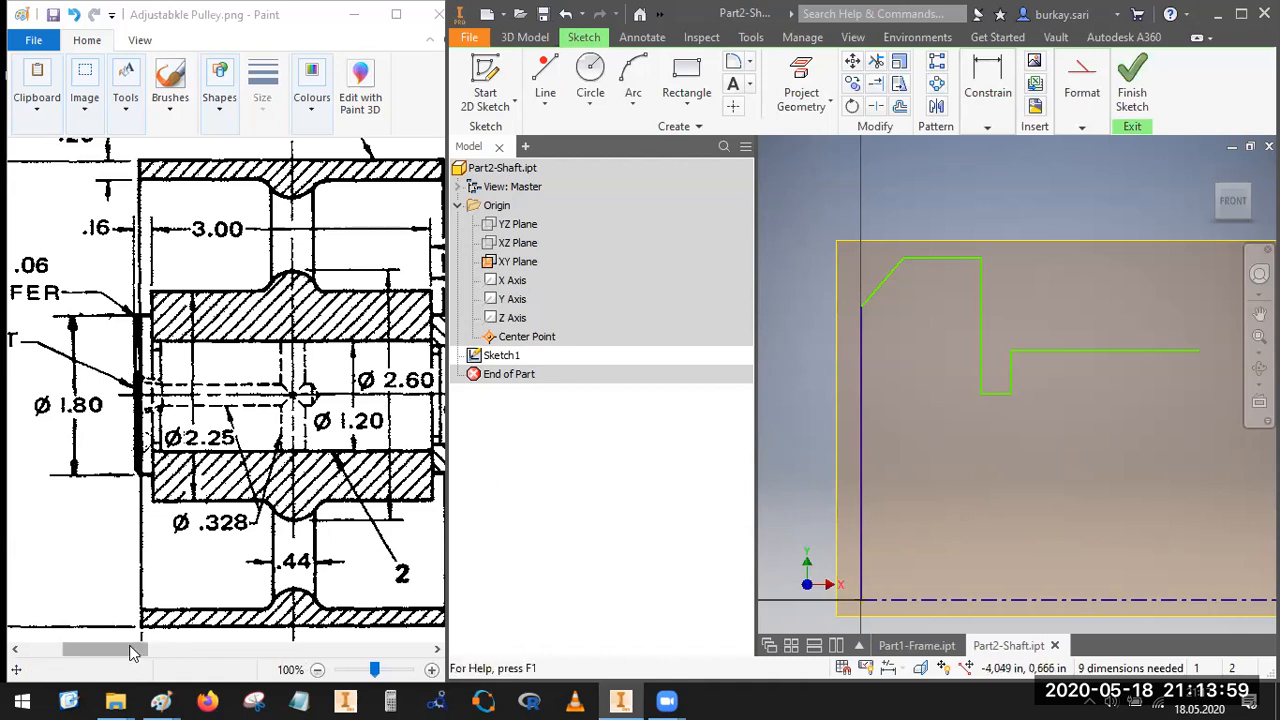
# Step: Mark the pulley section and second undercut at the collar on the drawing and the sketch, and clear the marks
pyautogui.moveTo(130, 652); pyautogui.dragTo(180, 657)
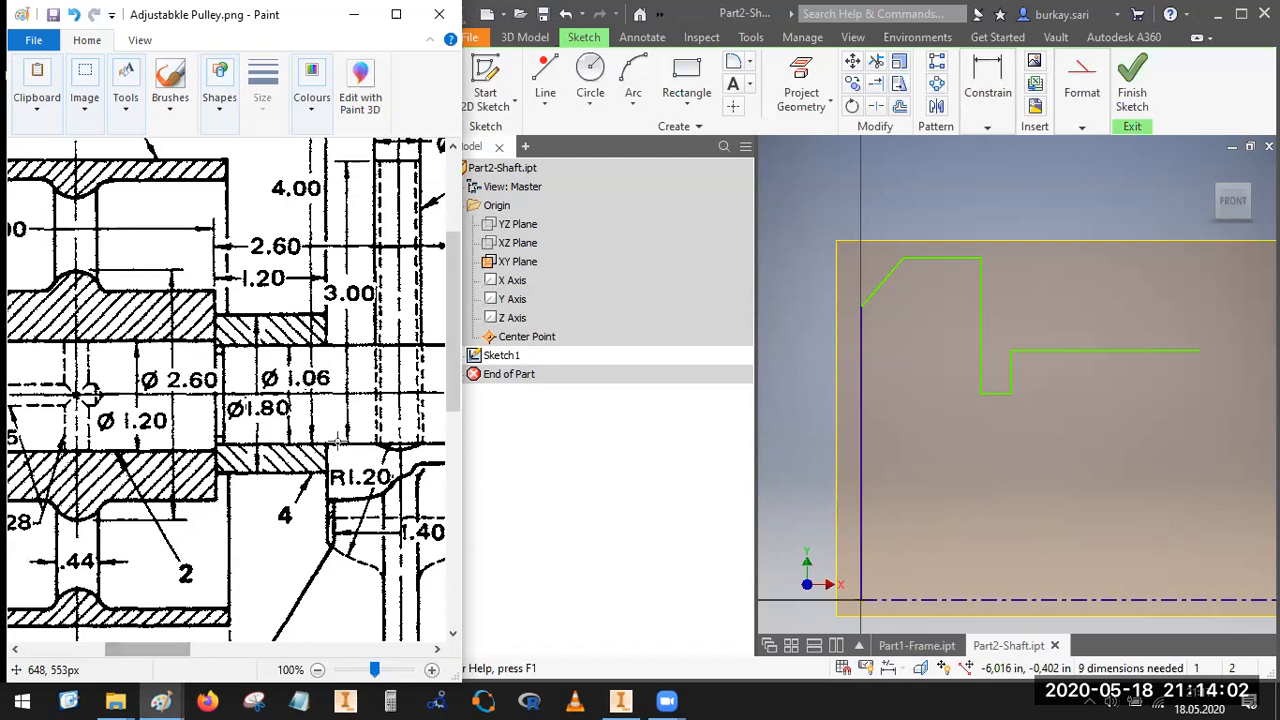
pyautogui.click(962, 128)
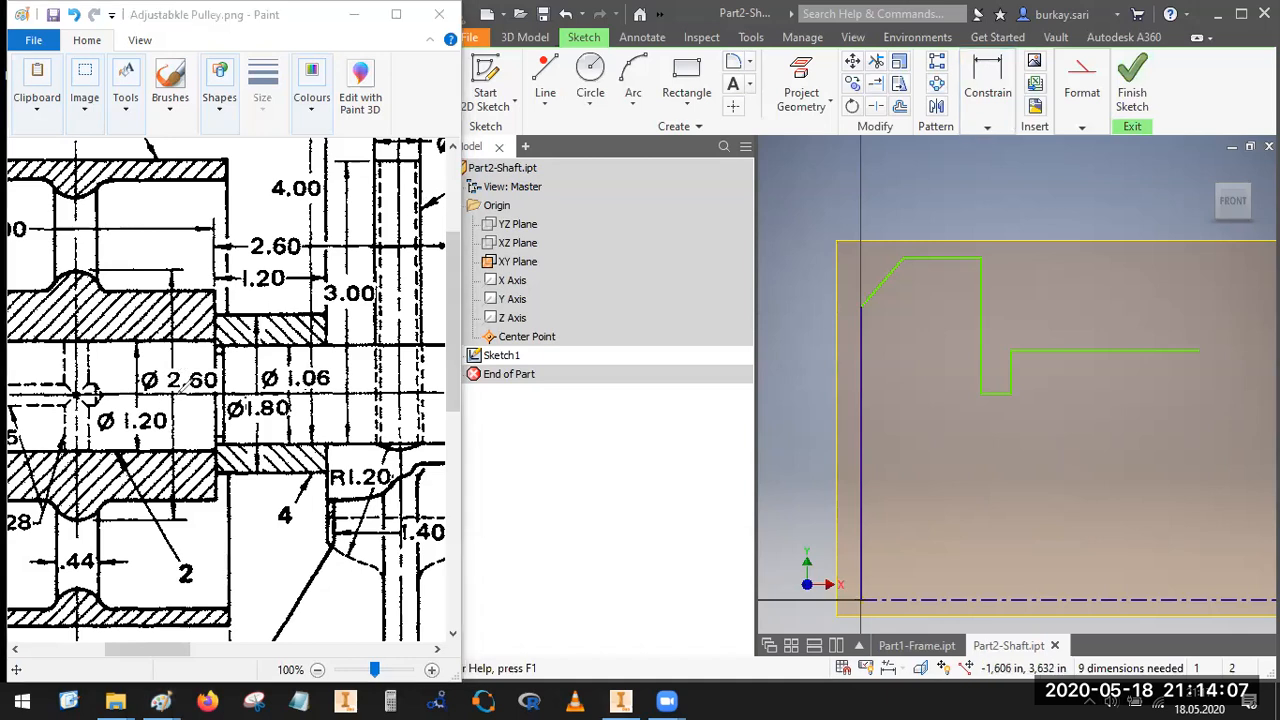
pyautogui.moveTo(210, 338); pyautogui.dragTo(263, 342)
pyautogui.moveTo(1017, 350); pyautogui.dragTo(1195, 349)
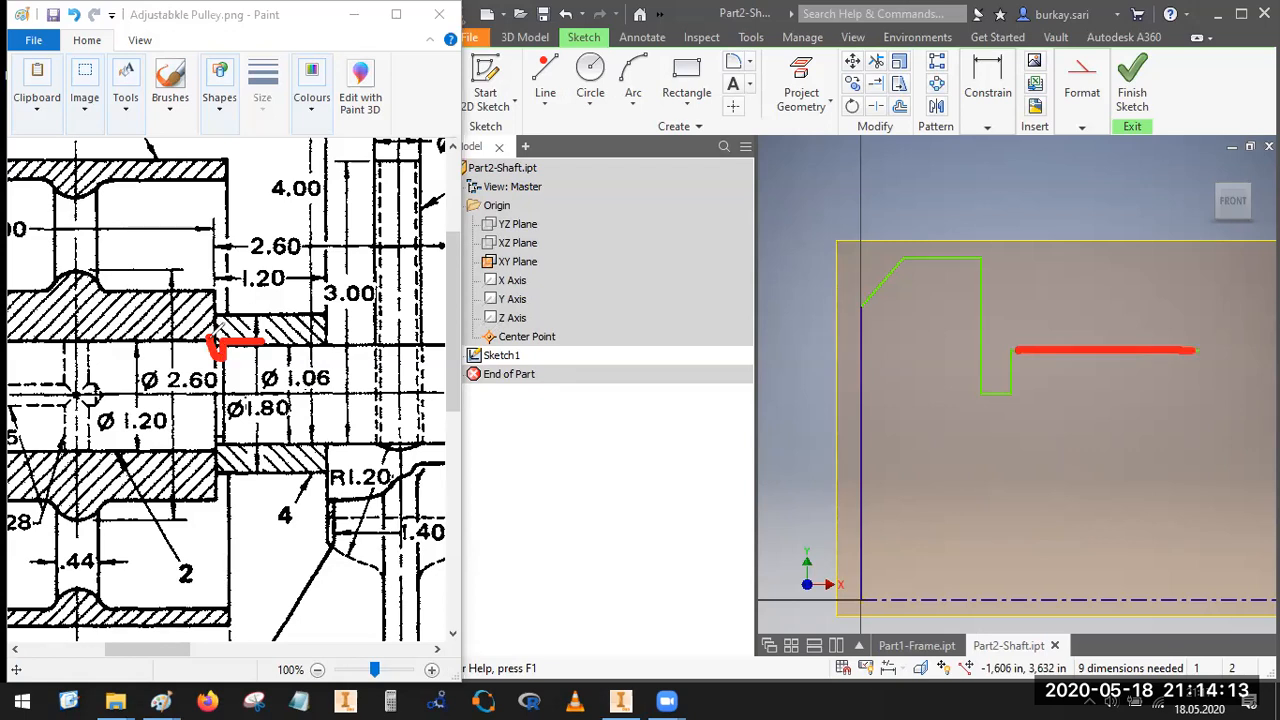
pyautogui.moveTo(212, 340)
pyautogui.mouseDown()
pyautogui.moveTo(230, 352)
pyautogui.moveTo(281, 334)
pyautogui.mouseUp()
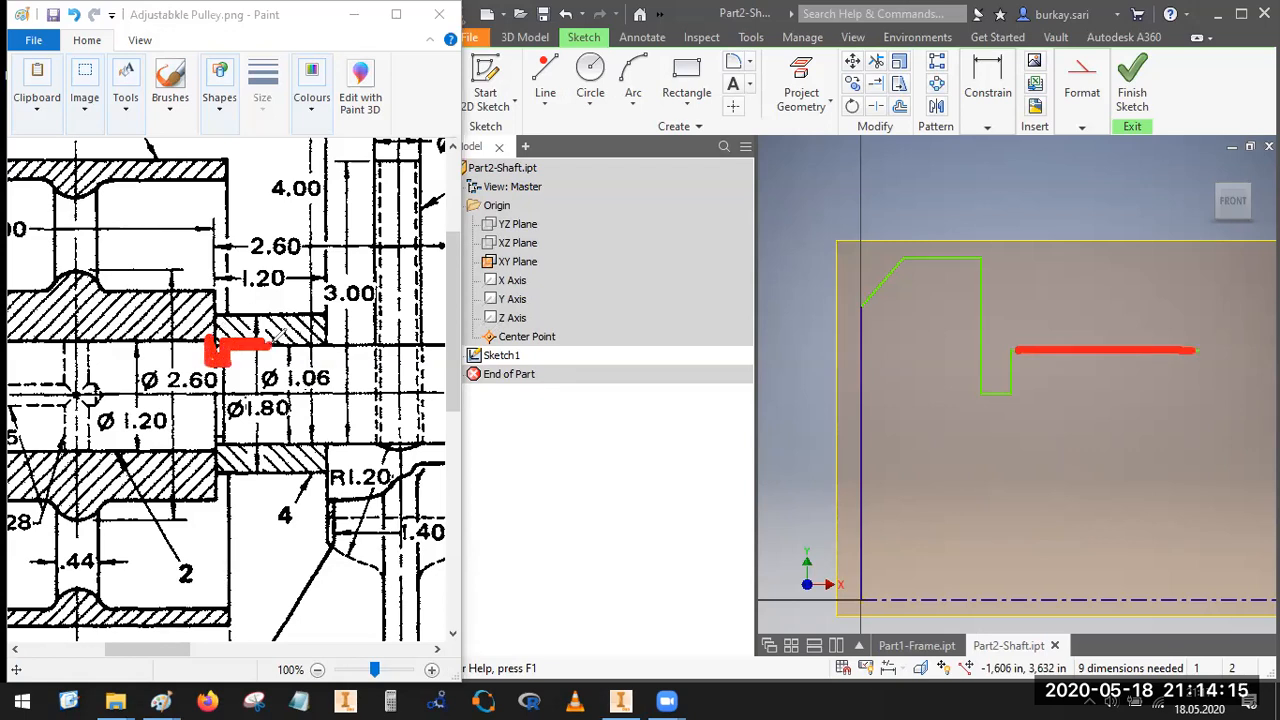
pyautogui.moveTo(1196, 351); pyautogui.dragTo(1252, 370)
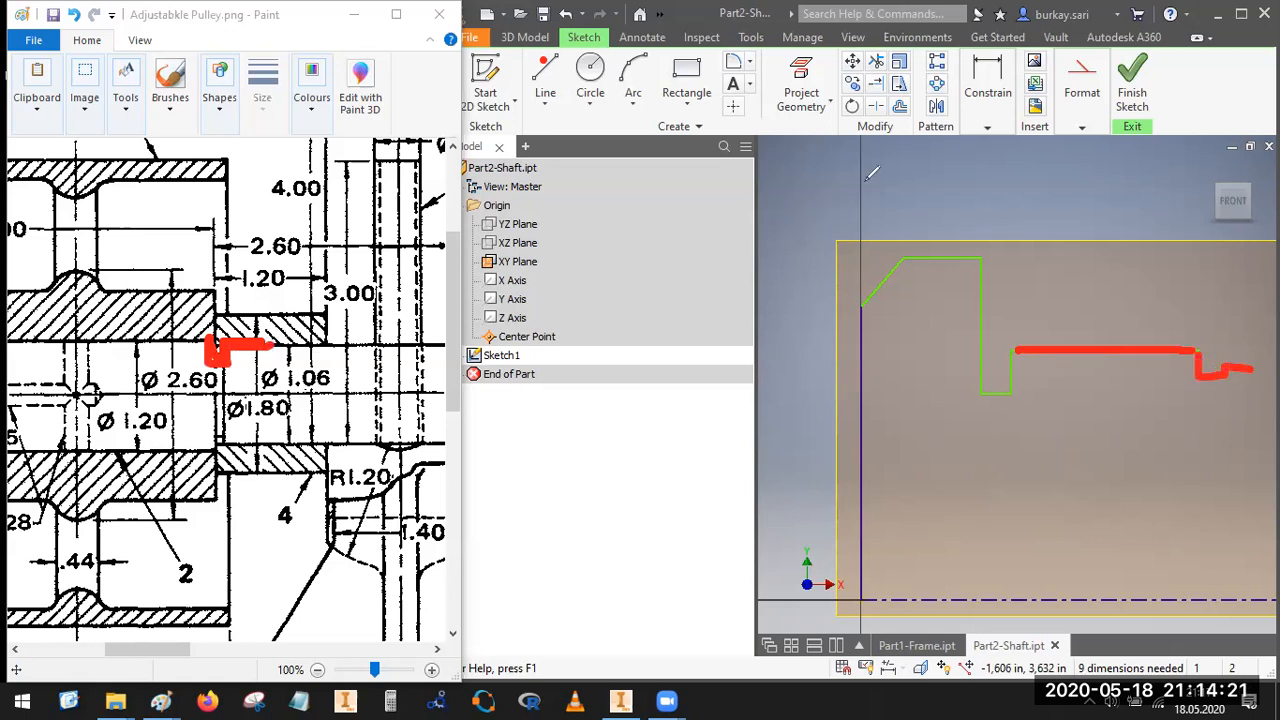
pyautogui.click(264, 442)
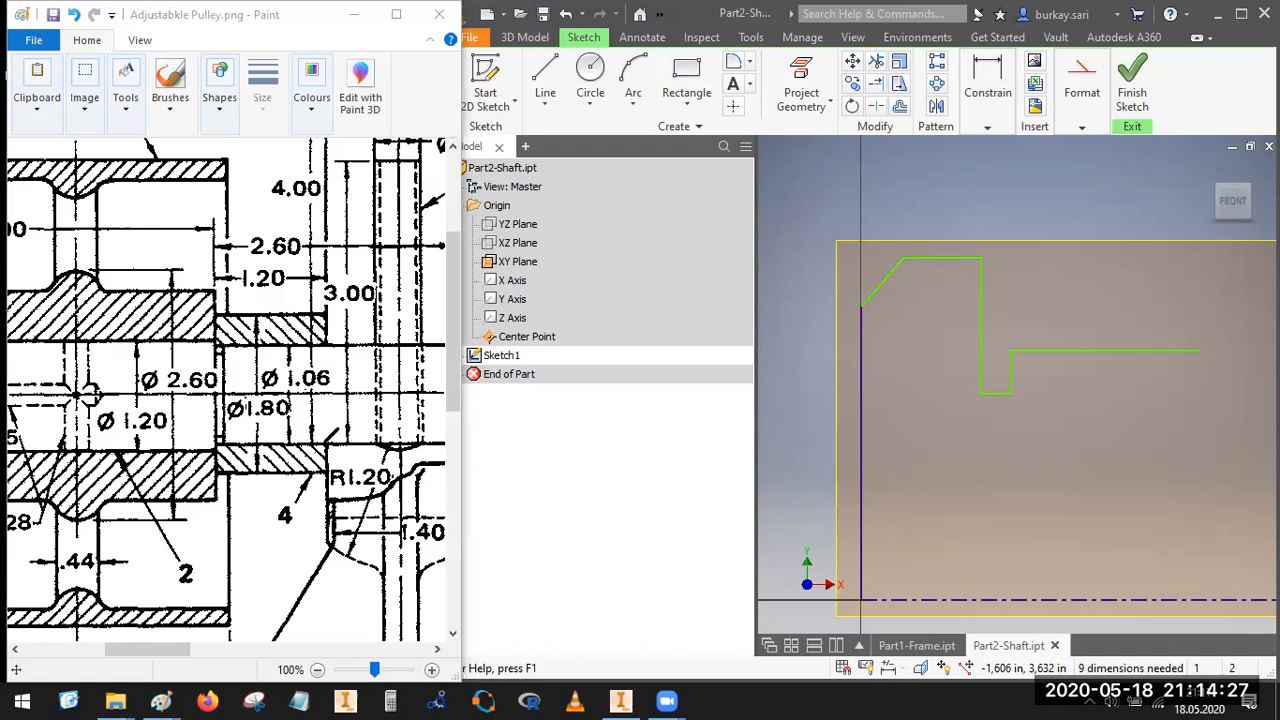
# Step: On the drawing, circle the Ø1.20 and Ø1.06 diameters, mark the undercut between them, and clear the marks
pyautogui.moveTo(164, 648); pyautogui.dragTo(147, 652)
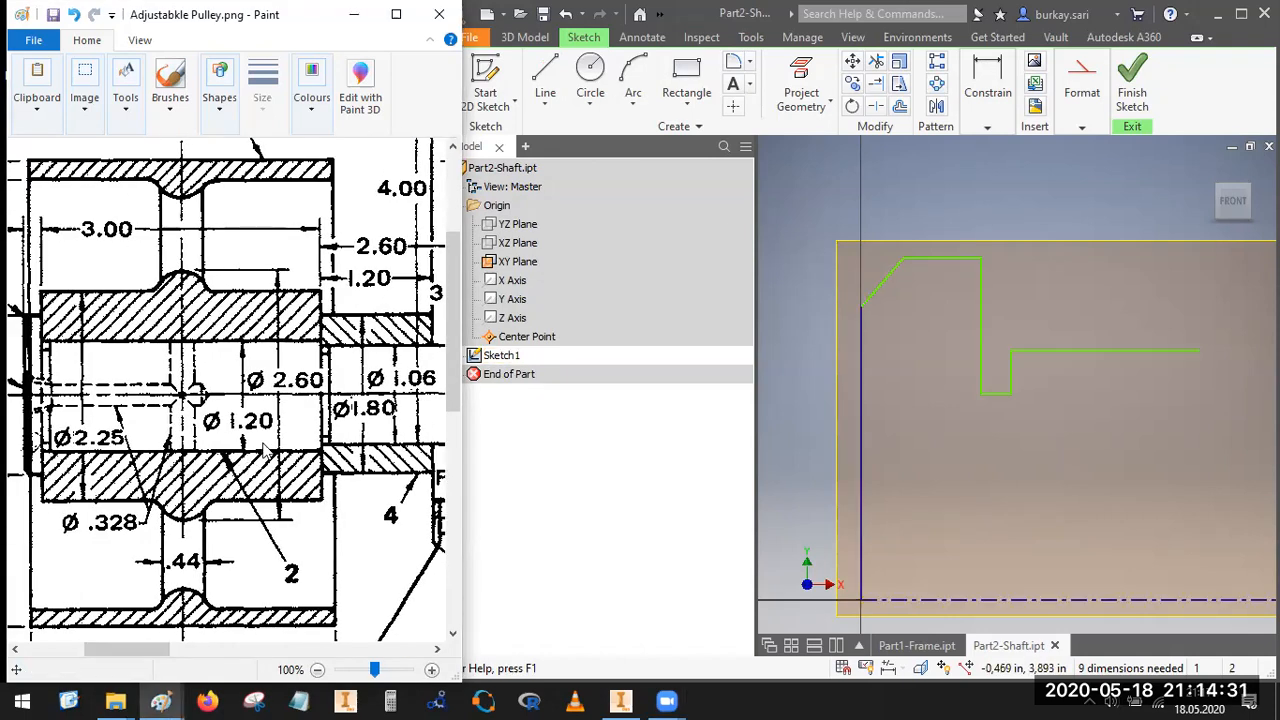
pyautogui.moveTo(270, 409)
pyautogui.mouseDown()
pyautogui.moveTo(195, 418)
pyautogui.moveTo(276, 405)
pyautogui.moveTo(228, 397)
pyautogui.mouseUp()
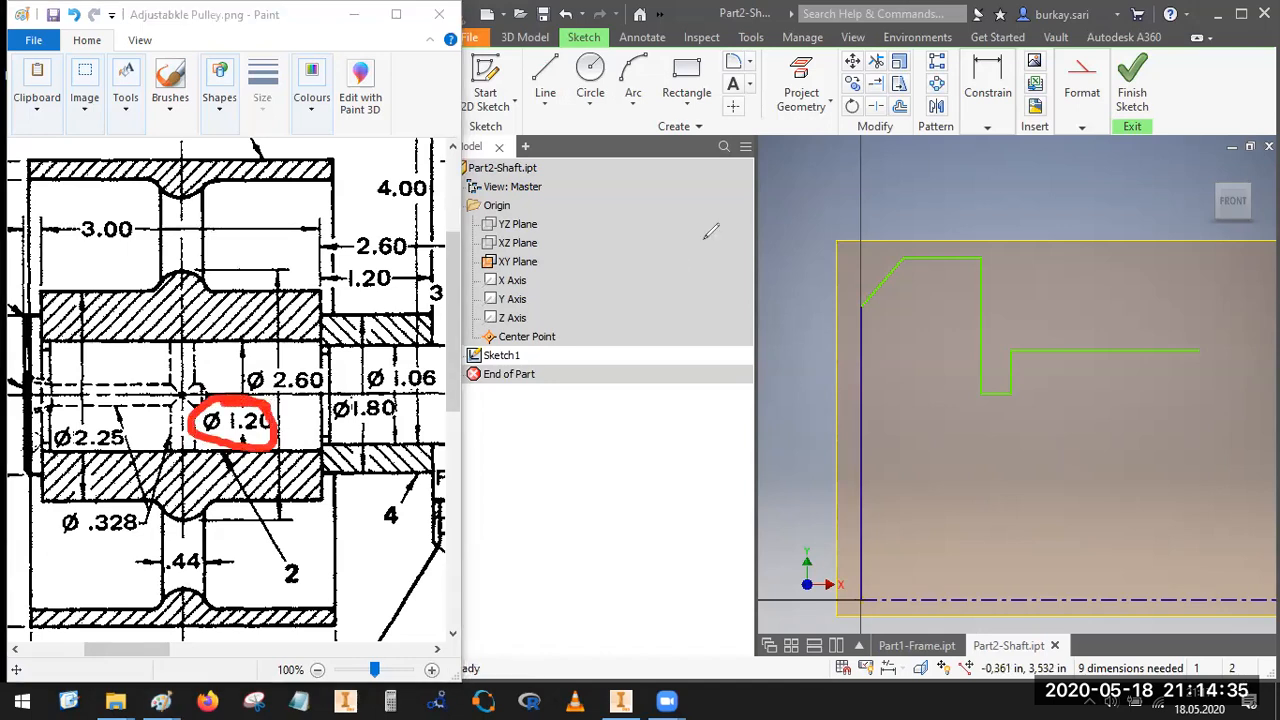
pyautogui.moveTo(321, 340); pyautogui.dragTo(332, 356)
pyautogui.moveTo(432, 362)
pyautogui.mouseDown()
pyautogui.moveTo(360, 376)
pyautogui.moveTo(410, 397)
pyautogui.moveTo(440, 370)
pyautogui.moveTo(412, 363)
pyautogui.moveTo(396, 377)
pyautogui.mouseUp()
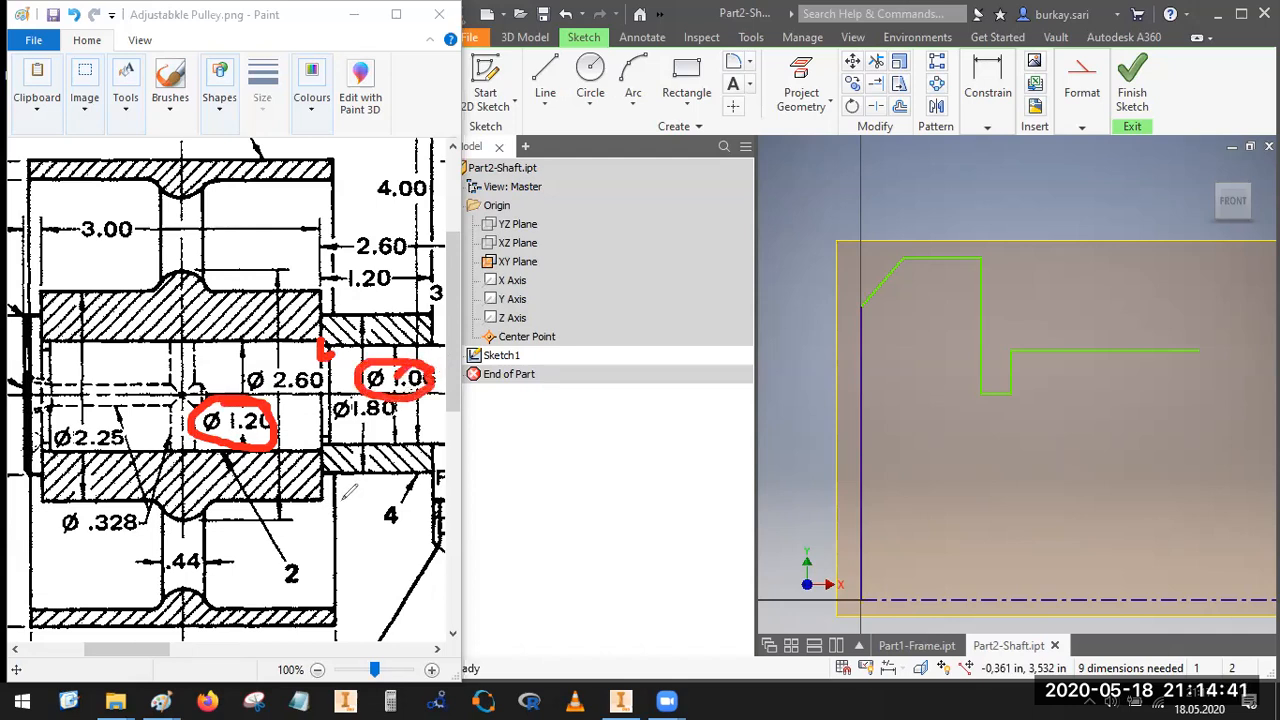
pyautogui.click(783, 162)
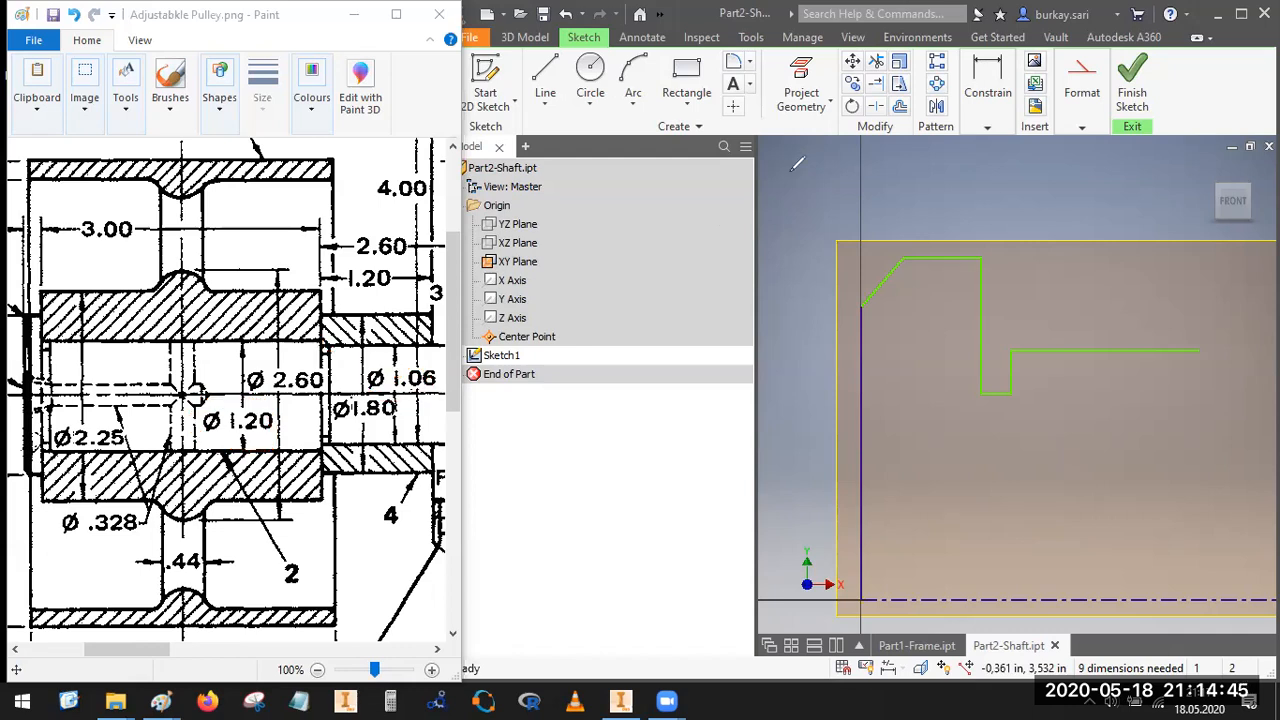
# Step: Extend the profile with a second undercut, about 0.64 in down and 0.18 in up, and a horizontal line about 3.8 in long
pyautogui.press('l')
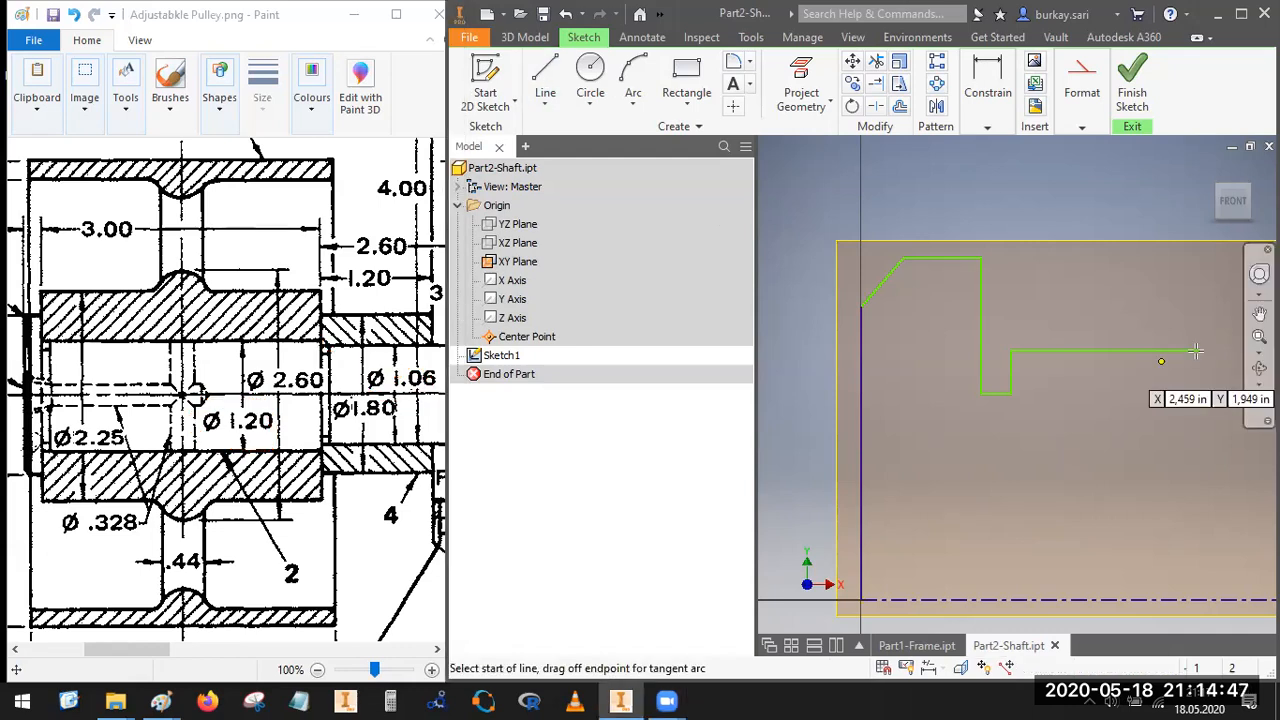
pyautogui.click(1197, 352)
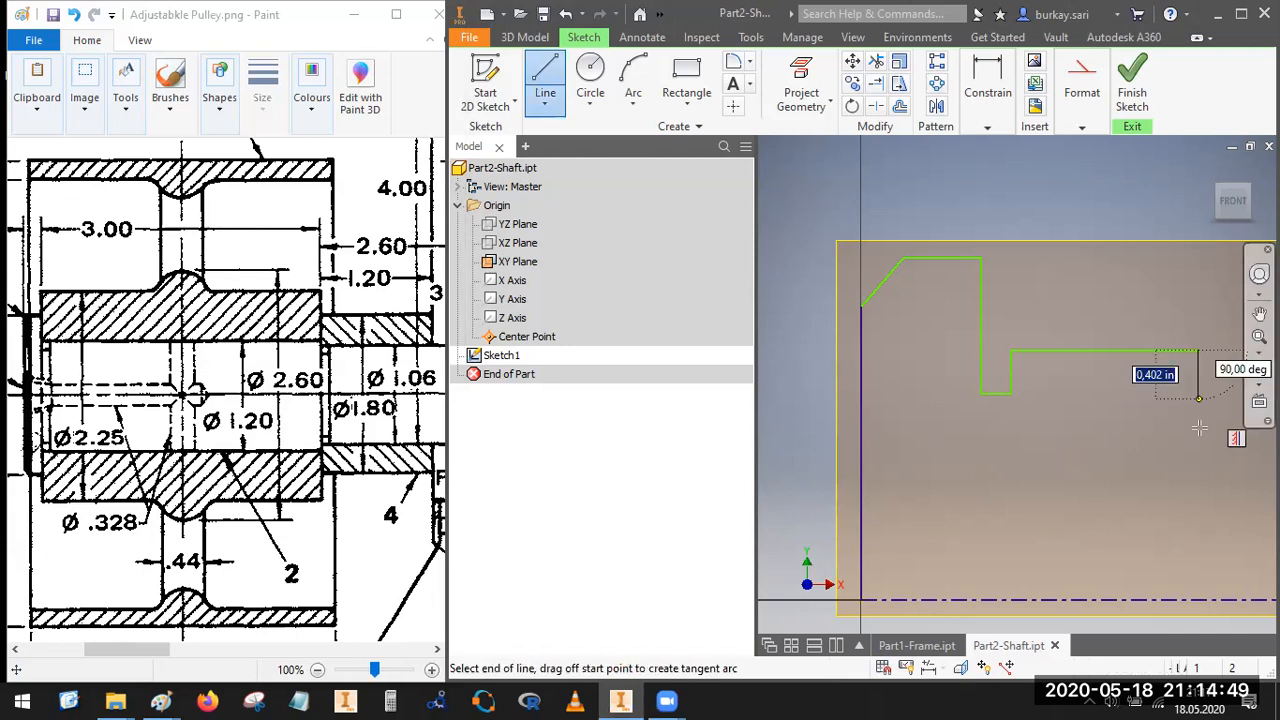
pyautogui.scroll(-2, 1138, 462)
pyautogui.scroll(-3, 1138, 462)
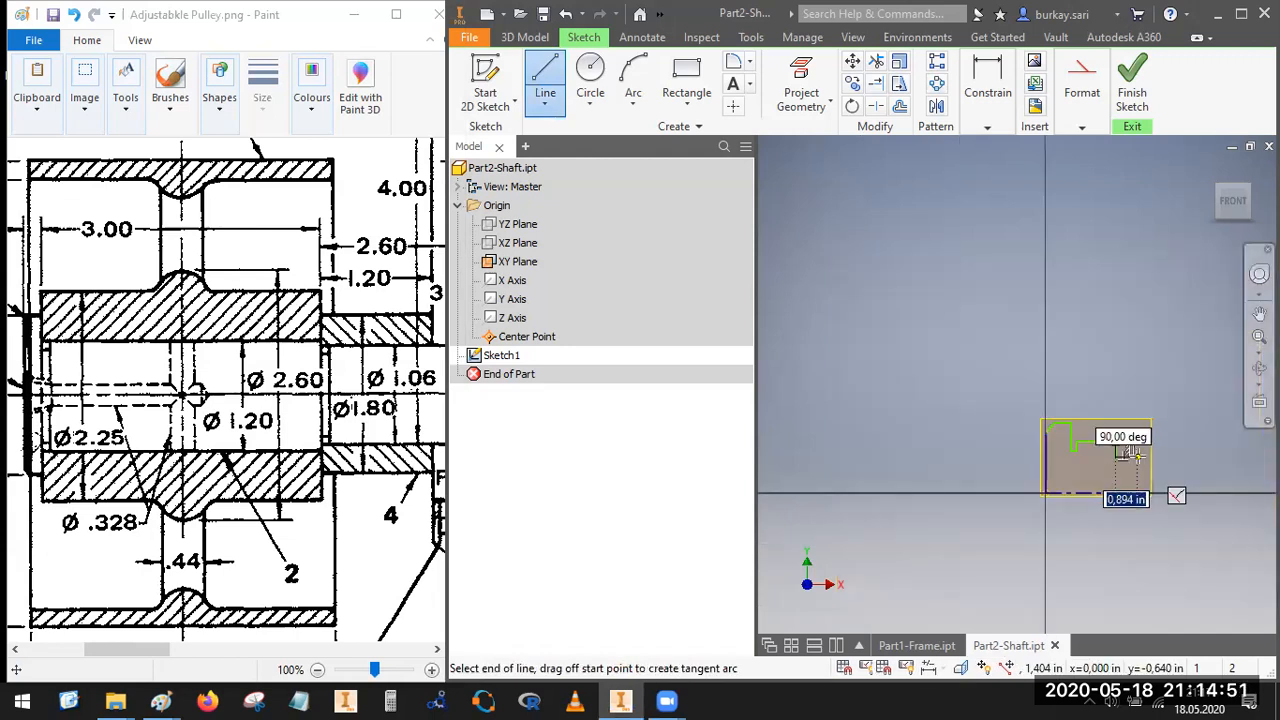
pyautogui.scroll(5, 1135, 455)
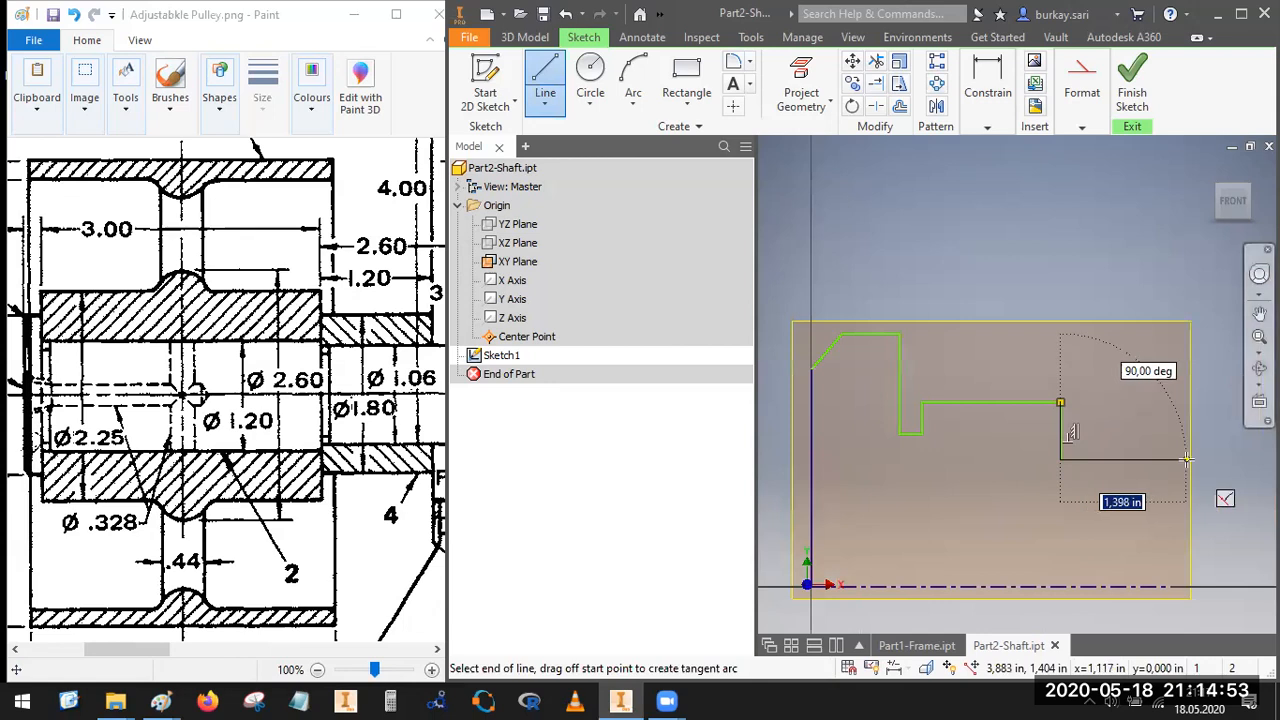
pyautogui.press('Escape')
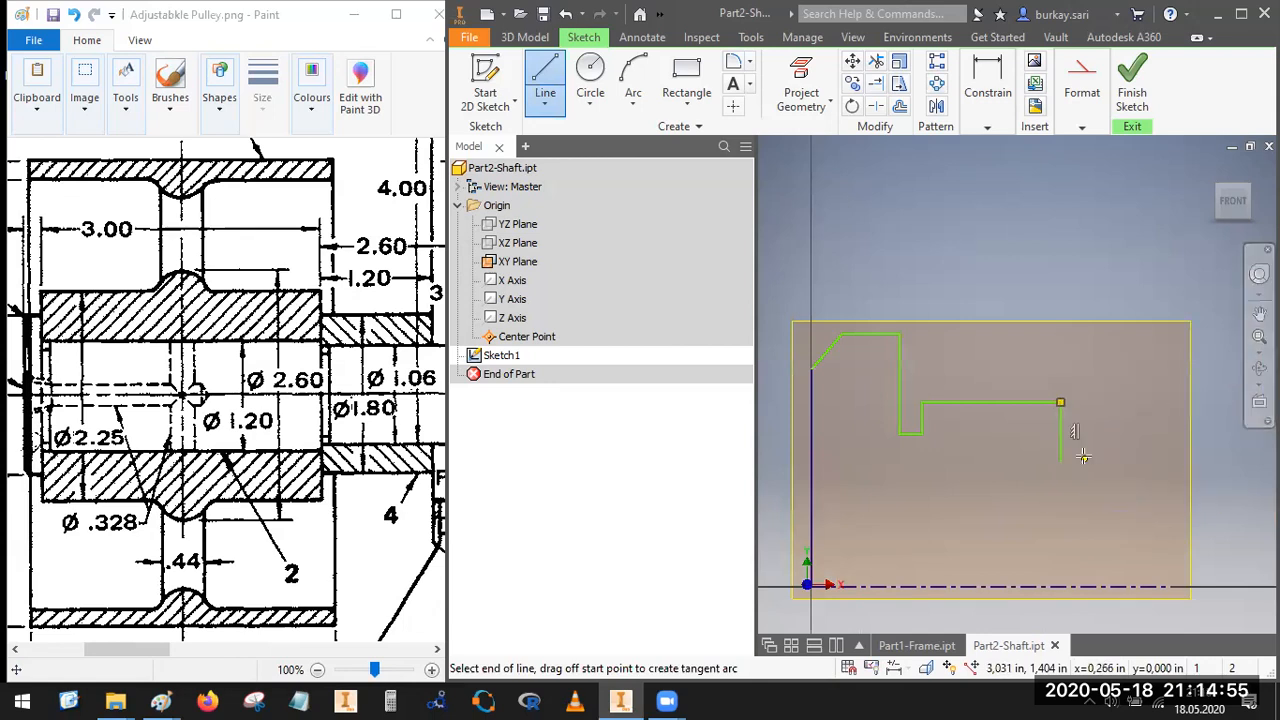
pyautogui.scroll(3, 1078, 430)
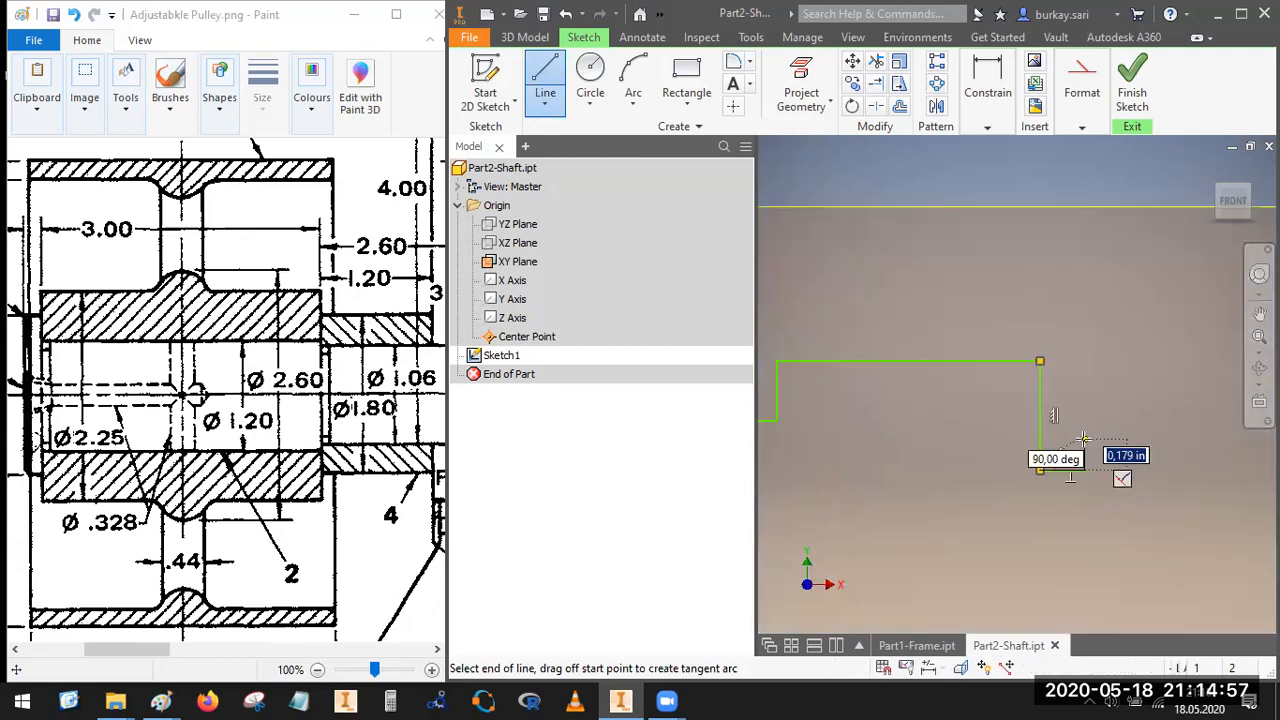
pyautogui.click(1041, 471)
pyautogui.scroll(-5, 1057, 459)
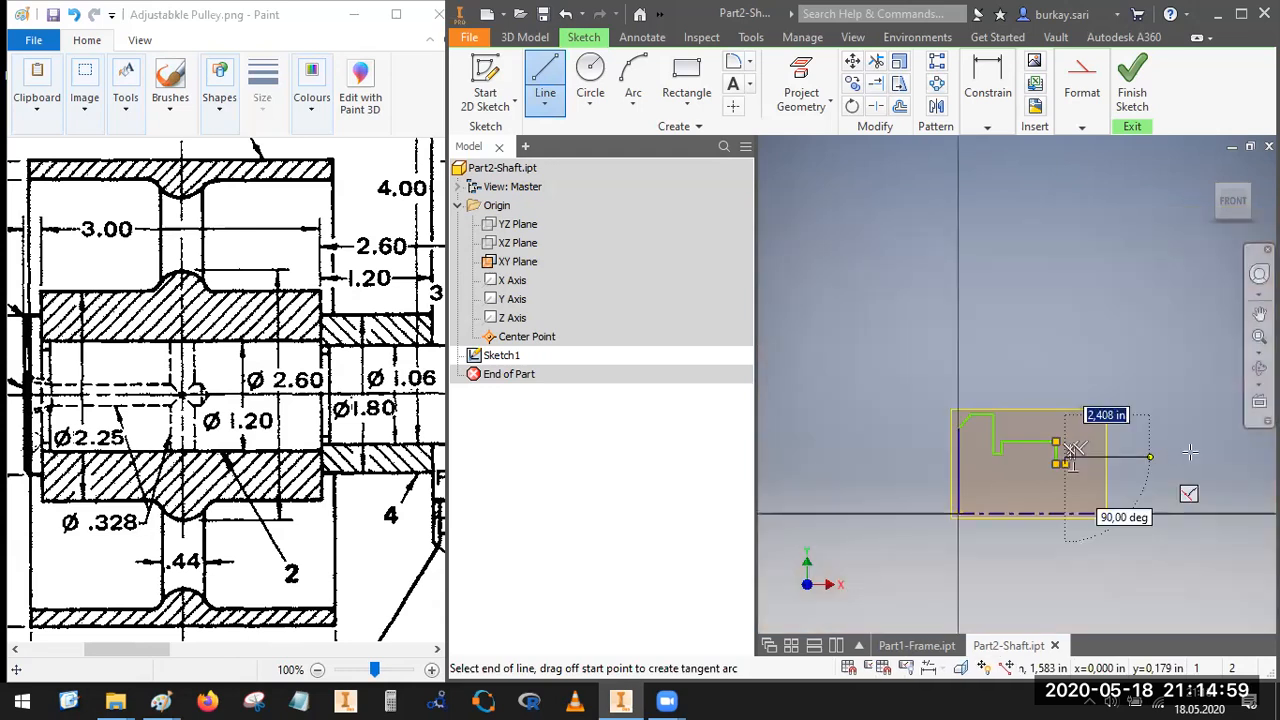
pyautogui.press('Escape')
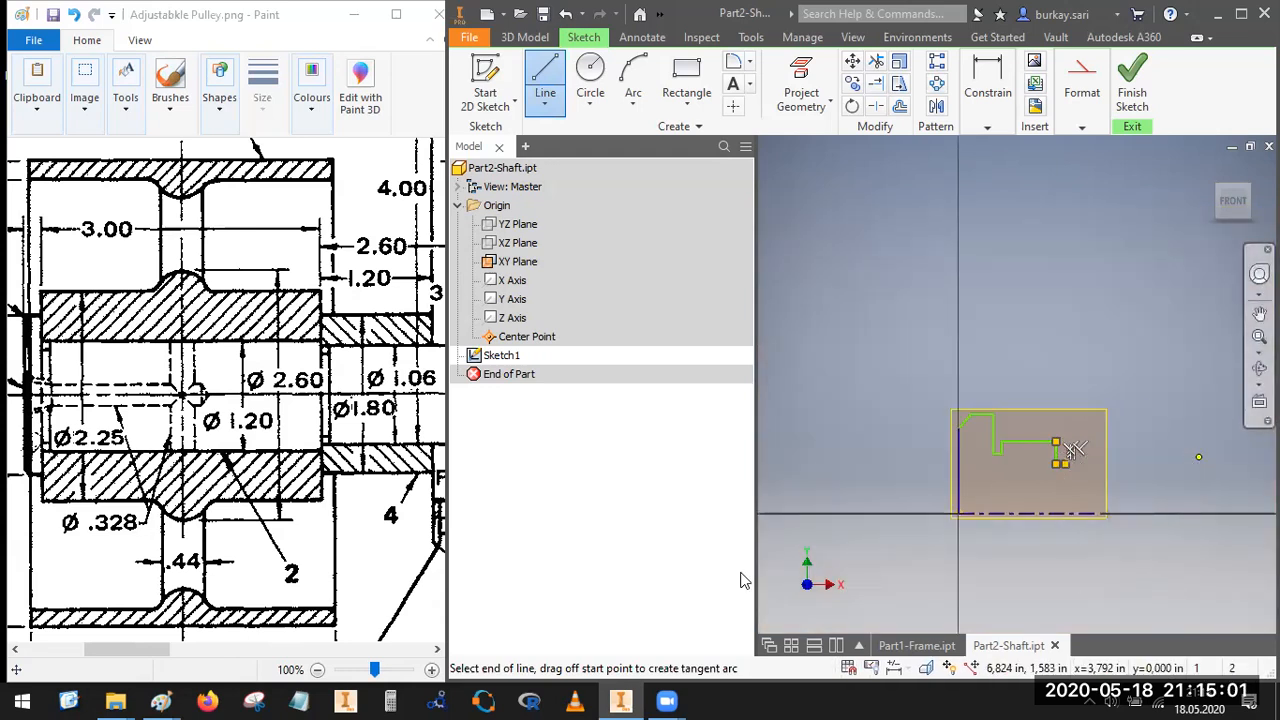
pyautogui.press('Escape')
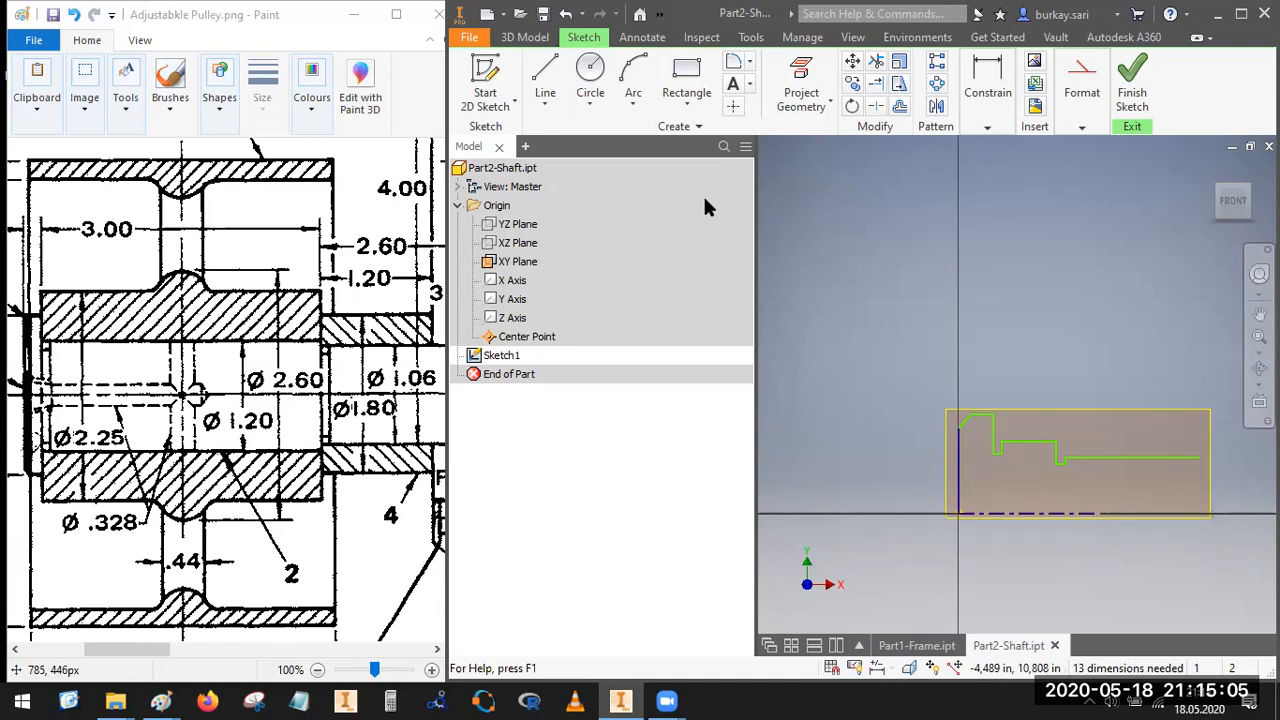
# Step: Trace the flange and pulley section in red and the second undercut and collar section in blue, on both the drawing and the sketch
pyautogui.moveTo(19, 387)
pyautogui.mouseDown()
pyautogui.moveTo(22, 317)
pyautogui.moveTo(50, 310)
pyautogui.moveTo(54, 354)
pyautogui.moveTo(312, 346)
pyautogui.mouseUp()
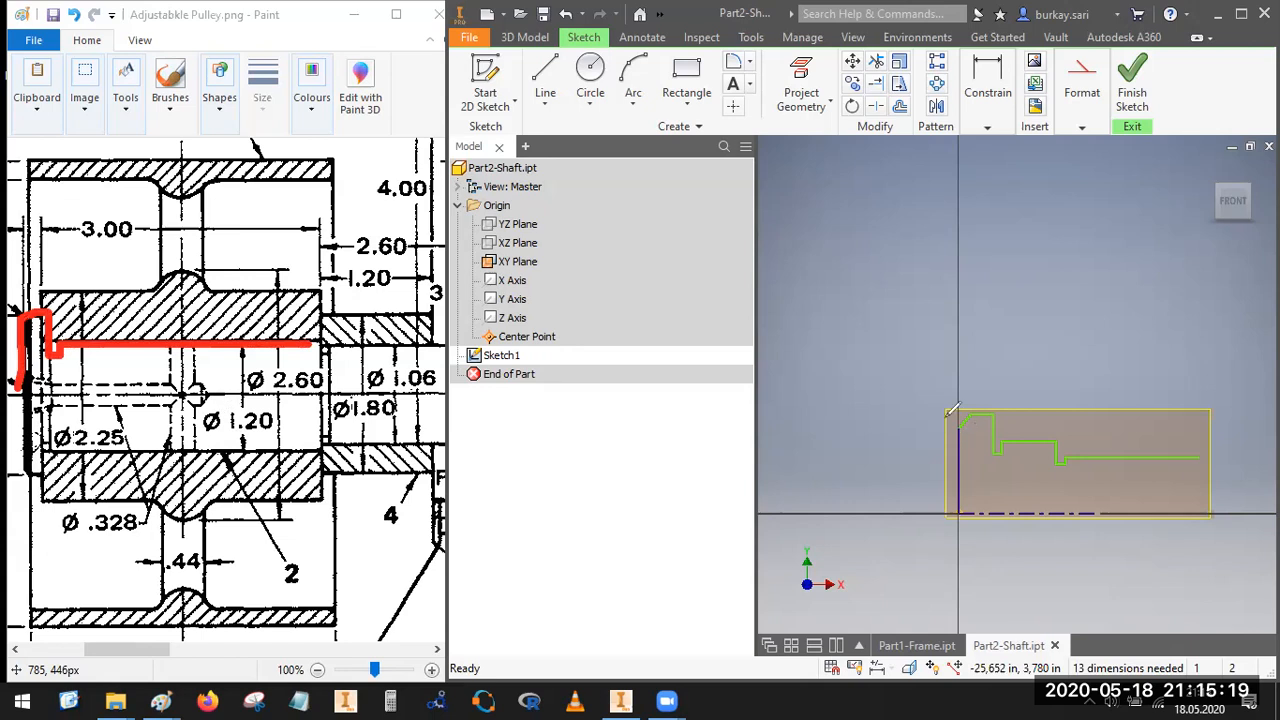
pyautogui.moveTo(959, 515)
pyautogui.mouseDown()
pyautogui.moveTo(964, 420)
pyautogui.moveTo(993, 410)
pyautogui.moveTo(999, 447)
pyautogui.moveTo(1057, 444)
pyautogui.moveTo(1002, 442)
pyautogui.mouseUp()
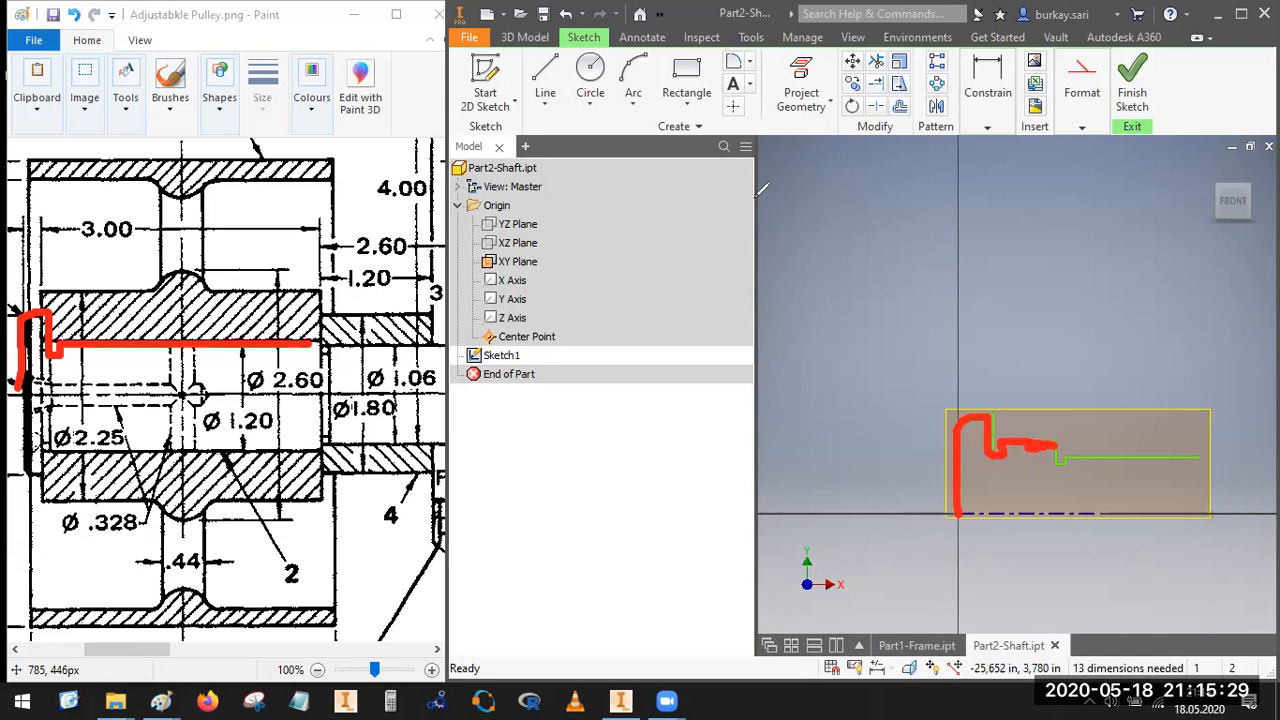
pyautogui.moveTo(306, 344)
pyautogui.mouseDown()
pyautogui.moveTo(329, 361)
pyautogui.moveTo(329, 348)
pyautogui.moveTo(436, 344)
pyautogui.mouseUp()
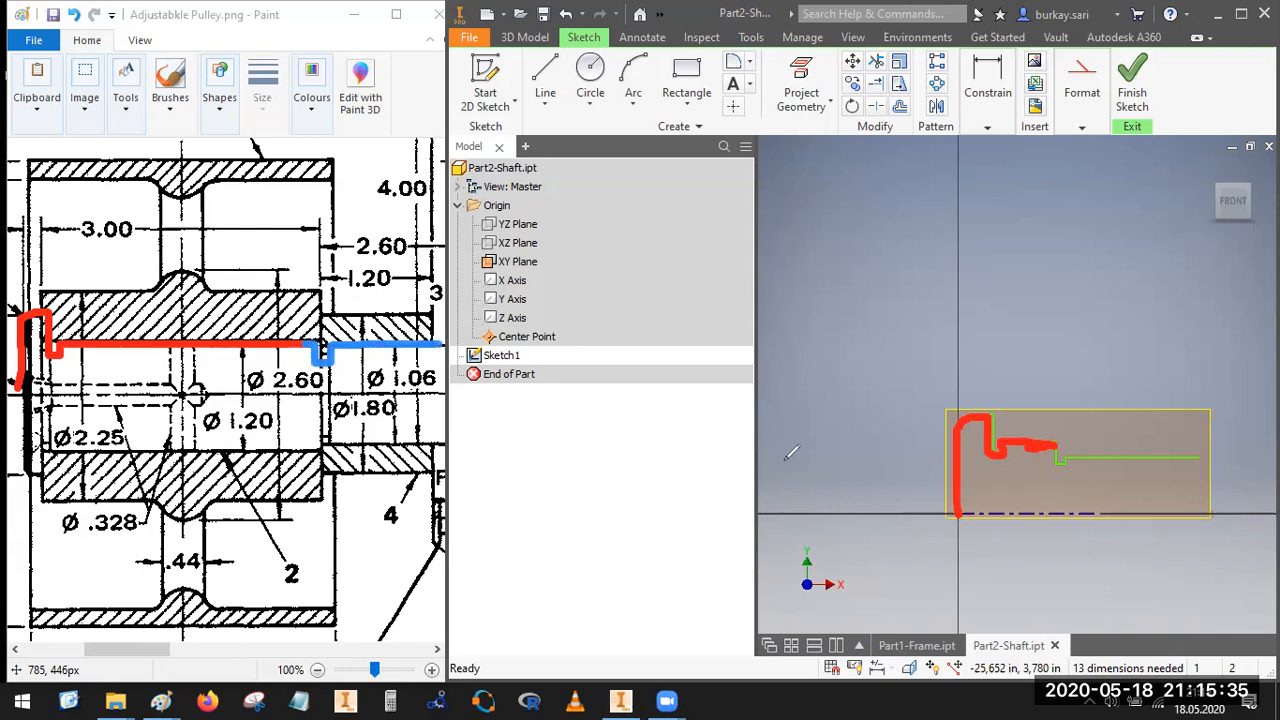
pyautogui.moveTo(1054, 446)
pyautogui.mouseDown()
pyautogui.moveTo(1055, 468)
pyautogui.moveTo(1070, 454)
pyautogui.moveTo(1223, 452)
pyautogui.mouseUp()
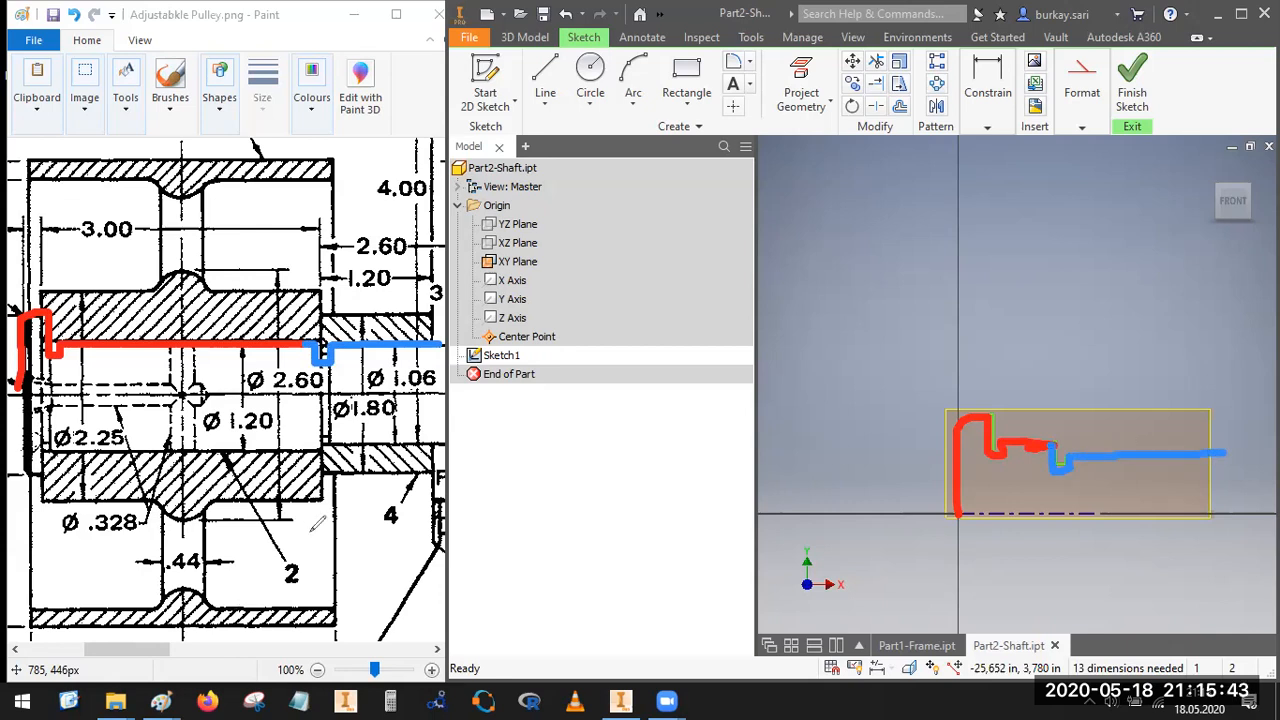
# Step: Clear the old marks, trace the Ø1.06 section and threaded end in blue on the drawing, and undo the tracing
pyautogui.moveTo(162, 655); pyautogui.dragTo(197, 671)
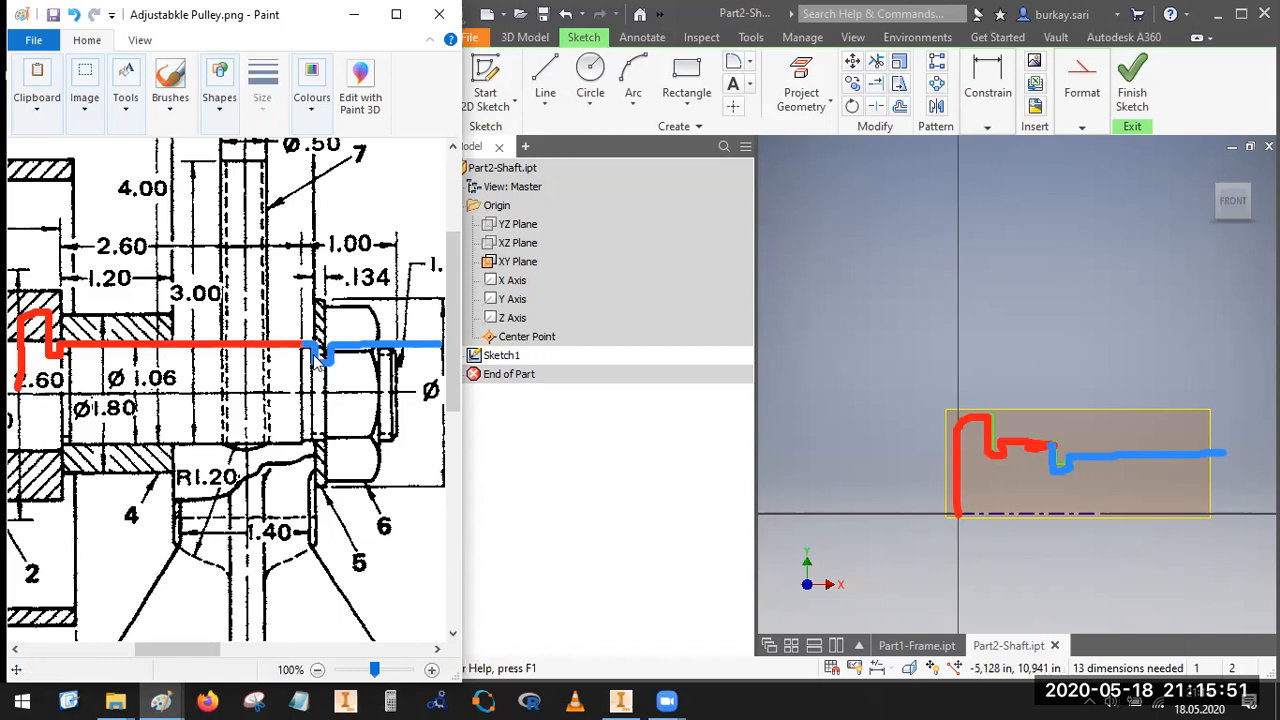
pyautogui.click(604, 382)
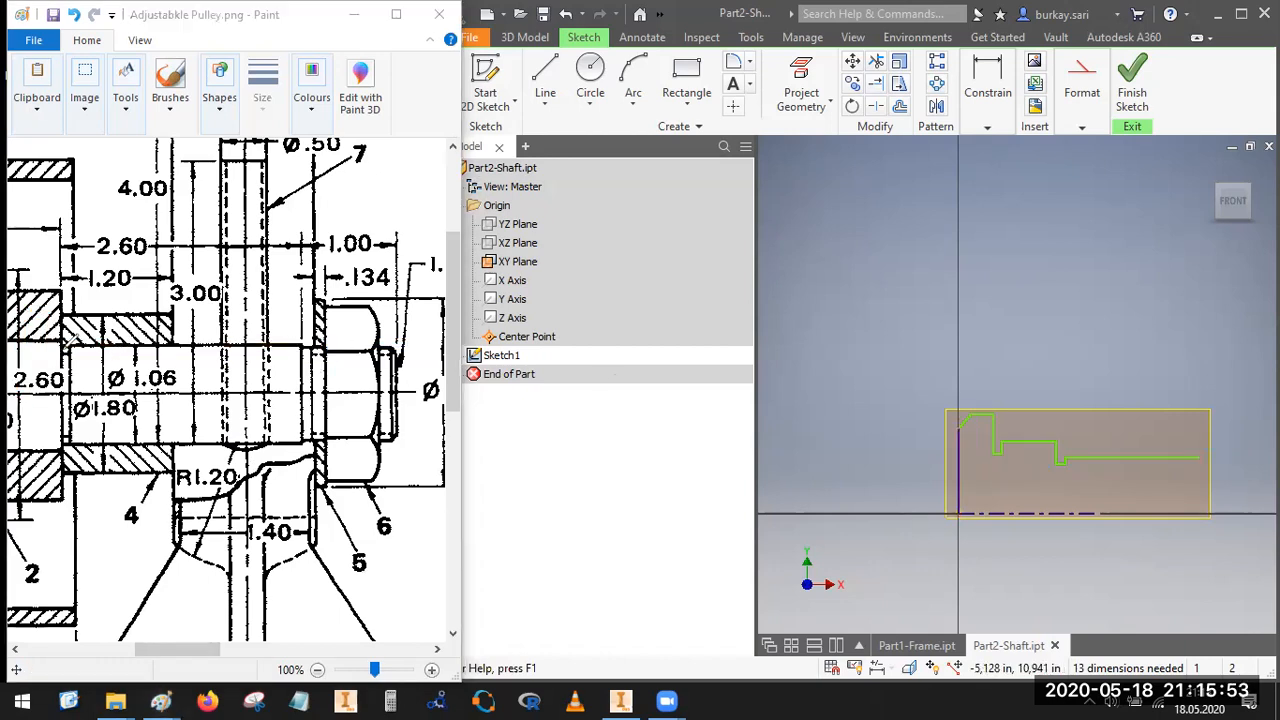
pyautogui.moveTo(66, 350); pyautogui.dragTo(308, 345)
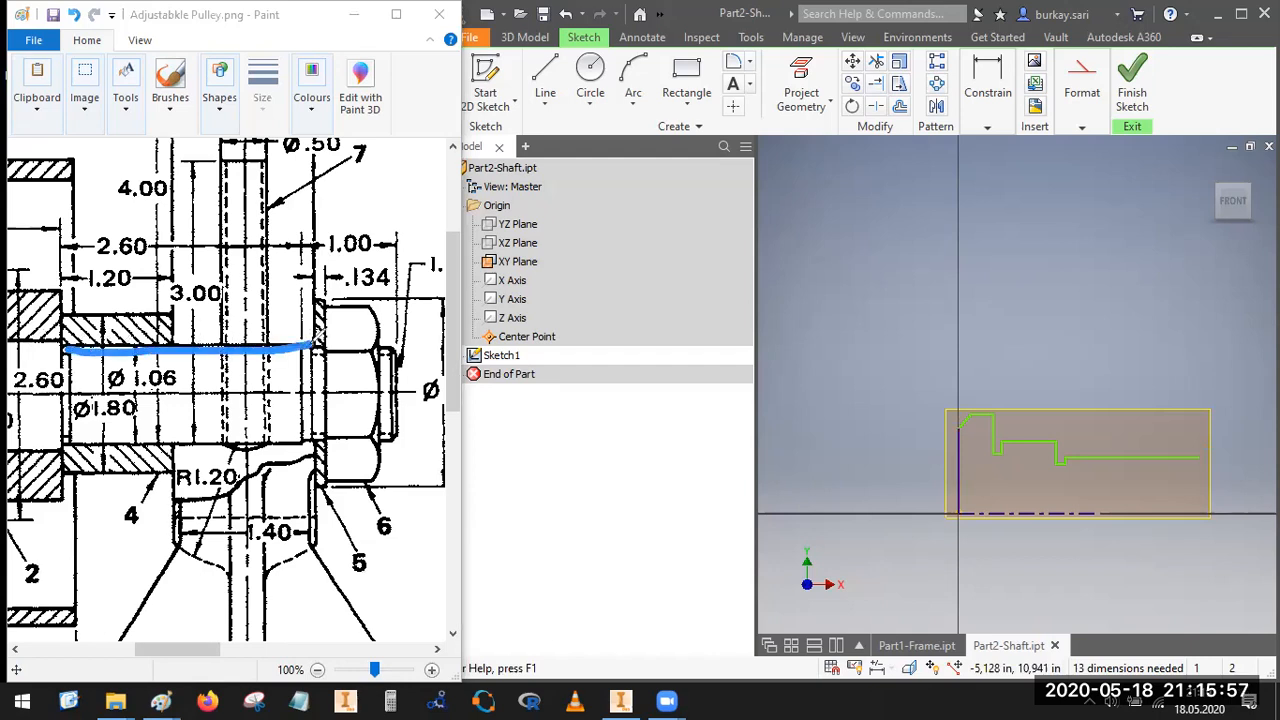
pyautogui.moveTo(340, 350)
pyautogui.mouseDown()
pyautogui.moveTo(408, 350)
pyautogui.moveTo(328, 352)
pyautogui.mouseUp()
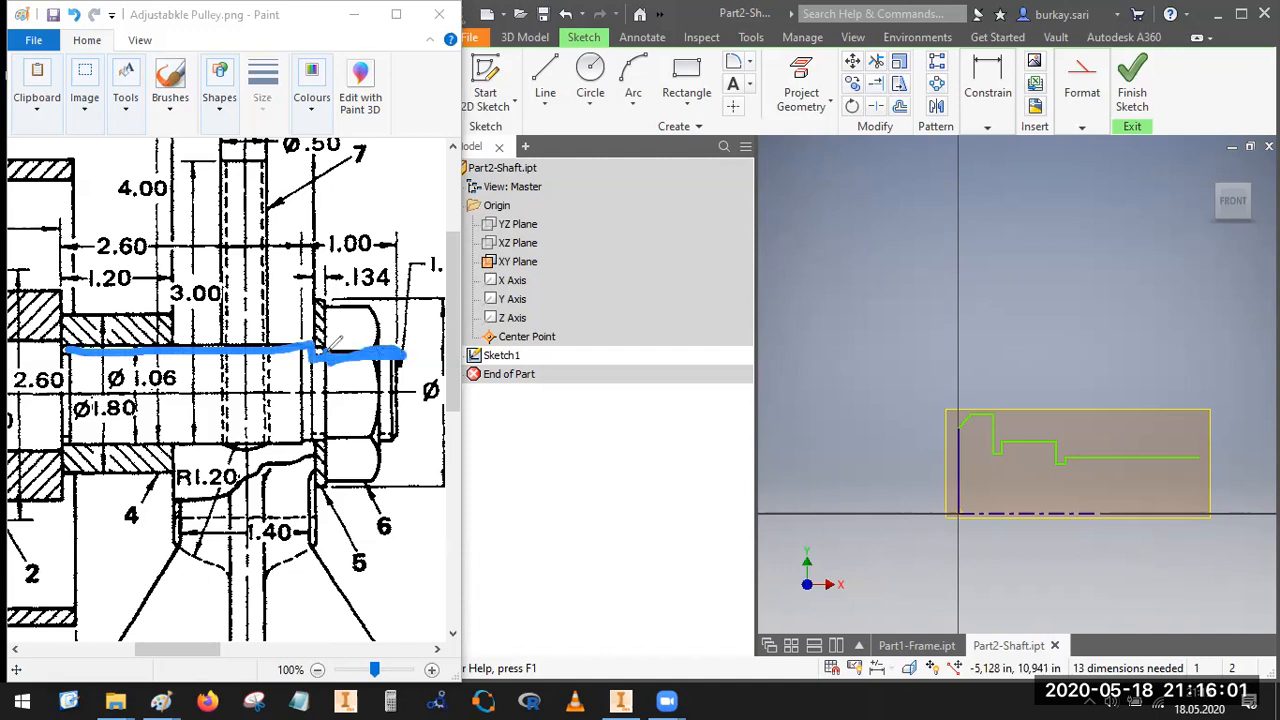
pyautogui.hotkey('ctrl', 'z')
pyautogui.hotkey('ctrl', 'z')
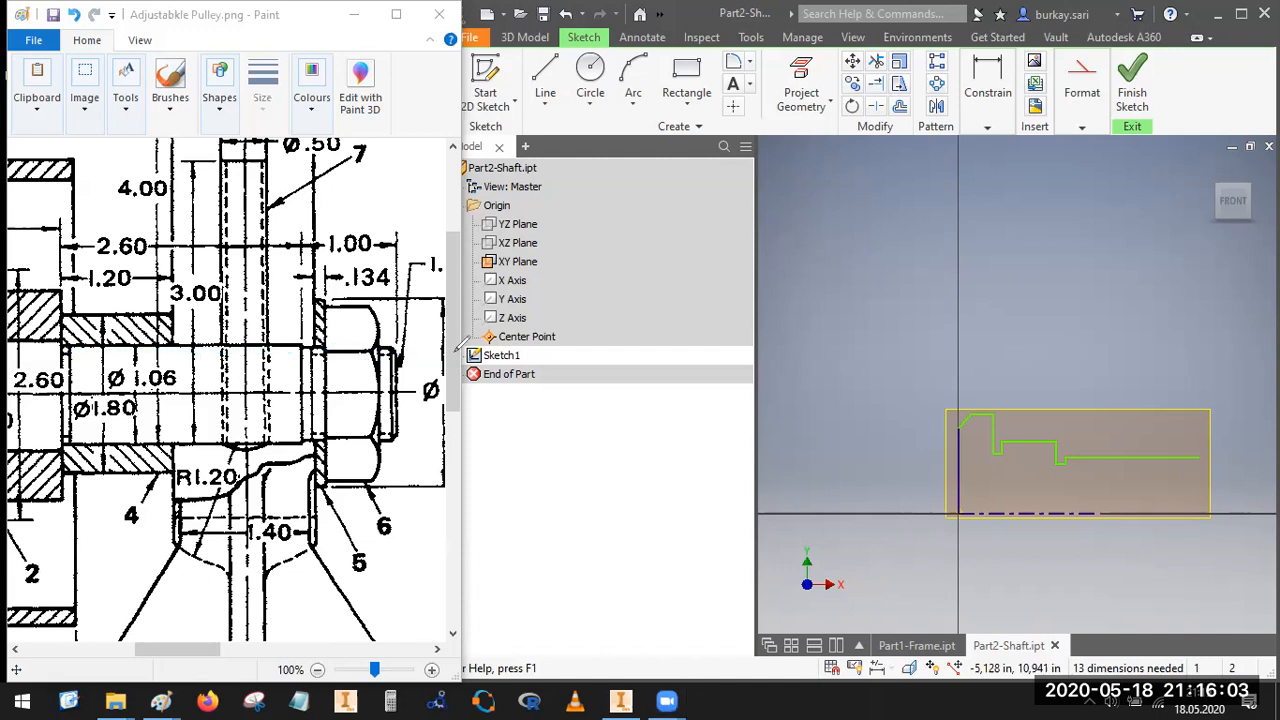
# Step: Mark the step down to the threaded end and the 1.00 length on the drawing, clearing the marks each time
pyautogui.moveTo(294, 348); pyautogui.dragTo(392, 350)
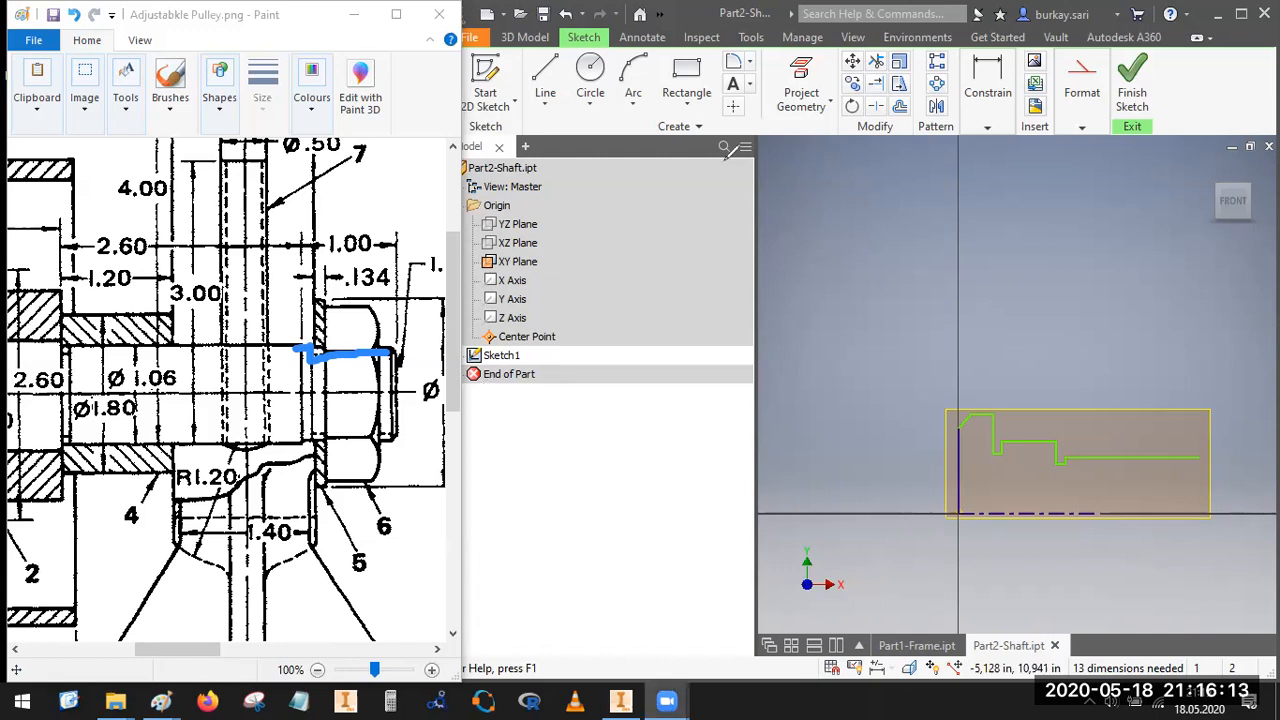
pyautogui.click(743, 244)
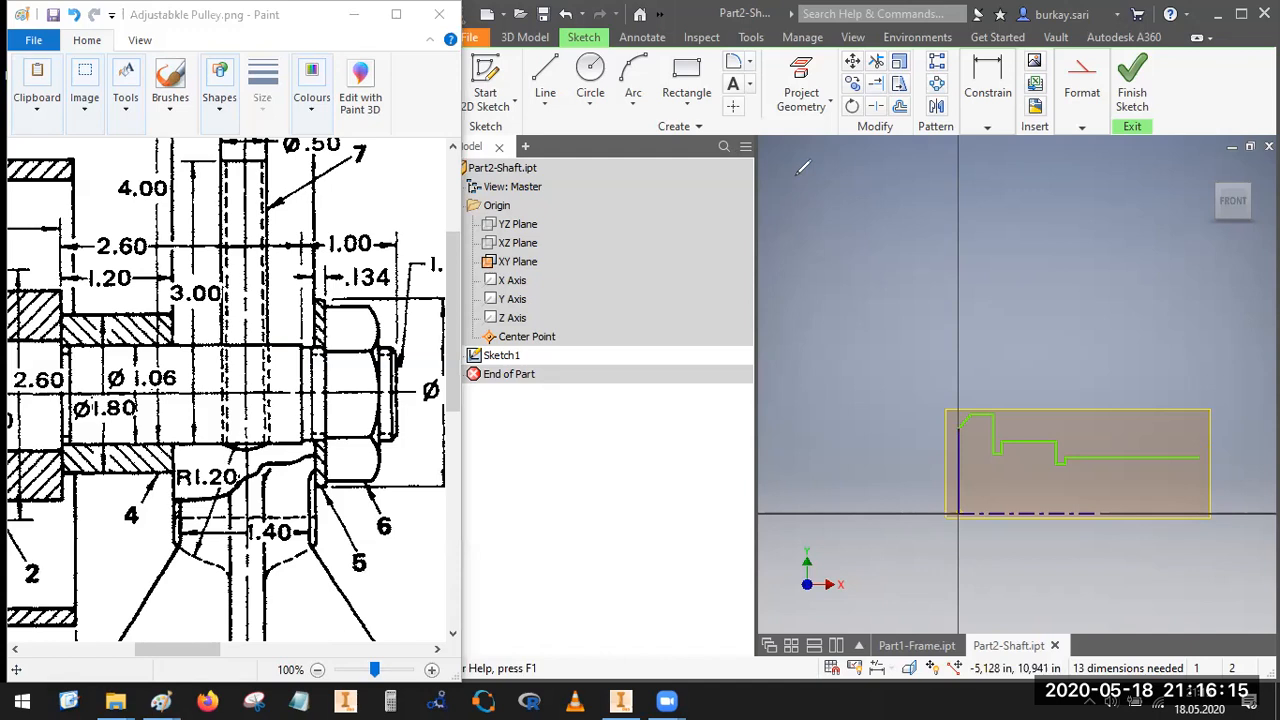
pyautogui.moveTo(176, 647); pyautogui.dragTo(194, 647)
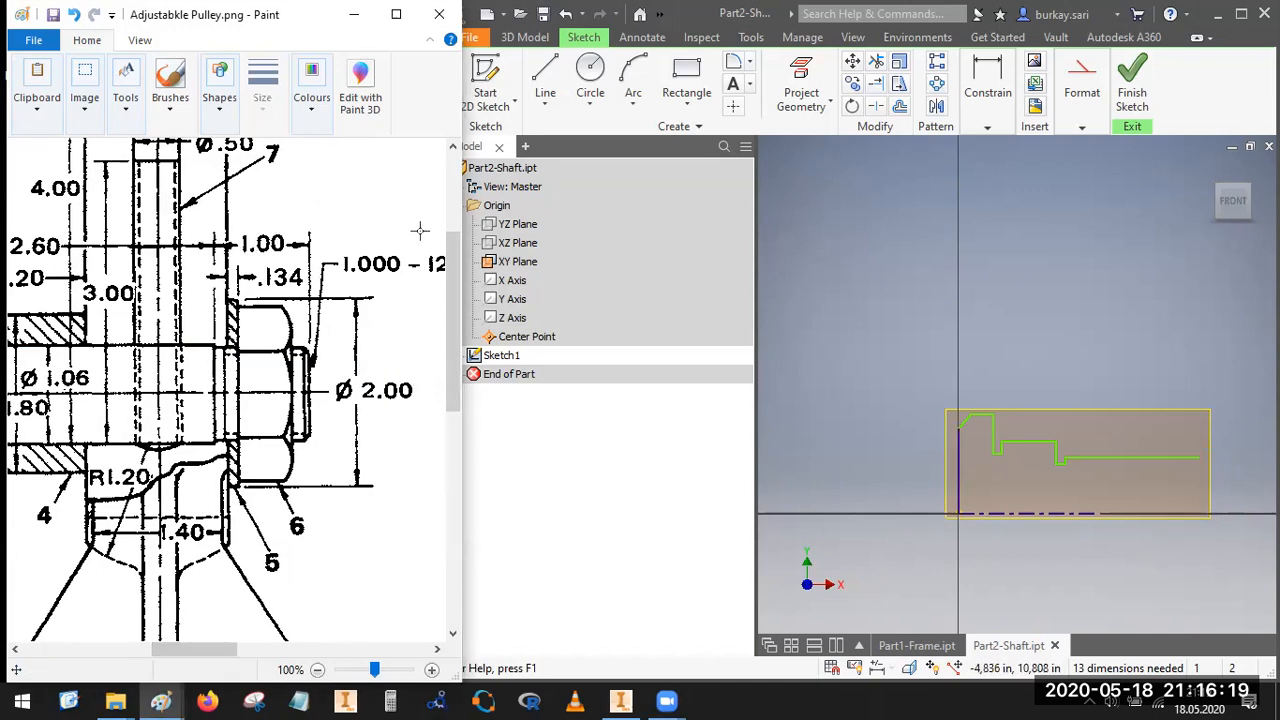
pyautogui.moveTo(296, 228)
pyautogui.mouseDown()
pyautogui.moveTo(222, 262)
pyautogui.moveTo(222, 222)
pyautogui.moveTo(292, 222)
pyautogui.mouseUp()
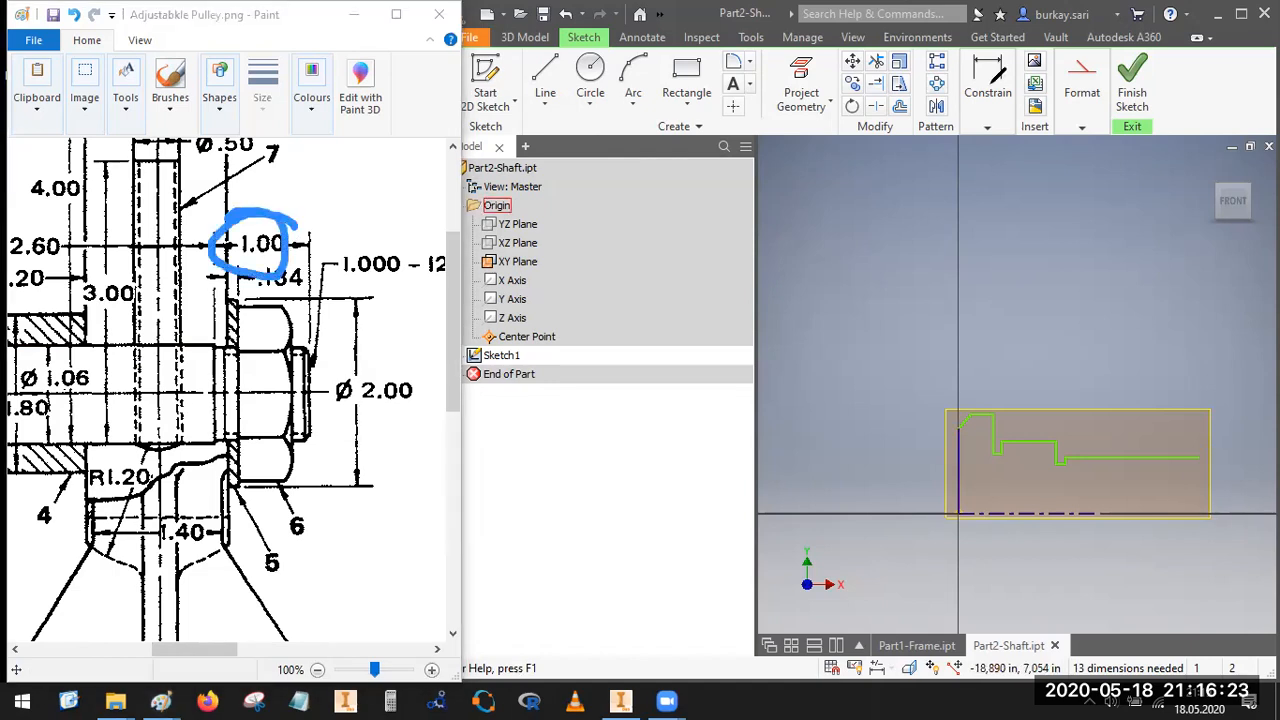
pyautogui.click(984, 82)
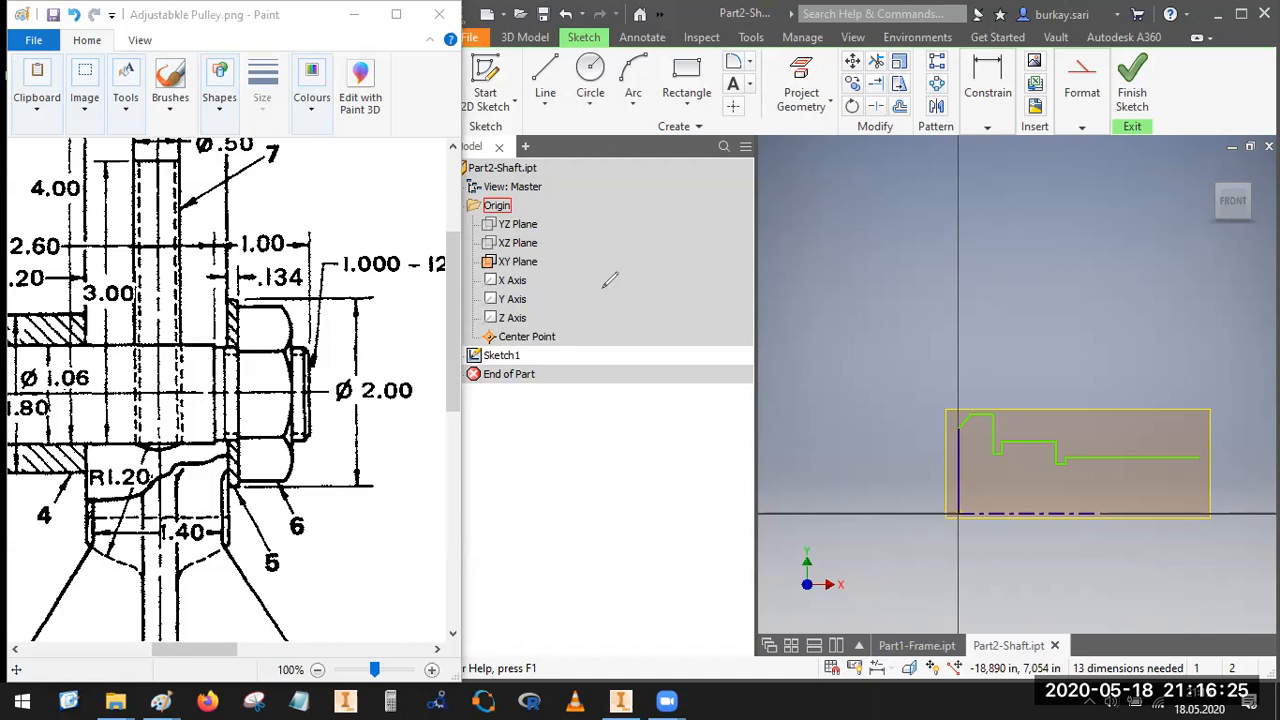
# Step: On the drawing, circle each part of the 1.000 - 12 UNF - 2A thread callout and mark the ASME B1.1 standard
pyautogui.moveTo(182, 651); pyautogui.dragTo(214, 651)
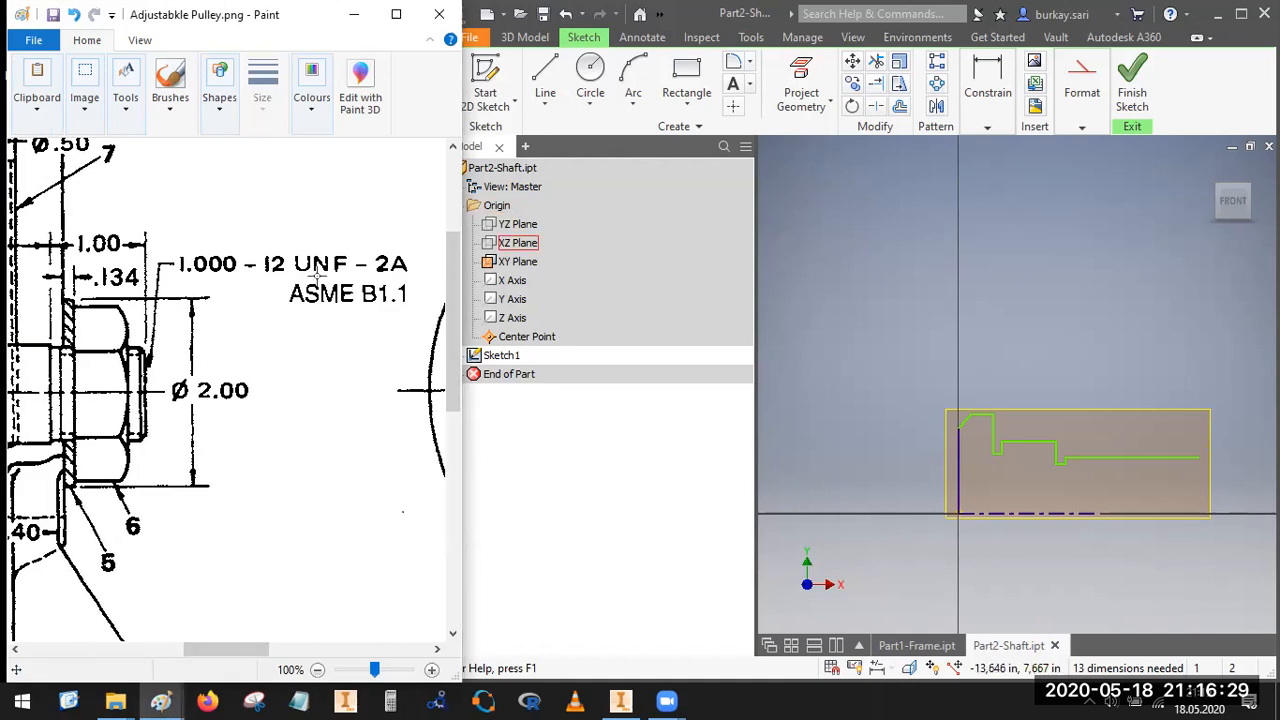
pyautogui.moveTo(240, 231)
pyautogui.mouseDown()
pyautogui.moveTo(160, 272)
pyautogui.moveTo(200, 300)
pyautogui.moveTo(265, 255)
pyautogui.moveTo(263, 240)
pyautogui.moveTo(294, 264)
pyautogui.moveTo(260, 236)
pyautogui.moveTo(300, 262)
pyautogui.moveTo(416, 240)
pyautogui.moveTo(398, 236)
pyautogui.mouseUp()
pyautogui.moveTo(297, 306)
pyautogui.mouseDown()
pyautogui.moveTo(395, 308)
pyautogui.moveTo(420, 284)
pyautogui.mouseUp()
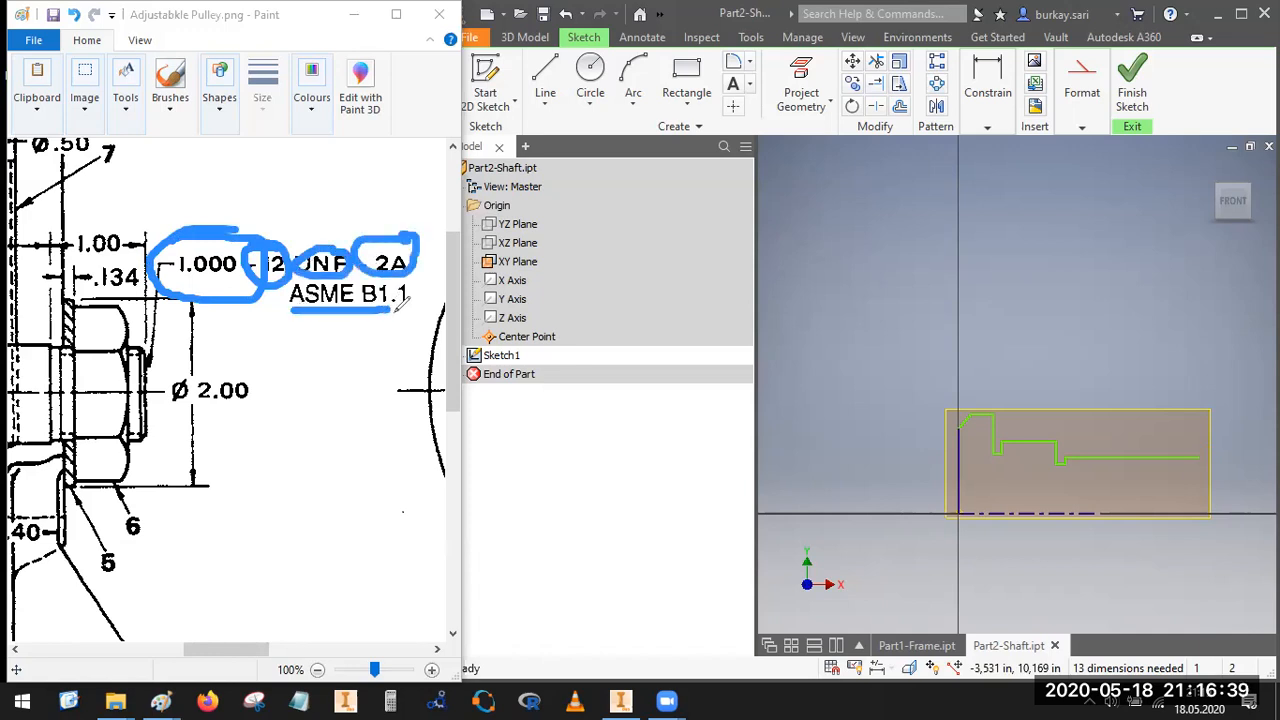
pyautogui.moveTo(386, 325)
pyautogui.mouseDown()
pyautogui.moveTo(426, 268)
pyautogui.moveTo(400, 300)
pyautogui.mouseUp()
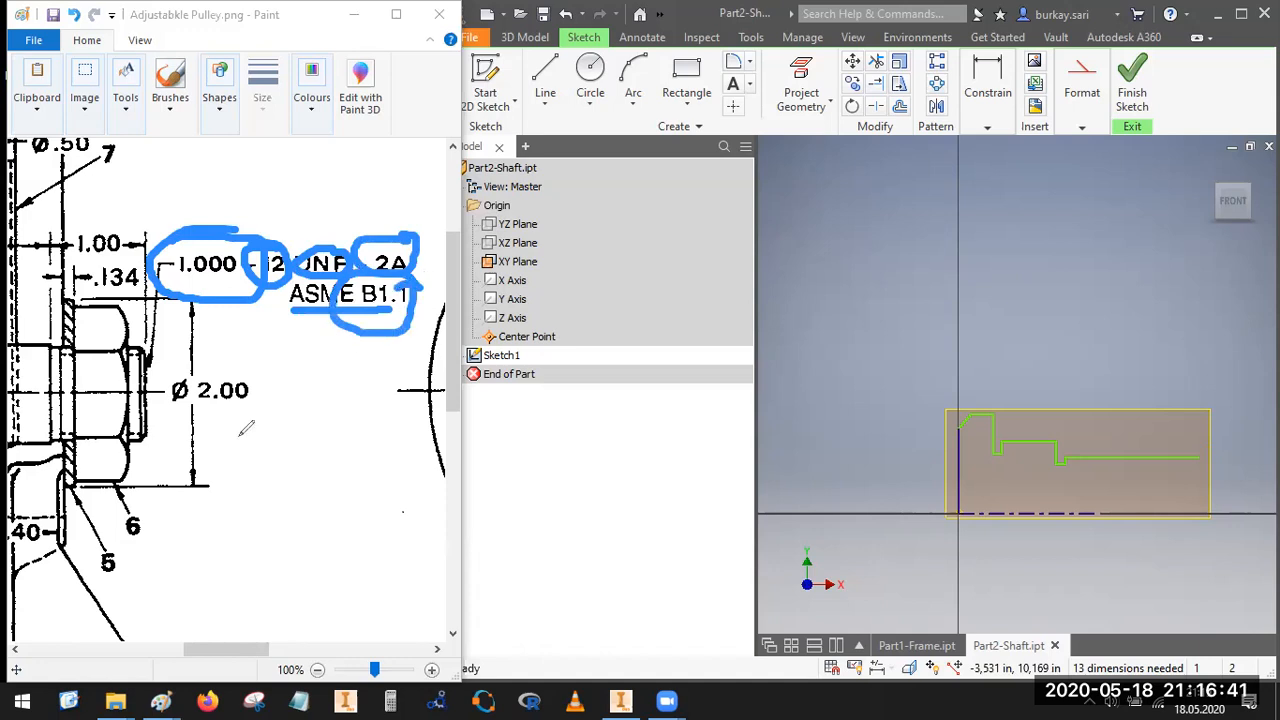
pyautogui.moveTo(162, 283)
pyautogui.mouseDown()
pyautogui.moveTo(232, 278)
pyautogui.moveTo(158, 282)
pyautogui.mouseUp()
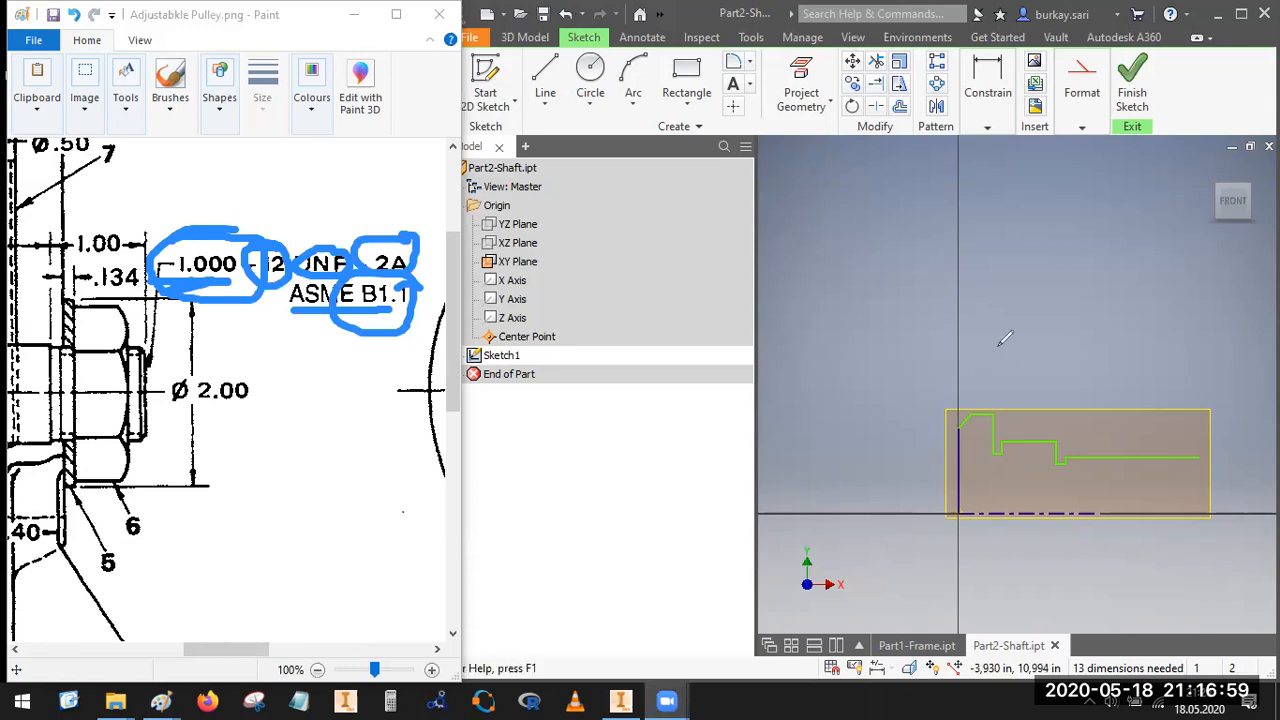
# Step: Complete the half-profile with a step about 0.57 in down, a horizontal line about 2.1 in long, and a vertical end line to the axis
pyautogui.click(556, 70)
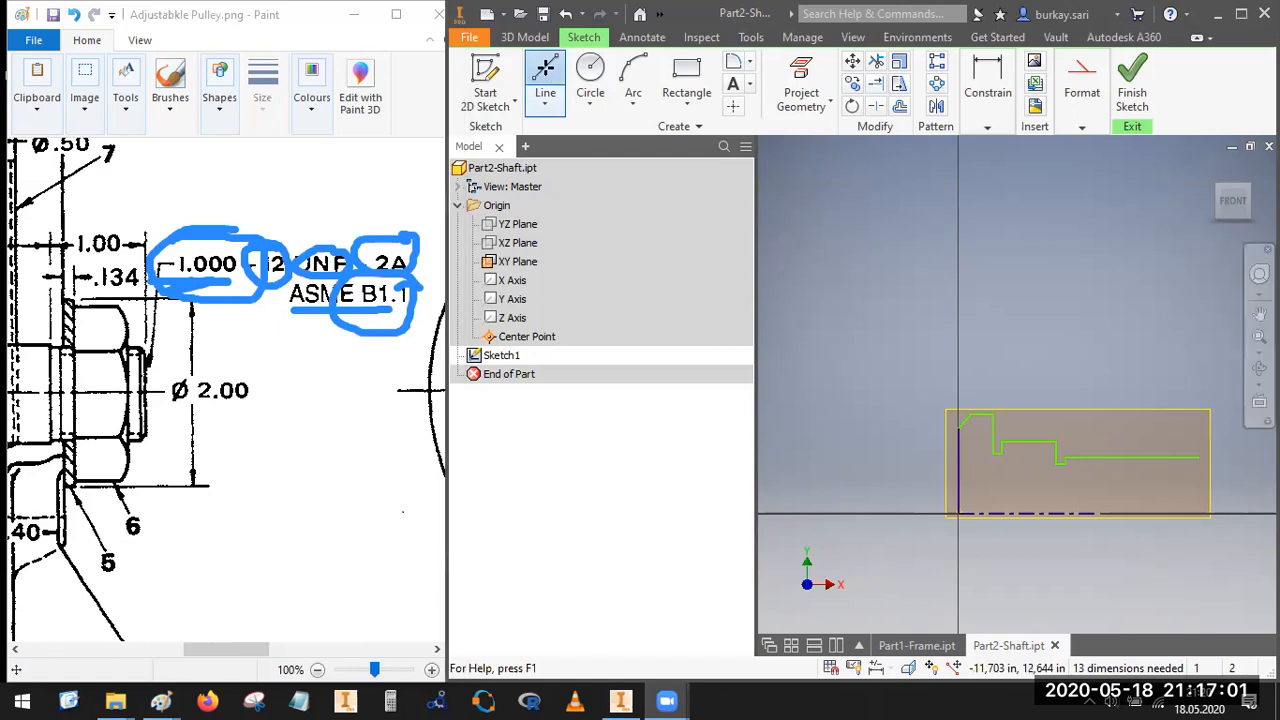
pyautogui.click(1198, 458)
pyautogui.scroll(-2, 1201, 484)
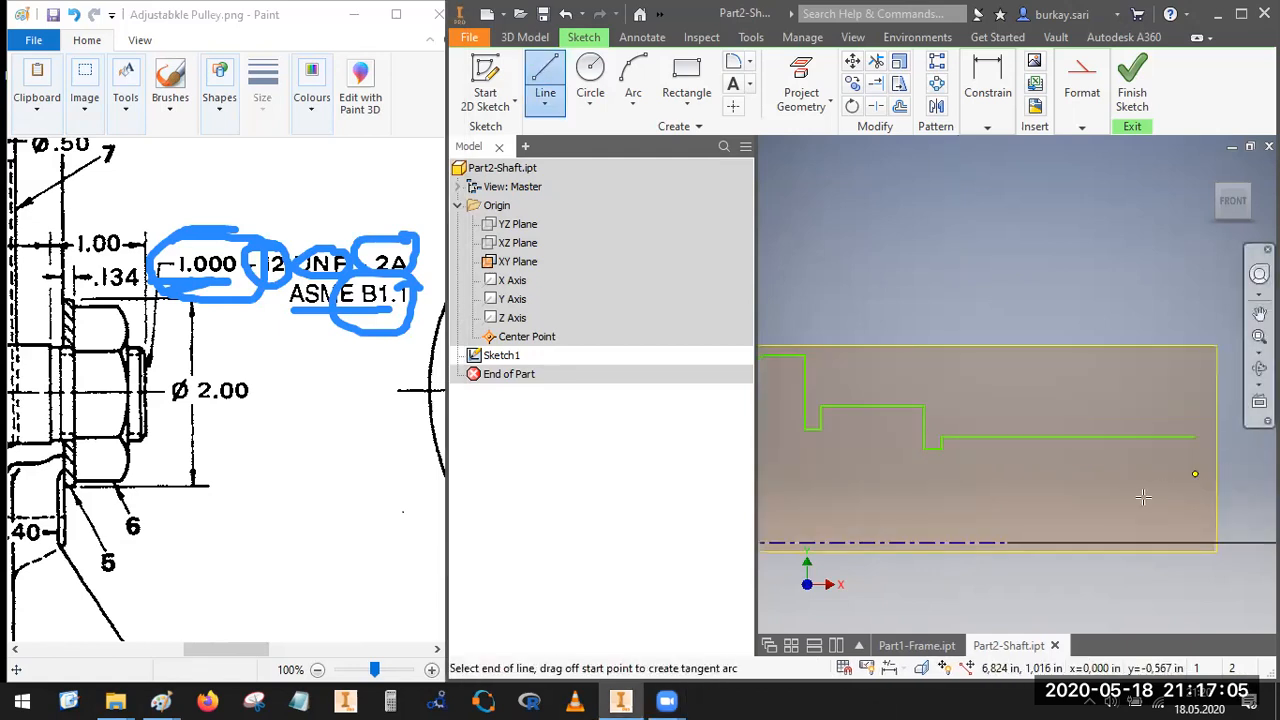
pyautogui.scroll(2, 1200, 486)
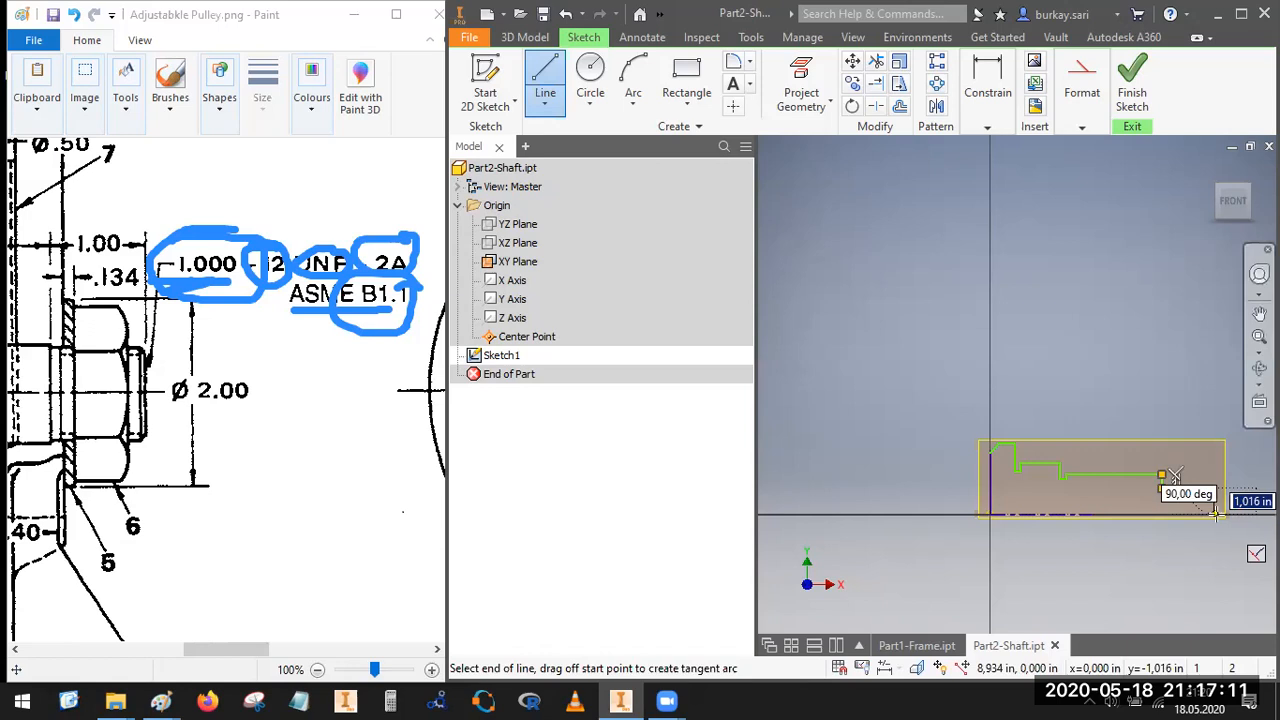
pyautogui.click(1215, 514)
pyautogui.press('Escape')
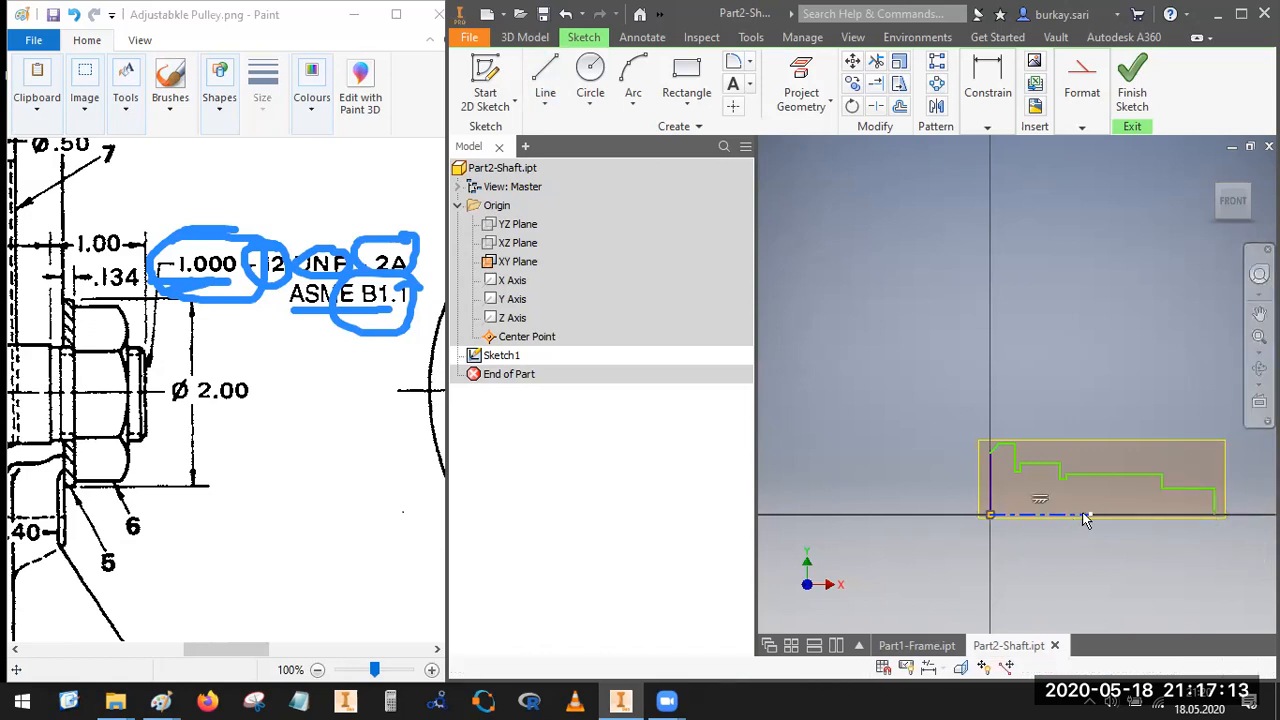
# Step: Extend the centerline beyond the profile's end and trim off the portion past the vertical end line
pyautogui.moveTo(1101, 514); pyautogui.dragTo(1255, 515)
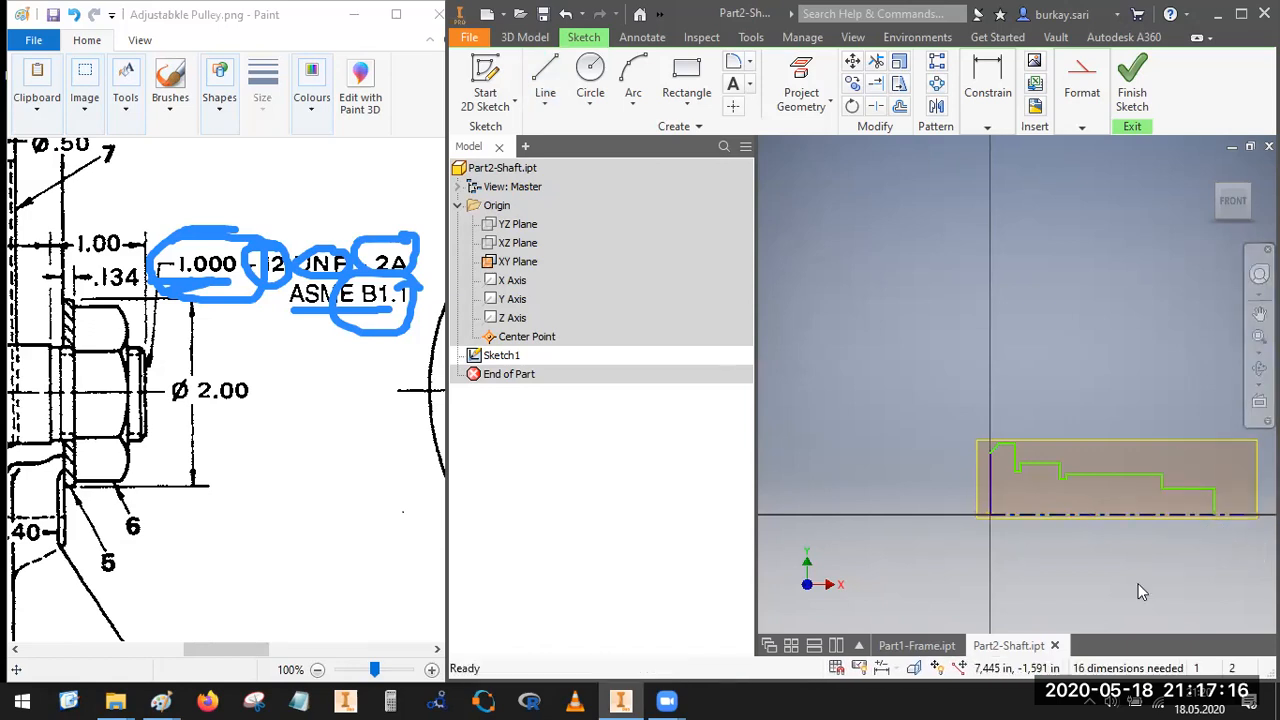
pyautogui.click(876, 62)
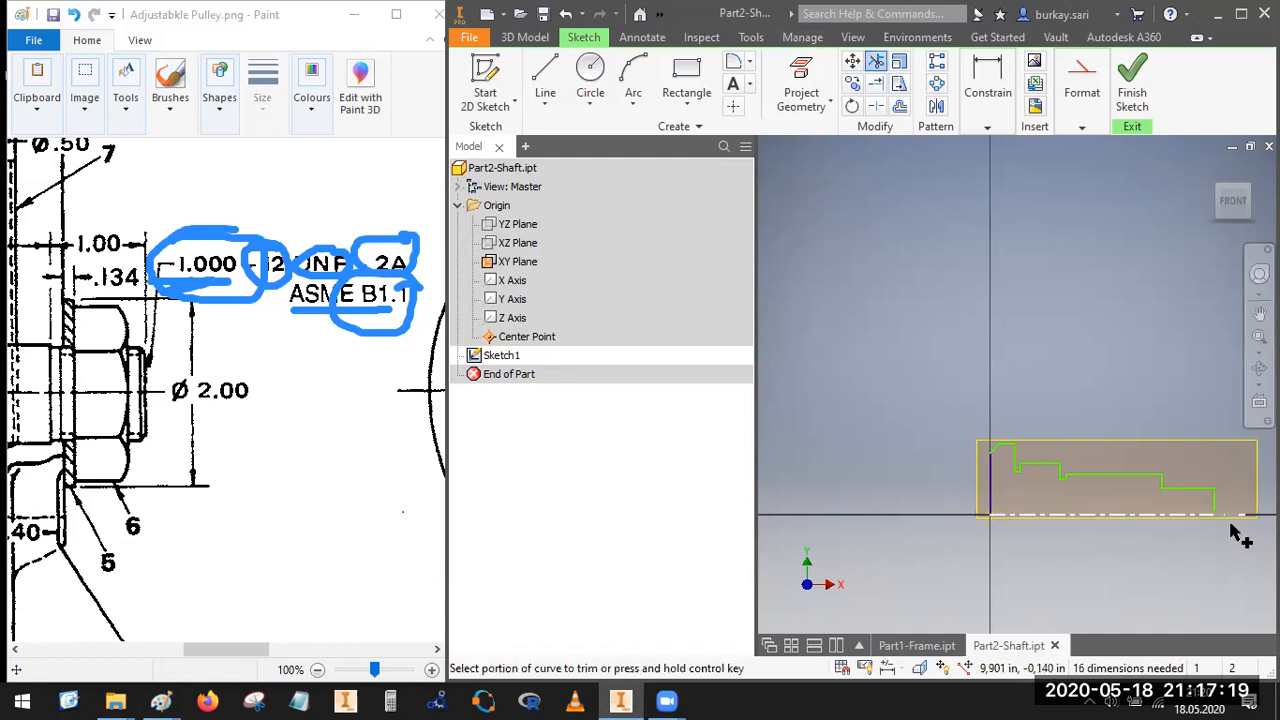
pyautogui.click(1238, 518)
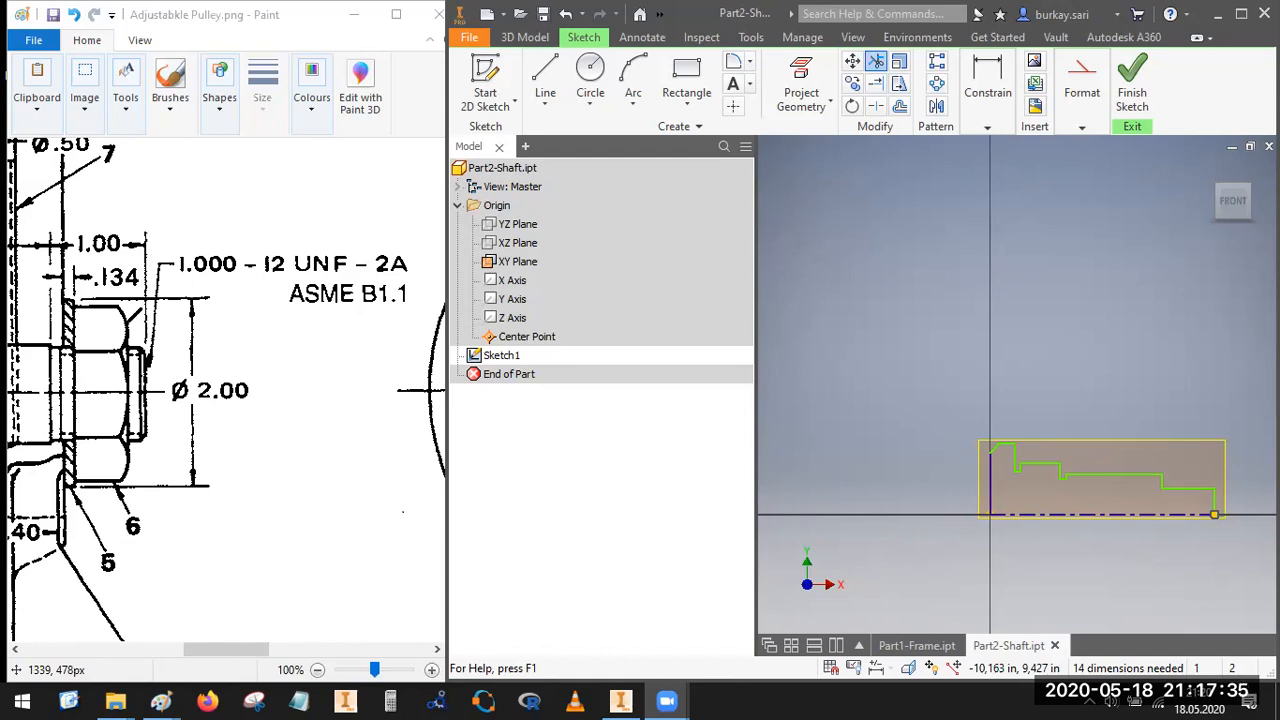
# Step: Circle the 1.000 thread size on the drawing and dimension the threaded end's diameter about the centerline as 1 in
pyautogui.moveTo(255, 240)
pyautogui.mouseDown()
pyautogui.moveTo(166, 262)
pyautogui.moveTo(254, 292)
pyautogui.moveTo(210, 232)
pyautogui.moveTo(255, 240)
pyautogui.mouseUp()
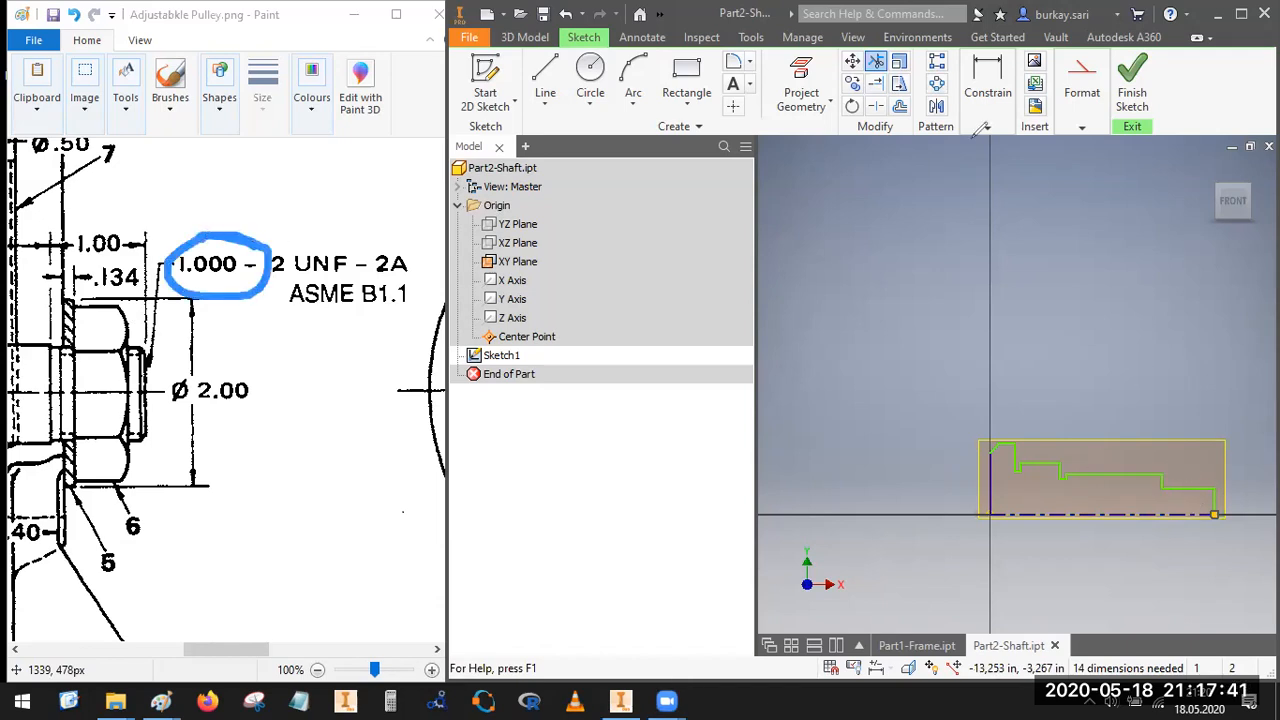
pyautogui.click(1198, 496)
pyautogui.click(563, 17)
pyautogui.click(998, 104)
pyautogui.click(989, 165)
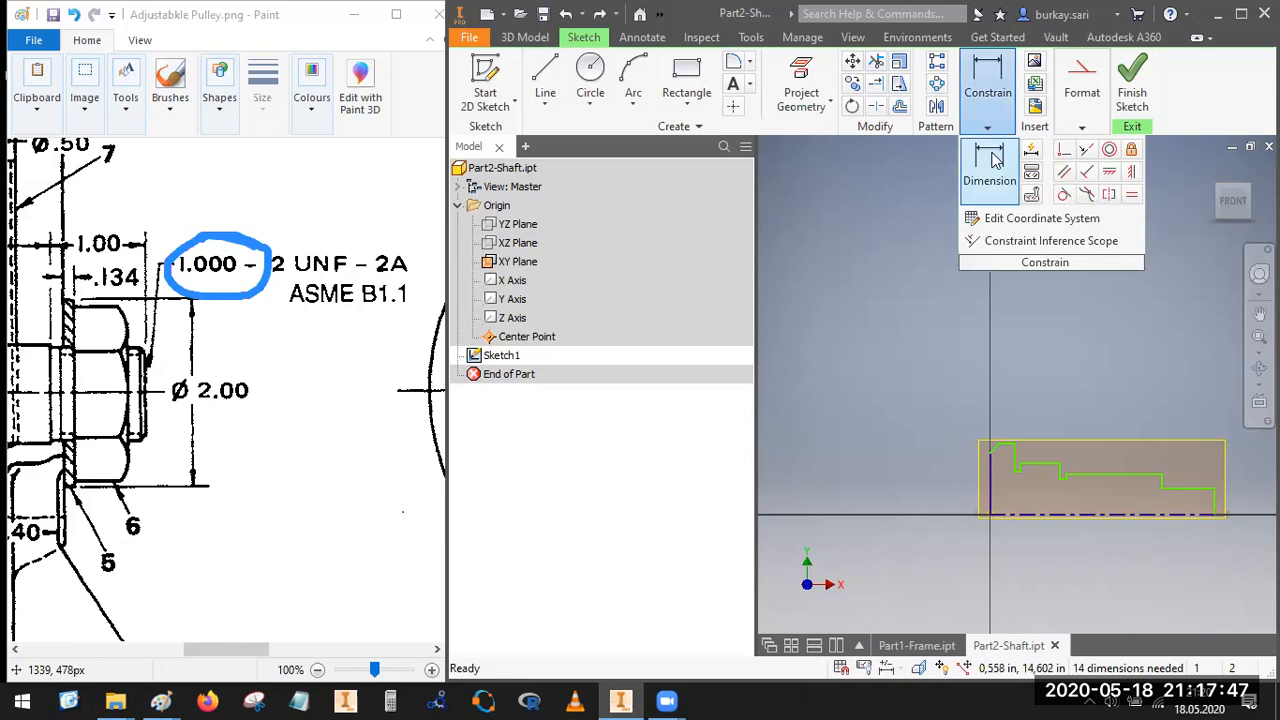
pyautogui.click(1189, 488)
pyautogui.click(1196, 515)
pyautogui.scroll(5, 1245, 525)
pyautogui.click(1228, 528)
pyautogui.write('1')
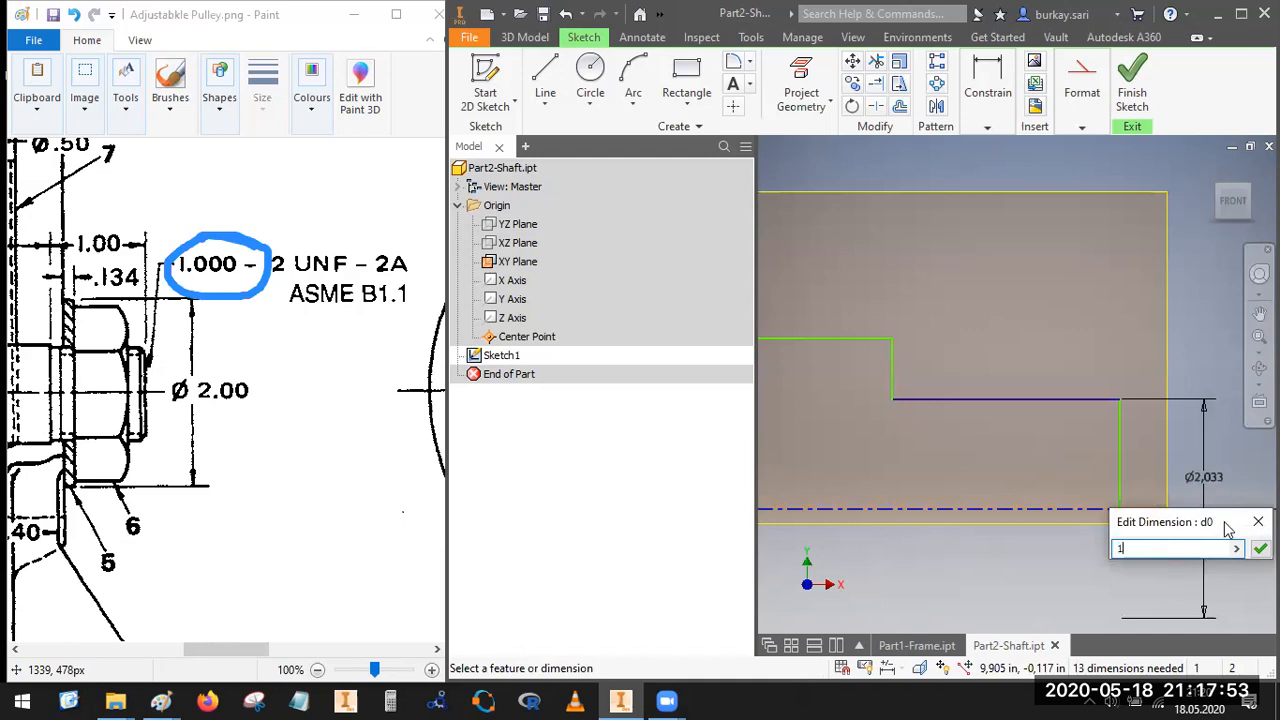
pyautogui.press('Return')
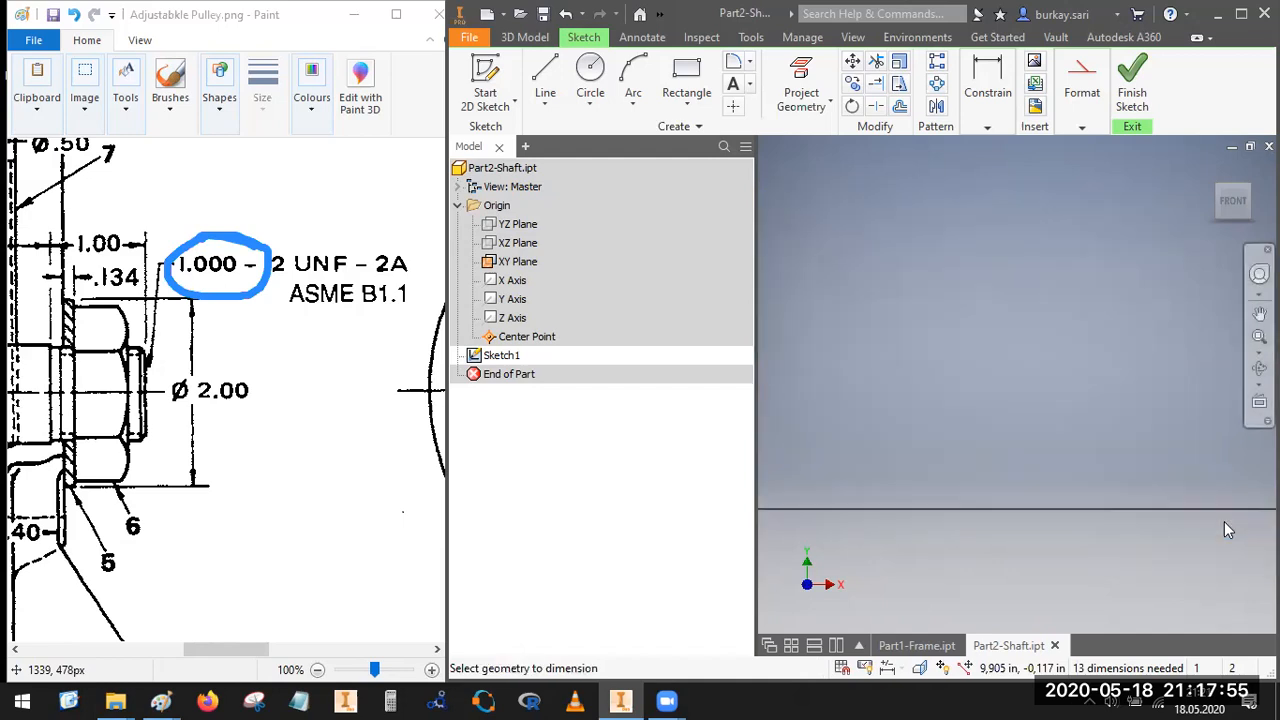
# Step: Dimension the threaded end's horizontal line with a length of 1 in
pyautogui.middleClick(1012, 334)
pyautogui.middleClick(1012, 333)
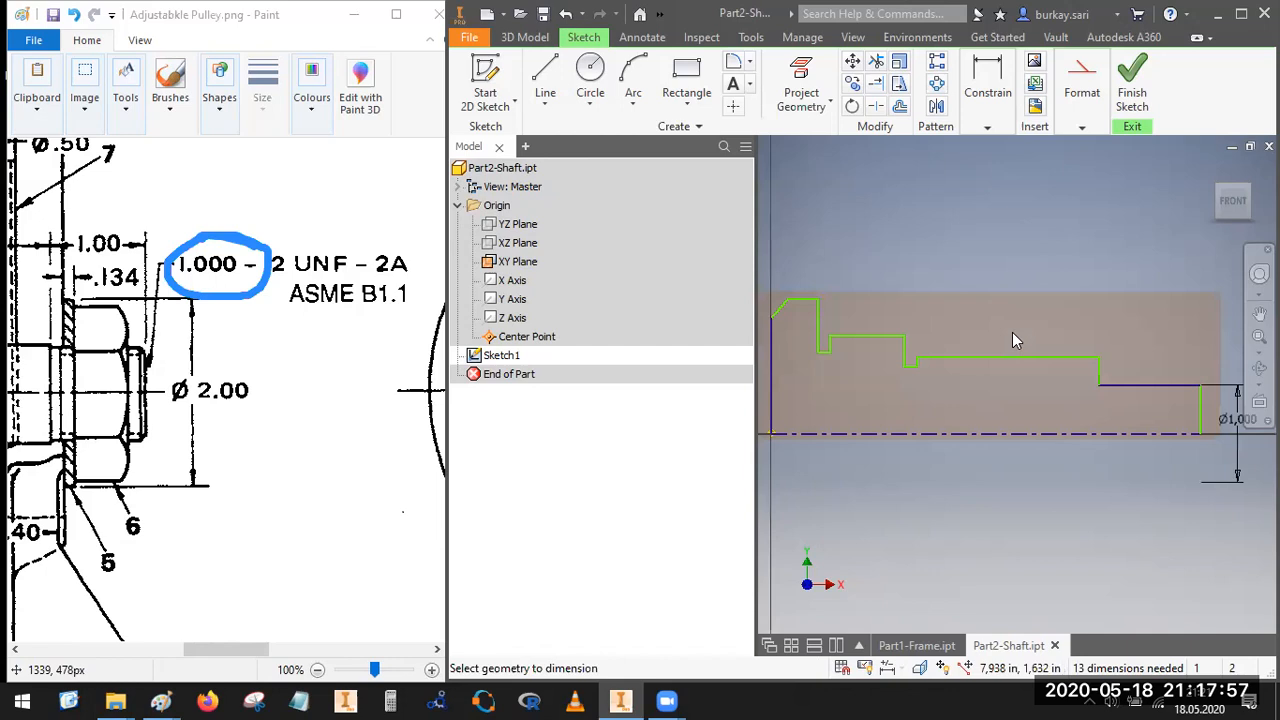
pyautogui.scroll(-3, 1006, 345)
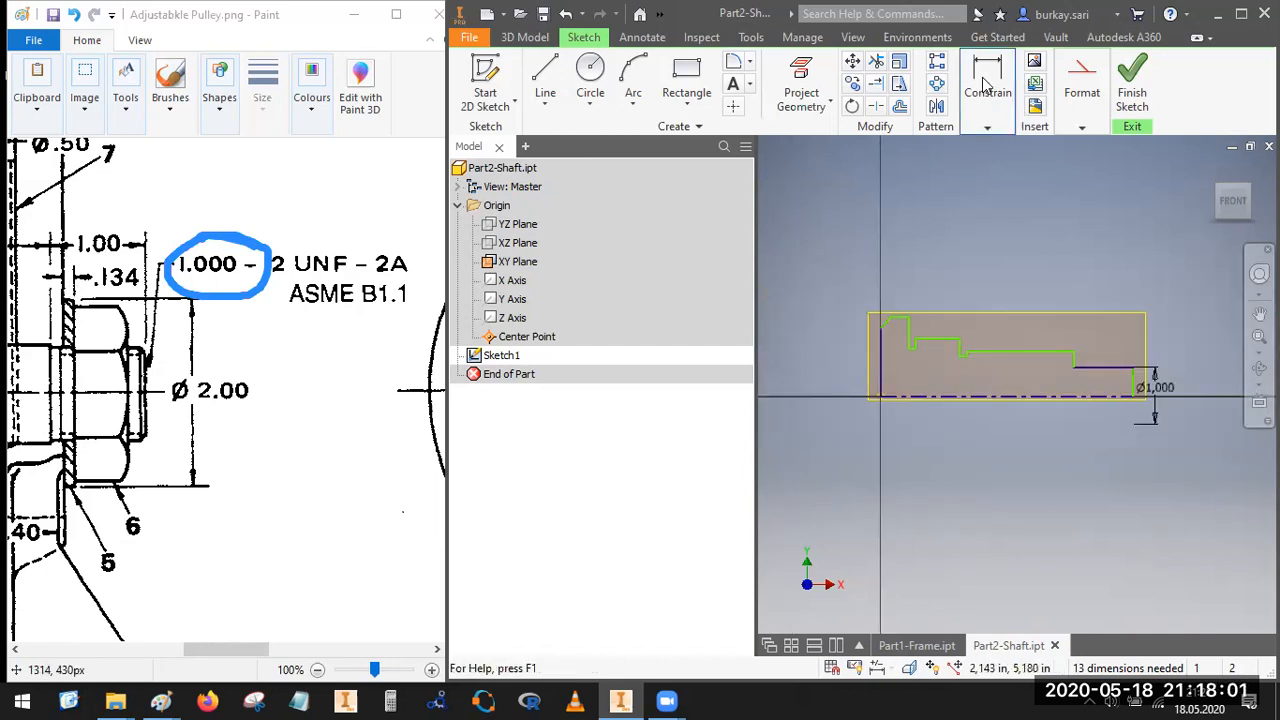
pyautogui.click(987, 127)
pyautogui.click(980, 165)
pyautogui.click(1106, 368)
pyautogui.scroll(2, 1106, 370)
pyautogui.click(1106, 368)
pyautogui.write('1')
pyautogui.press('Return')
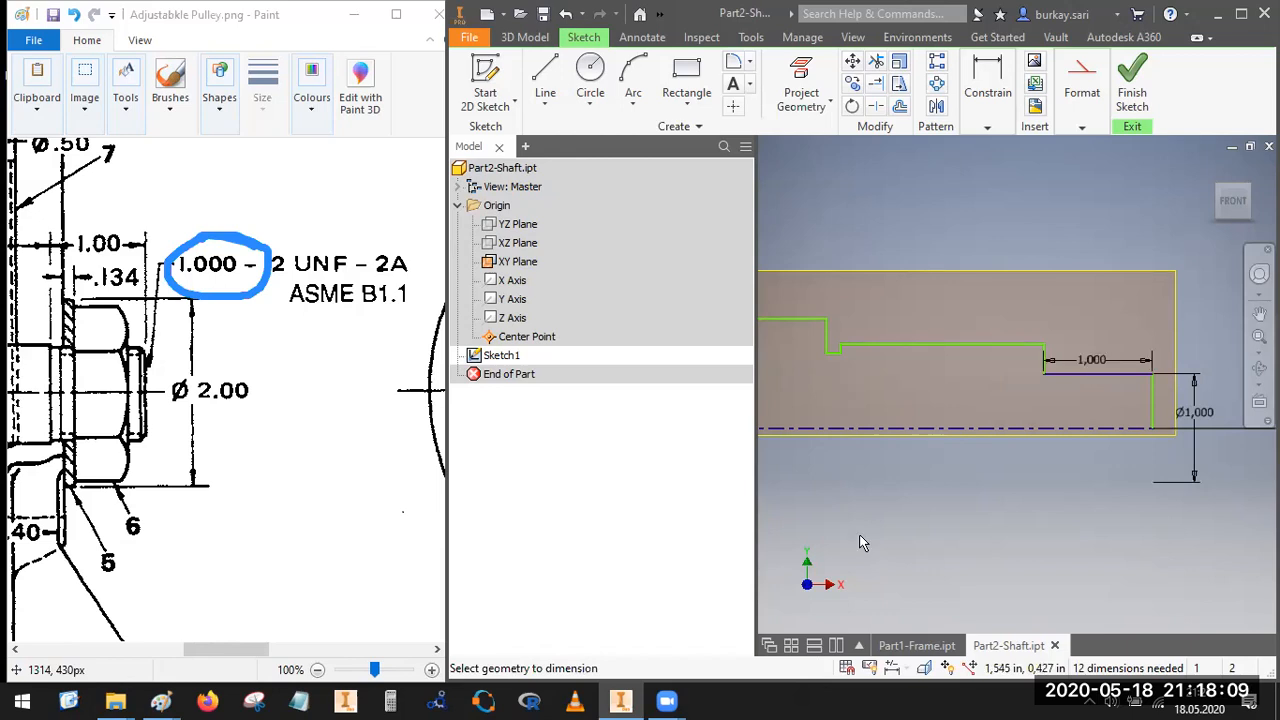
# Step: Dimension the diameter of the long section before the threaded end as 1.06 in, per the drawing
pyautogui.moveTo(235, 660); pyautogui.dragTo(176, 664)
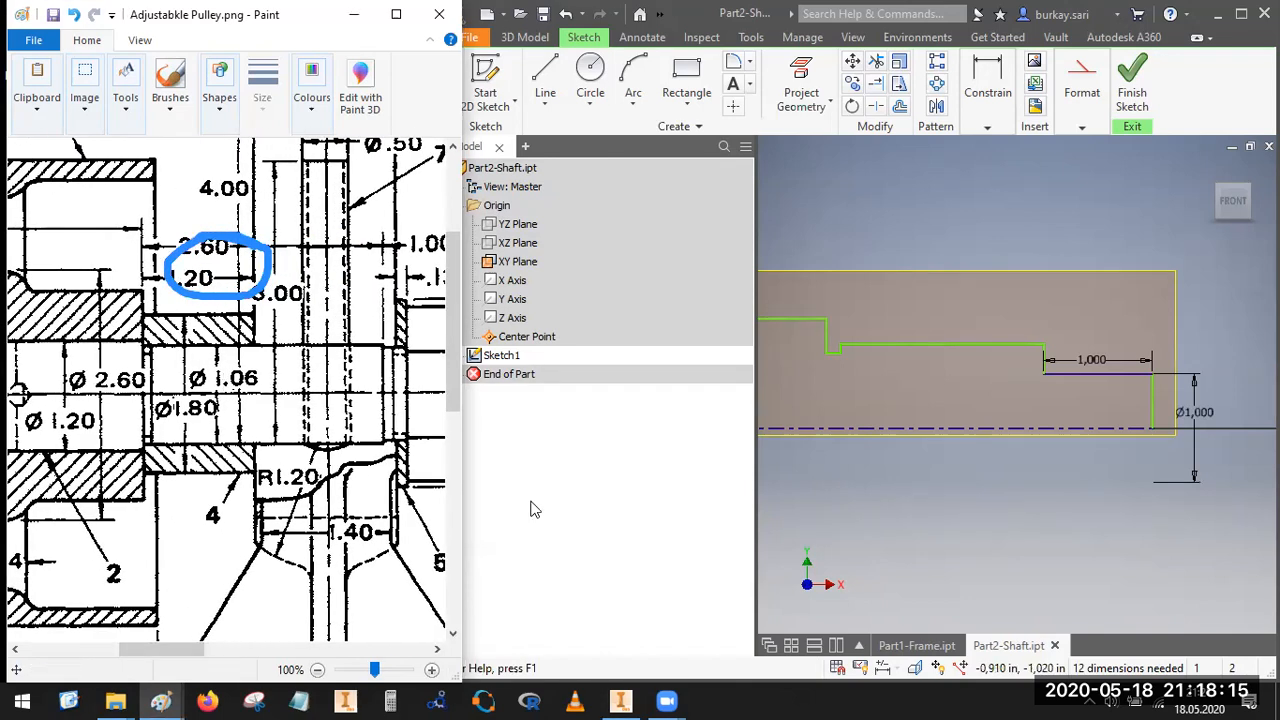
pyautogui.click(988, 124)
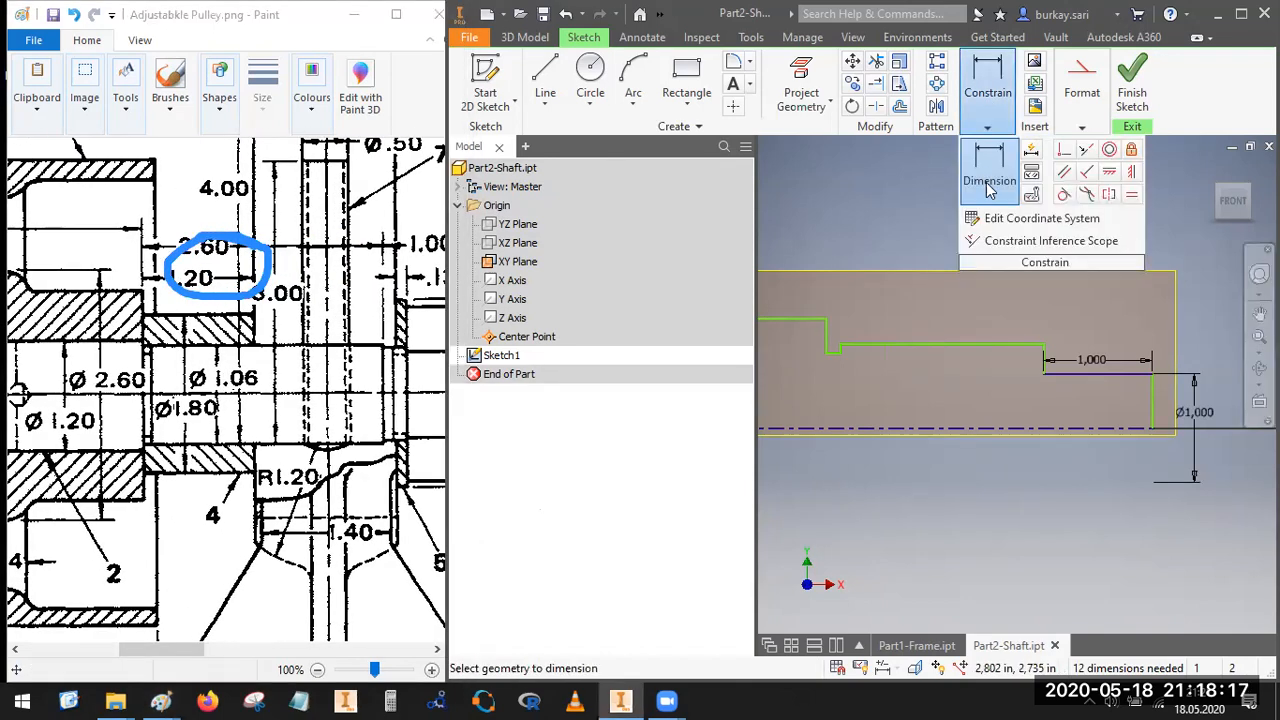
pyautogui.click(974, 347)
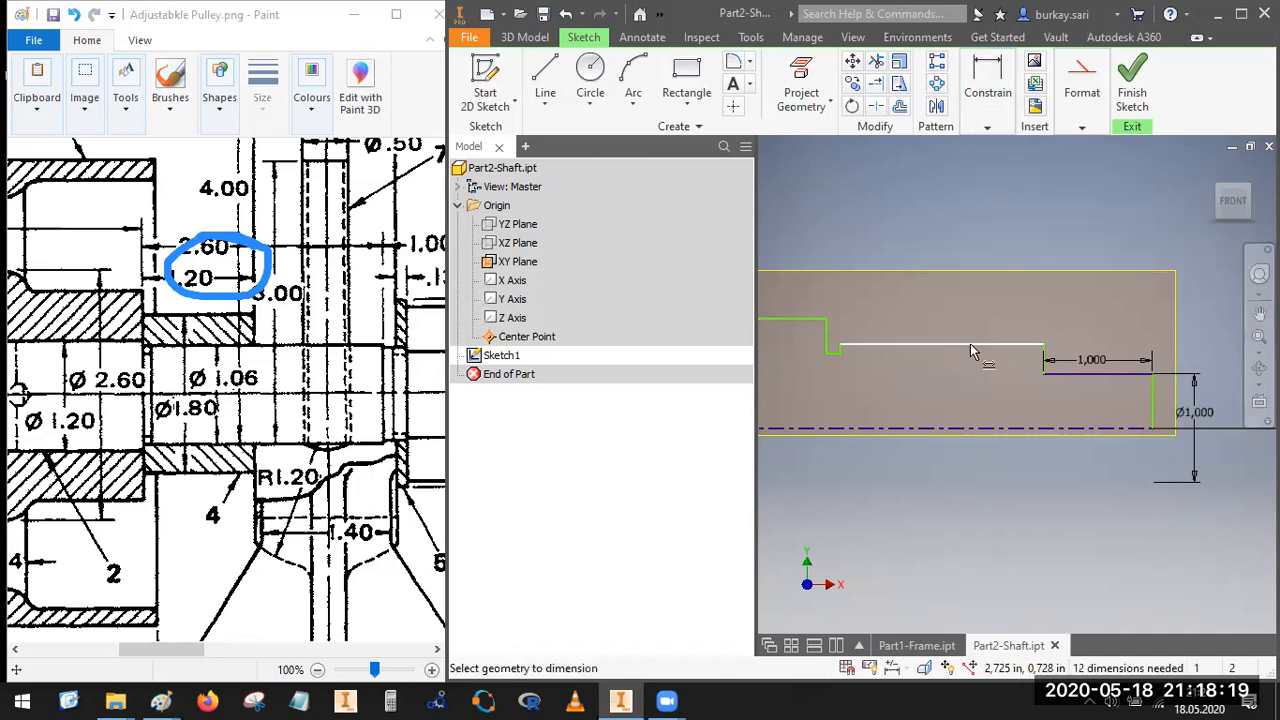
pyautogui.click(961, 429)
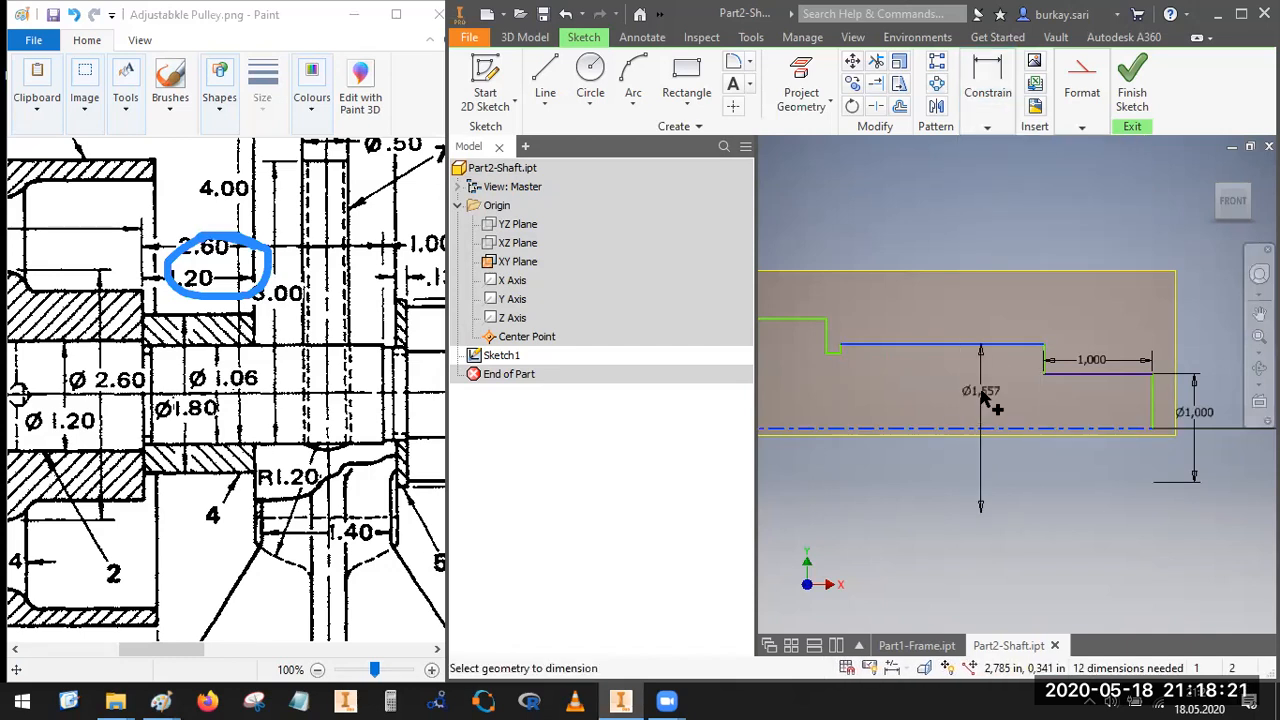
pyautogui.click(981, 390)
pyautogui.write('1')
pyautogui.write('0.06')
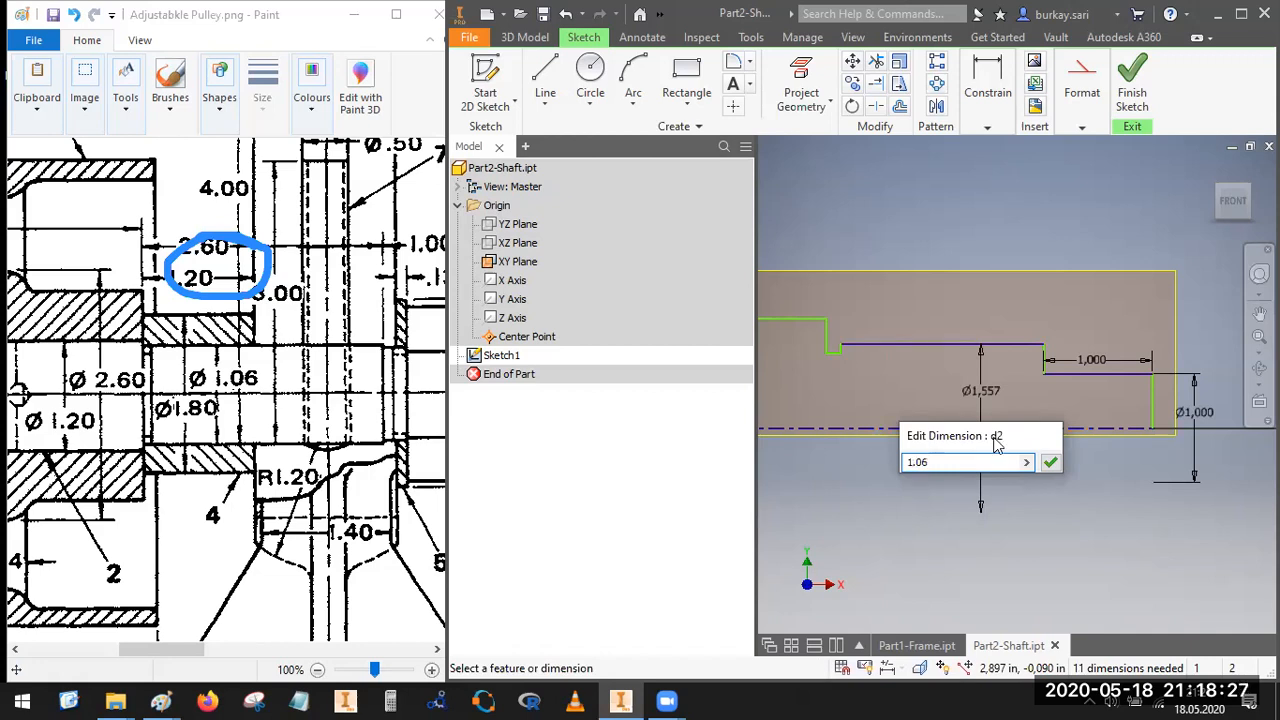
pyautogui.press('Return')
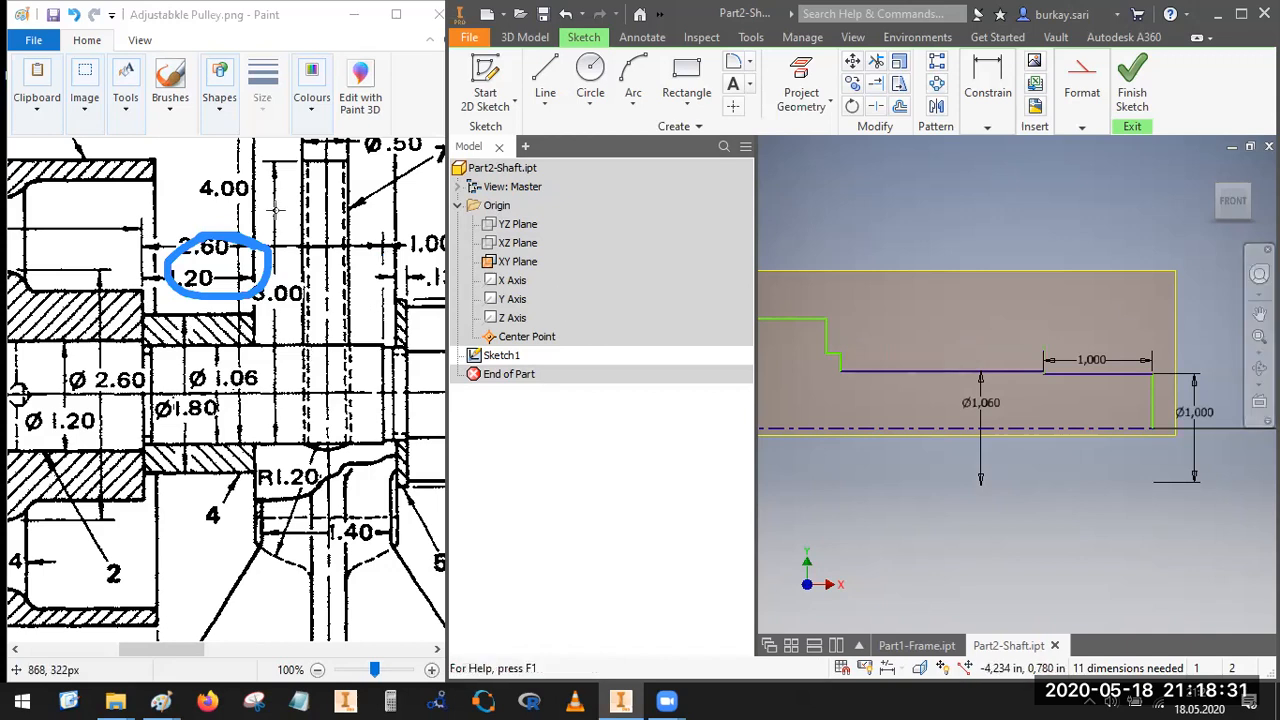
# Step: Mark the 2.60 length and the shaft portion it spans on the drawing, and clear the markings and selection
pyautogui.moveTo(219, 222)
pyautogui.mouseDown()
pyautogui.moveTo(169, 239)
pyautogui.moveTo(172, 257)
pyautogui.moveTo(223, 237)
pyautogui.mouseUp()
pyautogui.moveTo(384, 228)
pyautogui.mouseDown()
pyautogui.moveTo(383, 352)
pyautogui.moveTo(368, 312)
pyautogui.moveTo(318, 280)
pyautogui.moveTo(124, 312)
pyautogui.mouseUp()
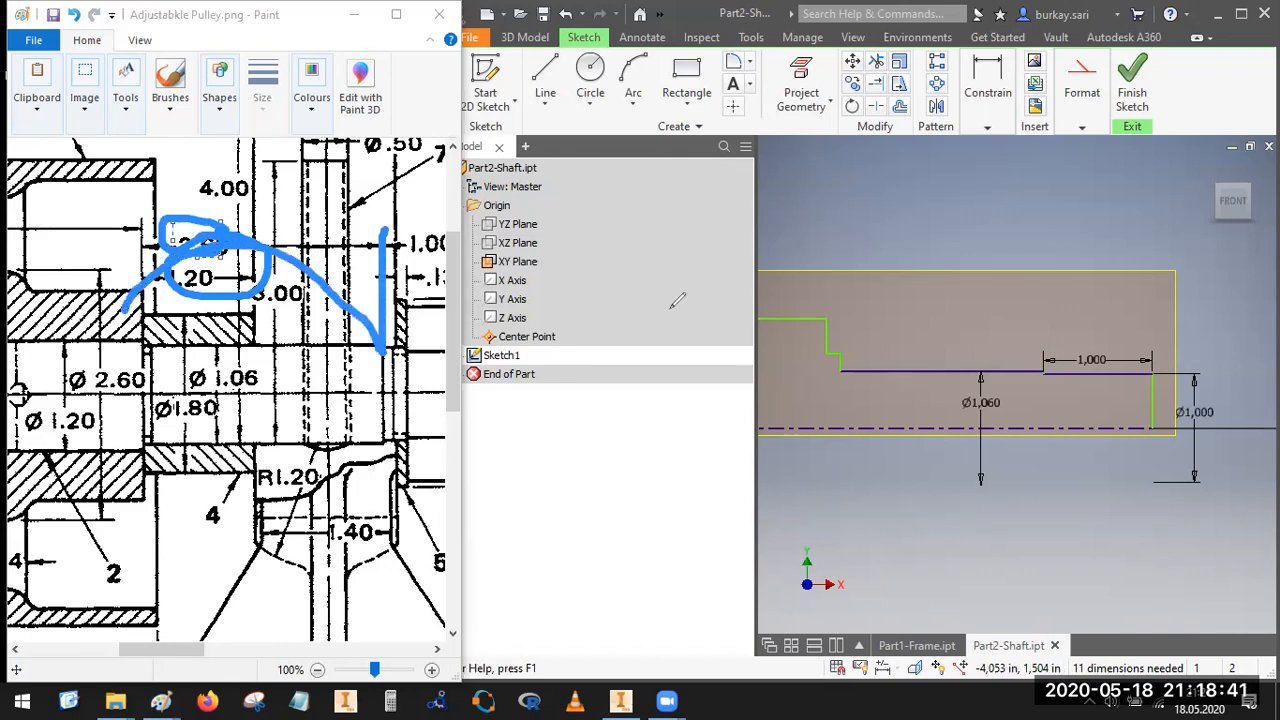
pyautogui.click(788, 142)
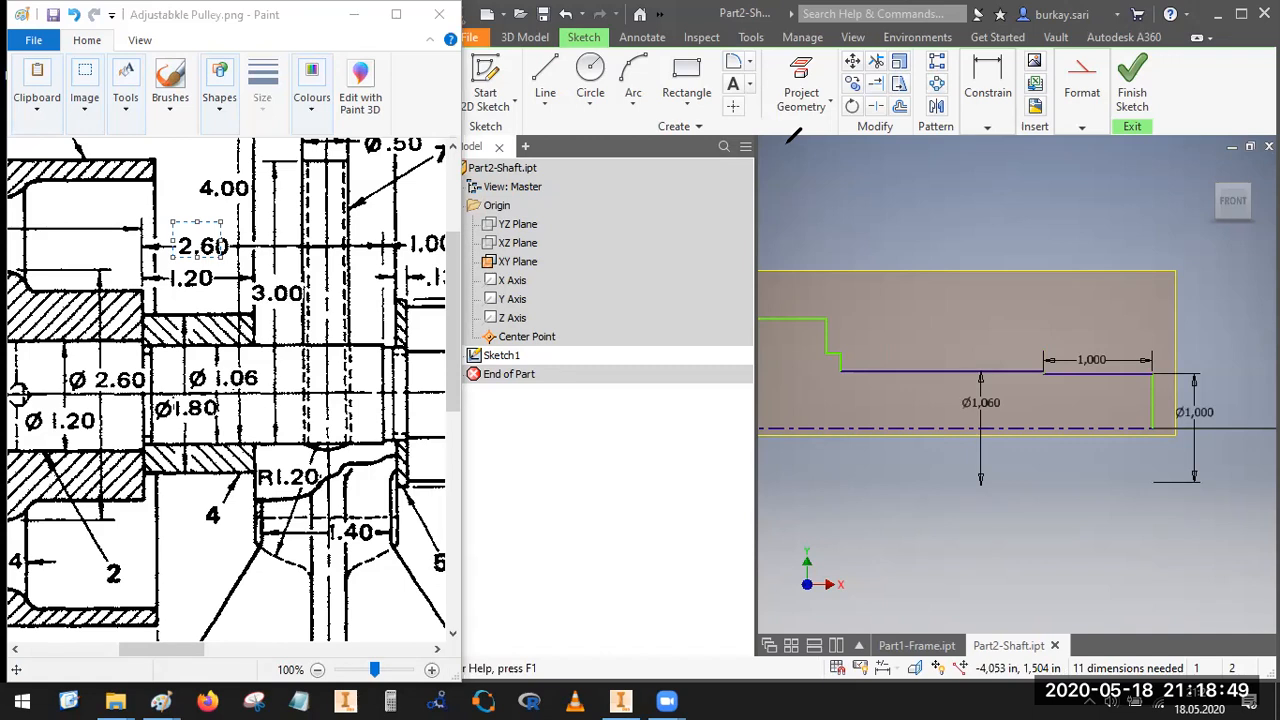
pyautogui.click(93, 82)
pyautogui.click(189, 192)
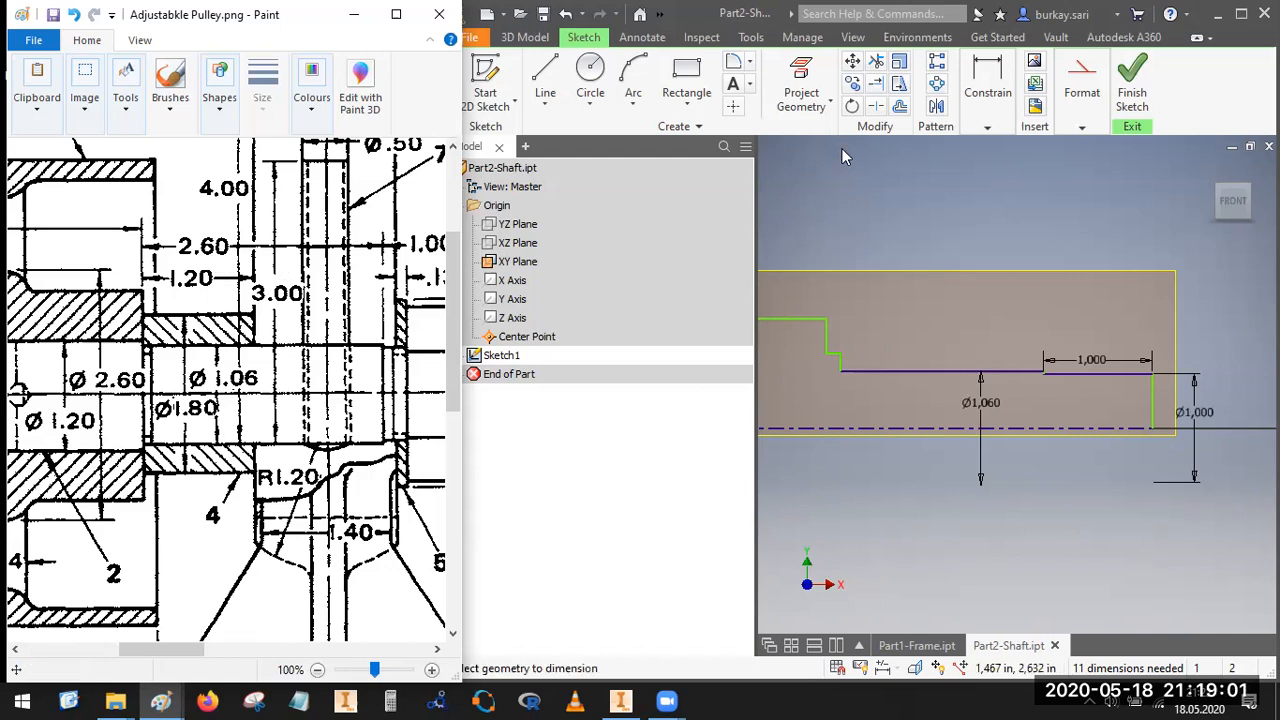
# Step: Dimension the length of the Ø1.06 section before the threaded end as 2.6 in
pyautogui.click(981, 110)
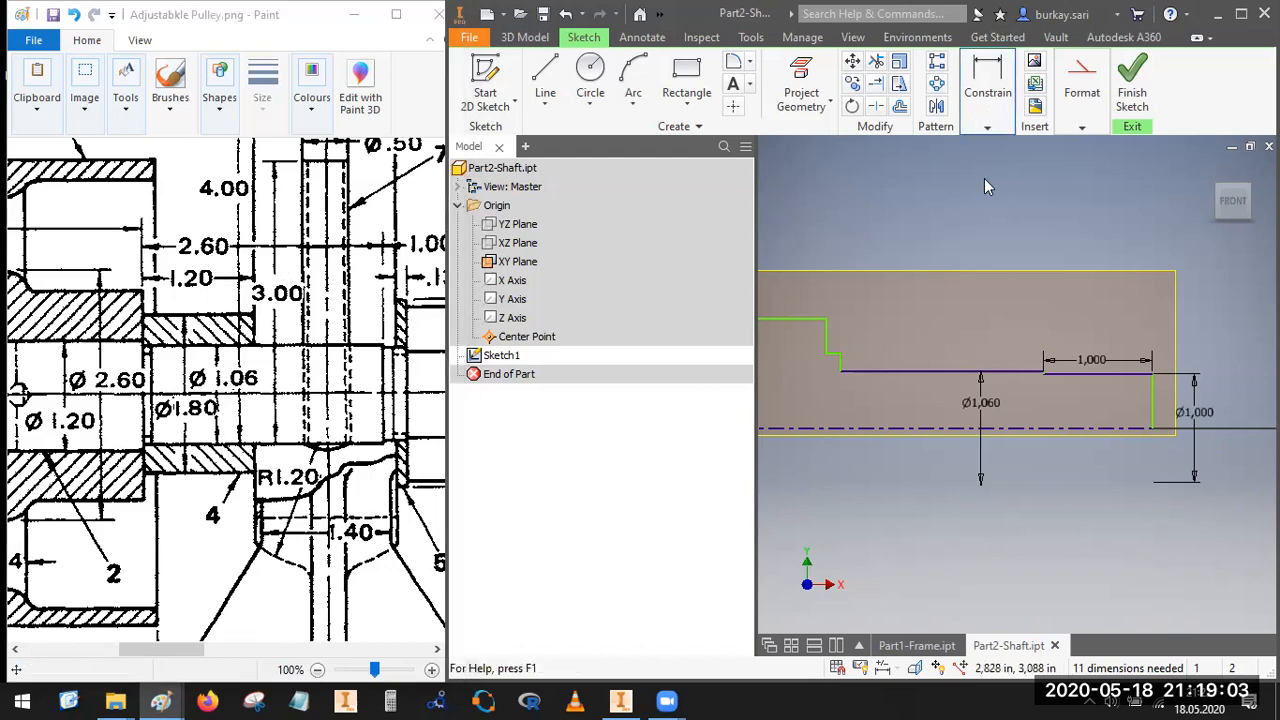
pyautogui.click(965, 370)
pyautogui.click(953, 342)
pyautogui.write('2.6')
pyautogui.press('Return')
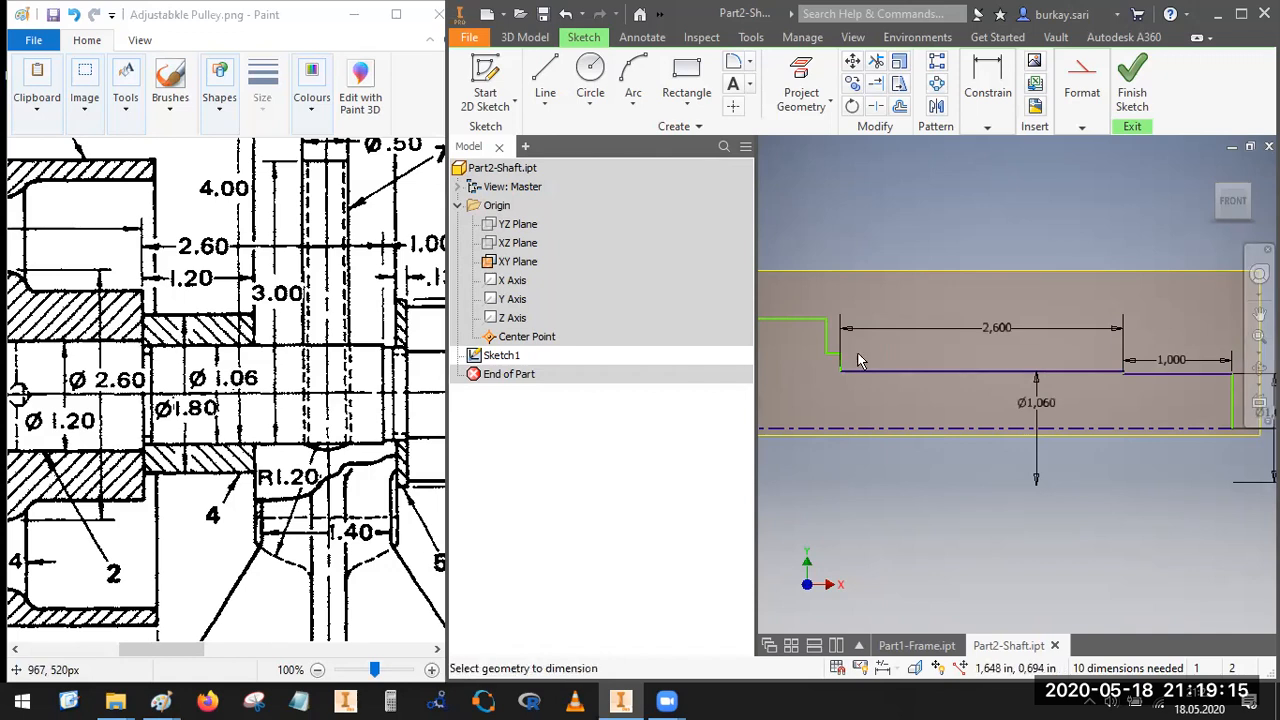
# Step: Pull the short horizontal line beside the 2.6 in section below that section's line to form an undercut groove
pyautogui.scroll(2, 857, 361)
pyautogui.press('Escape')
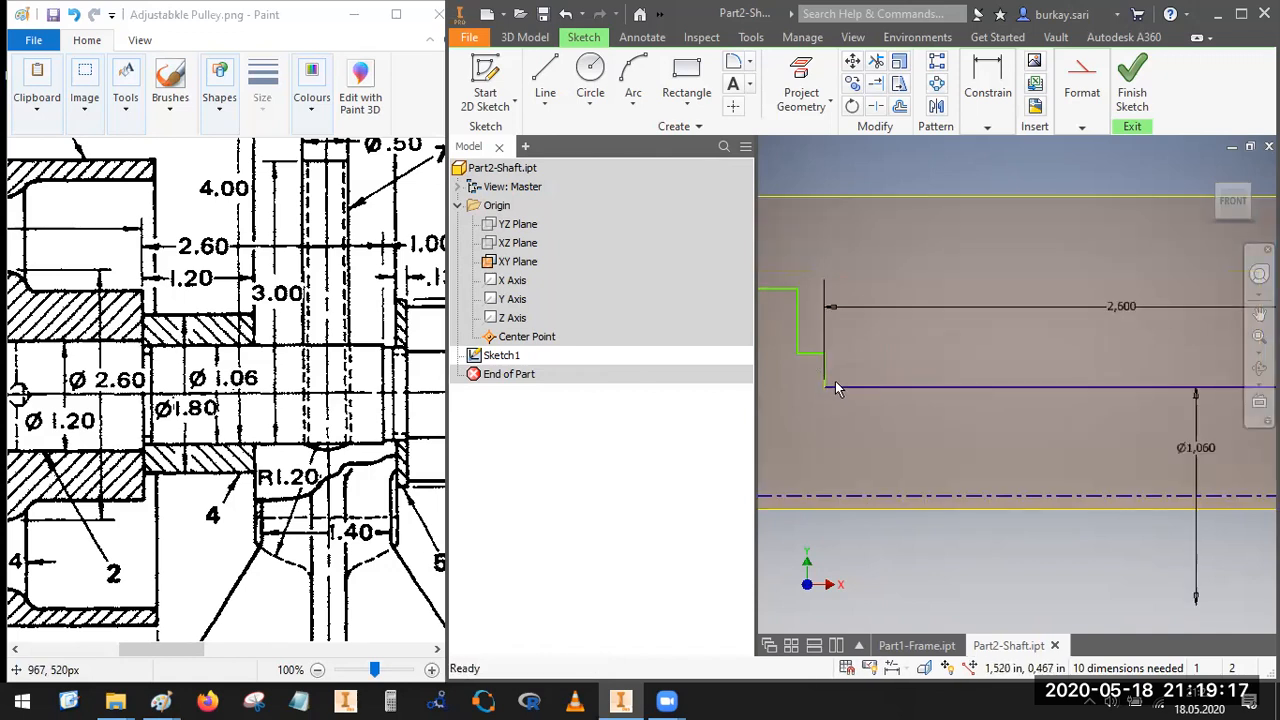
pyautogui.scroll(-3, 835, 382)
pyautogui.scroll(2, 1052, 384)
pyautogui.scroll(-2, 837, 399)
pyautogui.moveTo(837, 399); pyautogui.dragTo(1151, 400, button='middle')
pyautogui.scroll(2, 1151, 400)
pyautogui.scroll(3, 911, 396)
pyautogui.moveTo(912, 370)
pyautogui.mouseDown()
pyautogui.moveTo(909, 466)
pyautogui.moveTo(930, 455)
pyautogui.mouseUp()
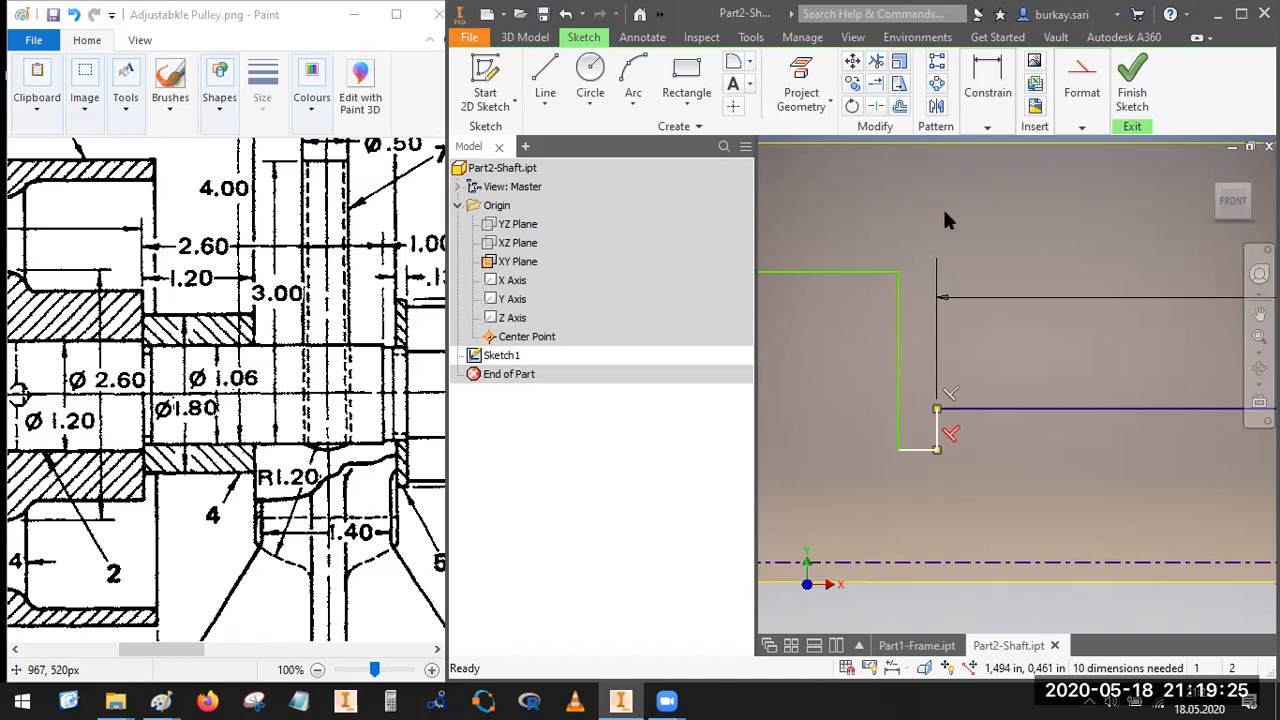
# Step: Try to apply a vertical constraint to the groove's short side line next to the 2.6 in section
pyautogui.click(936, 428)
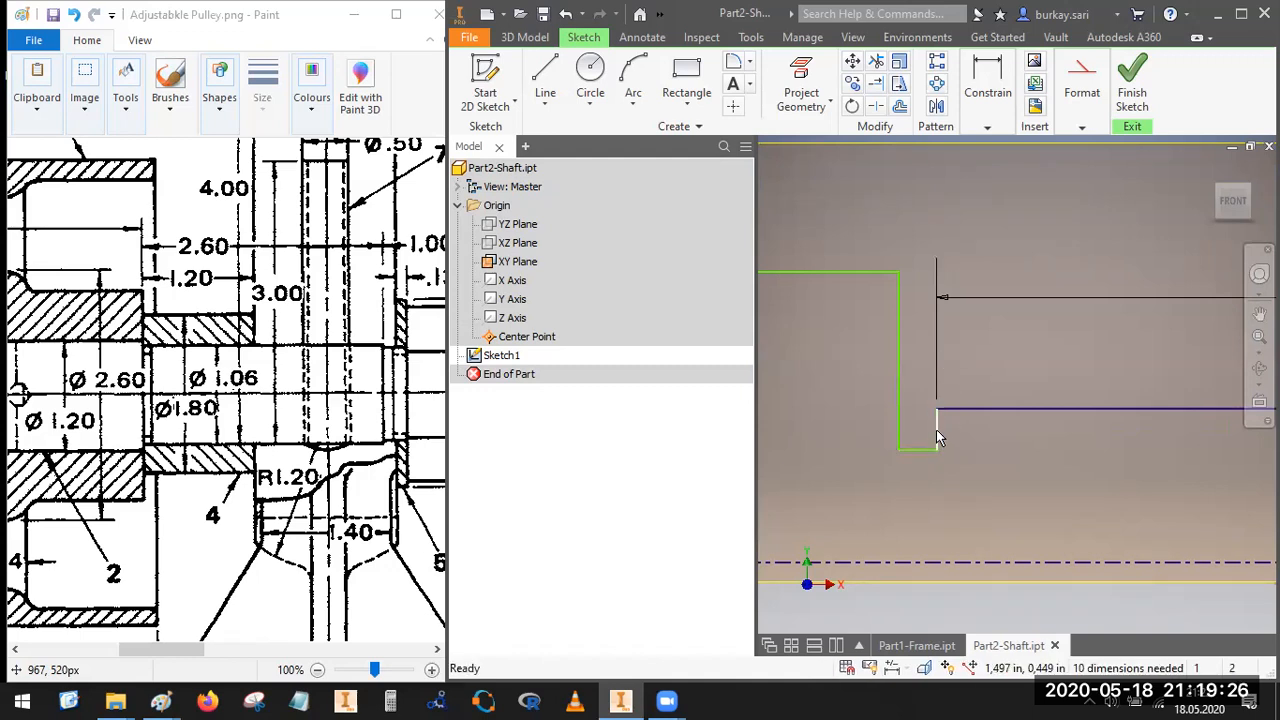
pyautogui.click(986, 128)
pyautogui.click(1132, 174)
pyautogui.press('Escape')
pyautogui.scroll(-2, 916, 322)
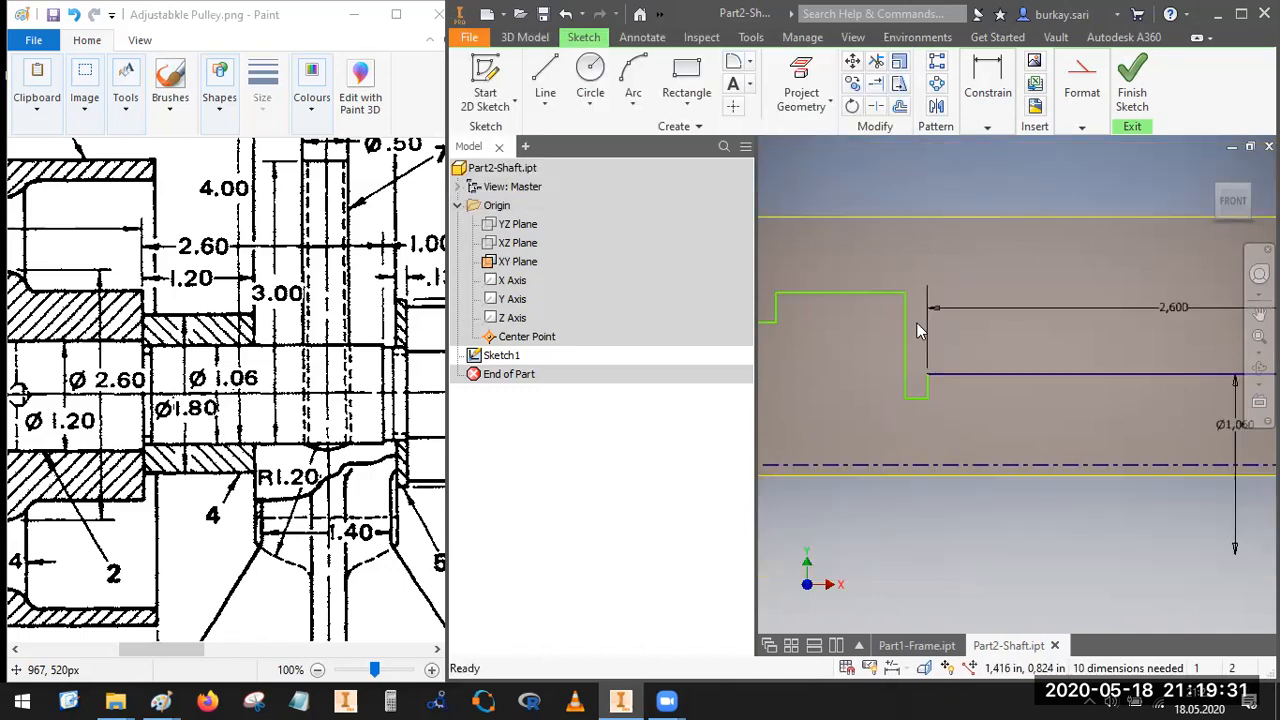
# Step: Dimension the groove's depth below the 2.6 in section's line as 0.05 in
pyautogui.scroll(2, 914, 409)
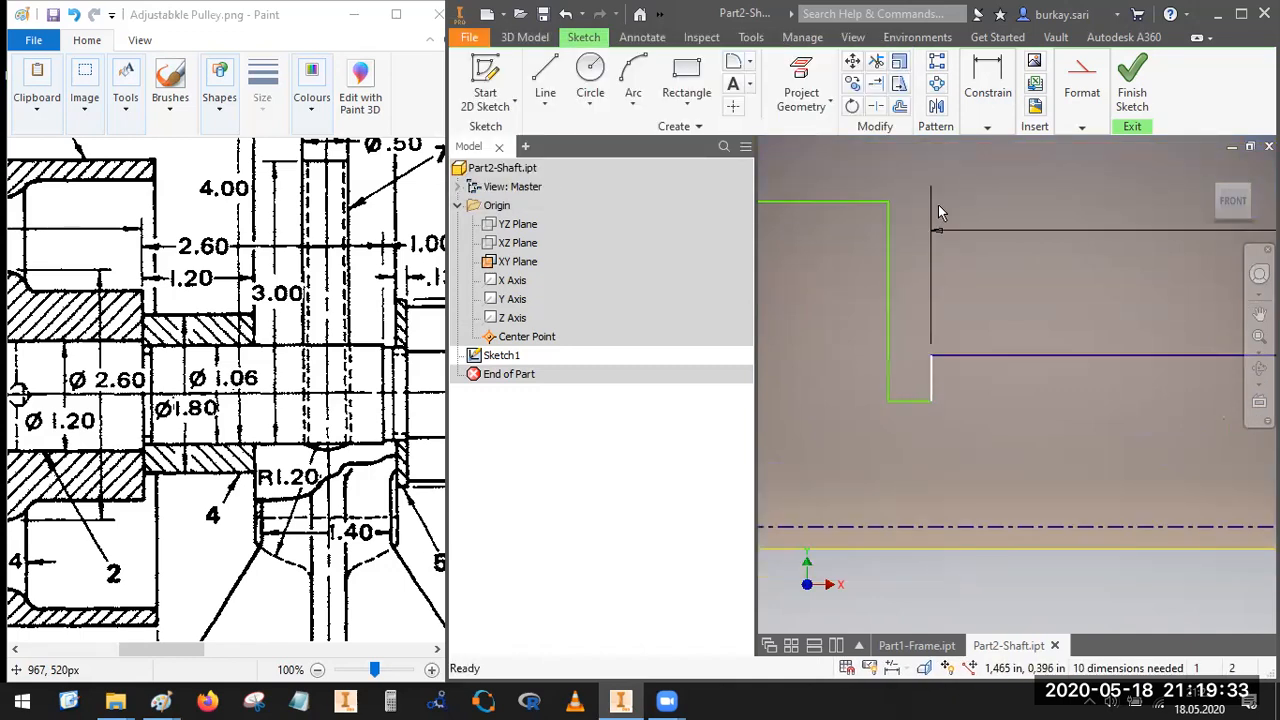
pyautogui.click(987, 128)
pyautogui.click(986, 168)
pyautogui.click(907, 401)
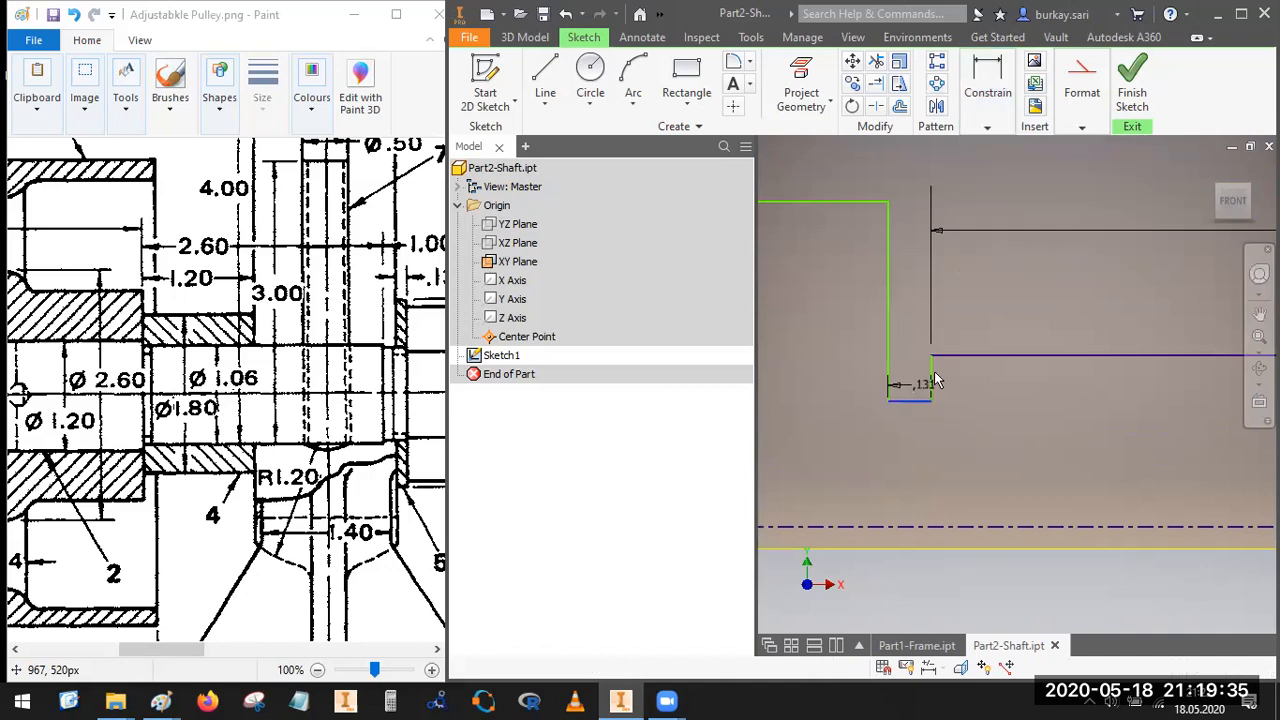
pyautogui.click(950, 358)
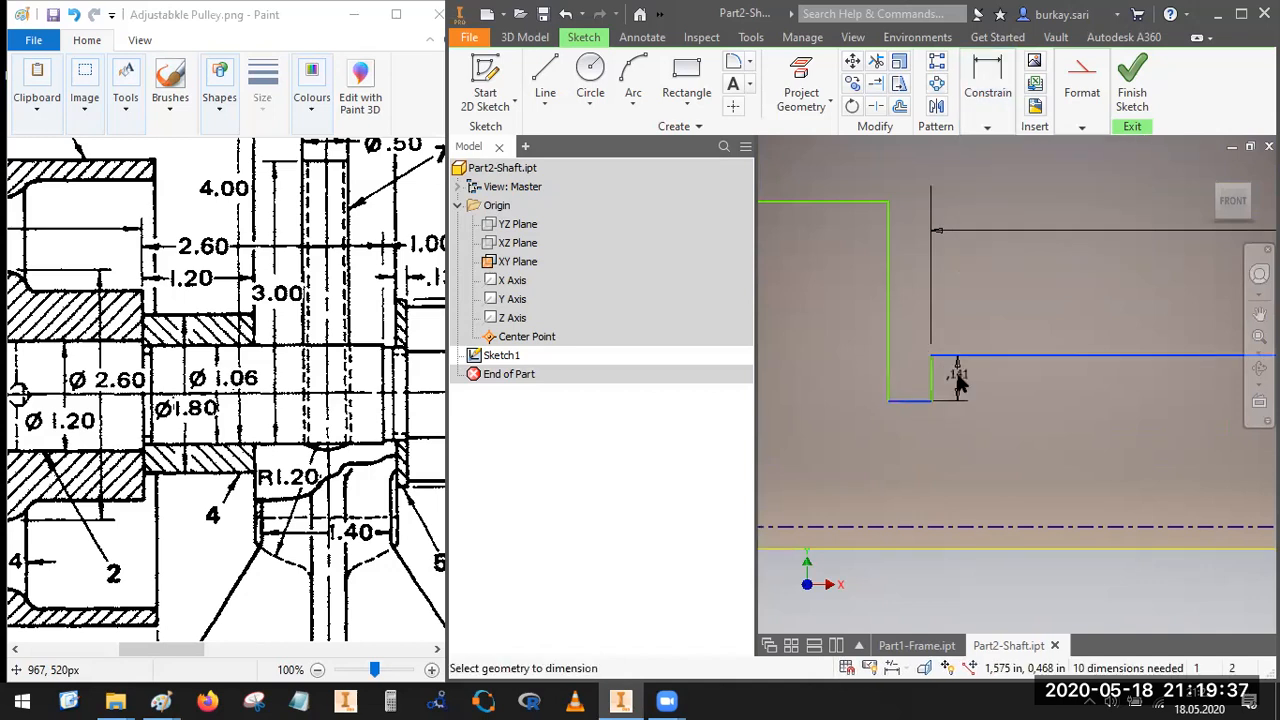
pyautogui.click(957, 374)
pyautogui.write('0.05')
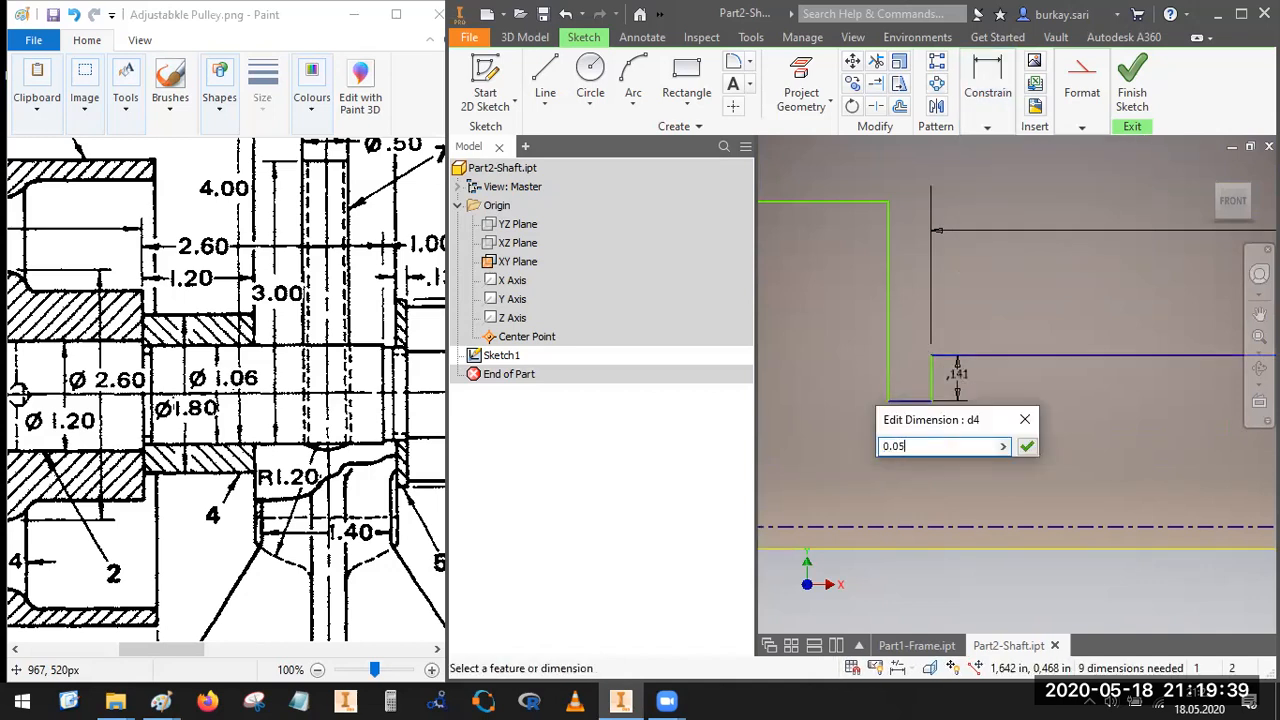
pyautogui.press('Return')
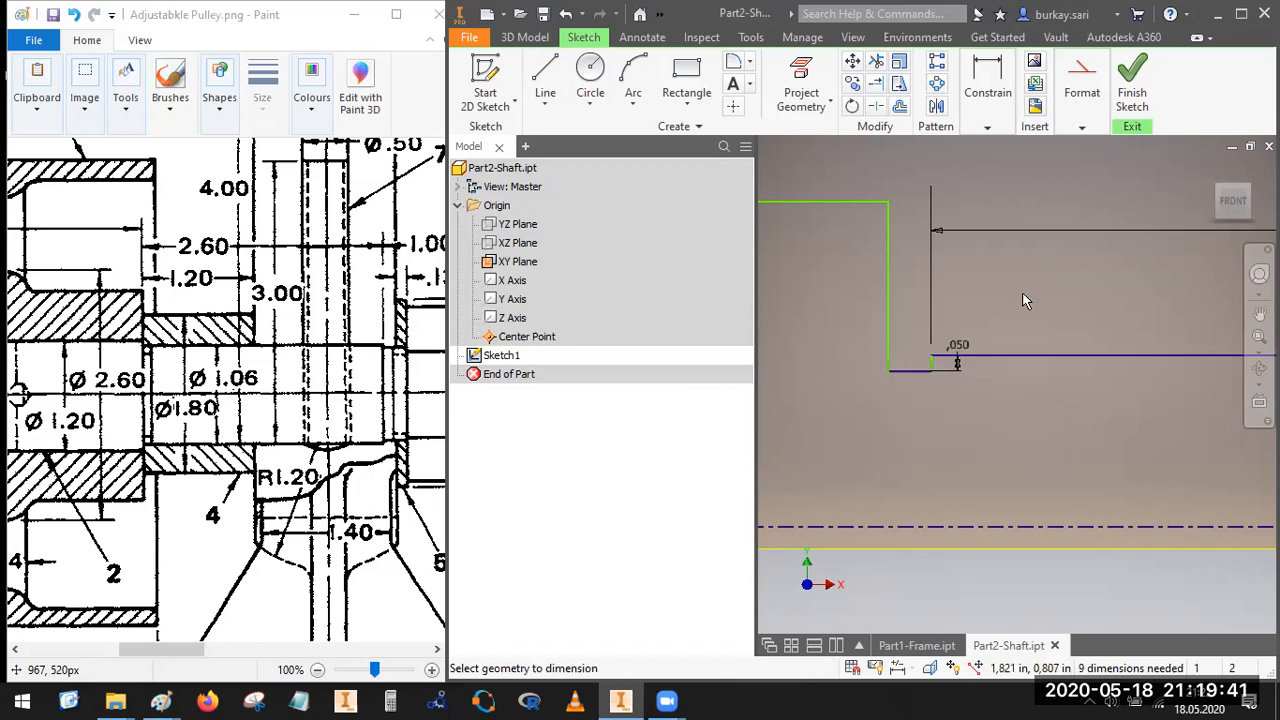
# Step: Bring the shaft's bearing section into view on the drawing and dimension the groove's width beside the 2.6 in section as 0.06 in
pyautogui.scroll(-2, 1014, 315)
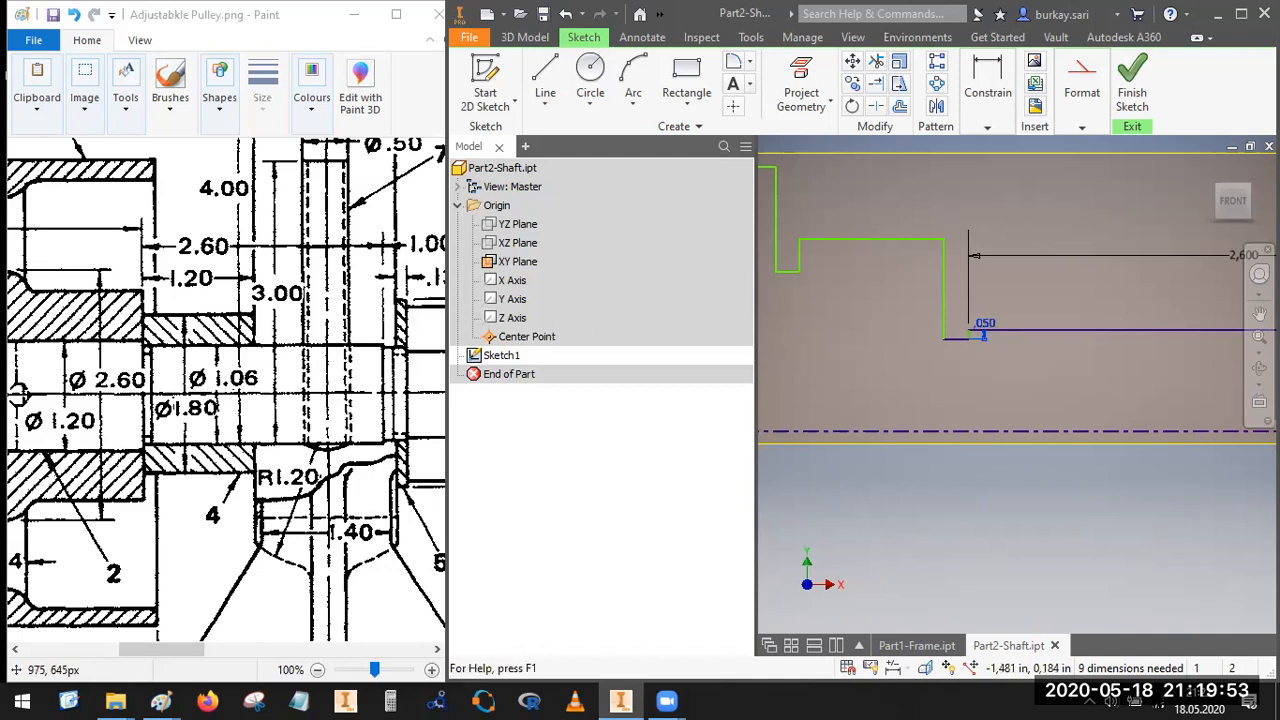
pyautogui.moveTo(165, 652); pyautogui.dragTo(132, 662)
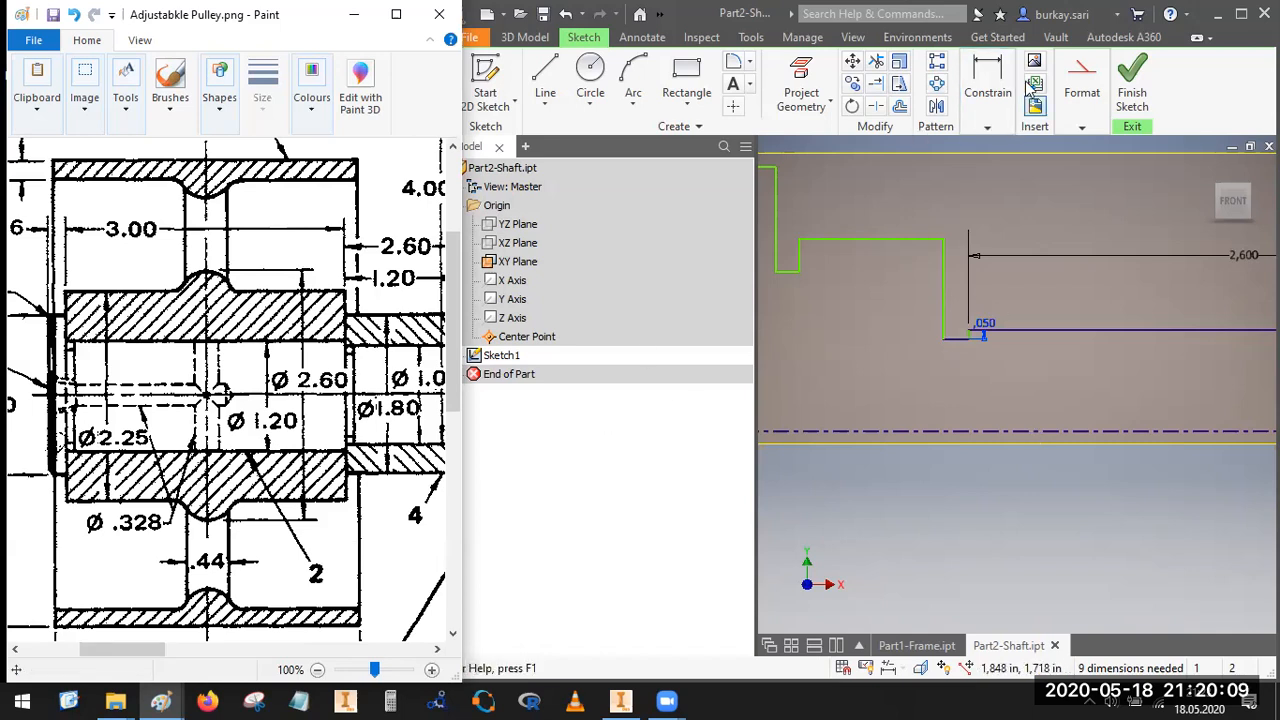
pyautogui.scroll(-3, 968, 340)
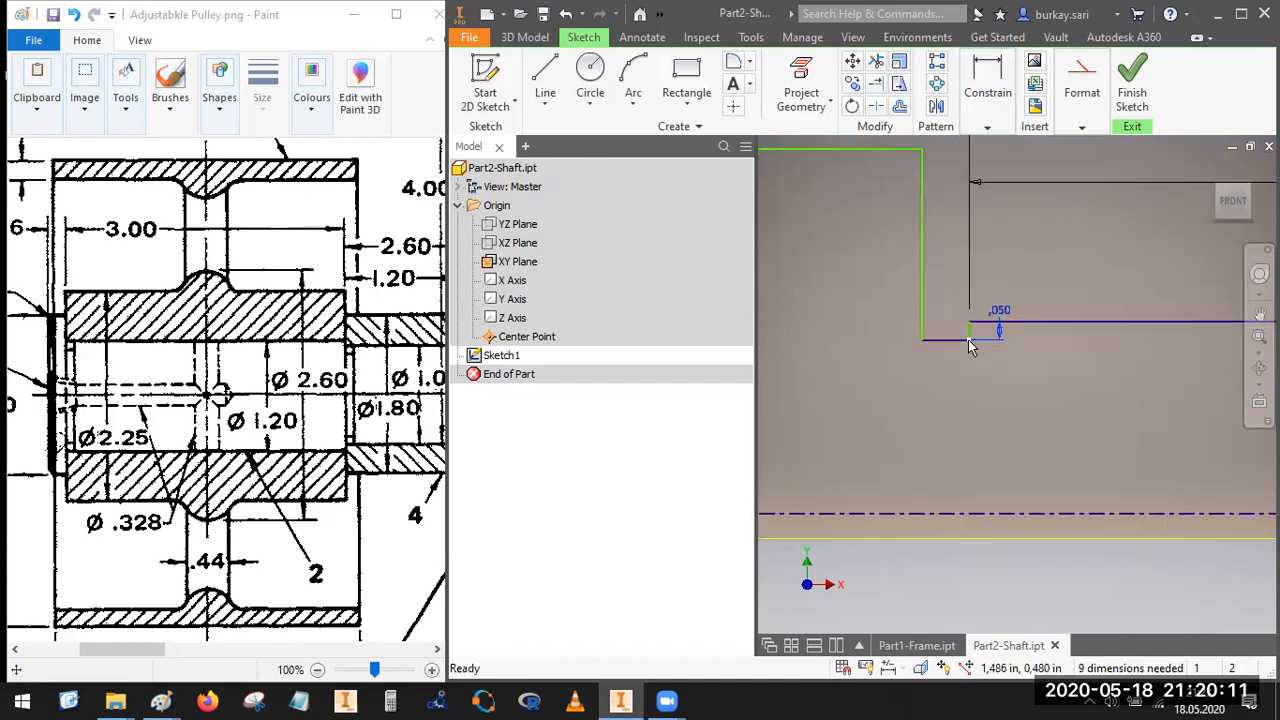
pyautogui.click(968, 340)
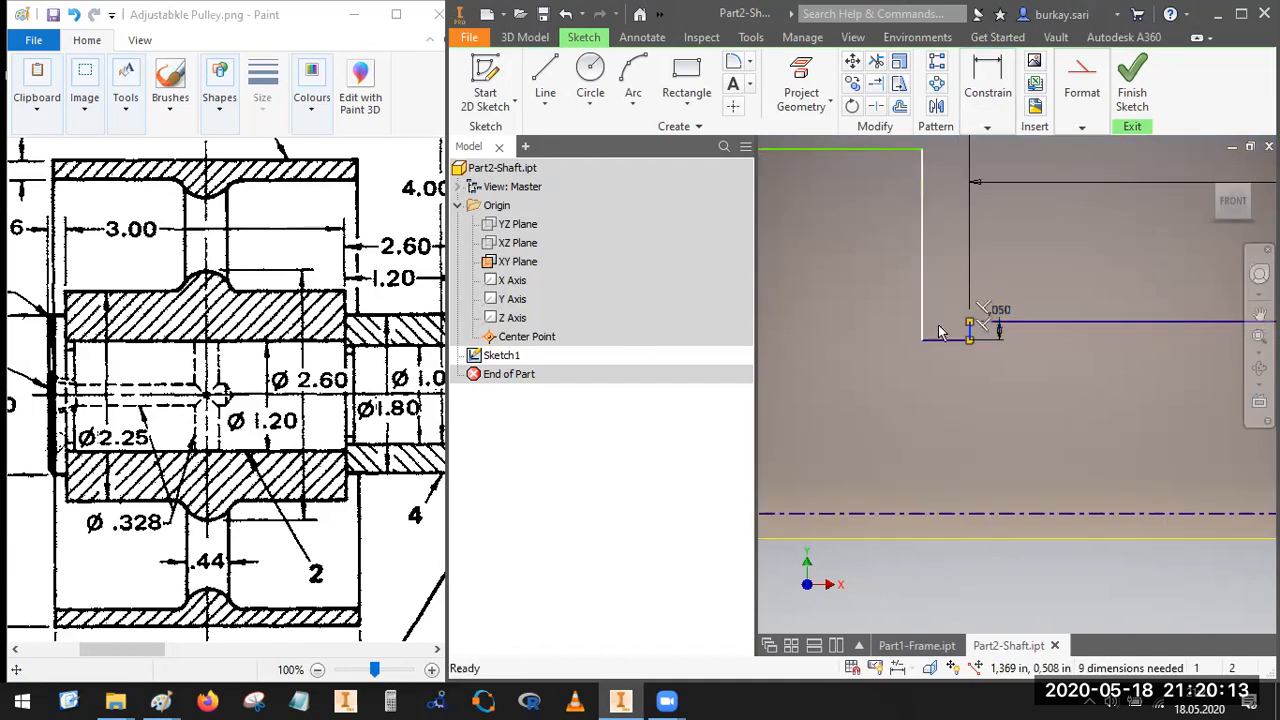
pyautogui.click(988, 93)
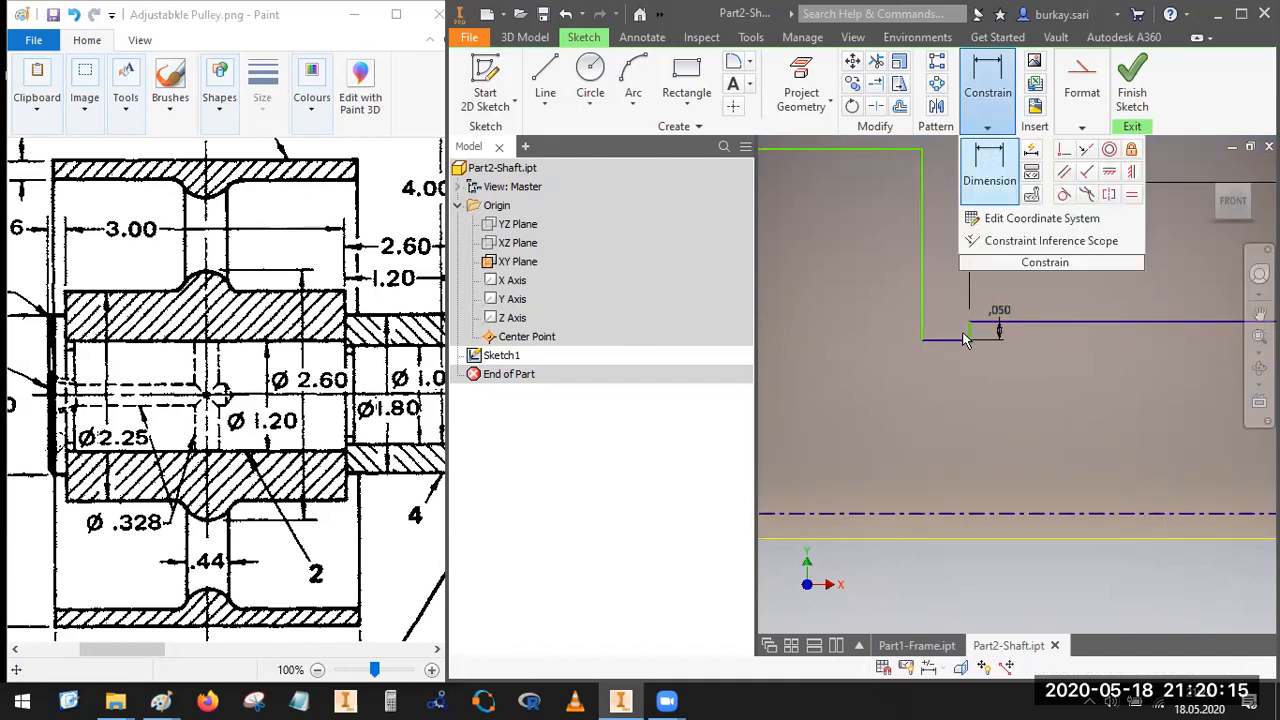
pyautogui.click(967, 332)
pyautogui.click(924, 324)
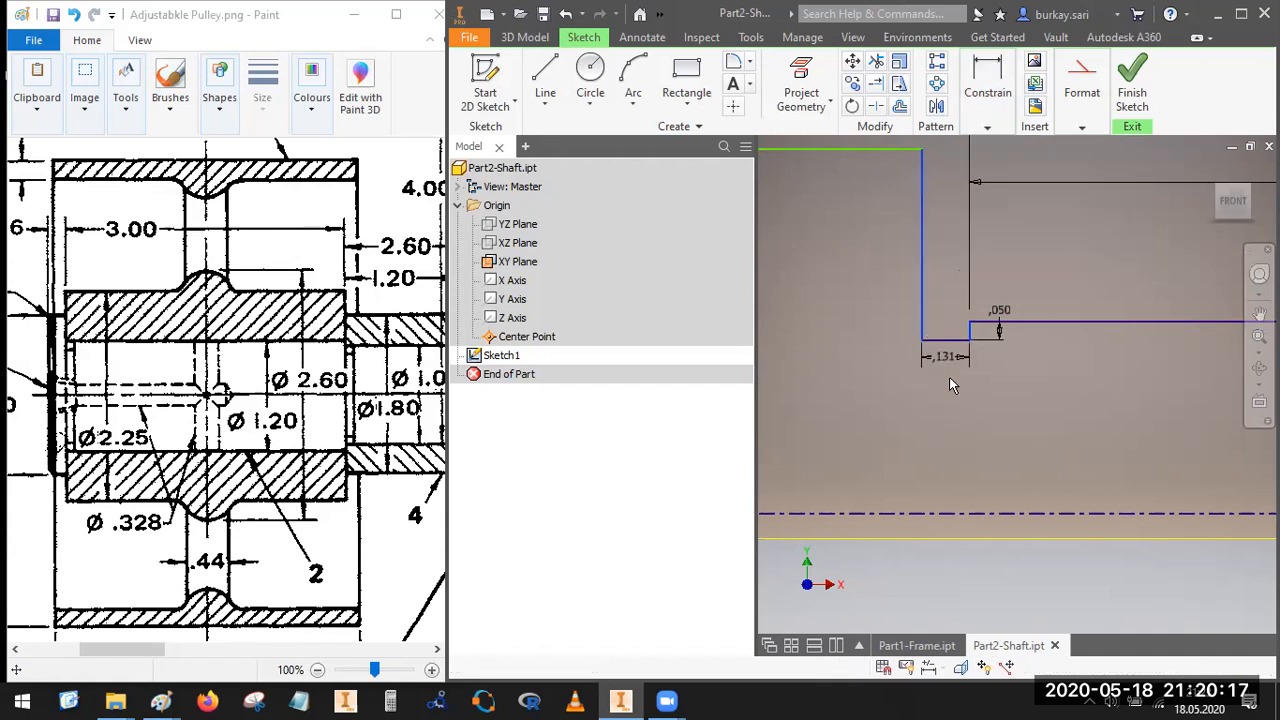
pyautogui.click(951, 380)
pyautogui.write('0.06')
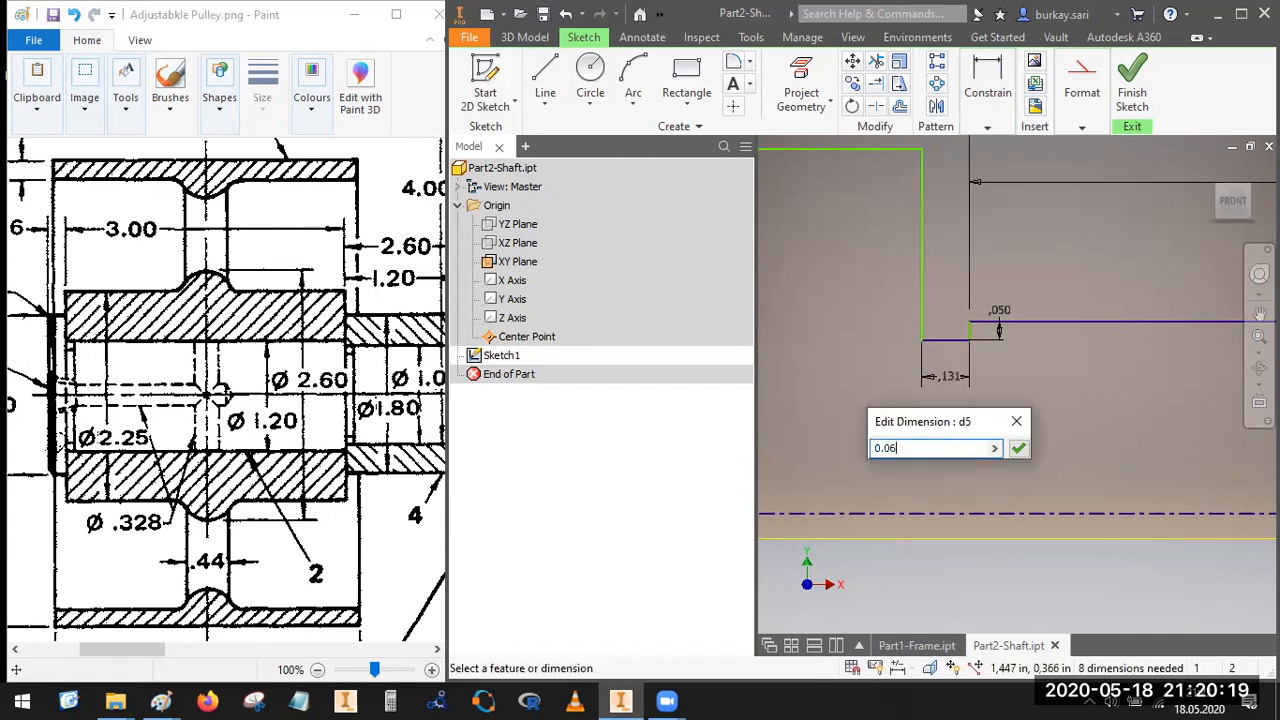
pyautogui.press('Return')
# Step: Mark the end corner of the Ø1.20 section on the drawing and the matching profile corner in the sketch
pyautogui.scroll(-2, 925, 335)
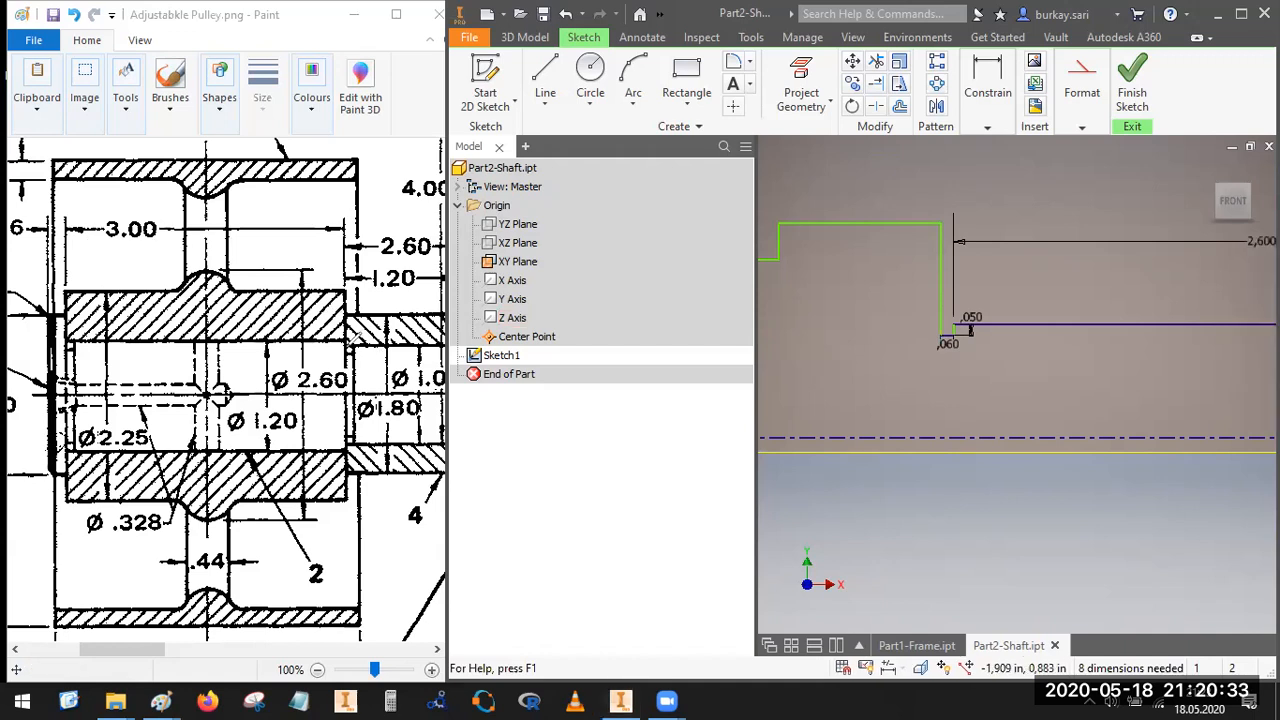
pyautogui.click(344, 346)
pyautogui.moveTo(941, 235); pyautogui.dragTo(931, 232)
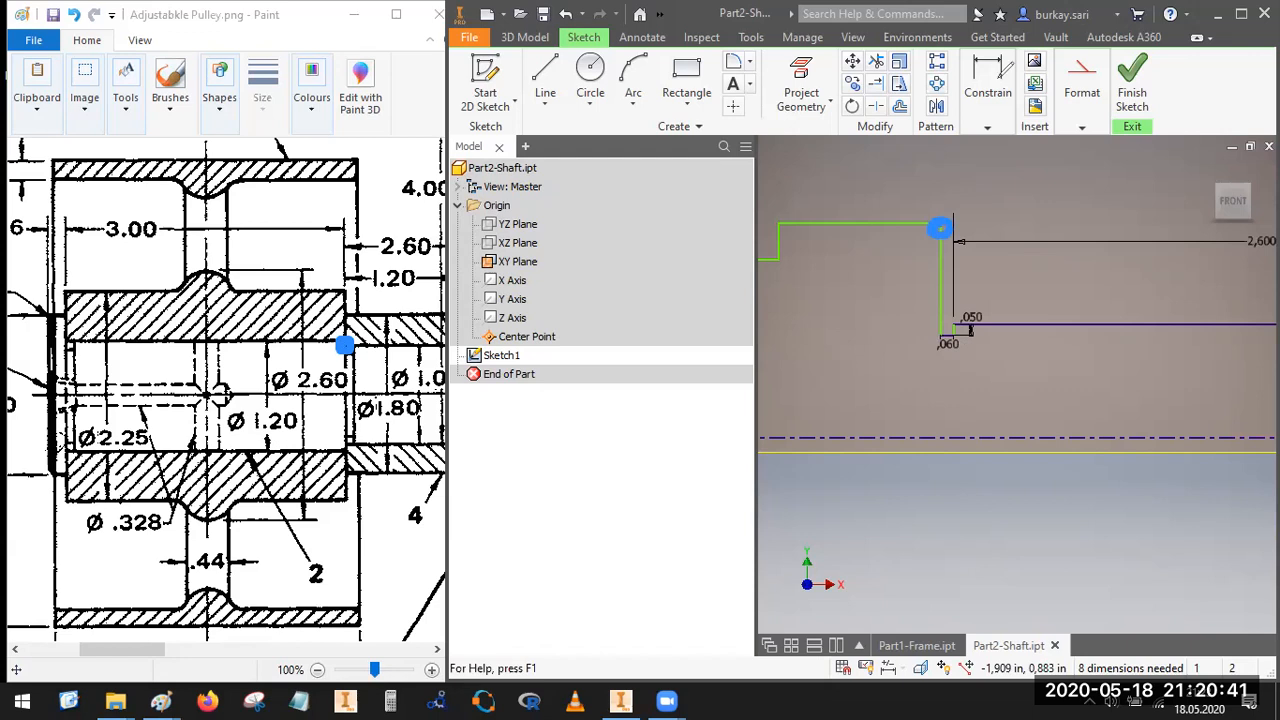
# Step: Dimension the width of the second groove, between the shaft head and the middle section, as 0.06 in
pyautogui.scroll(-2, 849, 216)
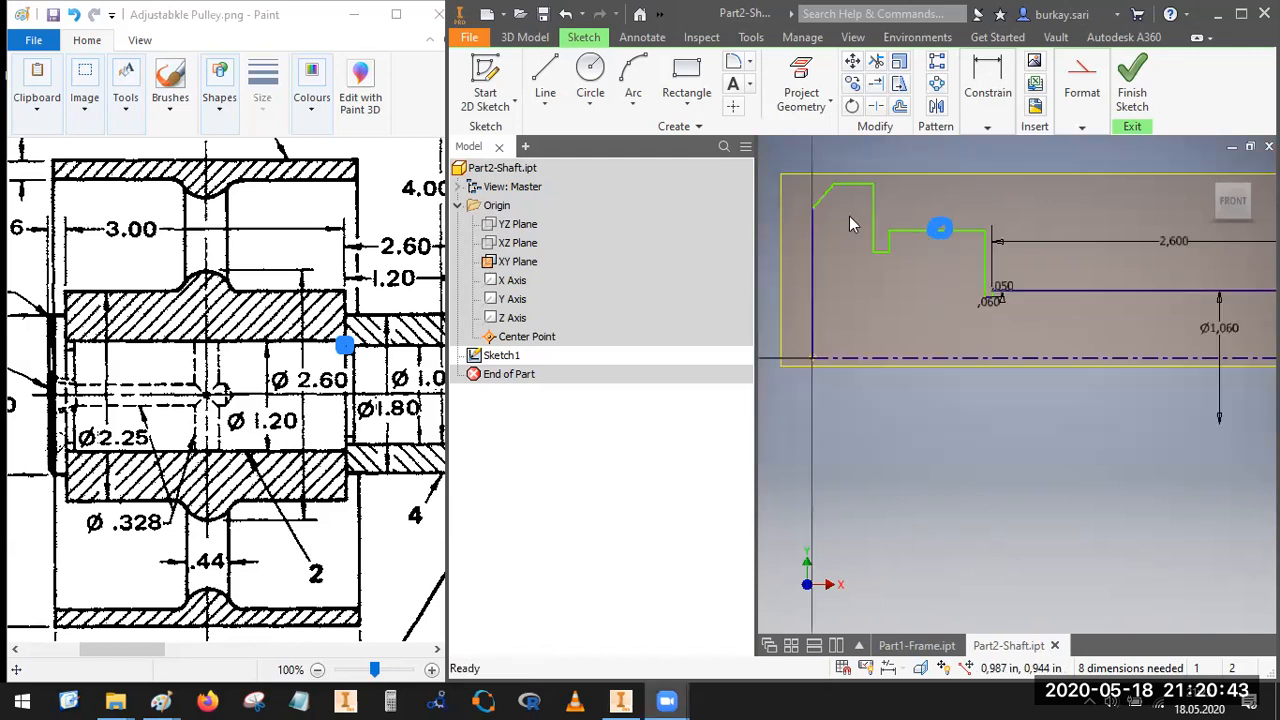
pyautogui.click(988, 126)
pyautogui.click(965, 165)
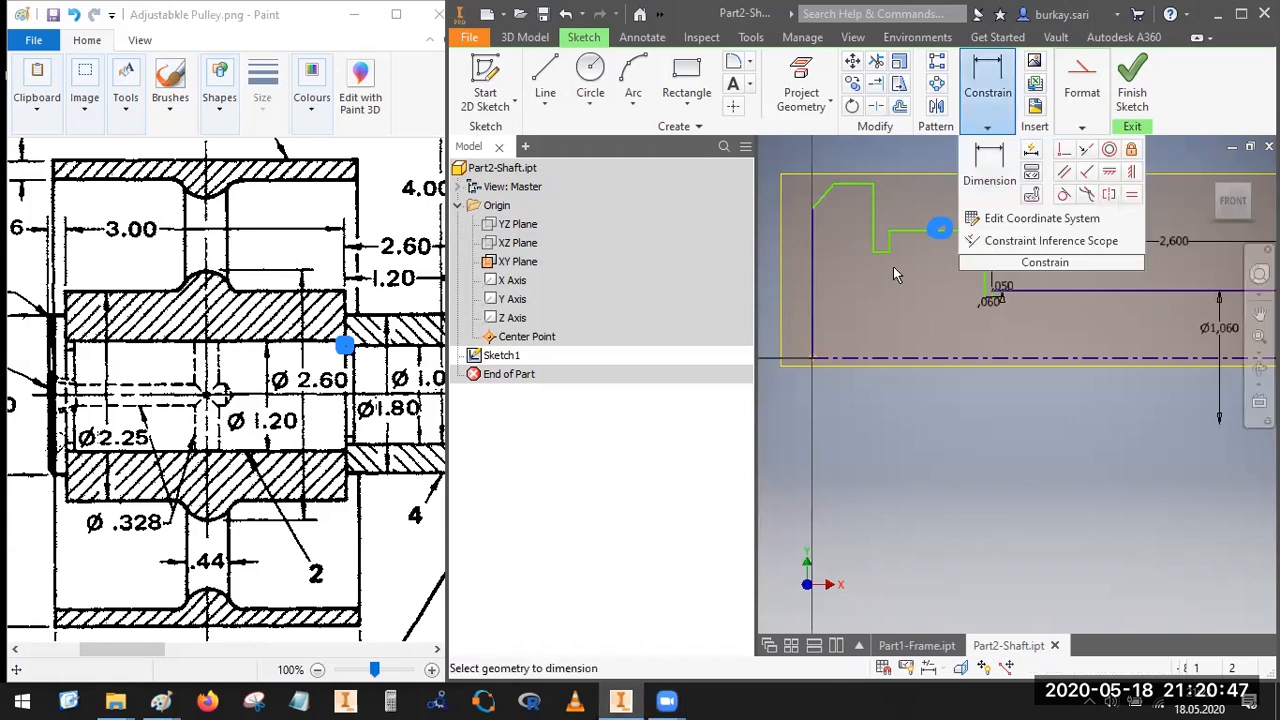
pyautogui.scroll(2, 878, 249)
pyautogui.click(872, 241)
pyautogui.click(871, 264)
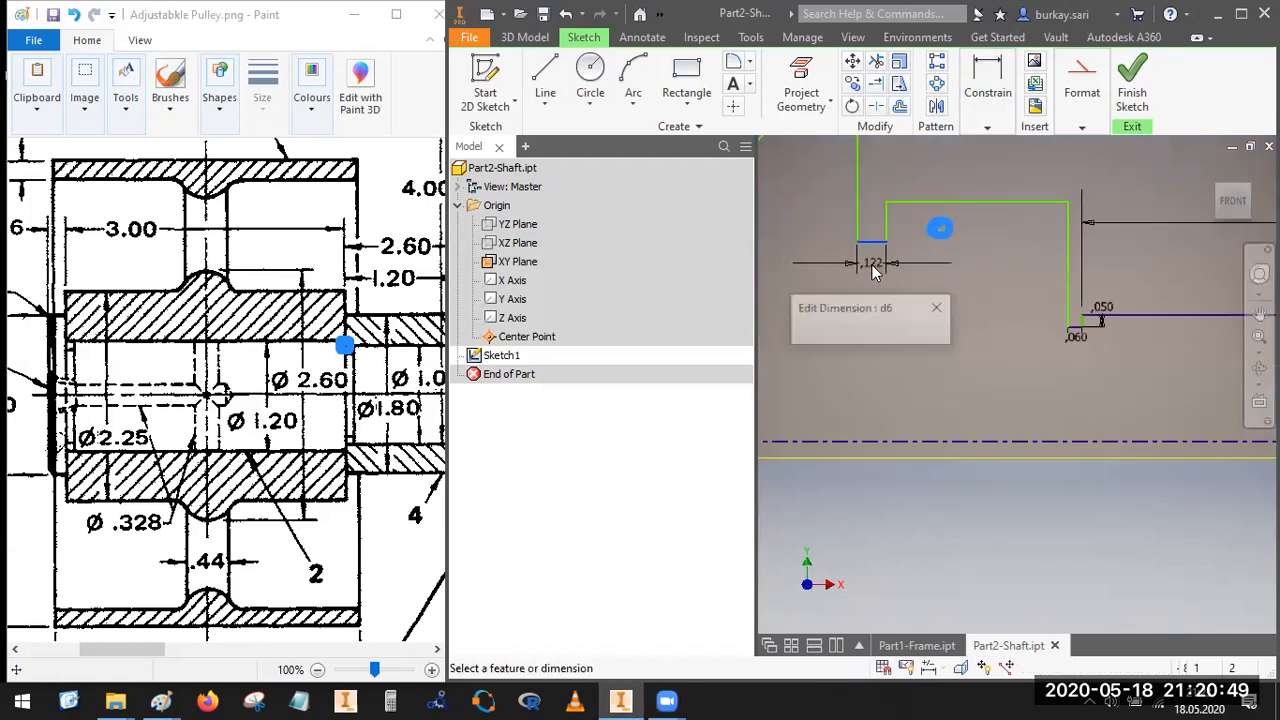
pyautogui.write('0.06')
pyautogui.press('Return')
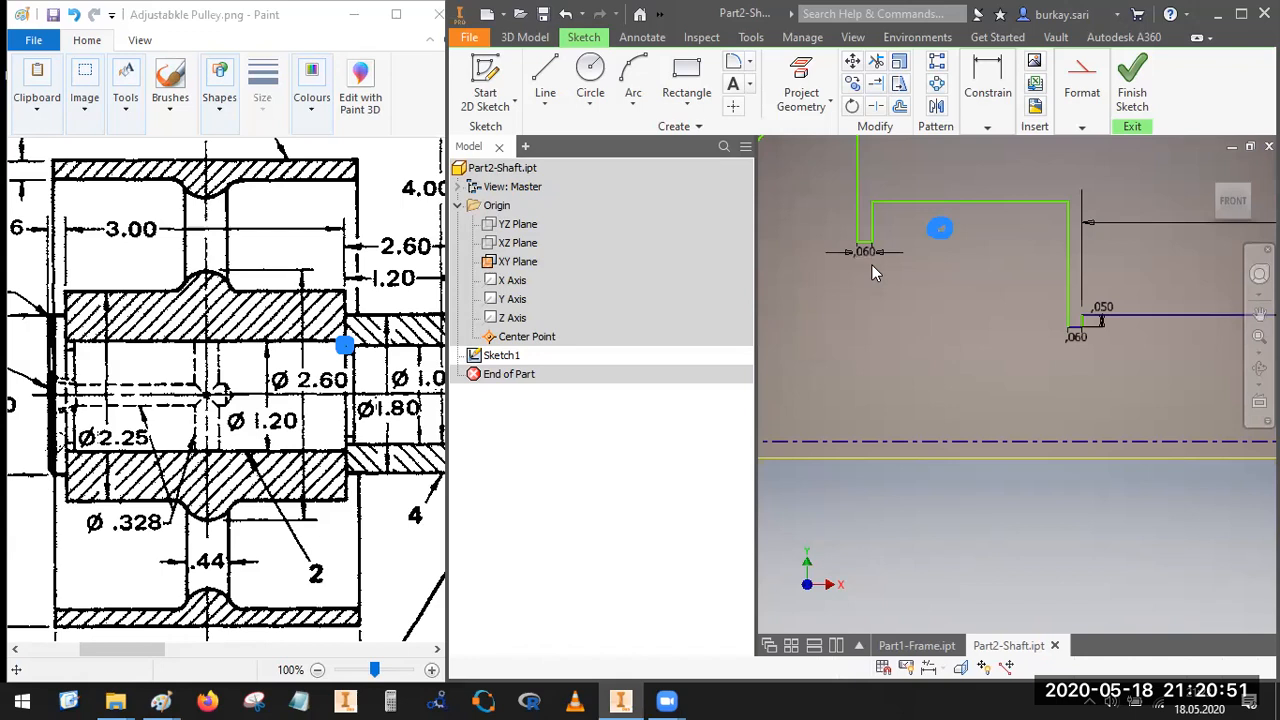
# Step: Dimension the second groove's depth below the middle section's line as 0.05 in
pyautogui.click(883, 204)
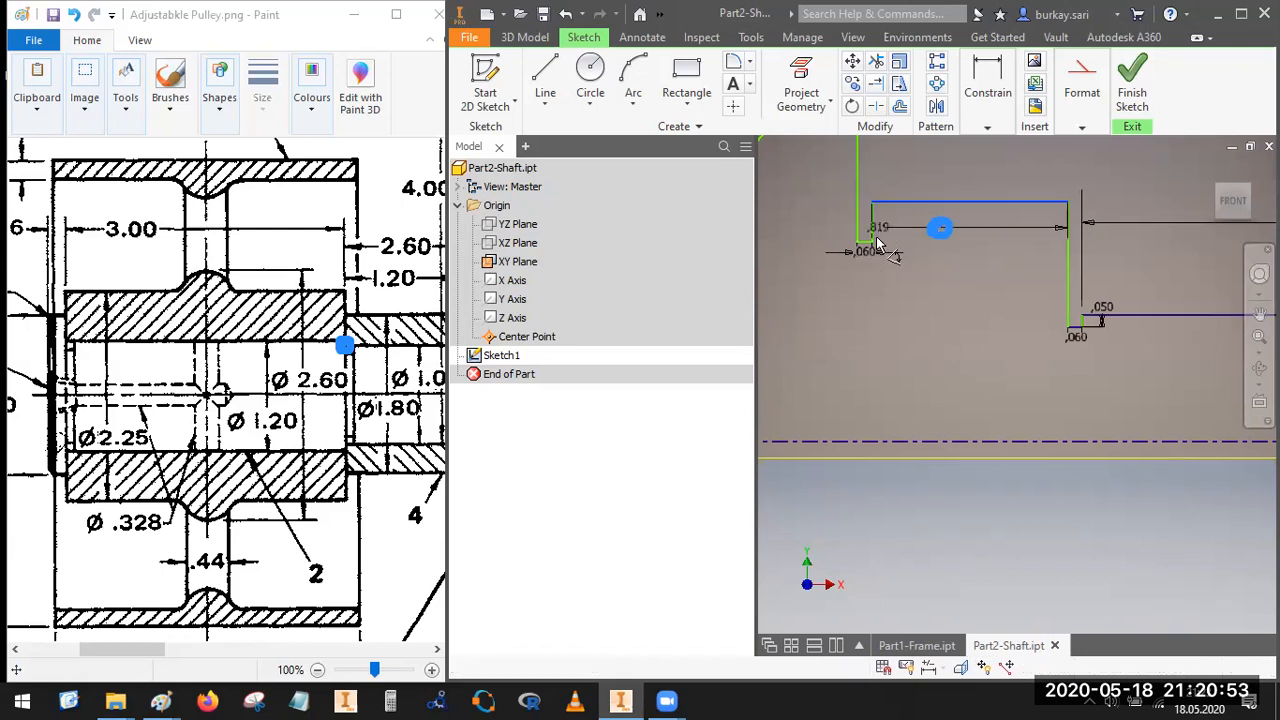
pyautogui.click(884, 240)
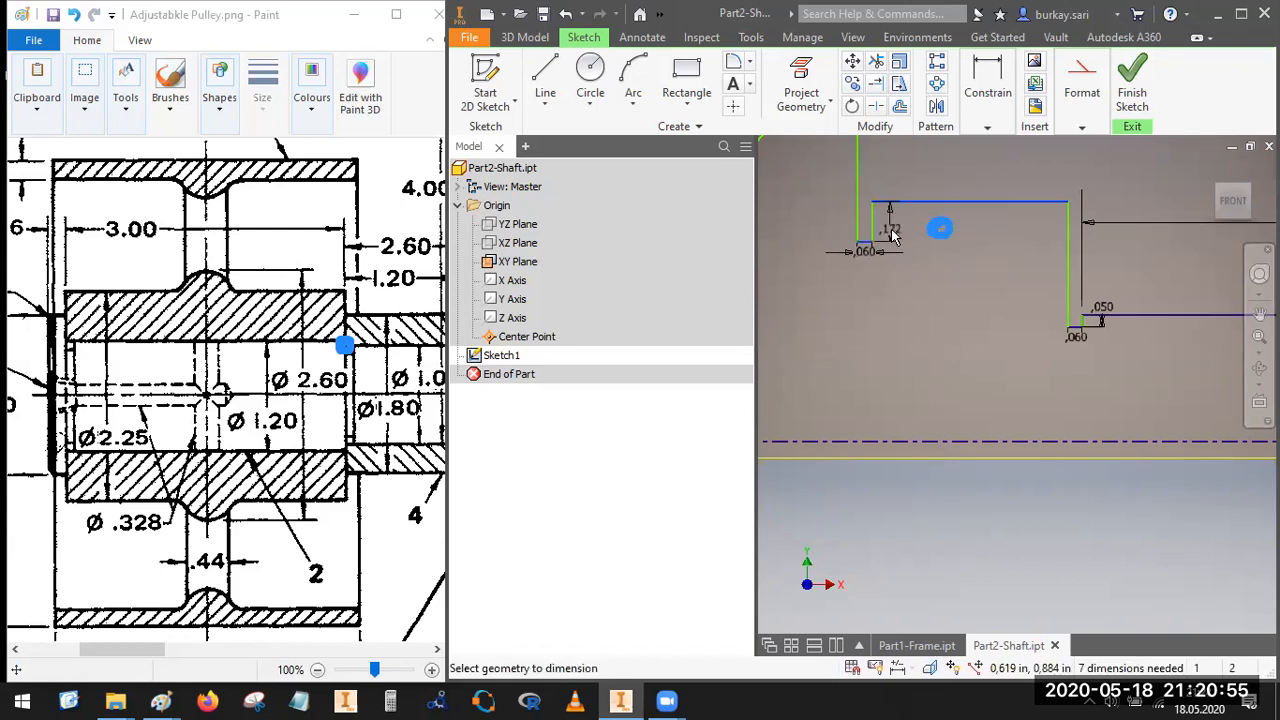
pyautogui.click(893, 226)
pyautogui.write('0.0')
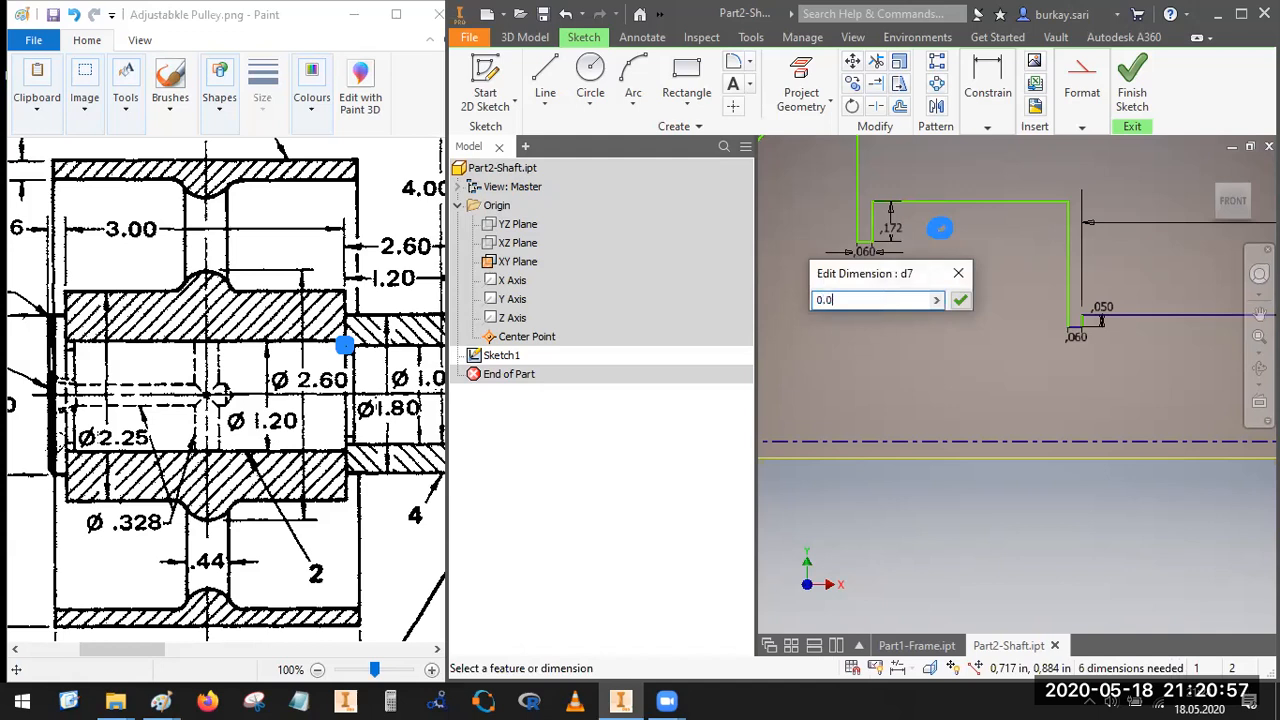
pyautogui.write('5')
pyautogui.press('Return')
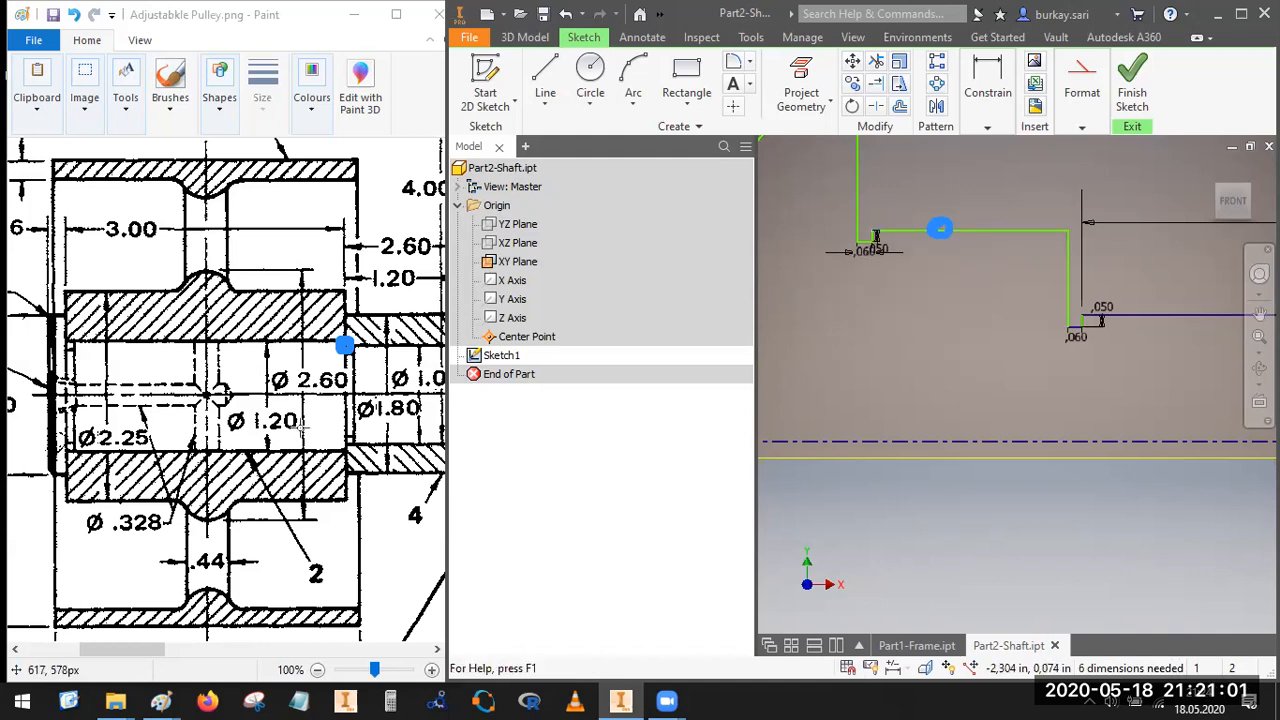
# Step: Mark the Ø1.20 callout on the drawing and dimension the middle section's diameter about the centerline as 1.2 in
pyautogui.moveTo(225, 390)
pyautogui.mouseDown()
pyautogui.moveTo(207, 413)
pyautogui.moveTo(316, 425)
pyautogui.moveTo(245, 393)
pyautogui.mouseUp()
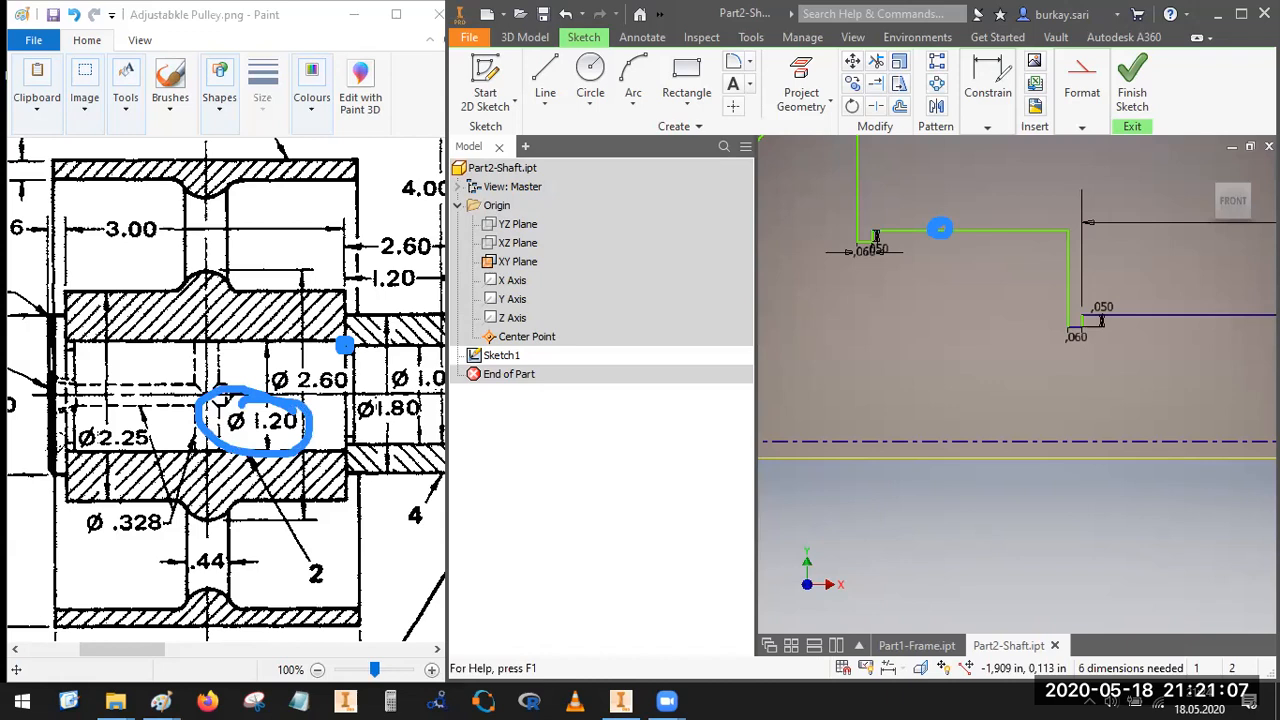
pyautogui.click(990, 80)
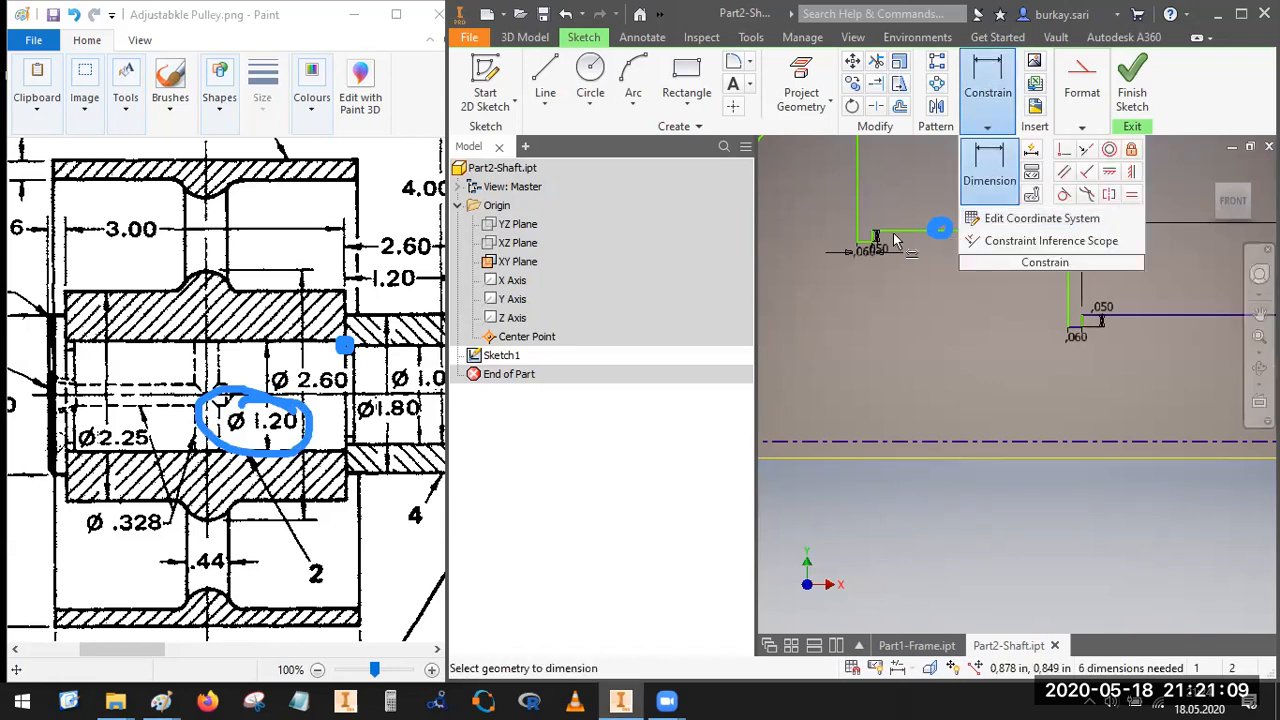
pyautogui.click(895, 233)
pyautogui.click(932, 441)
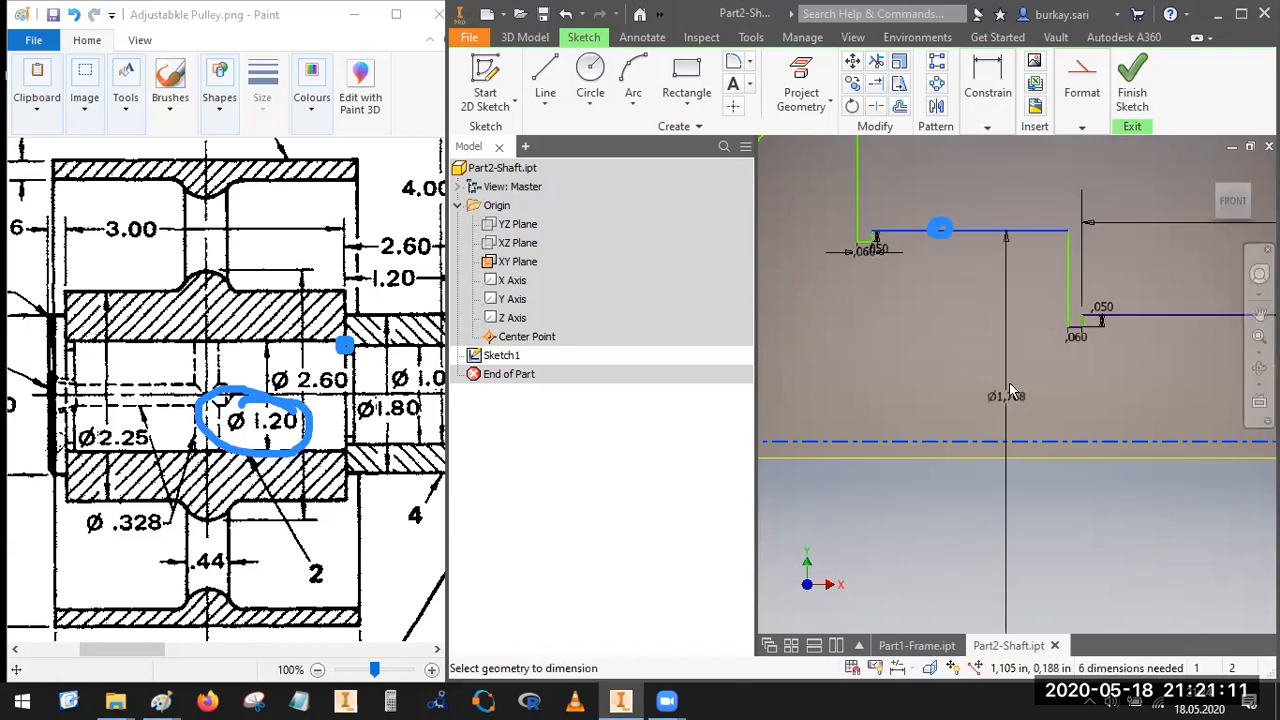
pyautogui.click(1009, 382)
pyautogui.write('1.')
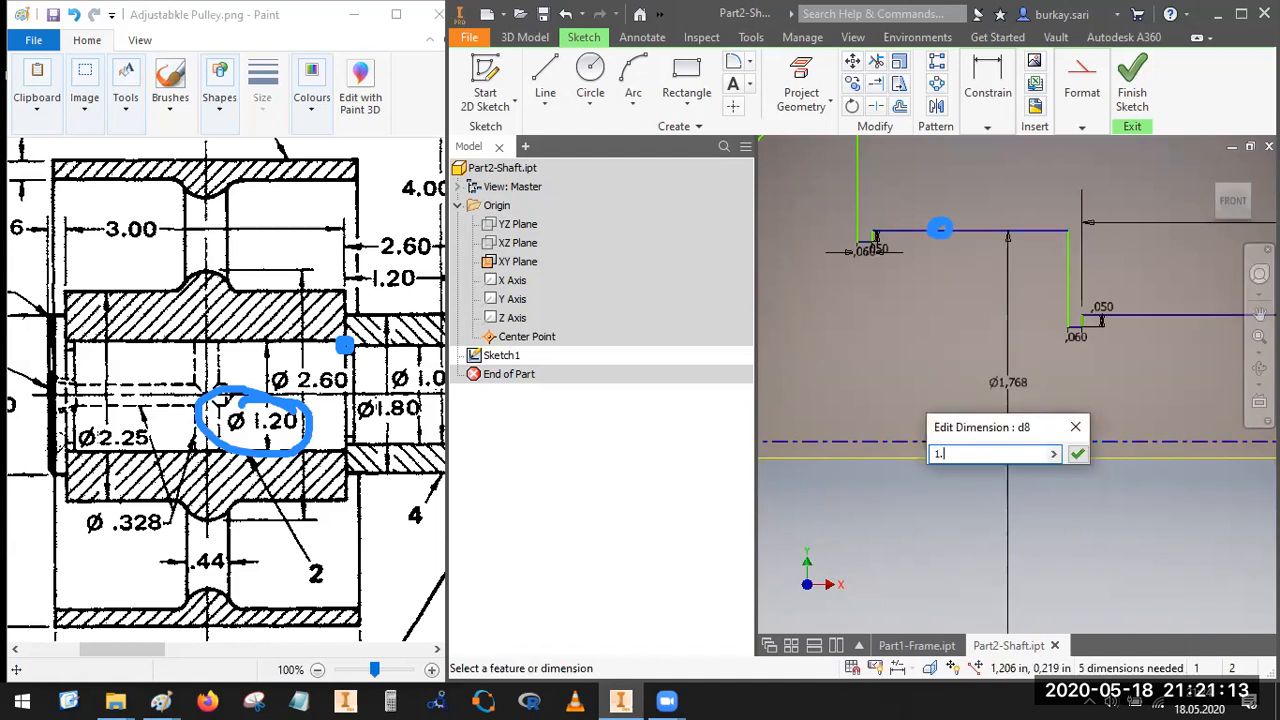
pyautogui.write('2')
pyautogui.press('Return')
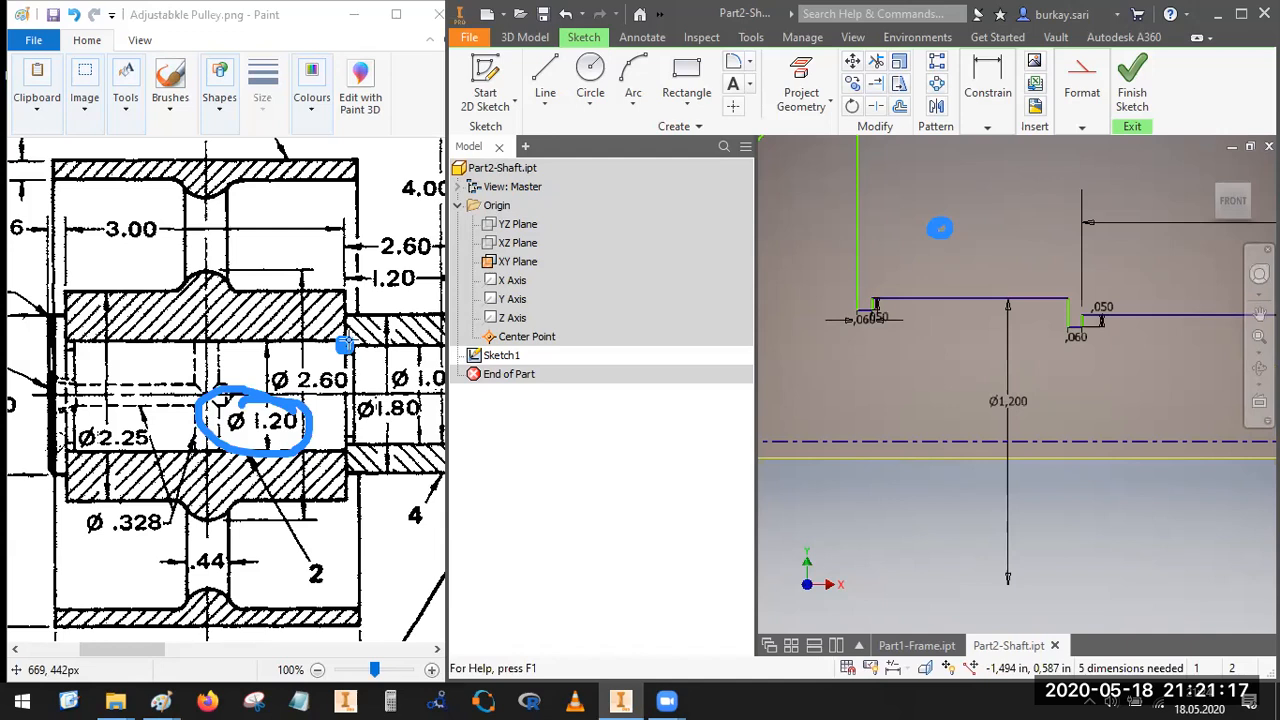
# Step: Dimension the middle section's length, from the head's inner face to the shoulder before the next section, as 3 in
pyautogui.click(987, 127)
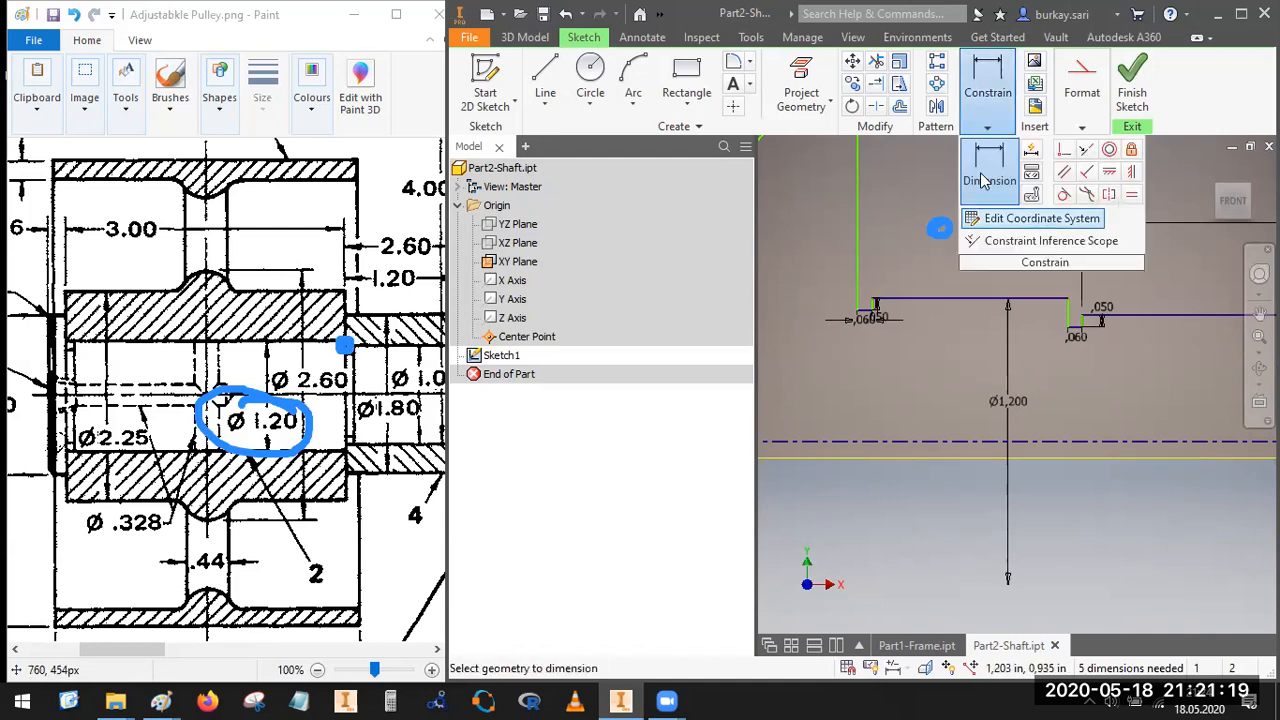
pyautogui.scroll(-3, 1070, 330)
pyautogui.click(995, 303)
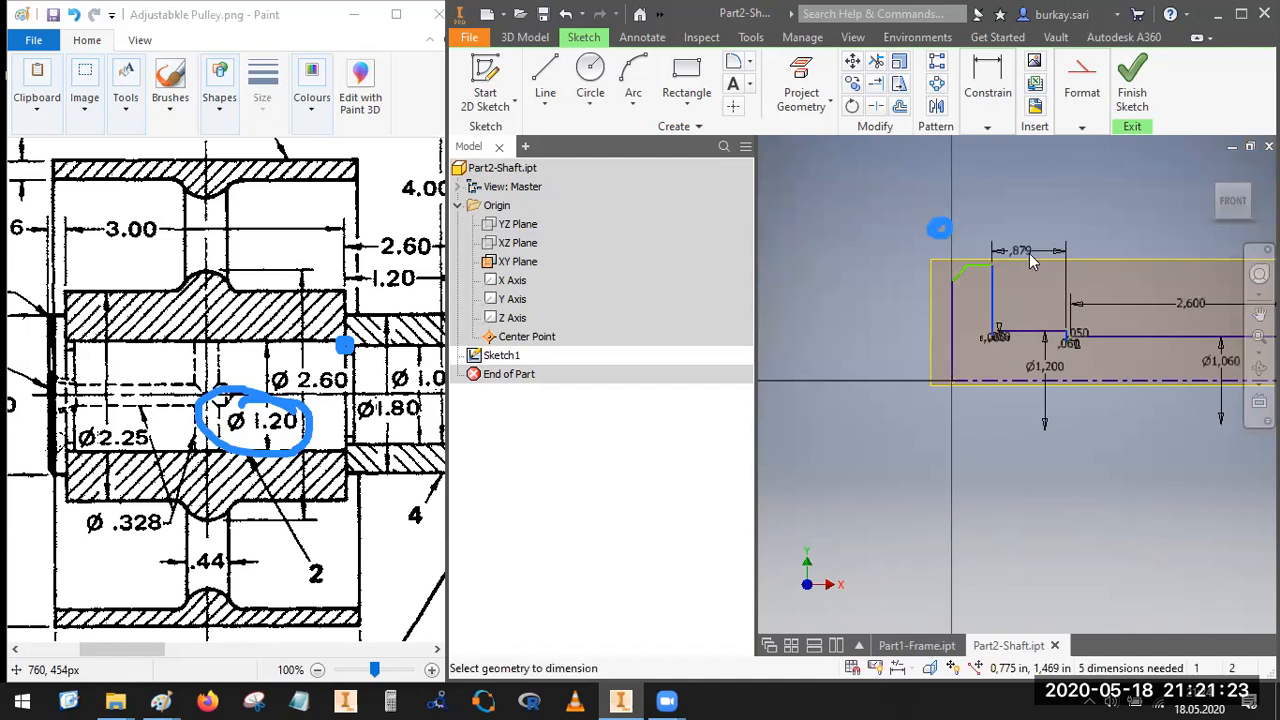
pyautogui.click(1033, 260)
pyautogui.write('3')
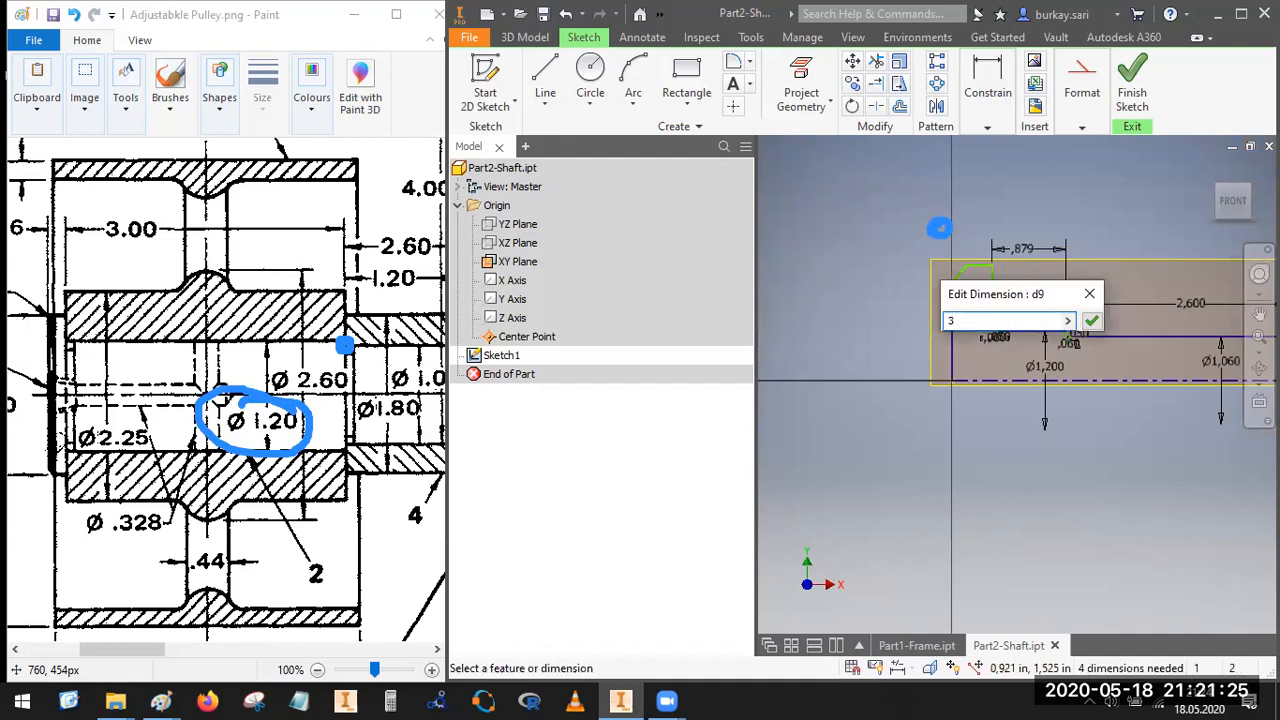
pyautogui.press('Return')
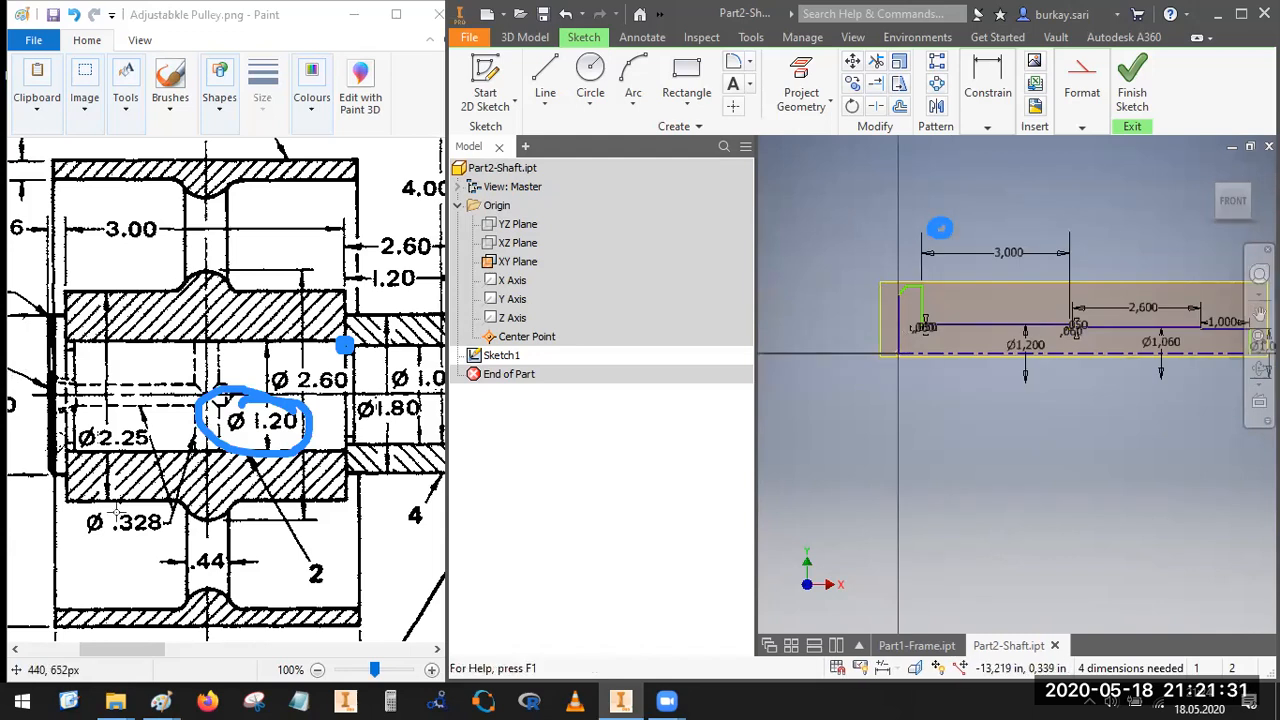
# Step: Dimension the shaft head's thickness as 0.16 in and pull its sloped line's upper corner outward to leave a flat top edge
pyautogui.moveTo(131, 658); pyautogui.dragTo(119, 656)
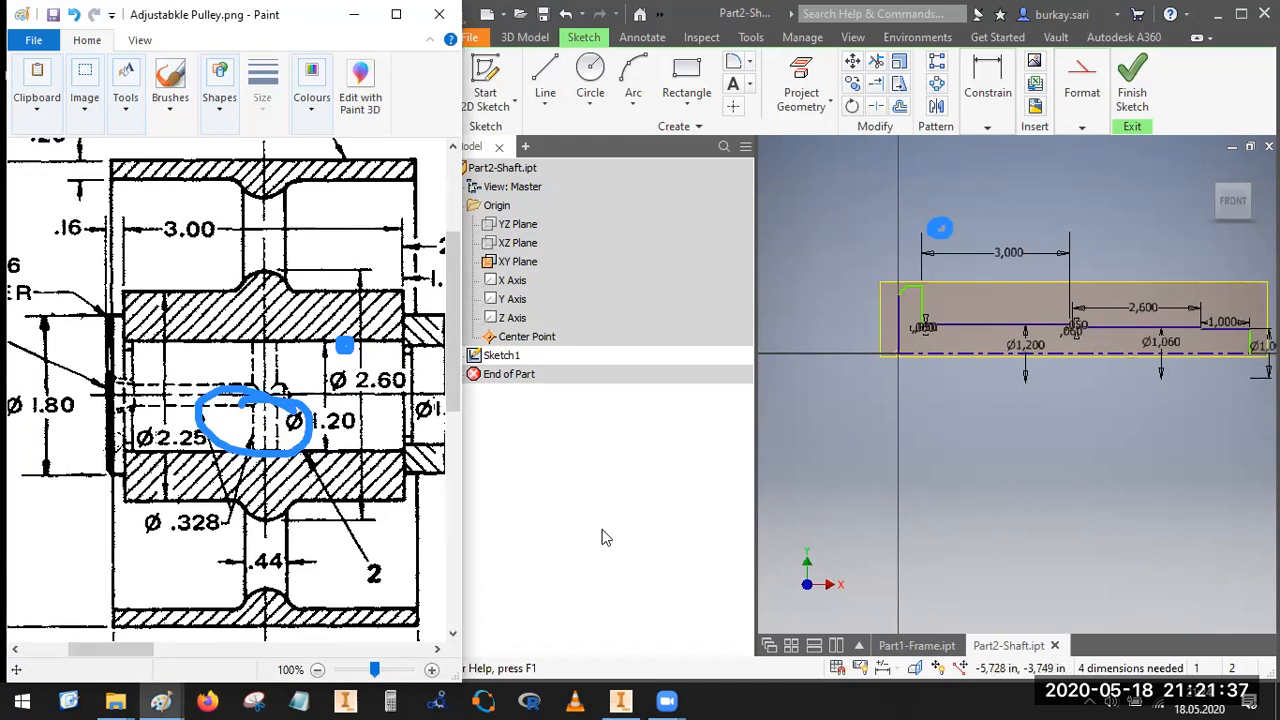
pyautogui.moveTo(100, 222)
pyautogui.mouseDown()
pyautogui.moveTo(86, 246)
pyautogui.moveTo(46, 206)
pyautogui.moveTo(92, 208)
pyautogui.mouseUp()
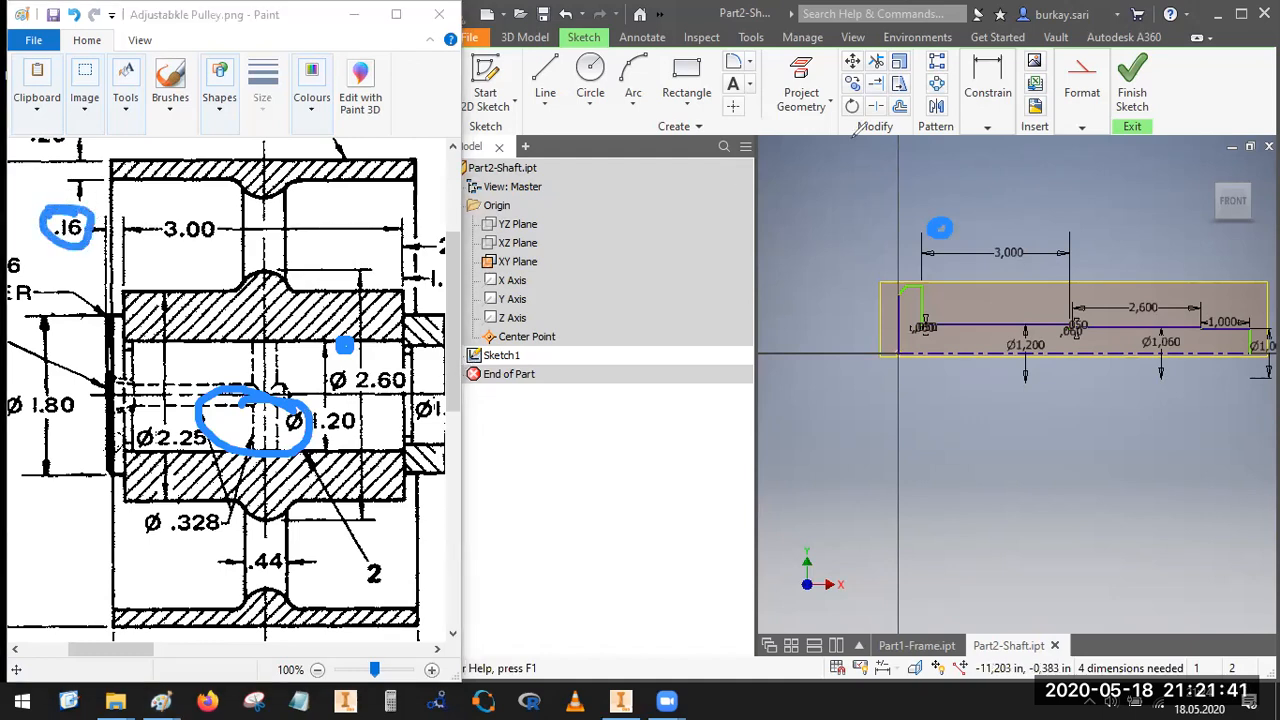
pyautogui.press('Escape')
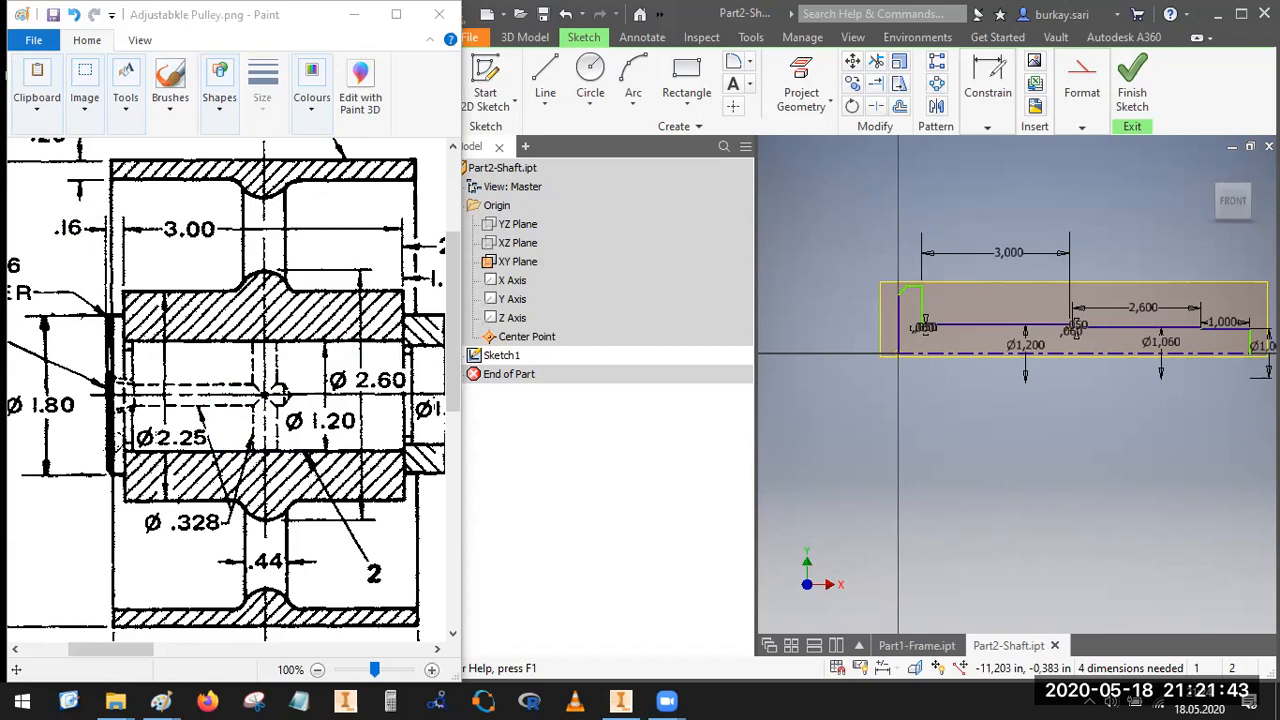
pyautogui.scroll(2, 925, 303)
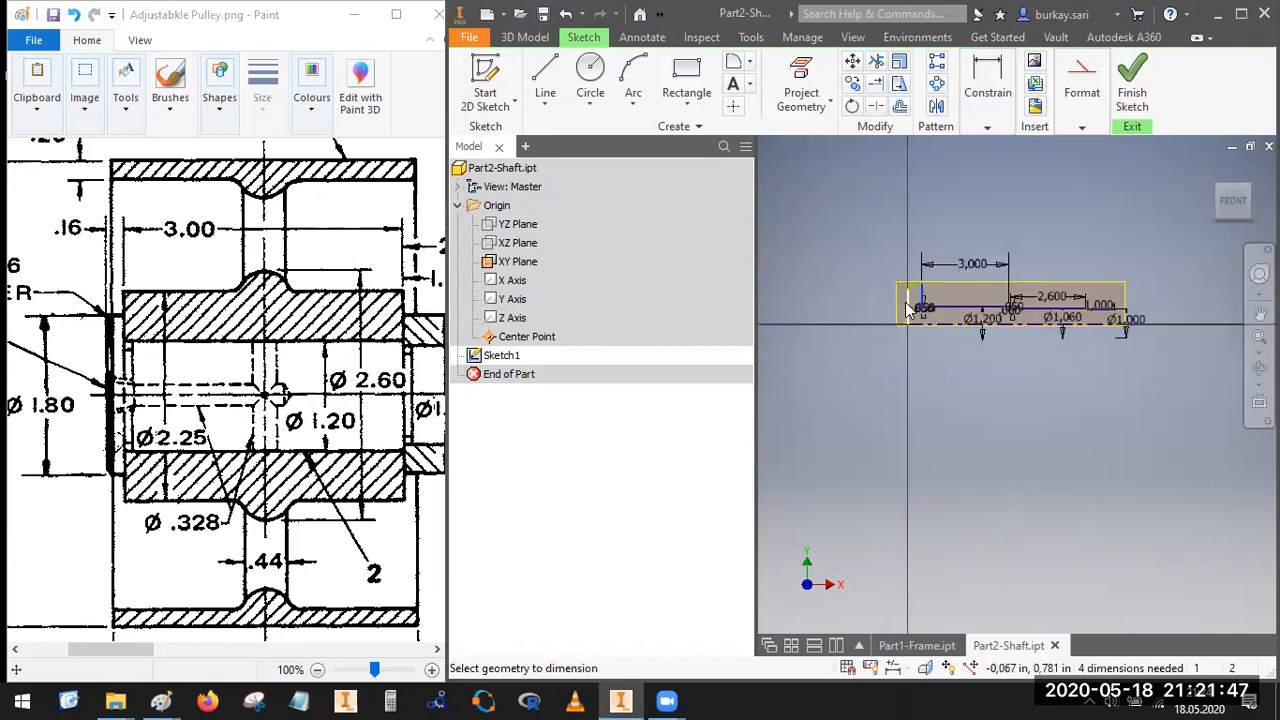
pyautogui.scroll(-3, 918, 298)
pyautogui.doubleClick(918, 268)
pyautogui.write('0')
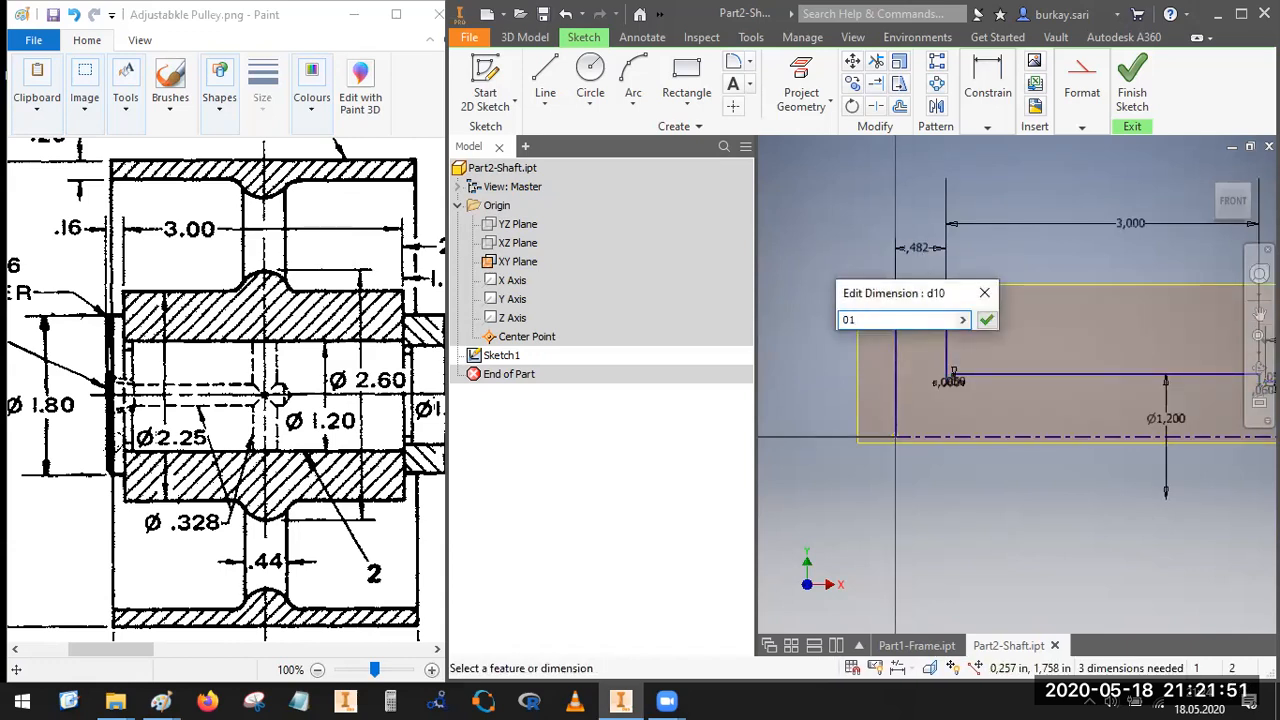
pyautogui.write('.16')
pyautogui.press('Return')
pyautogui.scroll(5, 919, 294)
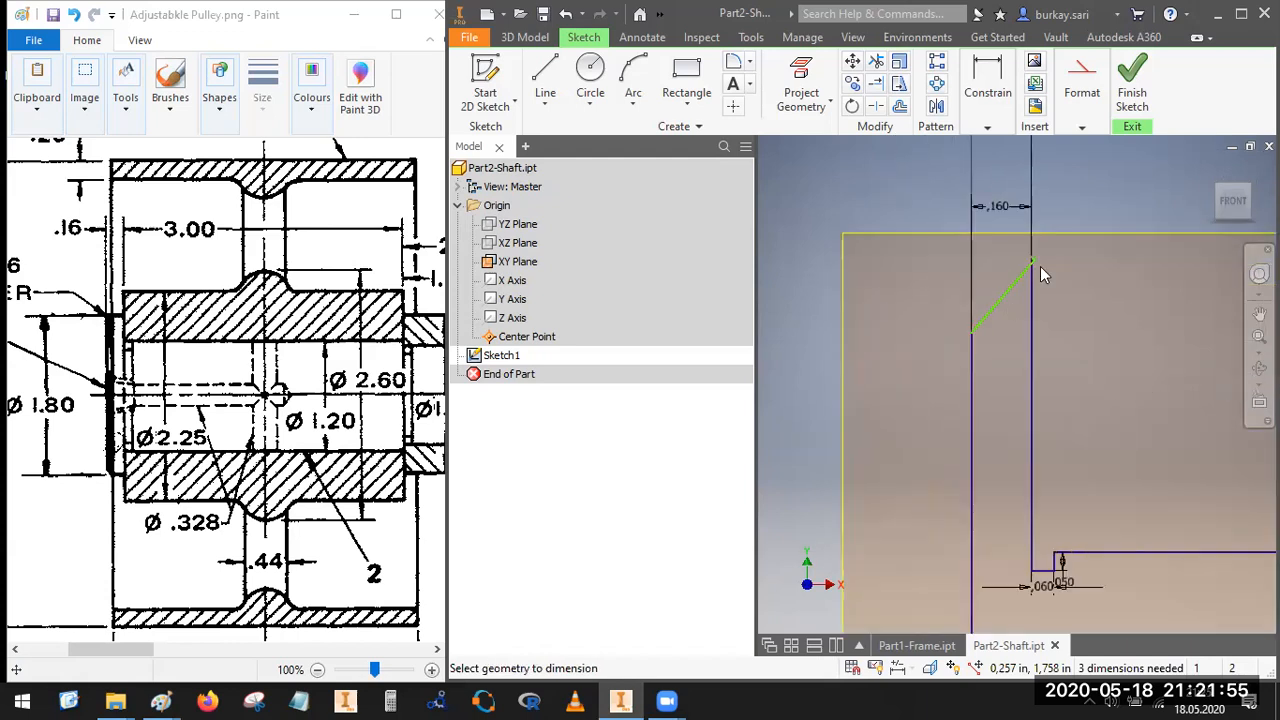
pyautogui.moveTo(1012, 244)
pyautogui.mouseDown()
pyautogui.moveTo(943, 257)
pyautogui.moveTo(883, 290)
pyautogui.mouseUp()
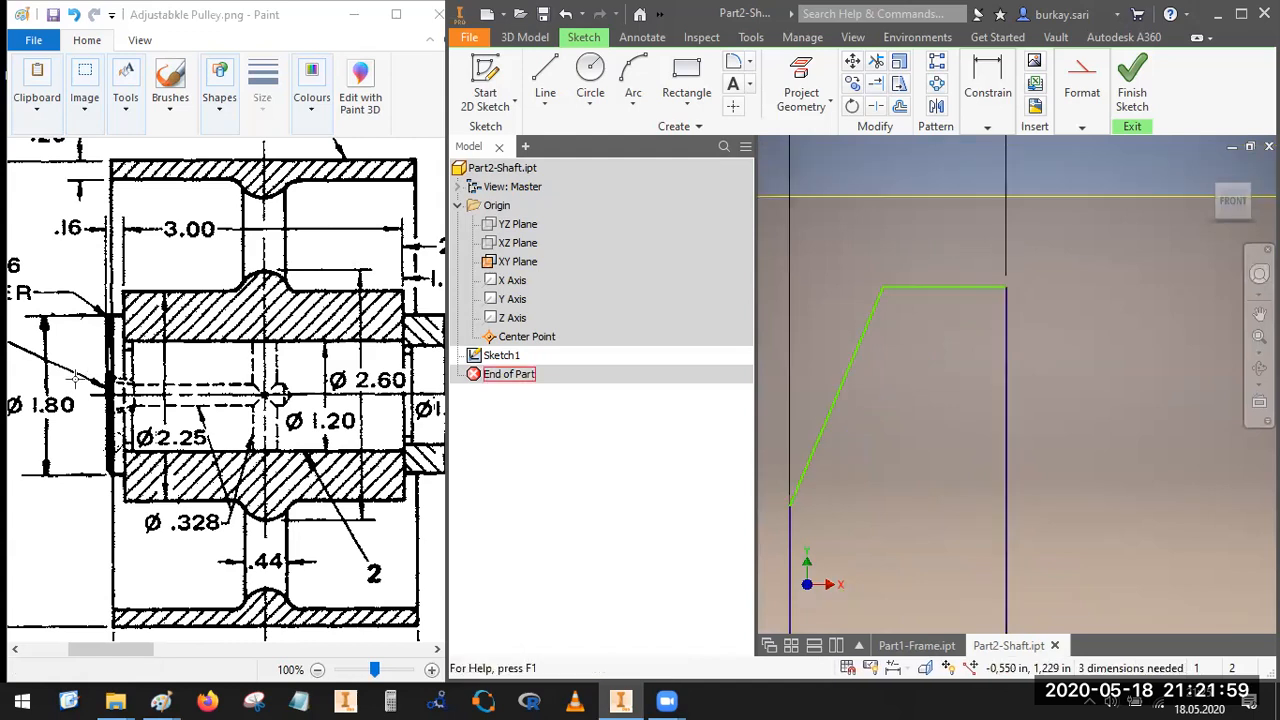
# Step: Mark the Ø1.80 callout on the drawing and dimension the shaft head's diameter about the centerline as 1.8 in
pyautogui.click(73, 403)
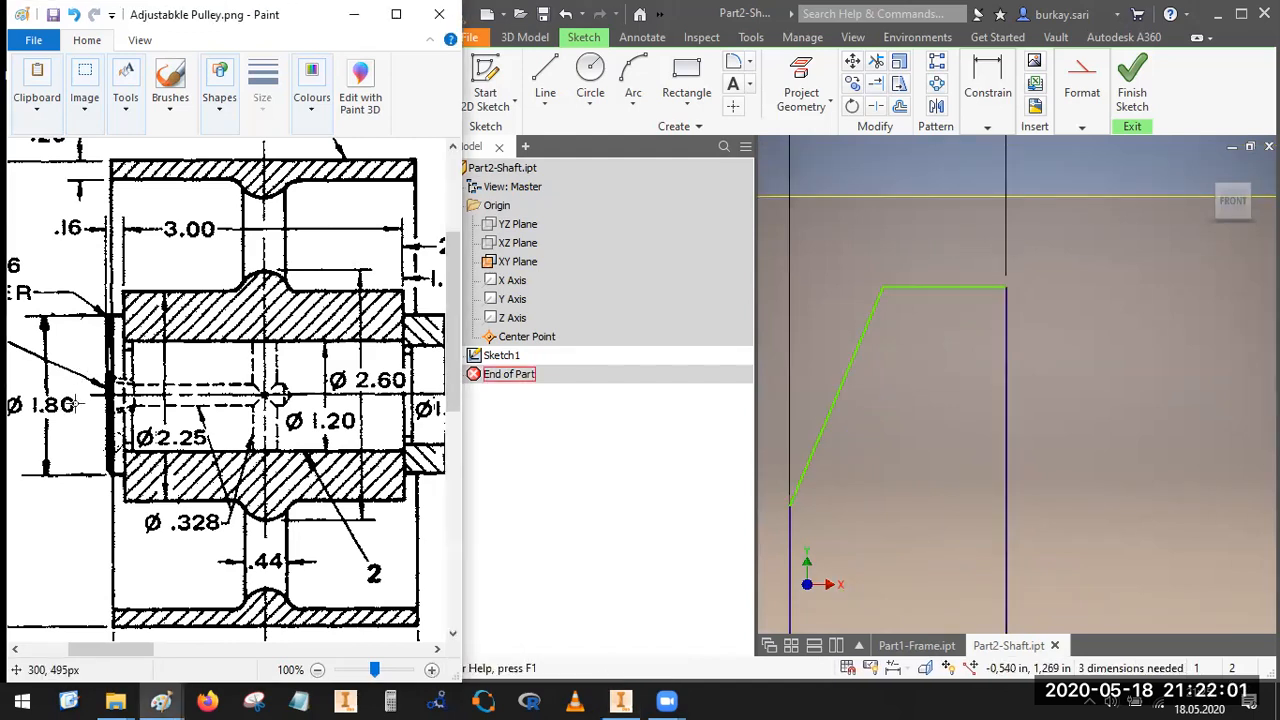
pyautogui.moveTo(75, 396)
pyautogui.mouseDown()
pyautogui.moveTo(14, 388)
pyautogui.moveTo(12, 416)
pyautogui.moveTo(48, 428)
pyautogui.moveTo(74, 386)
pyautogui.mouseUp()
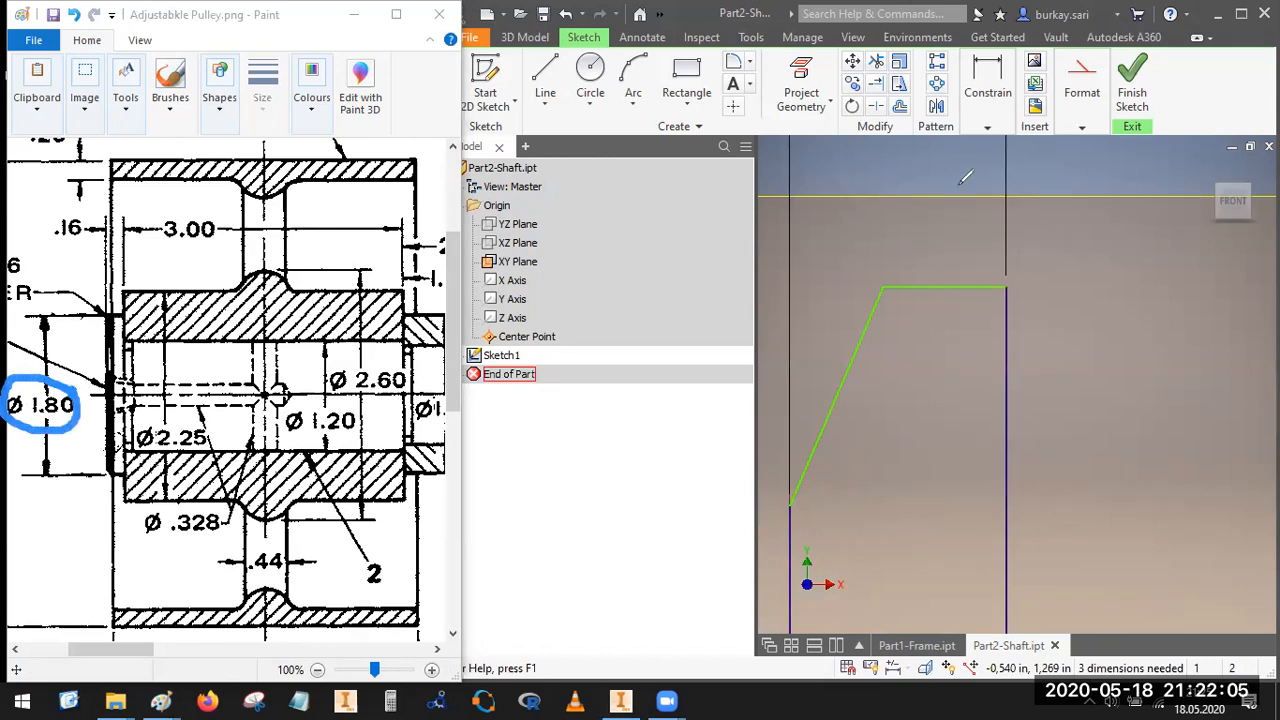
pyautogui.scroll(-4, 1029, 367)
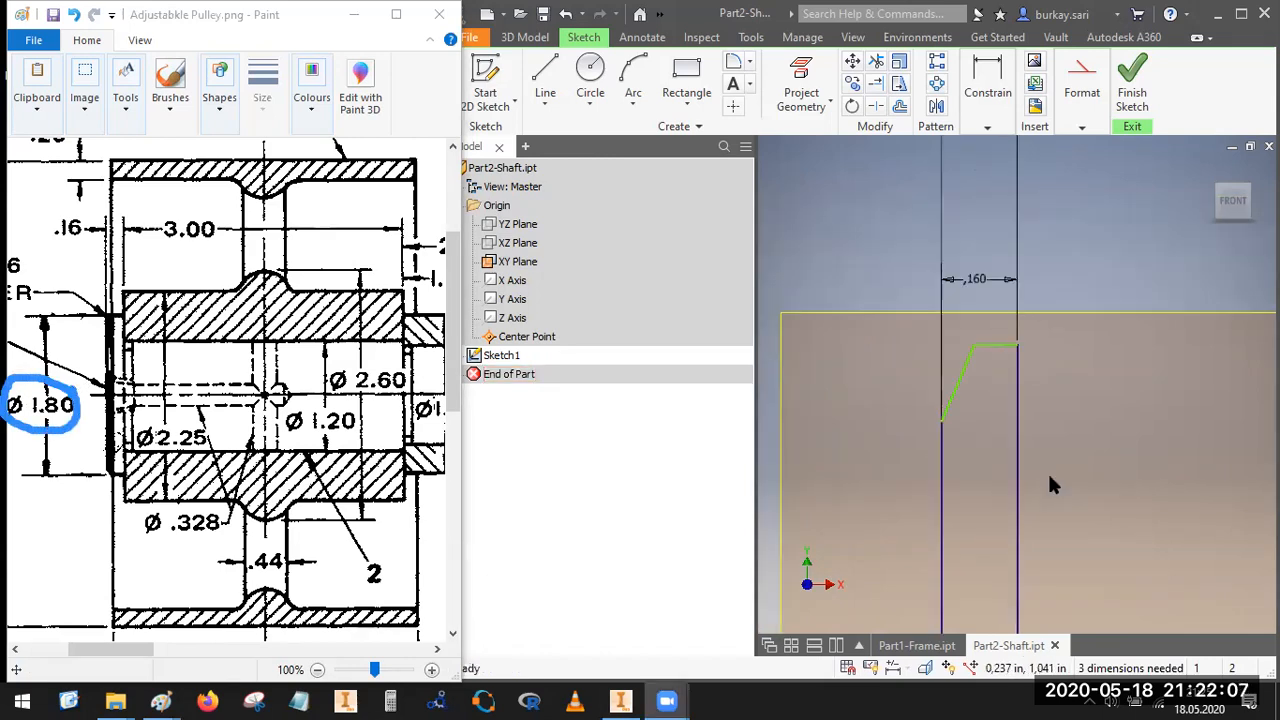
pyautogui.scroll(-4, 1051, 486)
pyautogui.moveTo(1047, 476); pyautogui.dragTo(962, 303, button='middle')
pyautogui.click(987, 92)
pyautogui.click(989, 168)
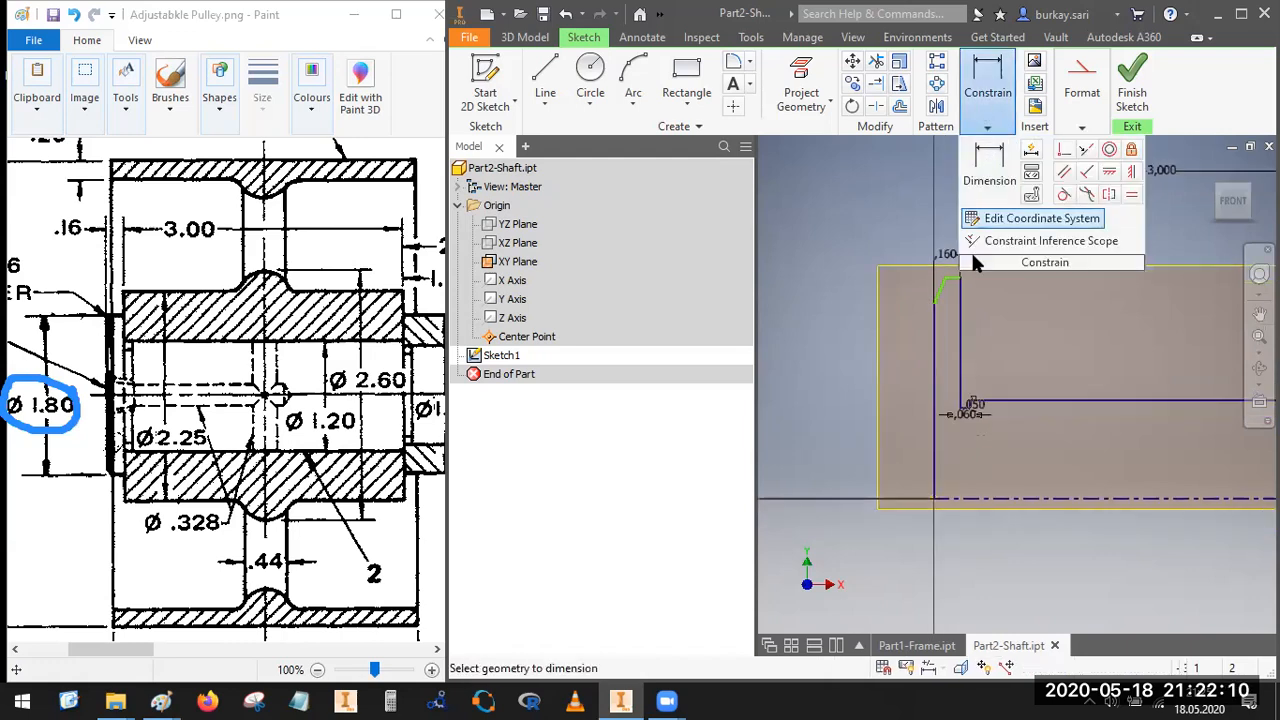
pyautogui.click(981, 501)
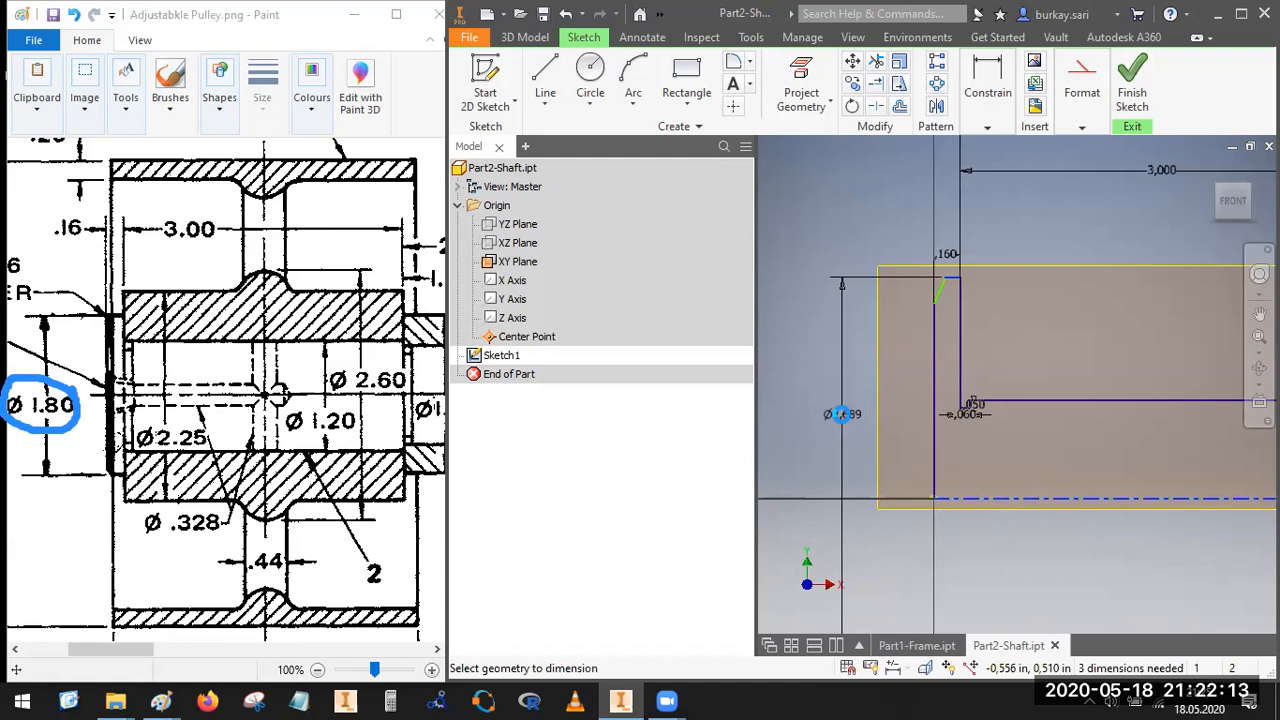
pyautogui.click(843, 426)
pyautogui.write('1.8')
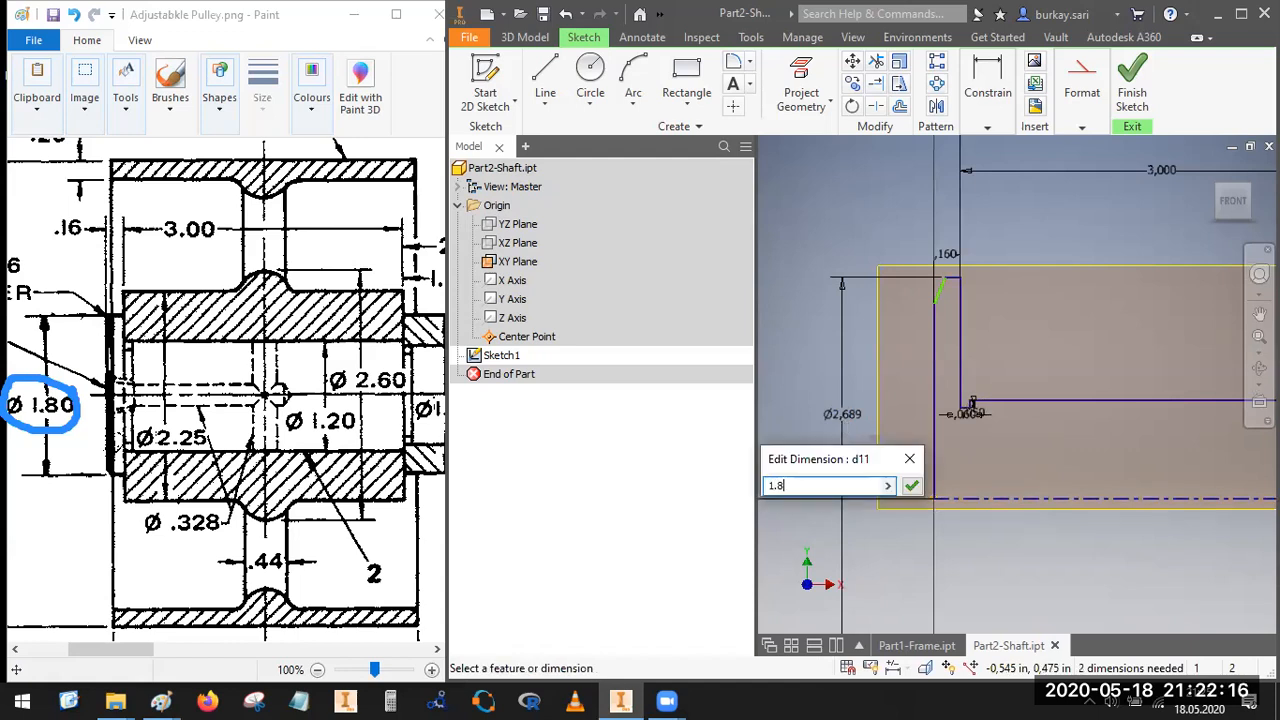
pyautogui.press('Return')
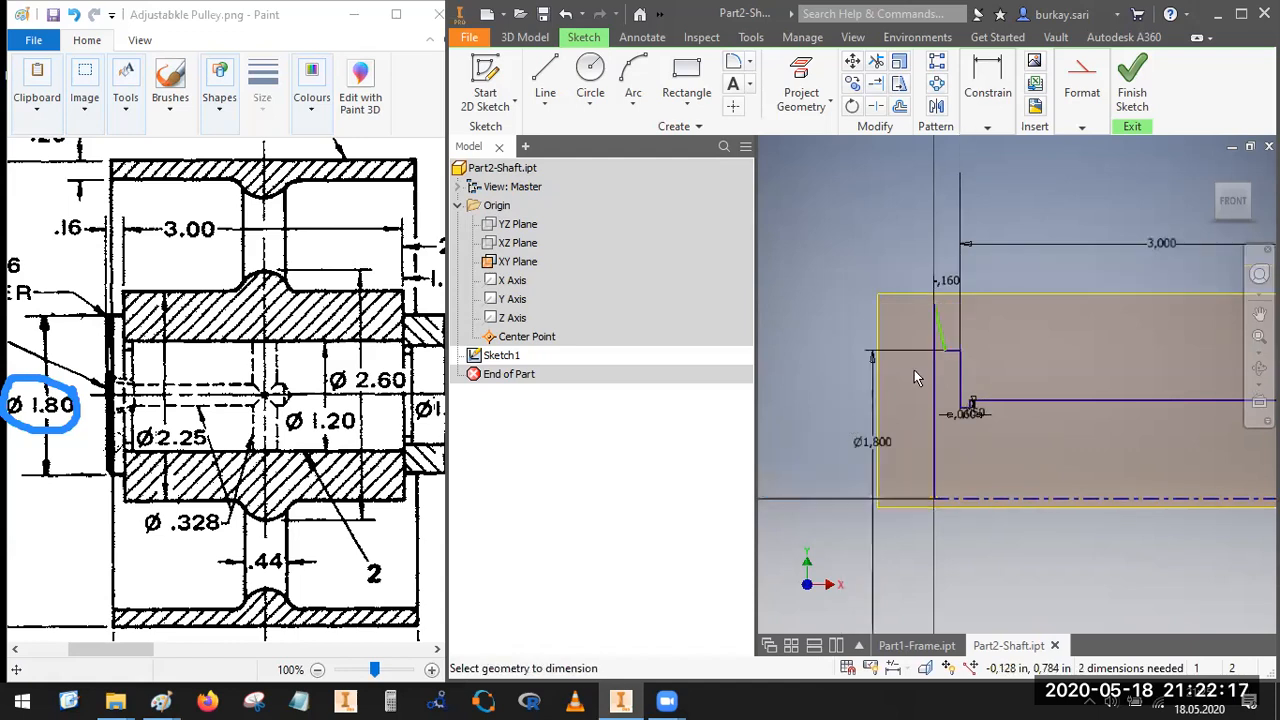
# Step: Move the lower end of the head's sloped corner line down the outer face, below the head's top edge
pyautogui.moveTo(934, 305); pyautogui.dragTo(928, 395)
pyautogui.scroll(-5, 955, 380)
pyautogui.moveTo(1048, 387); pyautogui.dragTo(859, 367, button='middle')
pyautogui.moveTo(993, 418); pyautogui.dragTo(1085, 421, button='middle')
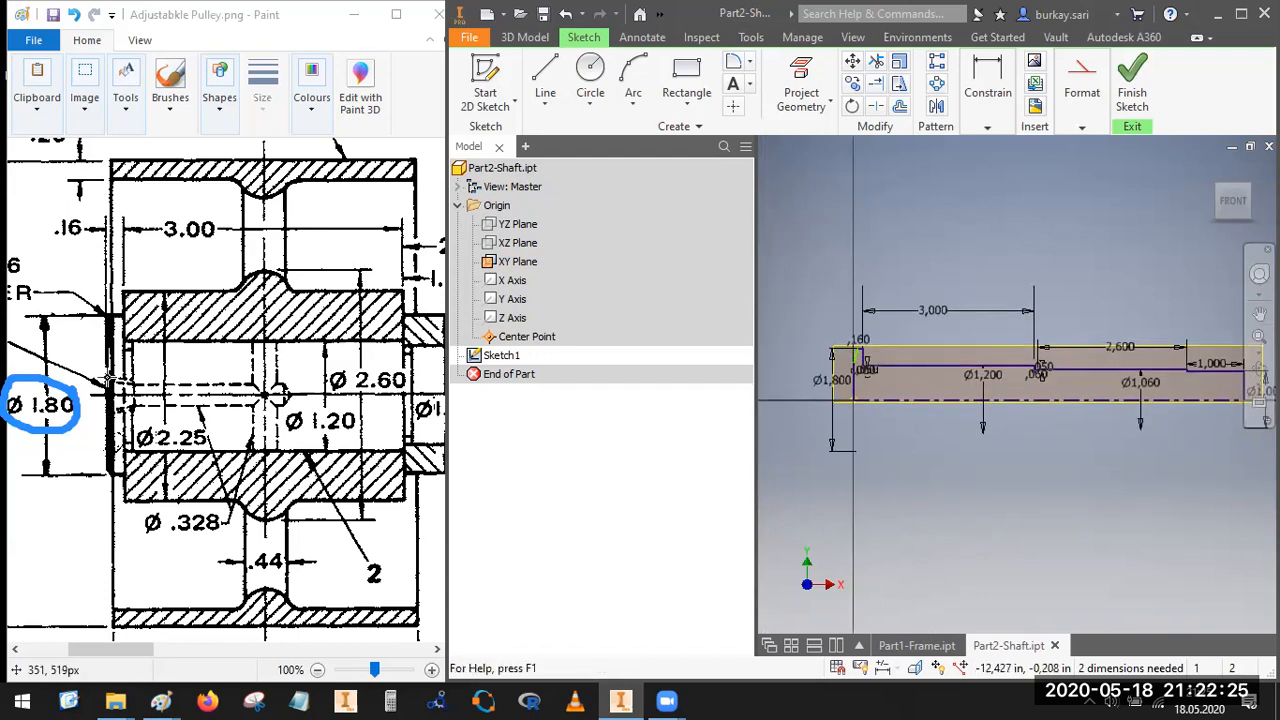
# Step: Bring the 45° x .06 chamfer note into view on the drawing and dimension the head chamfer's horizontal width as 0.06 in
pyautogui.click(175, 499)
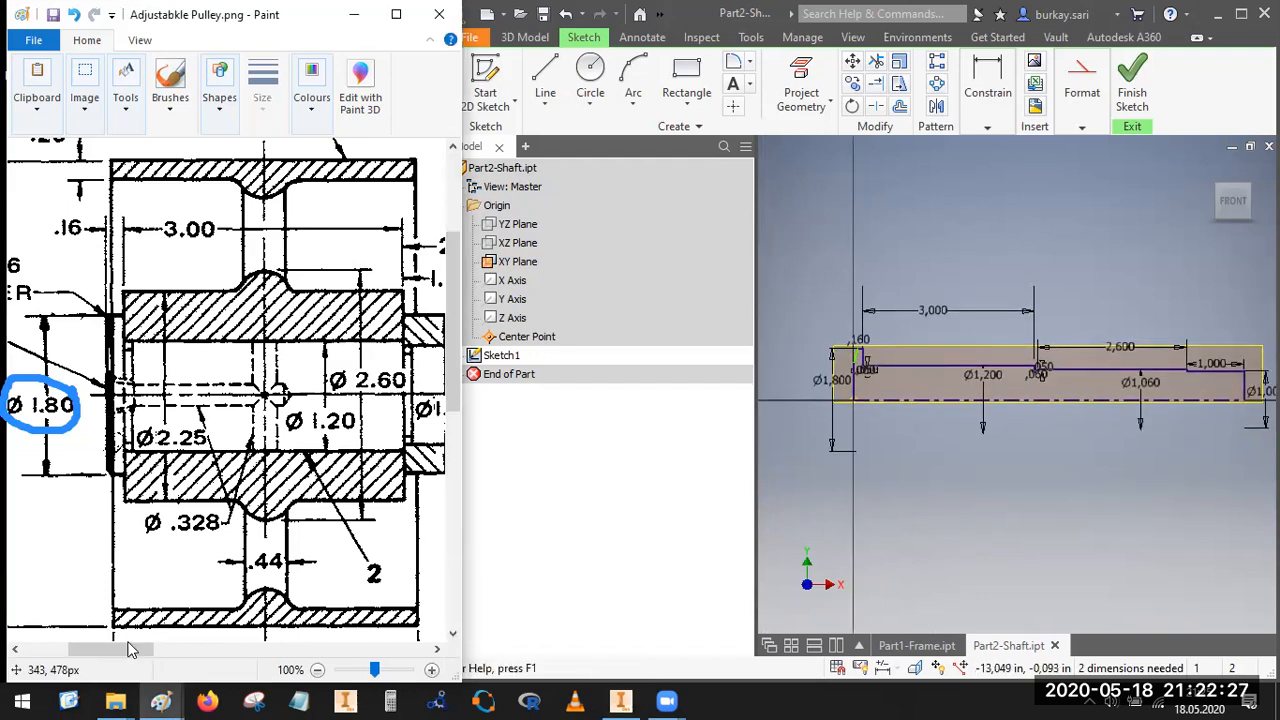
pyautogui.moveTo(109, 648); pyautogui.dragTo(82, 650)
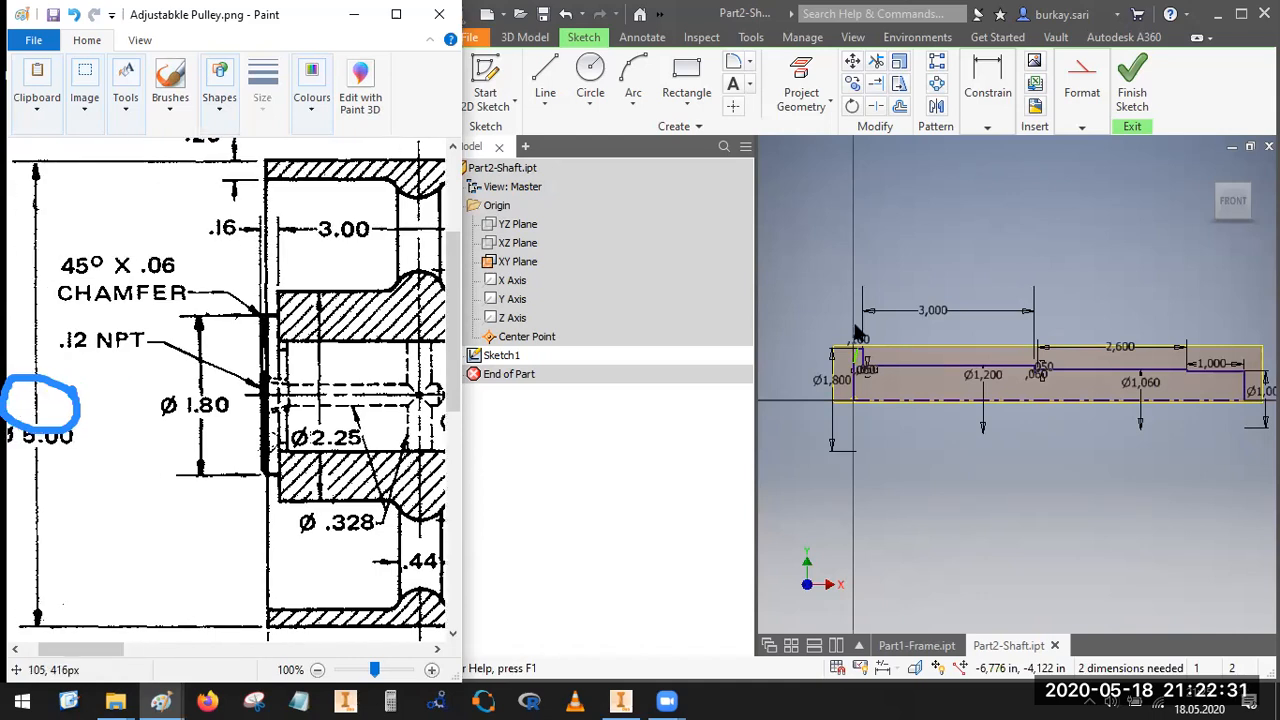
pyautogui.click(956, 173)
pyautogui.scroll(-4, 850, 370)
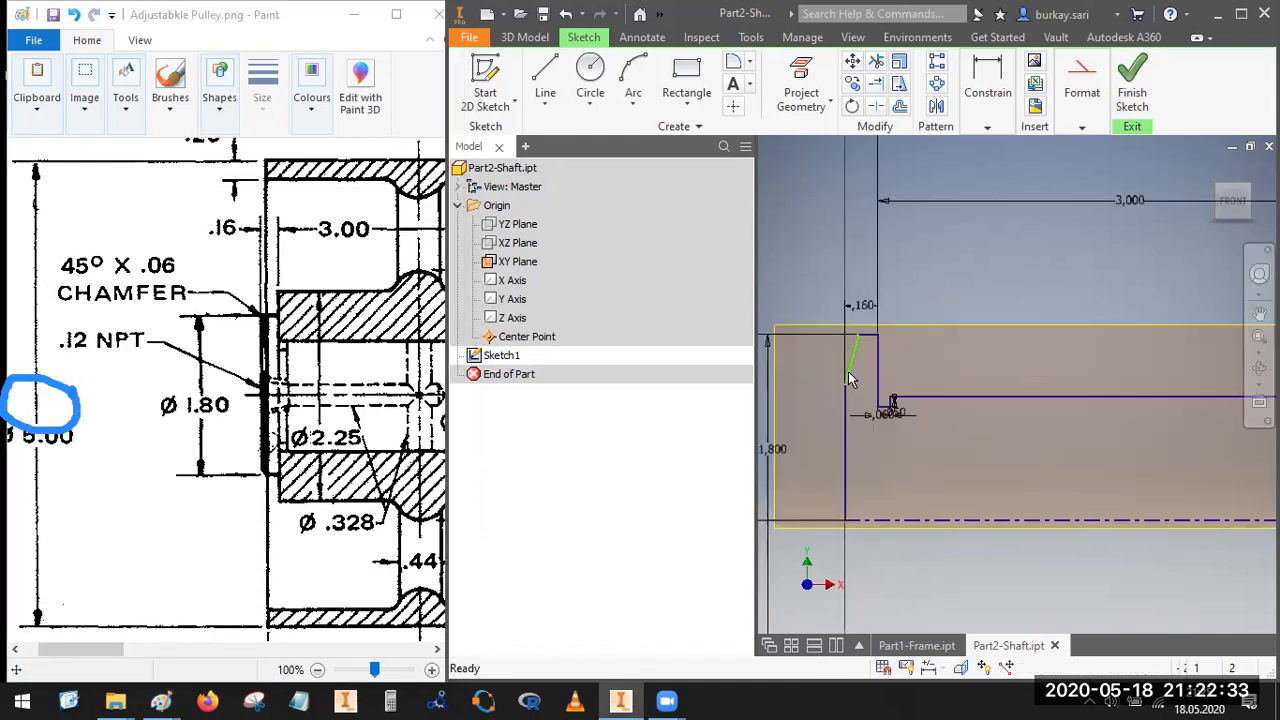
pyautogui.click(987, 110)
pyautogui.click(989, 165)
pyautogui.click(850, 370)
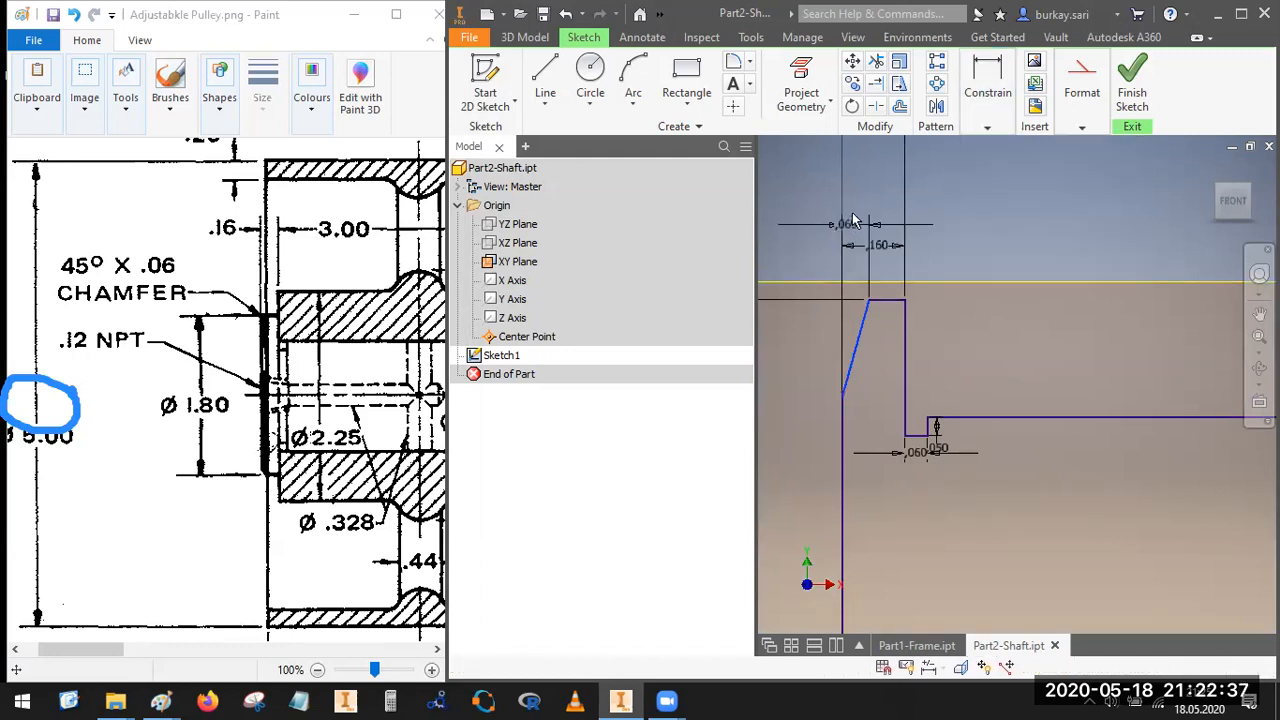
pyautogui.click(852, 212)
pyautogui.write('0.0')
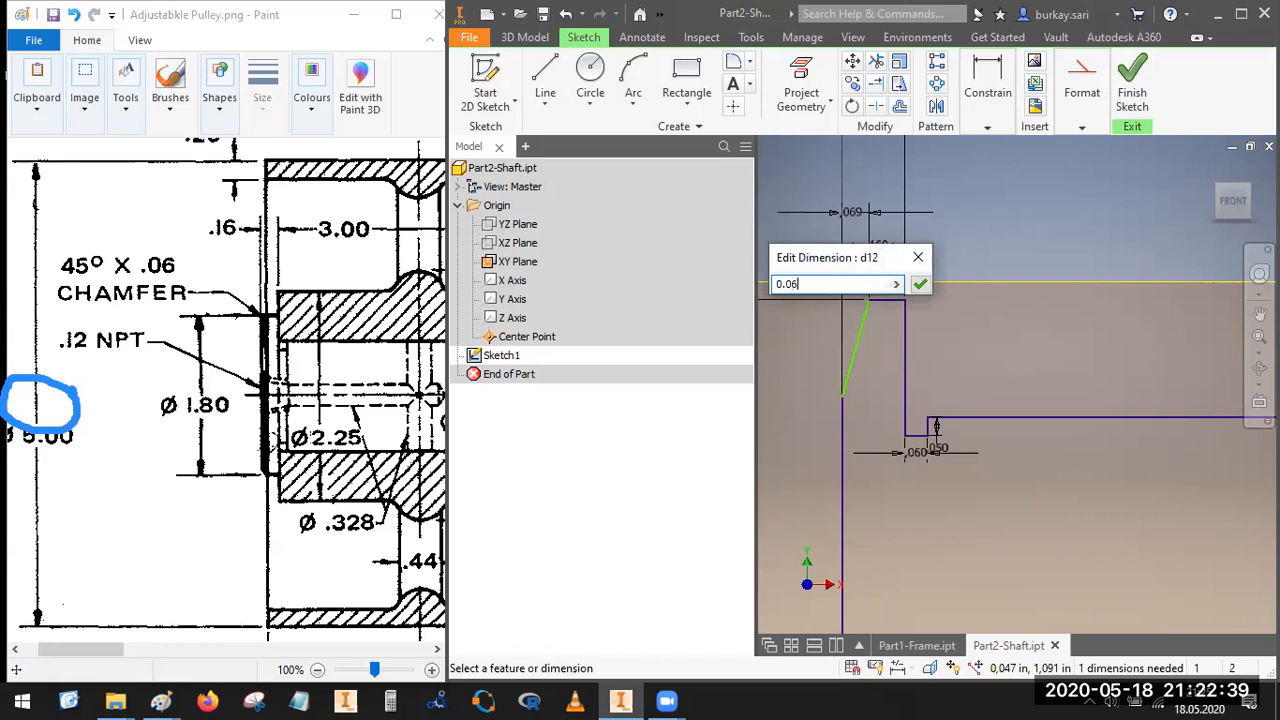
pyautogui.write('6')
pyautogui.press('Return')
# Step: Dimension the angle between the head's chamfer line and its top edge as 45 degrees
pyautogui.click(987, 110)
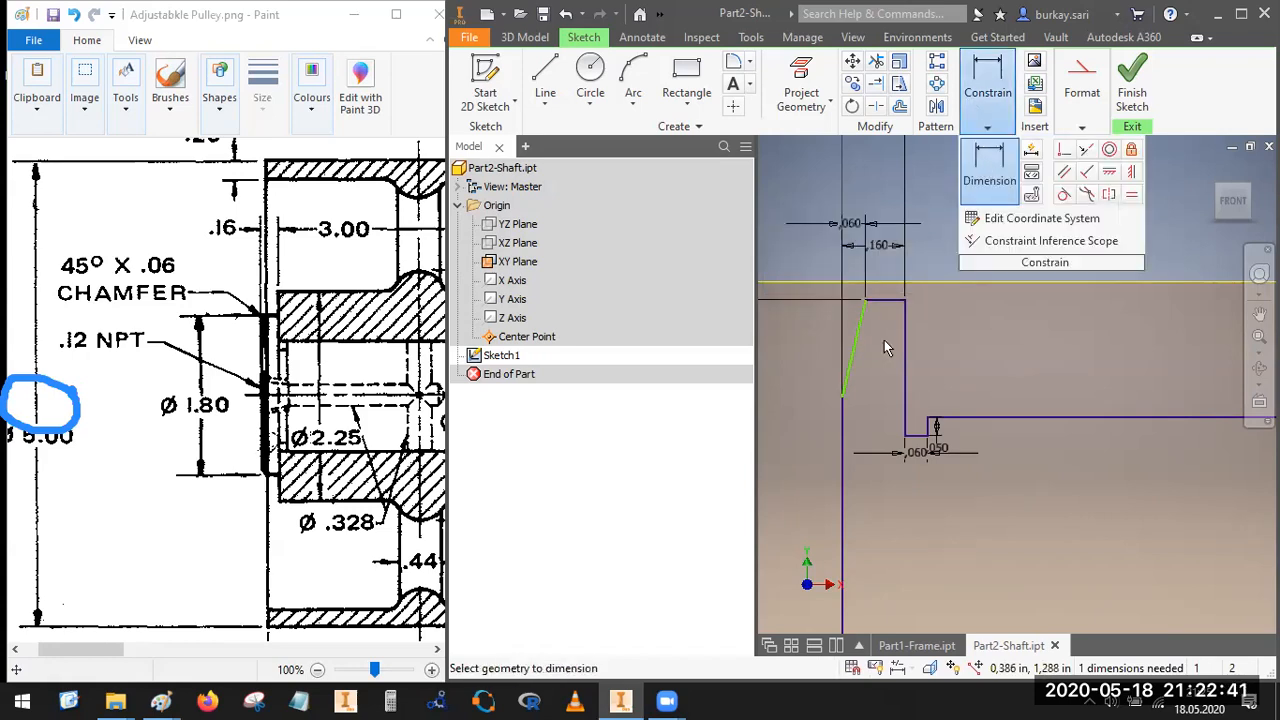
pyautogui.click(856, 340)
pyautogui.click(877, 300)
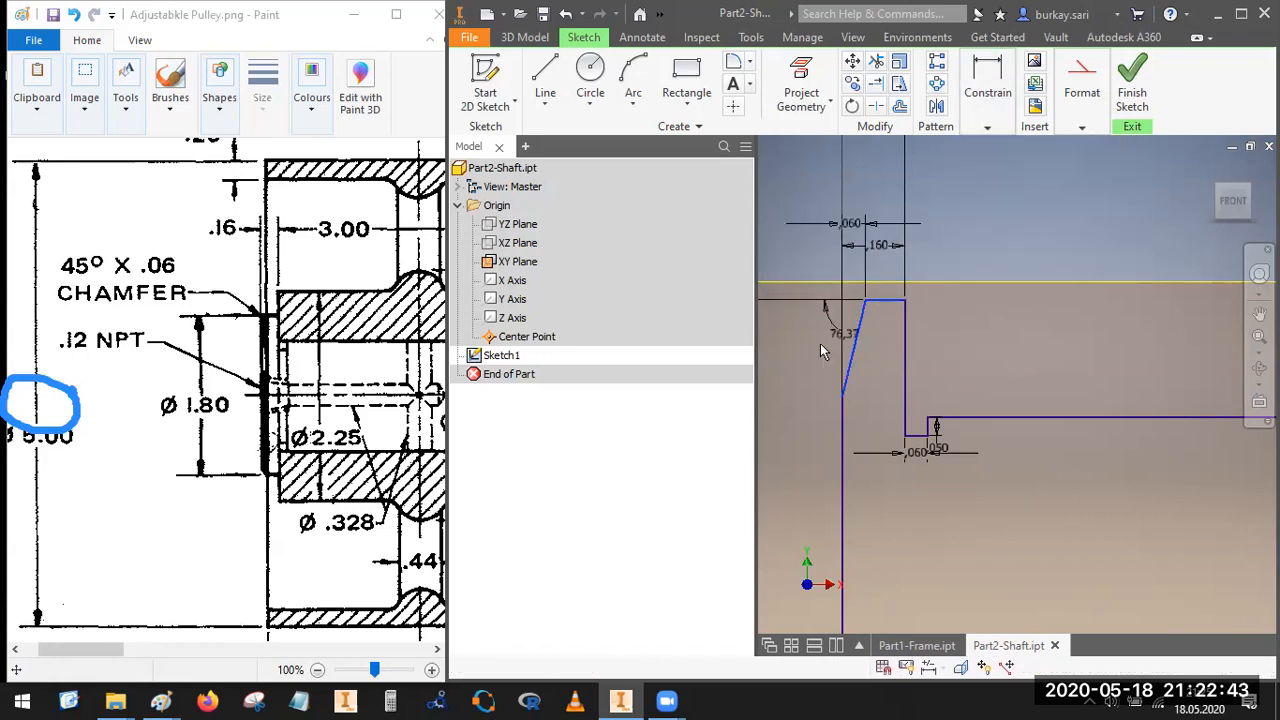
pyautogui.click(815, 343)
pyautogui.write('45')
pyautogui.press('Return')
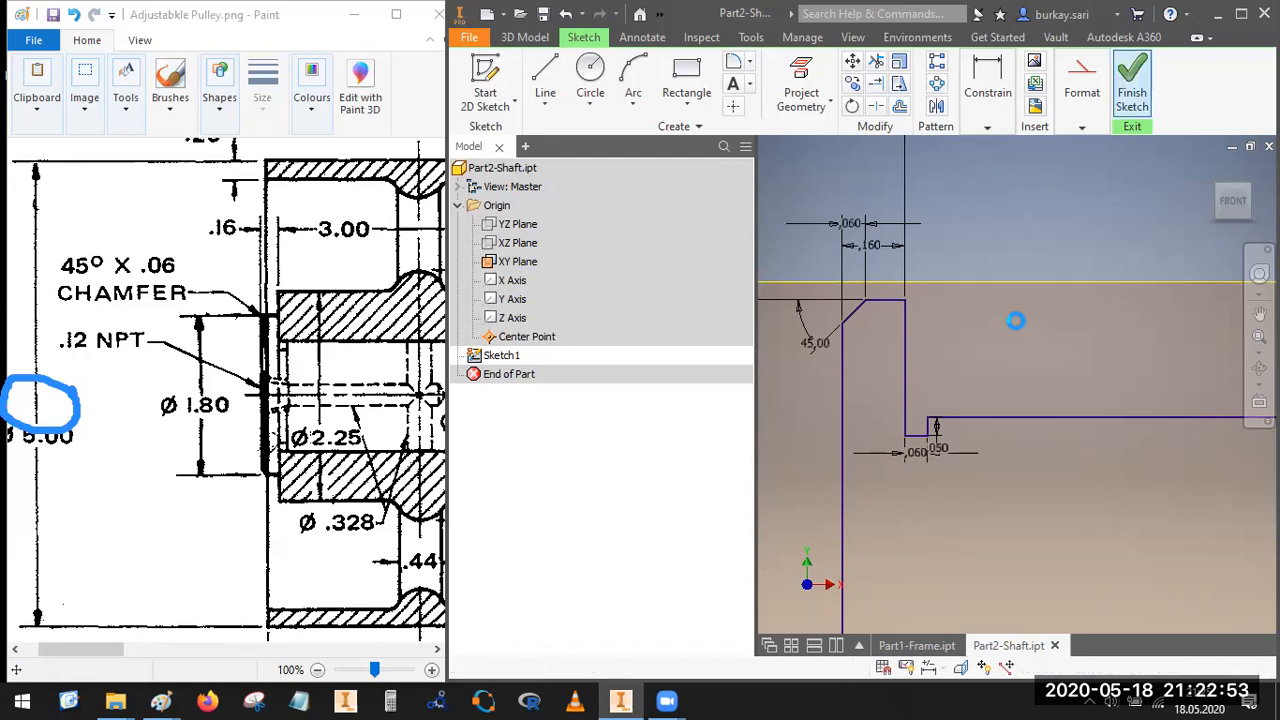
# Step: Finish the shaft's half-profile sketch
pyautogui.scroll(-3, 1000, 325)
pyautogui.scroll(-4, 891, 352)
pyautogui.press('s')
pyautogui.moveTo(1227, 346); pyautogui.dragTo(1012, 367, button='middle')
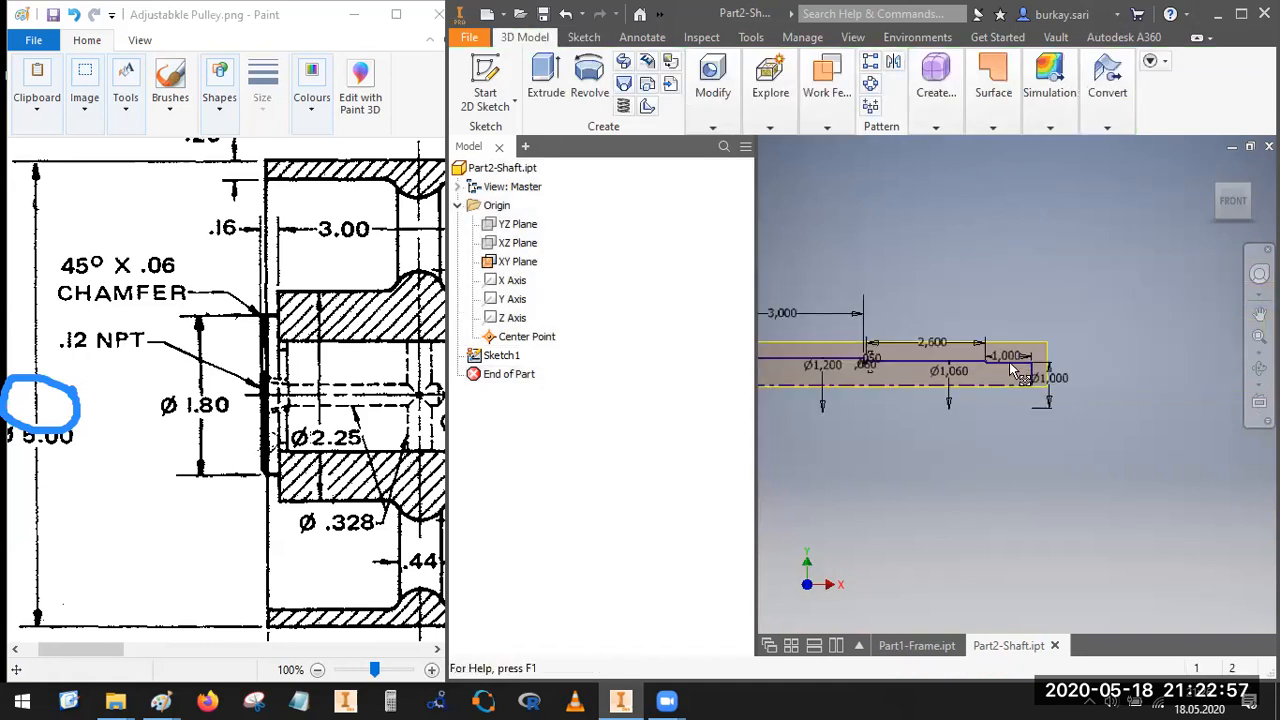
# Step: Mark the shaft's Ø1.00 end section in the sketch and the Ø.328 axial and cross holes on the drawing
pyautogui.moveTo(1050, 348)
pyautogui.mouseDown()
pyautogui.moveTo(1015, 352)
pyautogui.moveTo(1099, 378)
pyautogui.moveTo(968, 360)
pyautogui.moveTo(980, 406)
pyautogui.mouseUp()
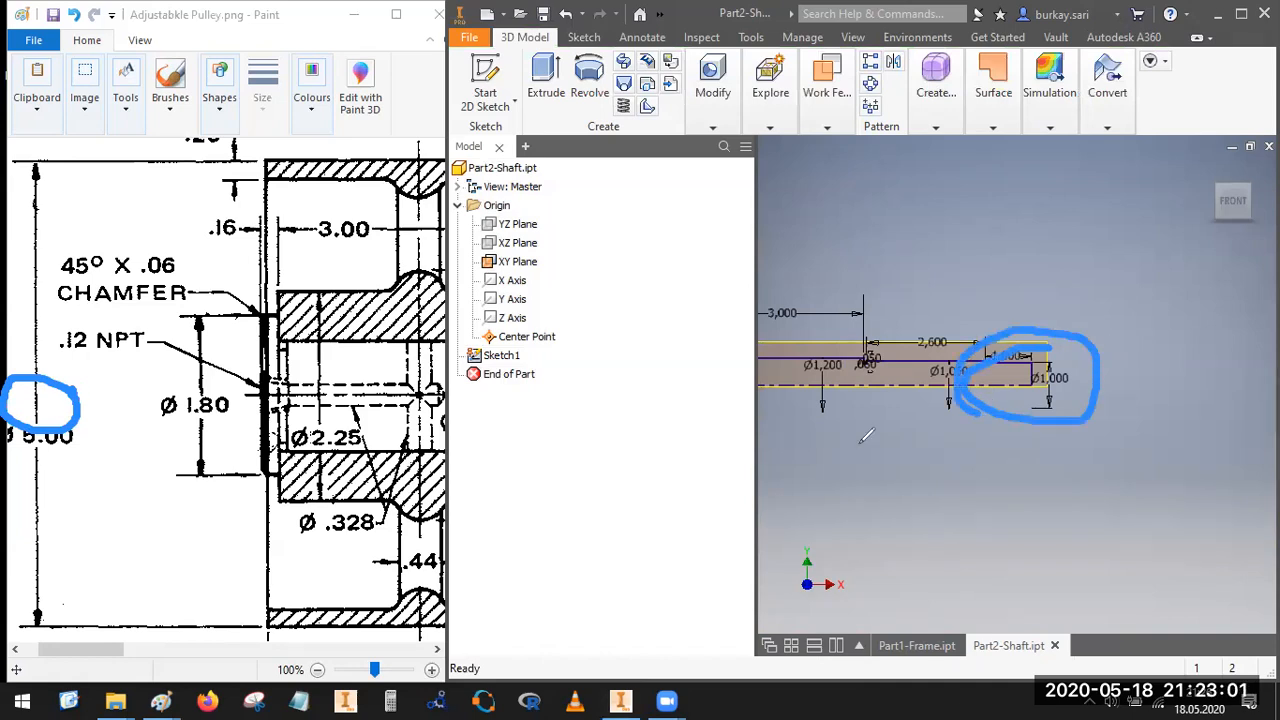
pyautogui.moveTo(362, 376)
pyautogui.mouseDown()
pyautogui.moveTo(325, 368)
pyautogui.moveTo(236, 405)
pyautogui.moveTo(412, 428)
pyautogui.moveTo(355, 376)
pyautogui.mouseUp()
pyautogui.moveTo(398, 329); pyautogui.dragTo(389, 453)
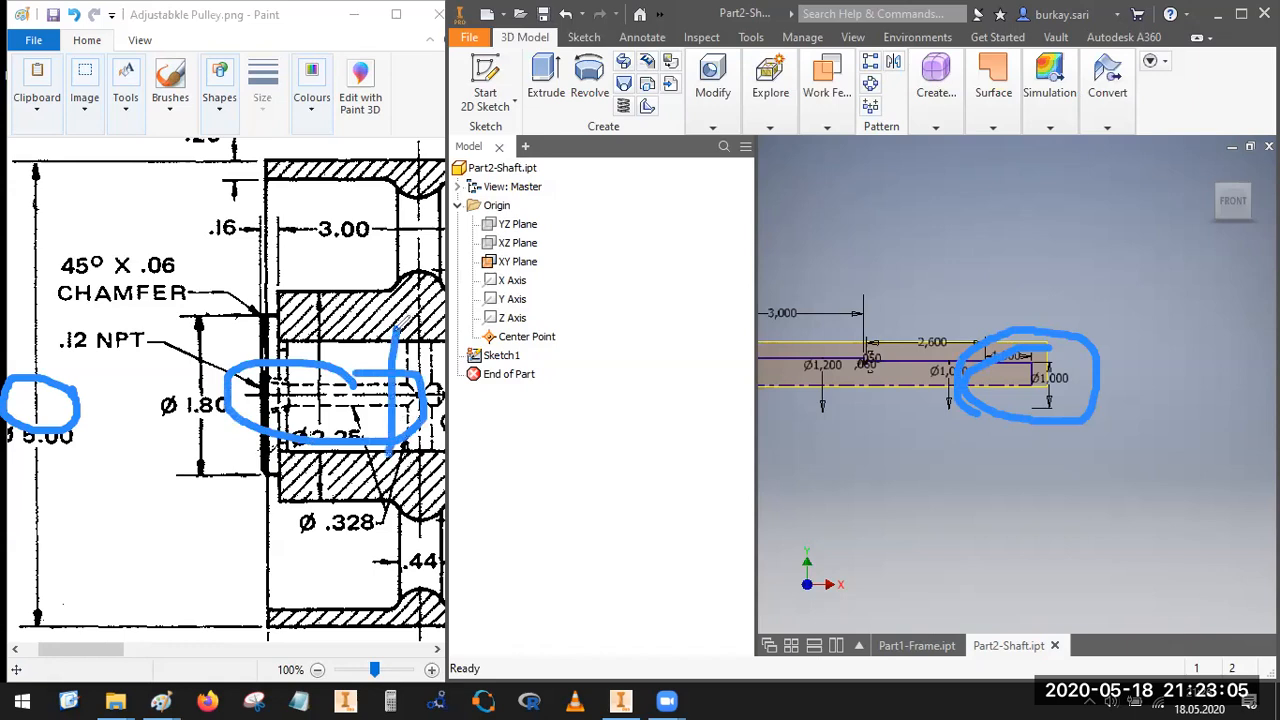
# Step: Circle the Ø.328 hole callout on the pulley drawing and clear the marking
pyautogui.moveTo(397, 322)
pyautogui.mouseDown()
pyautogui.moveTo(429, 332)
pyautogui.moveTo(431, 444)
pyautogui.moveTo(382, 442)
pyautogui.moveTo(378, 378)
pyautogui.mouseUp()
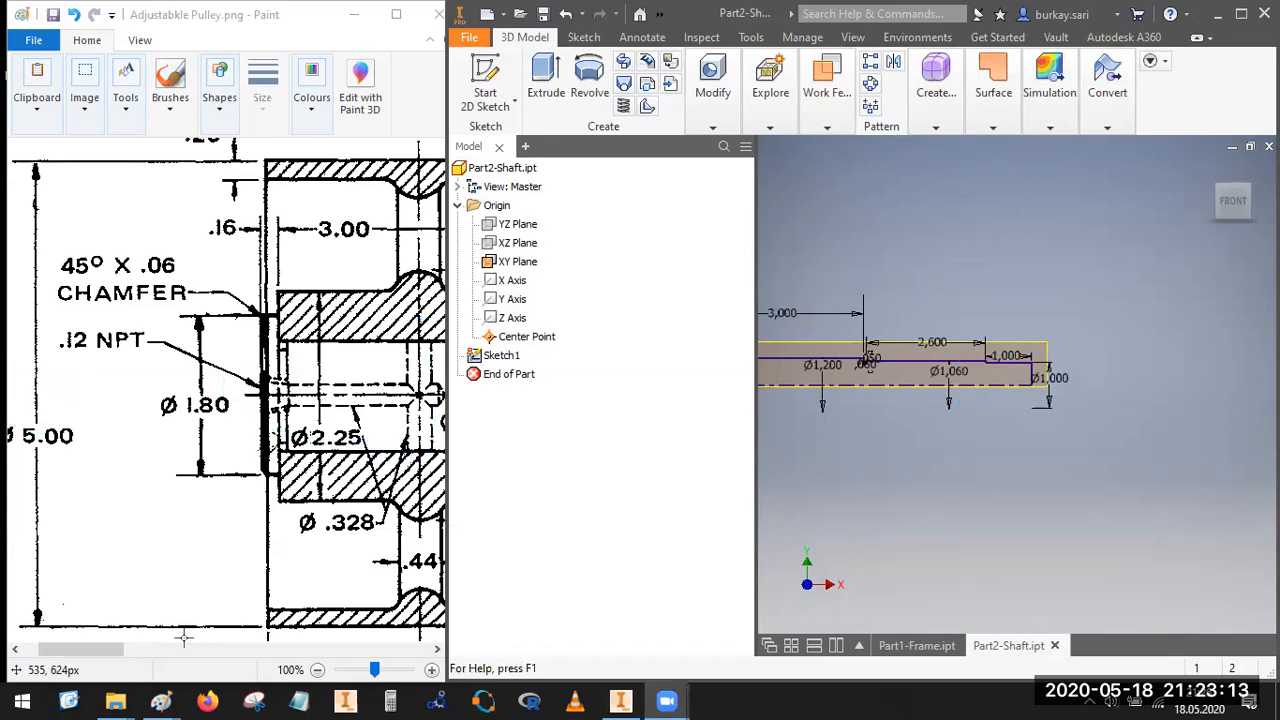
pyautogui.moveTo(98, 650); pyautogui.dragTo(120, 650)
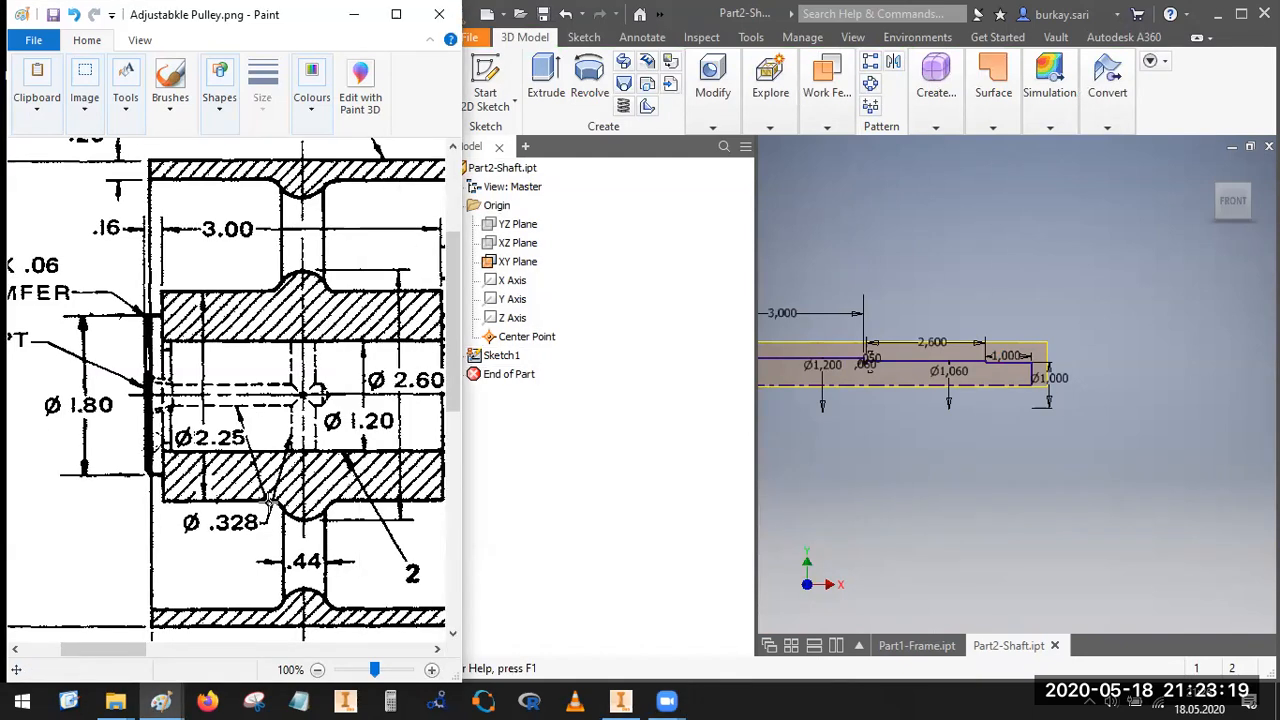
pyautogui.moveTo(270, 502)
pyautogui.mouseDown()
pyautogui.moveTo(195, 490)
pyautogui.moveTo(180, 535)
pyautogui.moveTo(208, 547)
pyautogui.moveTo(272, 505)
pyautogui.moveTo(205, 486)
pyautogui.moveTo(172, 525)
pyautogui.moveTo(250, 545)
pyautogui.mouseUp()
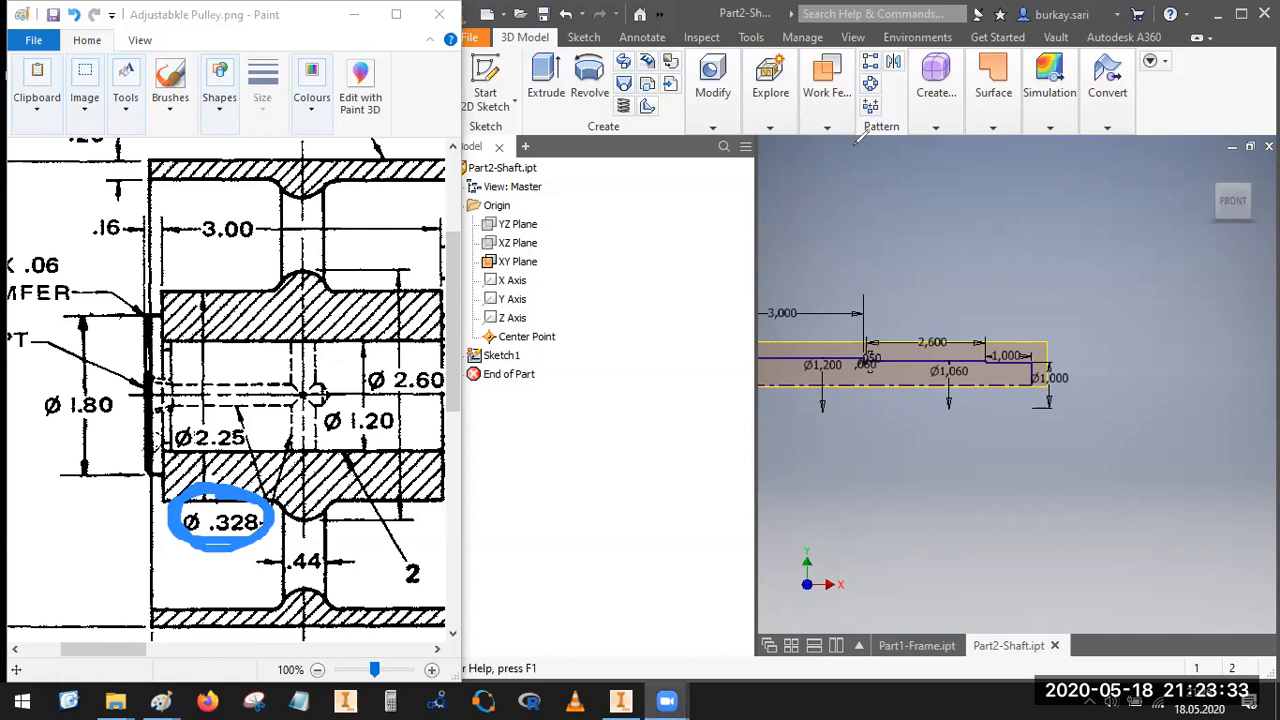
pyautogui.hotkey('ctrl', 'z')
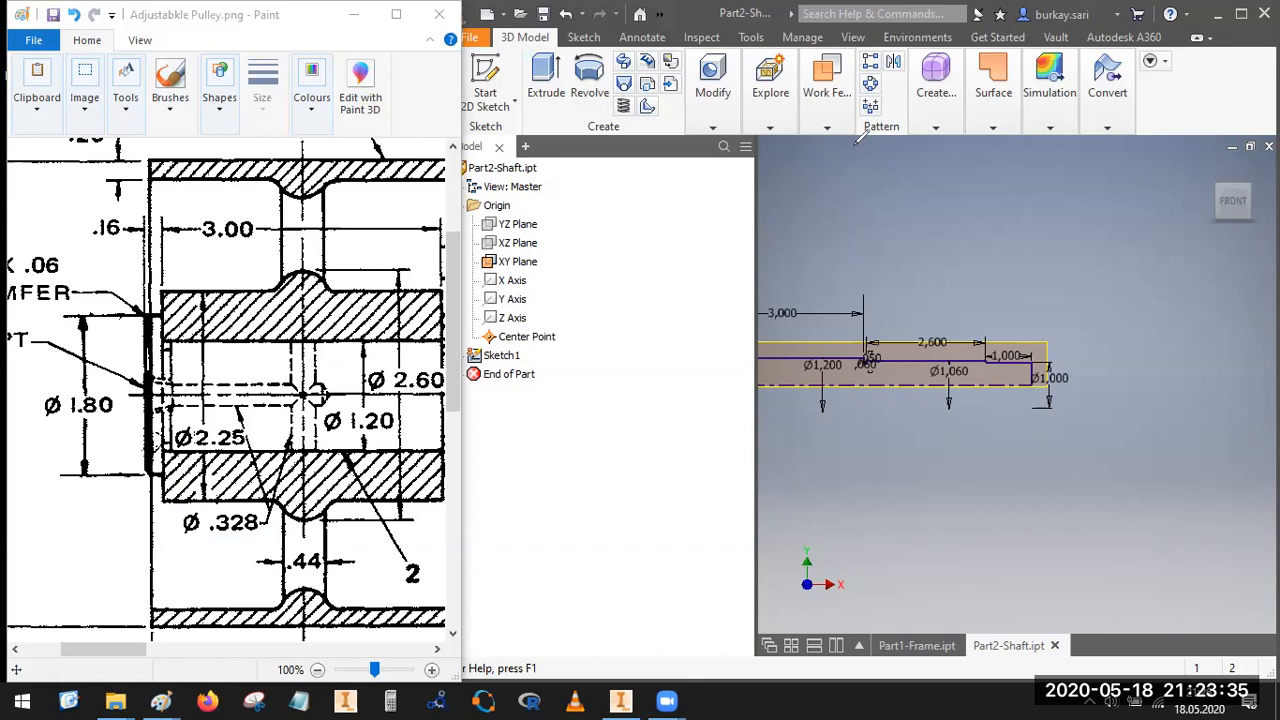
# Step: Mark the pulley's 3.20 overall width and its left half on the drawing, and clear the markings
pyautogui.keyDown('ctrl'); pyautogui.scroll(-2, 255, 360); pyautogui.keyUp('ctrl')
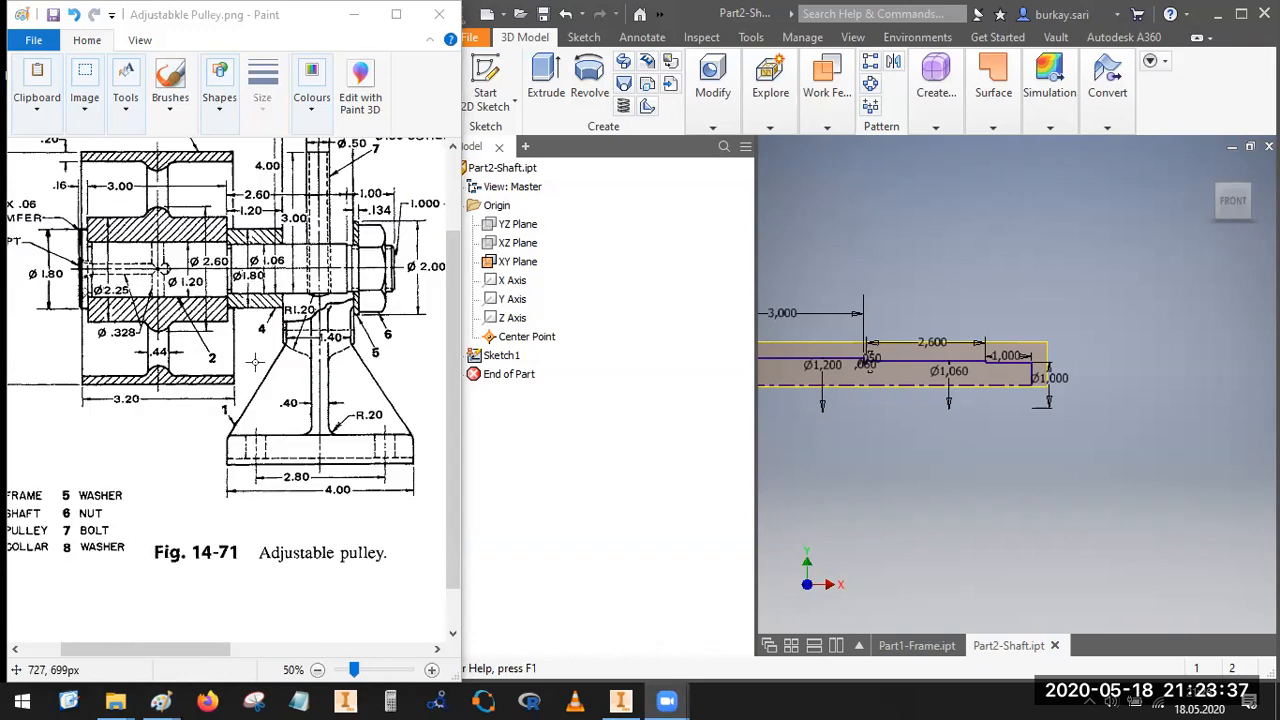
pyautogui.scroll(1, 175, 425)
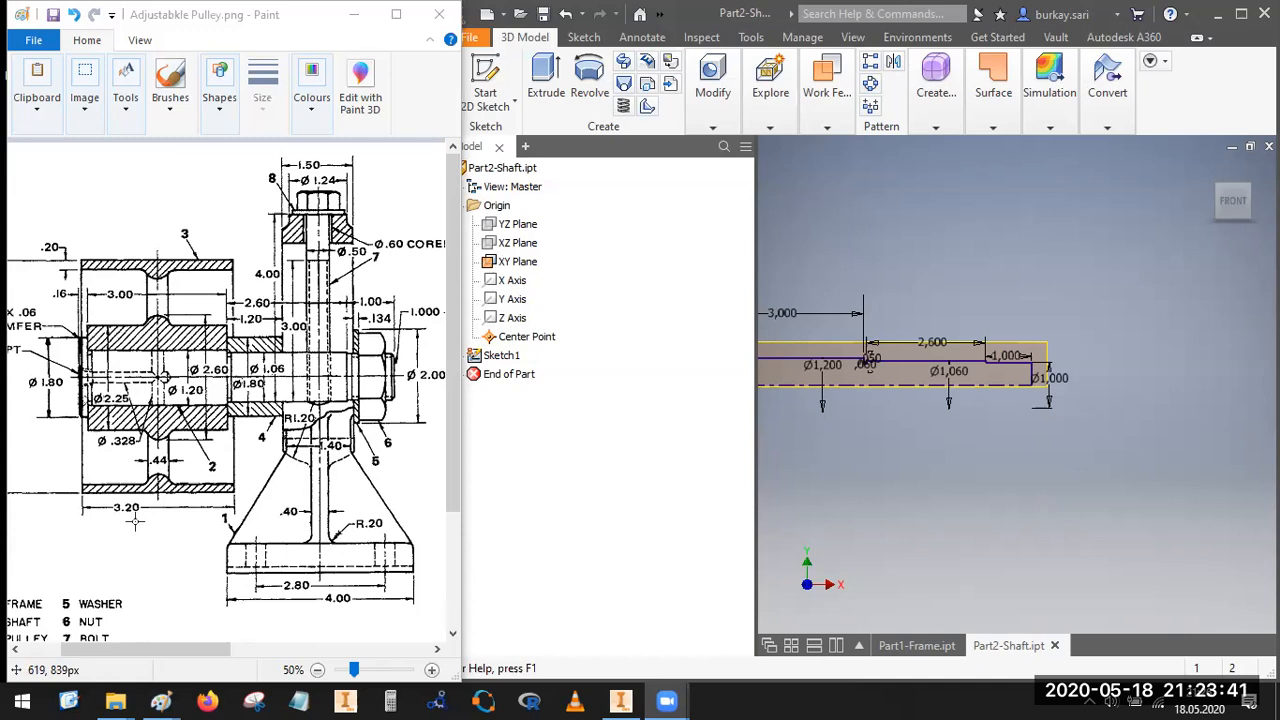
pyautogui.moveTo(140, 496)
pyautogui.mouseDown()
pyautogui.moveTo(98, 508)
pyautogui.moveTo(150, 521)
pyautogui.moveTo(145, 492)
pyautogui.mouseUp()
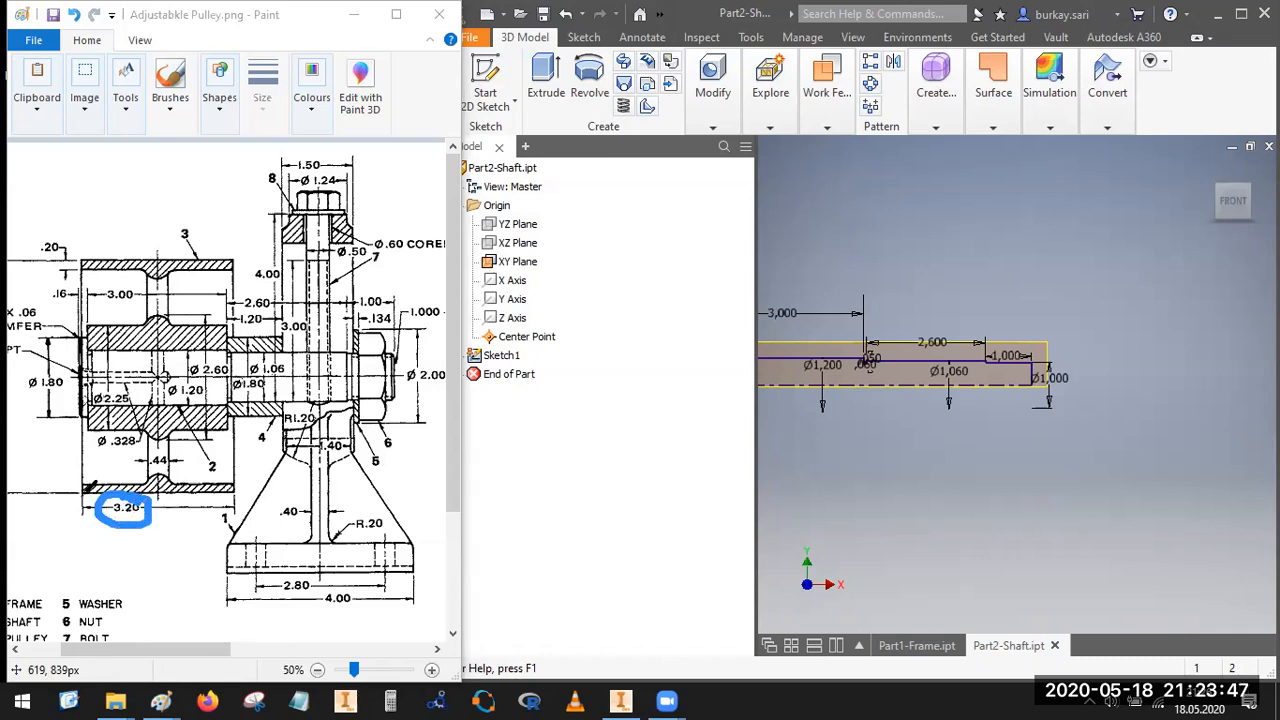
pyautogui.moveTo(80, 485)
pyautogui.mouseDown()
pyautogui.moveTo(140, 510)
pyautogui.moveTo(160, 486)
pyautogui.mouseUp()
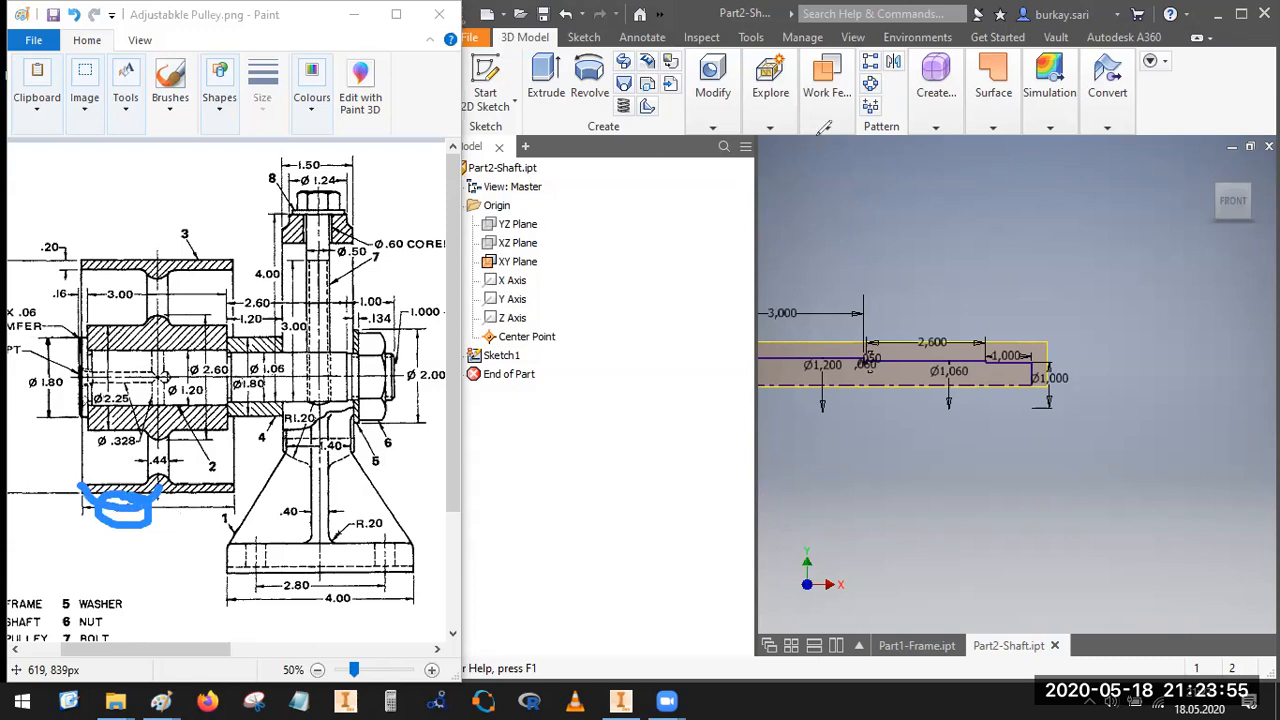
pyautogui.click(880, 147)
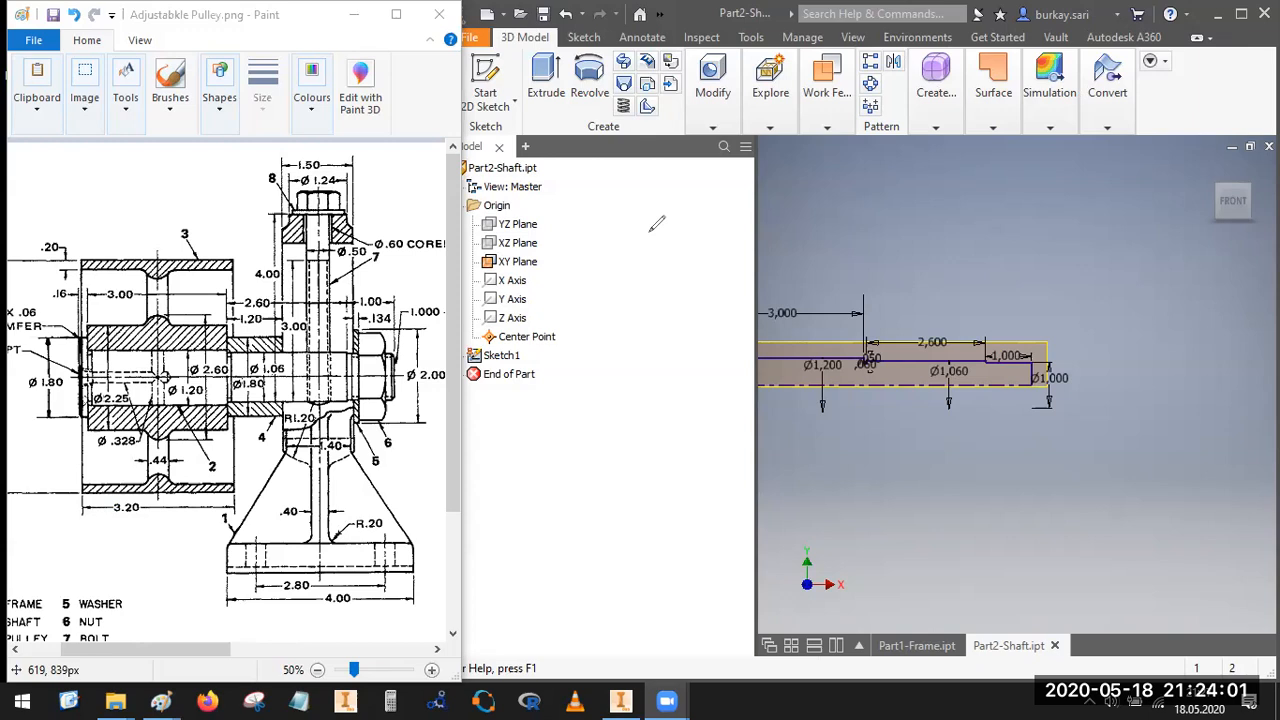
# Step: Mark the shaft's upper edge, the cross hole's vertical axis and the Ø.328 callout on the enlarged drawing, and clear the markings
pyautogui.keyDown('ctrl'); pyautogui.scroll(2, 97, 429); pyautogui.keyUp('ctrl')
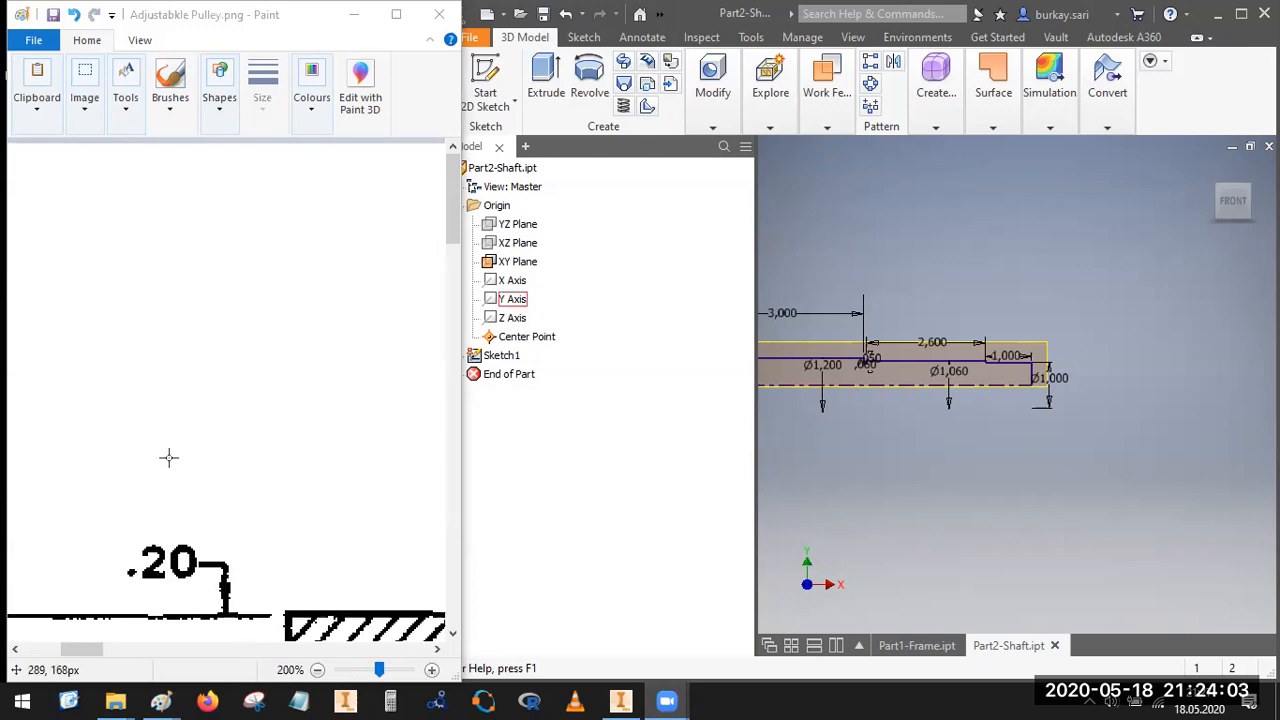
pyautogui.scroll(-4, 229, 484)
pyautogui.scroll(-1, 229, 484)
pyautogui.keyDown('ctrl'); pyautogui.scroll(-1, 250, 440); pyautogui.keyUp('ctrl')
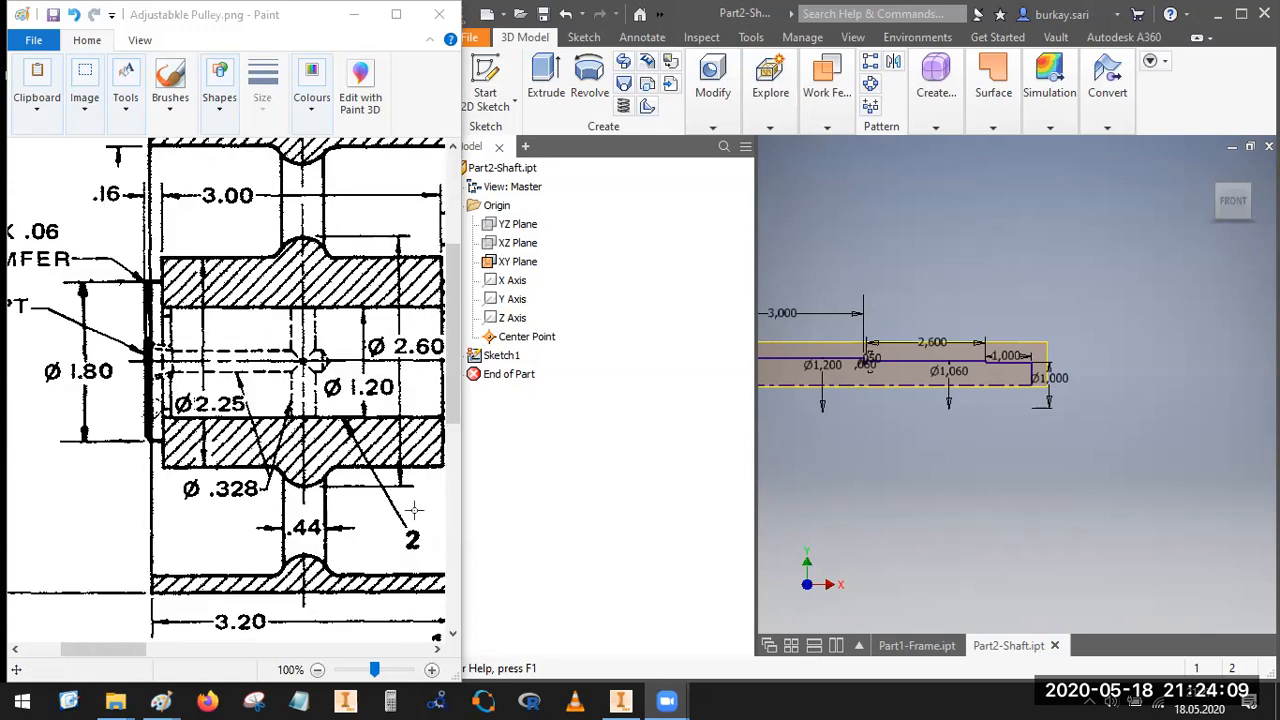
pyautogui.moveTo(444, 307); pyautogui.dragTo(150, 307)
pyautogui.moveTo(302, 220); pyautogui.dragTo(303, 500)
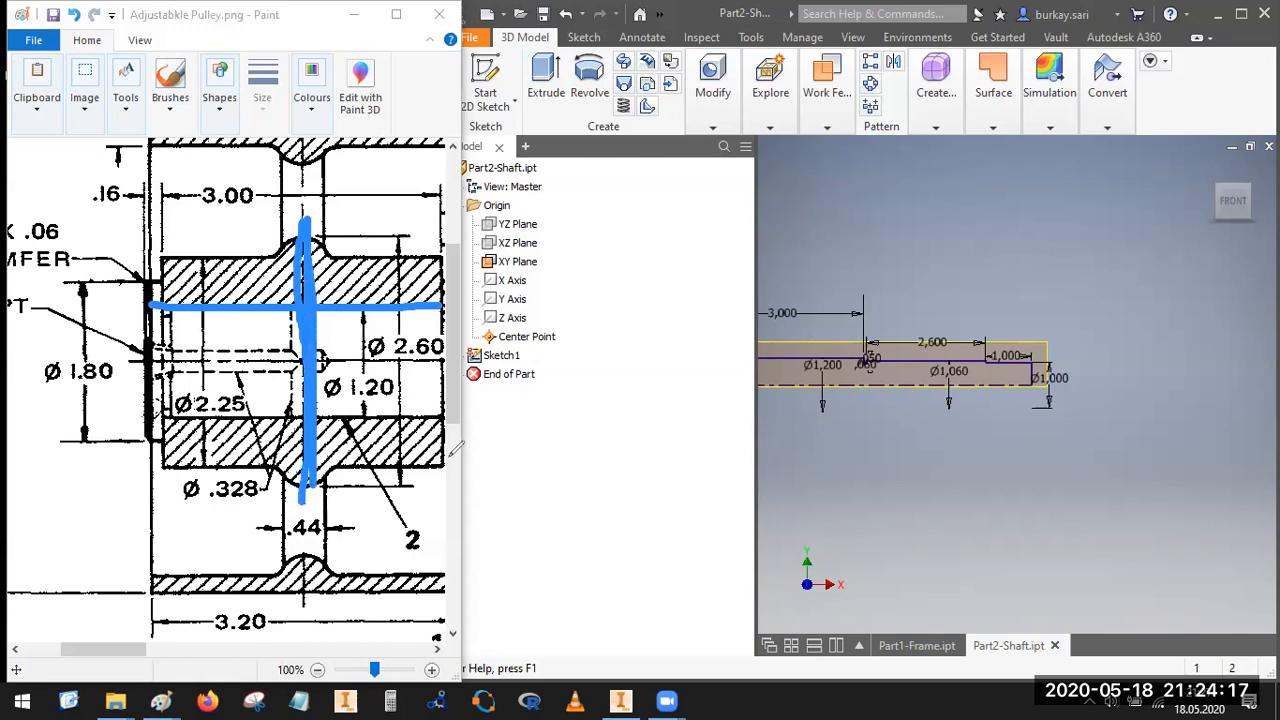
pyautogui.moveTo(266, 473)
pyautogui.mouseDown()
pyautogui.moveTo(198, 466)
pyautogui.moveTo(158, 482)
pyautogui.moveTo(195, 508)
pyautogui.moveTo(265, 473)
pyautogui.mouseUp()
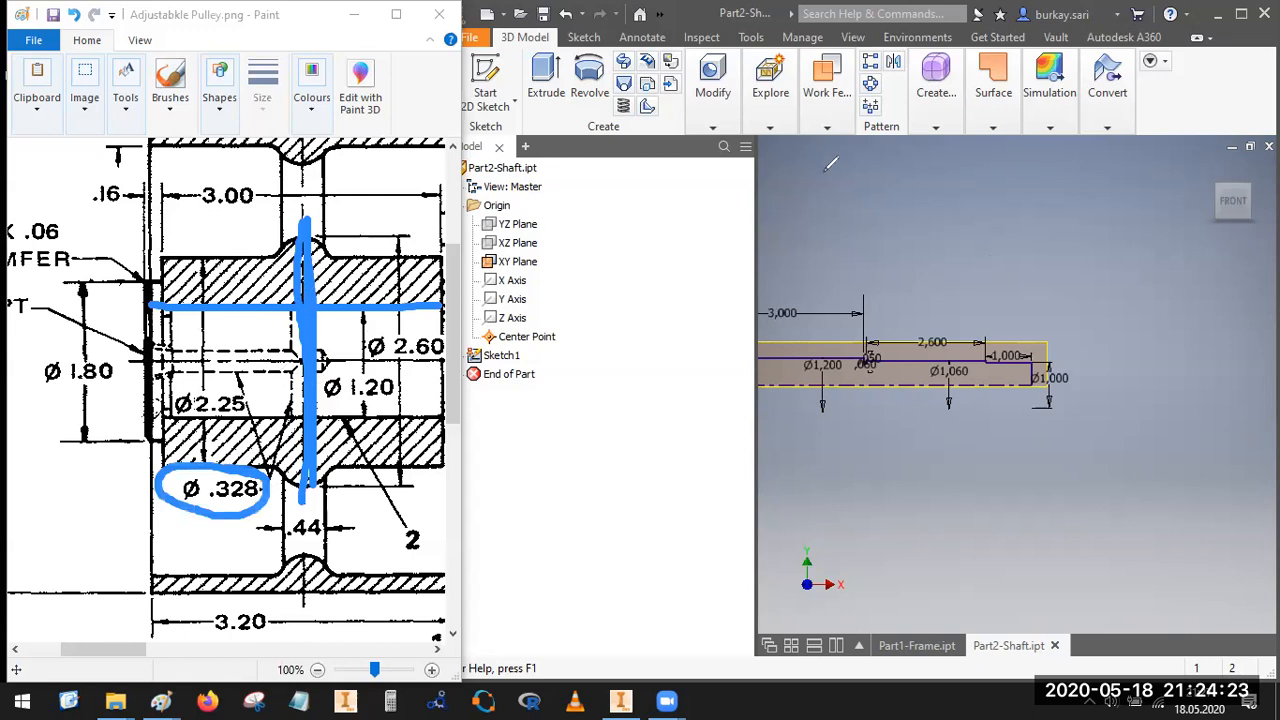
pyautogui.click(848, 136)
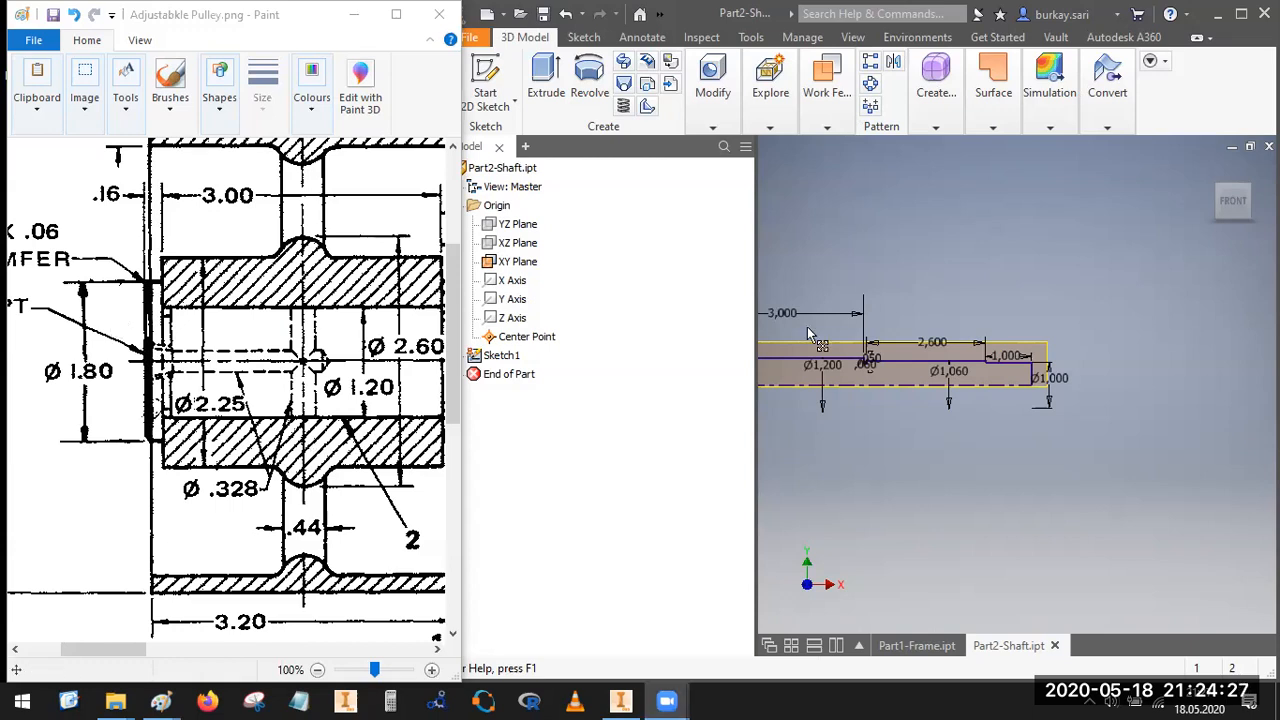
# Step: Return to the shaft model and reopen its half-profile sketch for editing
pyautogui.click(961, 238)
pyautogui.moveTo(967, 313); pyautogui.dragTo(1118, 286, button='middle')
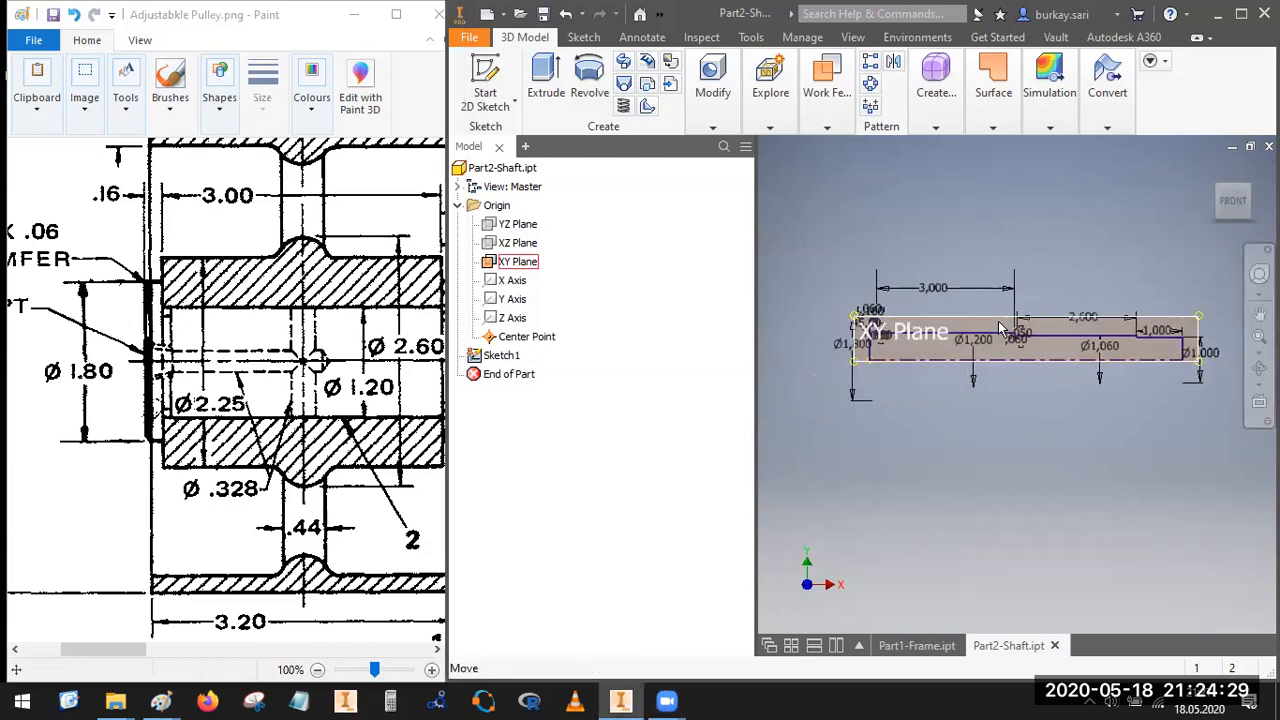
pyautogui.scroll(-3, 997, 317)
pyautogui.click(552, 95)
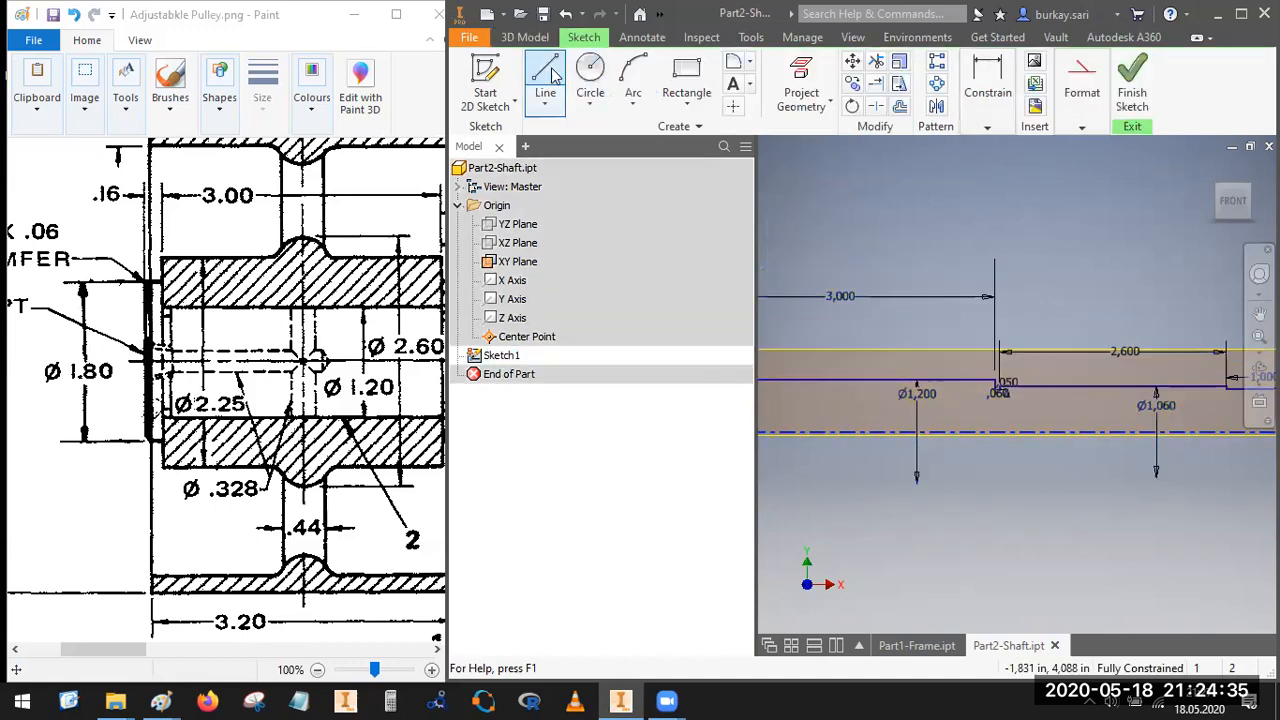
# Step: Draw a vertical centerline about 1.085 in long from the midpoint of the Ø1.200 section's top edge down across the shaft axis
pyautogui.click(552, 72)
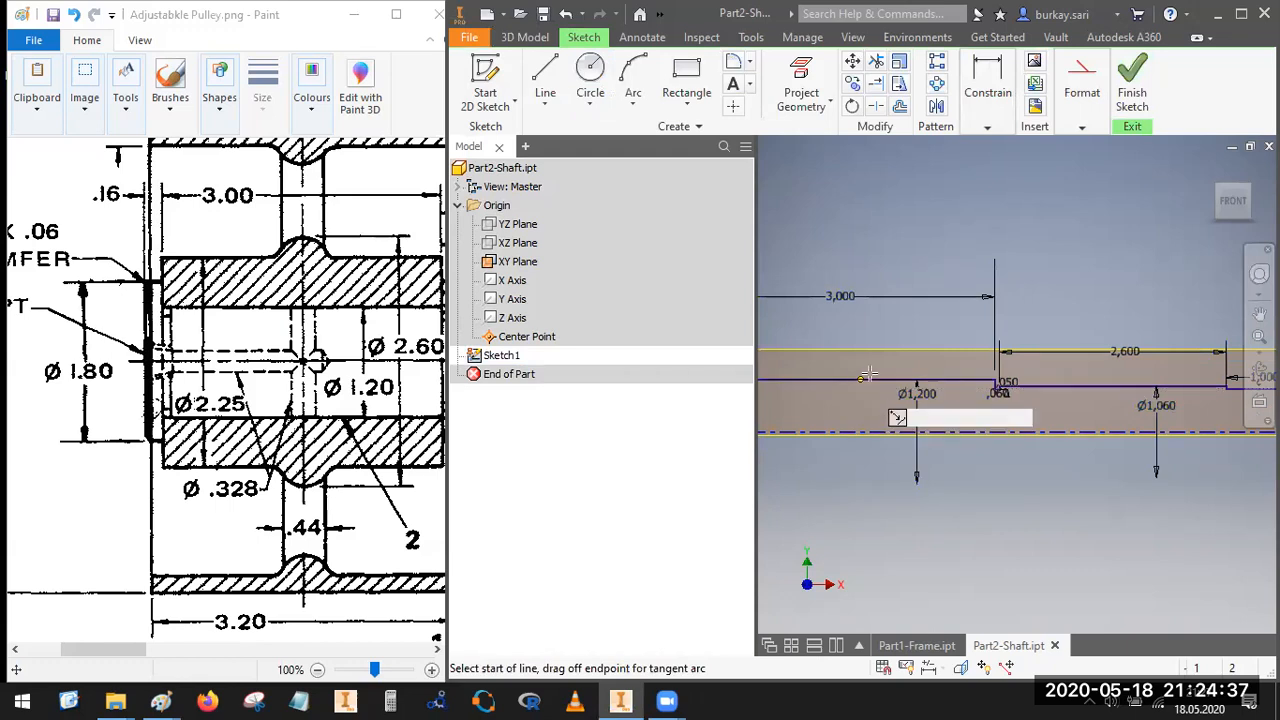
pyautogui.scroll(-3, 850, 402)
pyautogui.moveTo(868, 399); pyautogui.dragTo(1049, 379, button='middle')
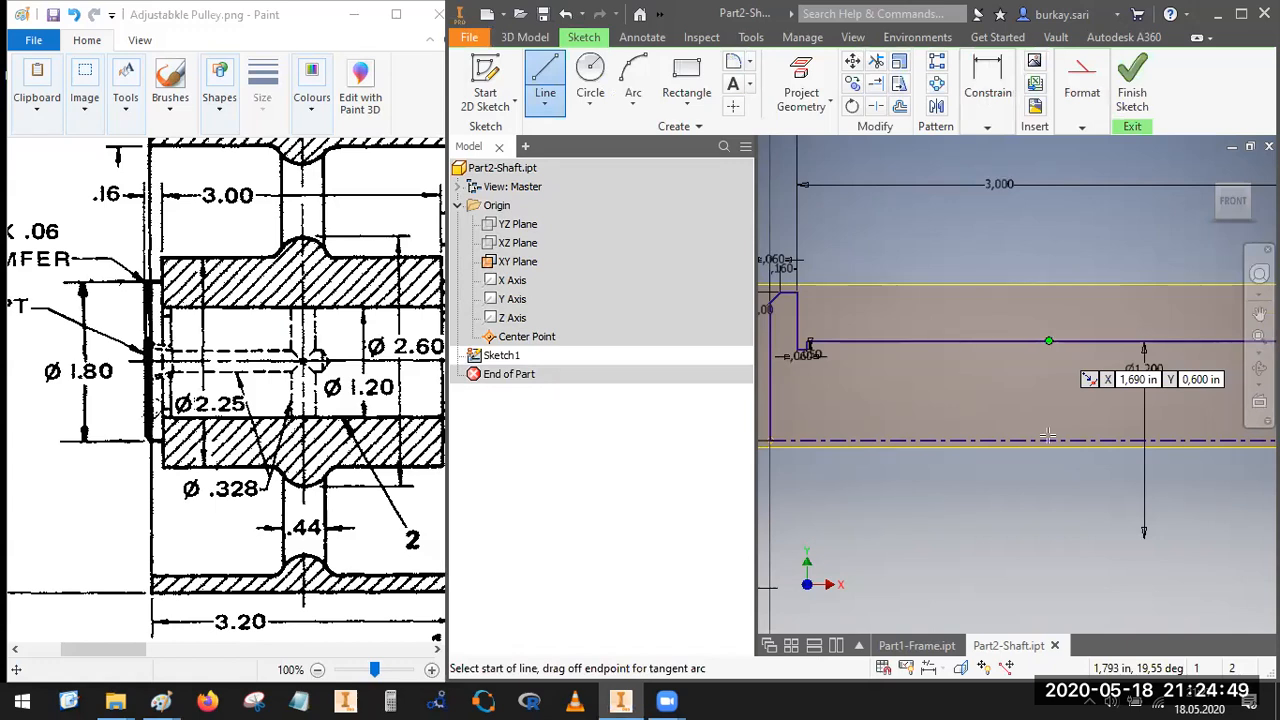
pyautogui.click(1048, 341)
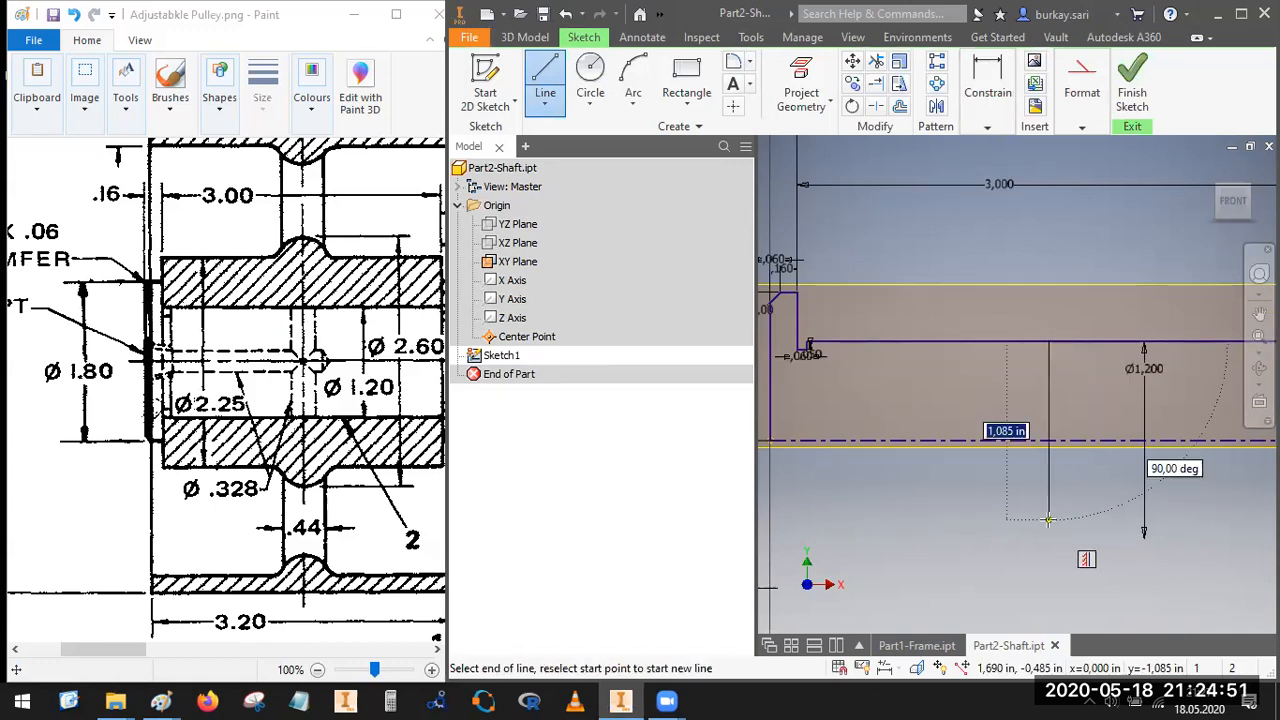
pyautogui.click(1048, 519)
pyautogui.press('Escape')
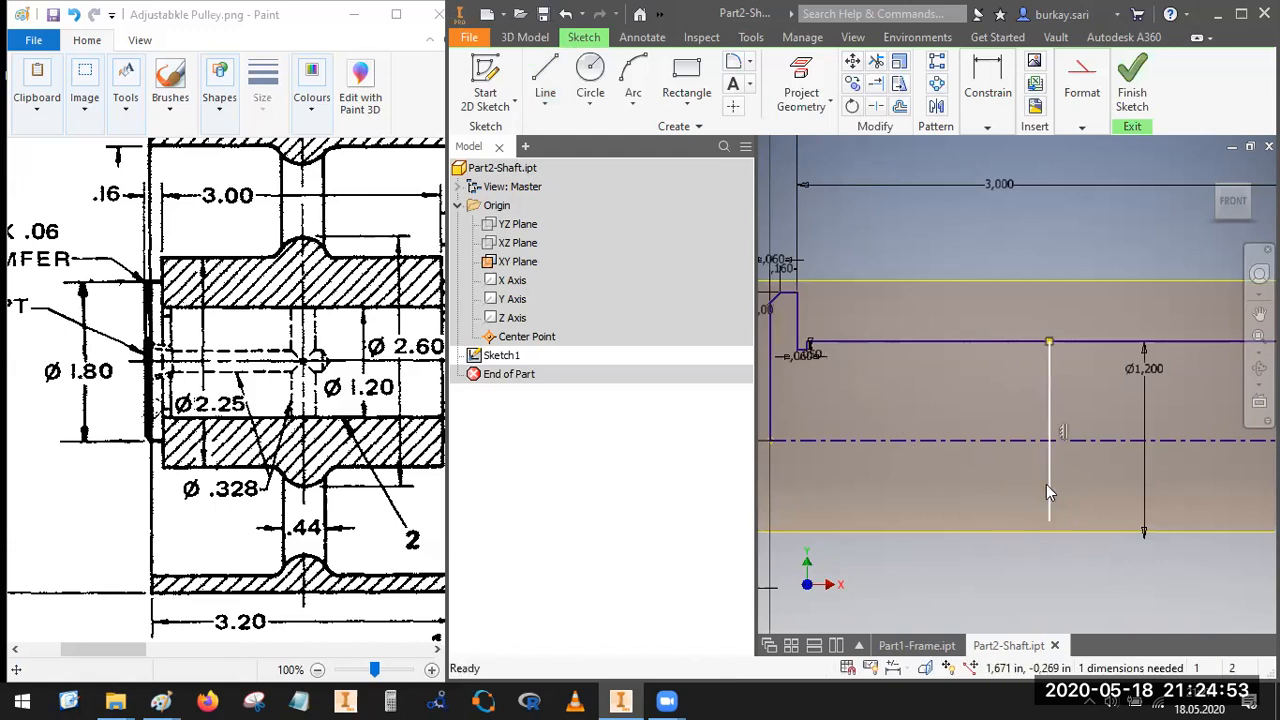
pyautogui.rightClick(1046, 490)
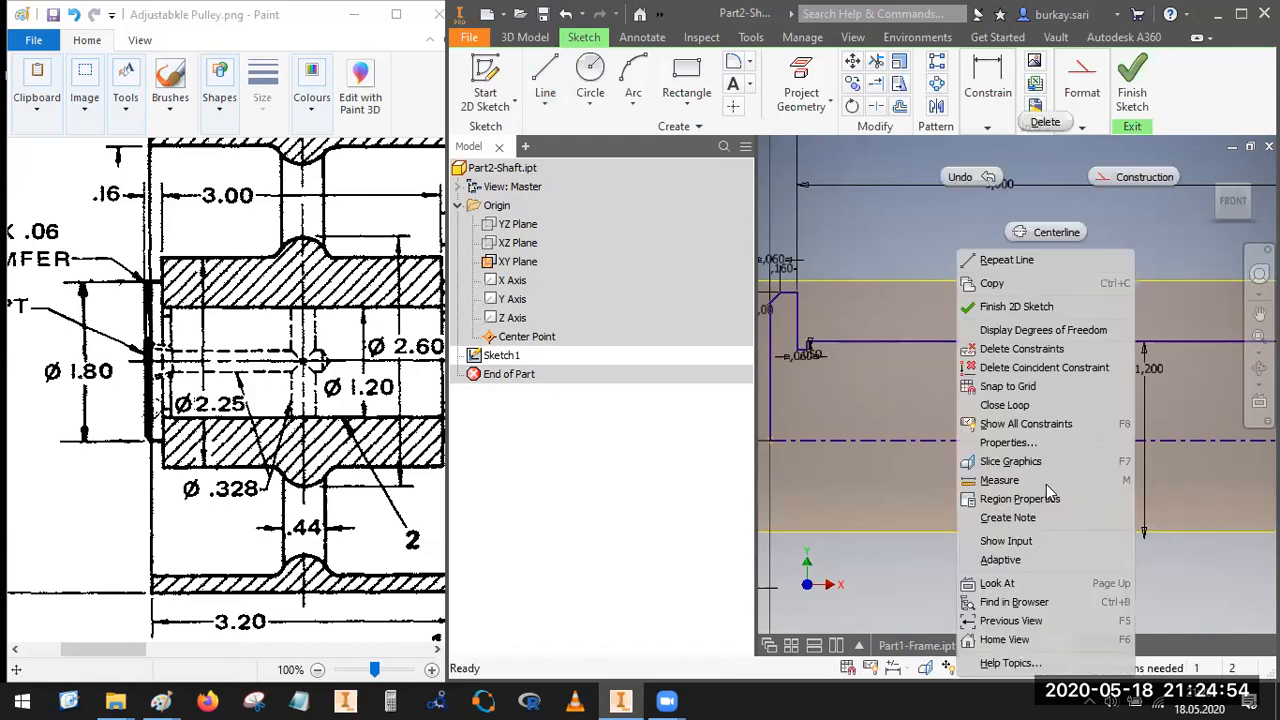
pyautogui.click(1044, 233)
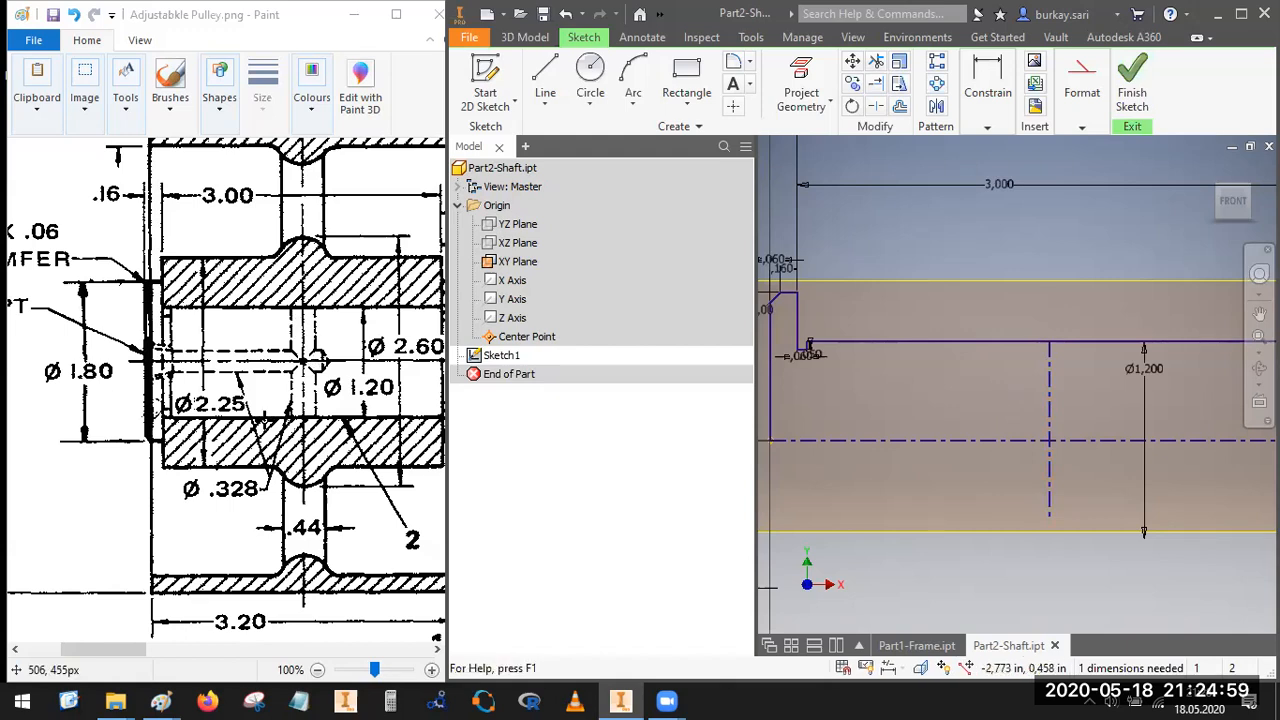
# Step: Draw a narrow rectangle on the head side of the vertical centerline from the Ø1.200 section's top edge, and stretch its bottom edge farther down
pyautogui.click(688, 78)
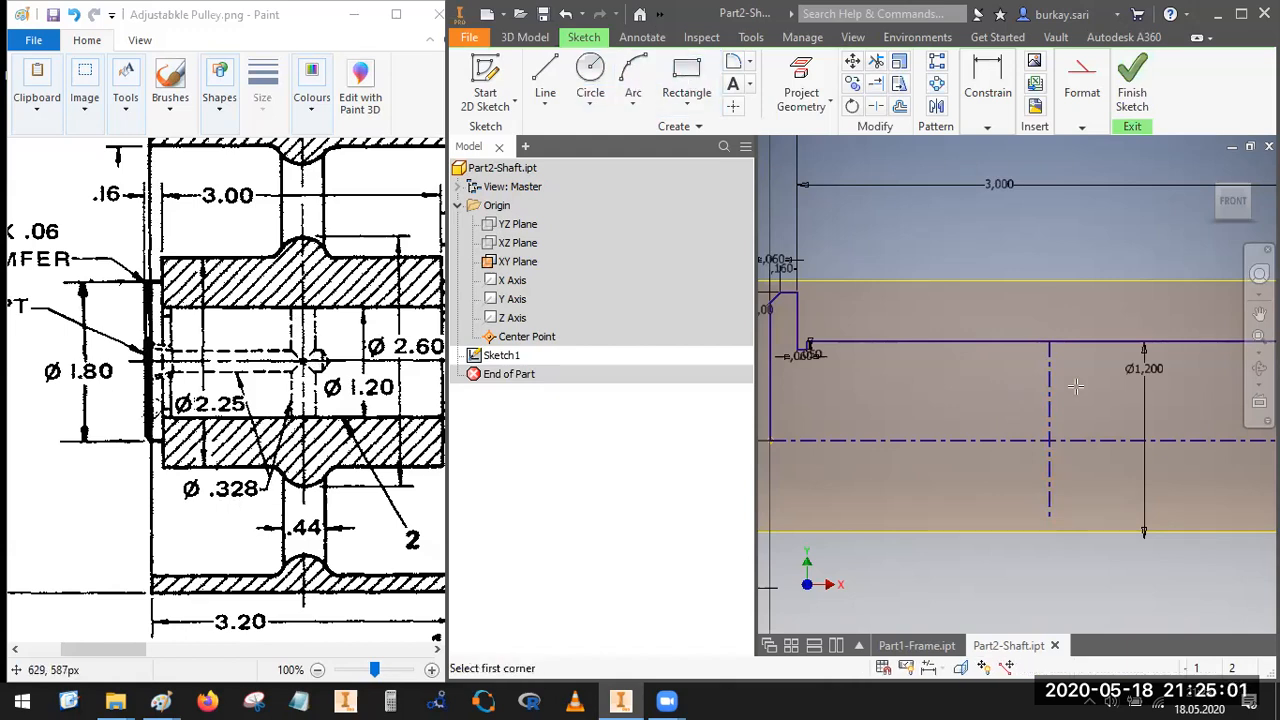
pyautogui.click(1049, 342)
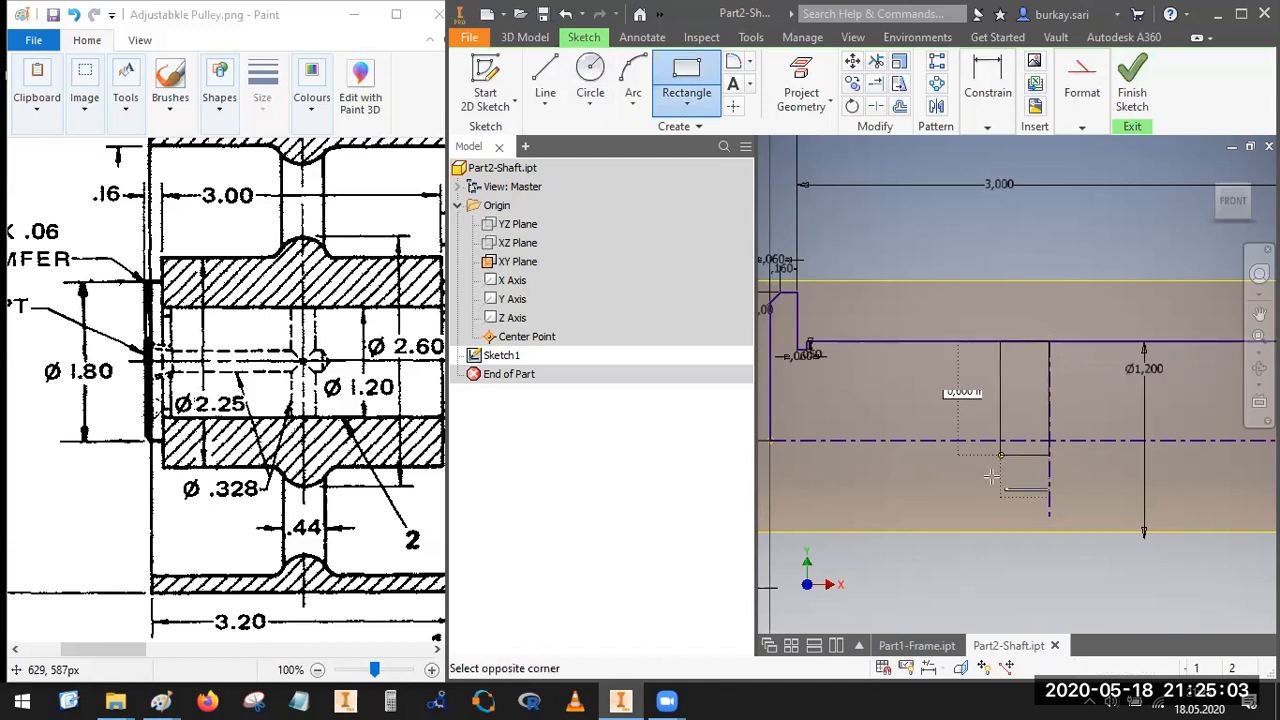
pyautogui.click(1005, 486)
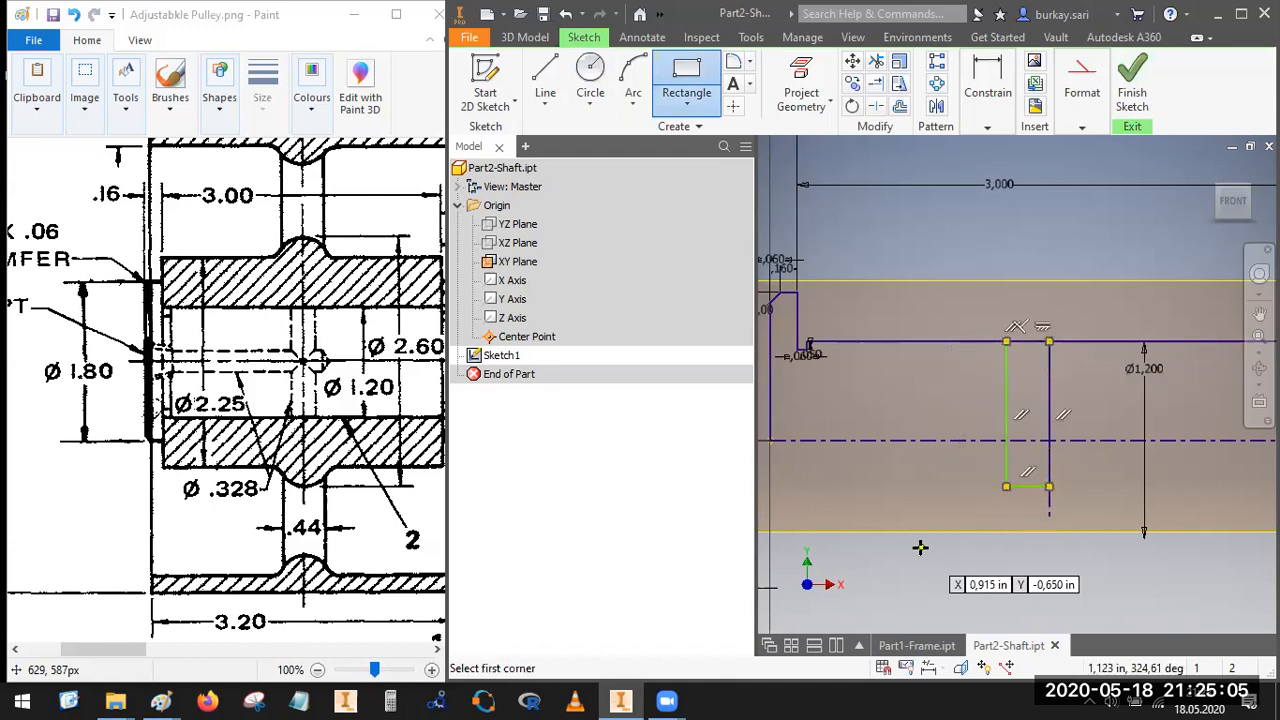
pyautogui.press('Escape')
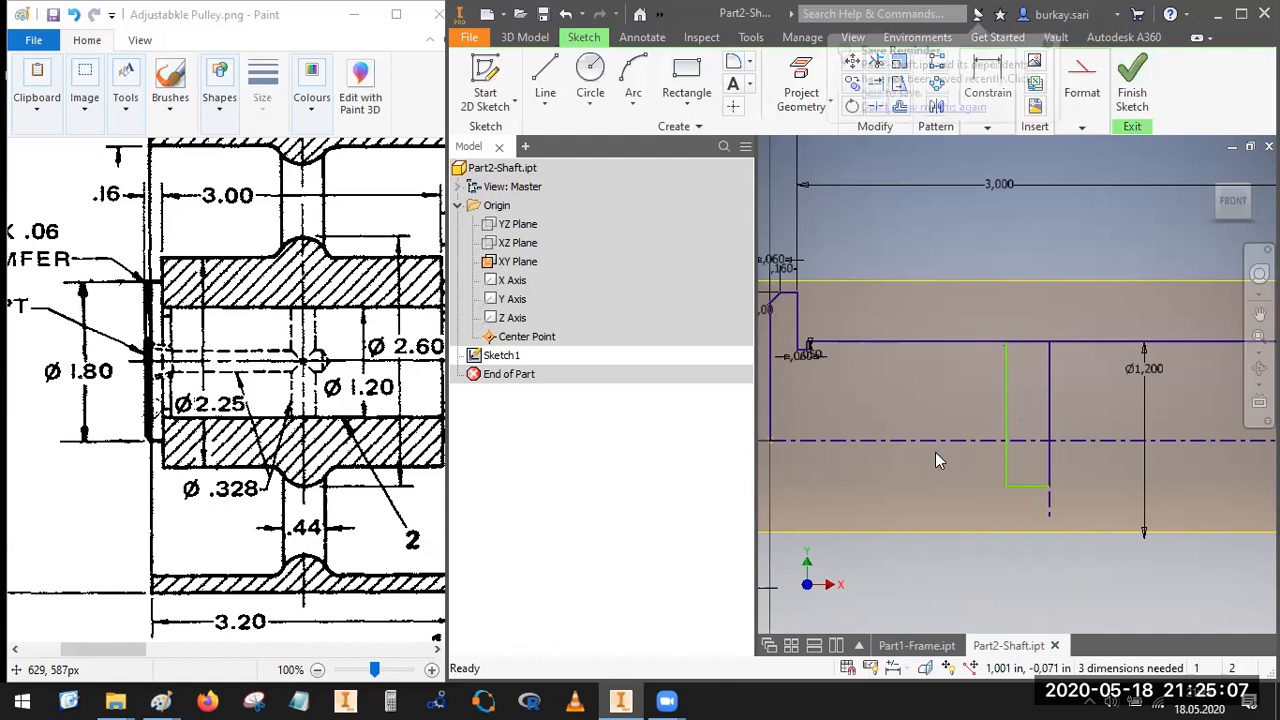
pyautogui.moveTo(1034, 486)
pyautogui.mouseDown()
pyautogui.moveTo(1030, 632)
pyautogui.moveTo(1014, 440)
pyautogui.mouseUp()
pyautogui.scroll(-5, 1010, 442)
pyautogui.scroll(3, 1010, 440)
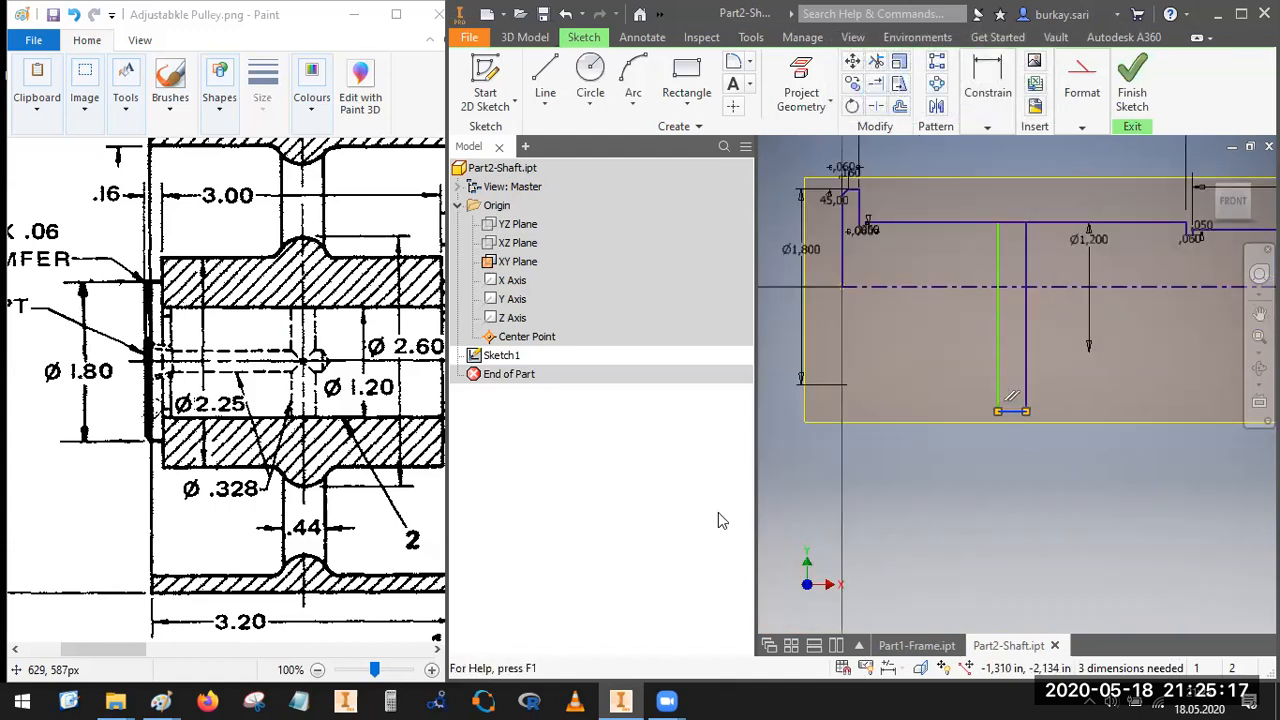
# Step: Circle the rectangle's upper end at the shaft's surface in the sketch and clear the marking
pyautogui.moveTo(1012, 190)
pyautogui.mouseDown()
pyautogui.moveTo(1061, 204)
pyautogui.moveTo(1017, 194)
pyautogui.moveTo(1034, 212)
pyautogui.mouseUp()
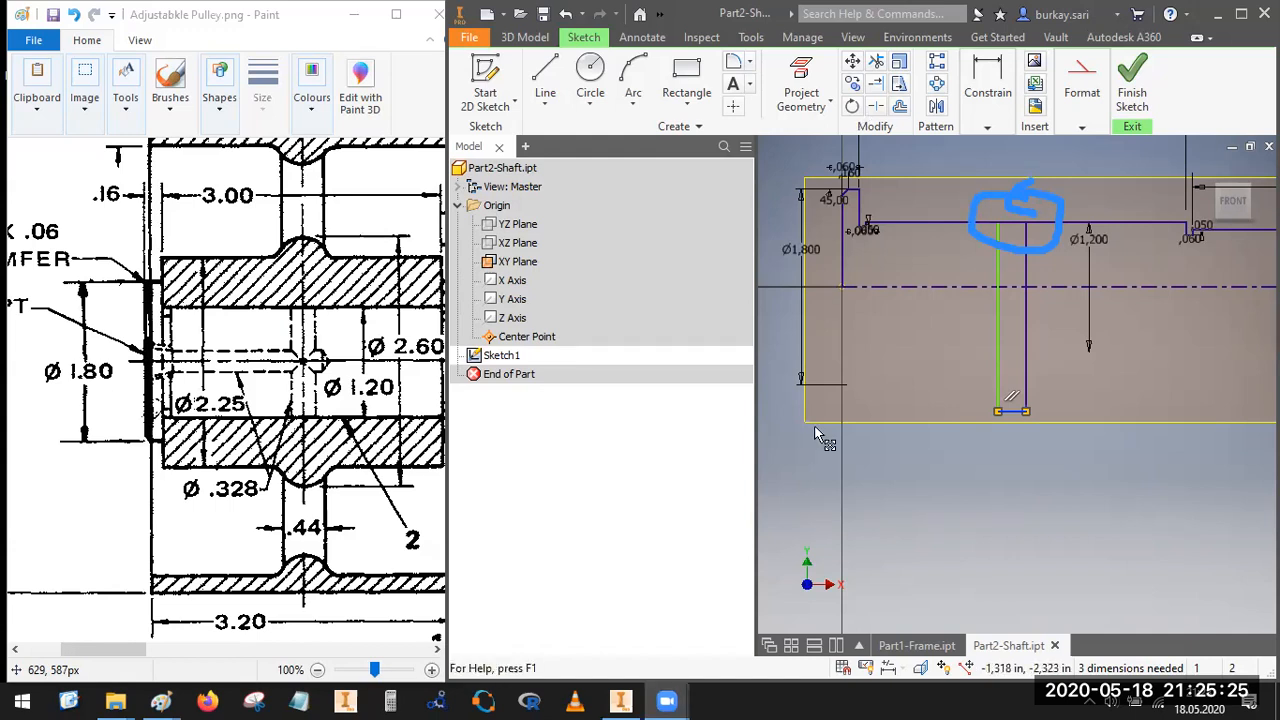
pyautogui.click(976, 257)
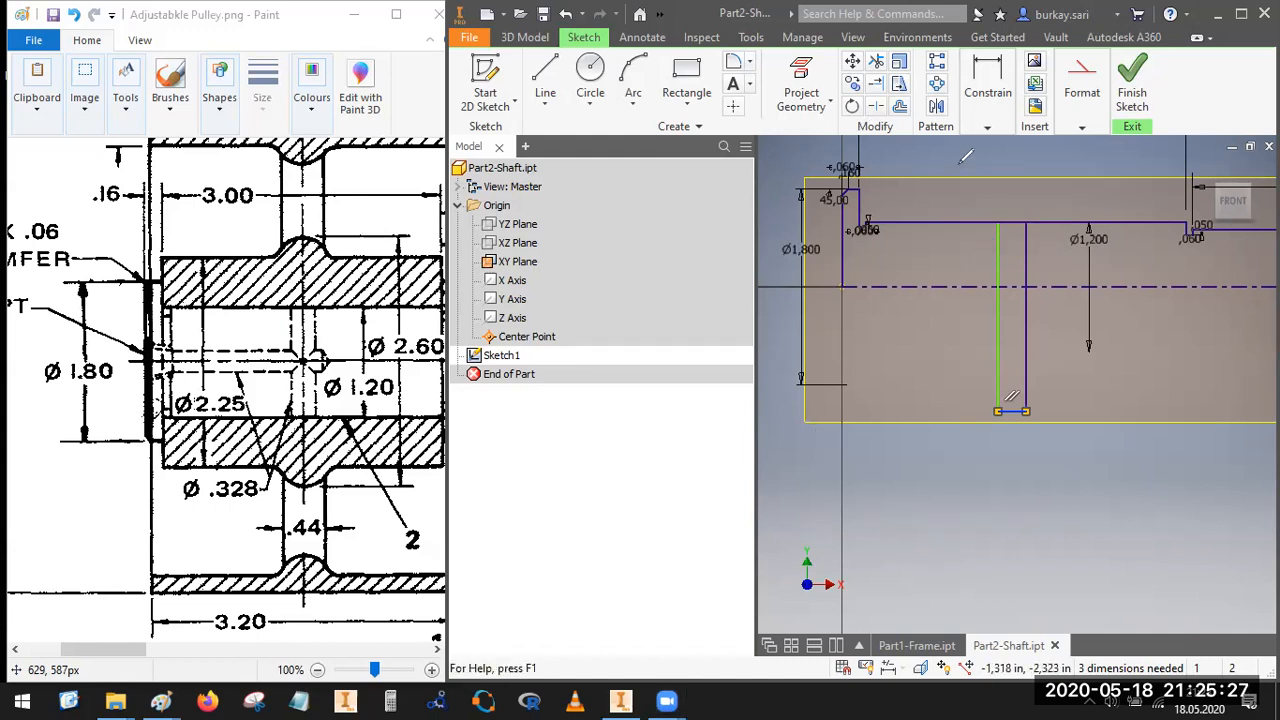
pyautogui.click(1014, 254)
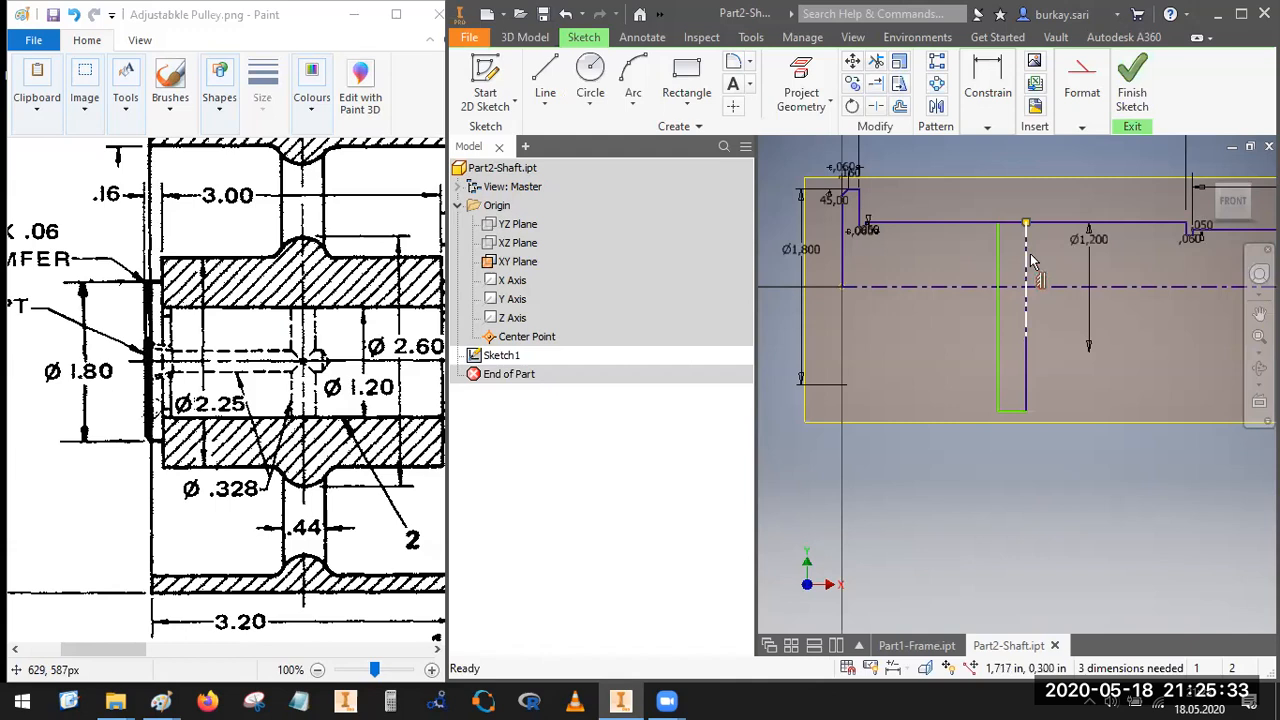
# Step: Dimension the narrow rectangle's bottom edge about the shaft axis as a 1.2 in diameter
pyautogui.click(1033, 262)
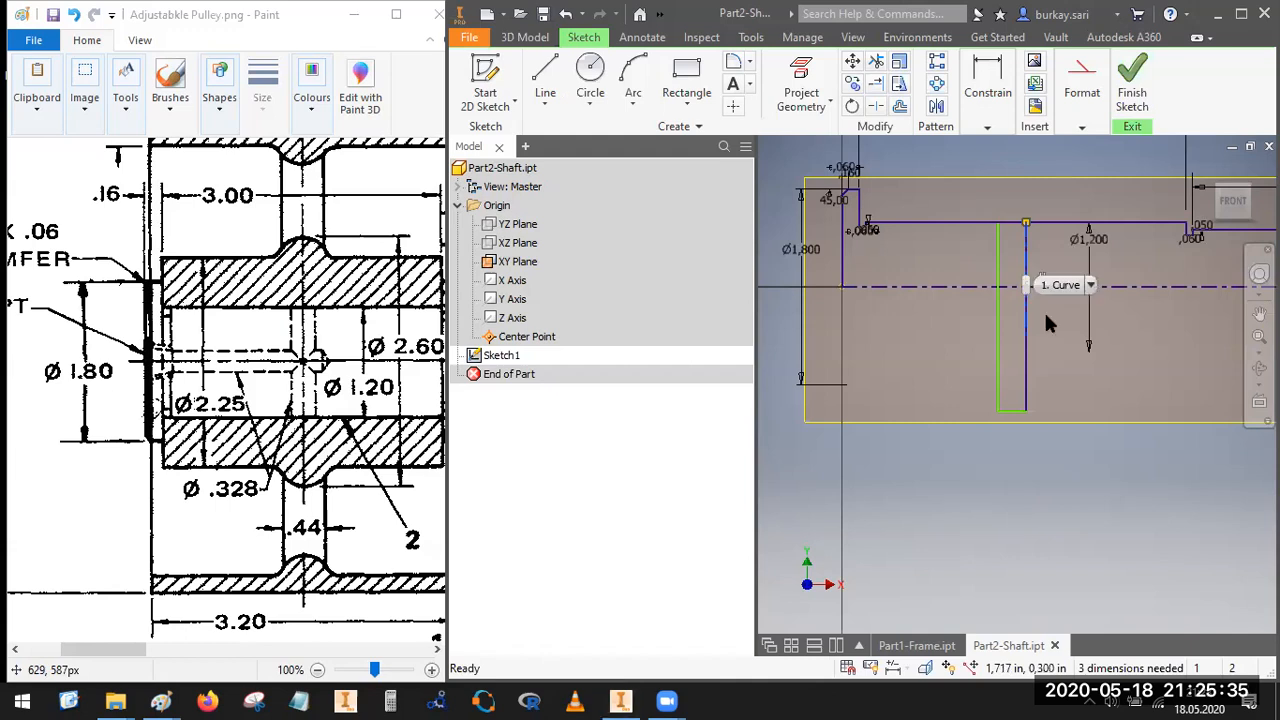
pyautogui.click(987, 127)
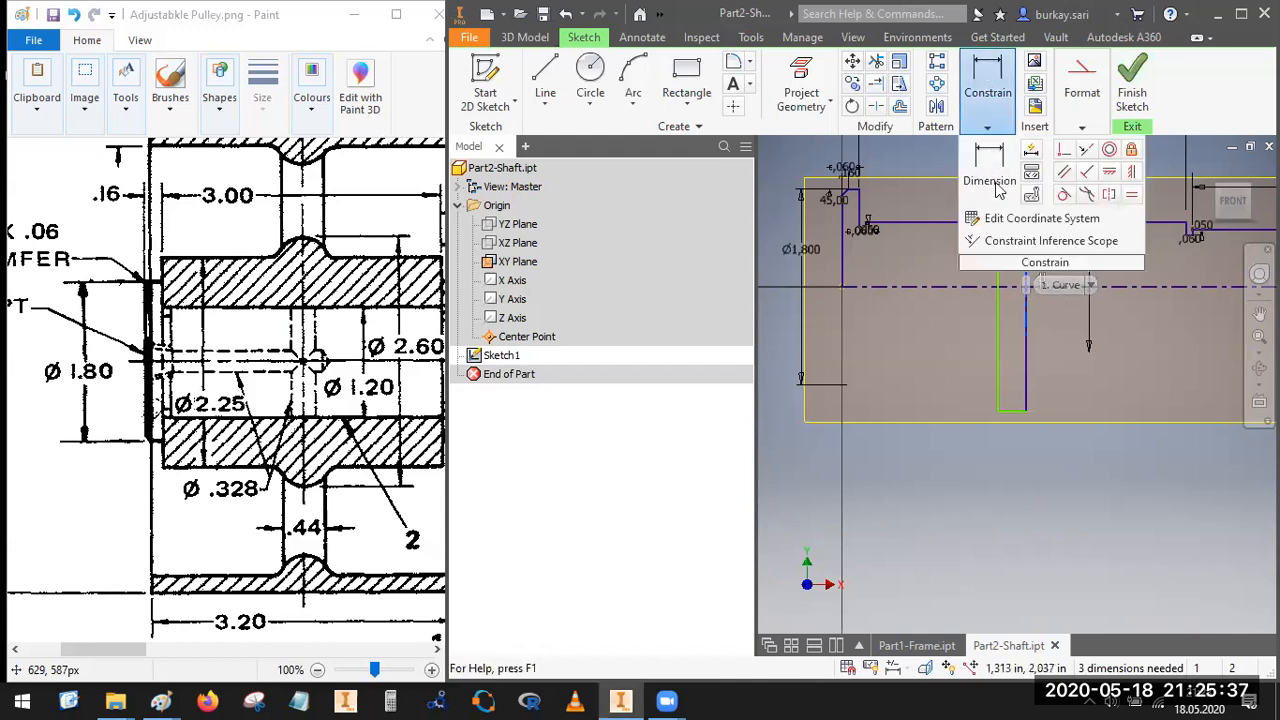
pyautogui.click(989, 165)
pyautogui.click(1013, 411)
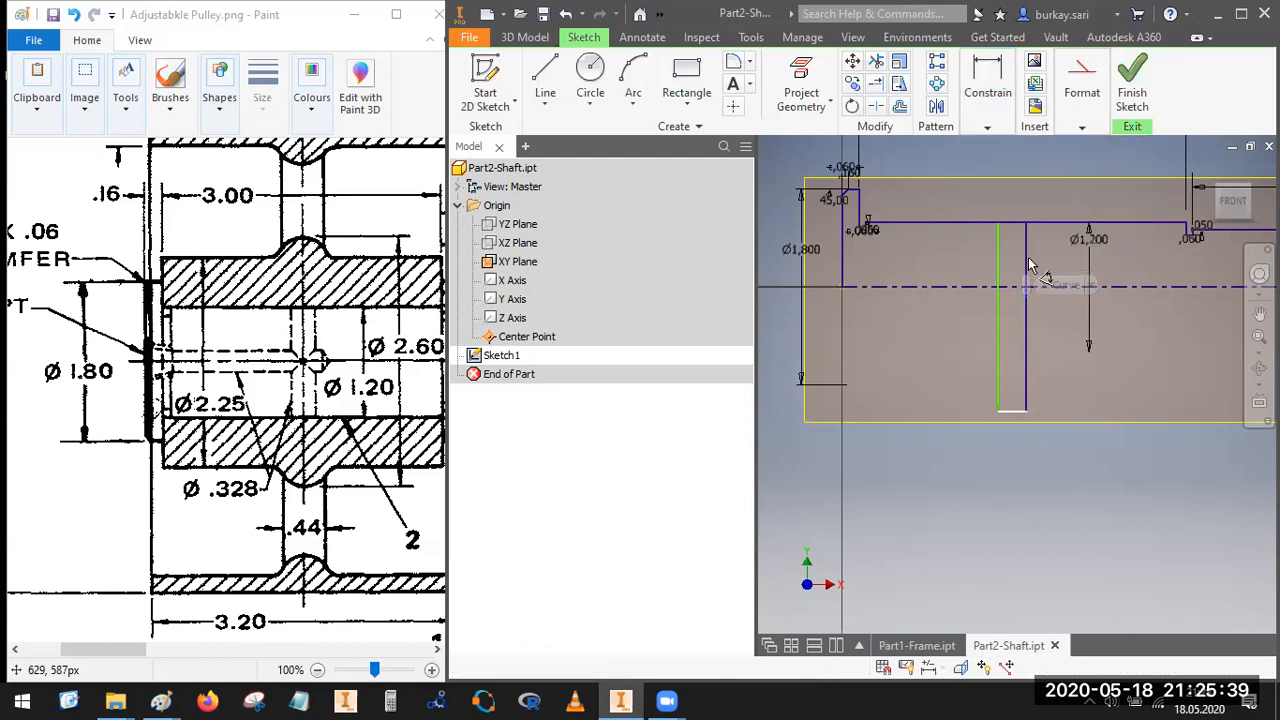
pyautogui.click(1148, 289)
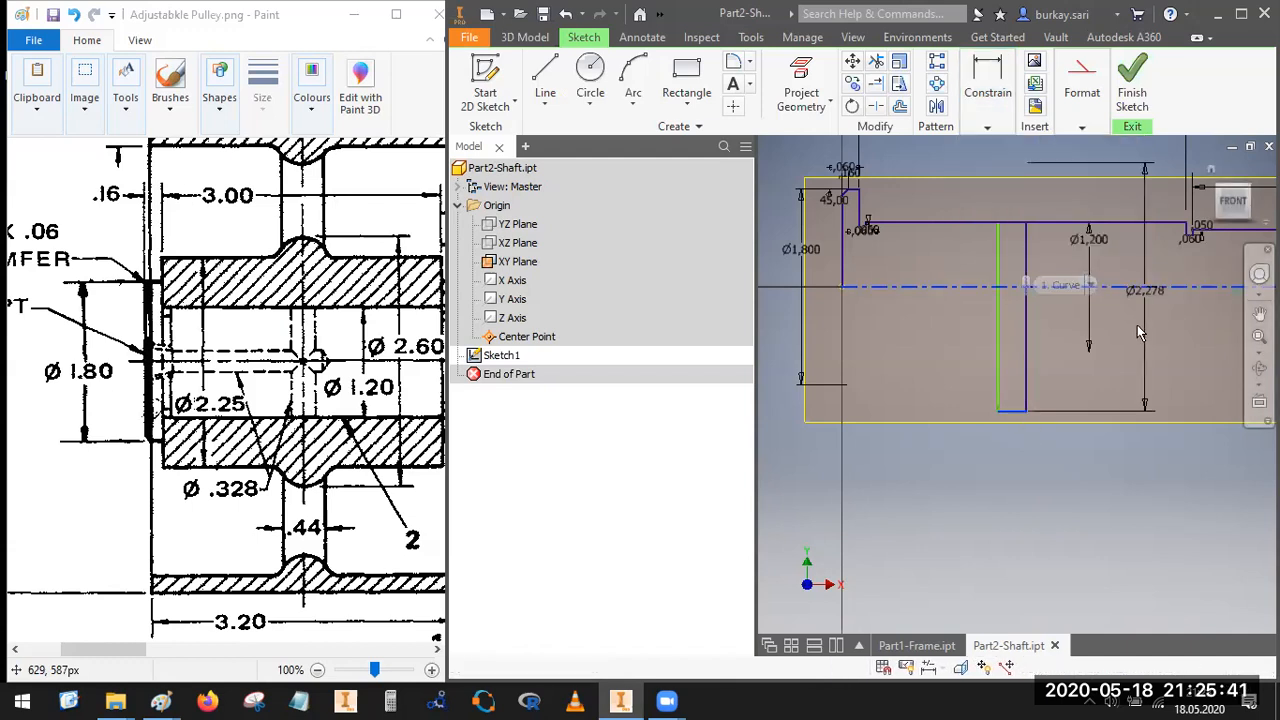
pyautogui.click(1140, 333)
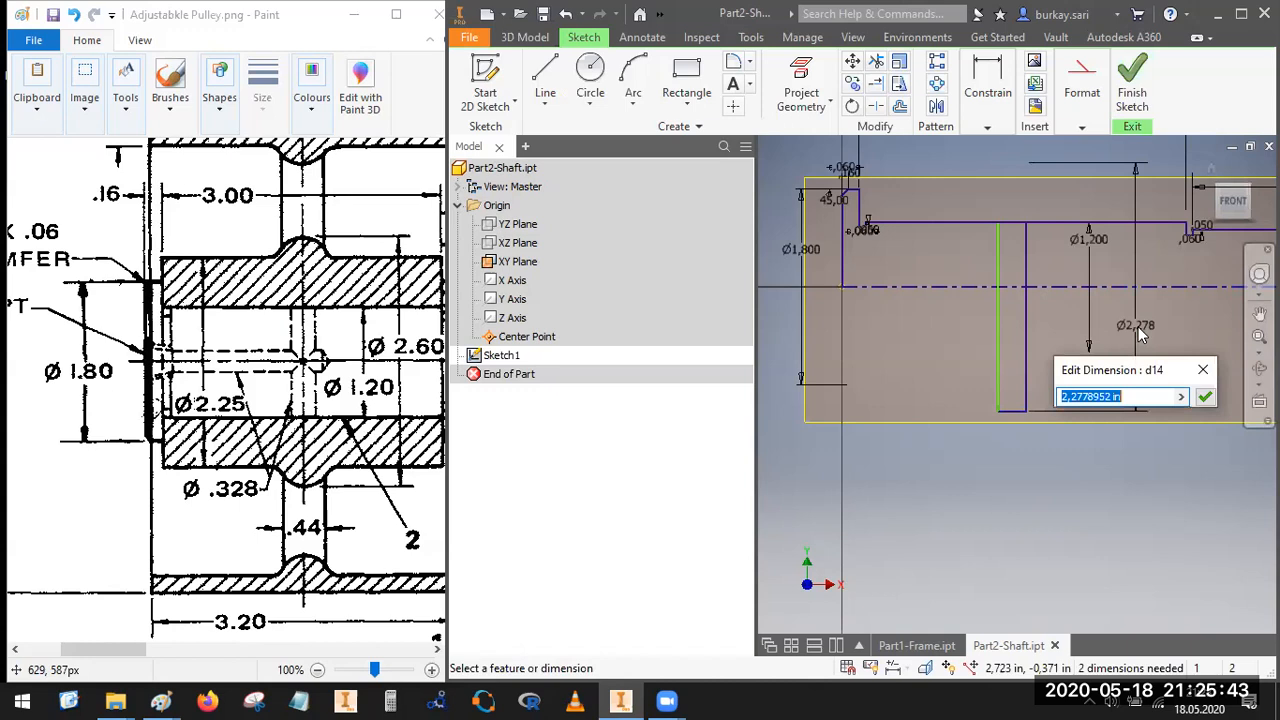
pyautogui.write('1,')
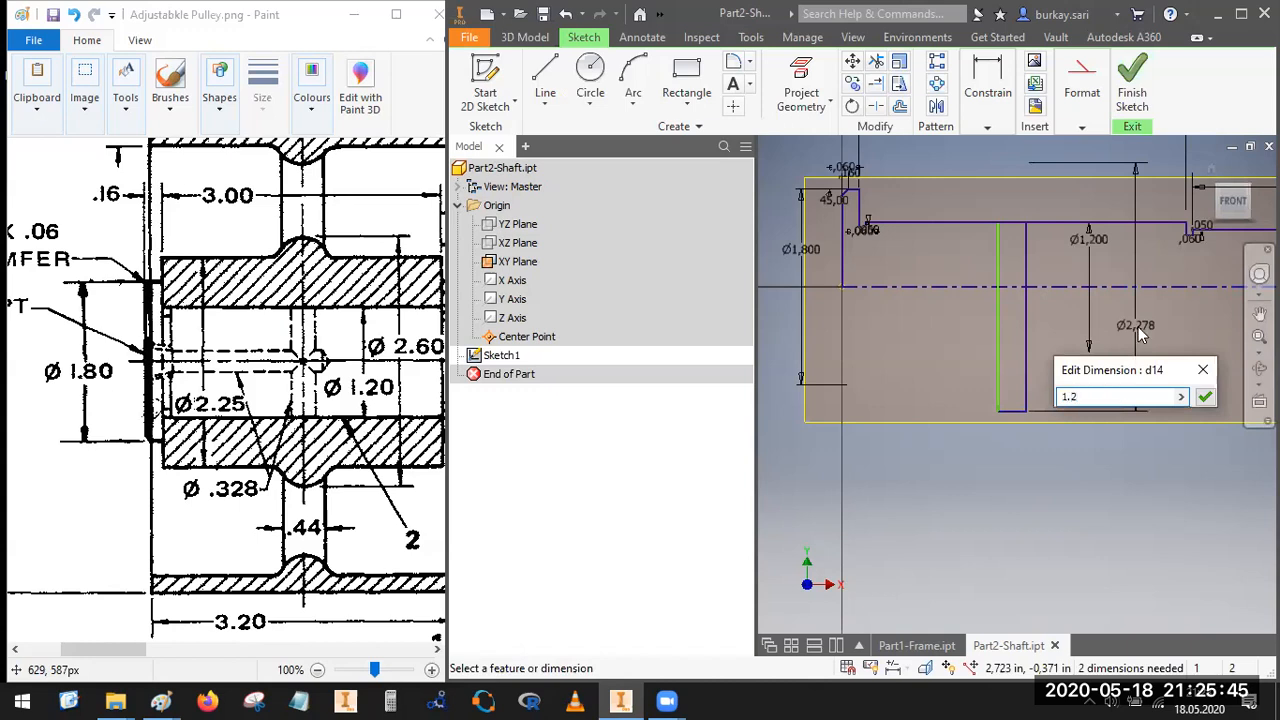
pyautogui.write('2')
pyautogui.press('Return')
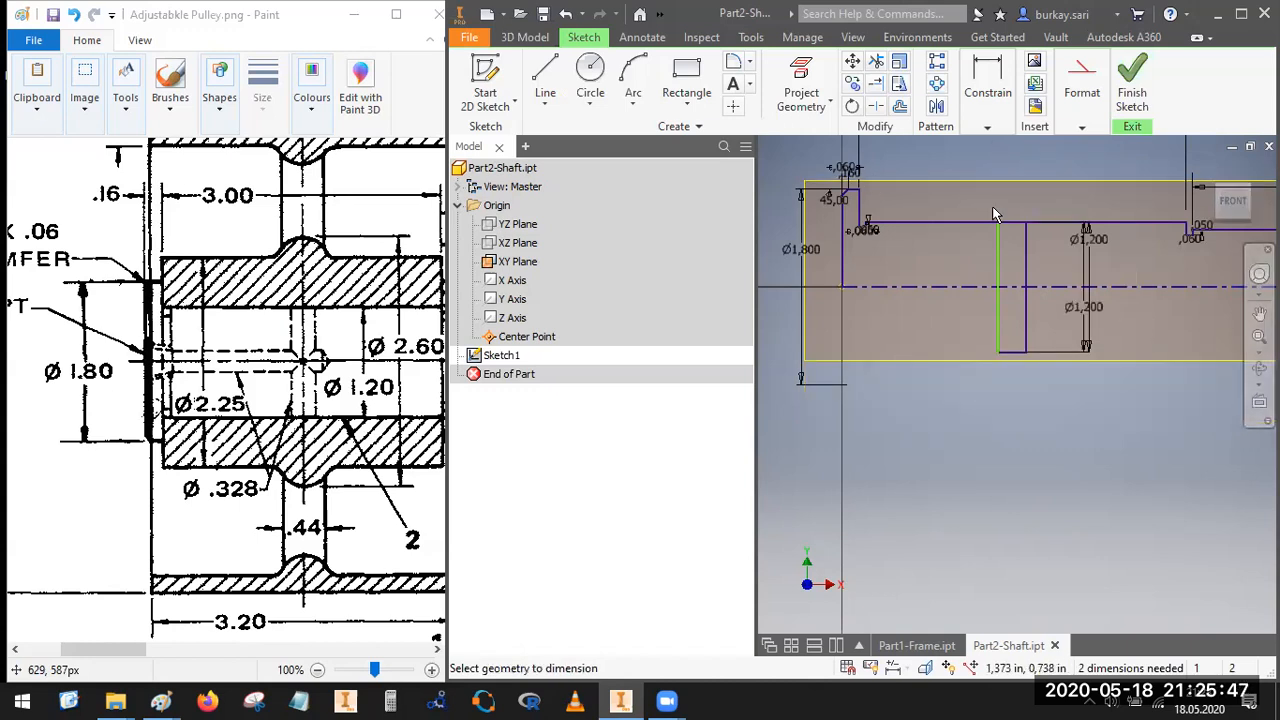
pyautogui.press('Escape')
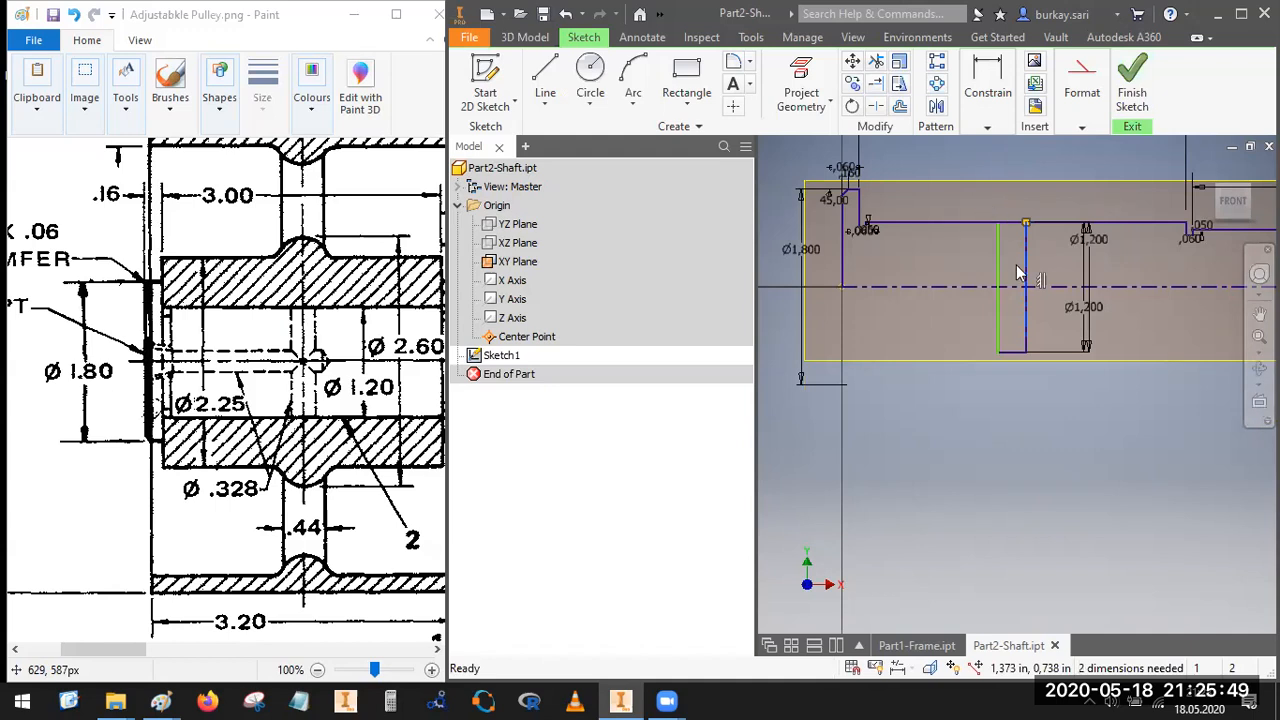
# Step: Undo the rectangle's 1.2 in diameter dimension and the narrow rectangle itself, keeping the vertical centerline
pyautogui.hotkey('ctrl', 'z')
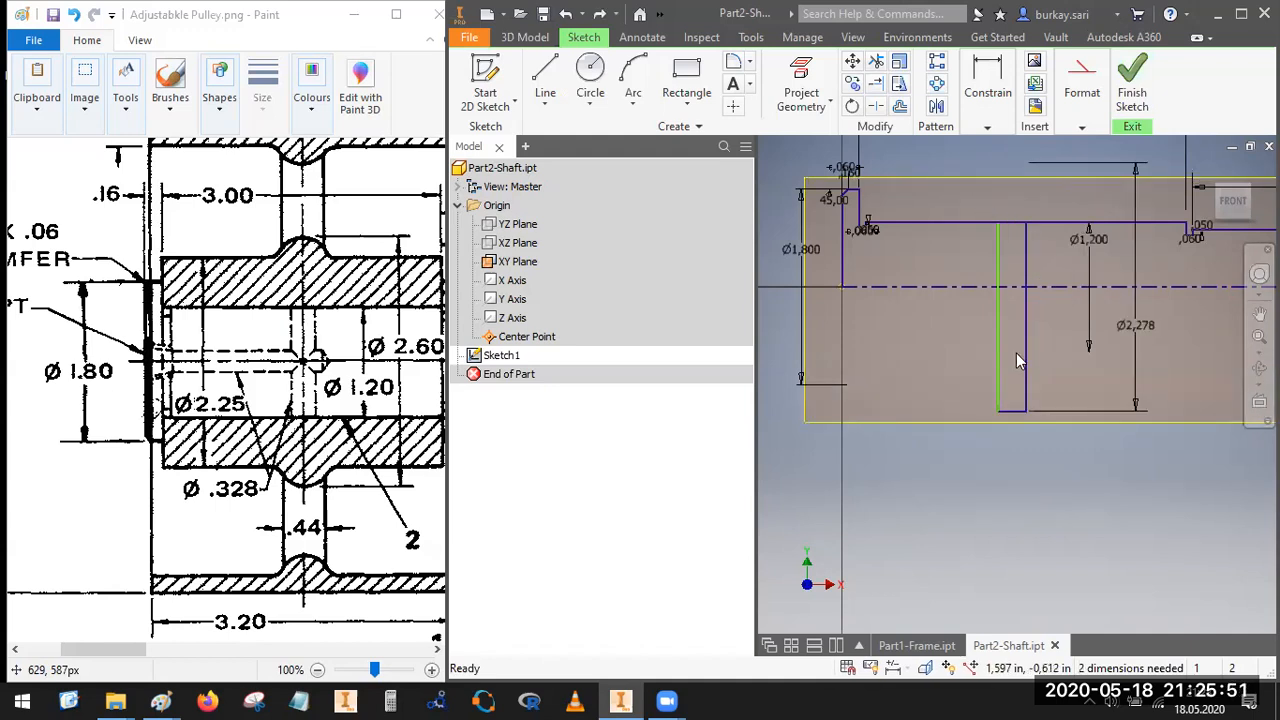
pyautogui.hotkey('ctrl', 'z')
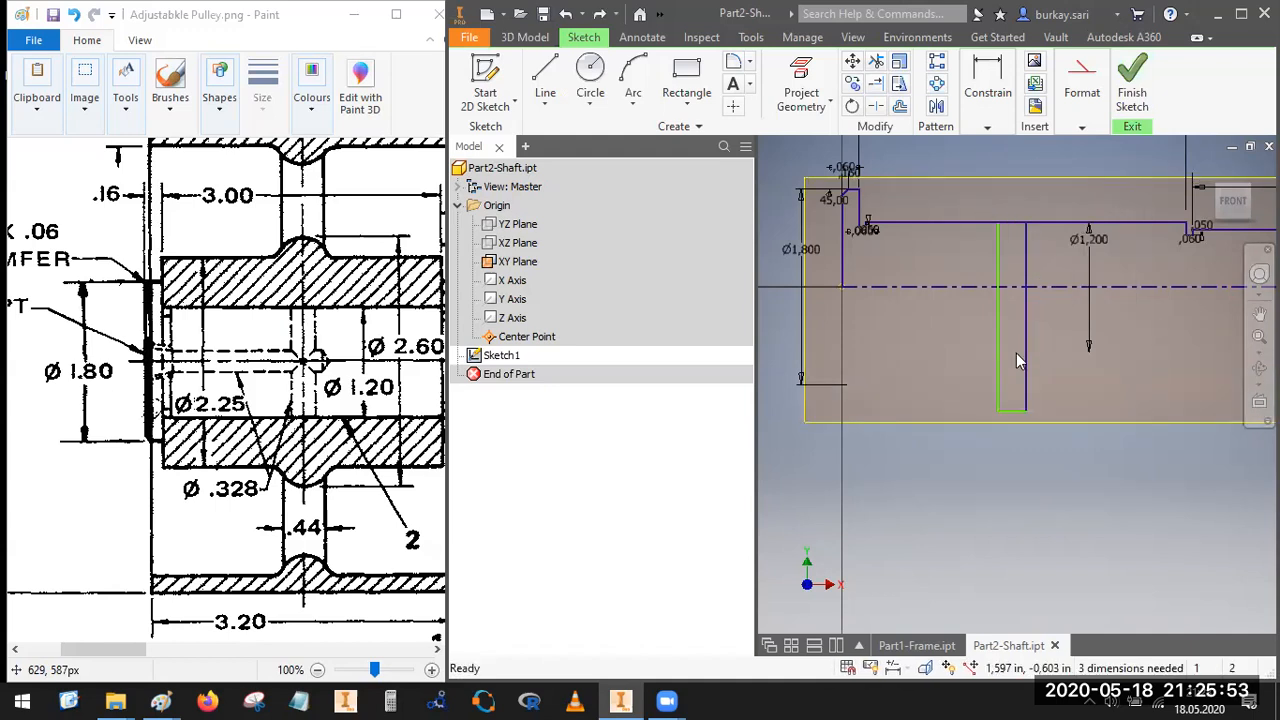
pyautogui.hotkey('ctrl', 'z')
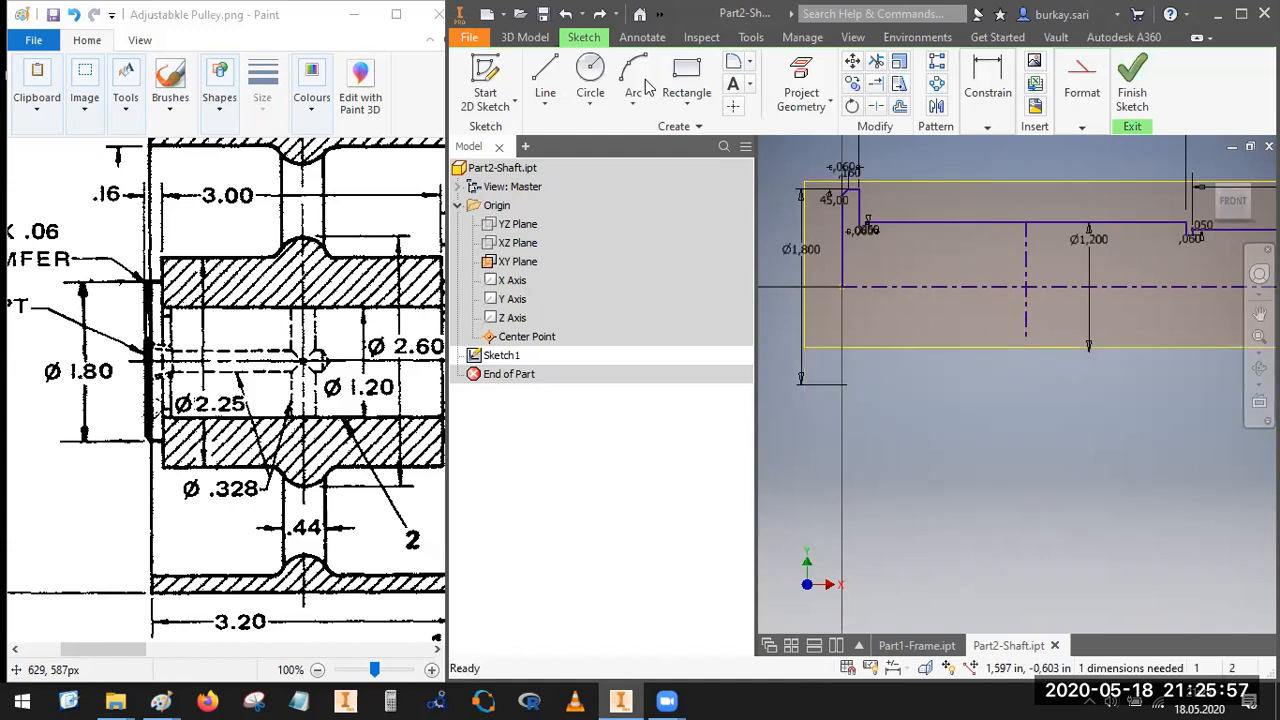
# Step: Draw a tall rectangle about 0.41 in wide across the shaft, replacing the vertical centerline, and make its edge away from the head a centerline
pyautogui.click(686, 78)
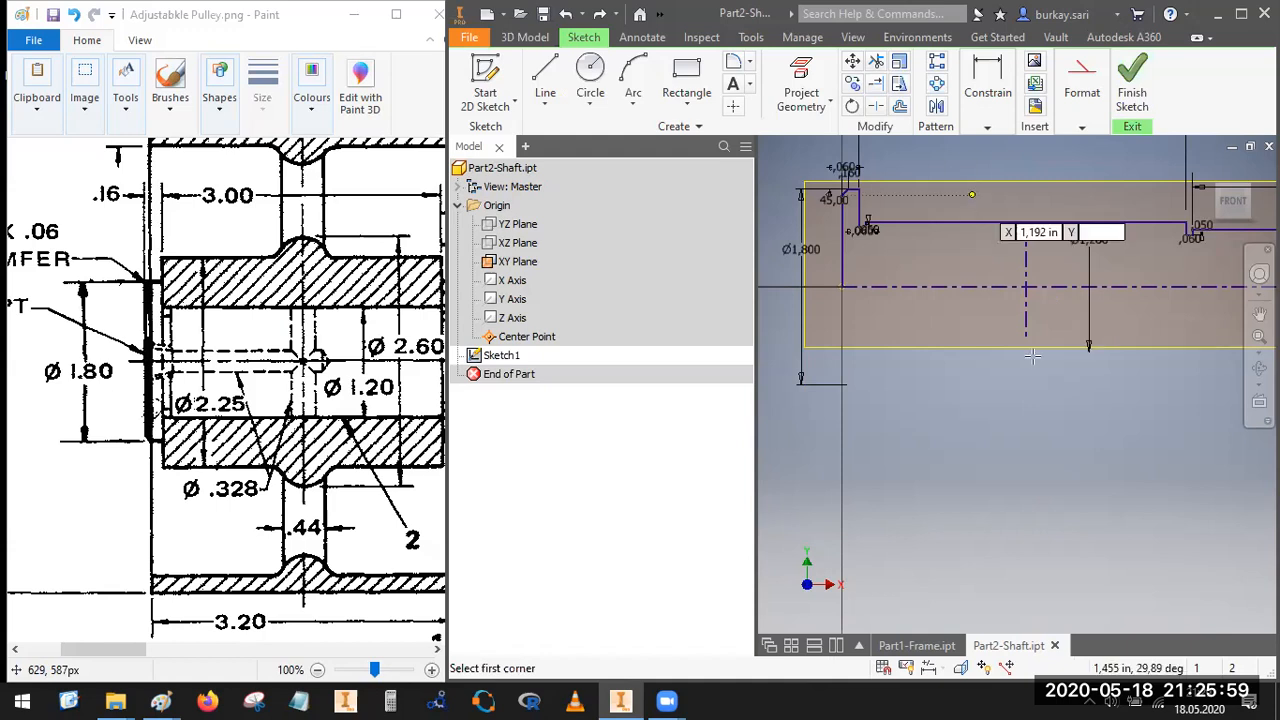
pyautogui.click(971, 188)
pyautogui.click(1016, 384)
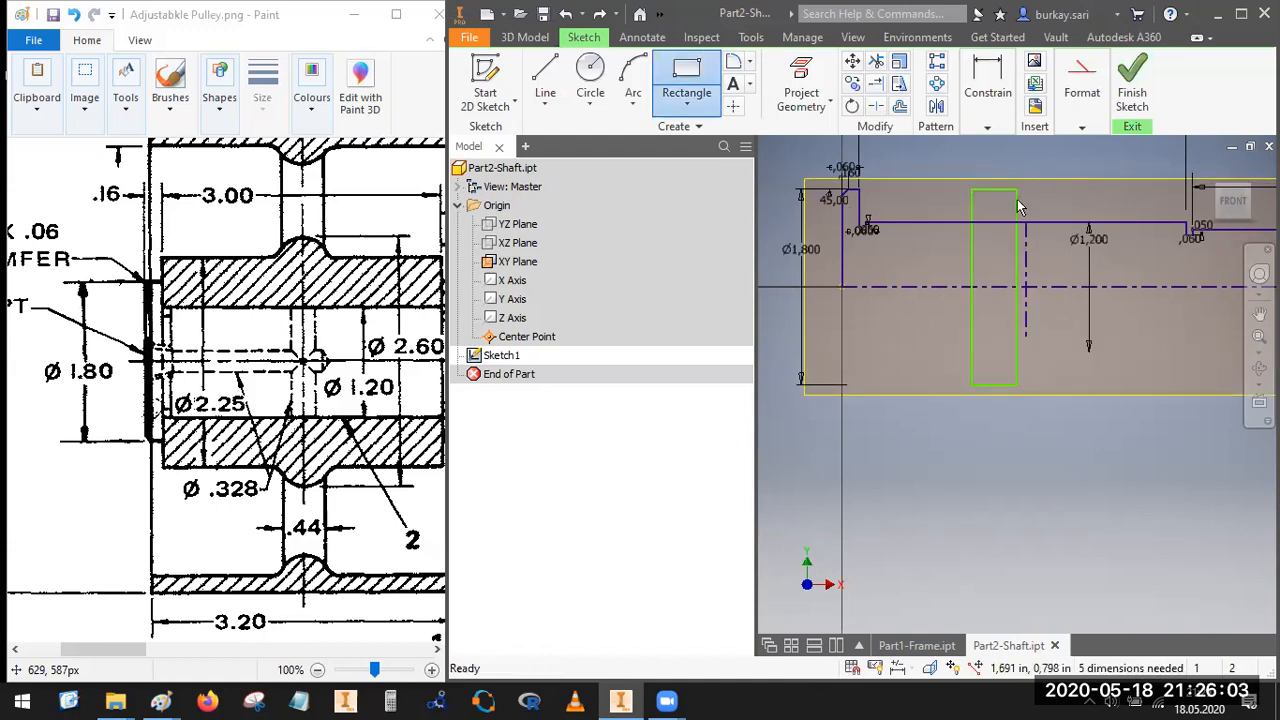
pyautogui.press('Escape')
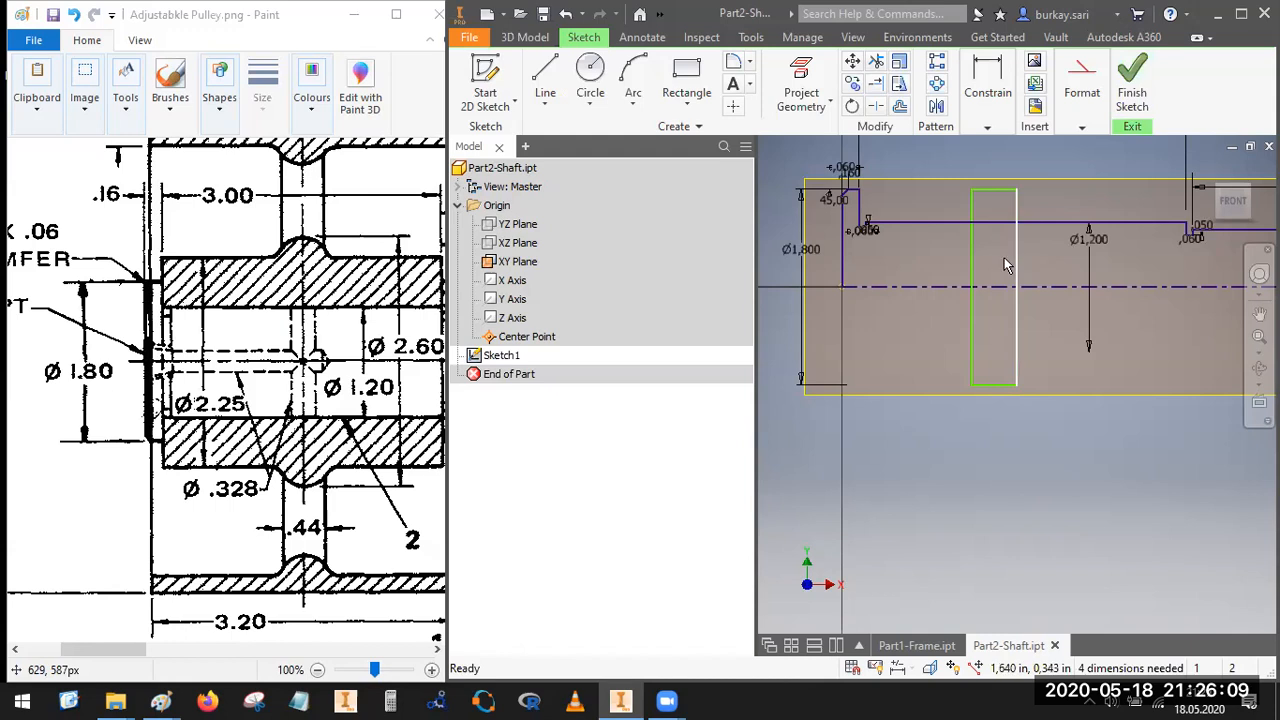
pyautogui.rightClick(1020, 265)
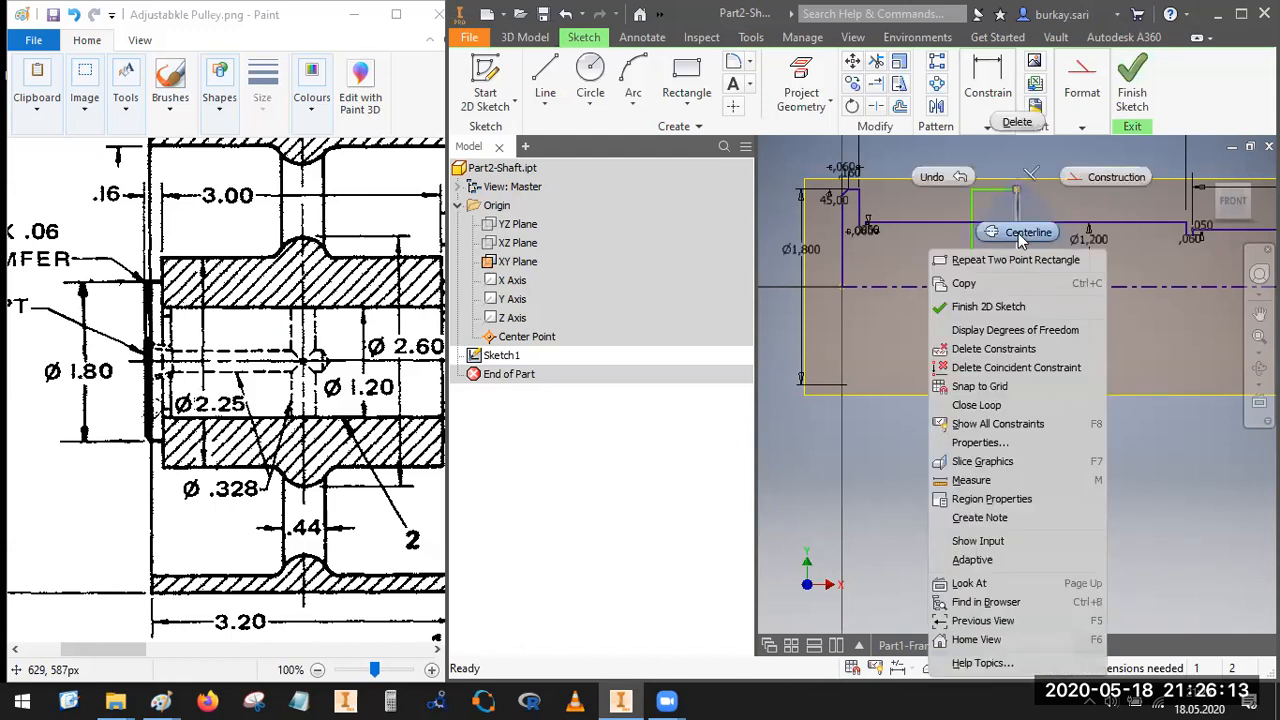
pyautogui.click(1020, 236)
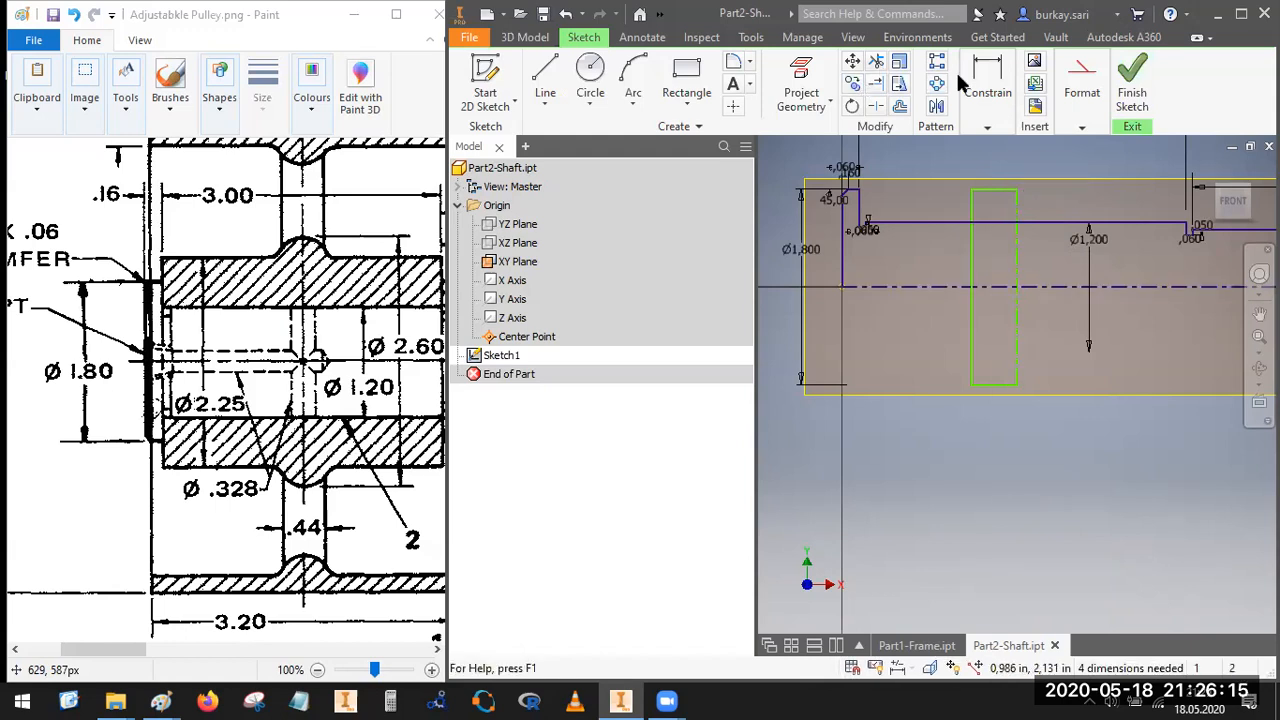
# Step: Constrain the rectangle's centerline edge coincident with the shaft axis at its midpoint and with the midpoint of the Ø1.200 section's top edge
pyautogui.click(987, 127)
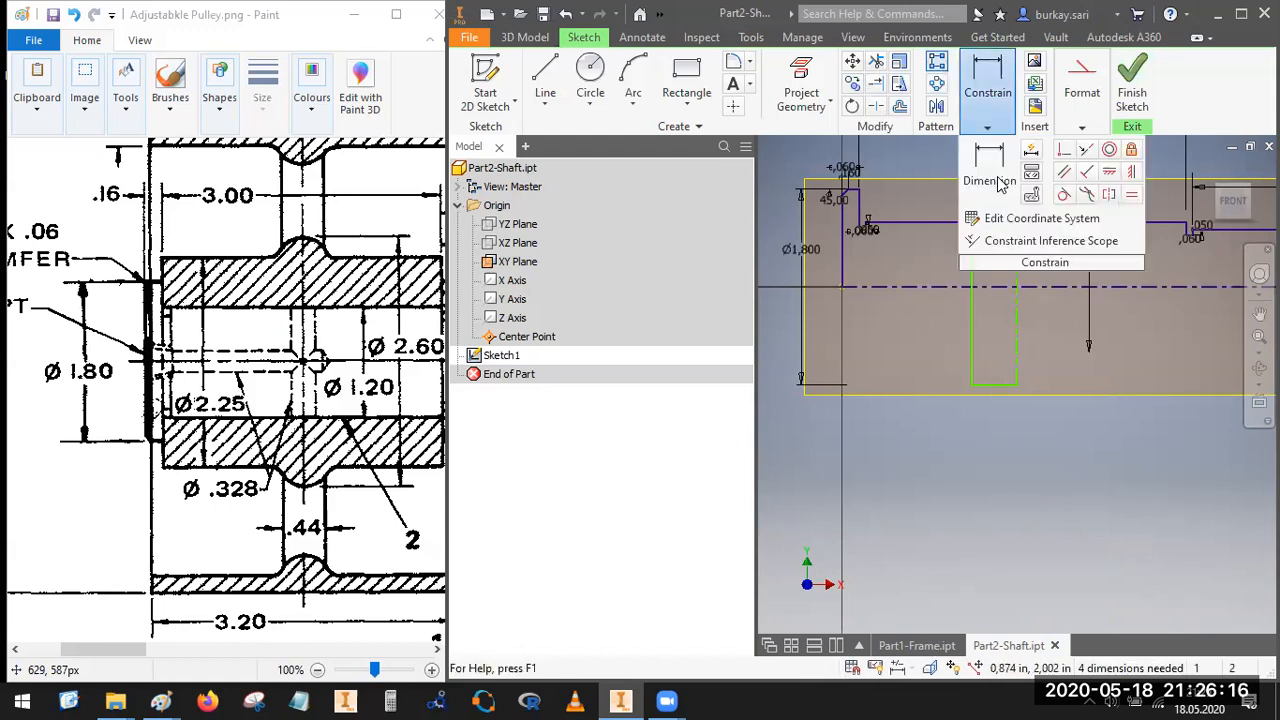
pyautogui.click(1033, 266)
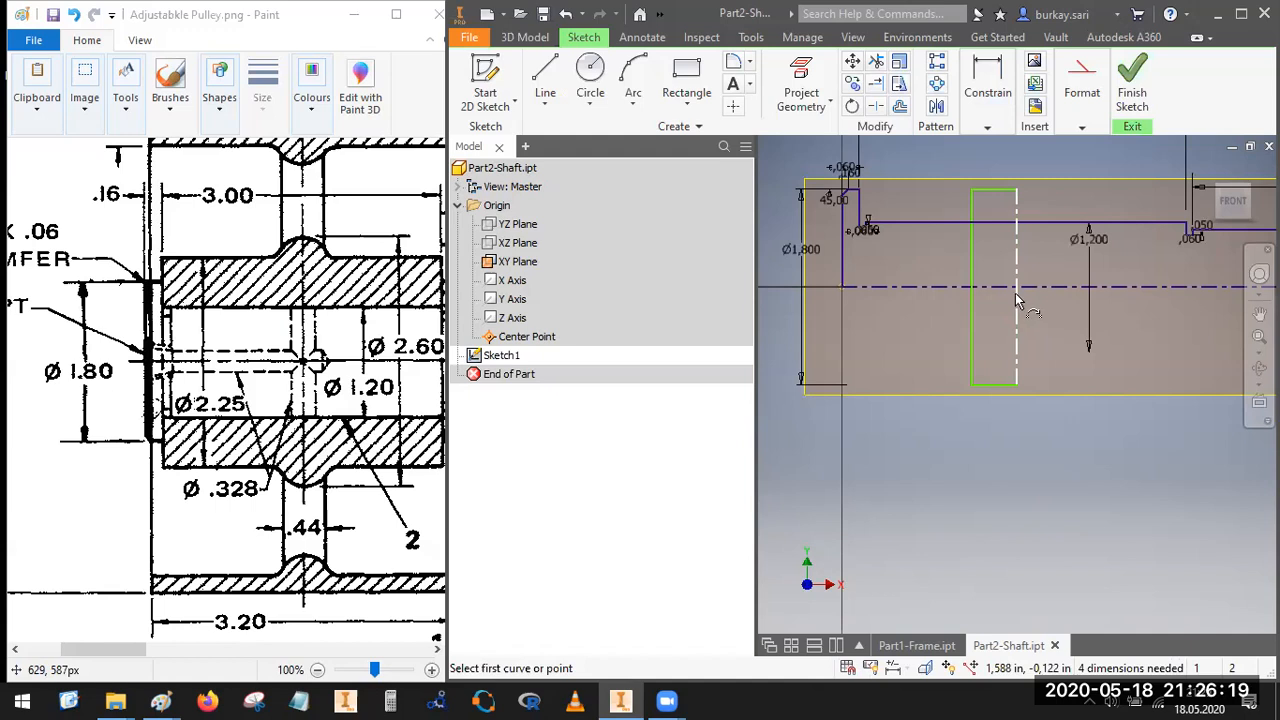
pyautogui.click(1017, 289)
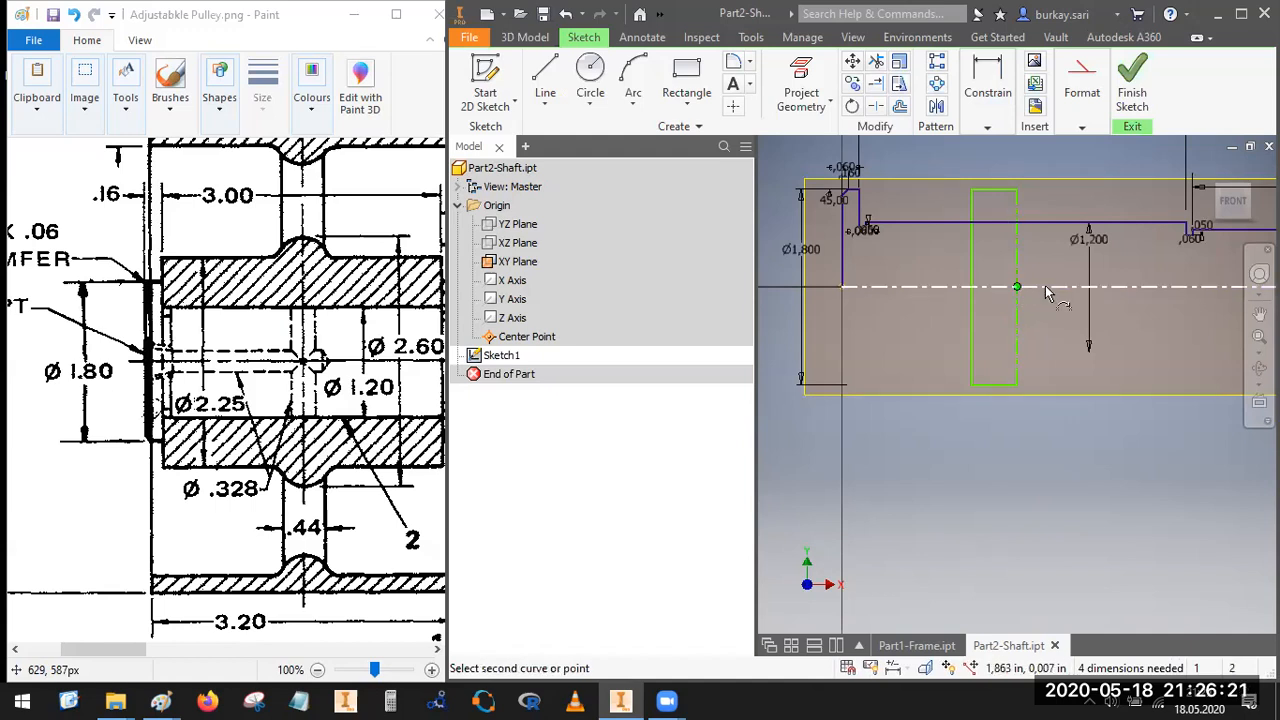
pyautogui.click(1045, 287)
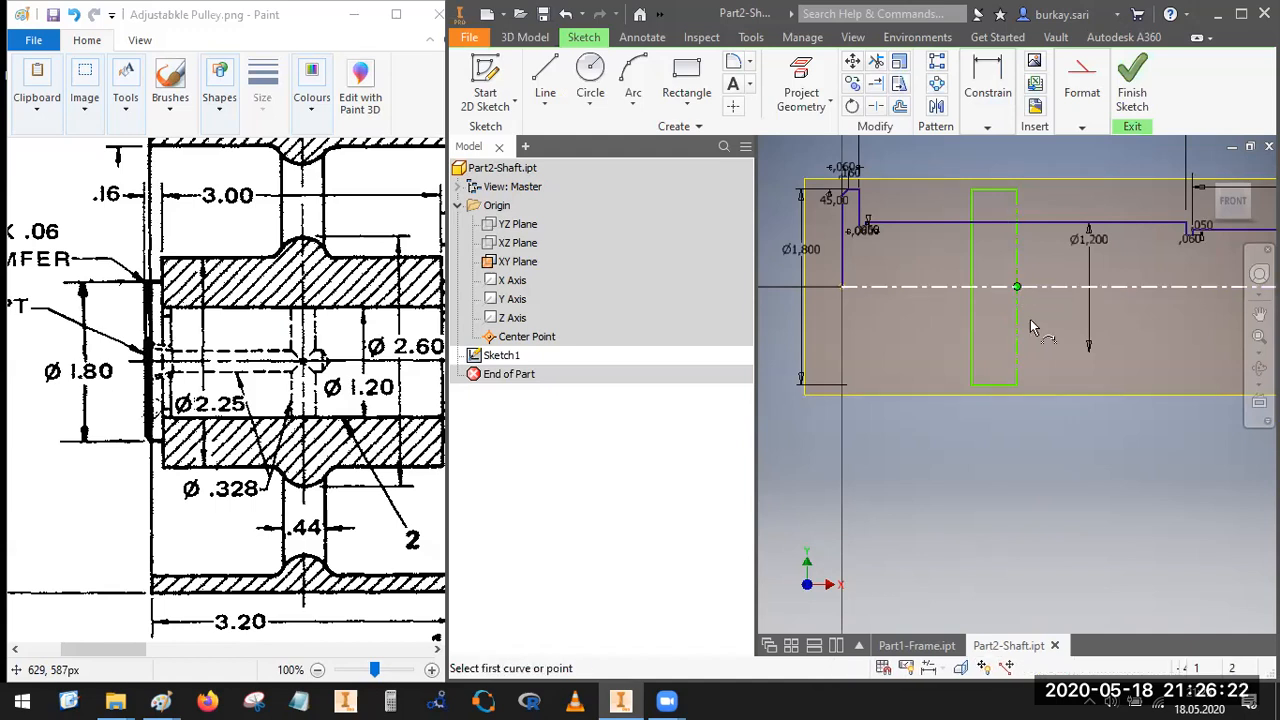
pyautogui.click(1018, 262)
pyautogui.click(1026, 221)
pyautogui.press('Escape')
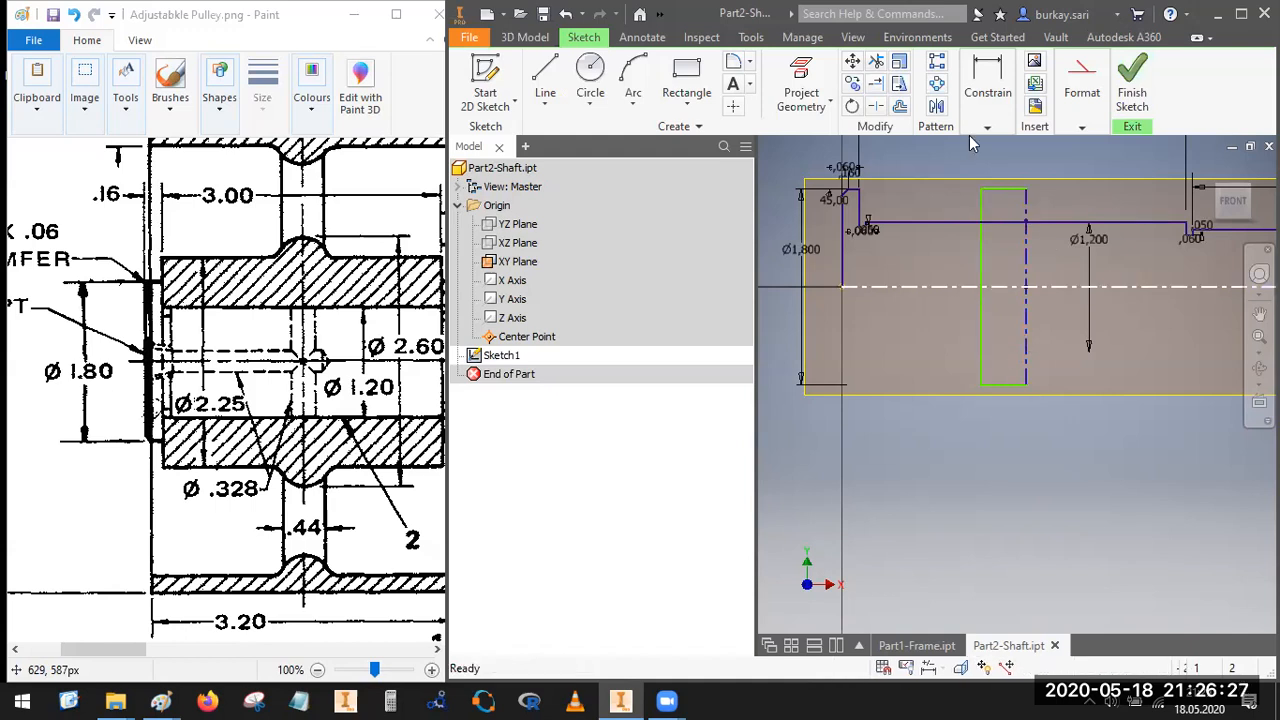
# Step: Dimension the rectangle's head-side long edge about its centerline edge as a 0.328 in diameter
pyautogui.click(987, 127)
pyautogui.click(998, 155)
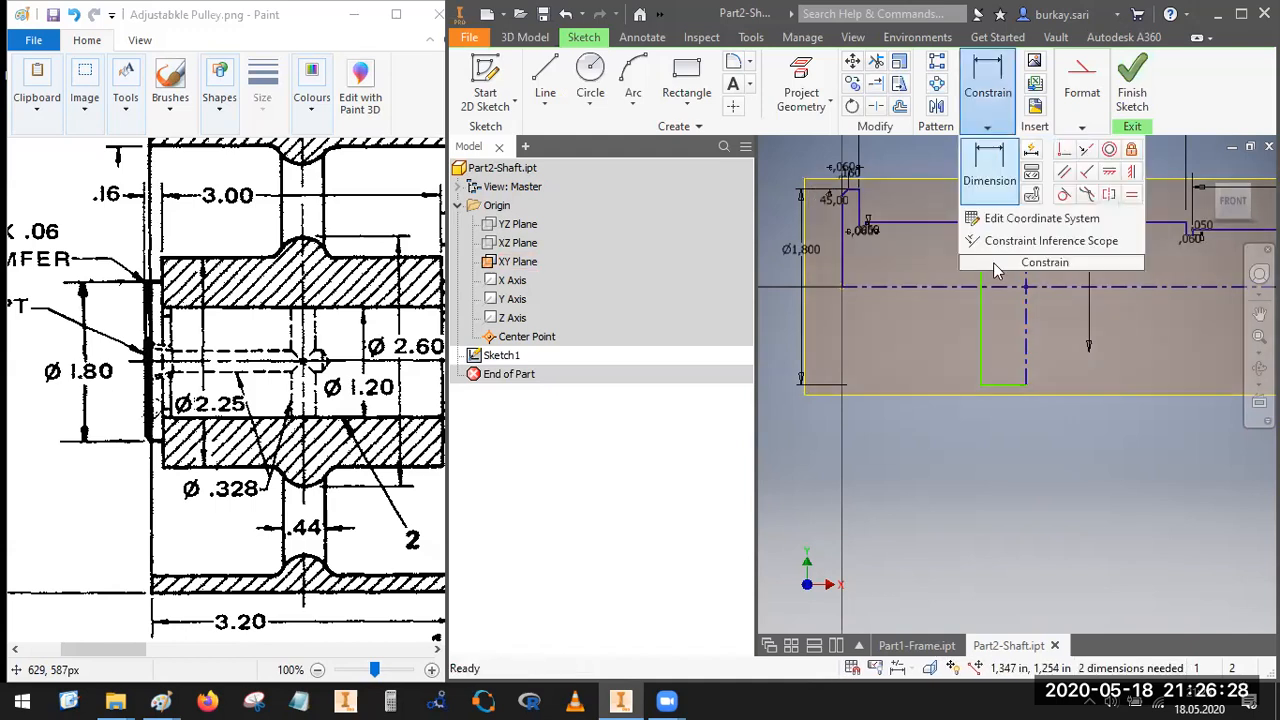
pyautogui.click(1006, 327)
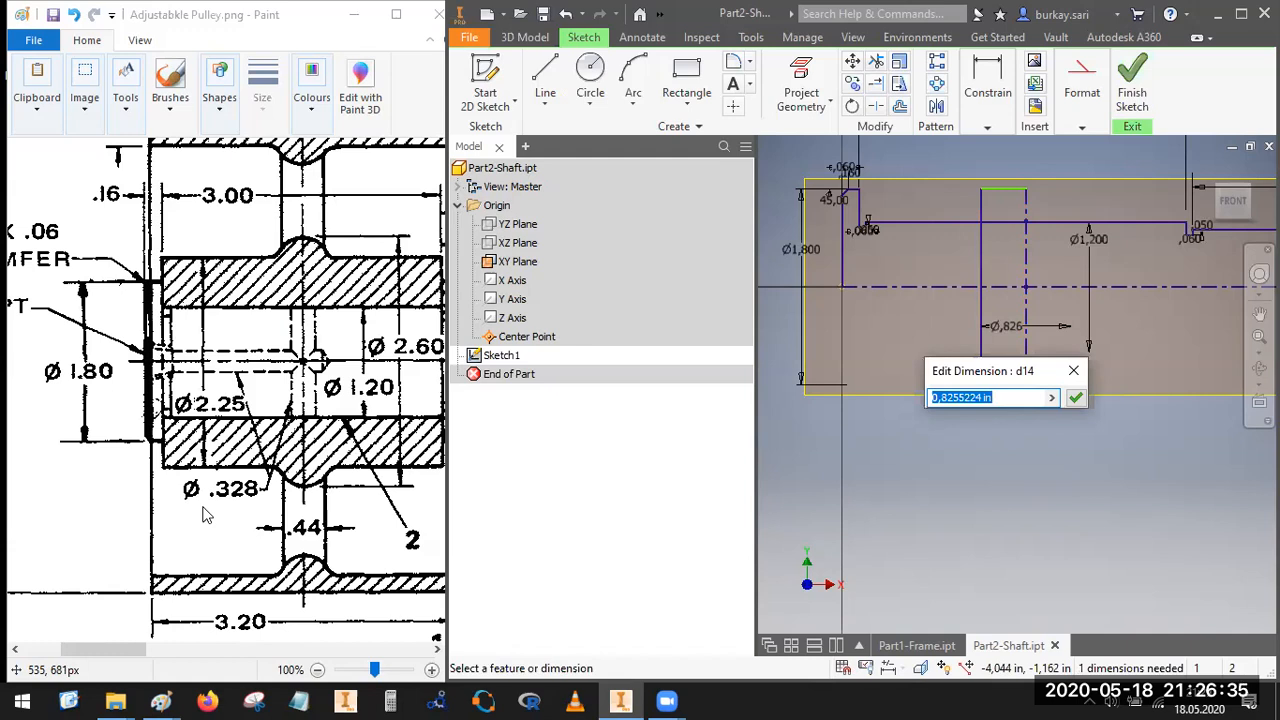
pyautogui.moveTo(222, 463)
pyautogui.mouseDown()
pyautogui.moveTo(190, 515)
pyautogui.moveTo(270, 492)
pyautogui.moveTo(238, 462)
pyautogui.mouseUp()
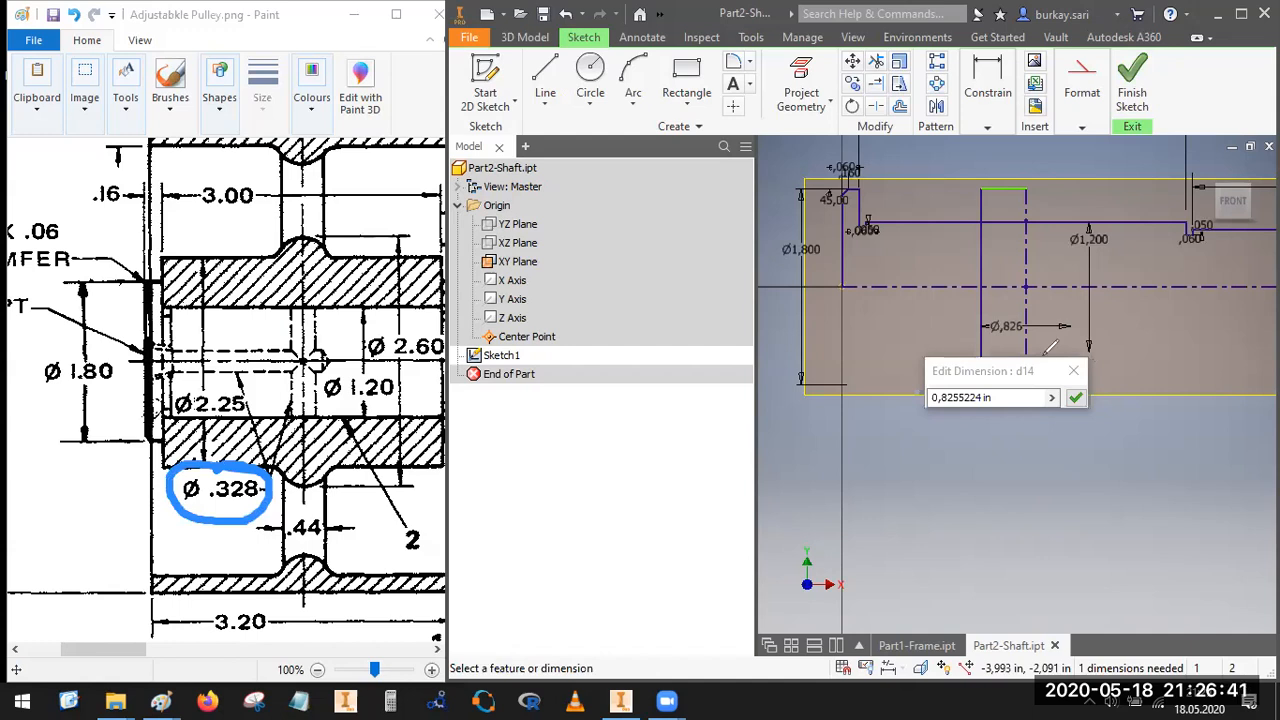
pyautogui.click(1000, 399)
pyautogui.click(1000, 399)
pyautogui.hotkey('ctrl', 'a')
pyautogui.press('BackSpace')
pyautogui.write('0.')
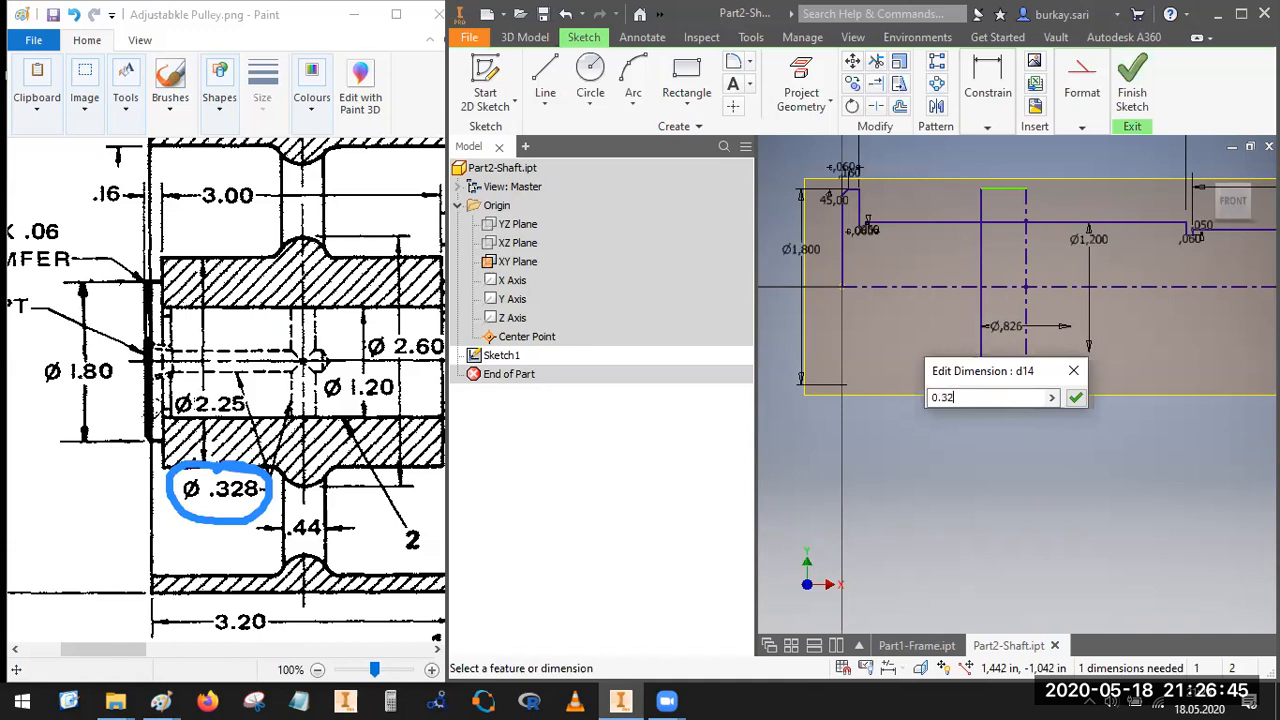
pyautogui.write('328')
pyautogui.press('Return')
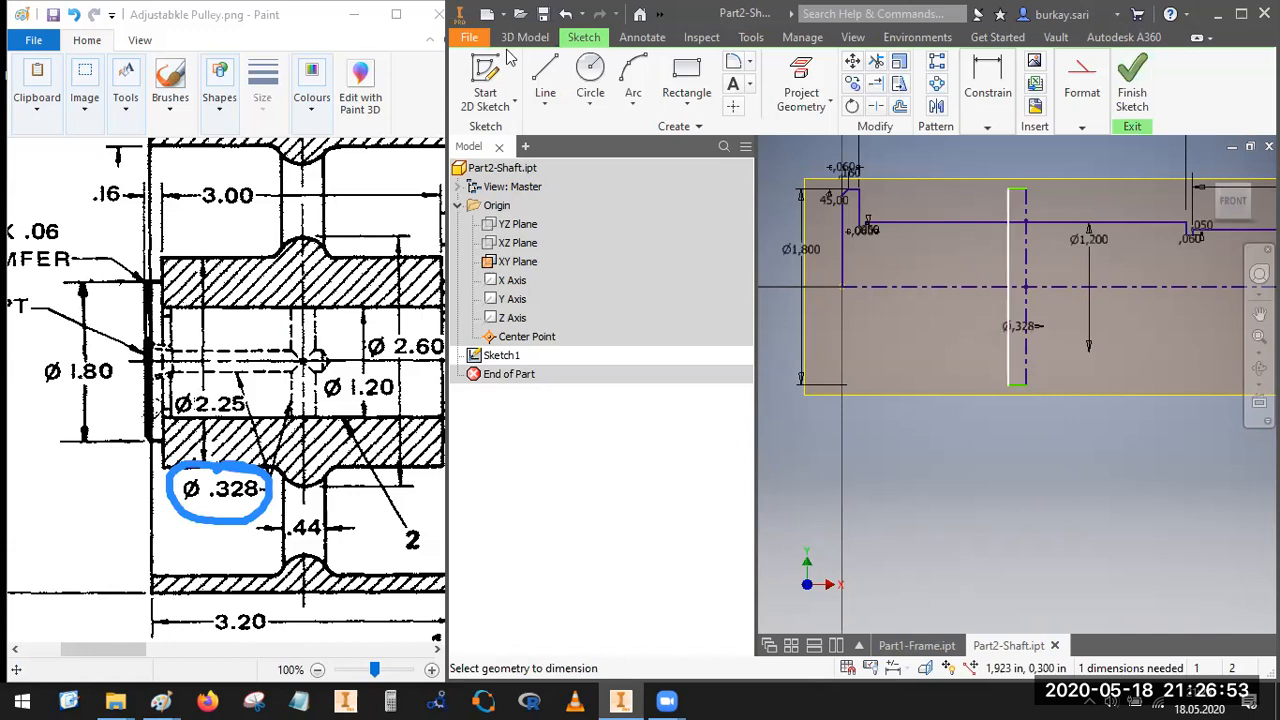
# Step: Mirror the rectangle's head-side long edge about its centerline edge
pyautogui.press('l')
pyautogui.scroll(-2, 1034, 272)
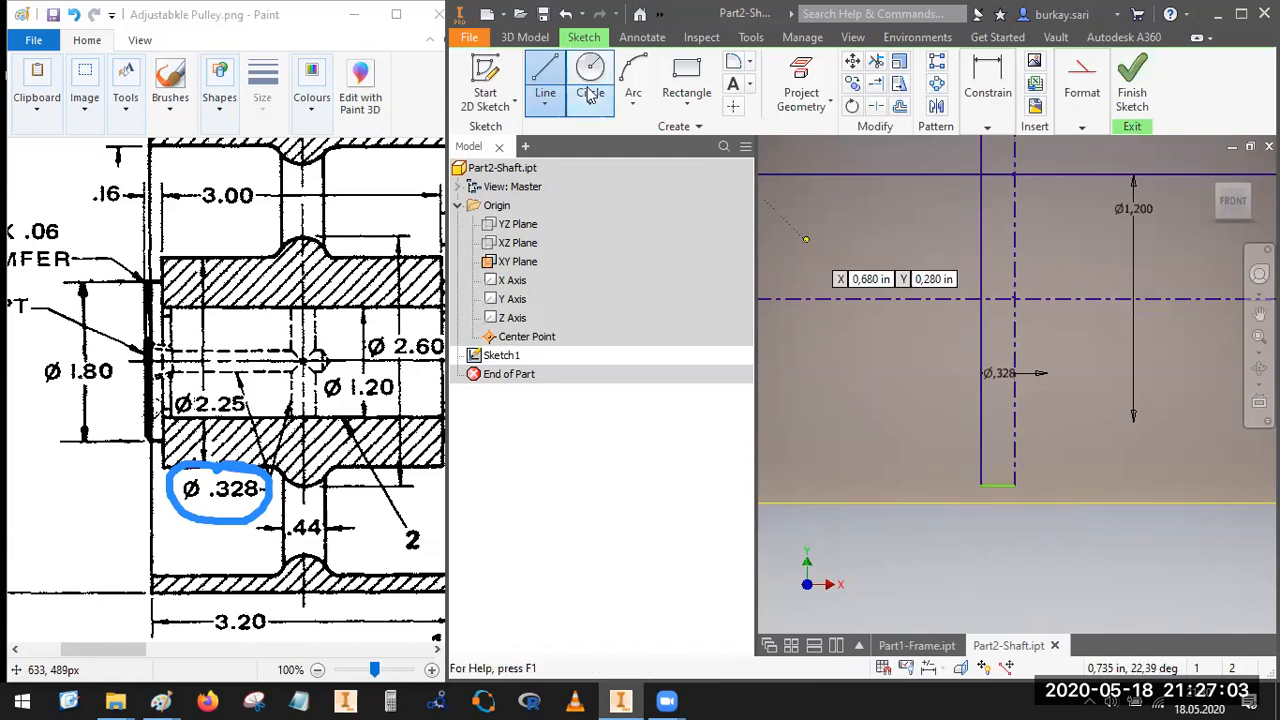
pyautogui.click(935, 106)
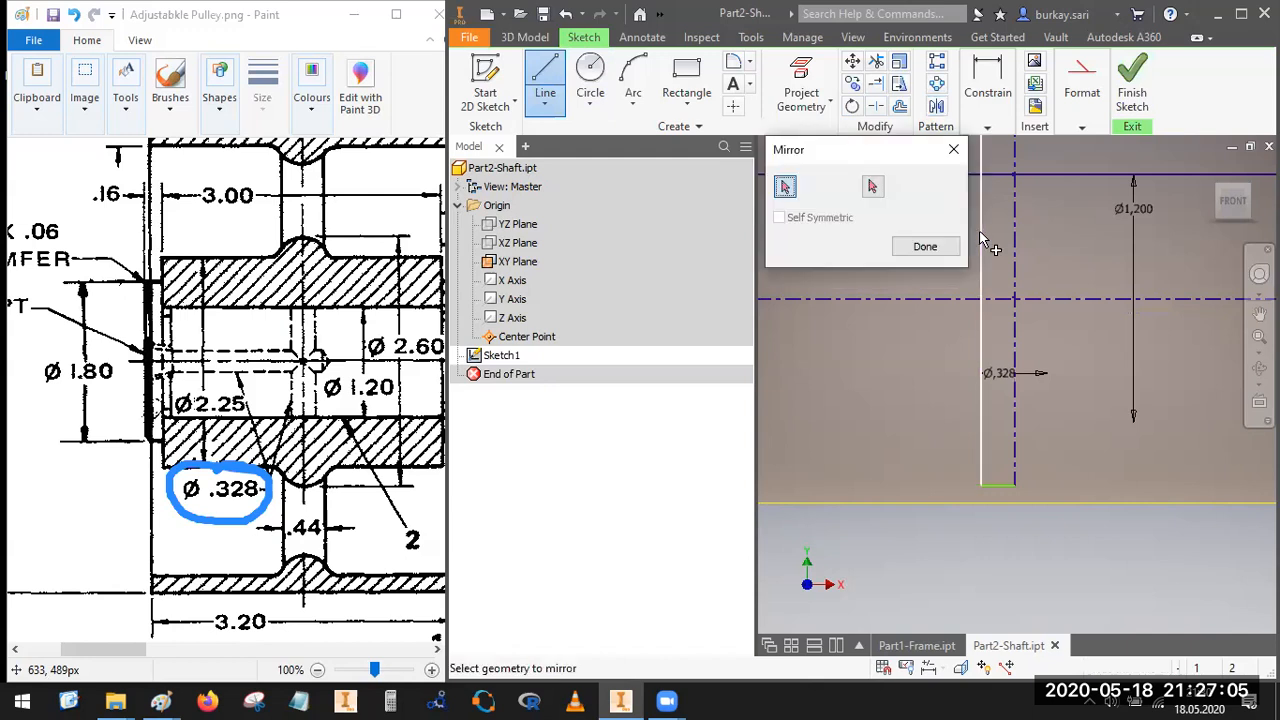
pyautogui.click(873, 190)
pyautogui.click(1015, 262)
pyautogui.click(853, 250)
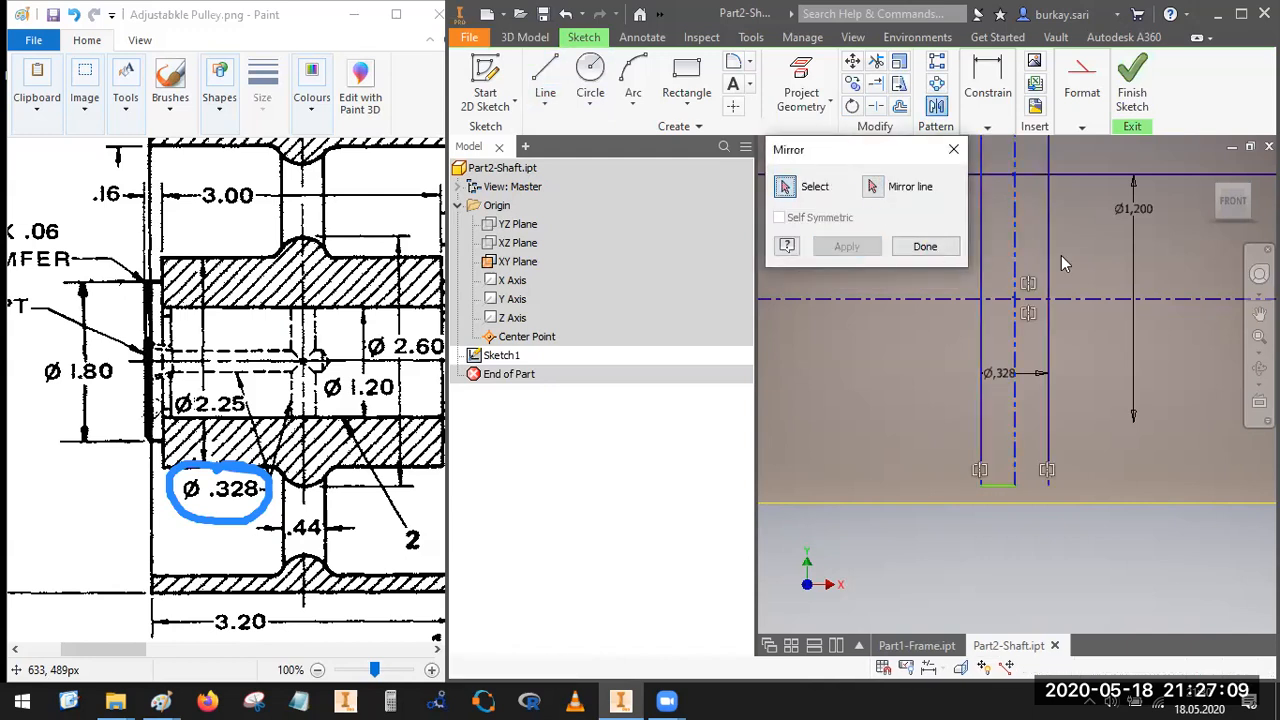
pyautogui.click(930, 250)
# Step: Try to trim the mirrored line below the shaft axis, and undo the trim while keeping the mirrored line
pyautogui.click(876, 62)
pyautogui.click(1049, 484)
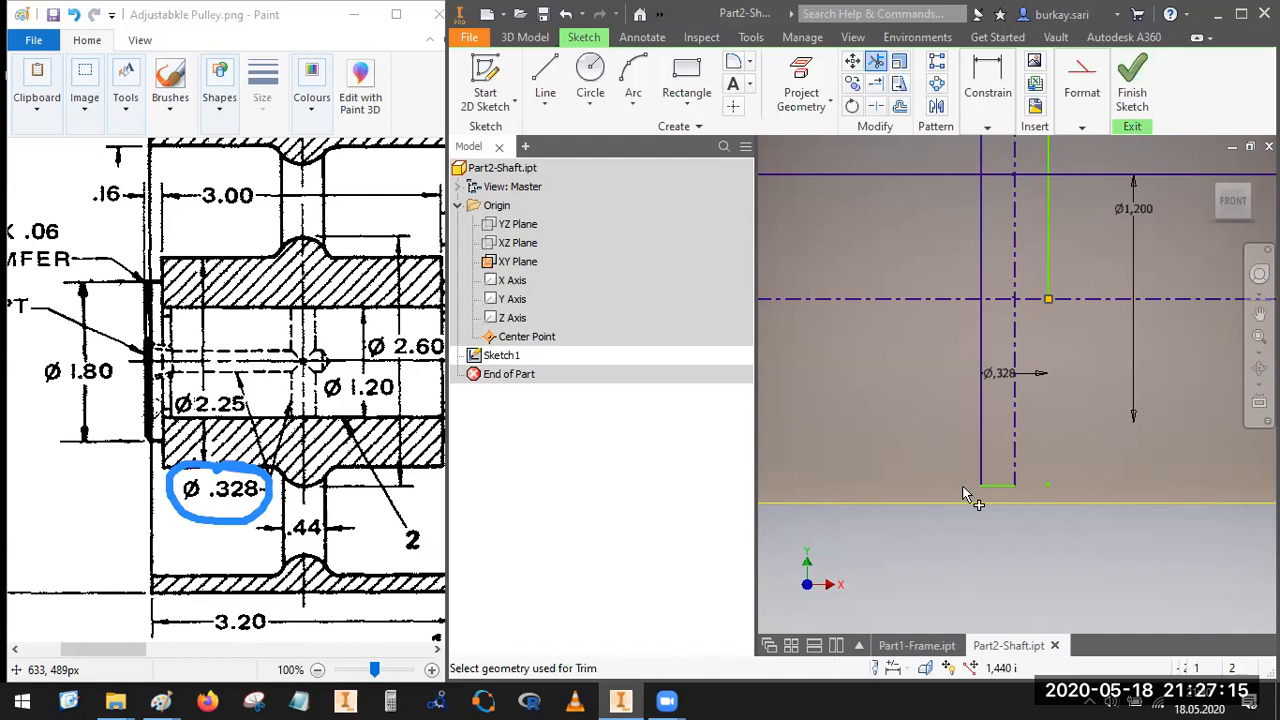
pyautogui.hotkey('ctrl', 'z')
pyautogui.hotkey('ctrl', 'z')
pyautogui.click(600, 14)
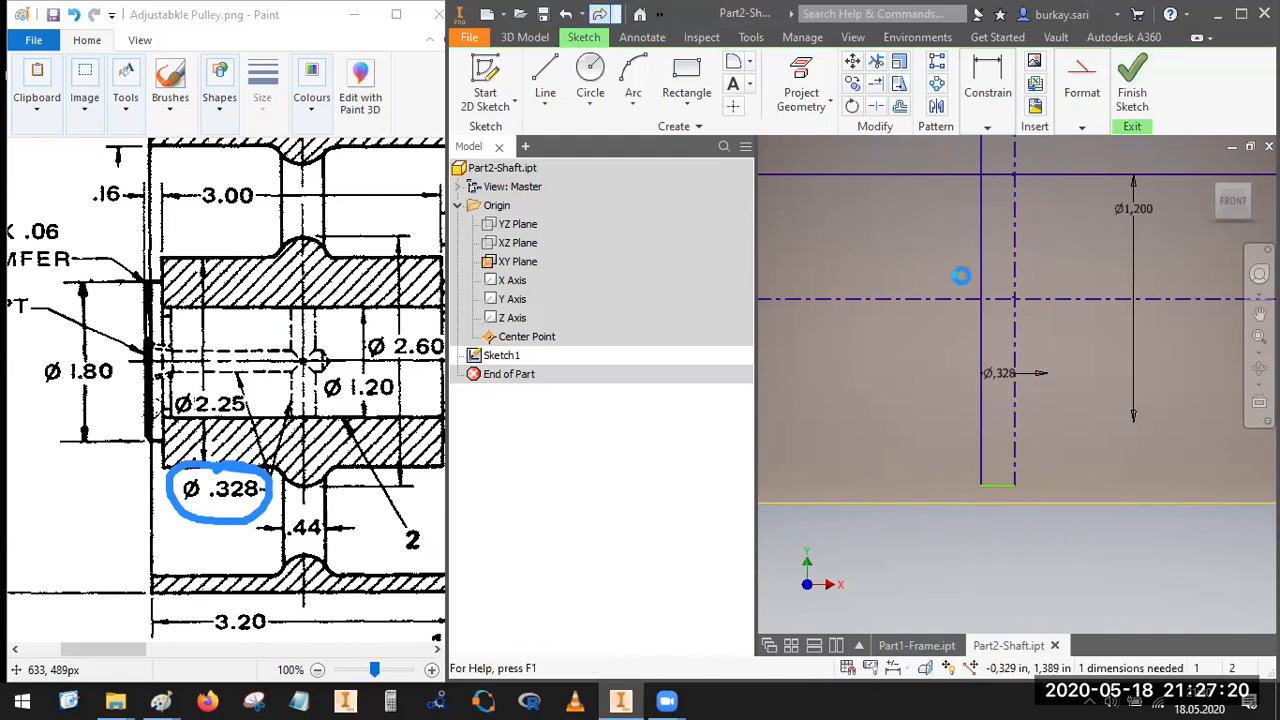
# Step: Split the mirrored line at the shaft axis and stretch its lower segment farther below the axis
pyautogui.click(875, 106)
pyautogui.click(1048, 322)
pyautogui.moveTo(1053, 367); pyautogui.dragTo(1056, 410)
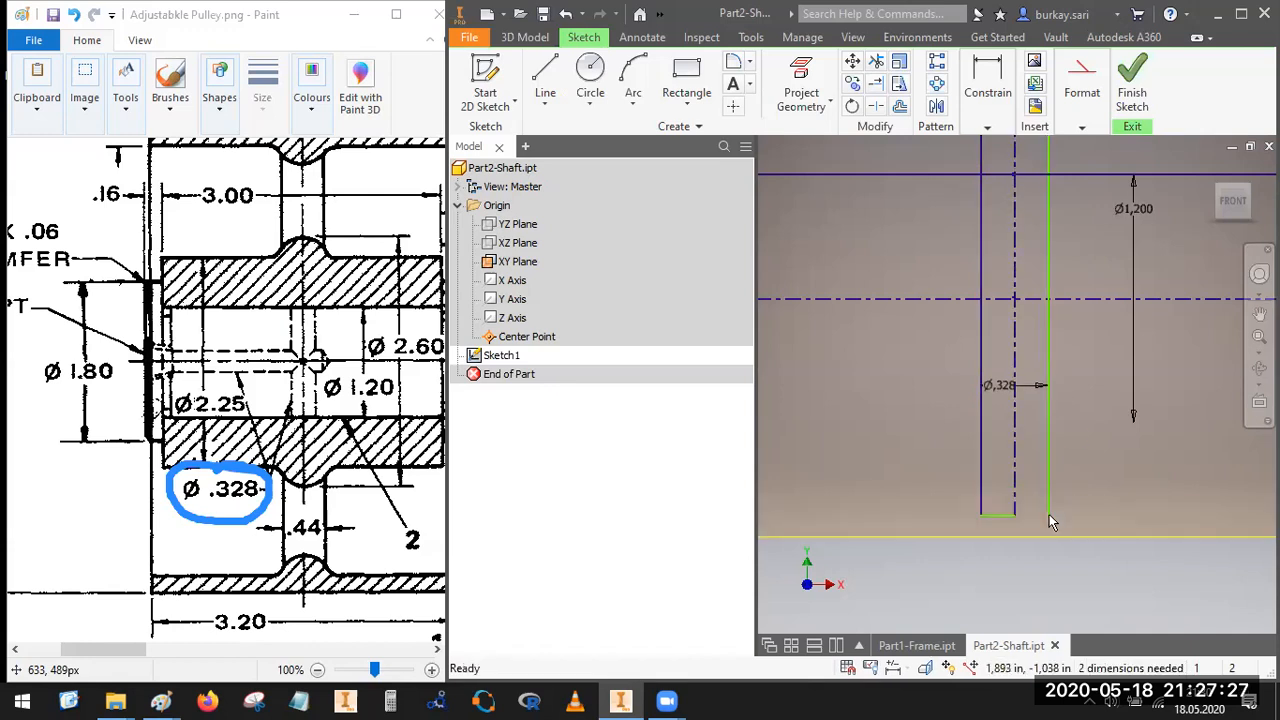
pyautogui.moveTo(1047, 511); pyautogui.dragTo(1062, 330)
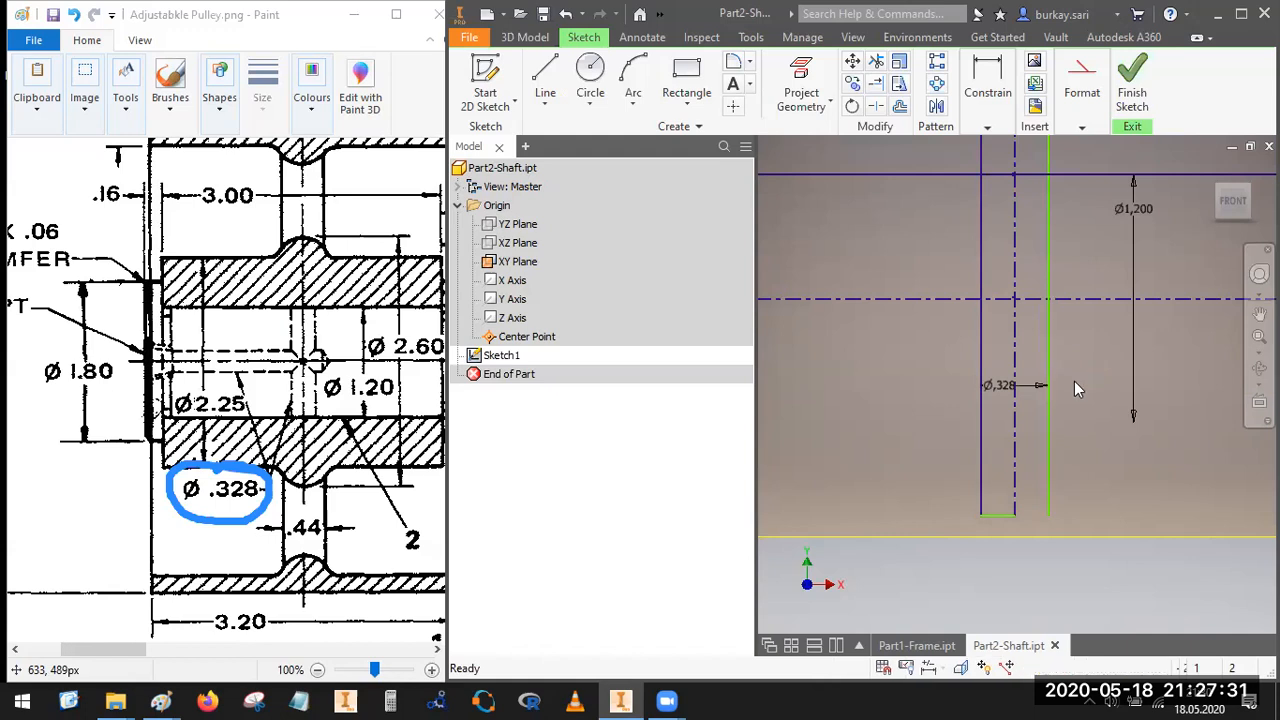
pyautogui.click(988, 123)
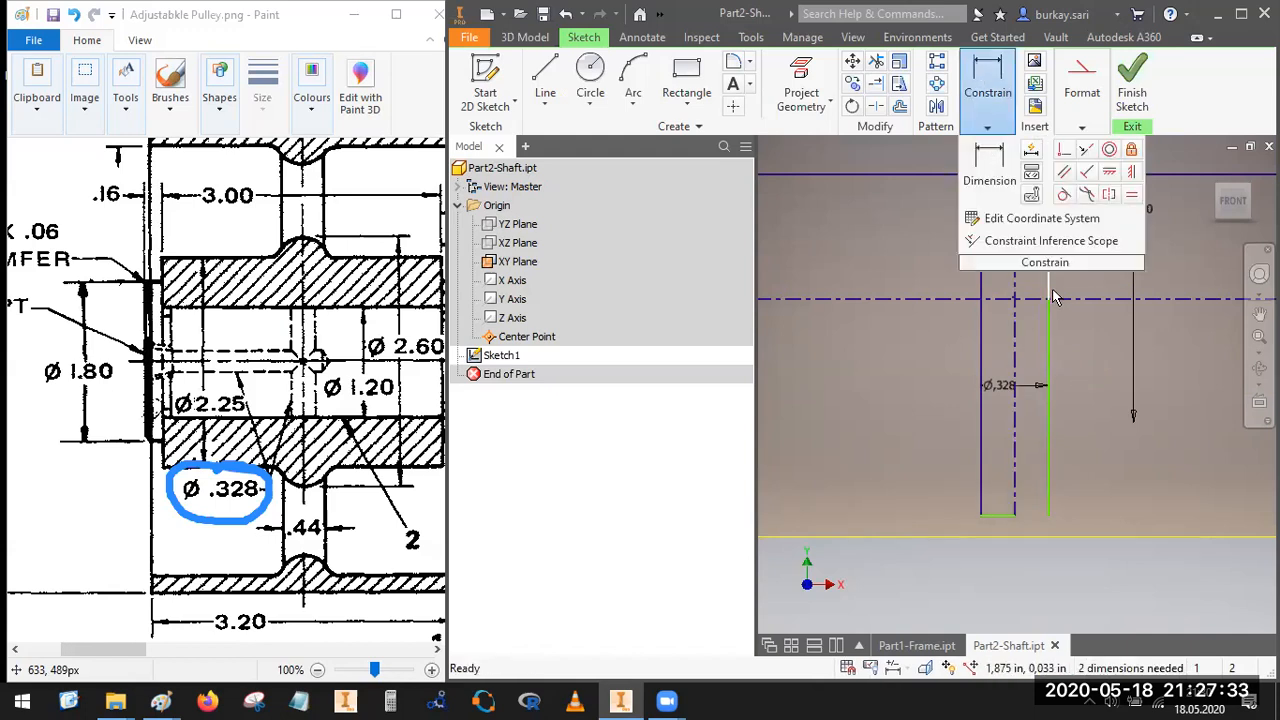
pyautogui.scroll(3, 1052, 308)
pyautogui.moveTo(1048, 180); pyautogui.dragTo(1049, 180)
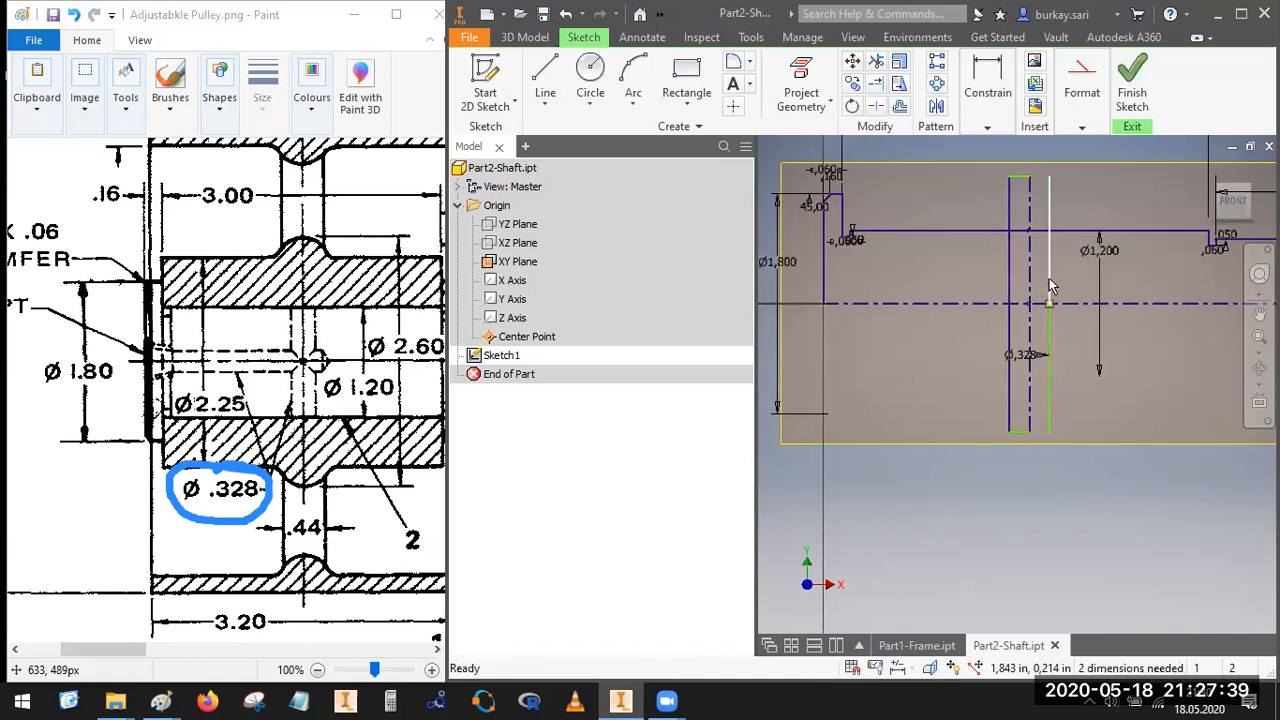
# Step: Make the mirrored line's lower segment symmetric with the rectangle's head-side long edge about the cross hole's centerline edge
pyautogui.click(990, 129)
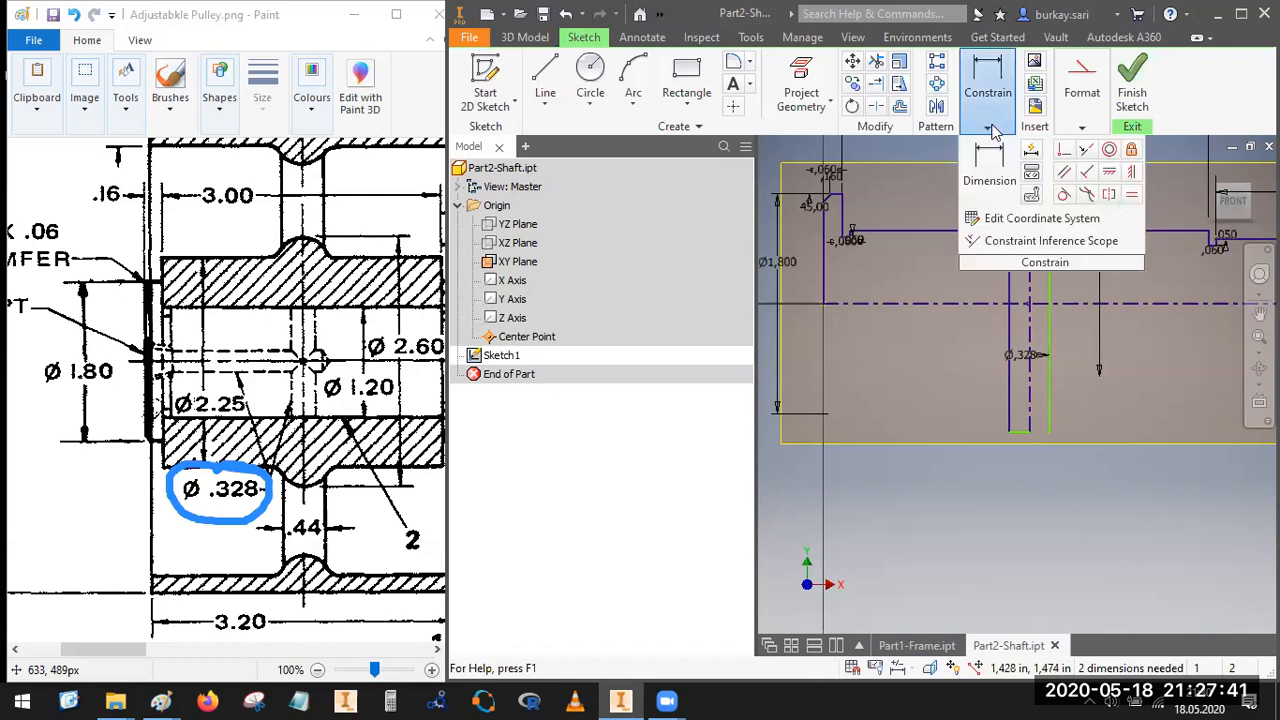
pyautogui.click(1109, 194)
pyautogui.click(1011, 403)
pyautogui.click(1049, 405)
pyautogui.click(1029, 396)
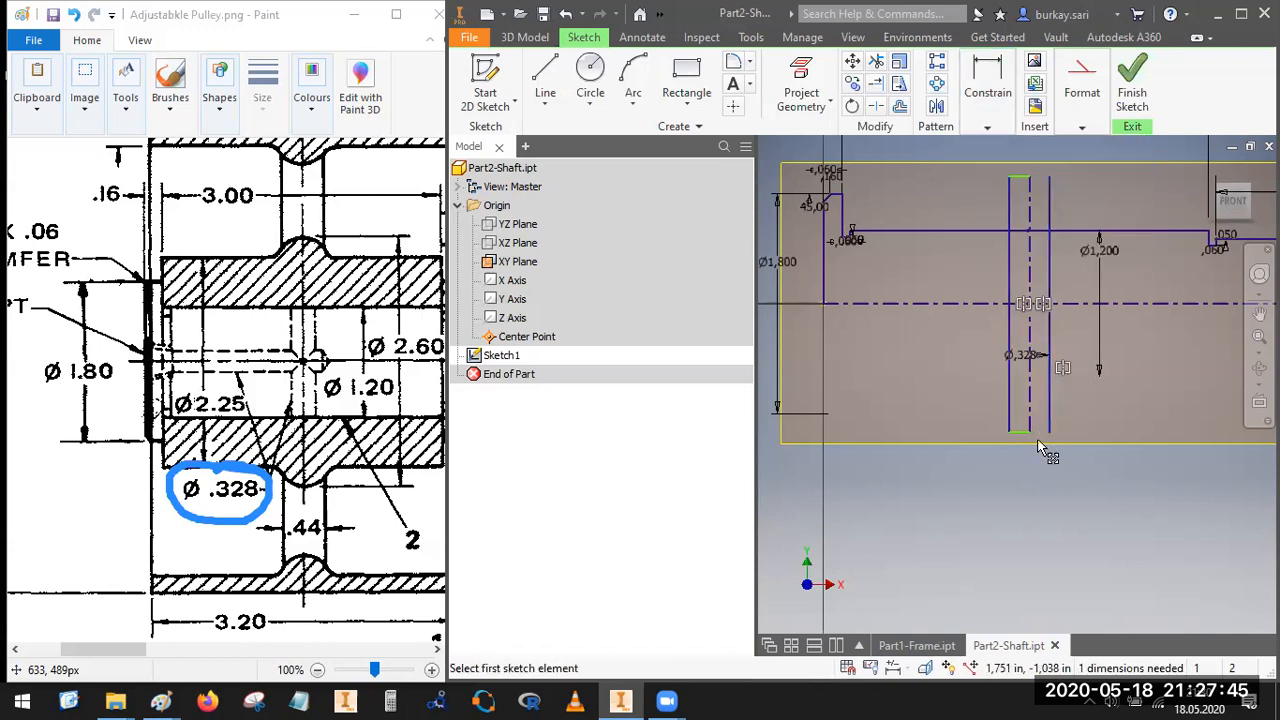
pyautogui.press('Escape')
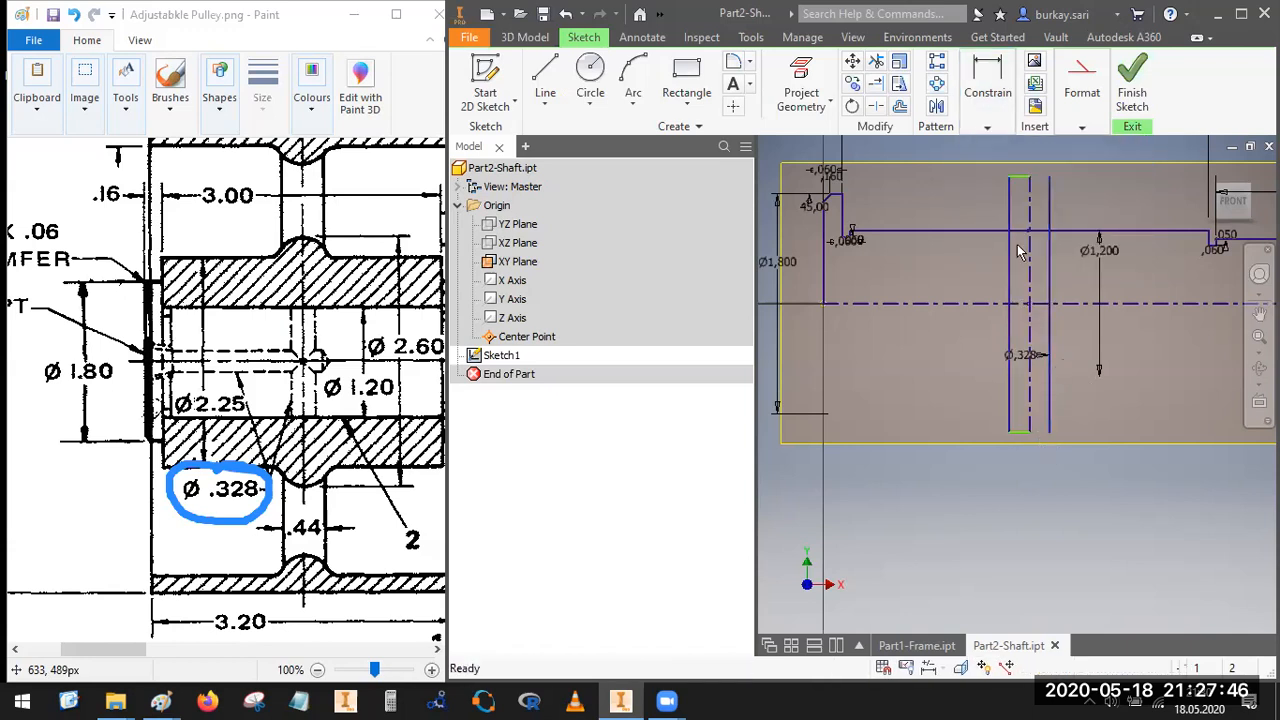
# Step: Delete the mirrored line's lower segment and make the upper segment symmetric with the rectangle's head-side edge about the cross hole's centerline
pyautogui.click(1052, 325)
pyautogui.press('Delete')
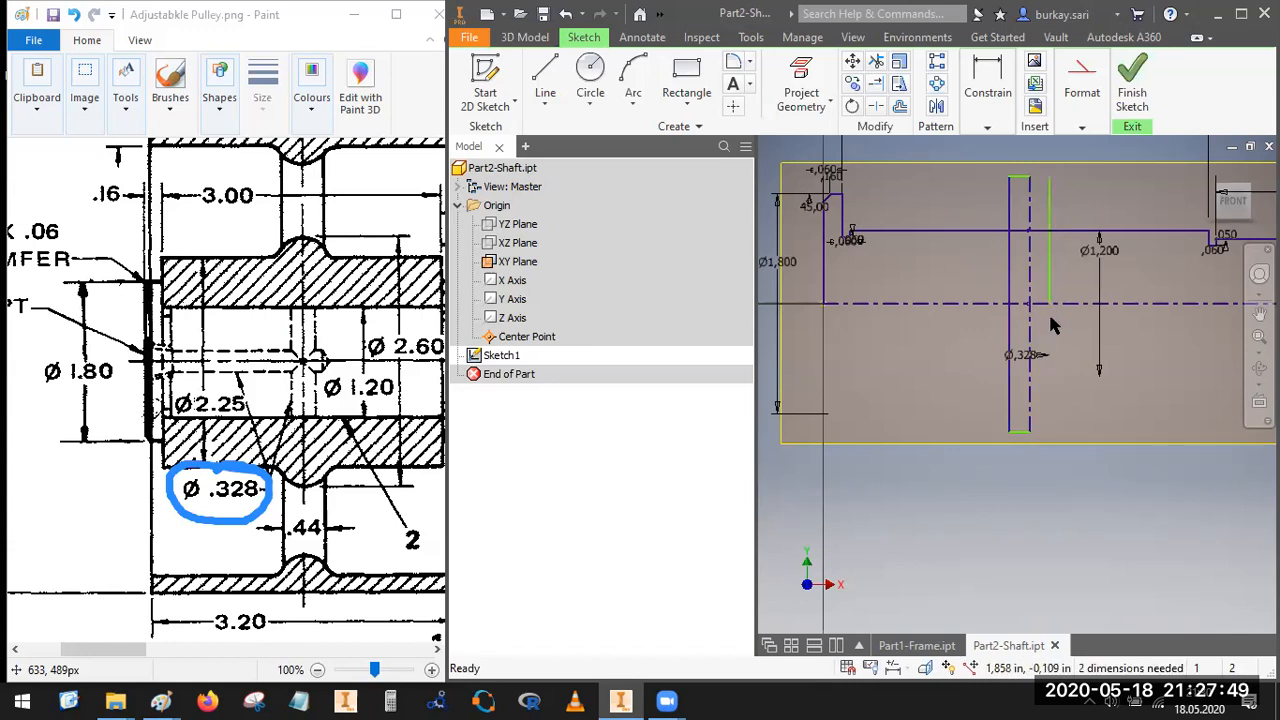
pyautogui.click(987, 127)
pyautogui.click(1108, 194)
pyautogui.click(1049, 281)
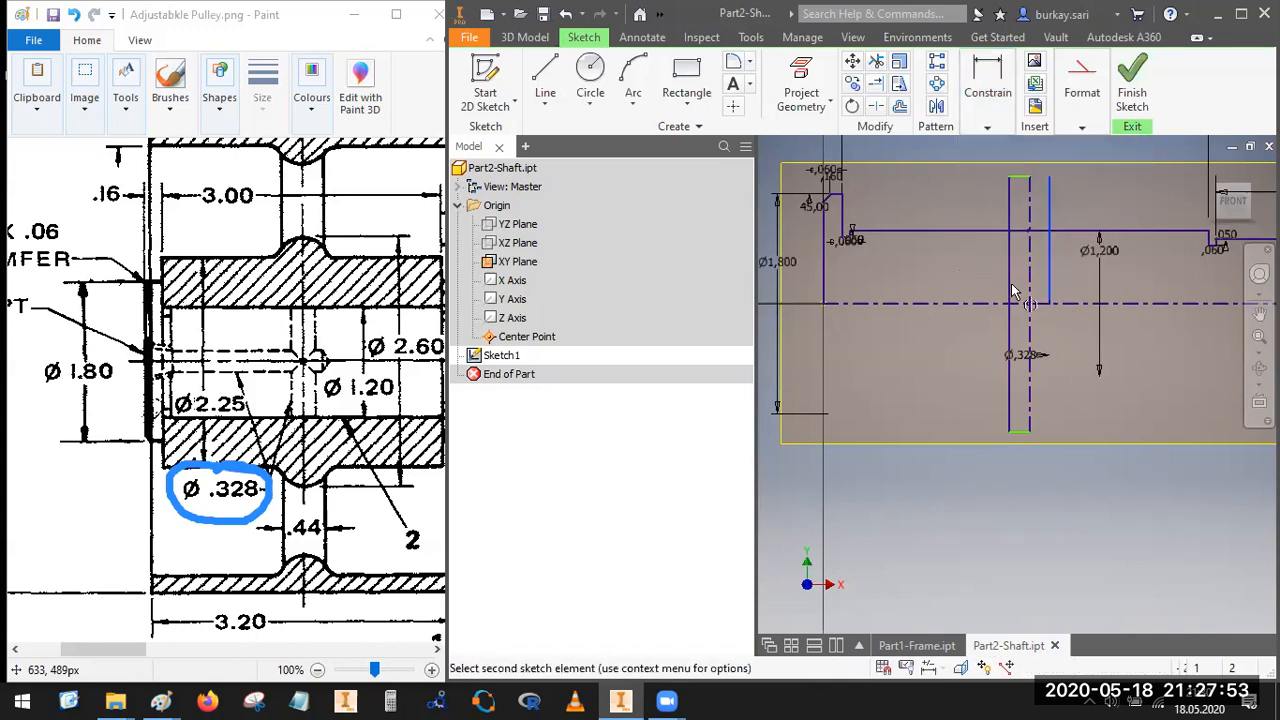
pyautogui.click(1010, 283)
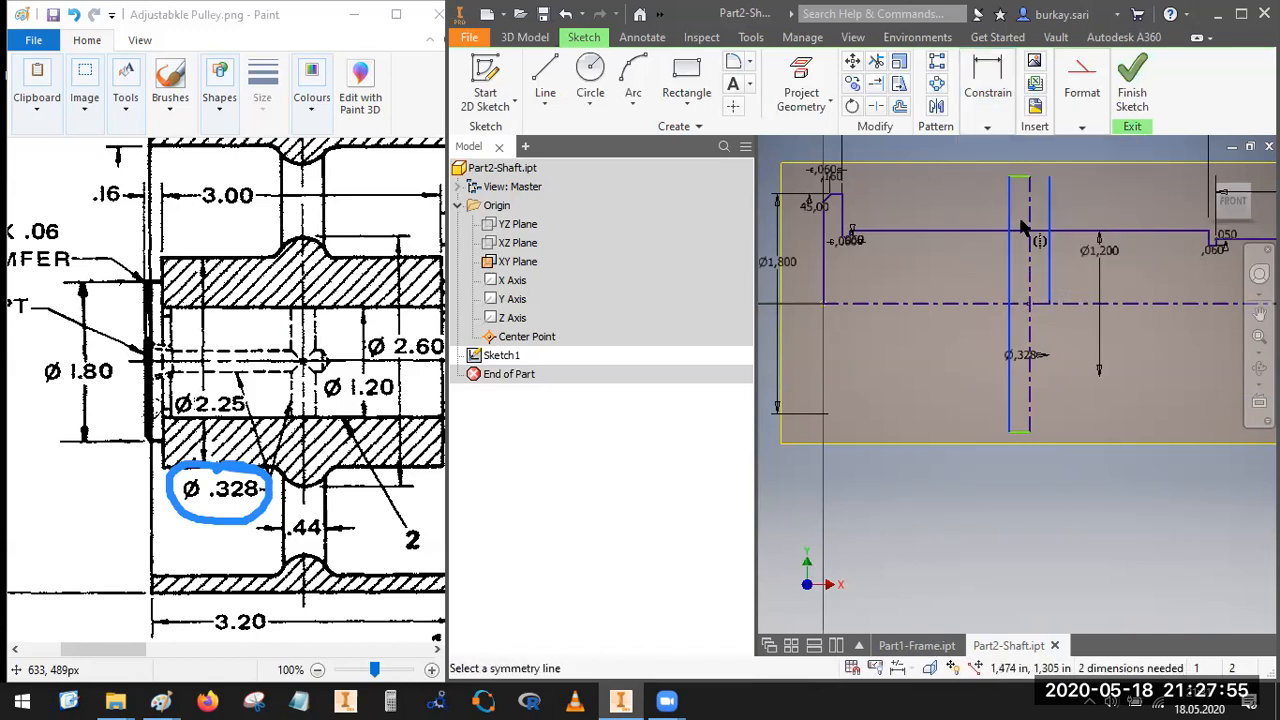
pyautogui.click(1034, 322)
pyautogui.press('Escape')
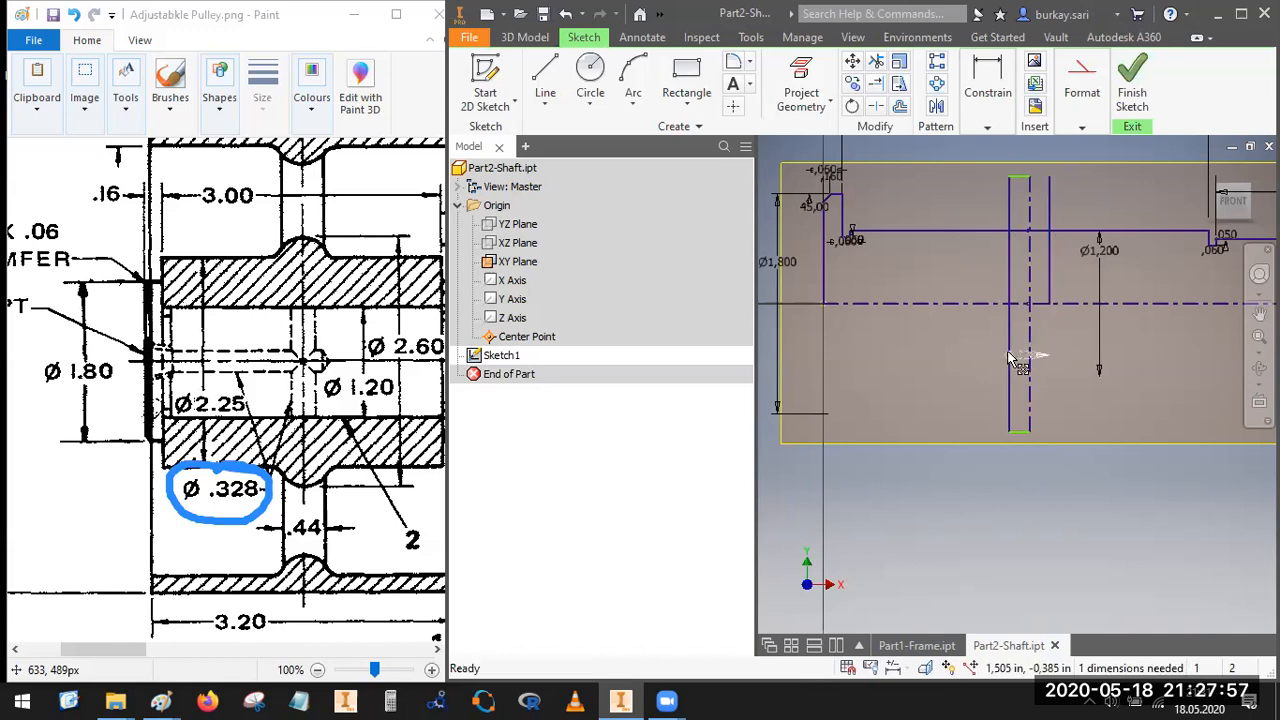
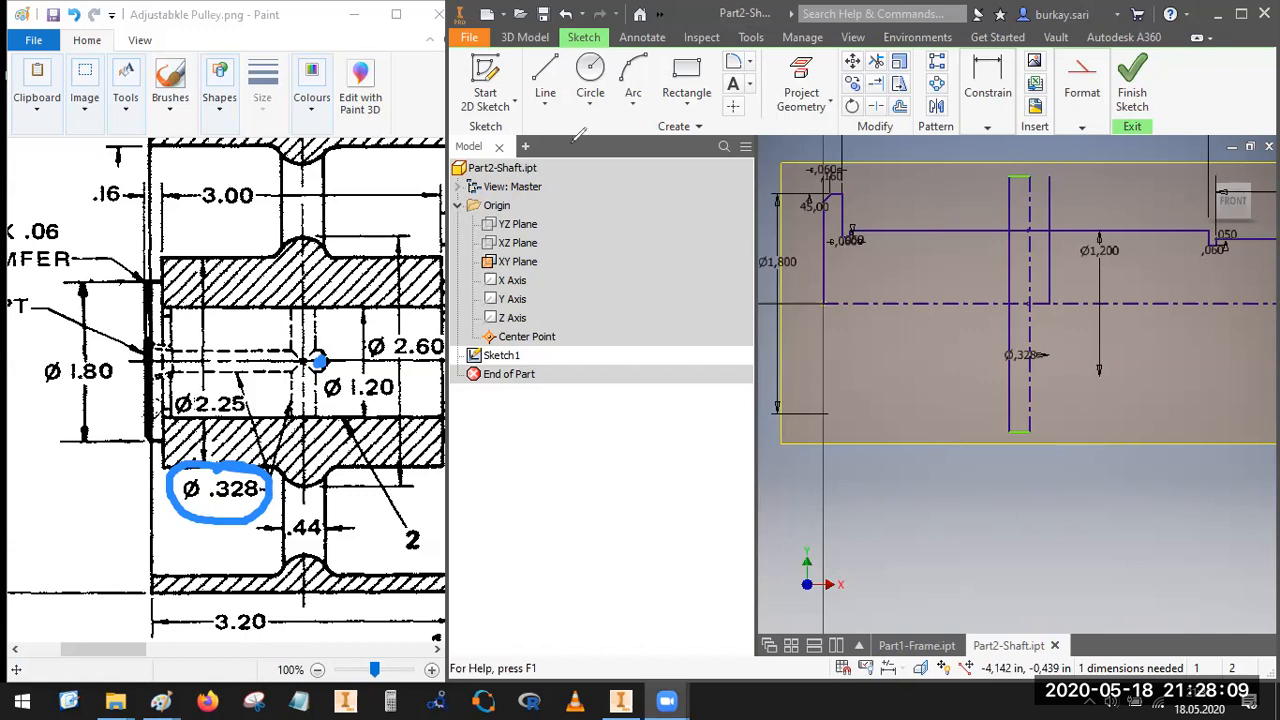
# Step: Sketch a short vertical line across the shaft axis, just beyond the mirrored segment on the side away from the head
pyautogui.click(545, 75)
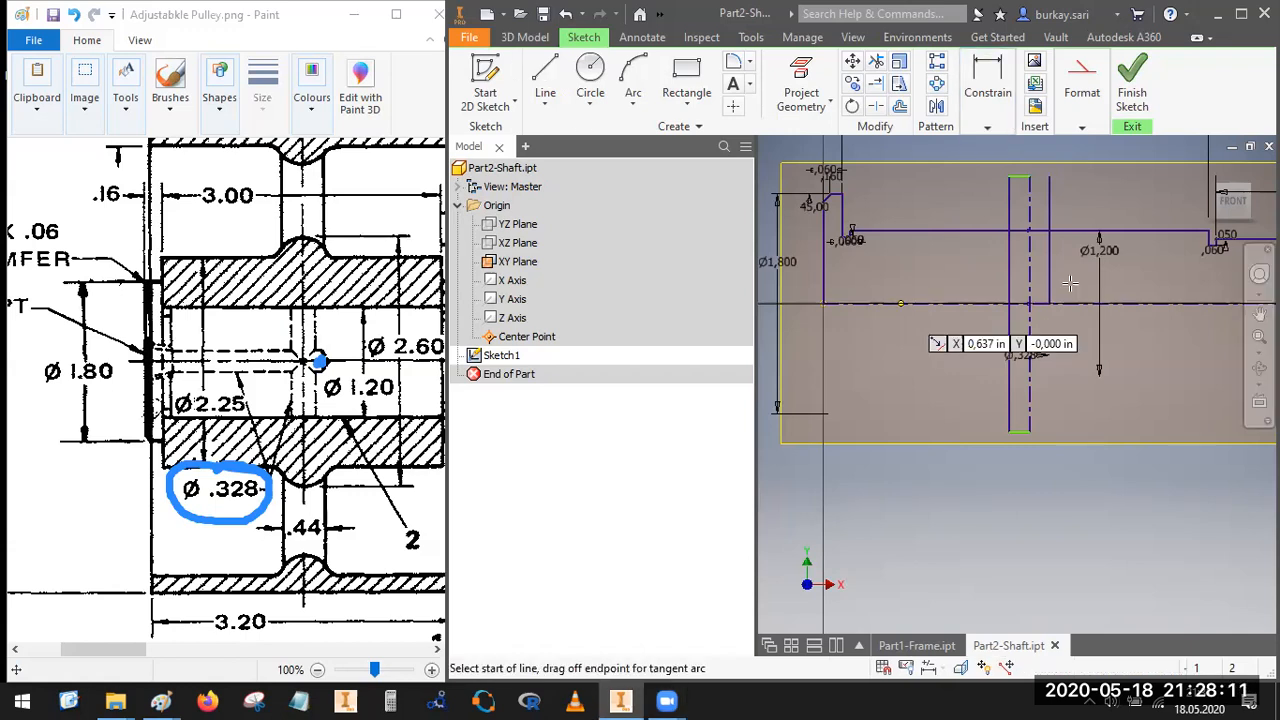
pyautogui.click(1070, 283)
pyautogui.click(1074, 333)
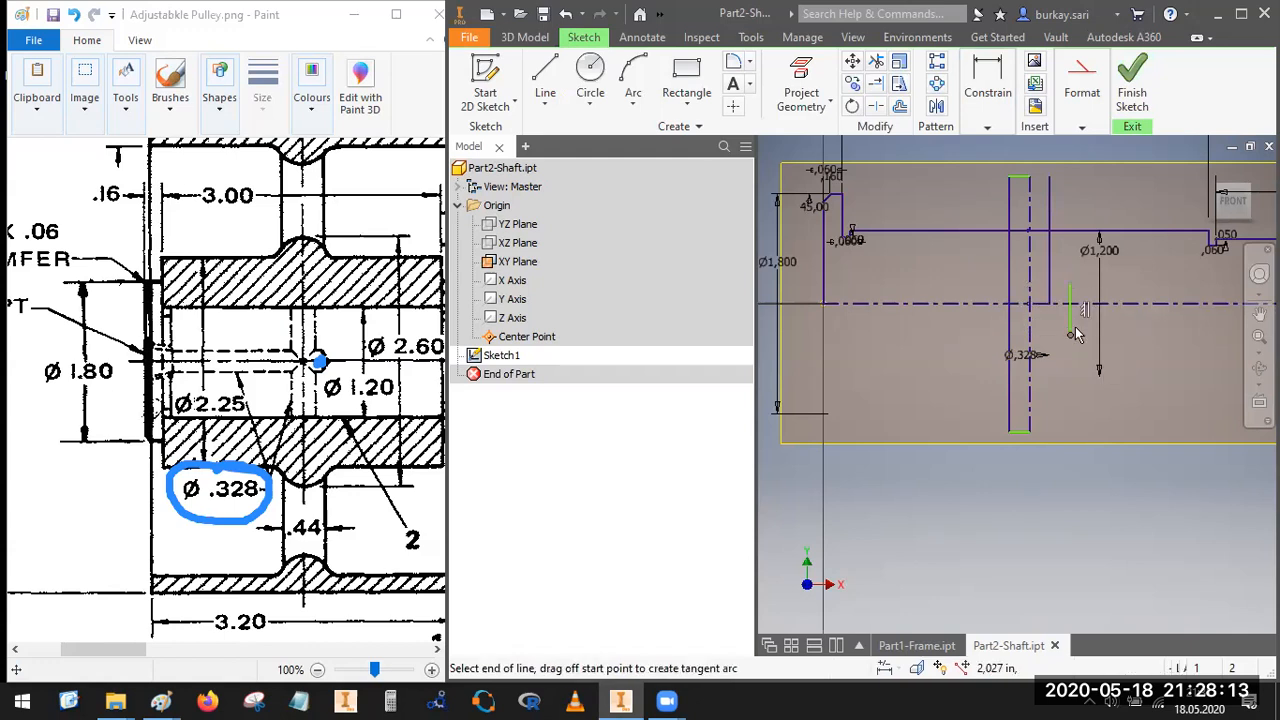
pyautogui.press('Escape')
# Step: Dimension the short vertical line at 0.06 in from the mirrored segment
pyautogui.scroll(-3, 1074, 316)
pyautogui.press('d')
pyautogui.click(1070, 290)
pyautogui.click(1031, 284)
pyautogui.click(1056, 338)
pyautogui.write('0.')
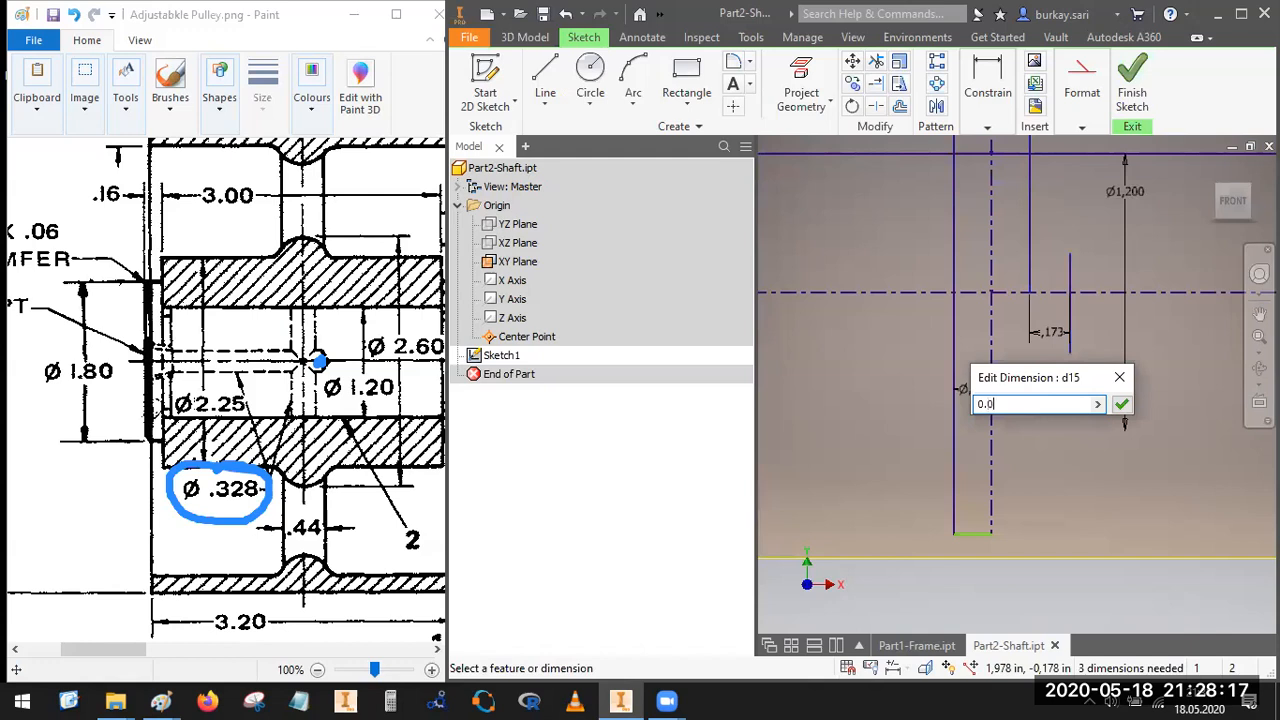
pyautogui.write('06')
pyautogui.press('Return')
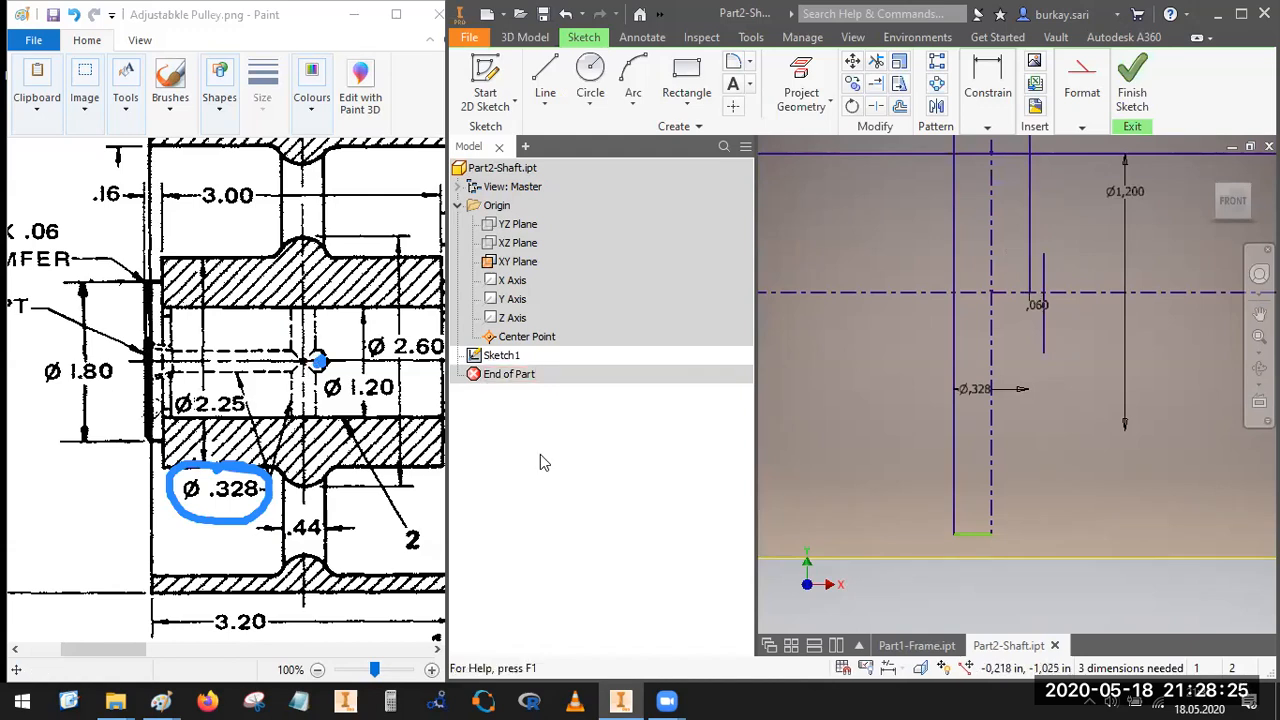
# Step: Switch to the Paint drawing, enlarge it to 200%, and compare the axial hole's end beyond the cross hole with the sketch
pyautogui.click(841, 104)
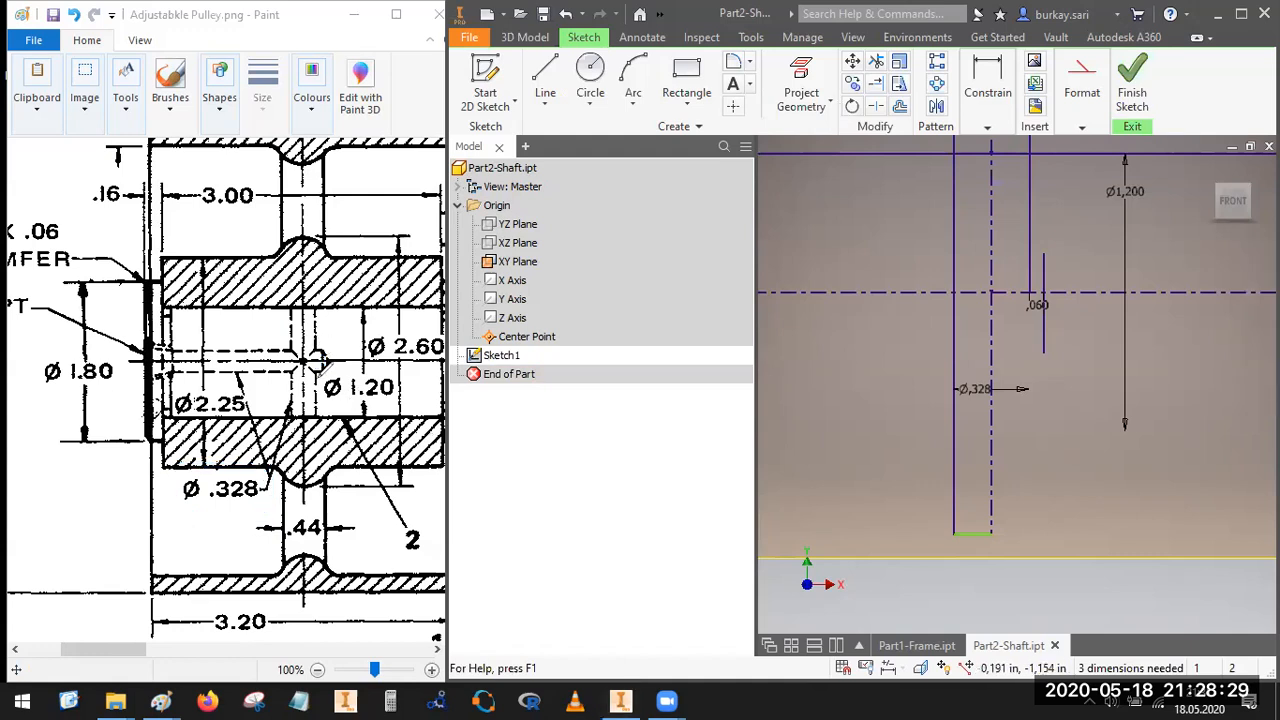
pyautogui.click(432, 669)
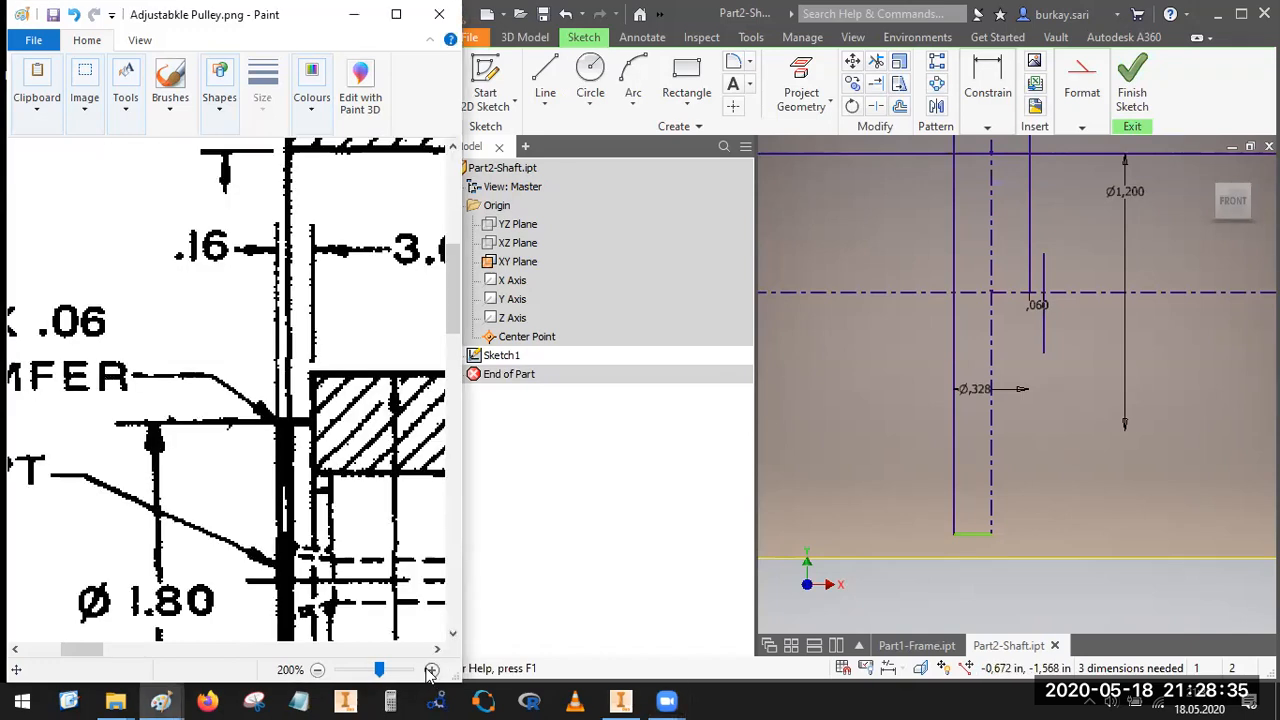
pyautogui.moveTo(83, 657); pyautogui.dragTo(131, 658)
pyautogui.moveTo(454, 316); pyautogui.dragTo(453, 353)
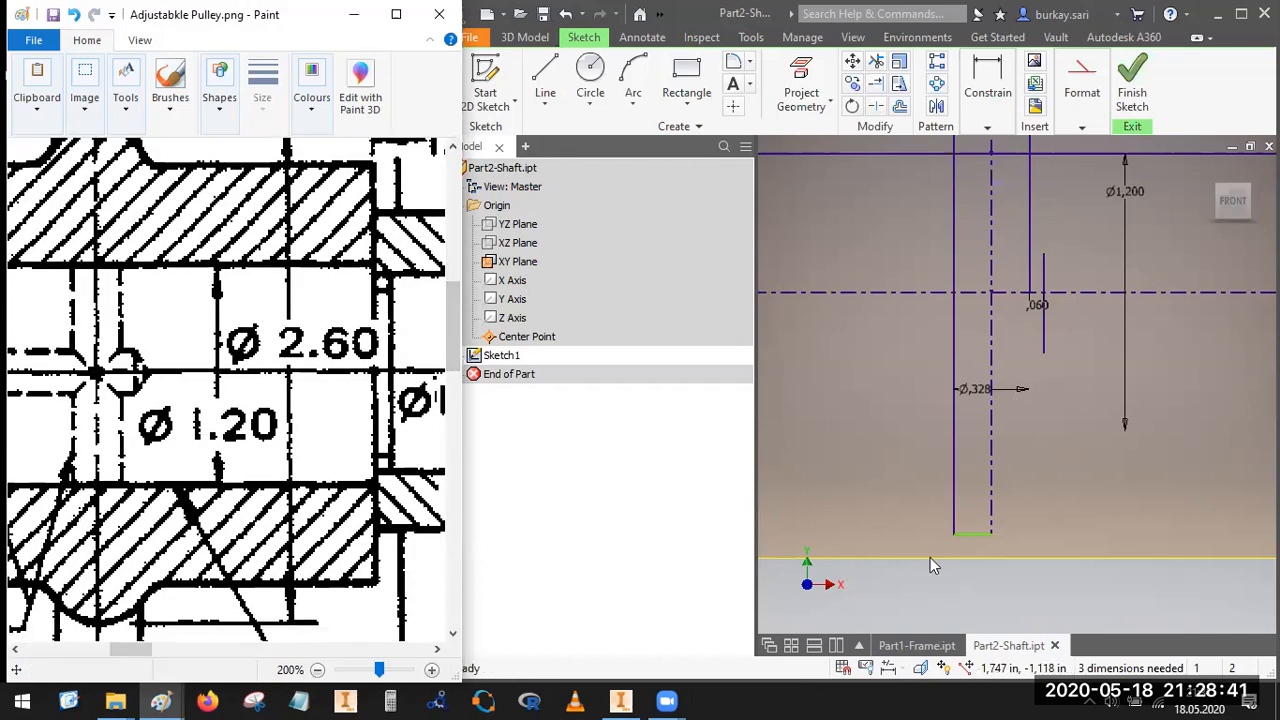
pyautogui.click(671, 681)
pyautogui.moveTo(119, 263); pyautogui.dragTo(119, 468)
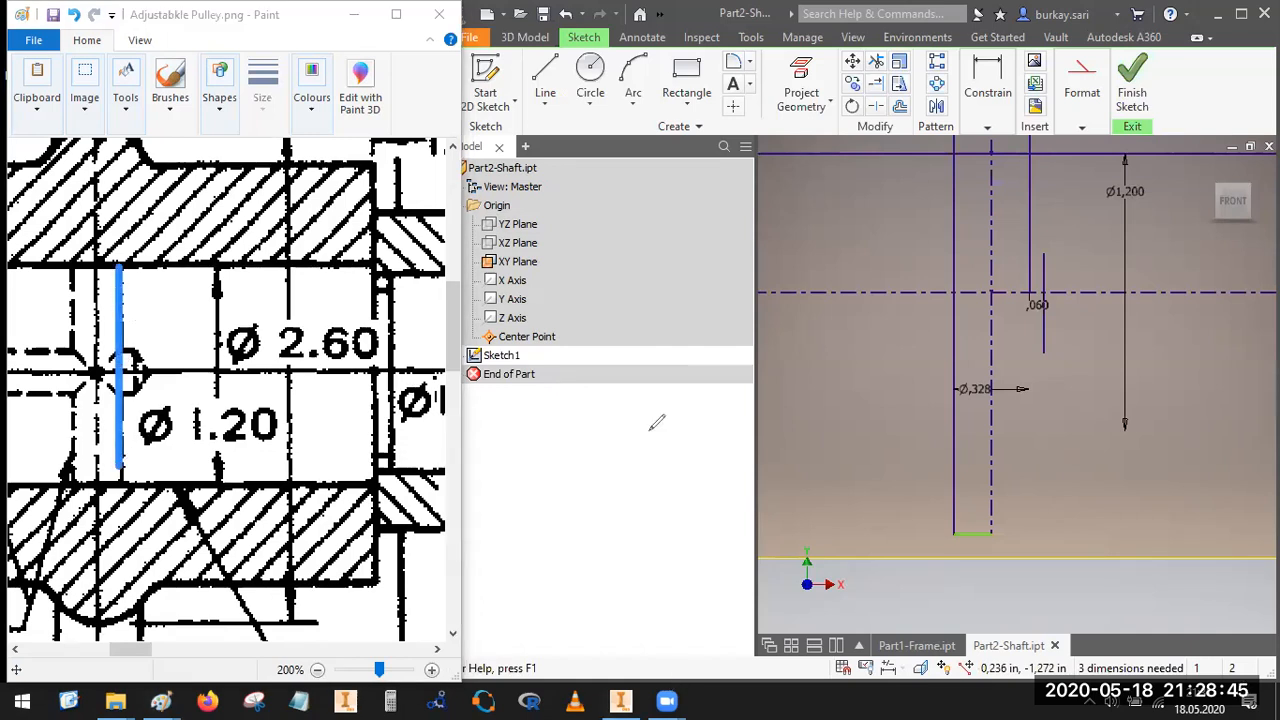
pyautogui.moveTo(1029, 150); pyautogui.dragTo(1020, 322)
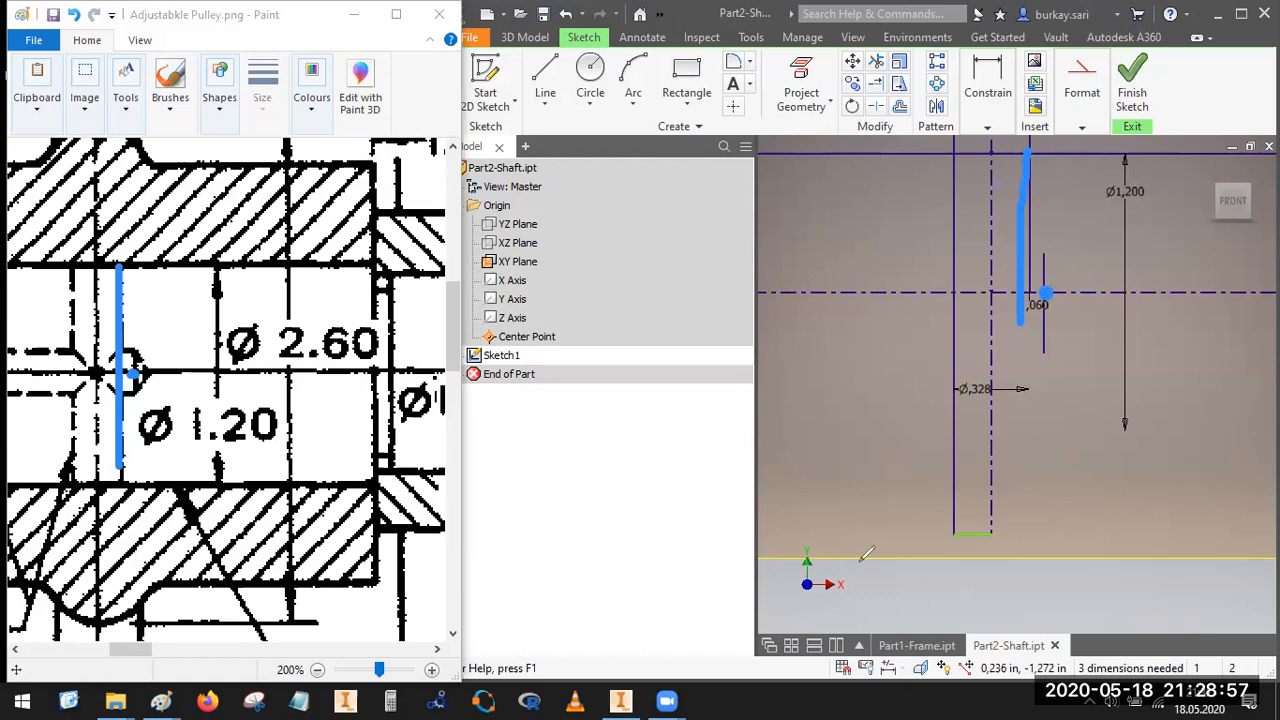
pyautogui.click(882, 135)
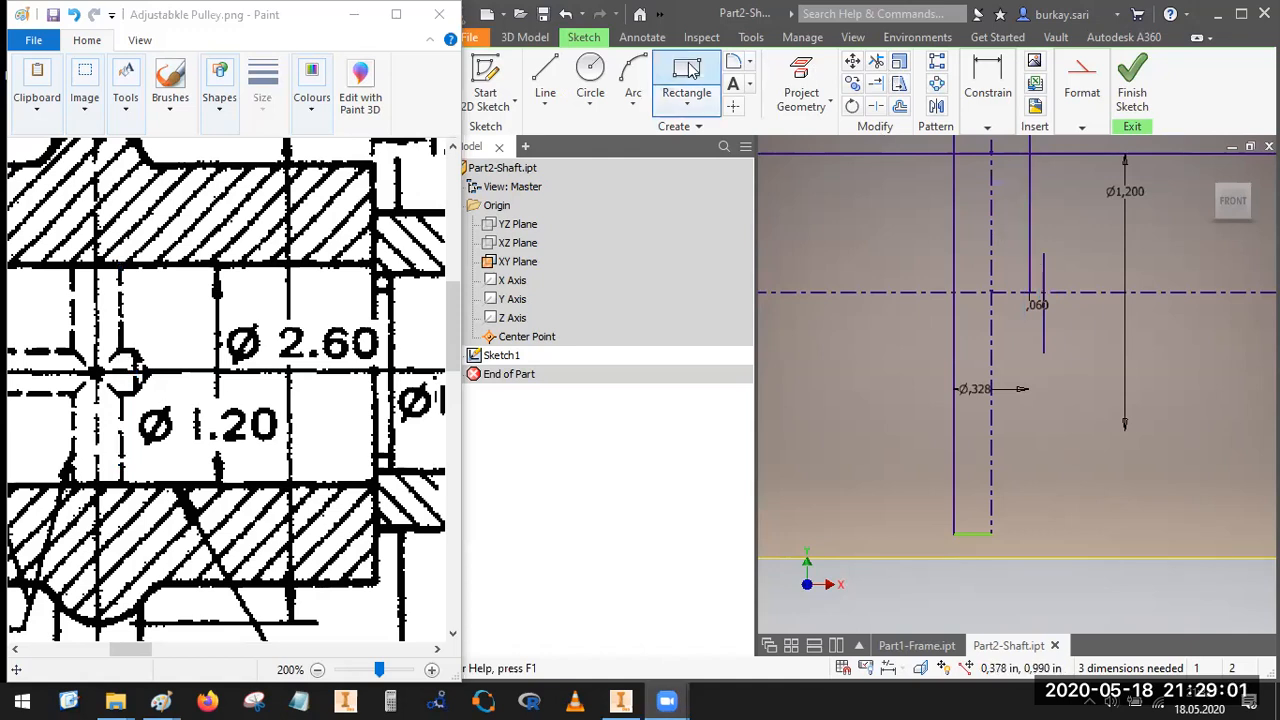
# Step: Trim the short vertical line's portion below the shaft axis
pyautogui.click(876, 64)
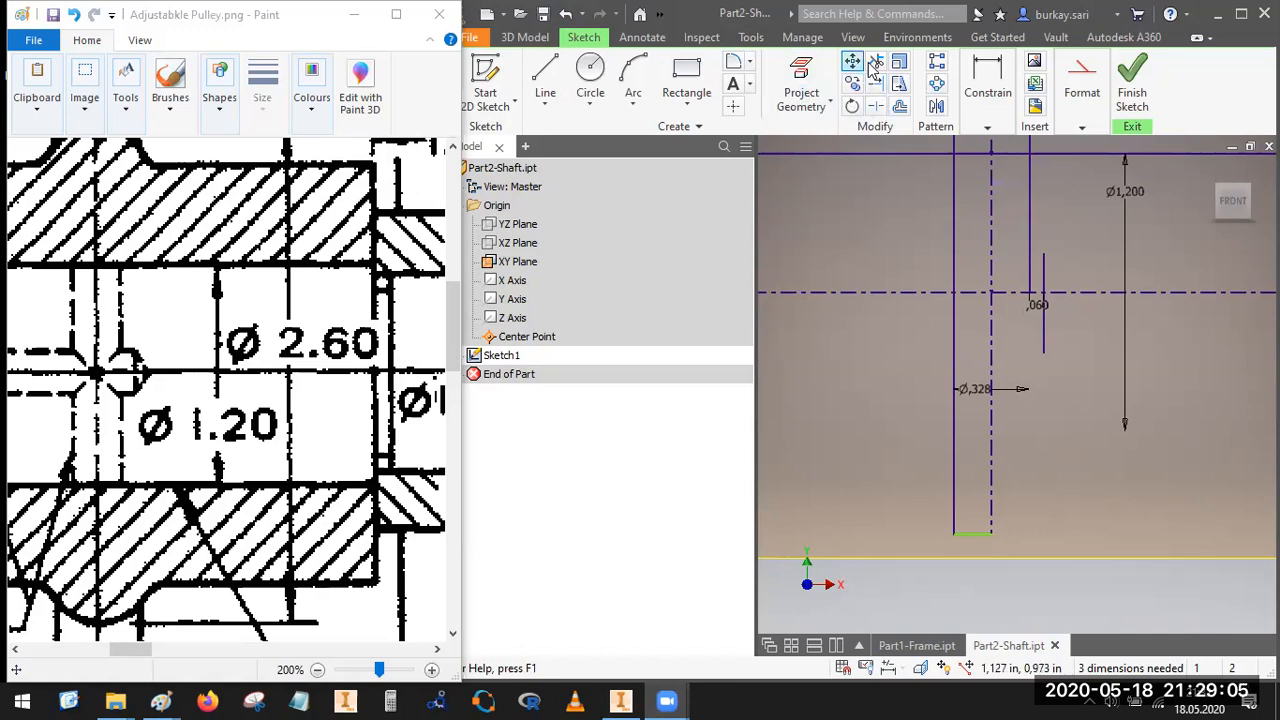
pyautogui.click(1043, 332)
pyautogui.press('Escape')
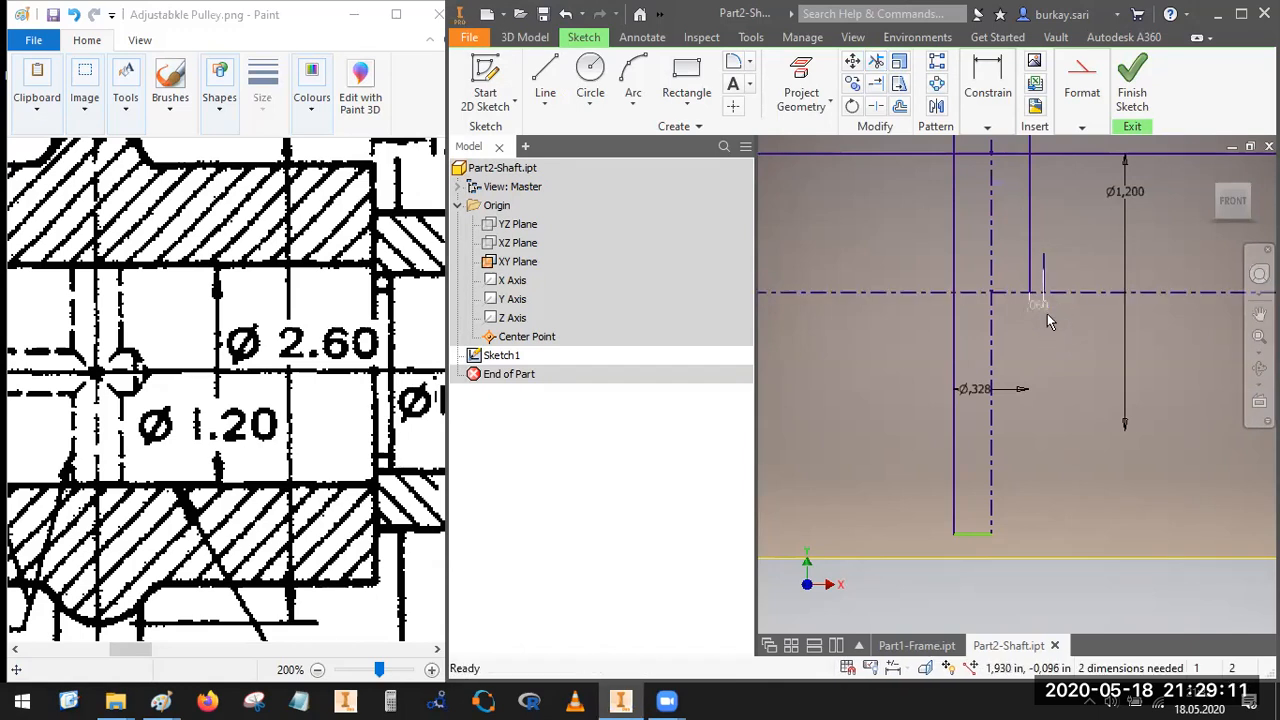
# Step: Convert the mirrored segment beside the cross hole into a construction line
pyautogui.rightClick(1031, 212)
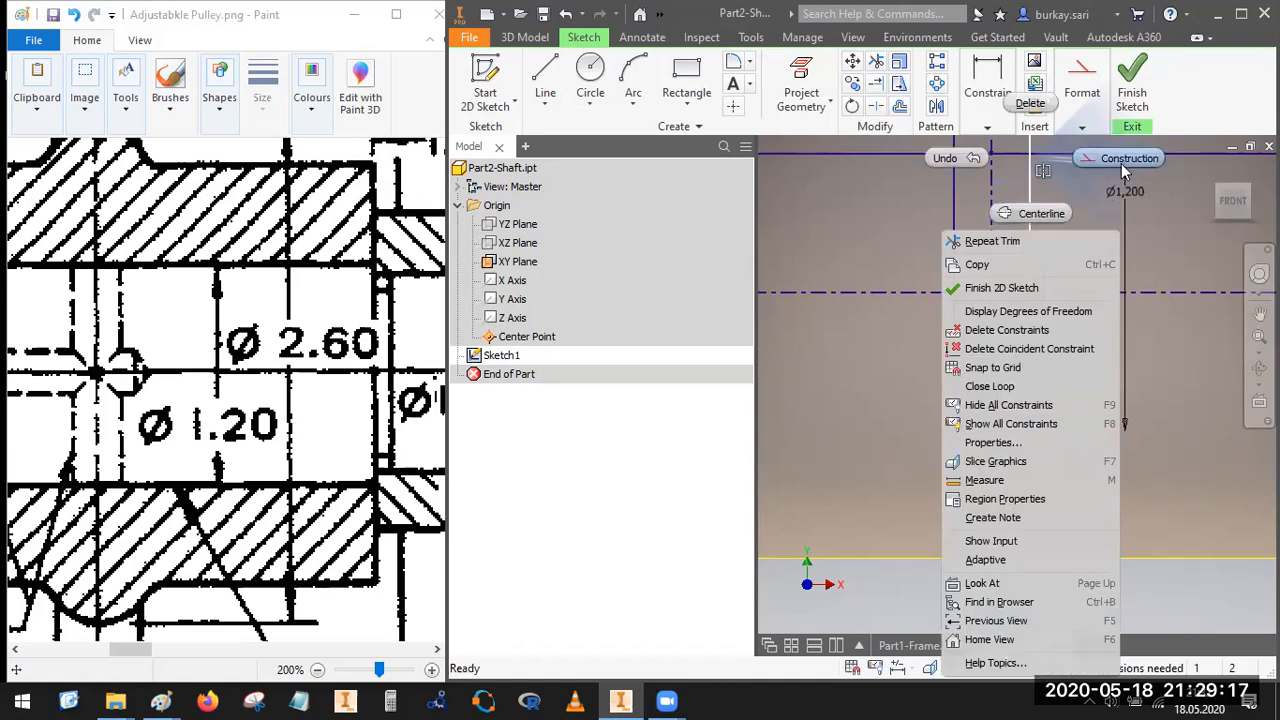
pyautogui.click(1121, 163)
pyautogui.scroll(-2, 1002, 312)
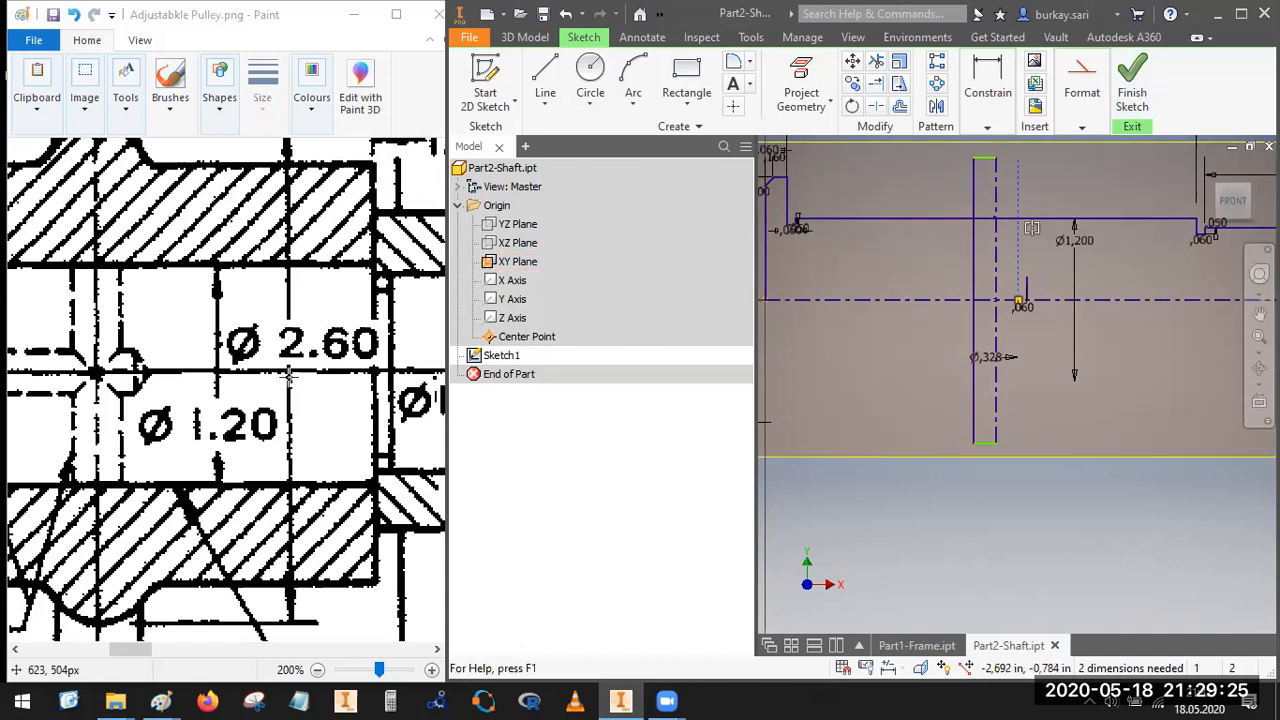
# Step: Switch to the Paint drawing, reduce it to 50%, and examine the assembly section from the shaft head to the bolt in the frame
pyautogui.click(291, 378)
pyautogui.click(318, 670)
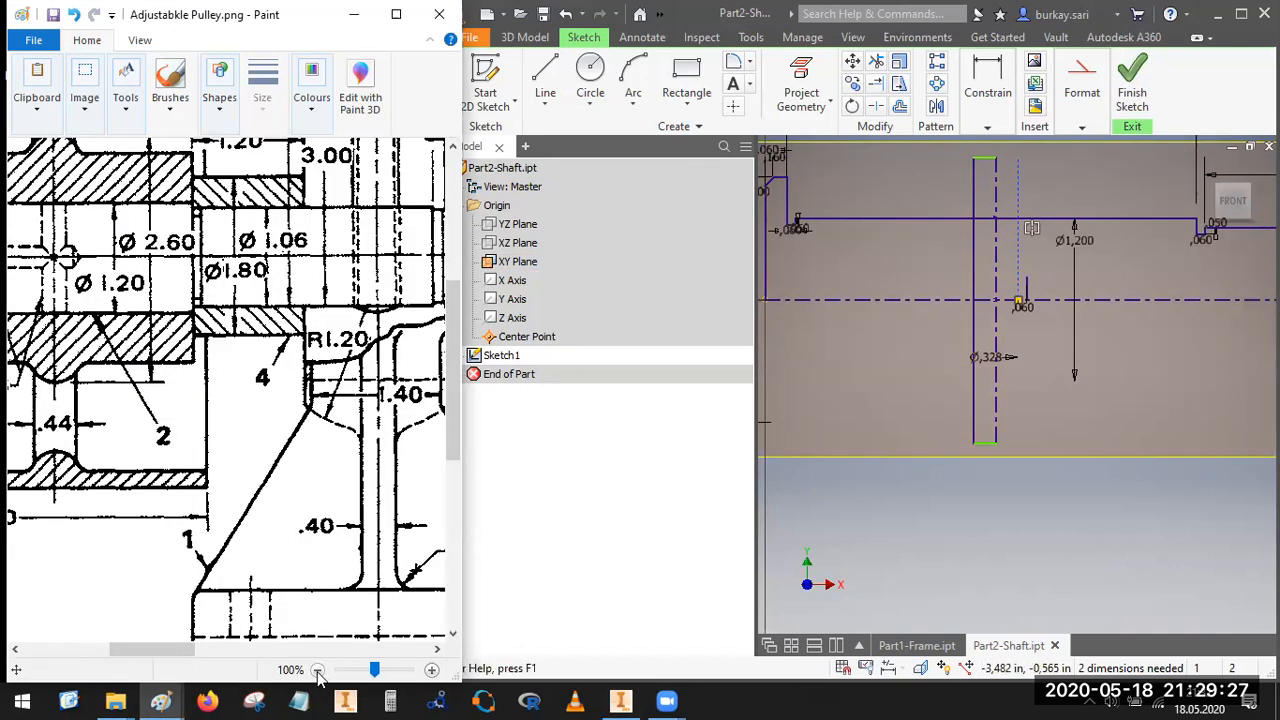
pyautogui.click(318, 670)
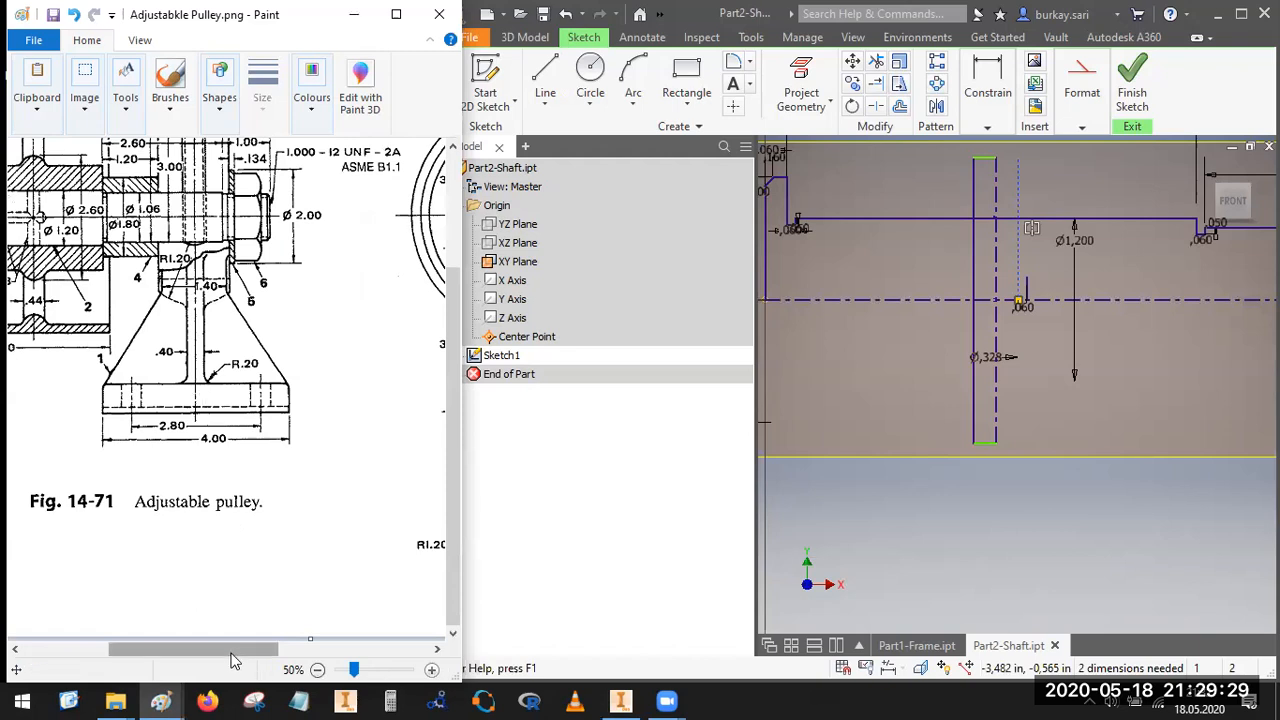
pyautogui.moveTo(214, 650); pyautogui.dragTo(181, 654)
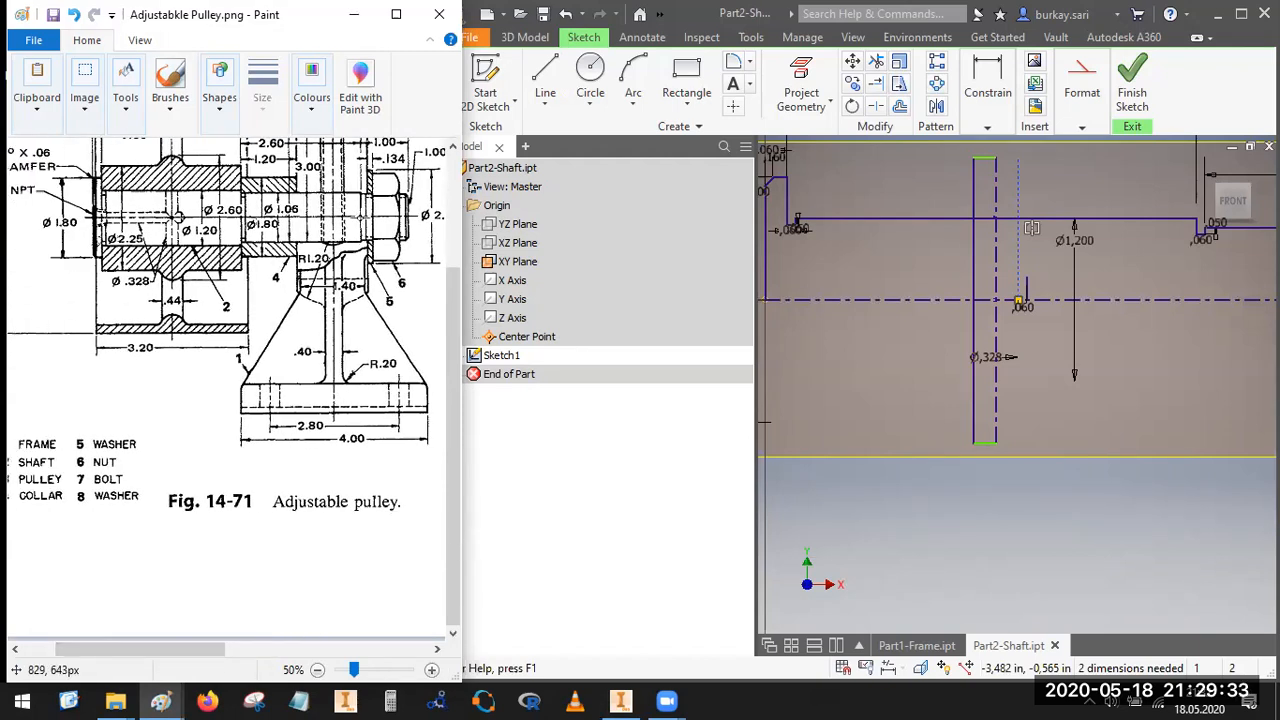
pyautogui.keyDown('ctrl'); pyautogui.scroll(2, 208, 518); pyautogui.keyUp('ctrl')
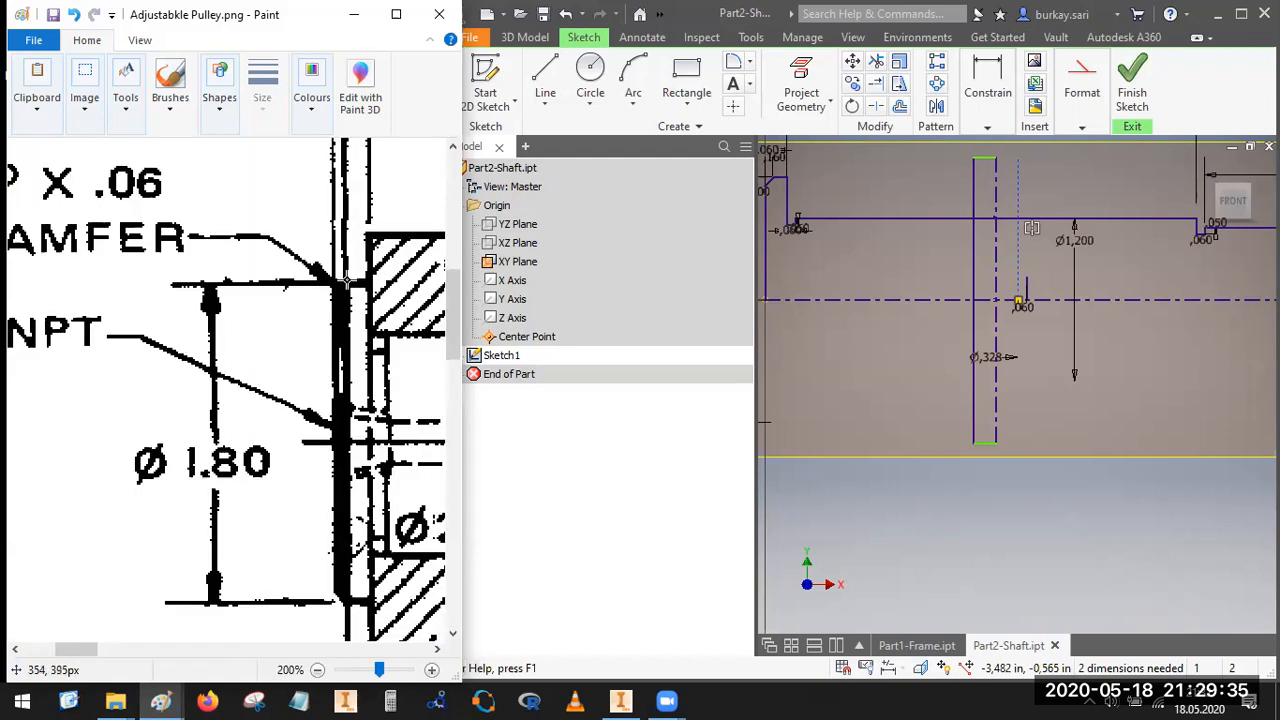
pyautogui.keyDown('ctrl'); pyautogui.scroll(-2, 238, 398); pyautogui.keyUp('ctrl')
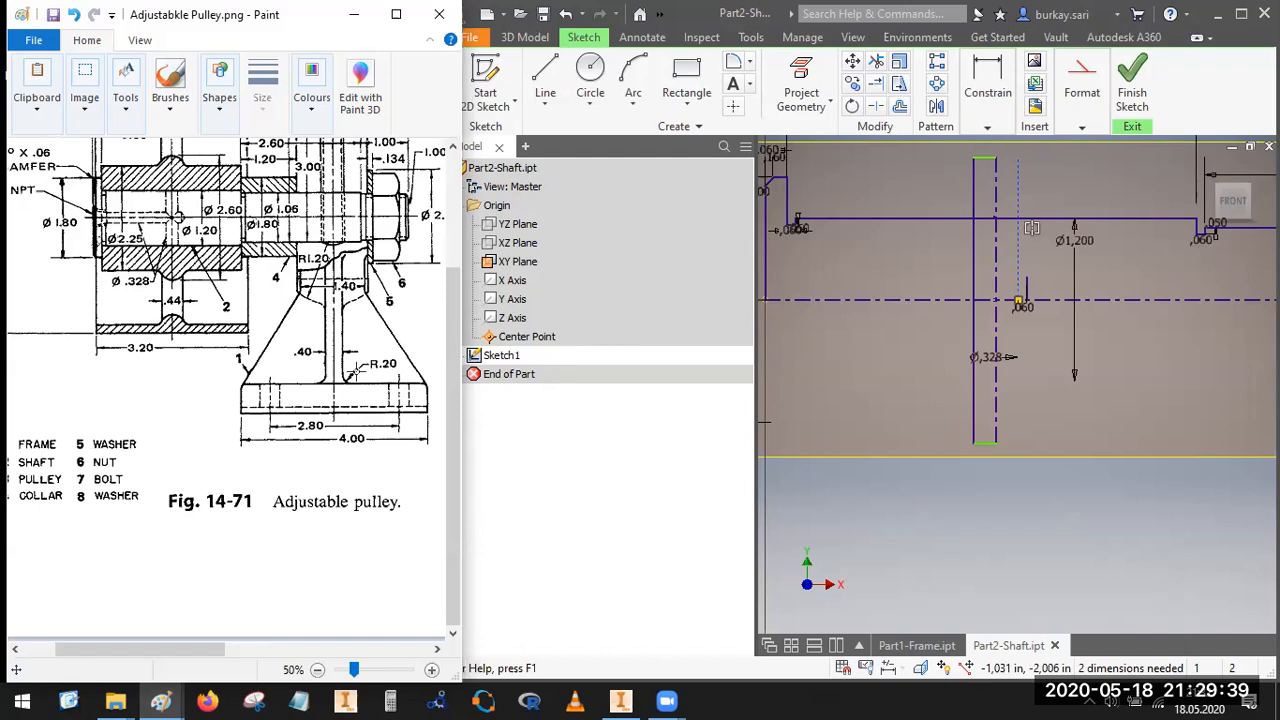
pyautogui.moveTo(343, 187)
pyautogui.mouseDown()
pyautogui.moveTo(321, 191)
pyautogui.moveTo(343, 198)
pyautogui.moveTo(309, 189)
pyautogui.moveTo(306, 214)
pyautogui.mouseUp()
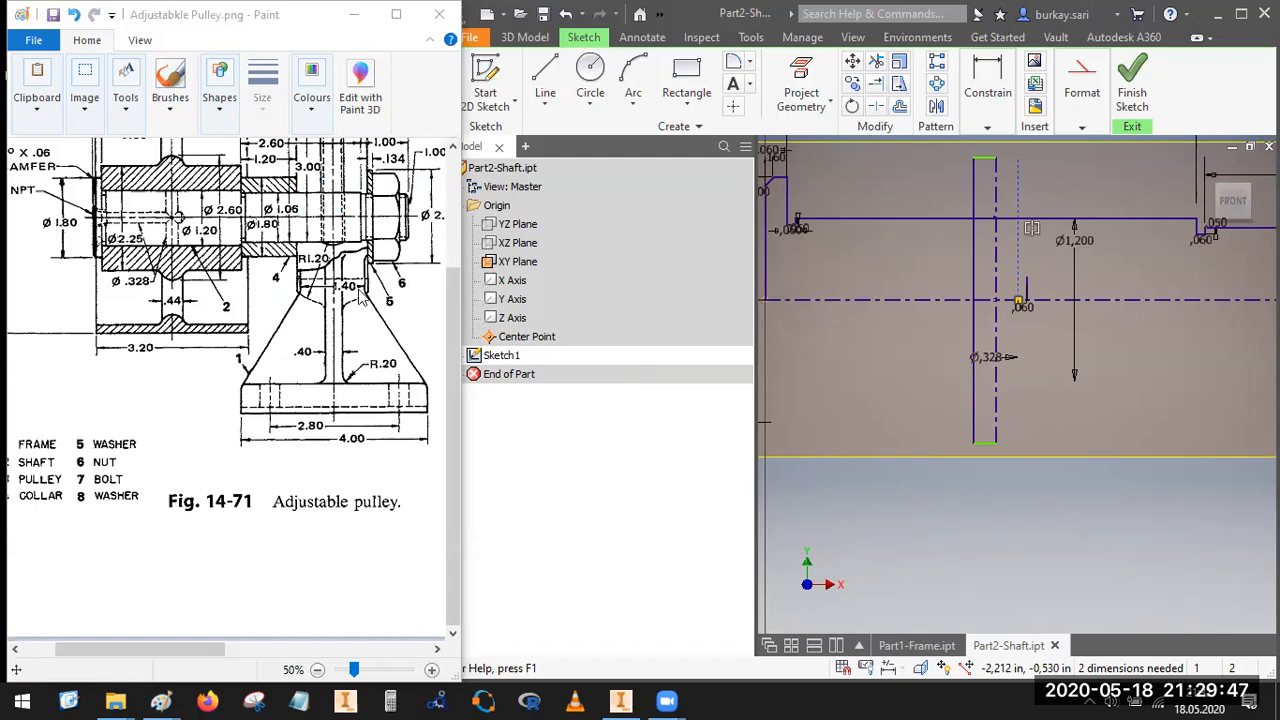
pyautogui.scroll(2, 362, 300)
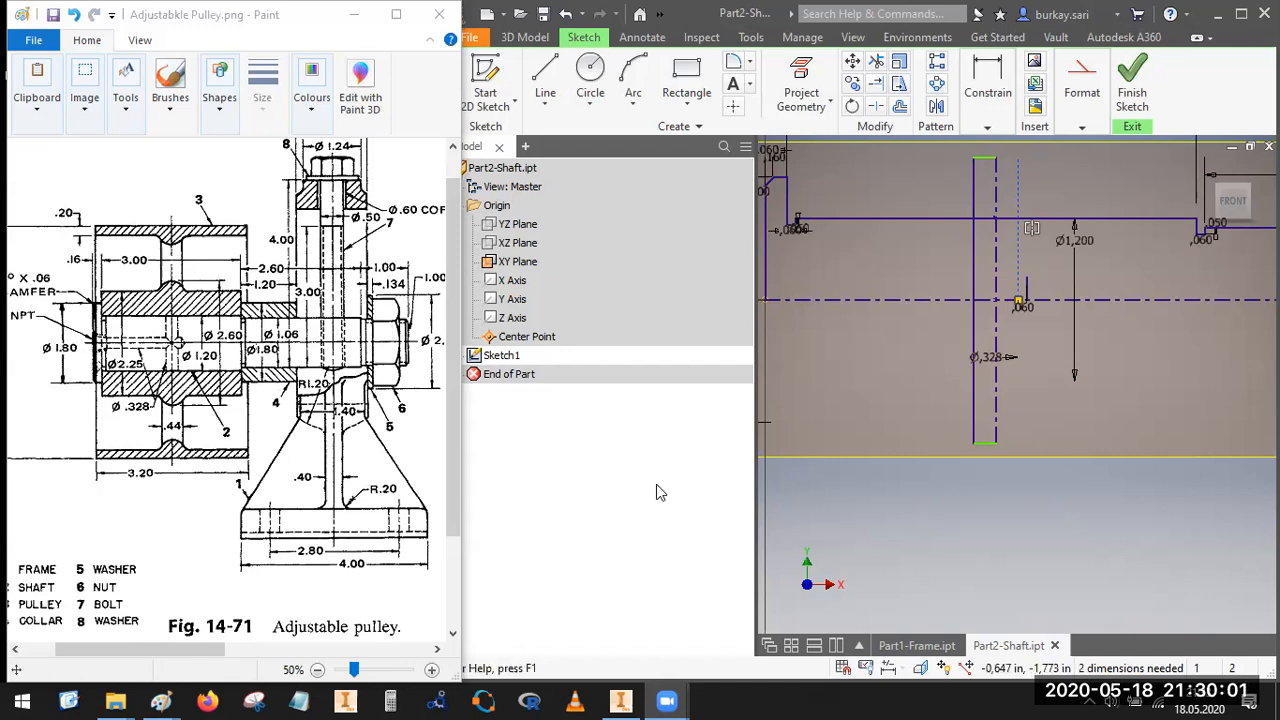
# Step: Trace the vertical bolt's centerline, the frame's 1.40 width and the adjoining shaft end on the drawing, and clear the marks
pyautogui.moveTo(332, 176); pyautogui.dragTo(333, 411)
pyautogui.moveTo(332, 330); pyautogui.dragTo(333, 472)
pyautogui.moveTo(345, 397)
pyautogui.mouseDown()
pyautogui.moveTo(310, 418)
pyautogui.moveTo(350, 426)
pyautogui.moveTo(368, 404)
pyautogui.mouseUp()
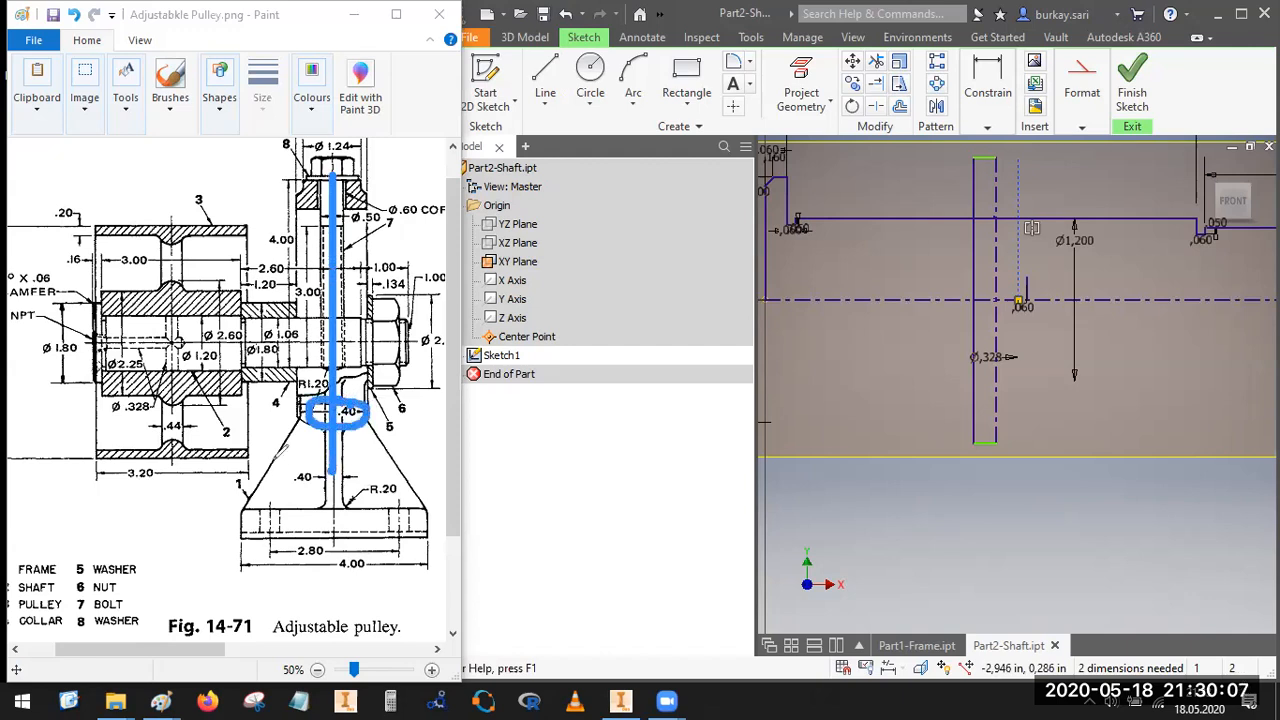
pyautogui.moveTo(372, 318)
pyautogui.mouseDown()
pyautogui.moveTo(370, 358)
pyautogui.moveTo(330, 346)
pyautogui.moveTo(316, 372)
pyautogui.moveTo(299, 342)
pyautogui.mouseUp()
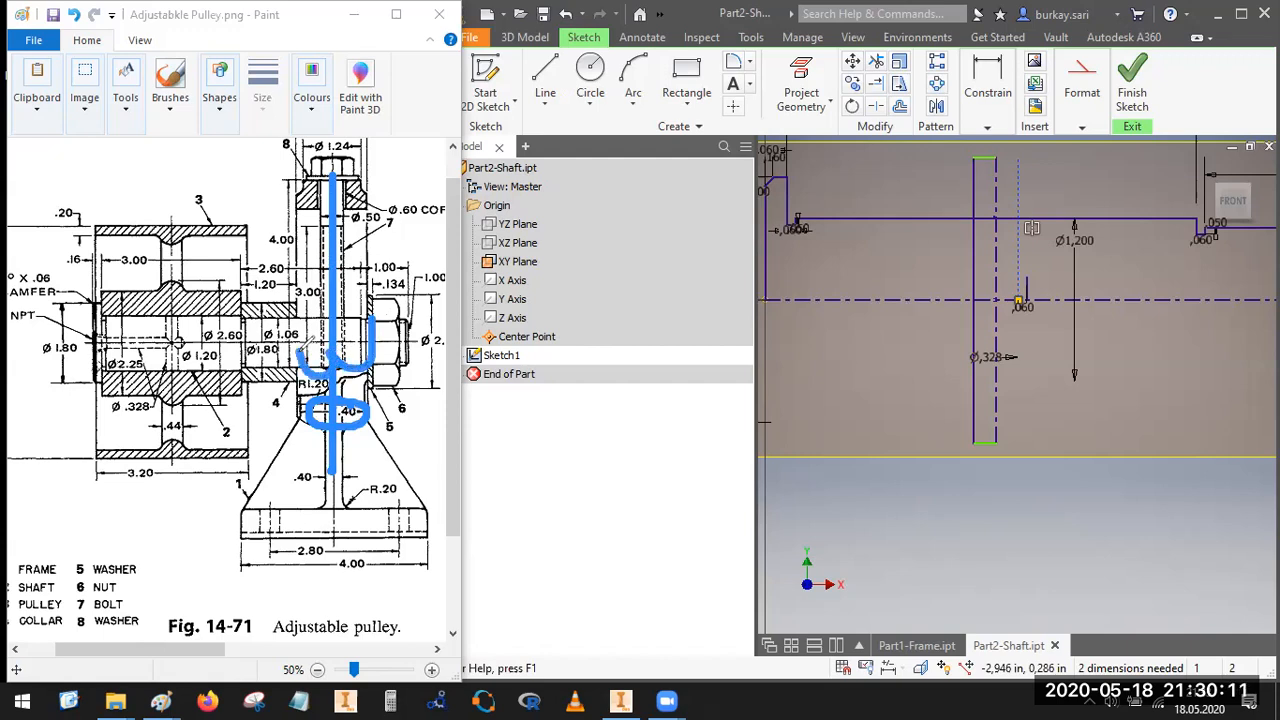
pyautogui.click(351, 320)
pyautogui.moveTo(366, 303)
pyautogui.mouseDown()
pyautogui.moveTo(393, 317)
pyautogui.moveTo(368, 364)
pyautogui.moveTo(364, 306)
pyautogui.mouseUp()
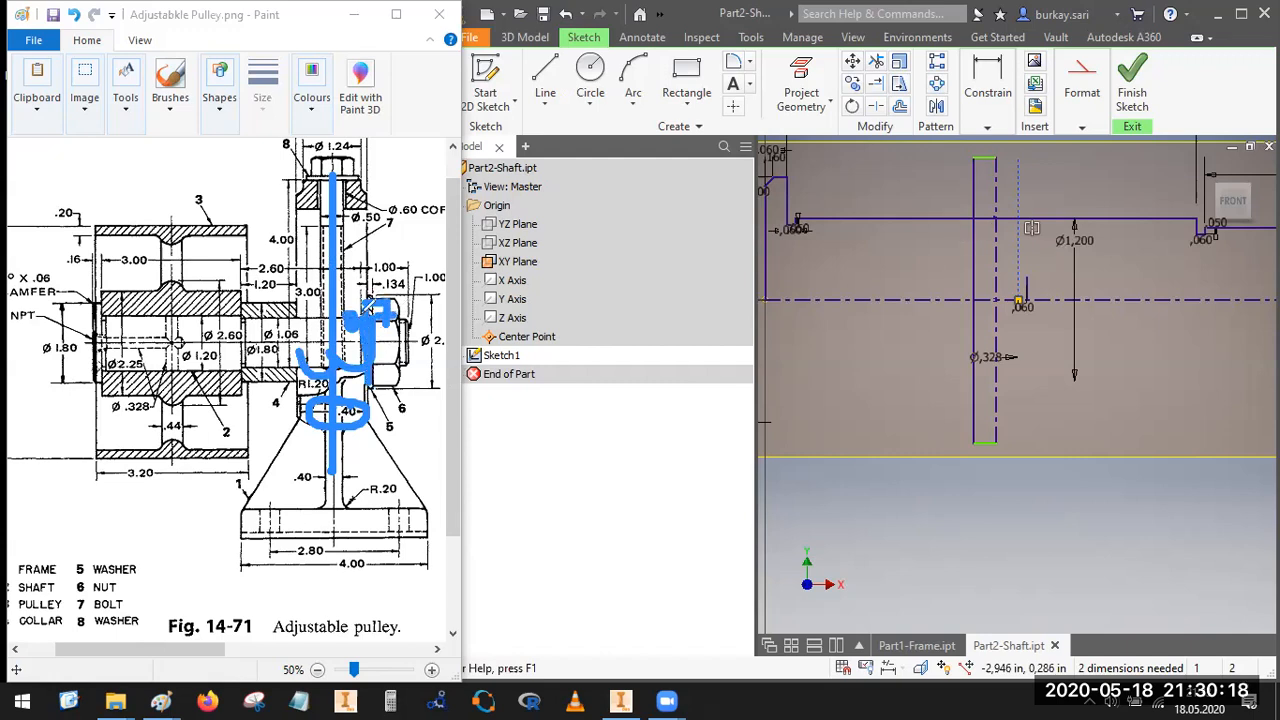
pyautogui.click(807, 146)
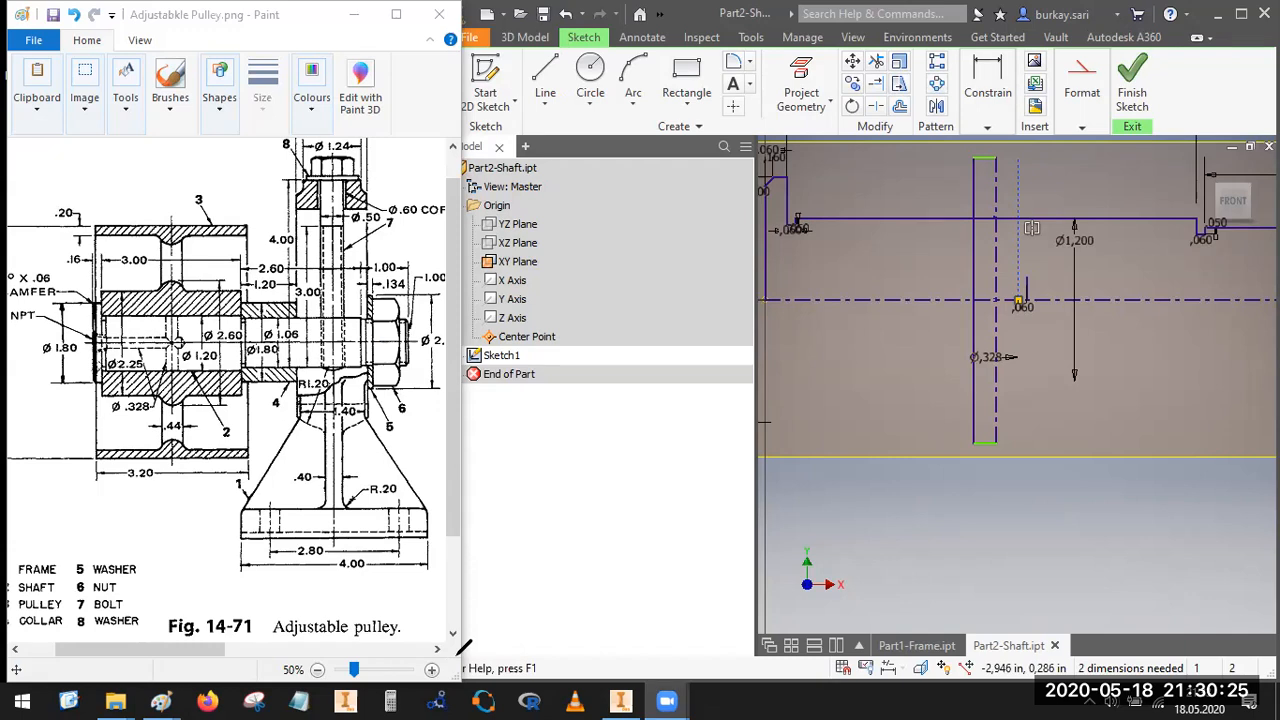
# Step: Enlarge the drawing to 100% around the collar and mark its 1.20 width and hatched section
pyautogui.click(431, 670)
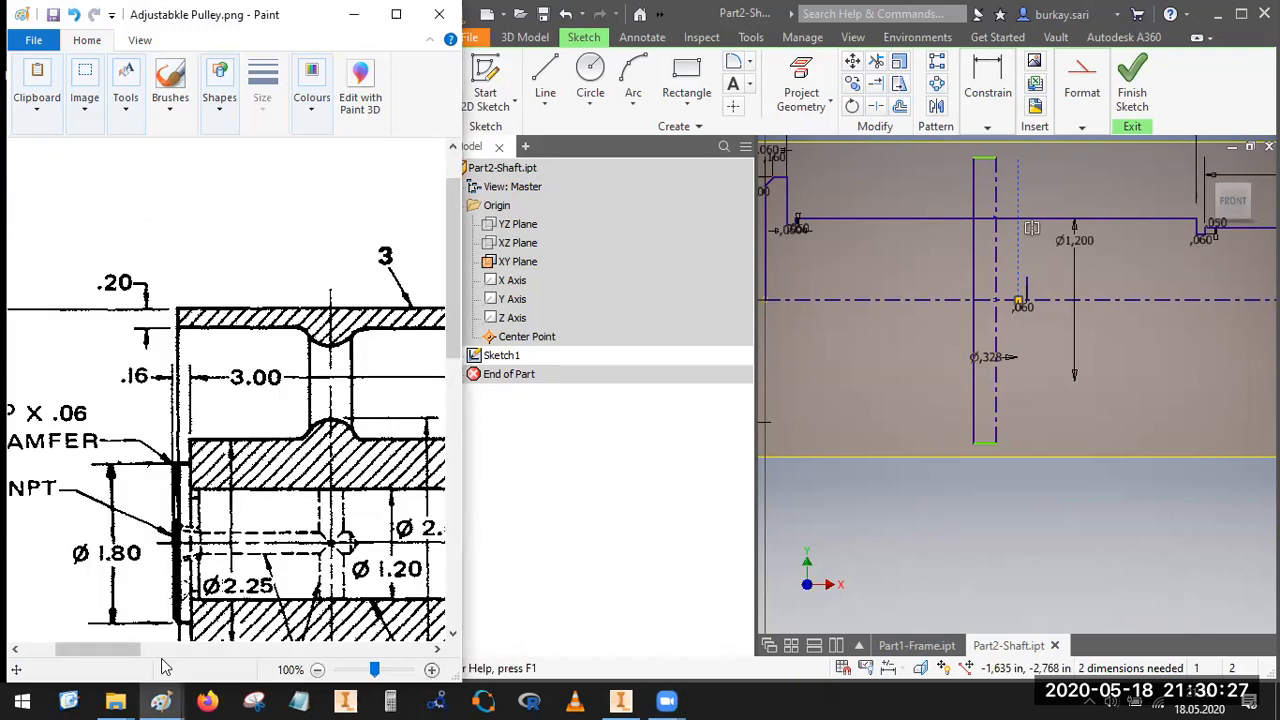
pyautogui.moveTo(124, 648); pyautogui.dragTo(236, 651)
pyautogui.moveTo(455, 340); pyautogui.dragTo(455, 380)
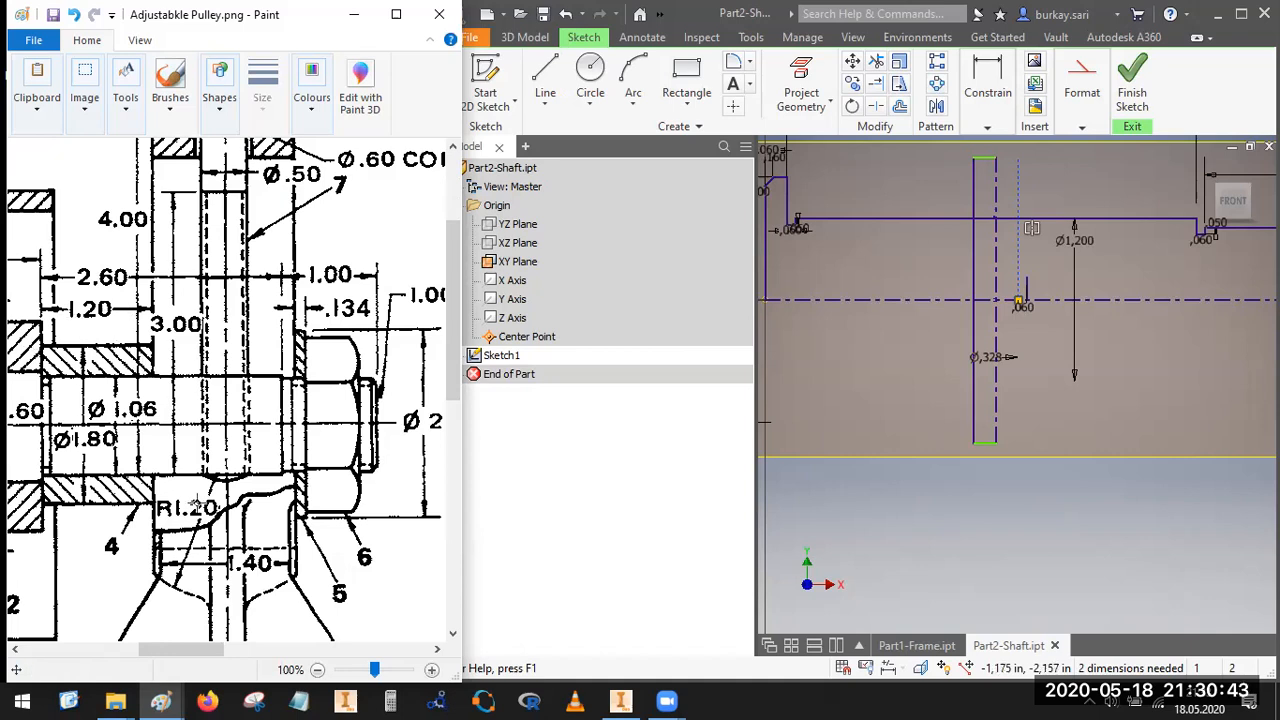
pyautogui.moveTo(115, 290)
pyautogui.mouseDown()
pyautogui.moveTo(60, 300)
pyautogui.moveTo(120, 322)
pyautogui.moveTo(78, 288)
pyautogui.mouseUp()
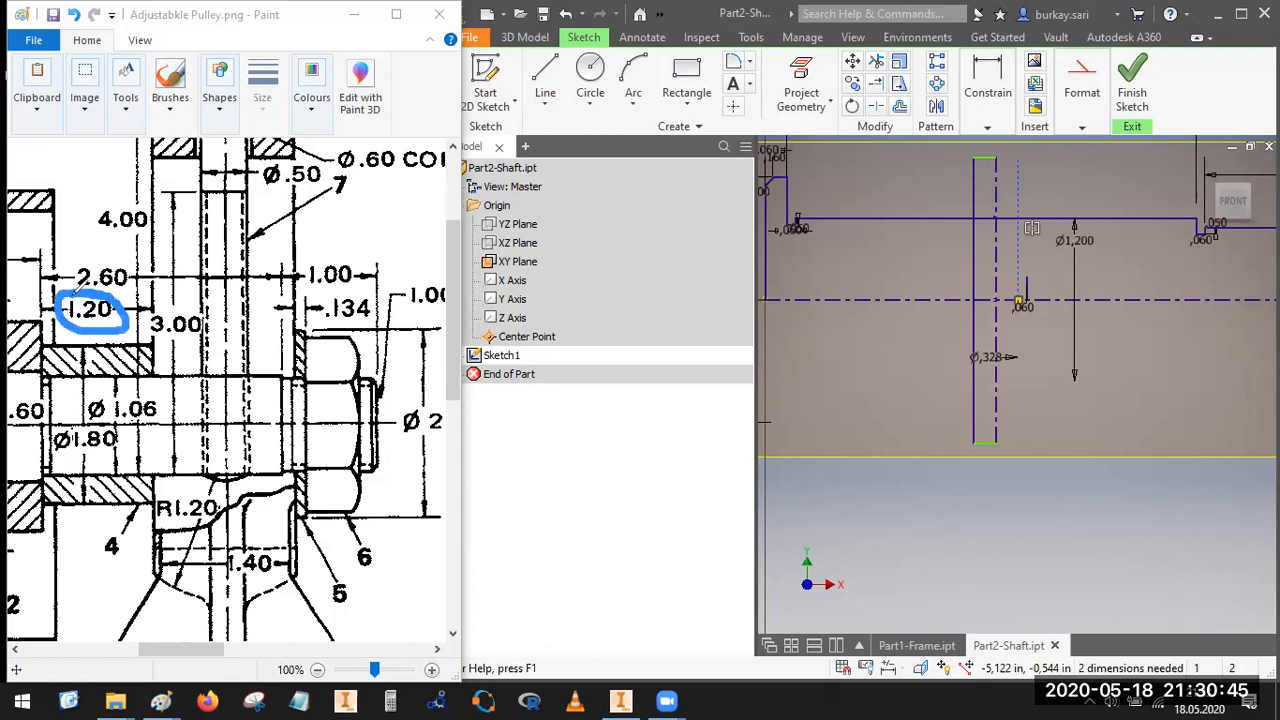
pyautogui.moveTo(68, 334)
pyautogui.mouseDown()
pyautogui.moveTo(44, 352)
pyautogui.moveTo(62, 368)
pyautogui.moveTo(94, 352)
pyautogui.moveTo(116, 368)
pyautogui.moveTo(156, 348)
pyautogui.mouseUp()
pyautogui.moveTo(40, 482)
pyautogui.mouseDown()
pyautogui.moveTo(156, 490)
pyautogui.moveTo(100, 506)
pyautogui.mouseUp()
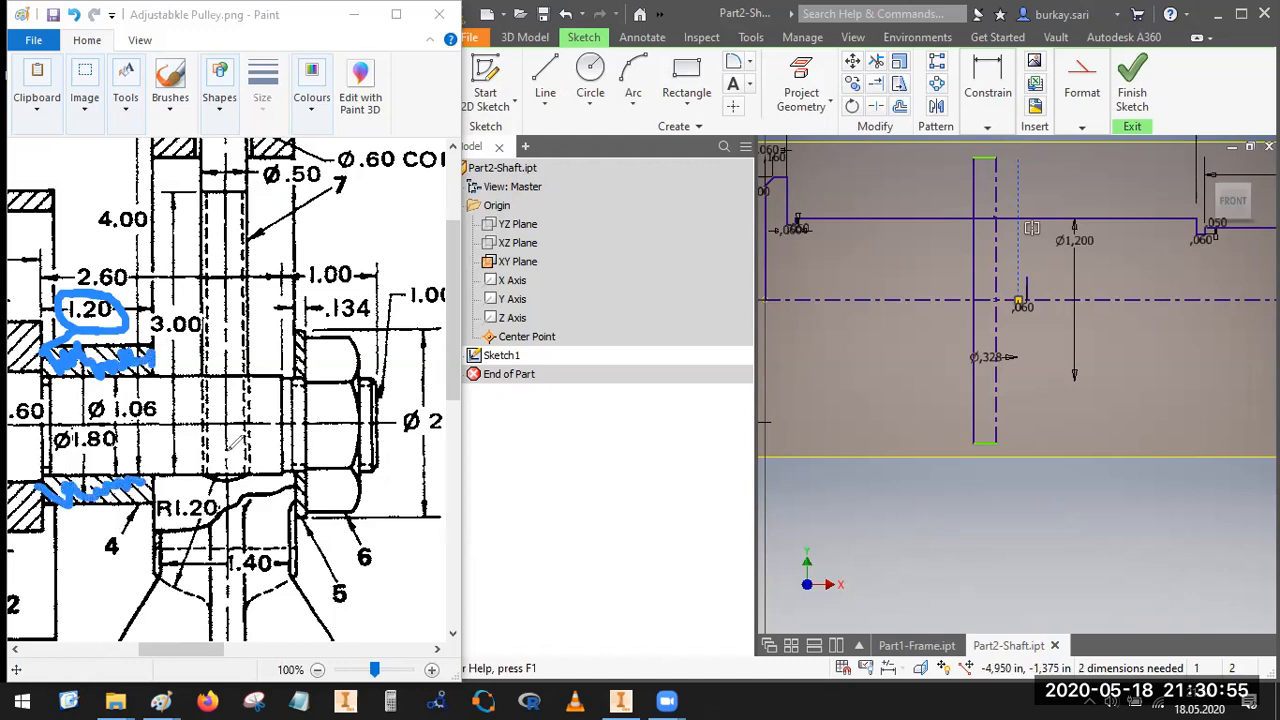
# Step: Mark the bolt's vertical line and the shaft end's upper outline on the reference drawing, and clear the annotations
pyautogui.moveTo(229, 341); pyautogui.dragTo(231, 516)
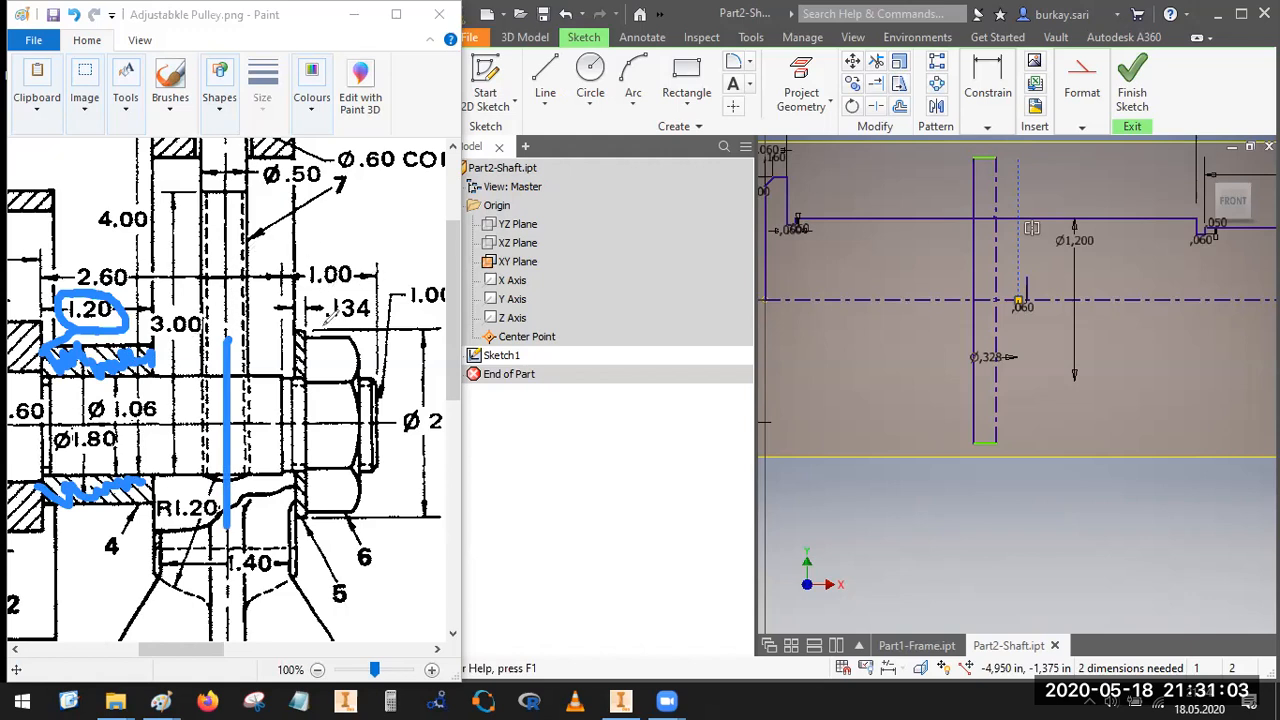
pyautogui.moveTo(232, 372); pyautogui.dragTo(281, 377)
pyautogui.moveTo(382, 389); pyautogui.dragTo(276, 370)
pyautogui.moveTo(252, 322)
pyautogui.mouseDown()
pyautogui.moveTo(268, 336)
pyautogui.moveTo(260, 365)
pyautogui.mouseUp()
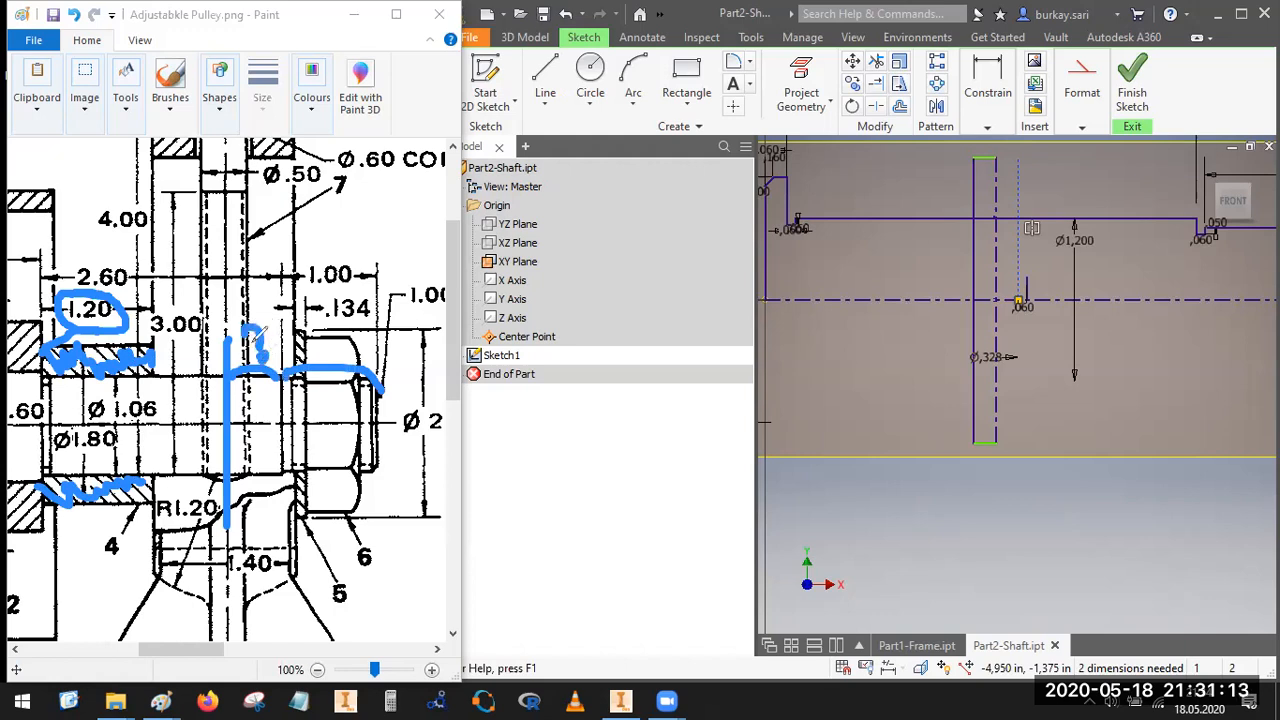
pyautogui.moveTo(218, 162); pyautogui.dragTo(232, 500)
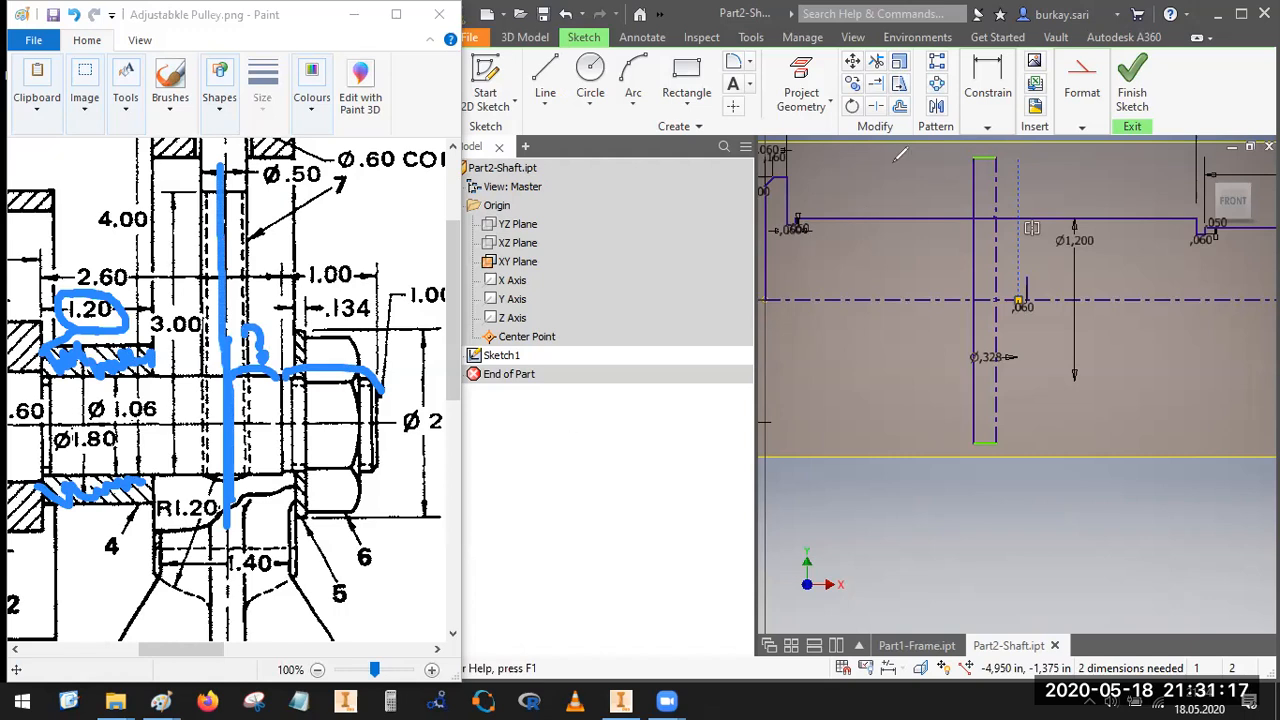
pyautogui.click(699, 216)
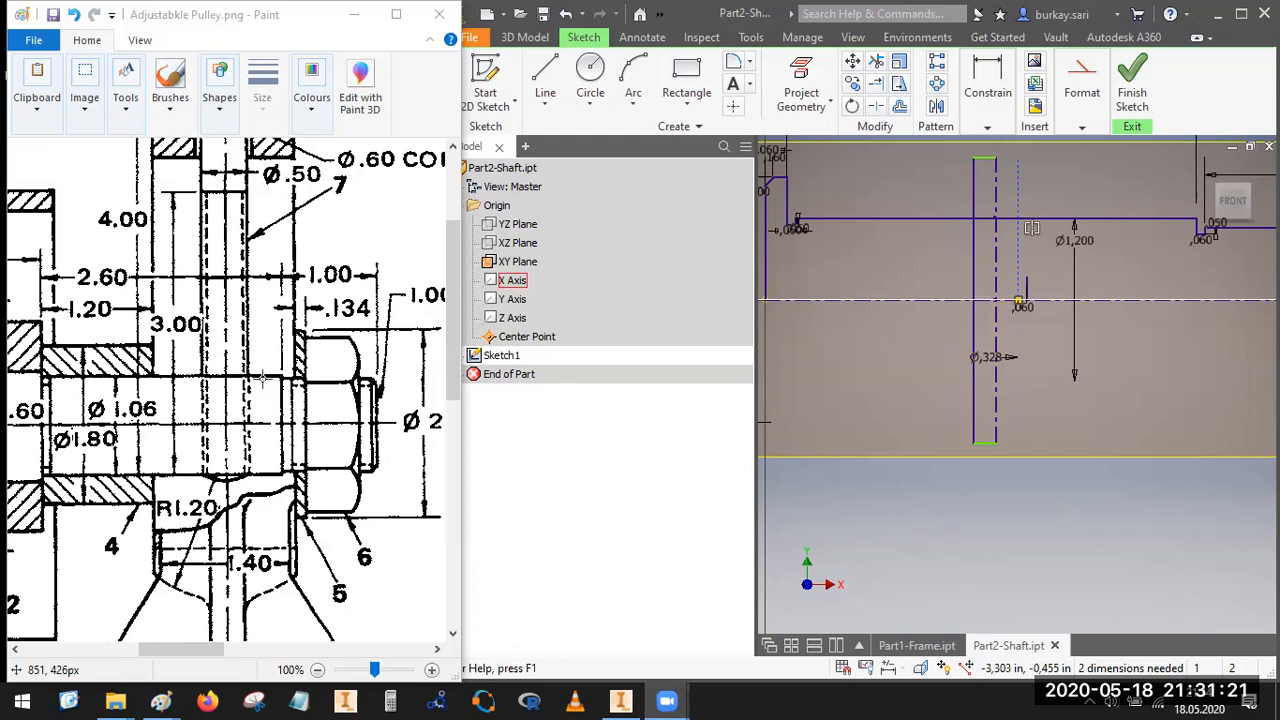
# Step: Examine the reference drawing's bolt assembly, pulley section and parts list
pyautogui.scroll(3, 270, 350)
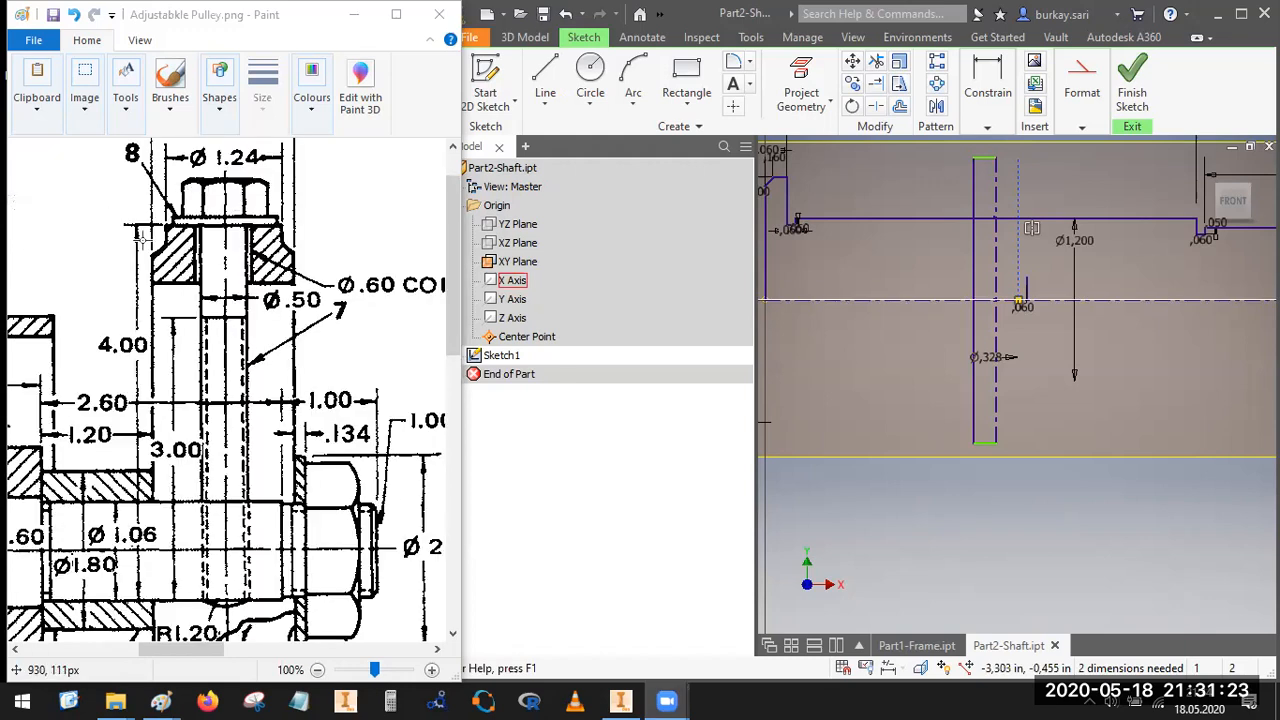
pyautogui.scroll(1, 414, 347)
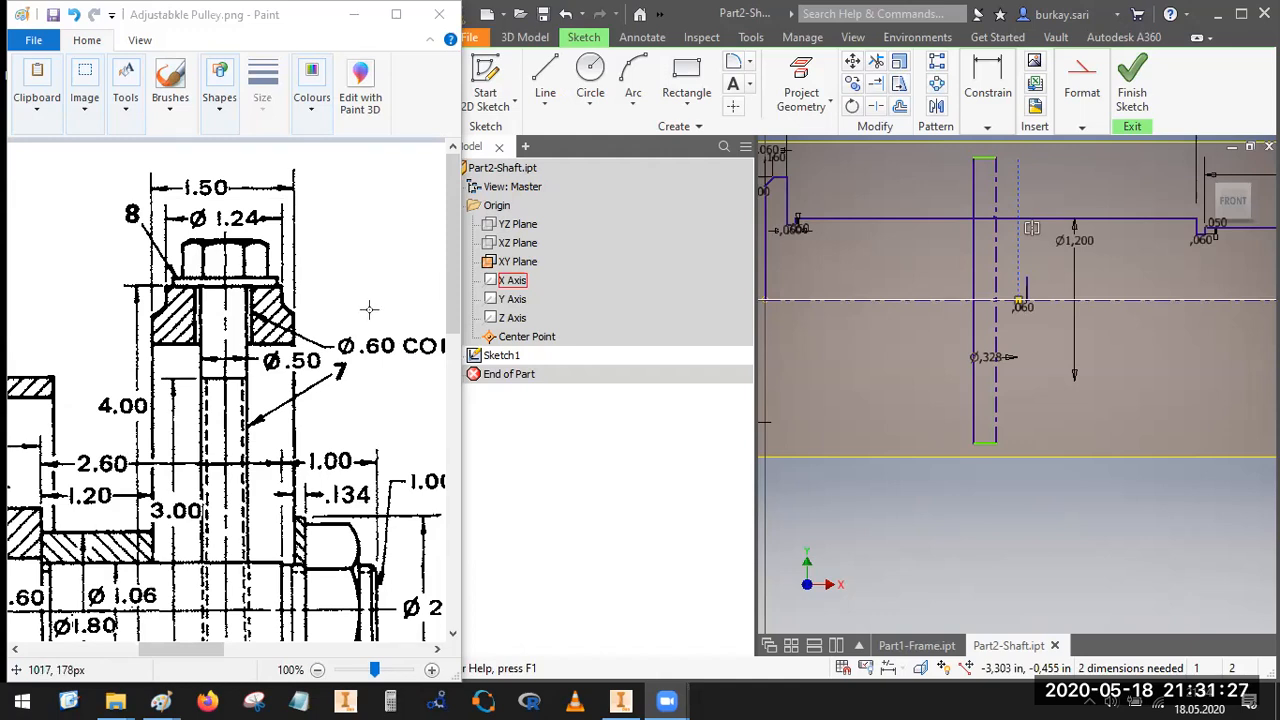
pyautogui.keyDown('ctrl'); pyautogui.scroll(-1, 369, 309); pyautogui.keyUp('ctrl')
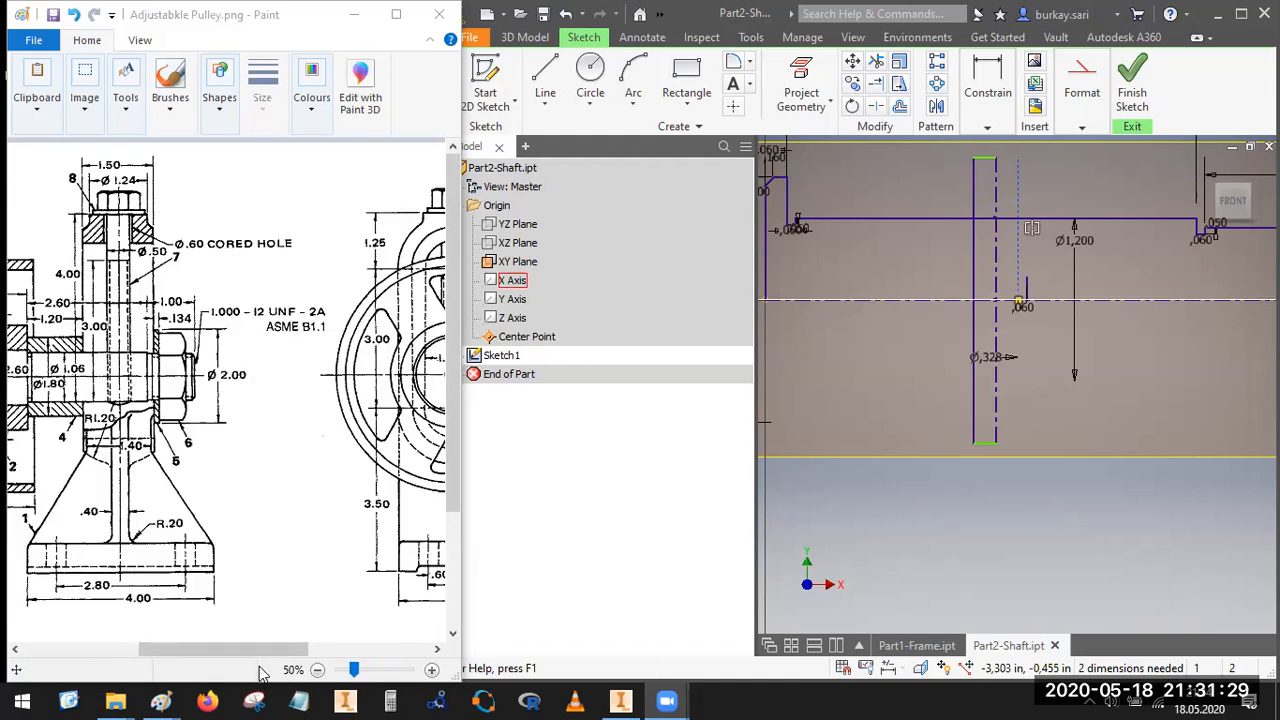
pyautogui.moveTo(238, 649); pyautogui.dragTo(143, 652)
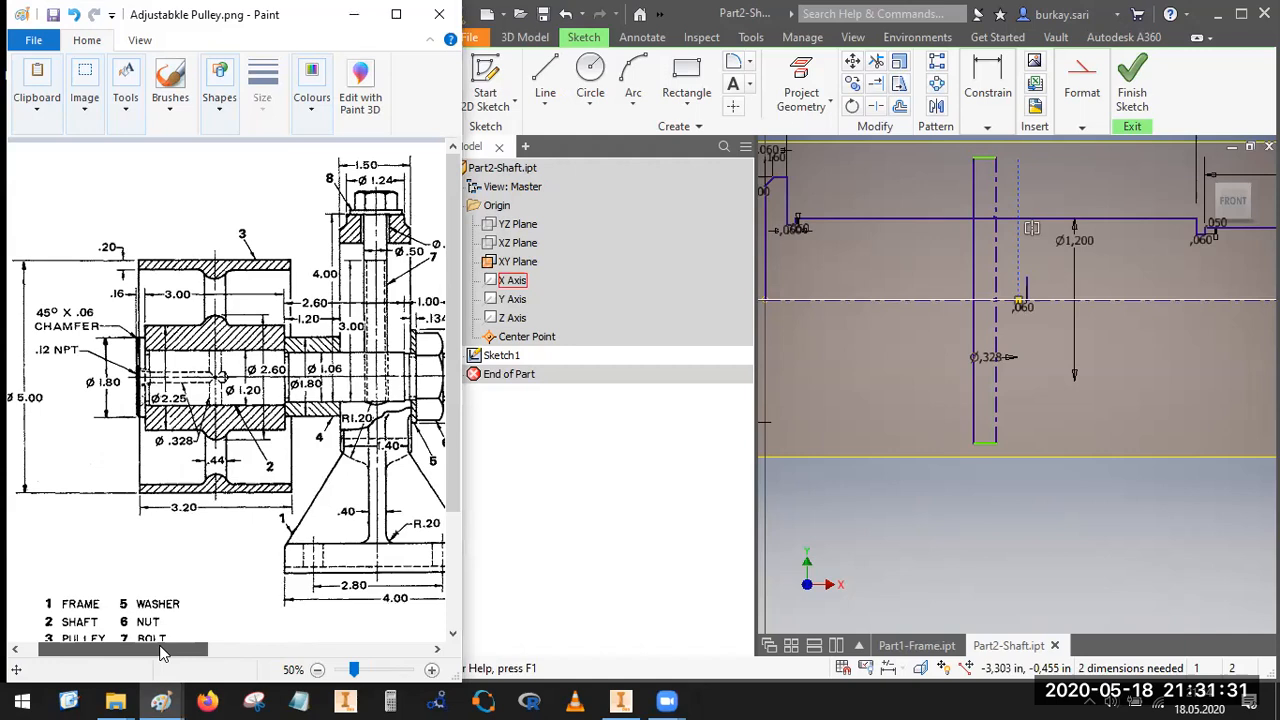
pyautogui.scroll(-3, 139, 496)
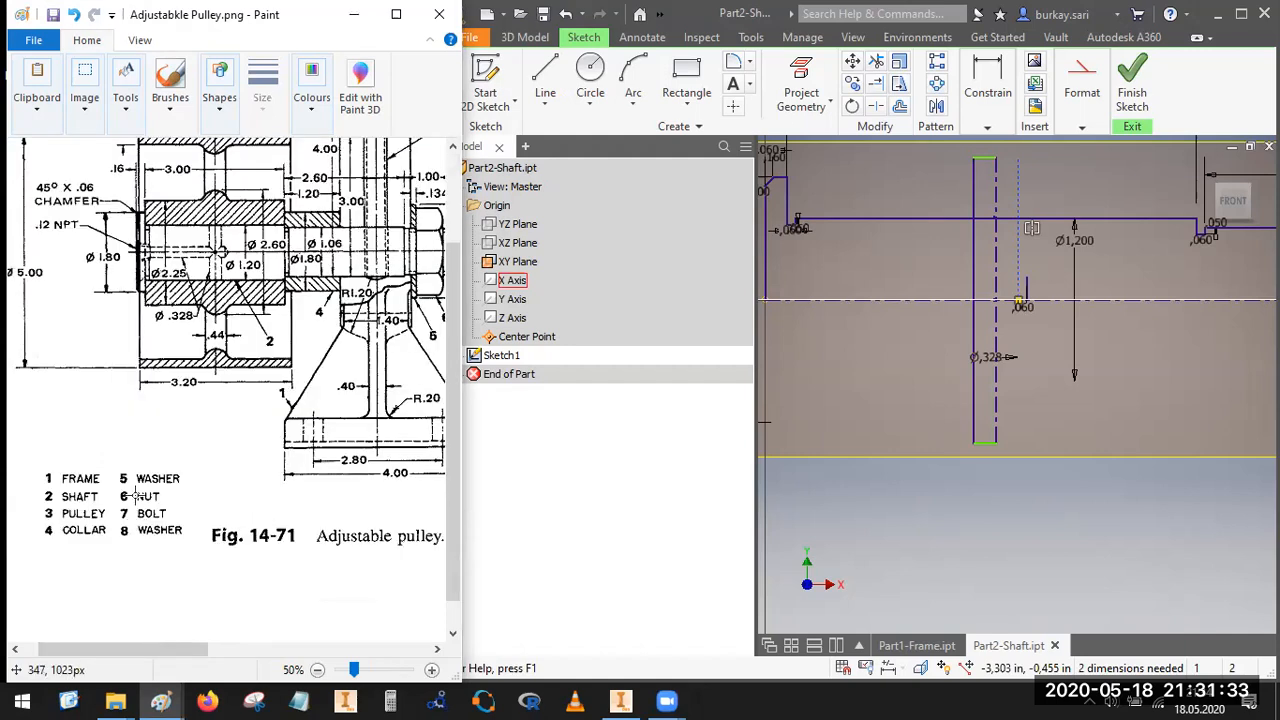
pyautogui.scroll(3, 139, 496)
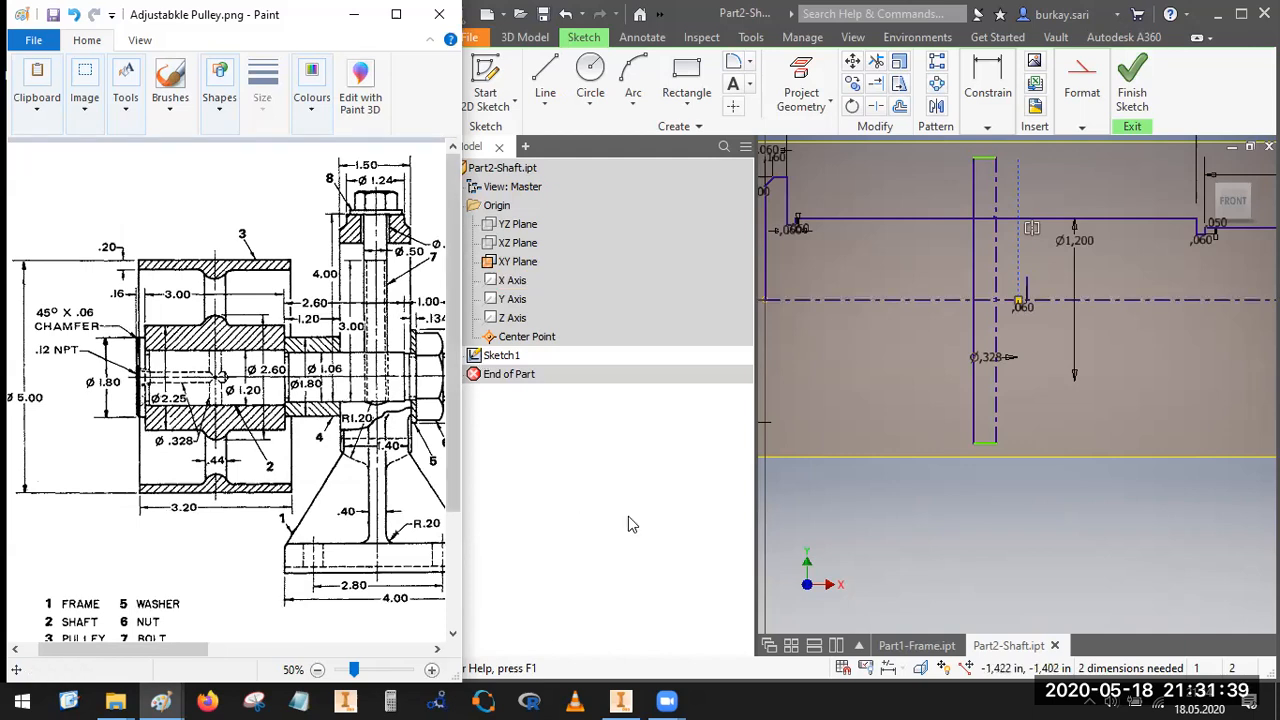
# Step: Annotate the bolt's Ø.50 diameter with 1/2", mark its head, lower end and the 4.00 dimension, and clear the annotations
pyautogui.moveTo(422, 246)
pyautogui.mouseDown()
pyautogui.moveTo(357, 257)
pyautogui.moveTo(422, 247)
pyautogui.moveTo(387, 243)
pyautogui.mouseUp()
pyautogui.moveTo(201, 199); pyautogui.dragTo(276, 228)
pyautogui.moveTo(281, 178); pyautogui.dragTo(287, 198)
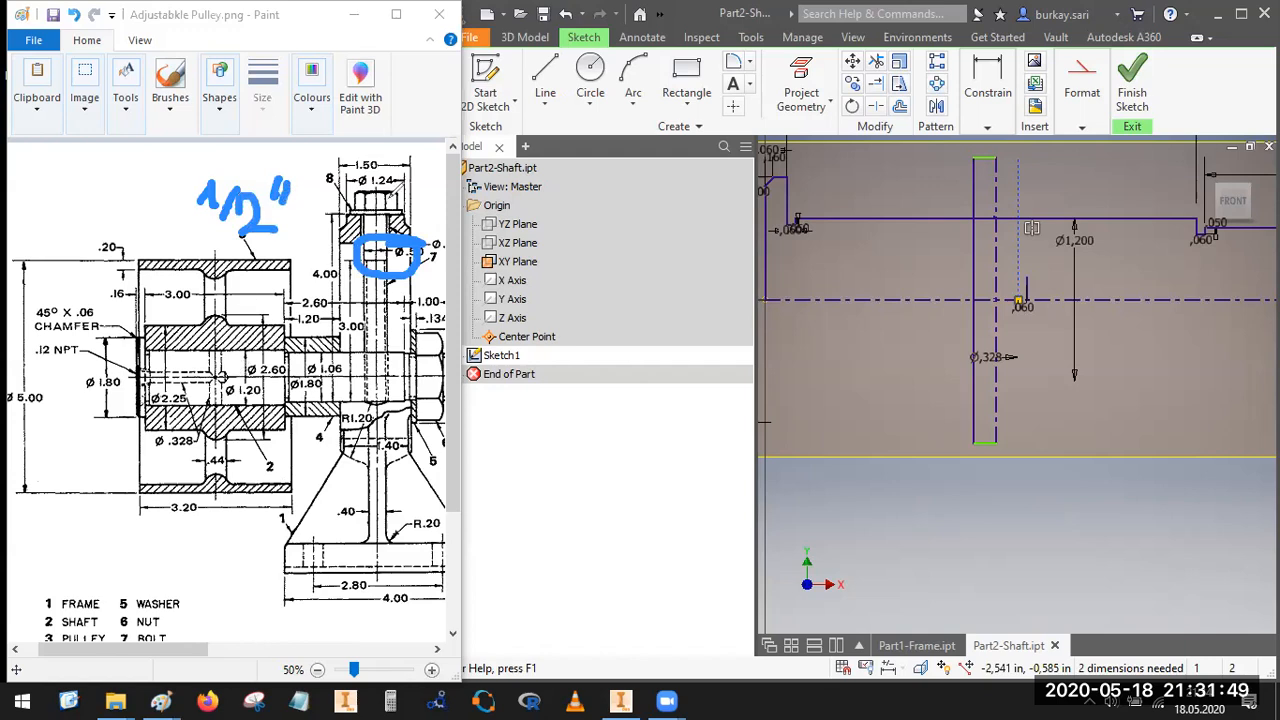
pyautogui.moveTo(376, 178)
pyautogui.mouseDown()
pyautogui.moveTo(332, 200)
pyautogui.moveTo(405, 178)
pyautogui.moveTo(381, 186)
pyautogui.mouseUp()
pyautogui.moveTo(342, 399); pyautogui.dragTo(430, 398)
pyautogui.moveTo(350, 215); pyautogui.dragTo(398, 217)
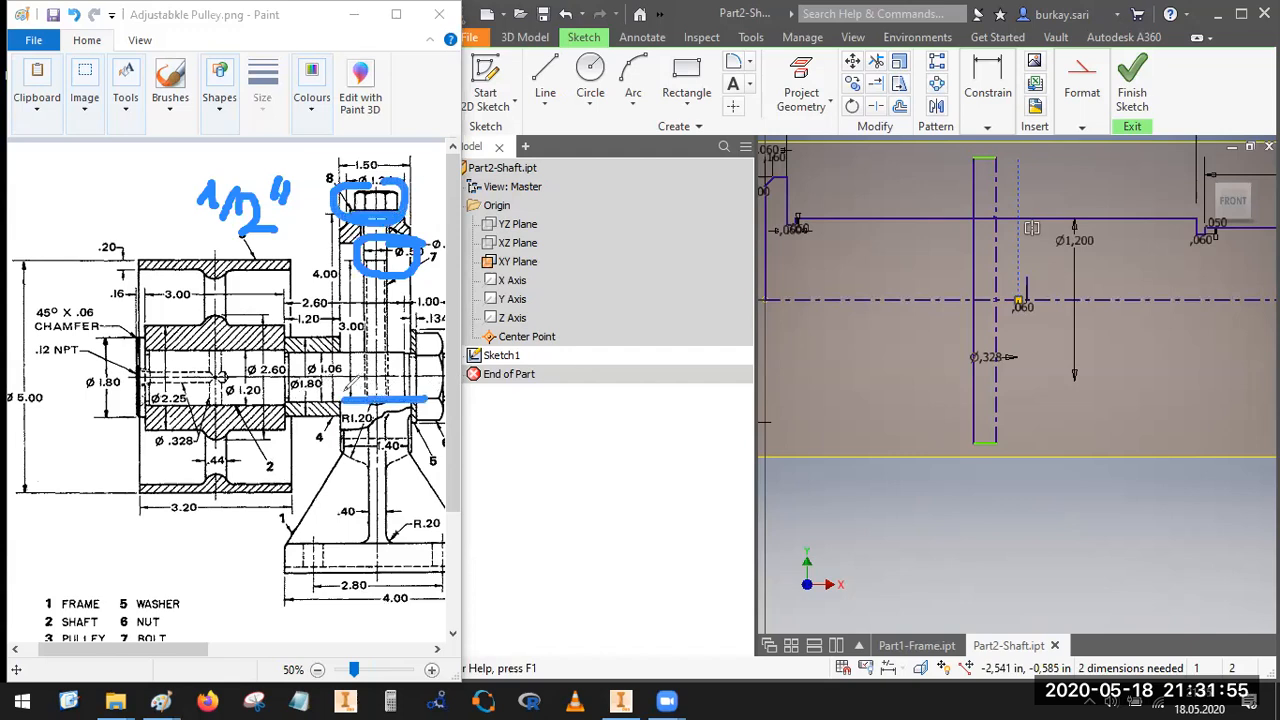
pyautogui.moveTo(338, 246)
pyautogui.mouseDown()
pyautogui.moveTo(305, 256)
pyautogui.moveTo(320, 292)
pyautogui.moveTo(350, 275)
pyautogui.moveTo(270, 296)
pyautogui.mouseUp()
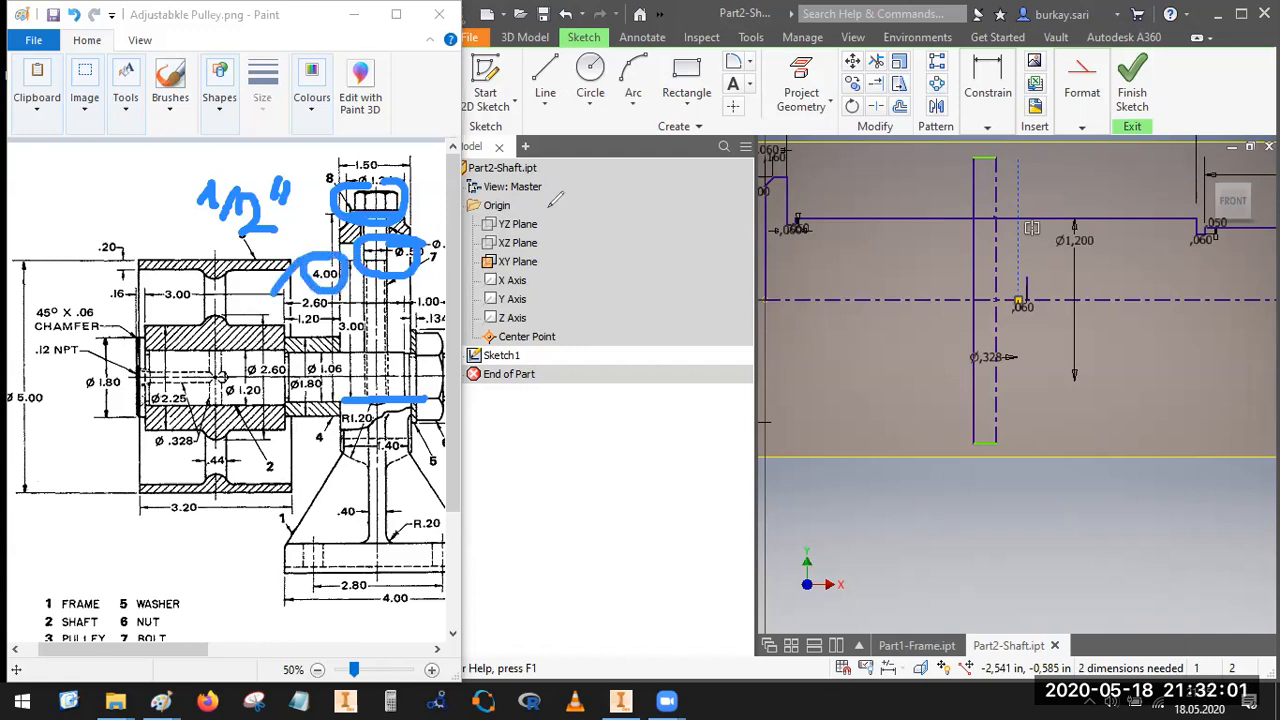
pyautogui.click(645, 212)
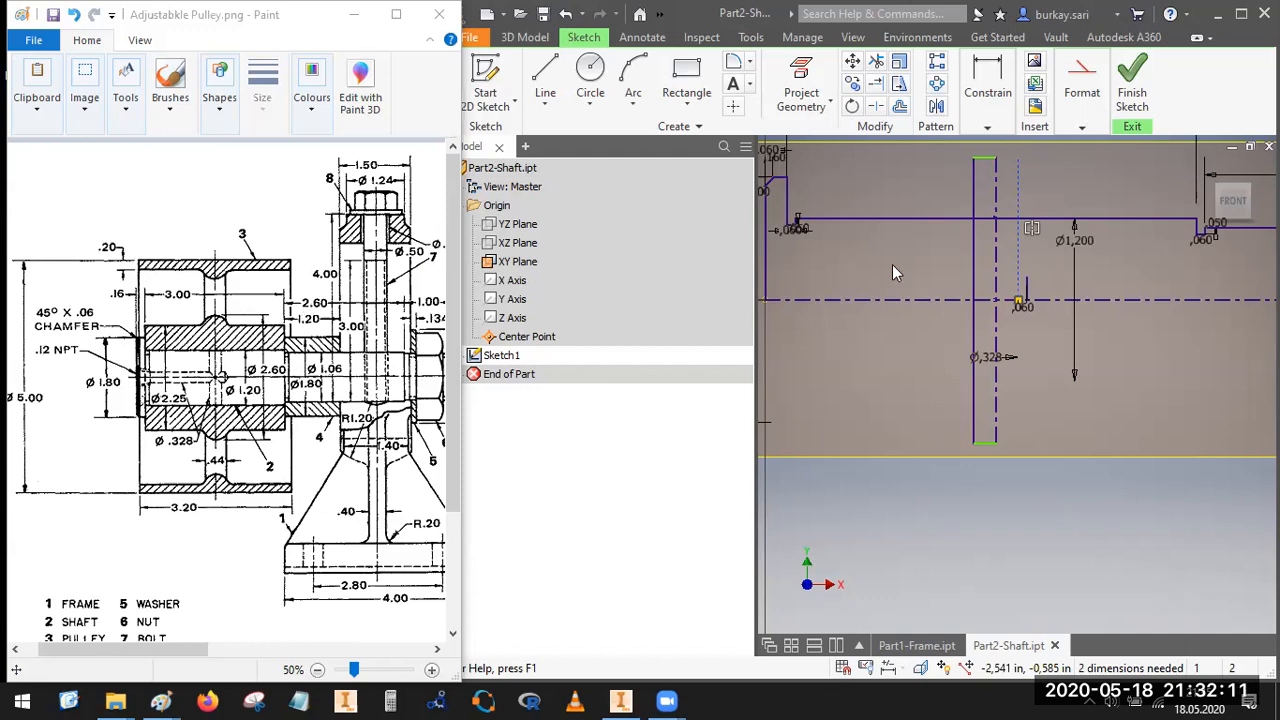
# Step: Finish the shaft profile sketch
pyautogui.scroll(-3, 892, 264)
pyautogui.moveTo(994, 289); pyautogui.dragTo(948, 321, button='middle')
pyautogui.click(1122, 98)
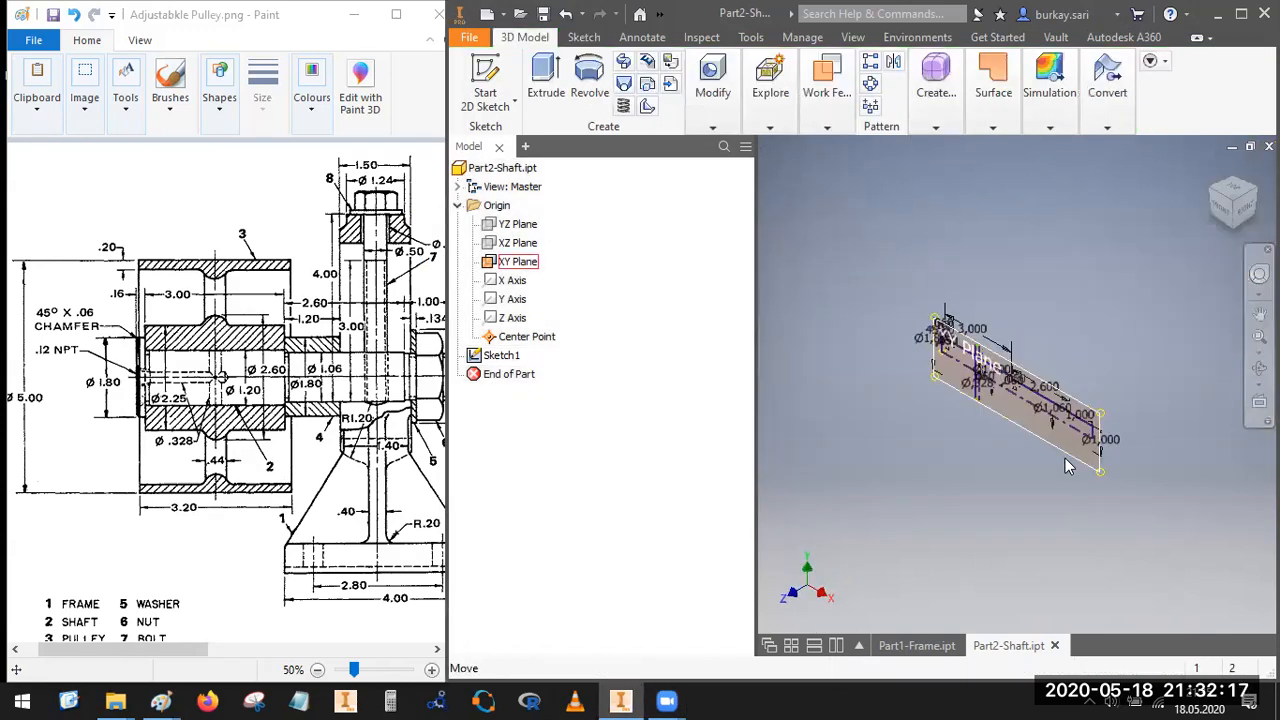
pyautogui.scroll(3, 1069, 460)
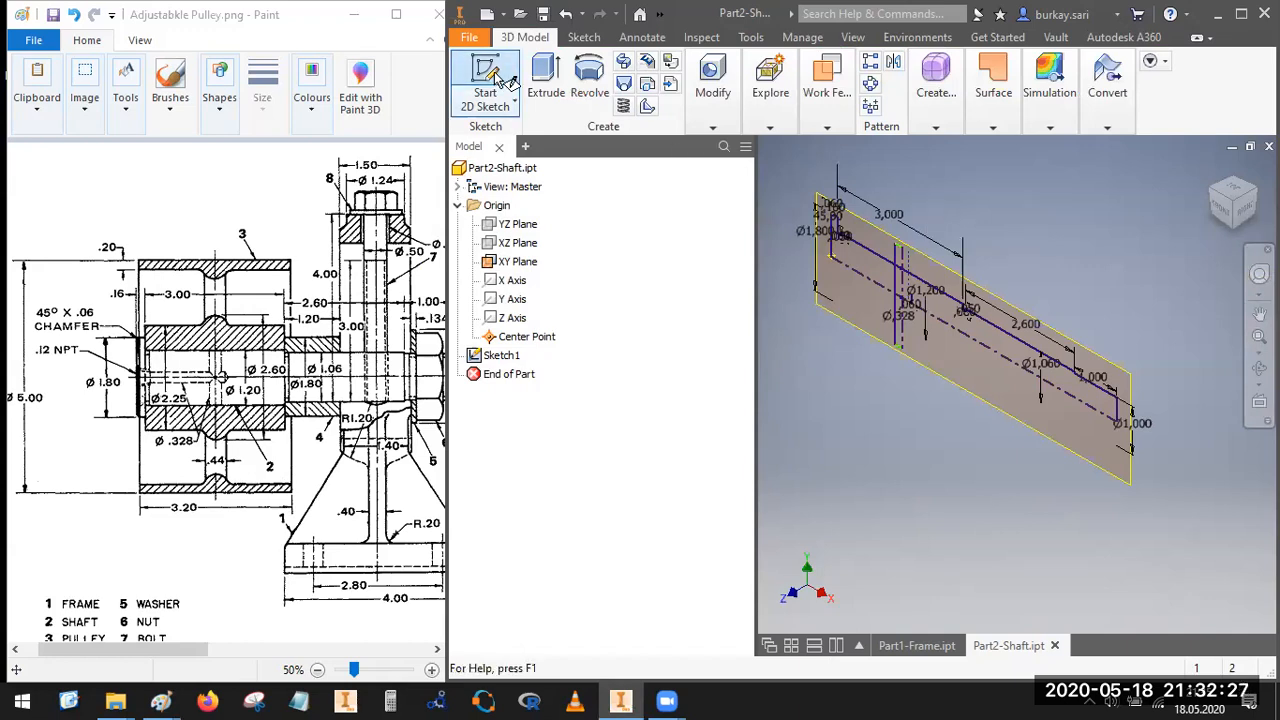
# Step: Revolve the closed regions of the shaft's half profile fully around the horizontal centerline as a new solid
pyautogui.click(588, 82)
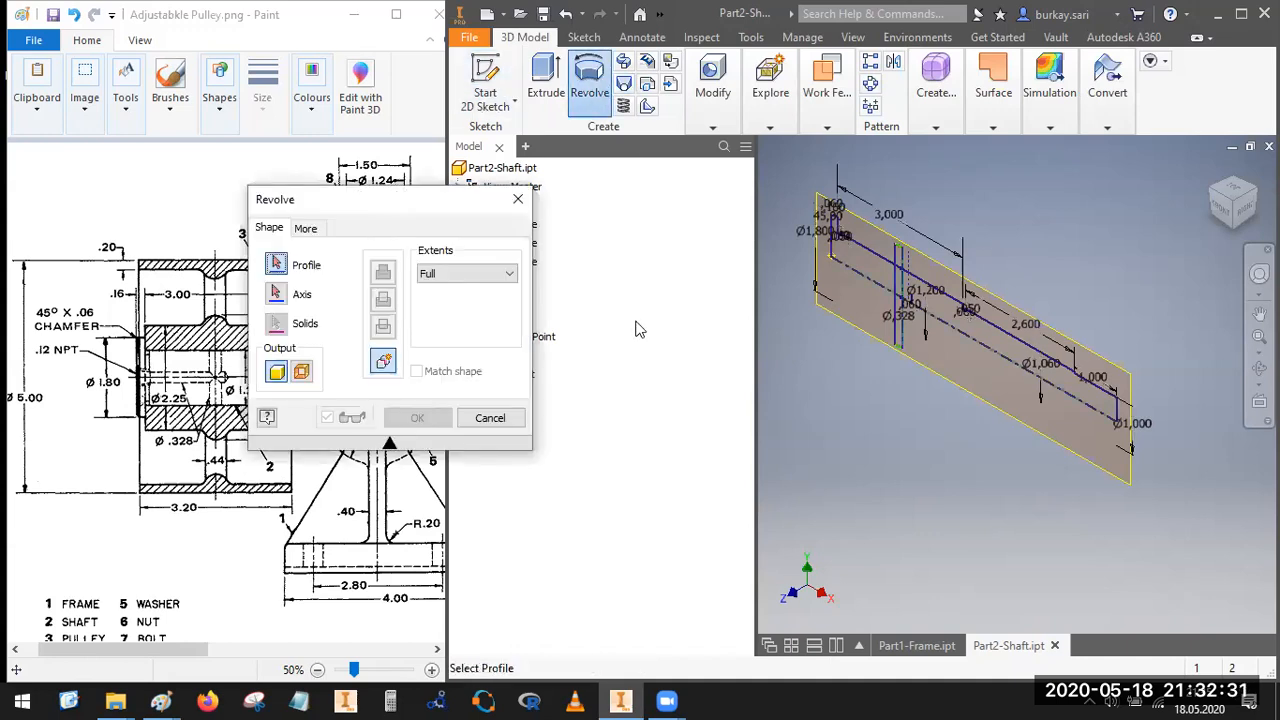
pyautogui.scroll(2, 838, 262)
pyautogui.click(866, 276)
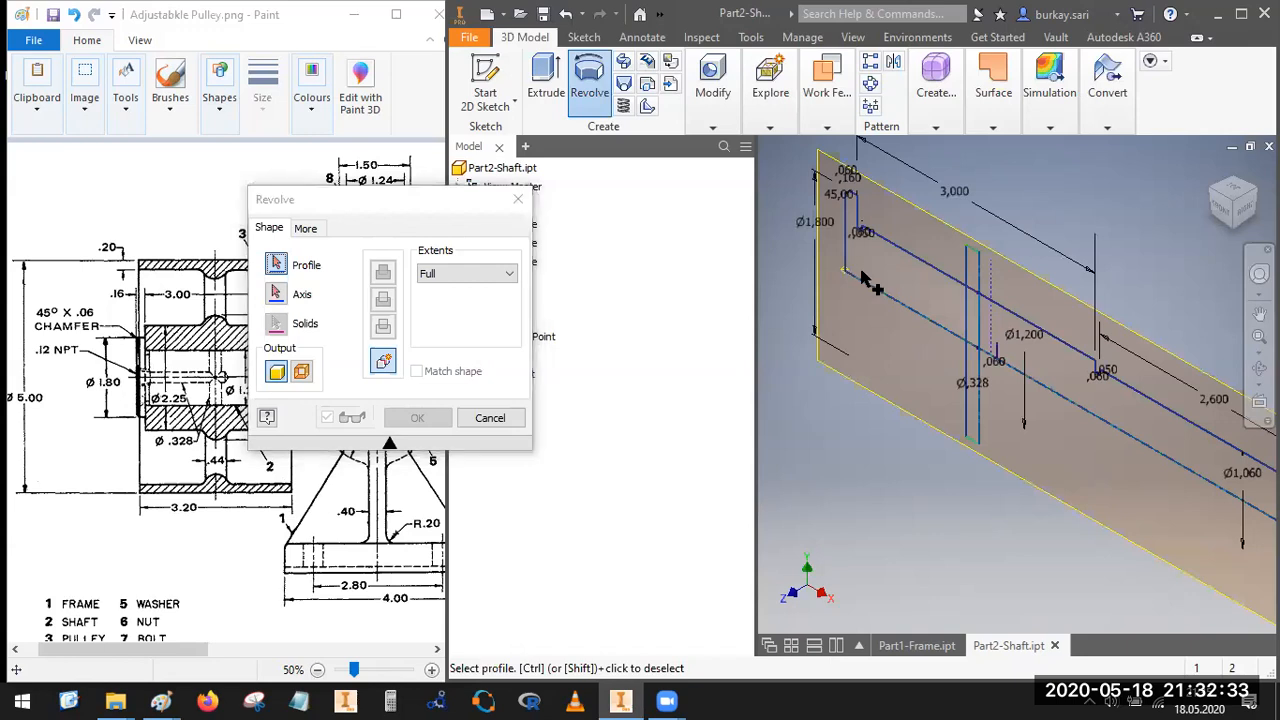
pyautogui.click(985, 390)
pyautogui.scroll(-3, 1022, 418)
pyautogui.scroll(4, 1022, 418)
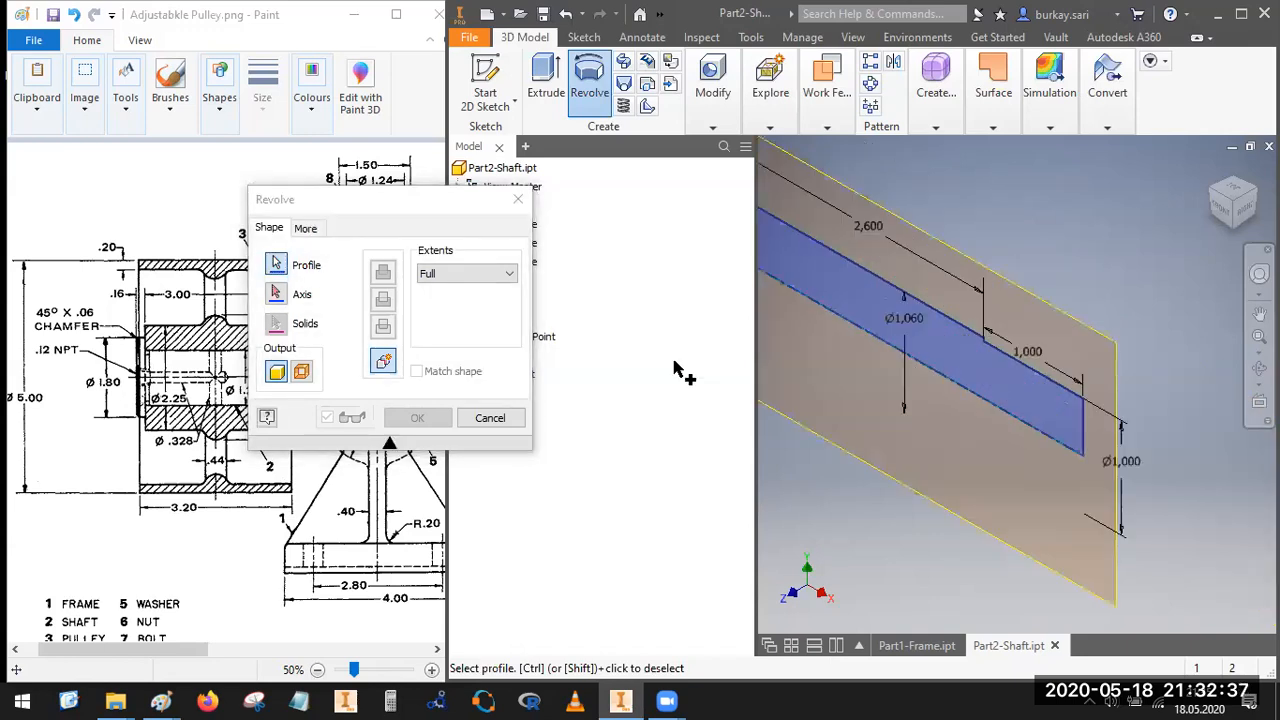
pyautogui.click(278, 295)
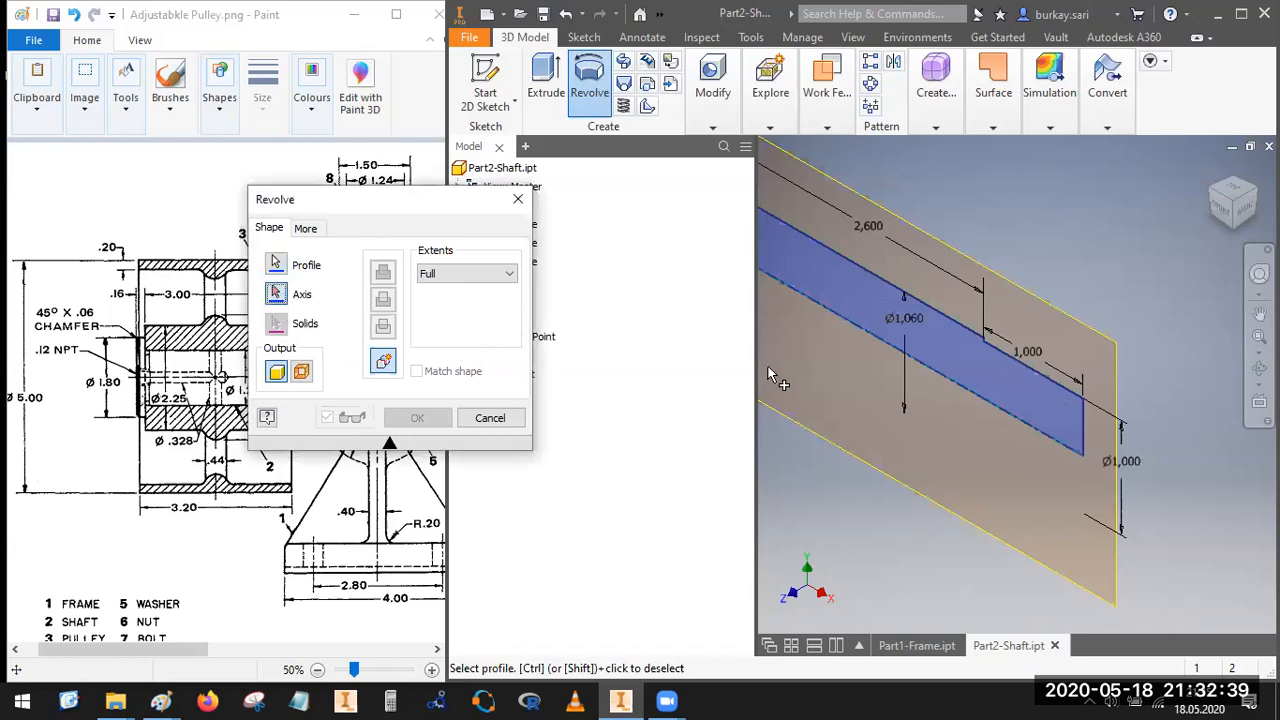
pyautogui.click(845, 325)
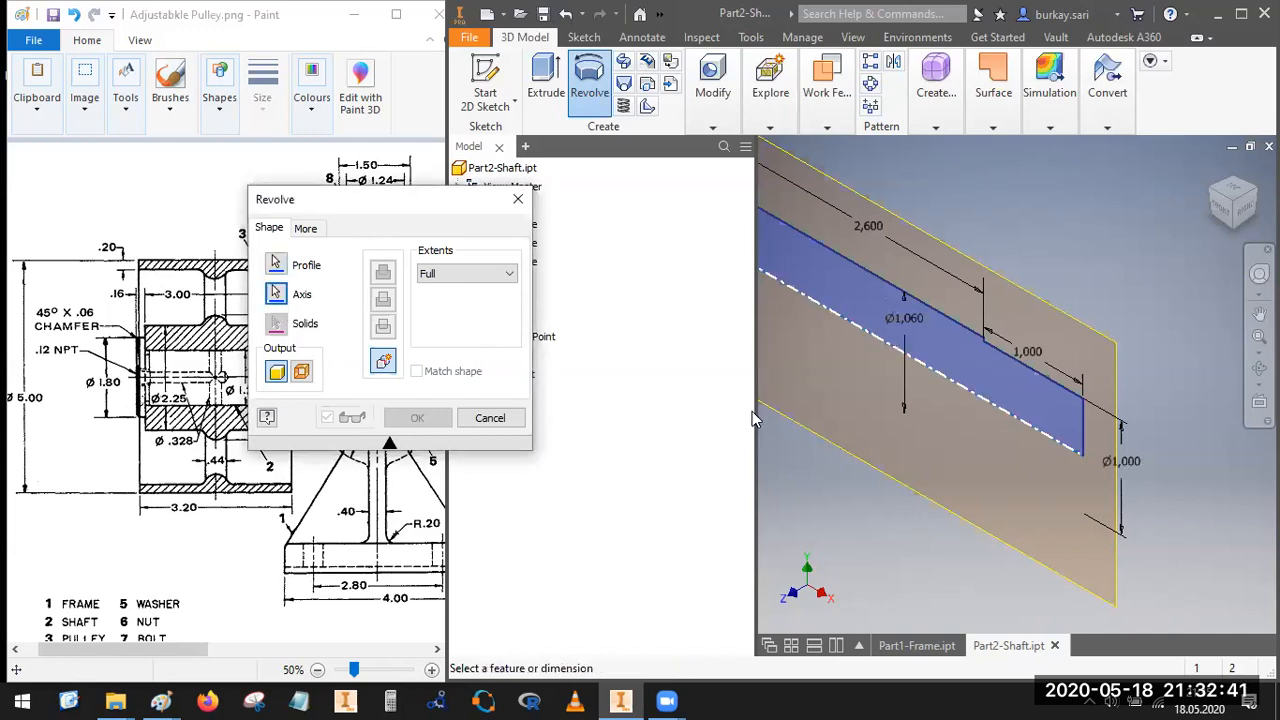
pyautogui.click(417, 418)
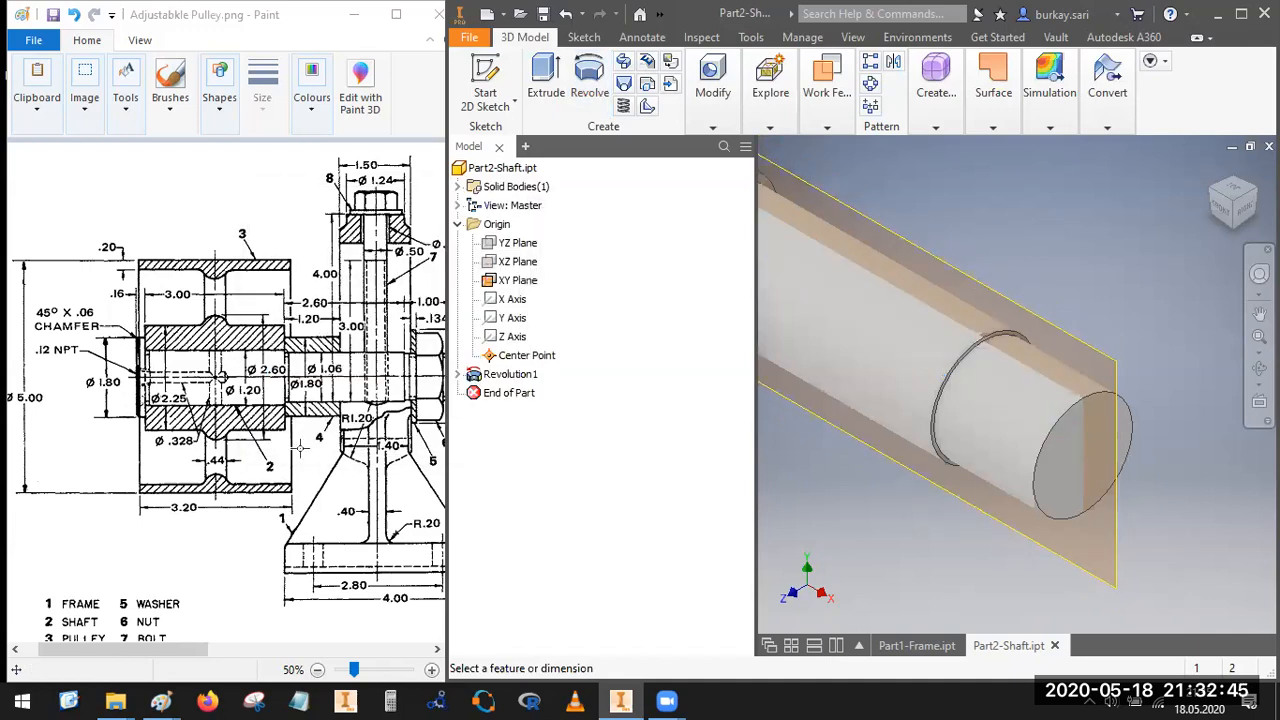
# Step: Start a full-length thread on the cylindrical face at the shaft's narrow end and show its specification beside the drawing's thread callout
pyautogui.click(290, 430)
pyautogui.hscroll(3, 265, 386)
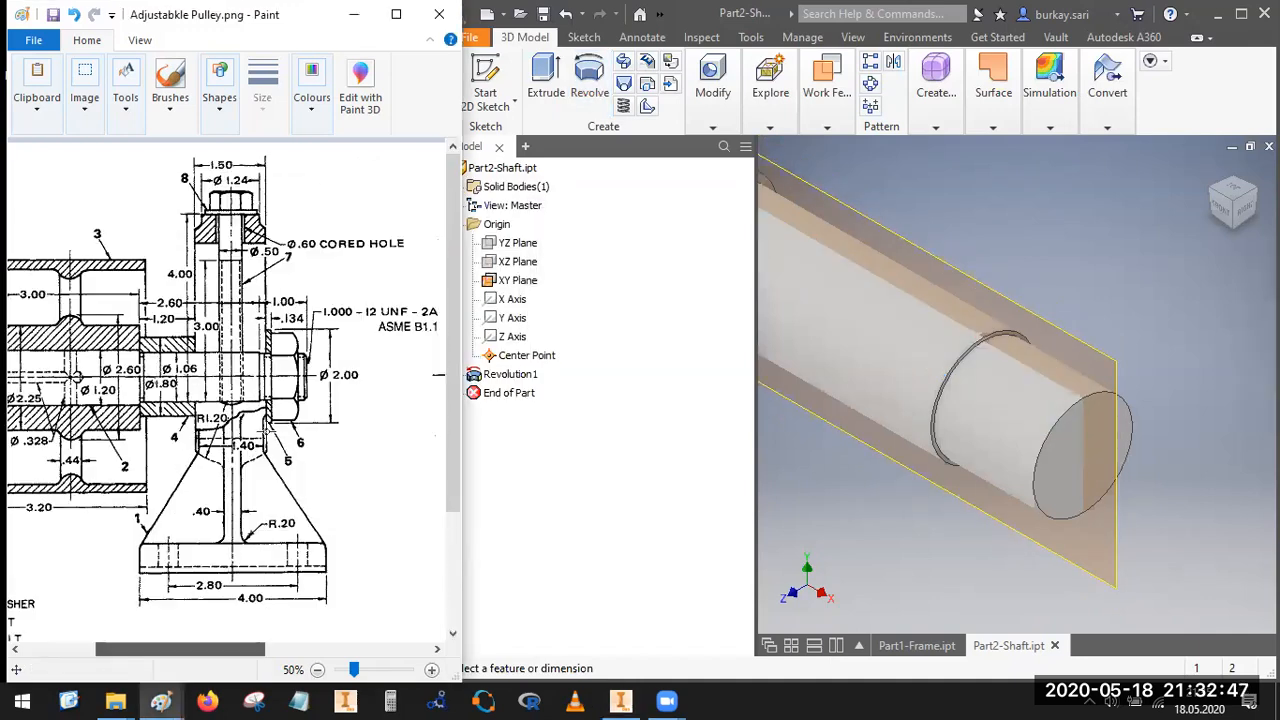
pyautogui.click(714, 95)
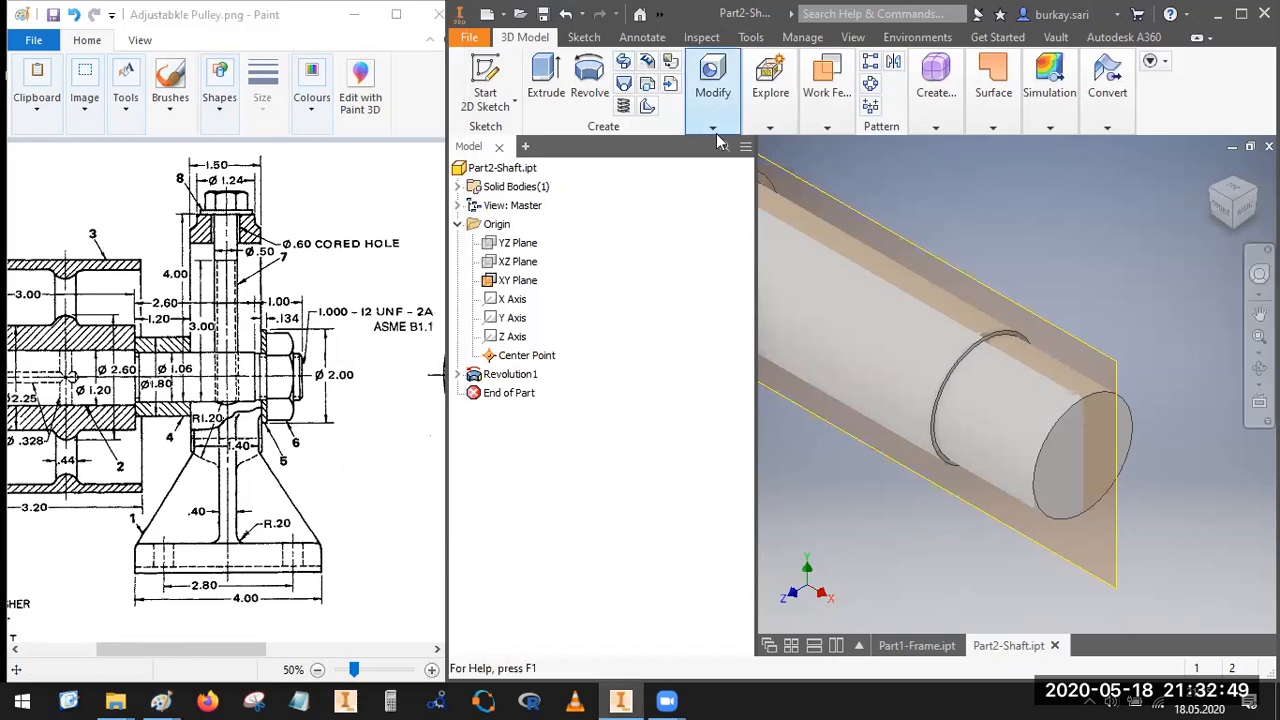
pyautogui.click(713, 128)
pyautogui.click(826, 95)
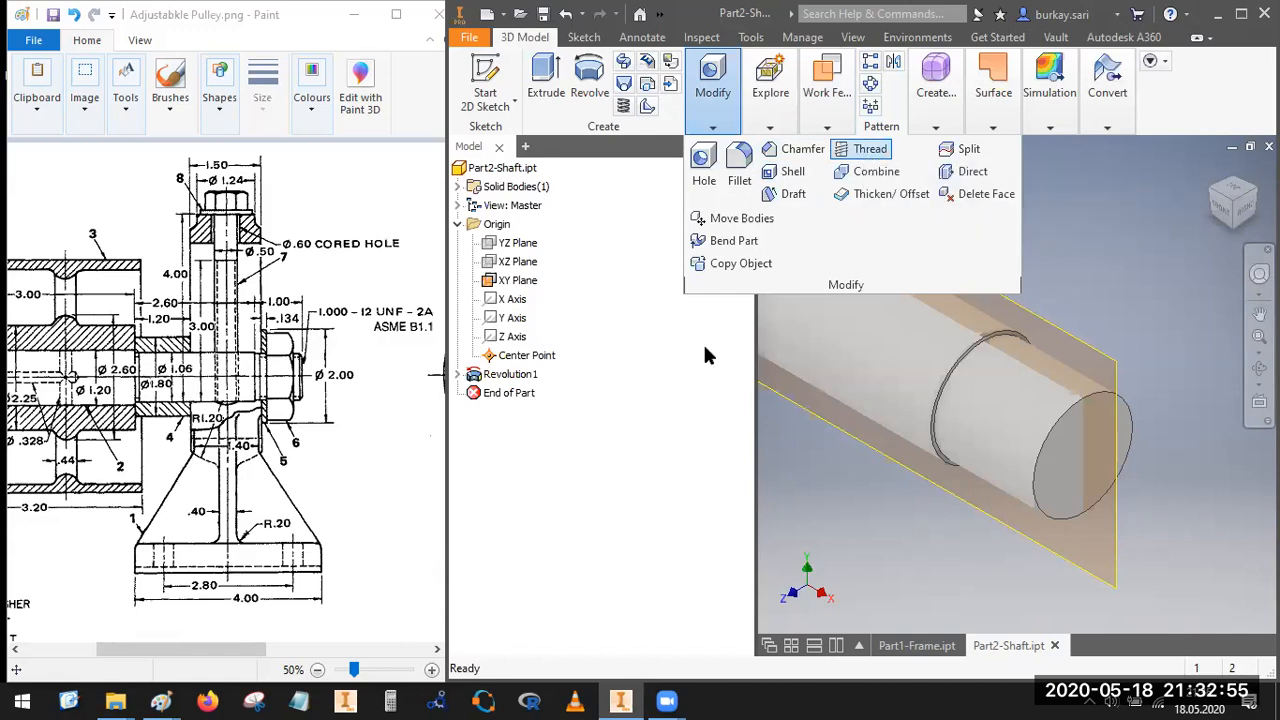
pyautogui.click(1030, 445)
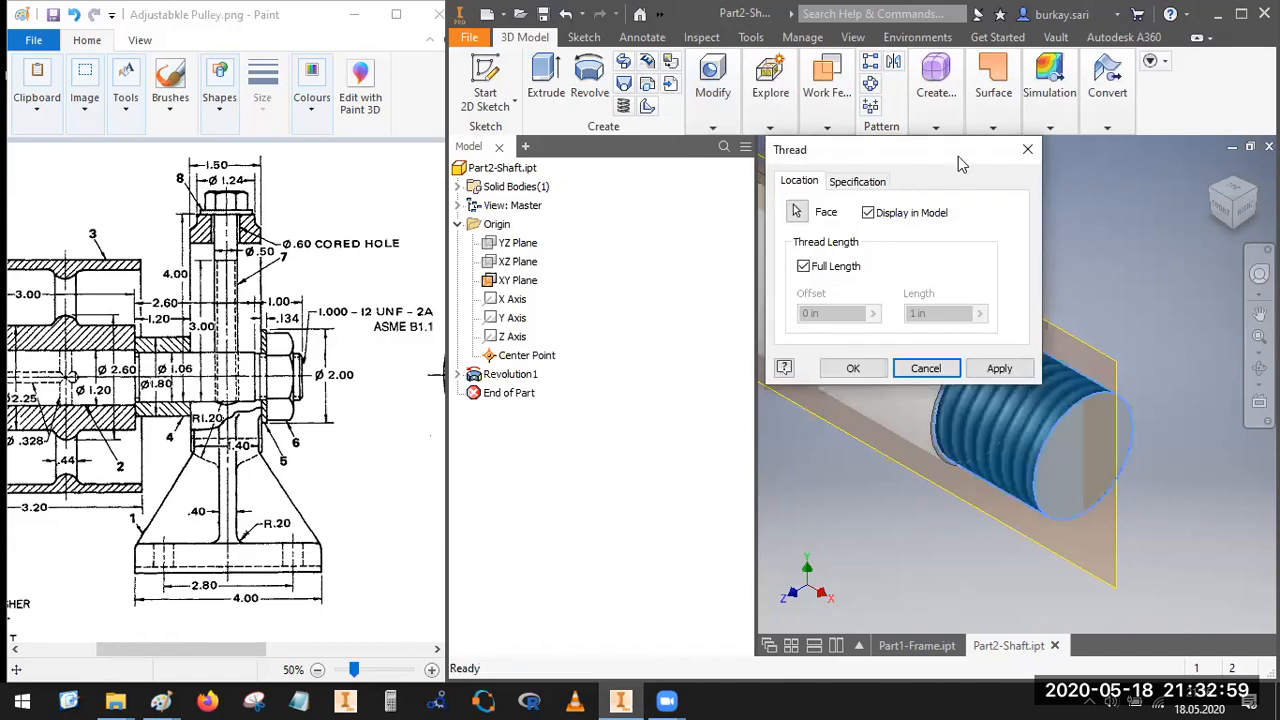
pyautogui.moveTo(894, 160); pyautogui.dragTo(339, 171)
pyautogui.click(300, 192)
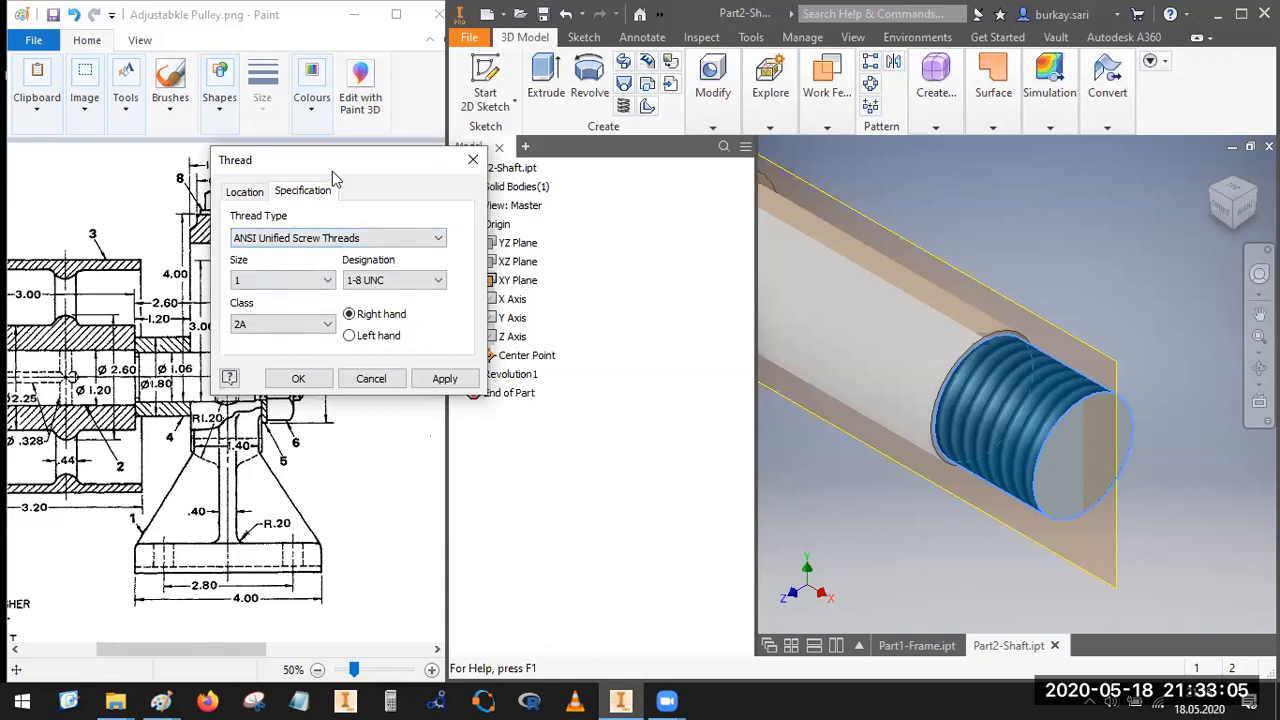
pyautogui.moveTo(335, 178); pyautogui.dragTo(537, 230)
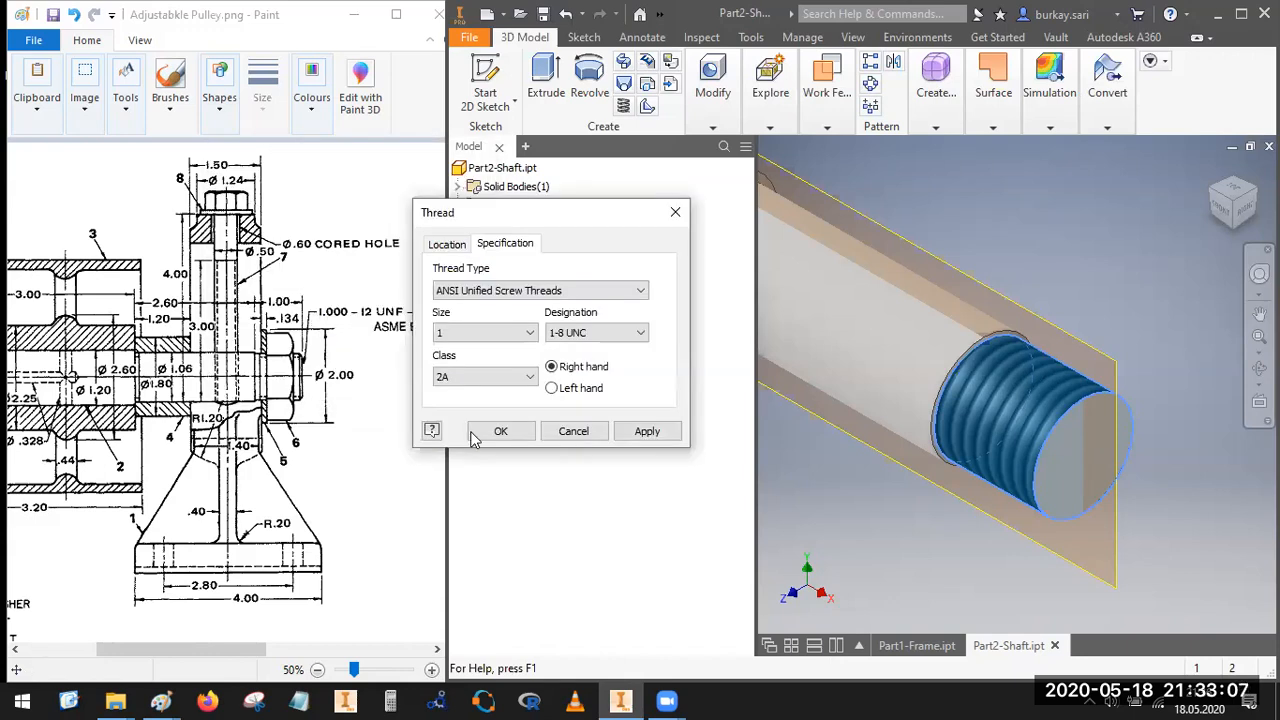
# Step: Mark the 1.000-12 UNF part of the thread callout on the drawing and clear the annotations
pyautogui.moveTo(312, 277)
pyautogui.mouseDown()
pyautogui.moveTo(360, 332)
pyautogui.moveTo(378, 298)
pyautogui.mouseUp()
pyautogui.moveTo(340, 308)
pyautogui.mouseDown()
pyautogui.moveTo(390, 298)
pyautogui.moveTo(361, 281)
pyautogui.mouseUp()
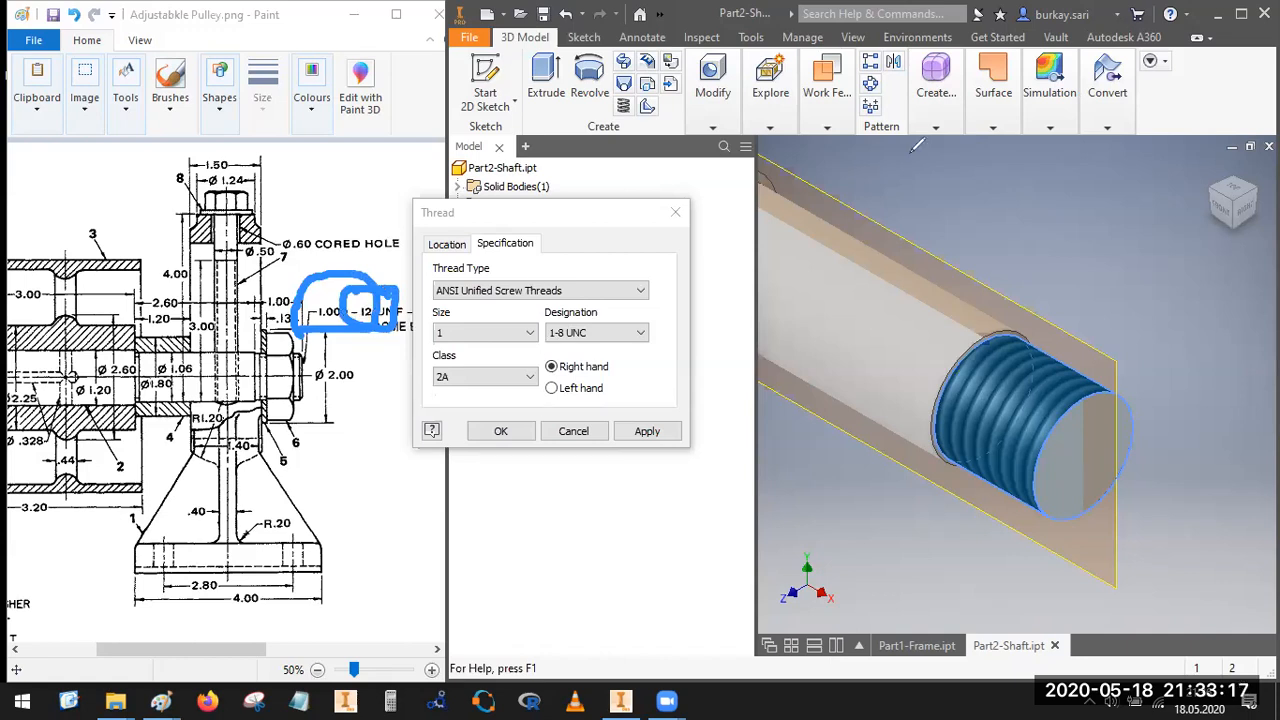
pyautogui.click(878, 156)
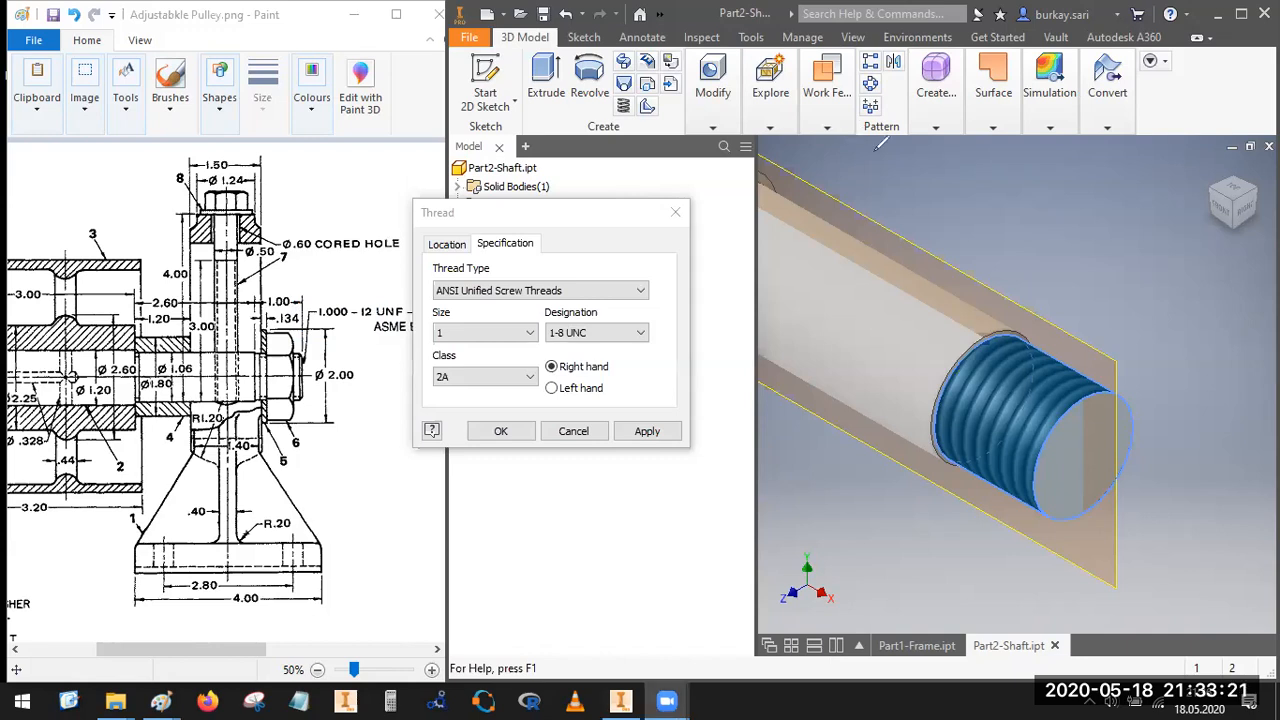
# Step: Link the drawing's thread callout to the thread's class and designation settings with annotations, and clear them
pyautogui.moveTo(569, 211); pyautogui.dragTo(664, 193)
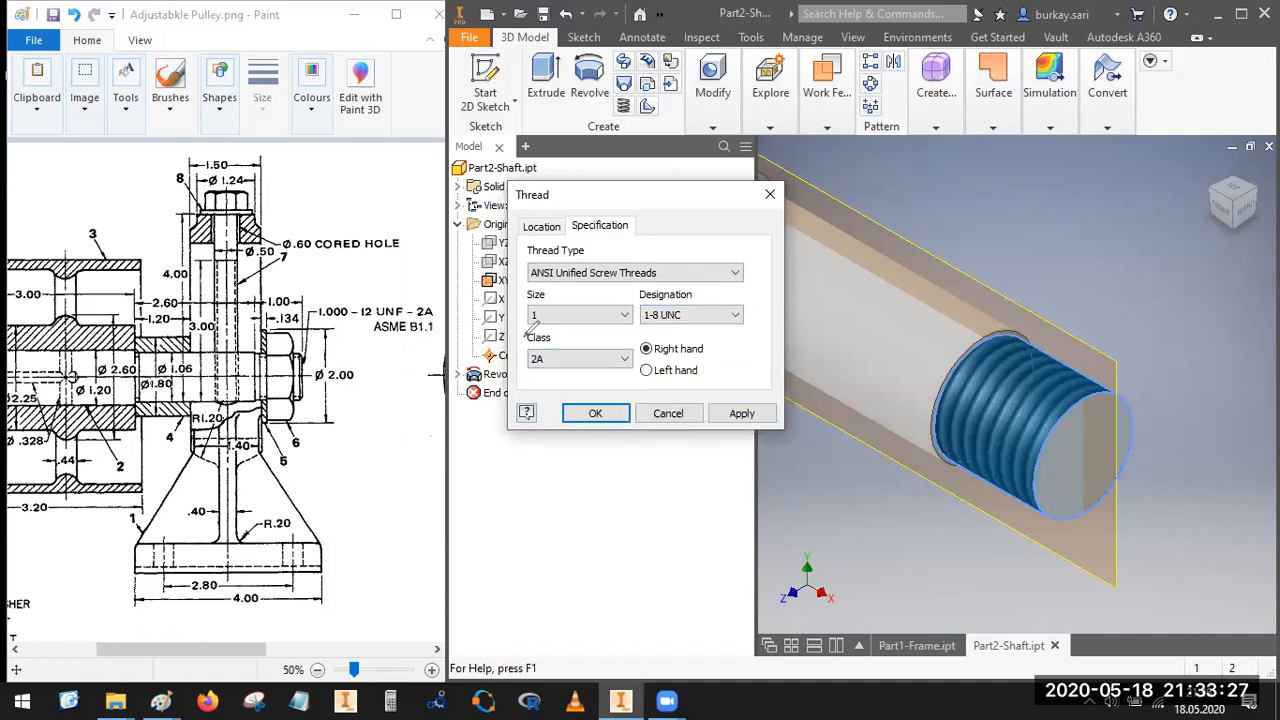
pyautogui.moveTo(548, 336); pyautogui.dragTo(564, 342)
pyautogui.moveTo(432, 312); pyautogui.dragTo(512, 376)
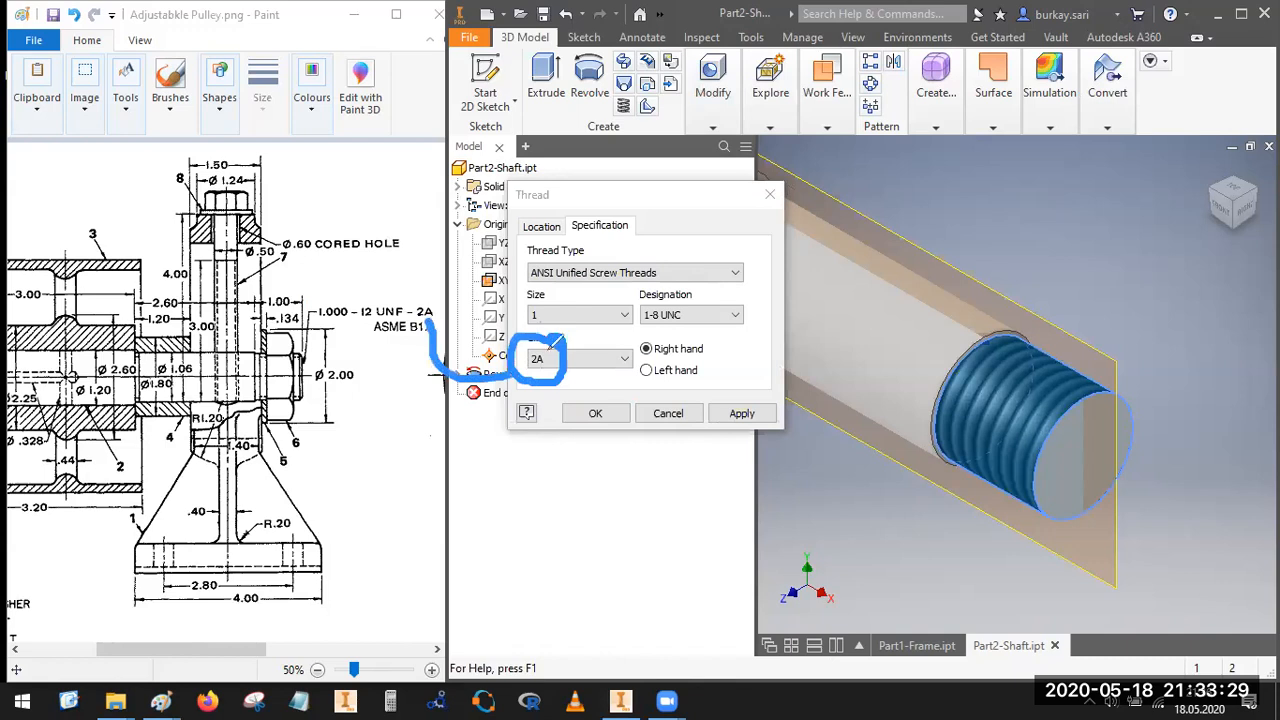
pyautogui.moveTo(686, 292)
pyautogui.mouseDown()
pyautogui.moveTo(628, 296)
pyautogui.moveTo(680, 332)
pyautogui.moveTo(698, 308)
pyautogui.moveTo(600, 270)
pyautogui.moveTo(430, 268)
pyautogui.moveTo(386, 304)
pyautogui.mouseUp()
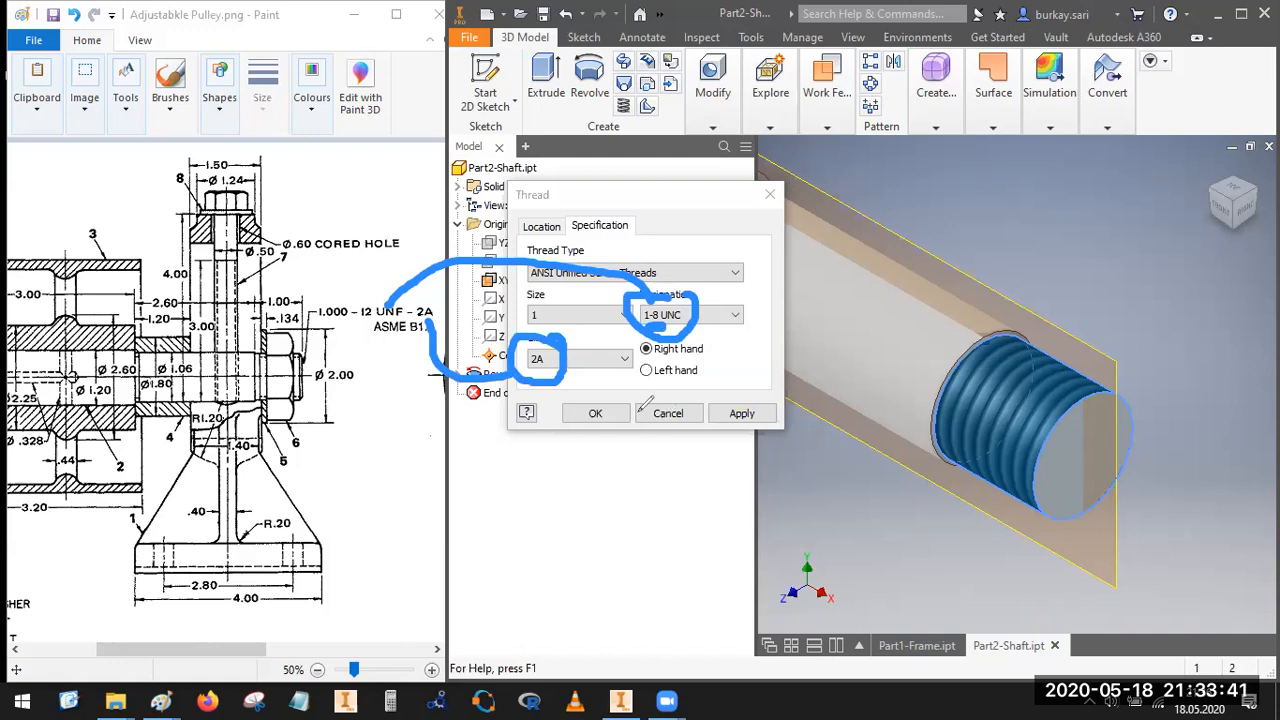
pyautogui.click(868, 143)
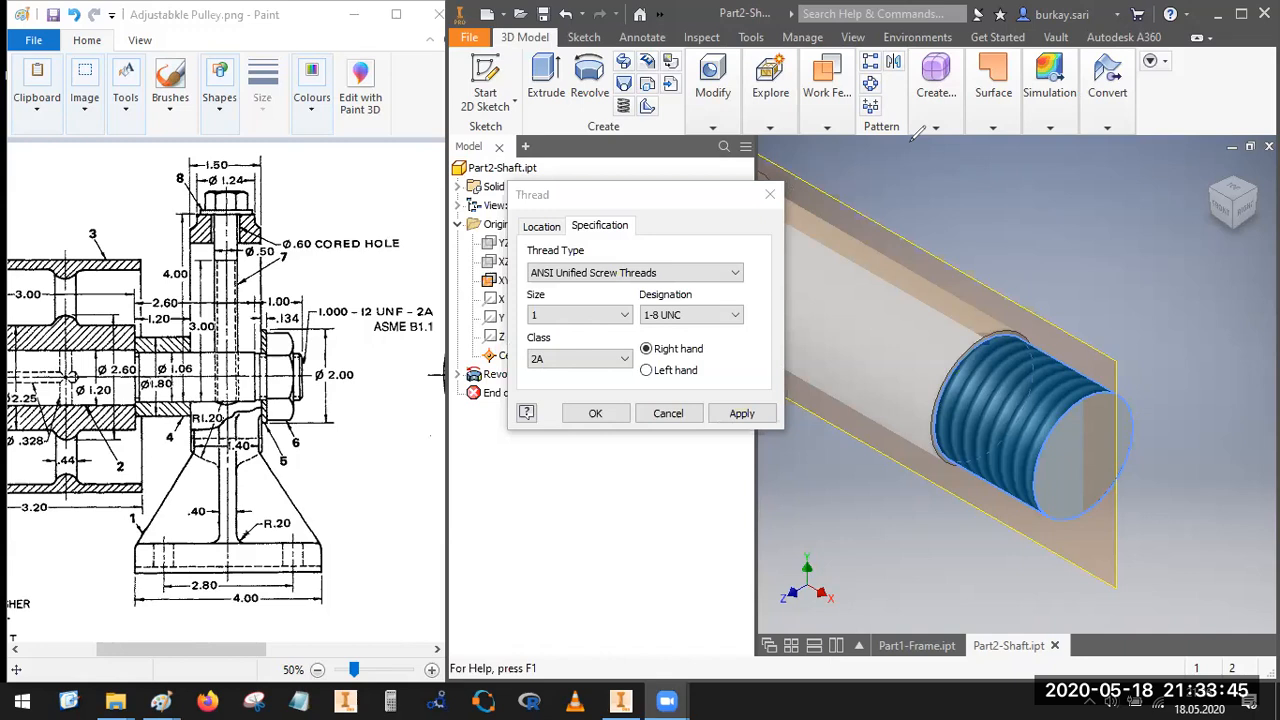
# Step: Set the thread designation to 1-12 UNF with class 2A, right hand, and create the thread on the shaft's end
pyautogui.click(735, 316)
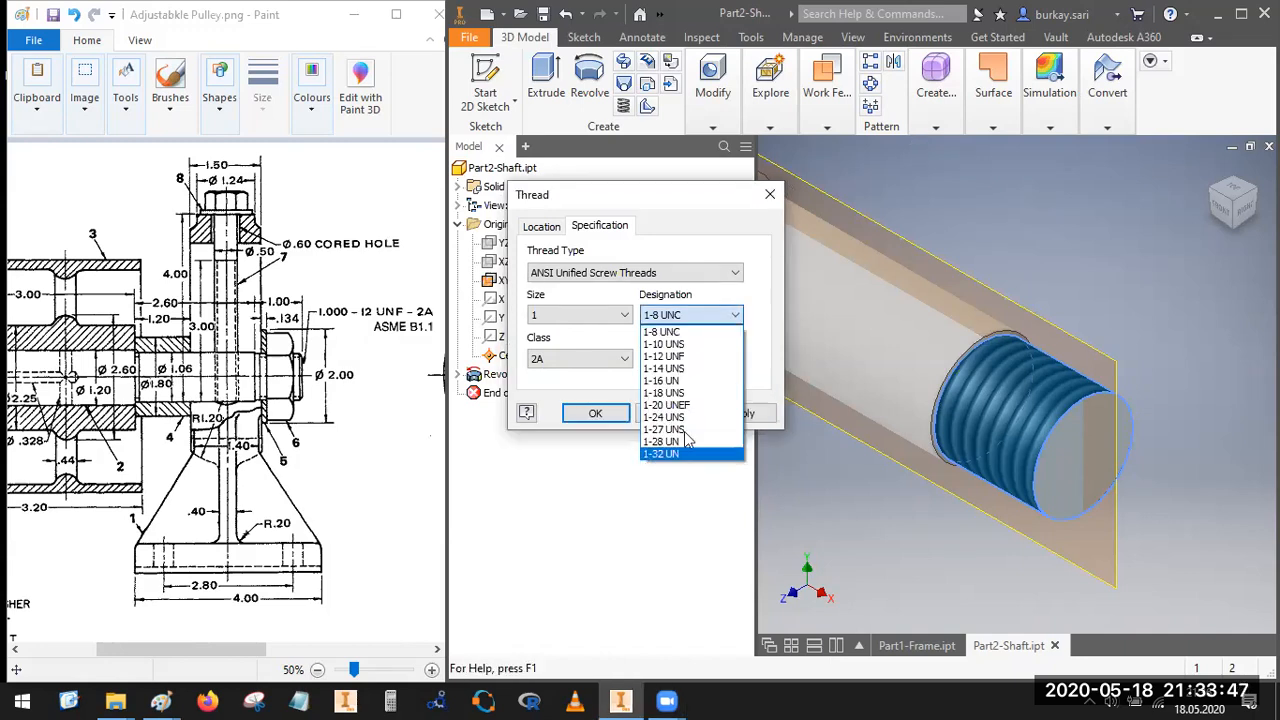
pyautogui.click(675, 357)
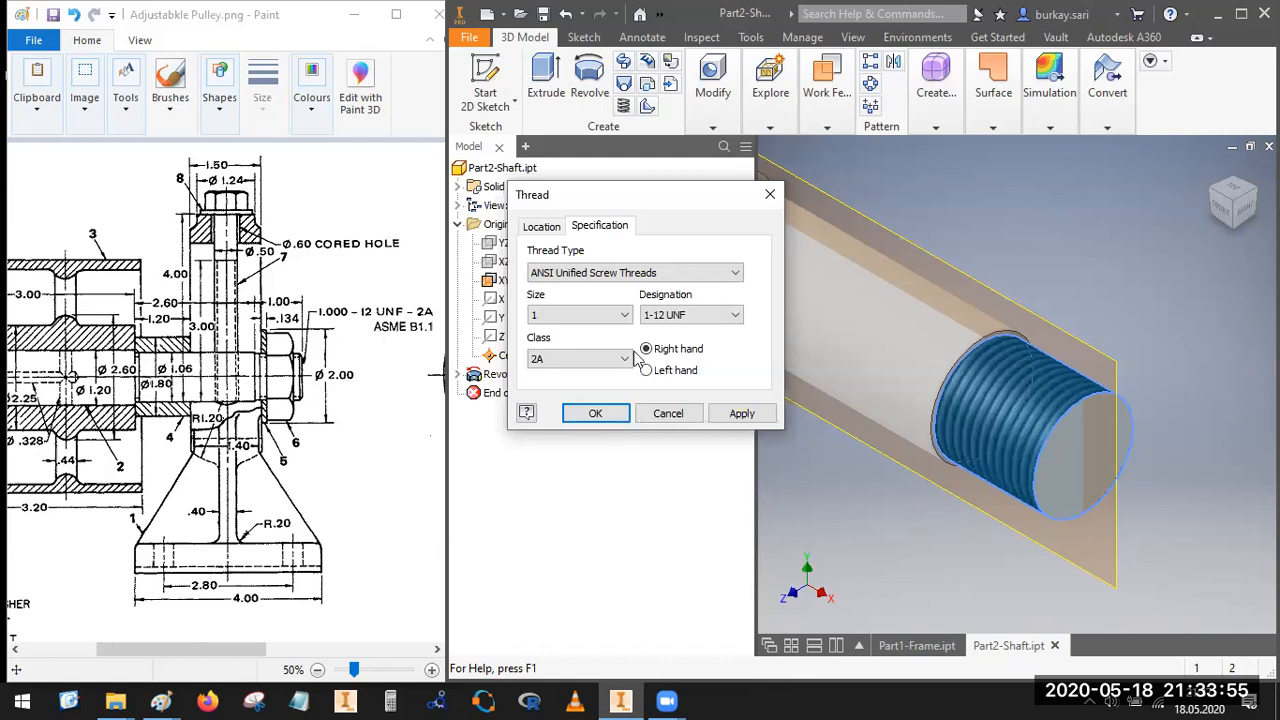
pyautogui.click(595, 415)
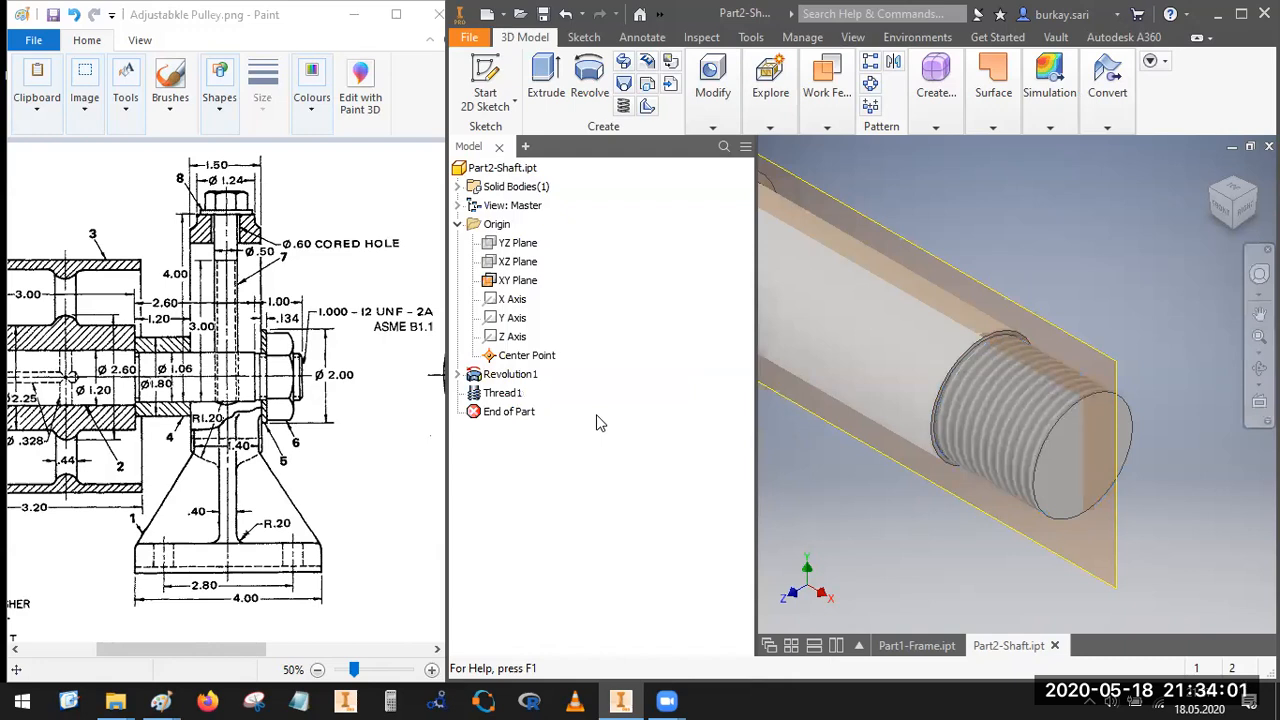
# Step: Reopen the revolved shaft's sketch and draw a narrow vertical rectangle about 0.21 in wide across the centerline within the 2.600 section
pyautogui.click(458, 374)
pyautogui.click(516, 400)
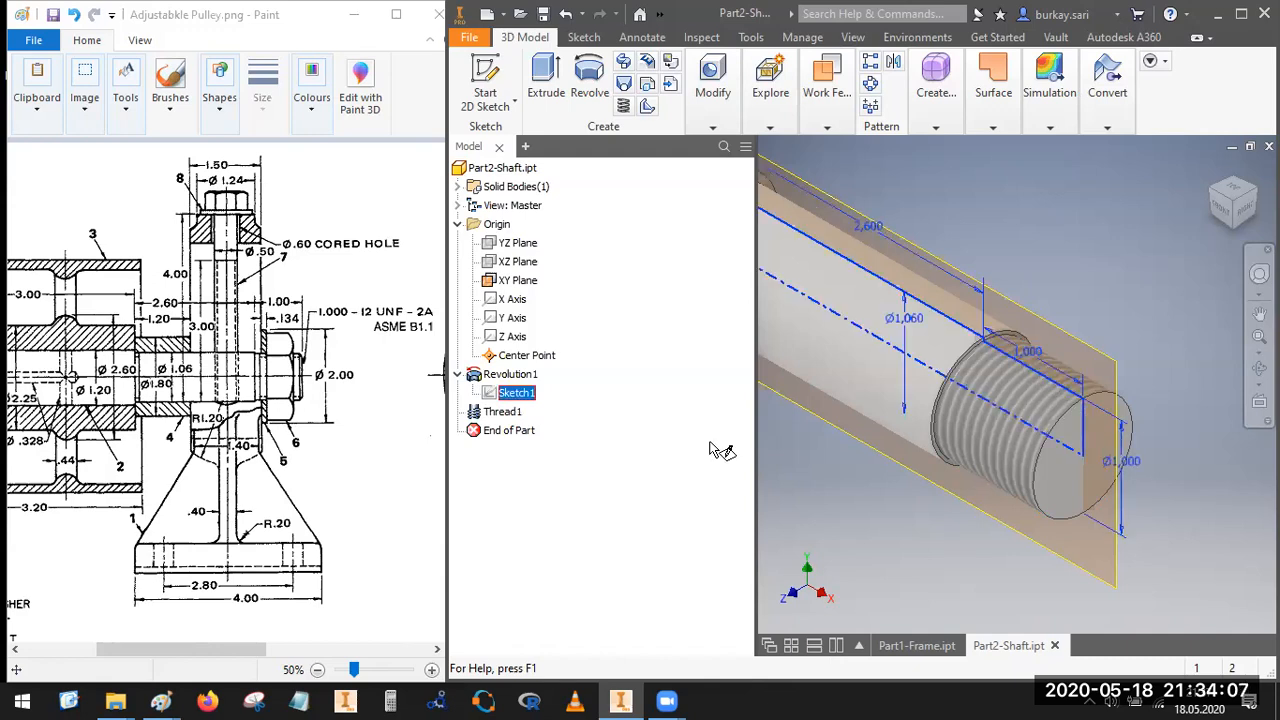
pyautogui.scroll(4, 1008, 354)
pyautogui.moveTo(1014, 296); pyautogui.dragTo(908, 295, button='middle')
pyautogui.click(545, 80)
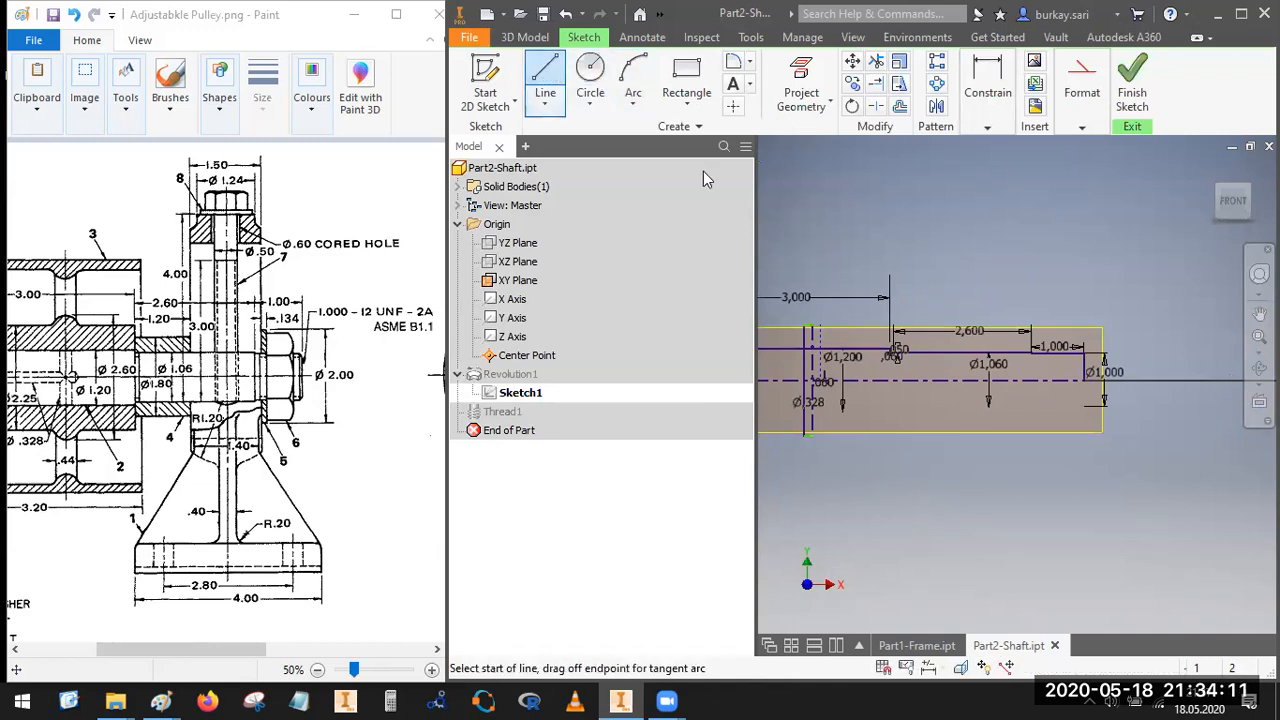
pyautogui.click(698, 76)
pyautogui.scroll(-3, 988, 362)
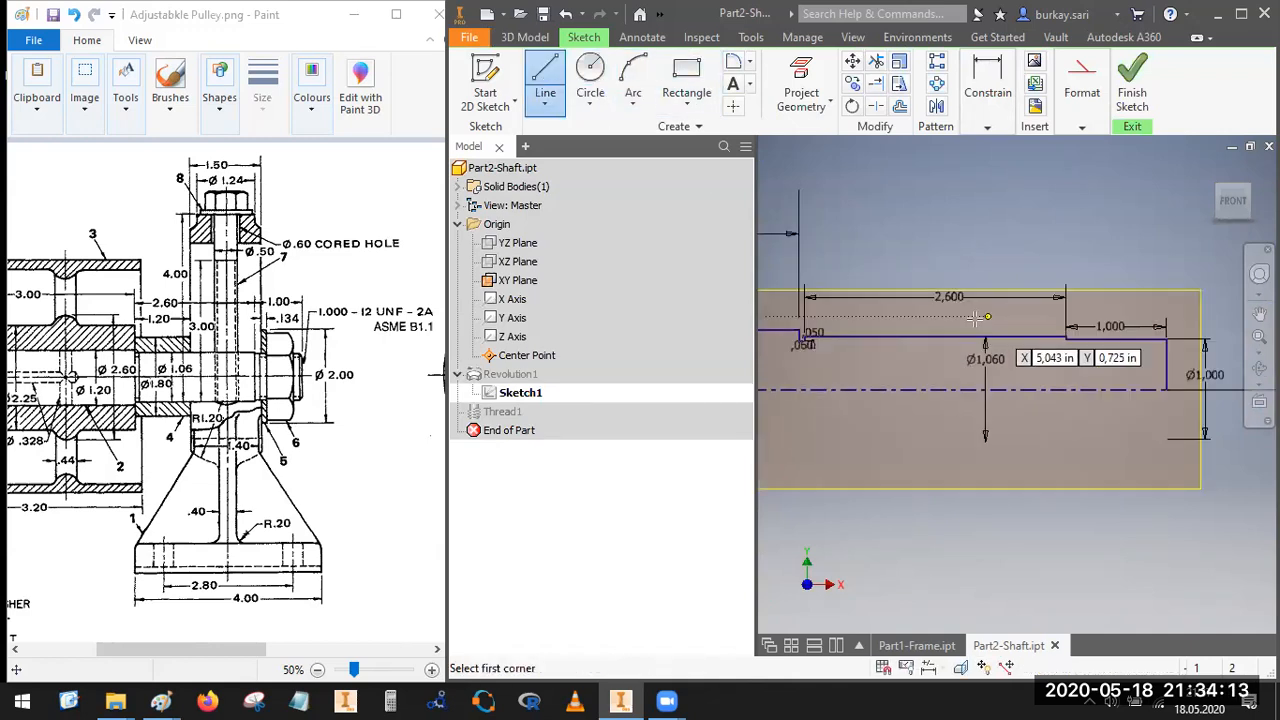
pyautogui.click(974, 317)
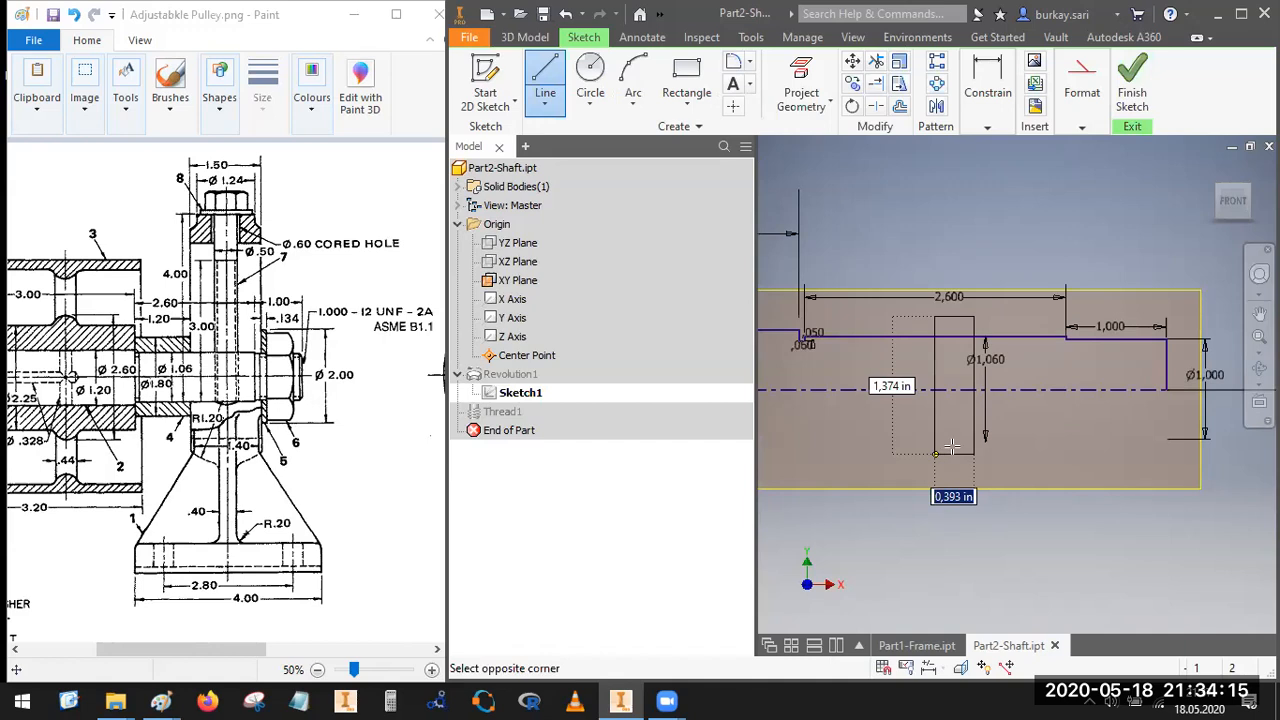
pyautogui.click(952, 447)
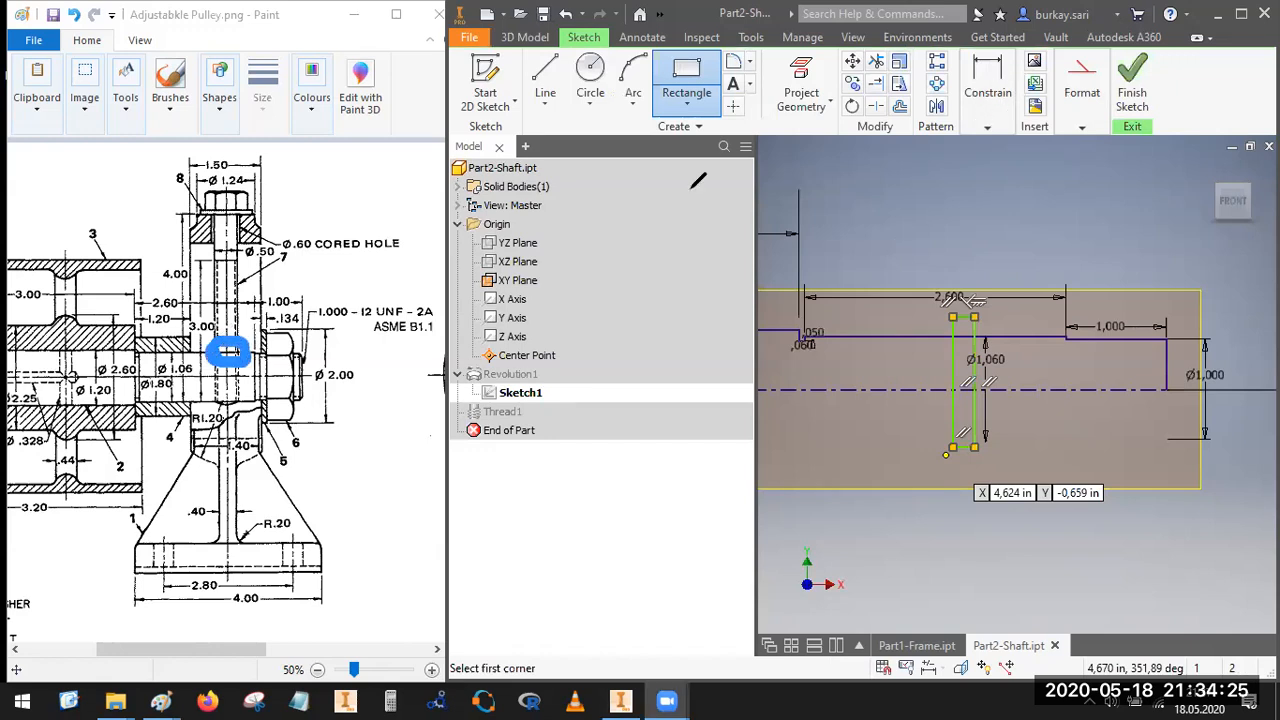
# Step: Convert the new rectangle's right vertical edge into a centerline
pyautogui.click(987, 100)
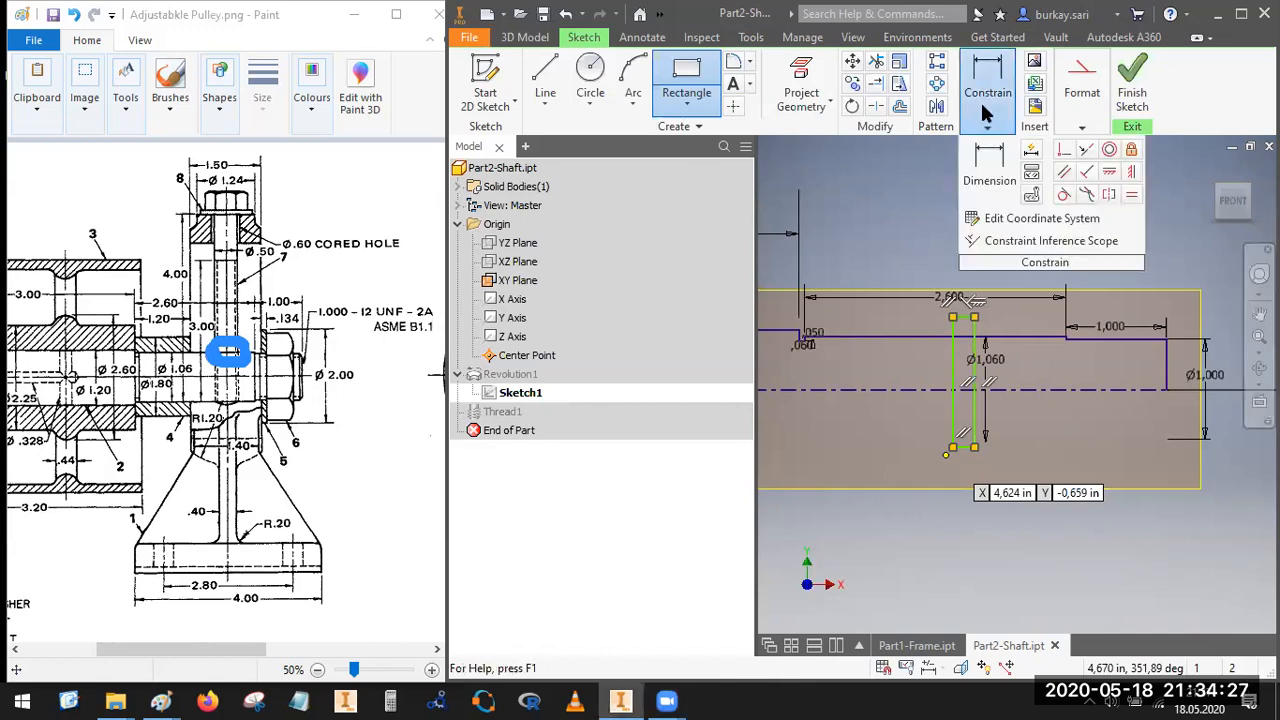
pyautogui.click(989, 168)
pyautogui.press('Escape')
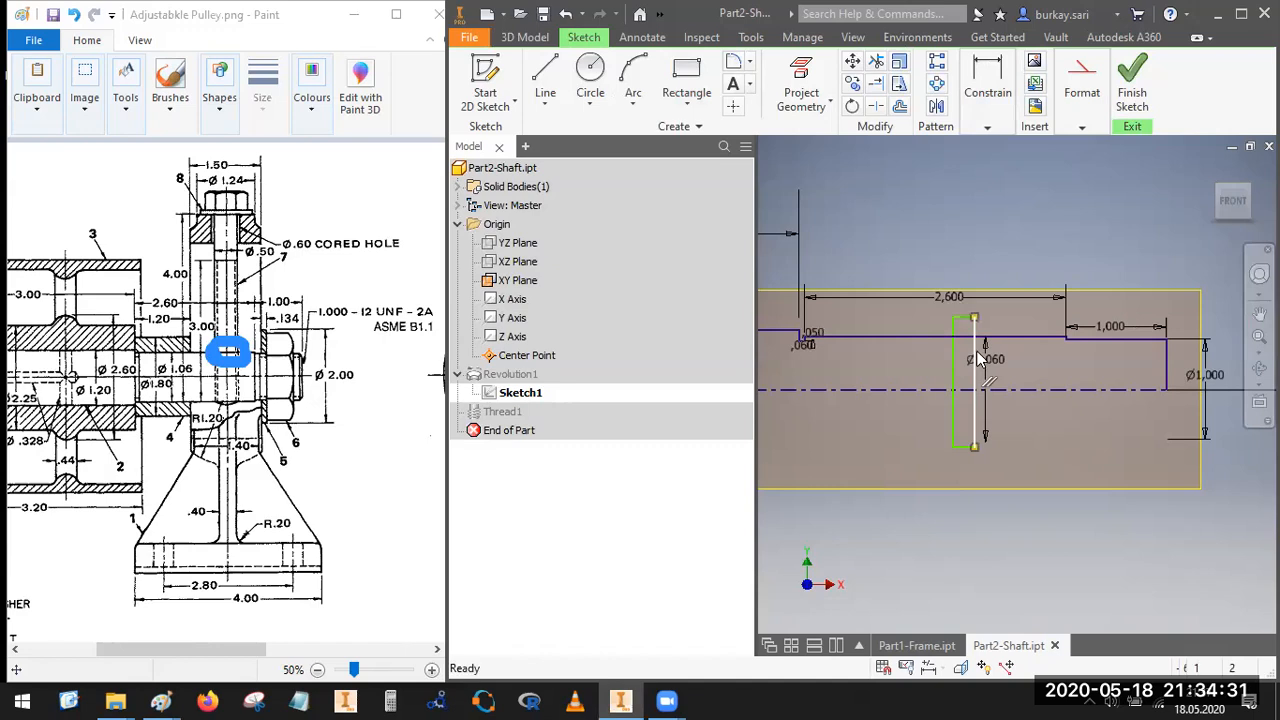
pyautogui.rightClick(985, 177)
pyautogui.click(998, 234)
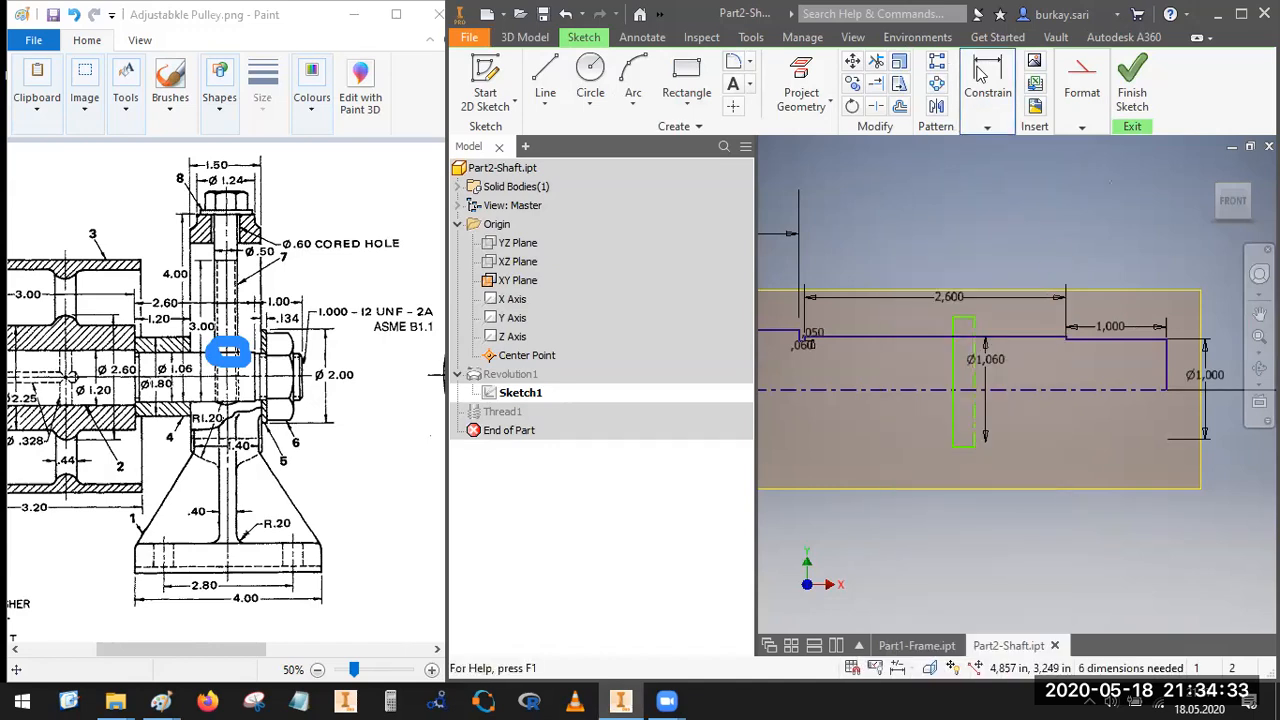
# Step: Dimension the new rectangle's left edge from its centerline edge as a 0.5 in diameter
pyautogui.click(987, 127)
pyautogui.click(974, 361)
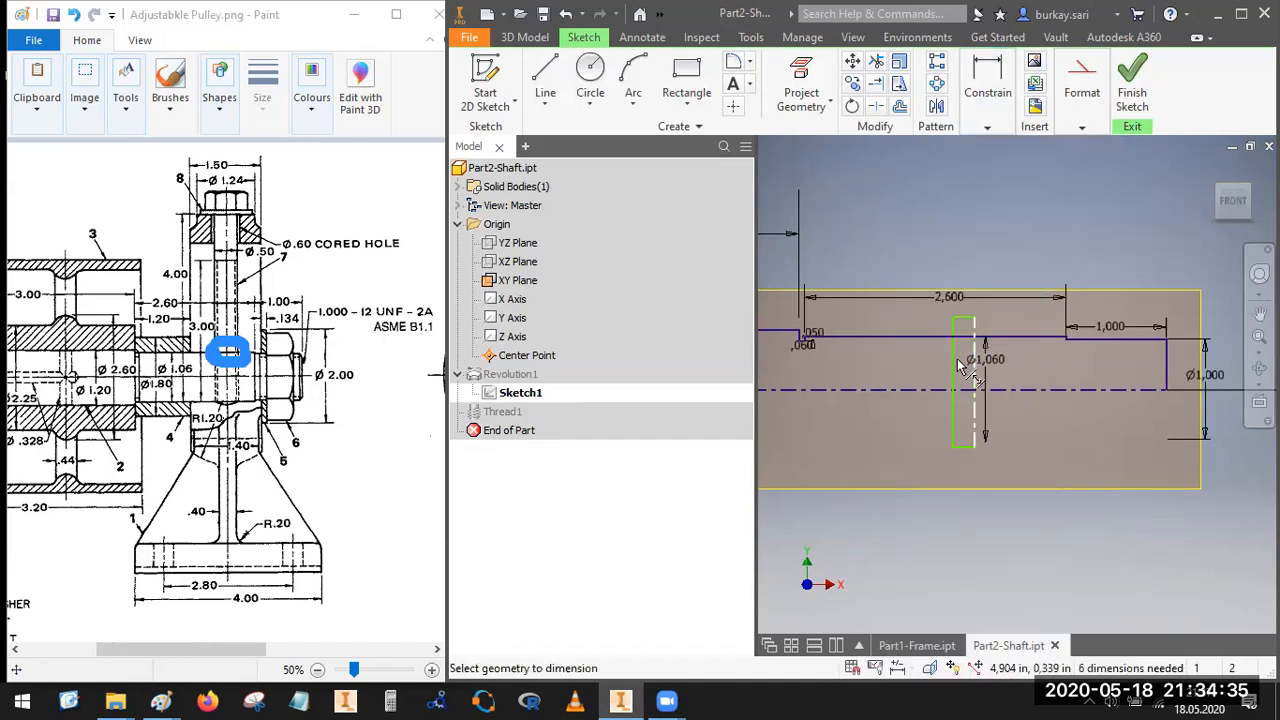
pyautogui.click(953, 361)
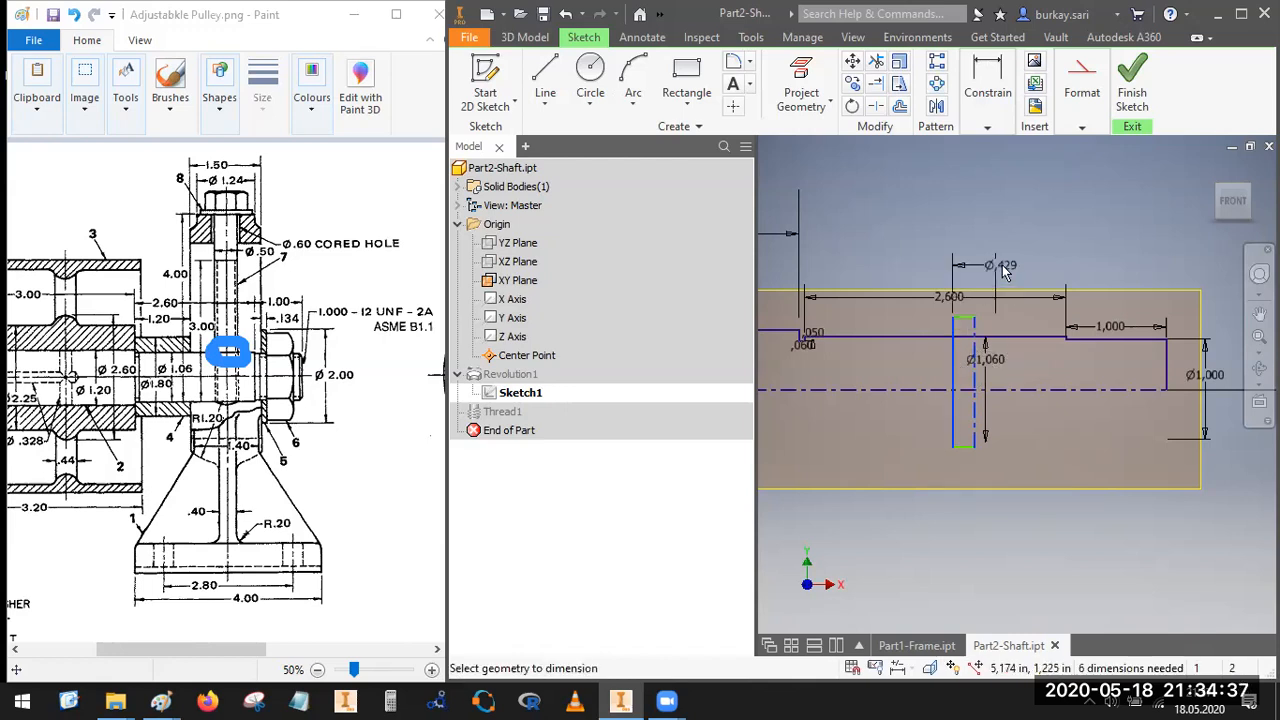
pyautogui.click(1008, 268)
pyautogui.write('0.5')
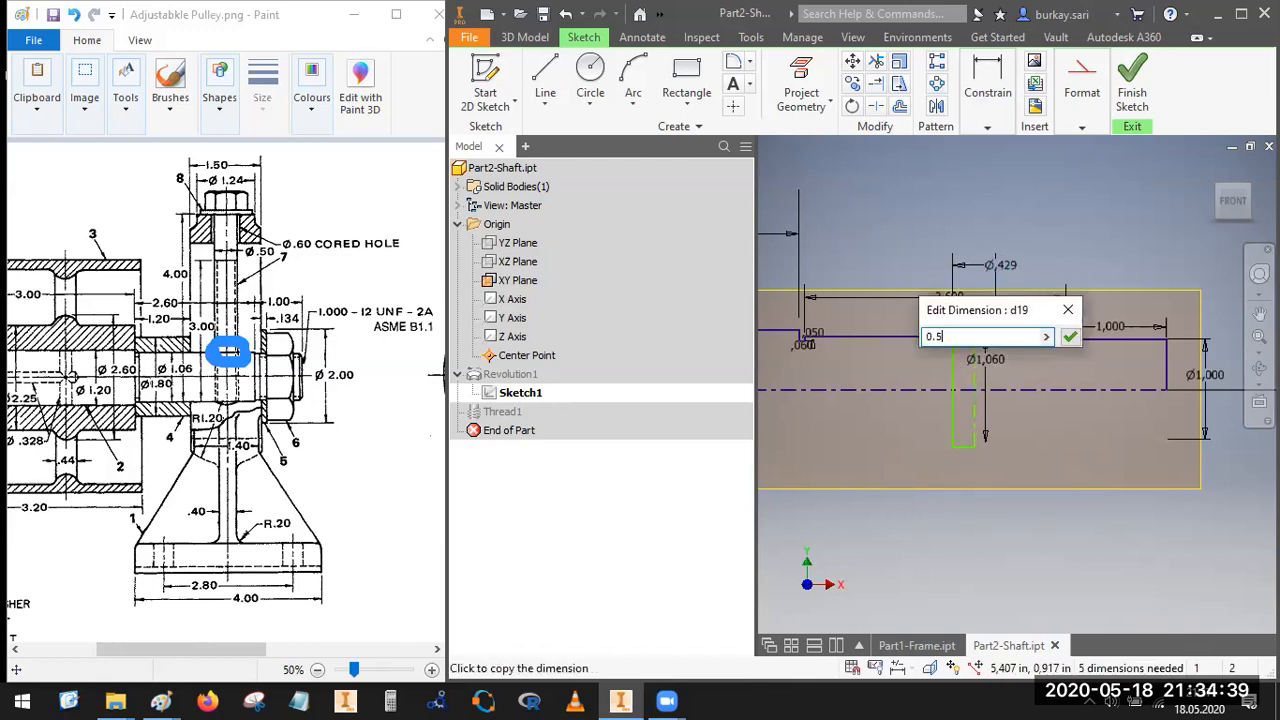
pyautogui.press('Return')
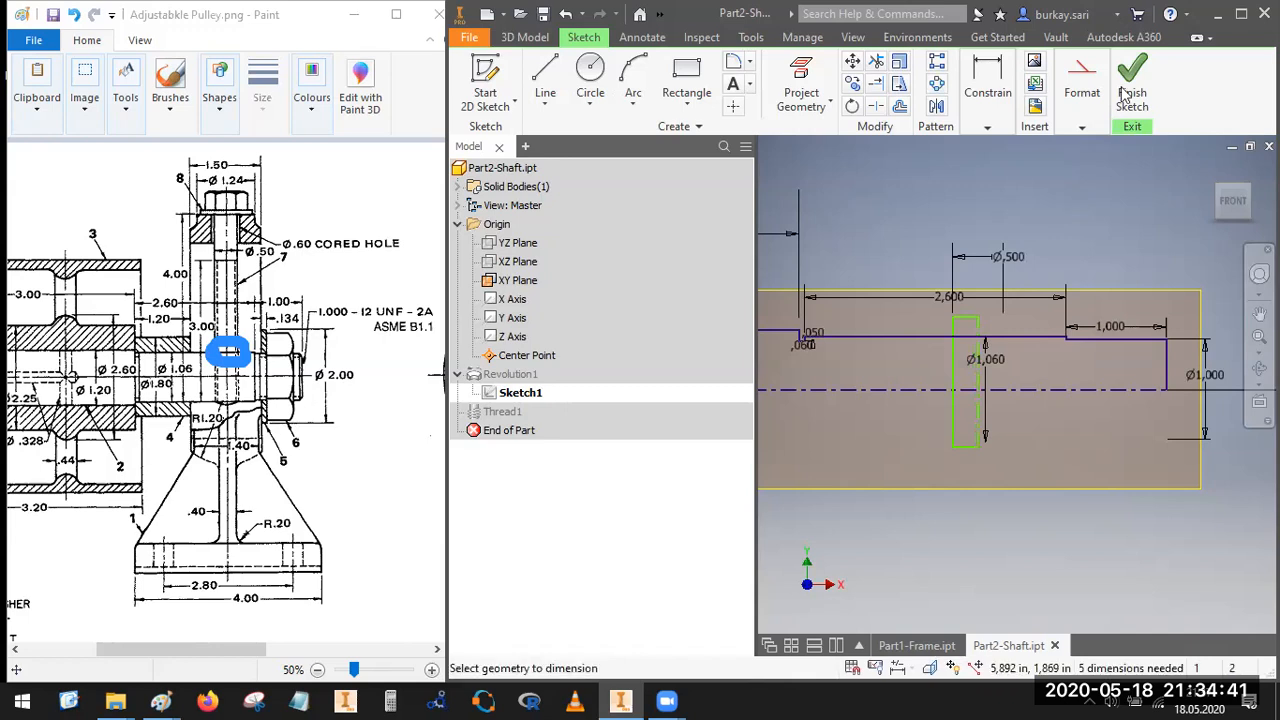
# Step: Finish the sketch and turn on the visibility of the shaft's profile sketch
pyautogui.click(1128, 90)
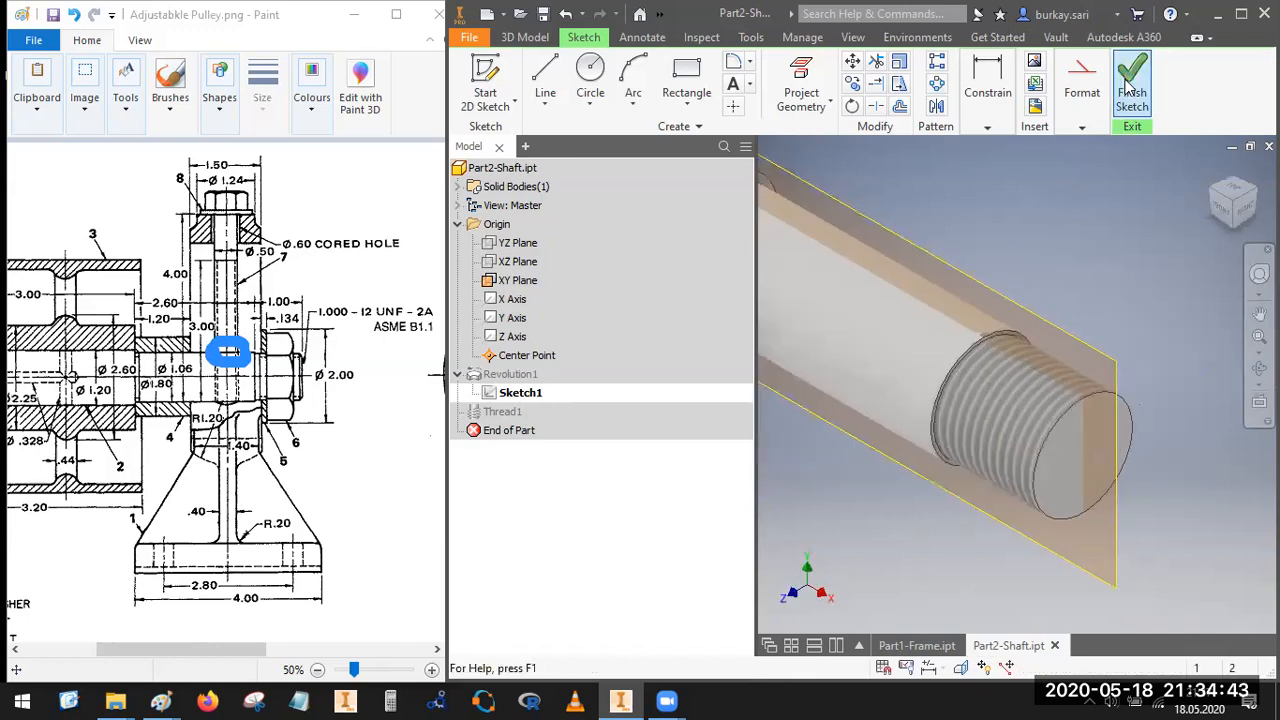
pyautogui.click(502, 395)
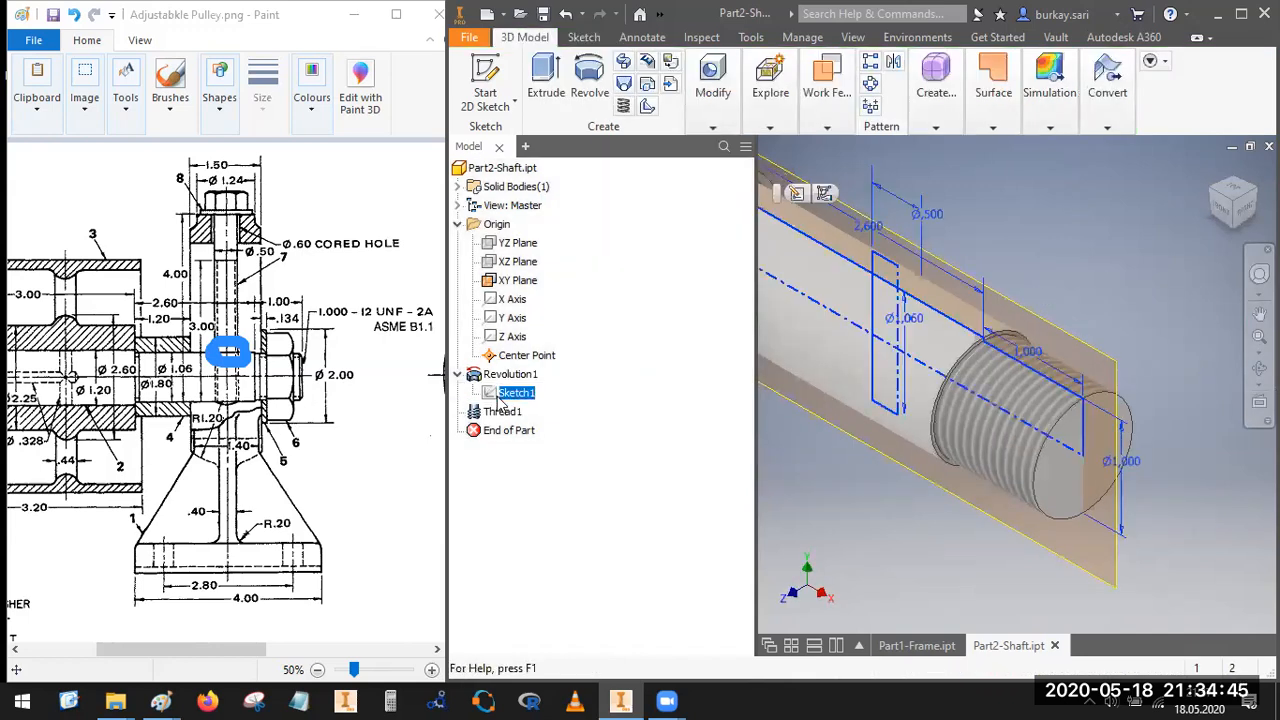
pyautogui.rightClick(500, 397)
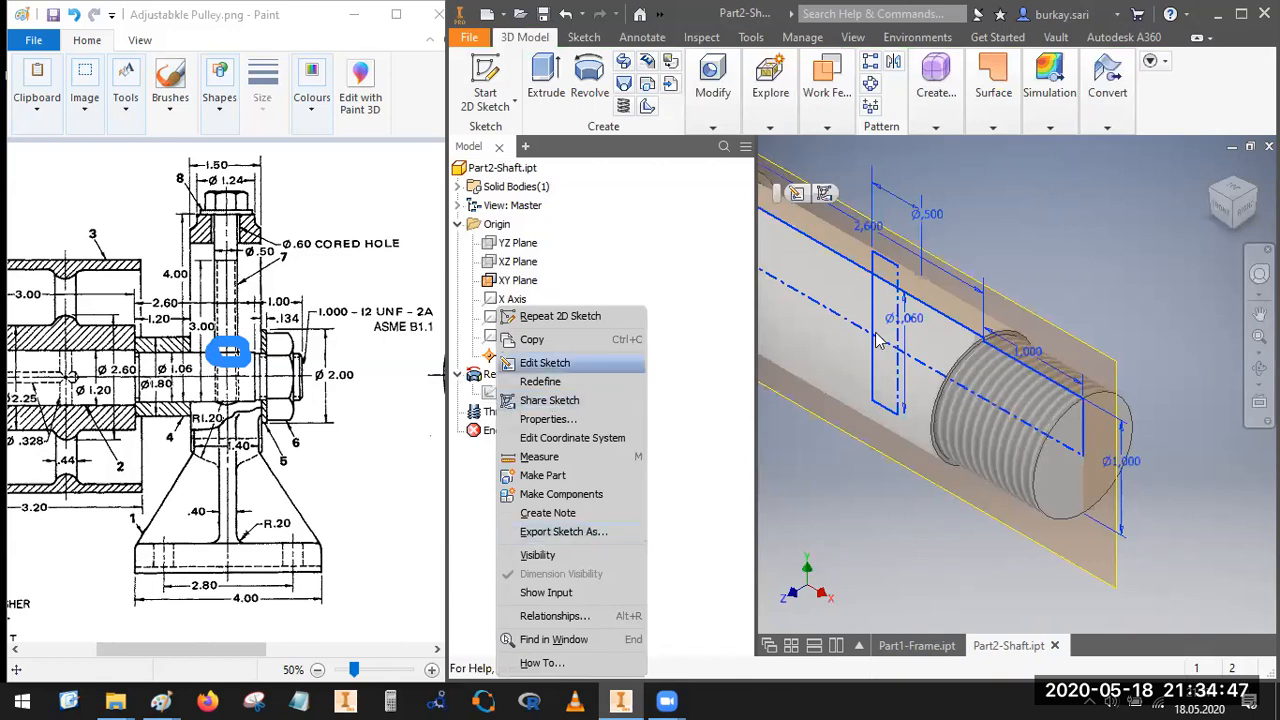
pyautogui.press('Escape')
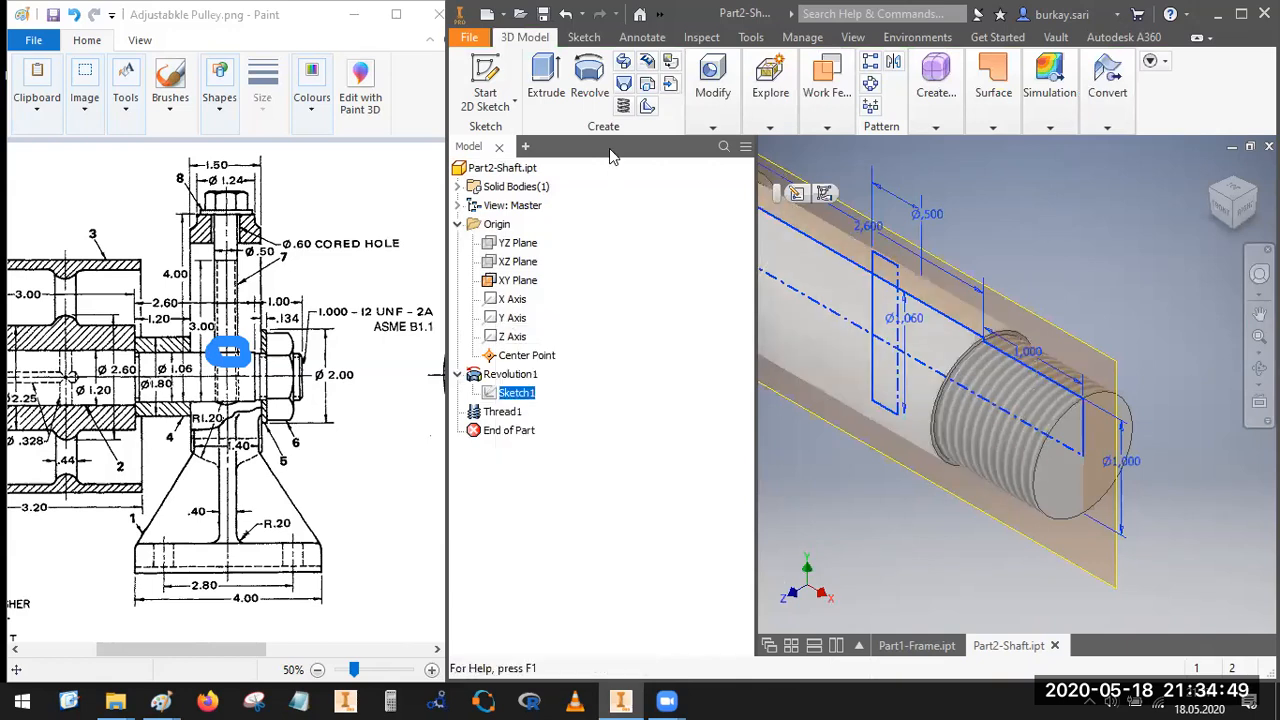
pyautogui.rightClick(502, 393)
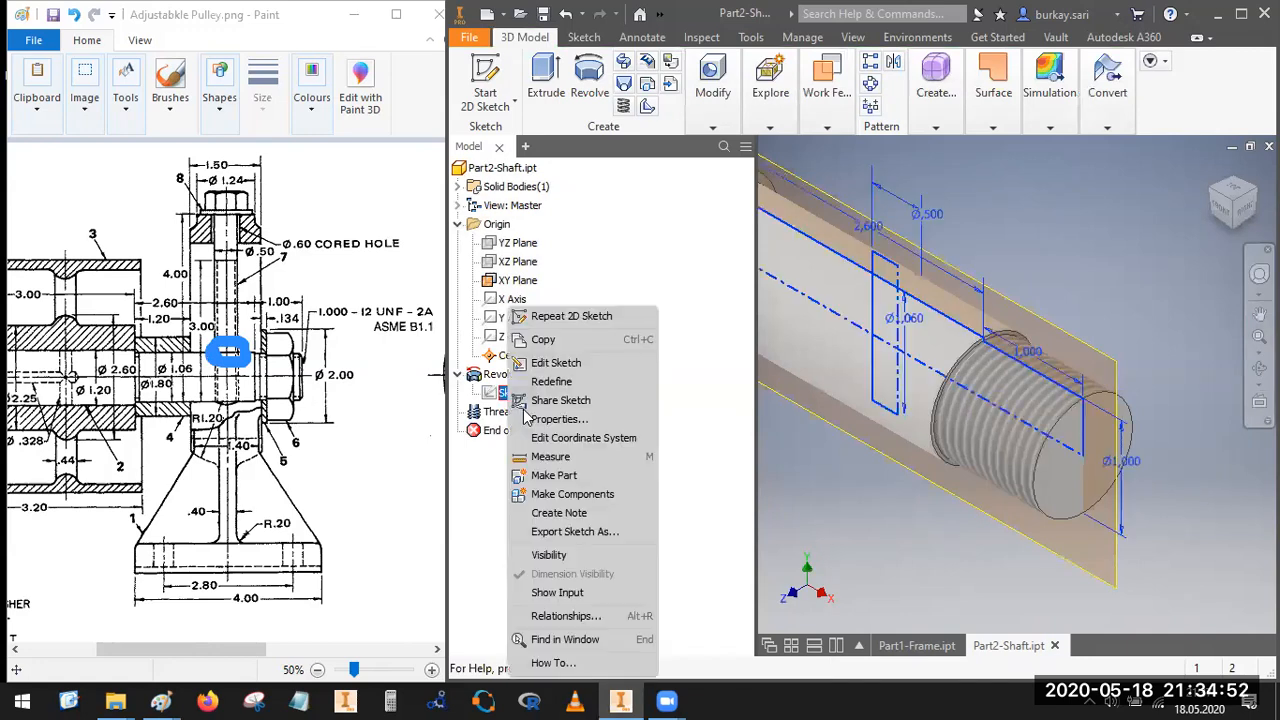
pyautogui.click(548, 556)
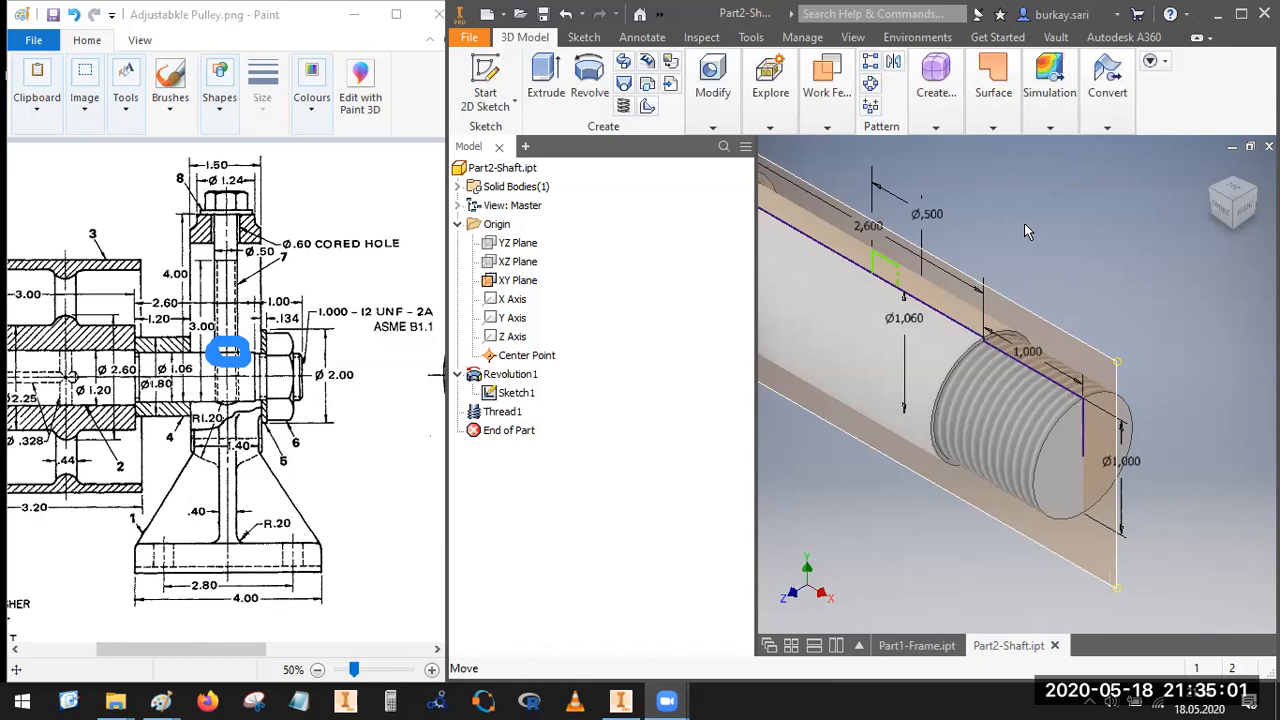
# Step: Try to cut the Ø.328 cross hole by revolving its narrow rectangle fully around its vertical centerline
pyautogui.click(589, 80)
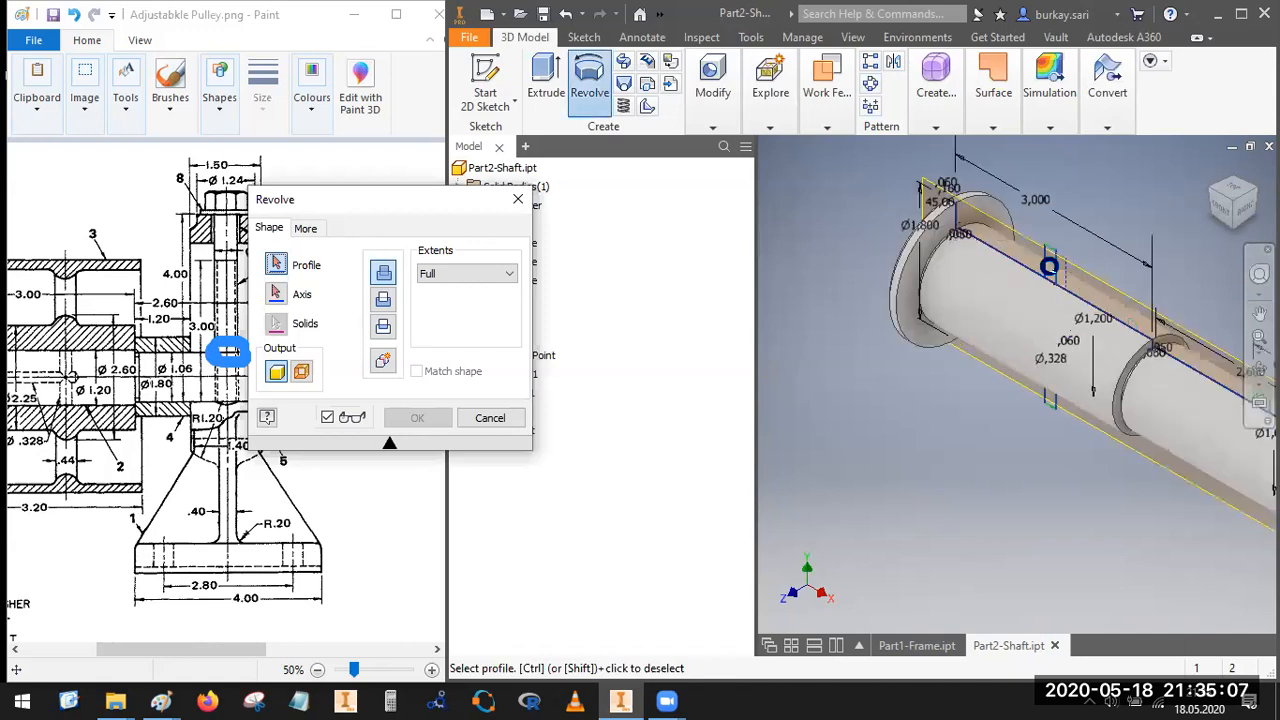
pyautogui.scroll(5, 1050, 260)
pyautogui.click(276, 294)
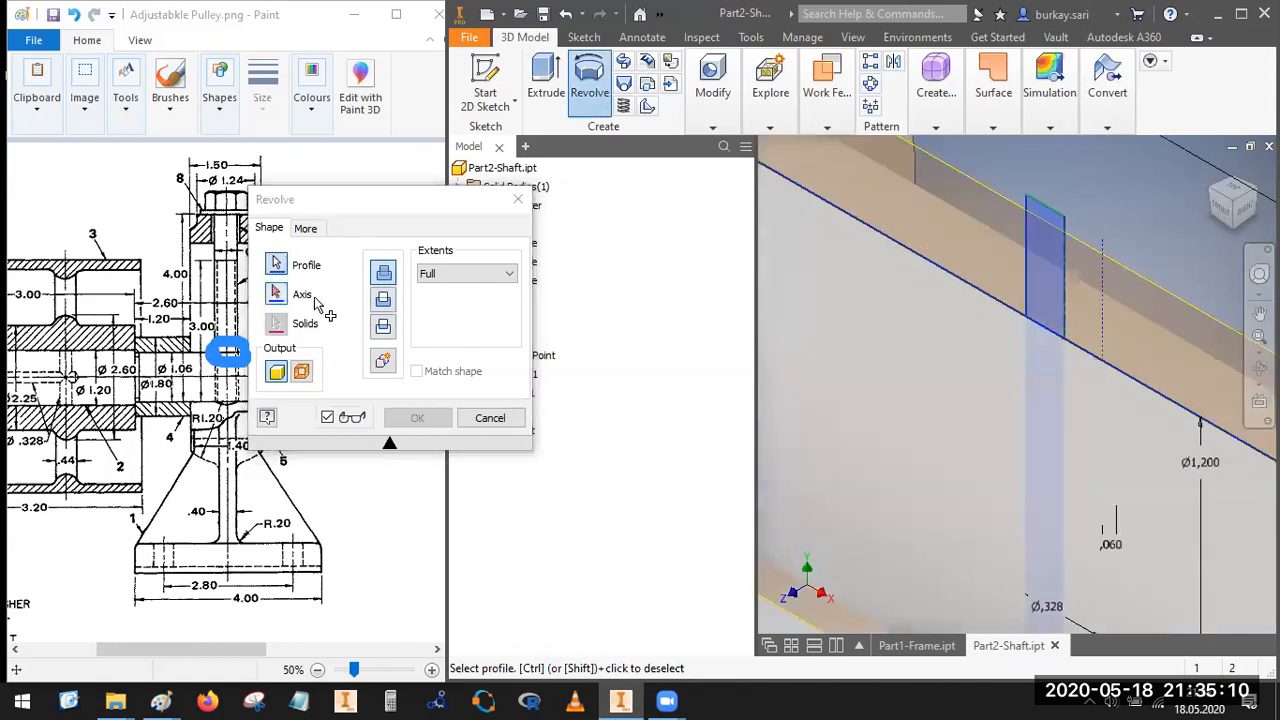
pyautogui.click(1067, 295)
pyautogui.scroll(-4, 1066, 293)
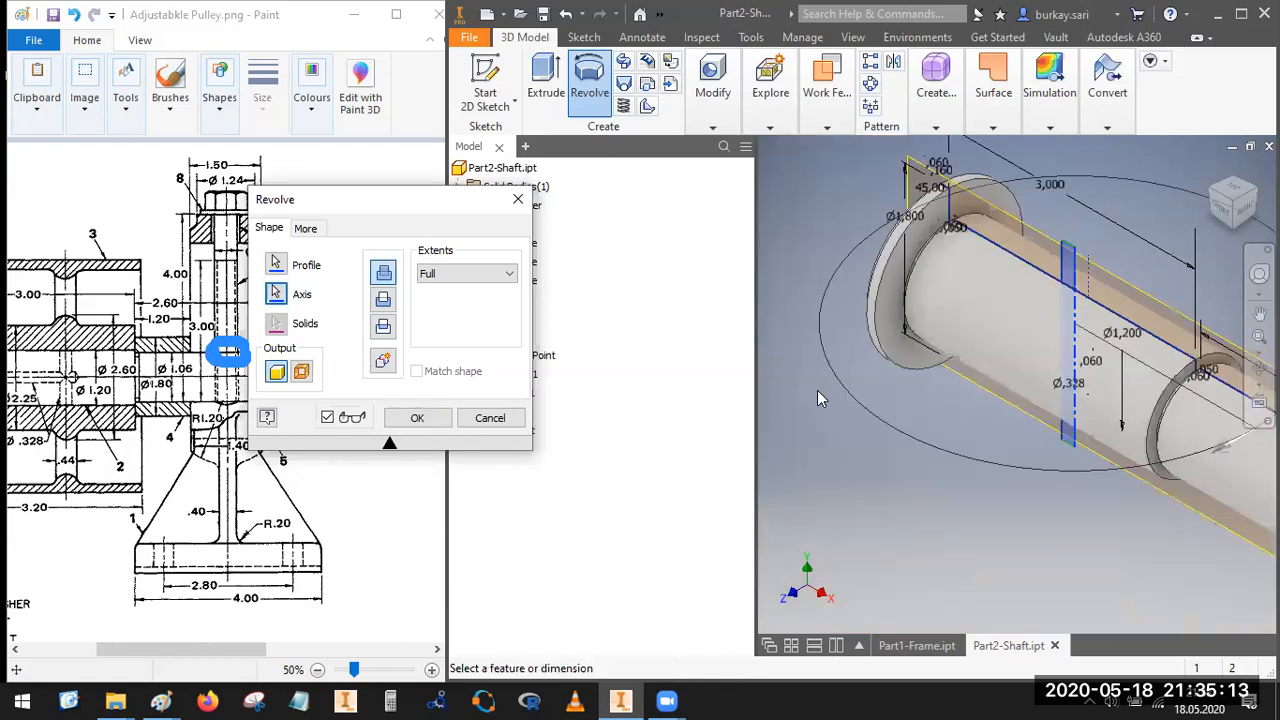
pyautogui.click(382, 302)
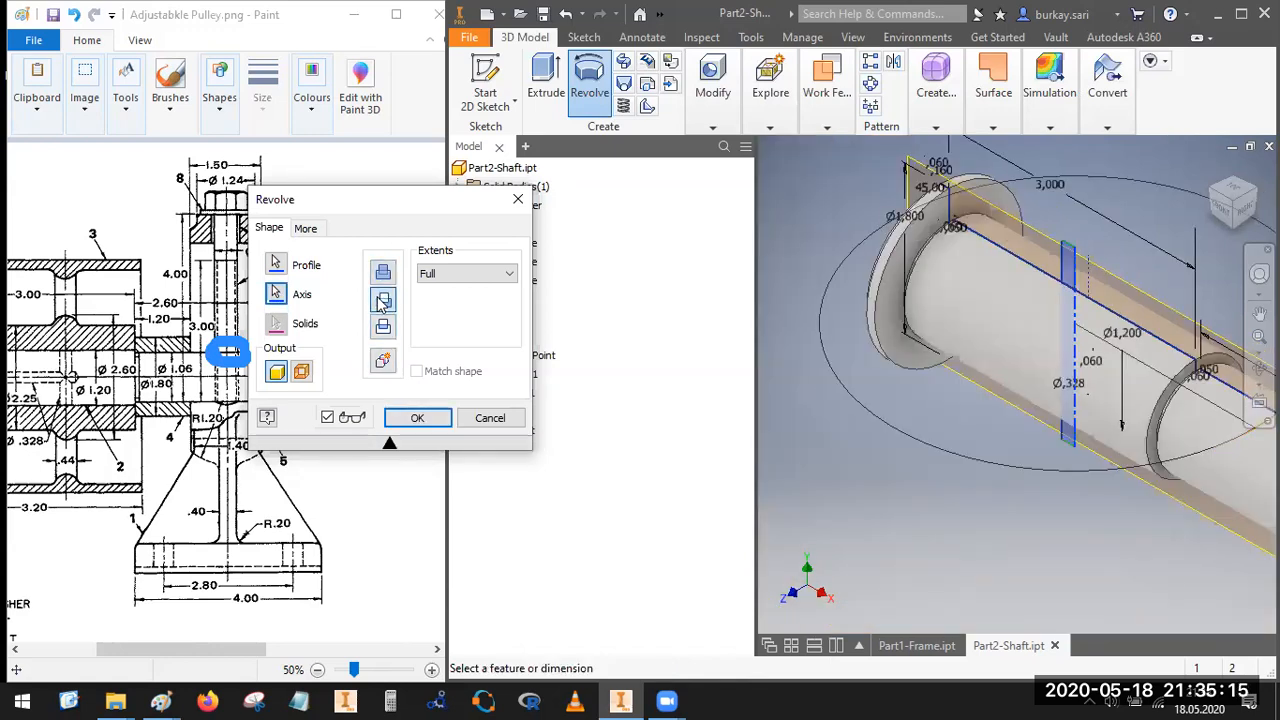
pyautogui.scroll(4, 1093, 290)
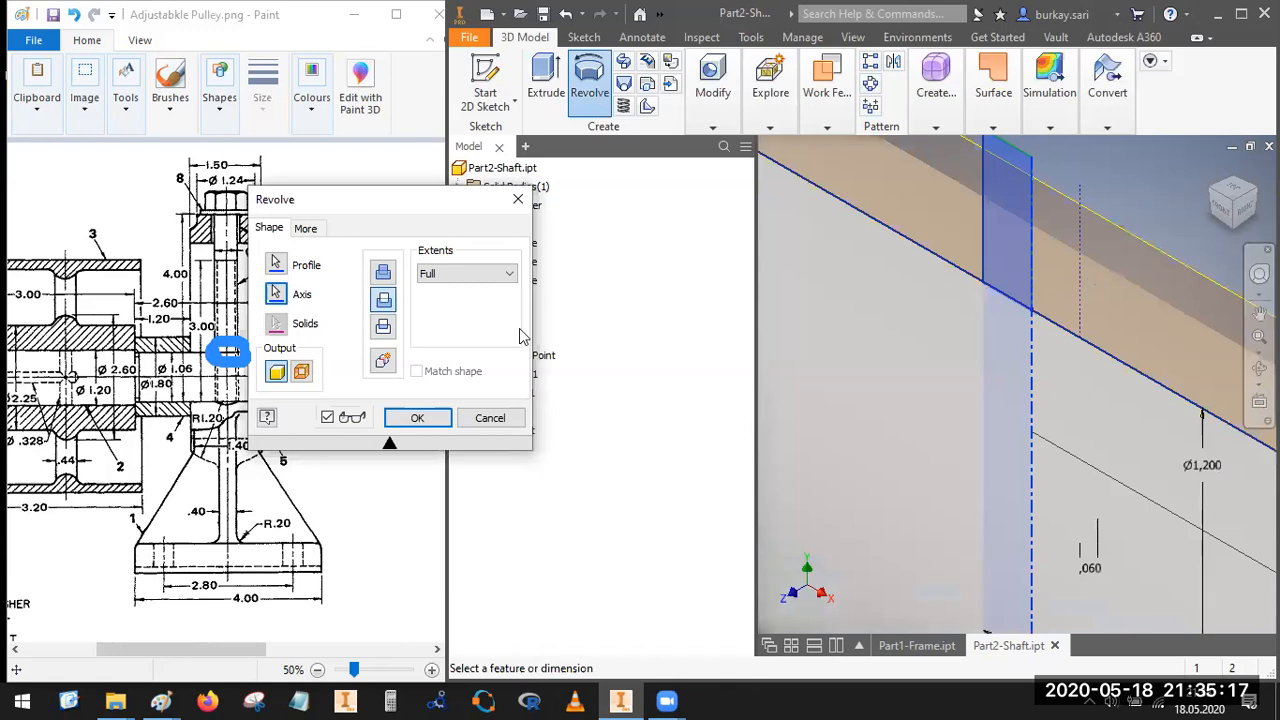
pyautogui.click(417, 418)
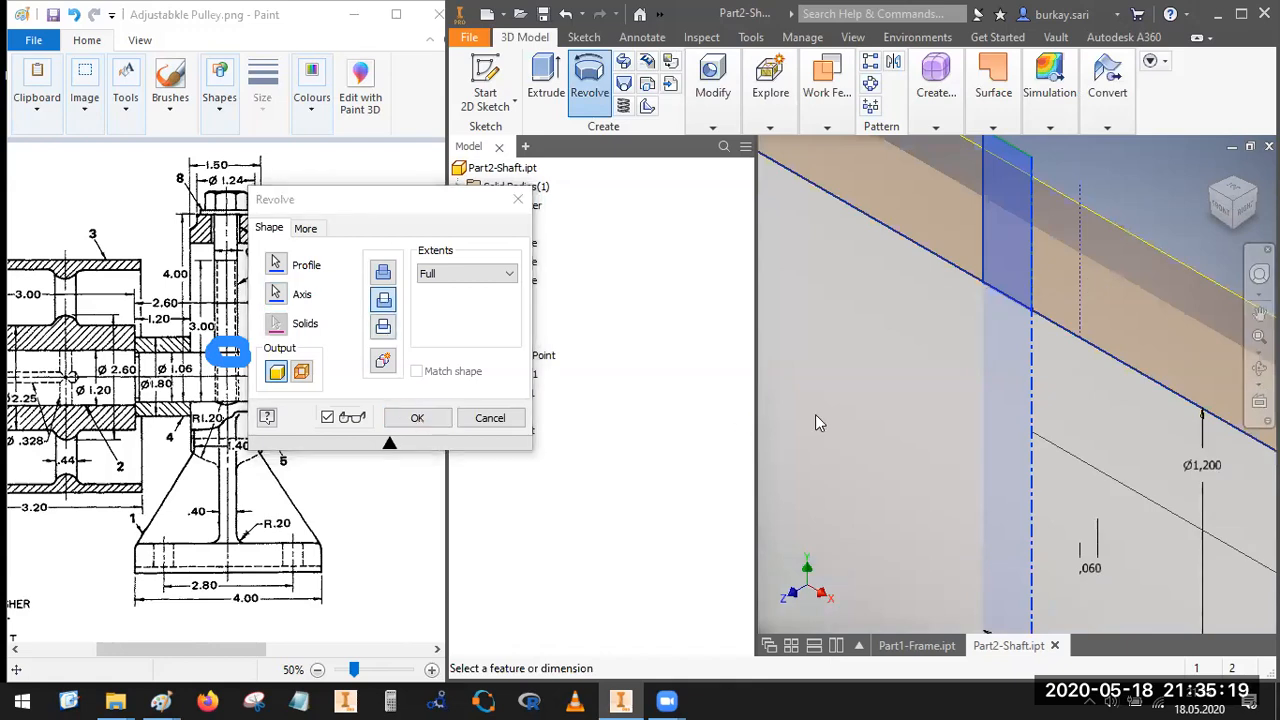
# Step: Try the Ø.328 cross hole cut again with the same profile and axis, using a 90-degree angle extent
pyautogui.press('Escape')
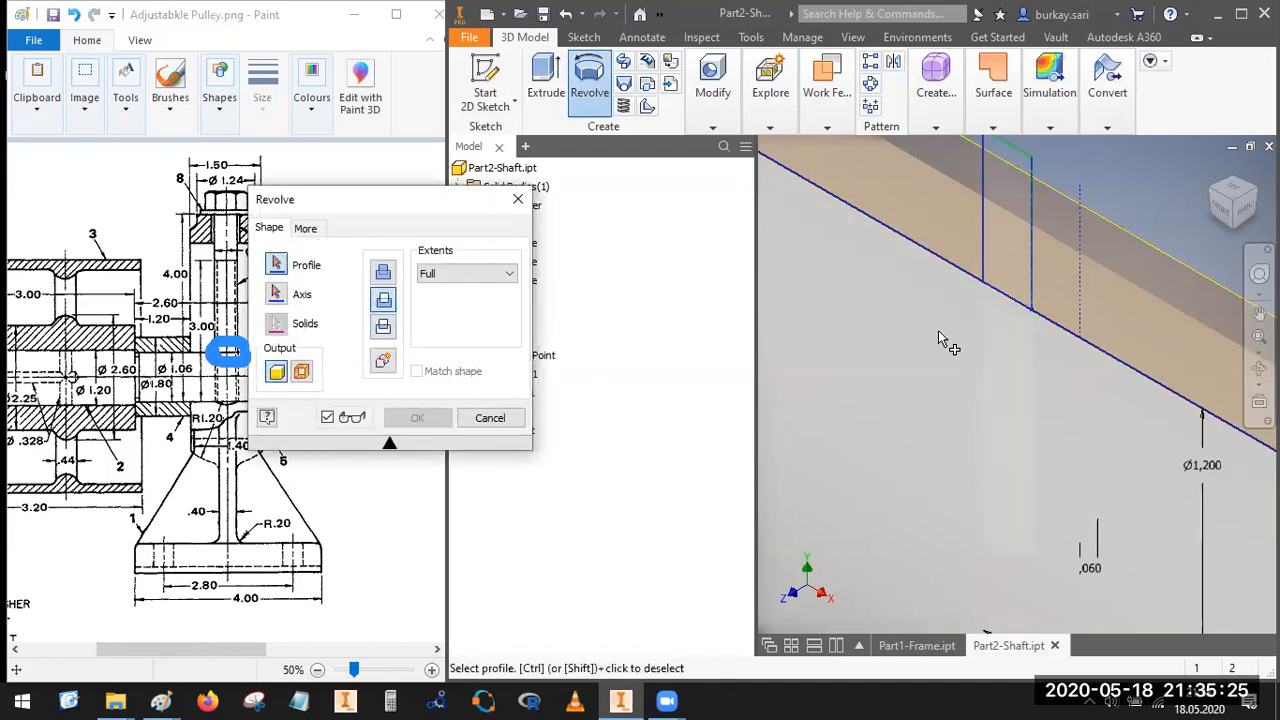
pyautogui.click(1005, 420)
pyautogui.click(280, 293)
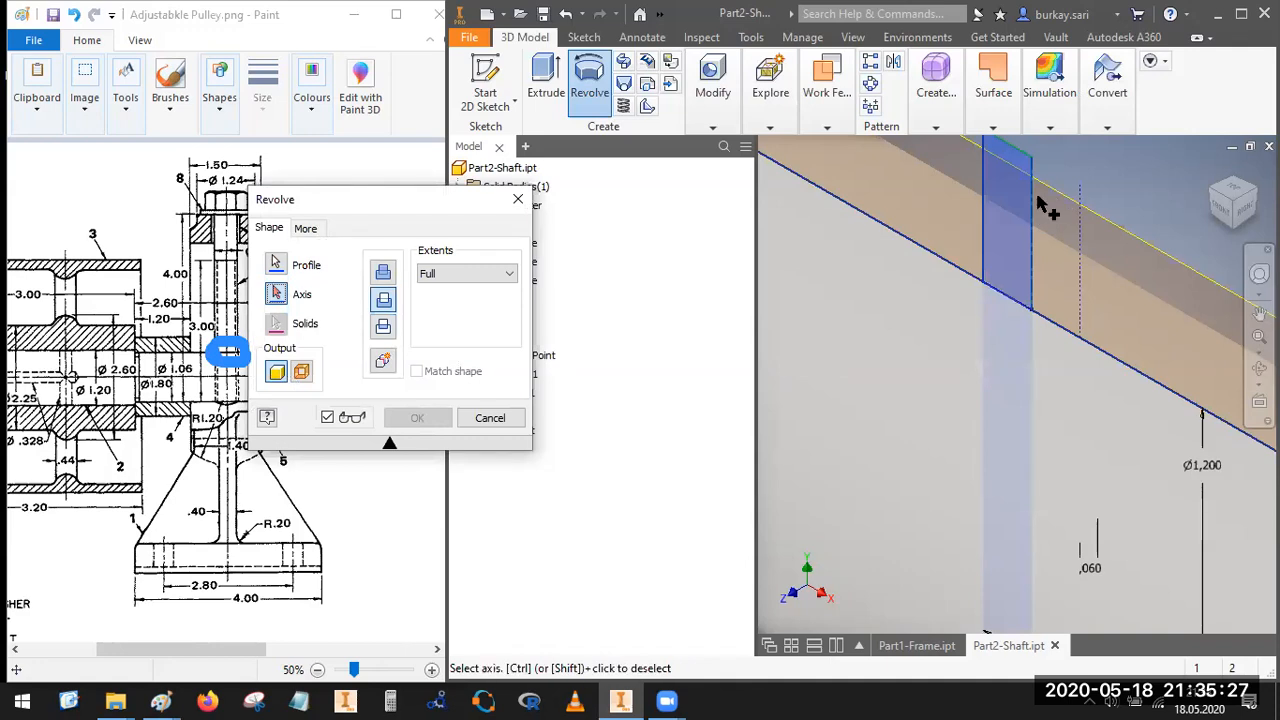
pyautogui.click(1032, 198)
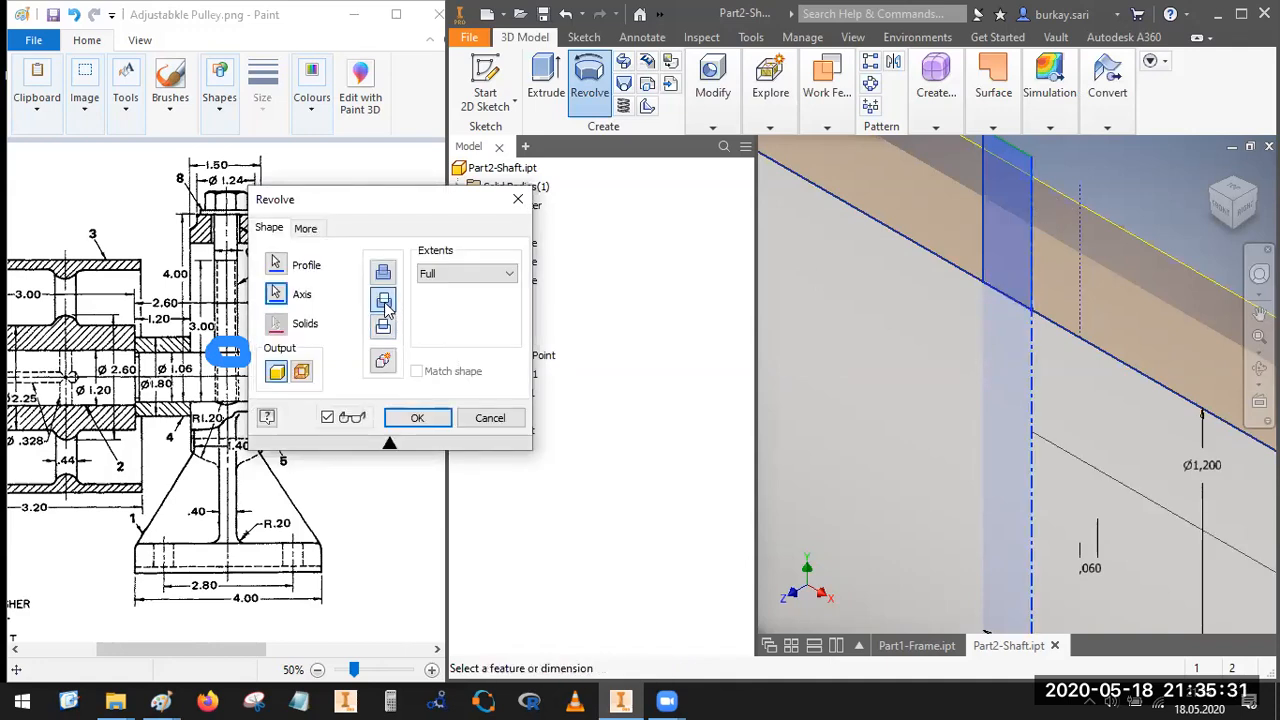
pyautogui.click(381, 304)
pyautogui.click(467, 274)
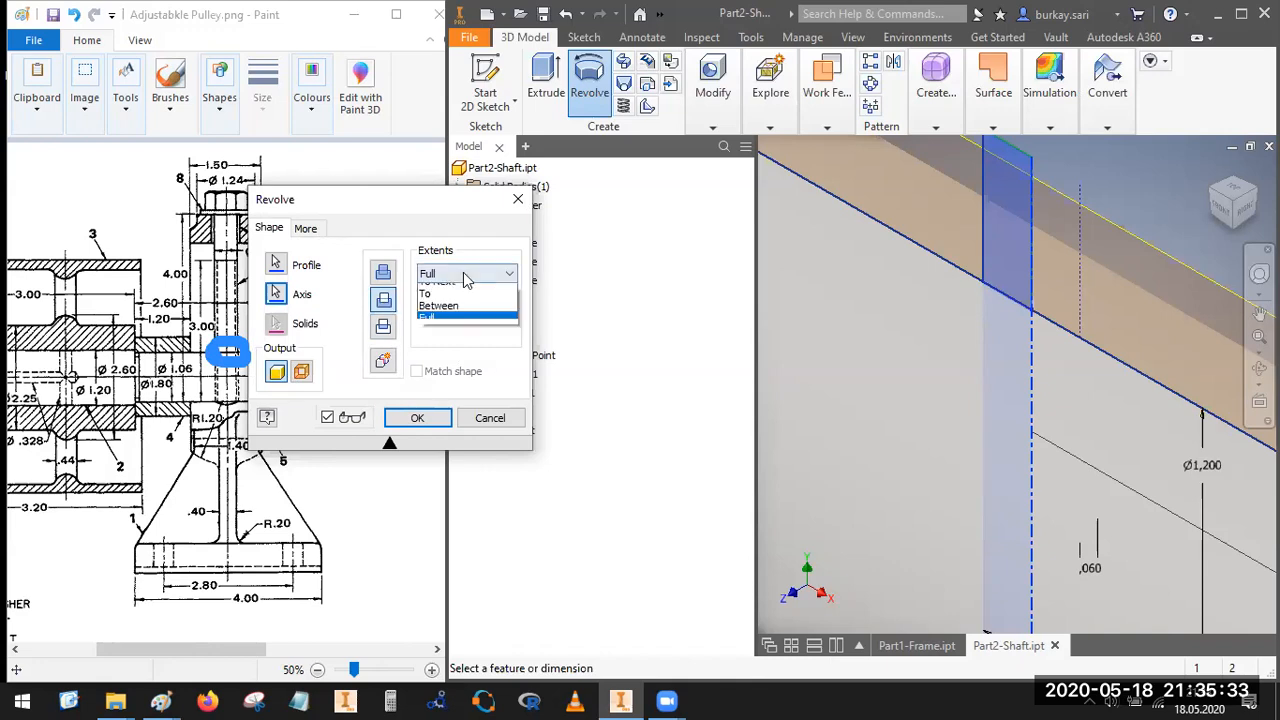
pyautogui.click(432, 290)
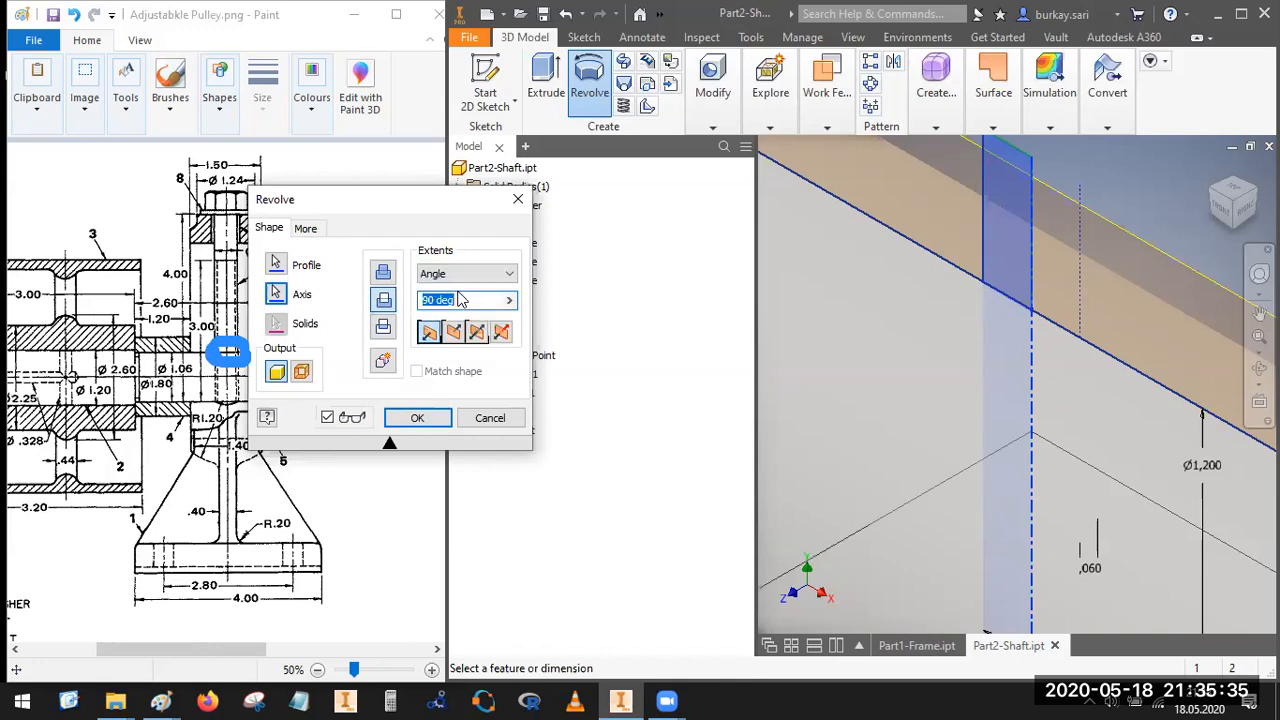
pyautogui.scroll(-3, 1125, 405)
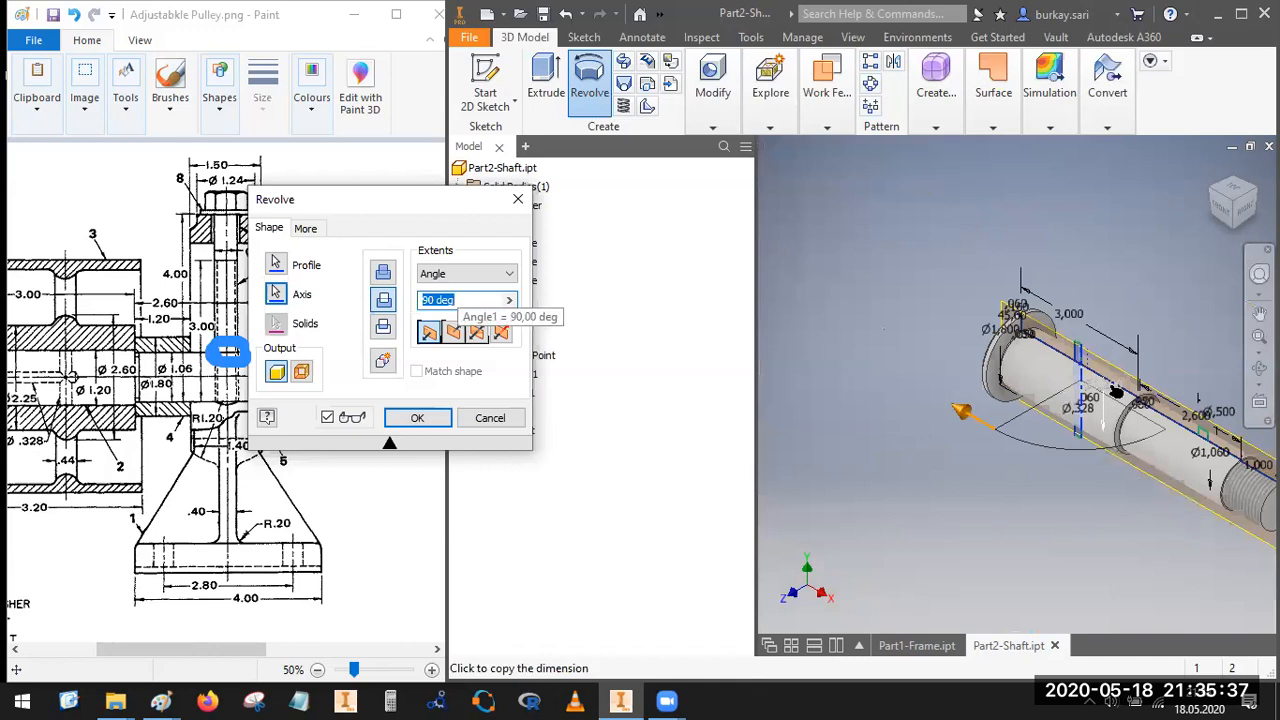
pyautogui.scroll(2, 1100, 420)
pyautogui.scroll(3, 1089, 428)
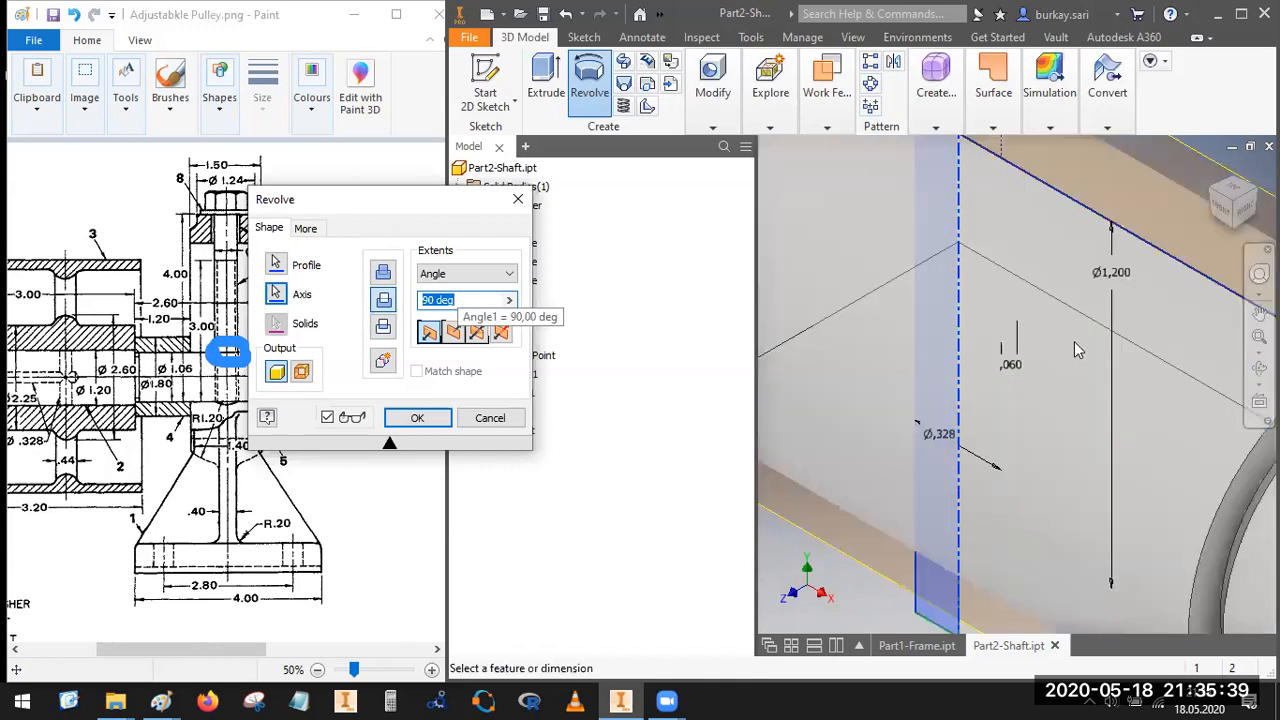
pyautogui.scroll(-1, 1074, 341)
pyautogui.press('Return')
pyautogui.scroll(4, 1000, 528)
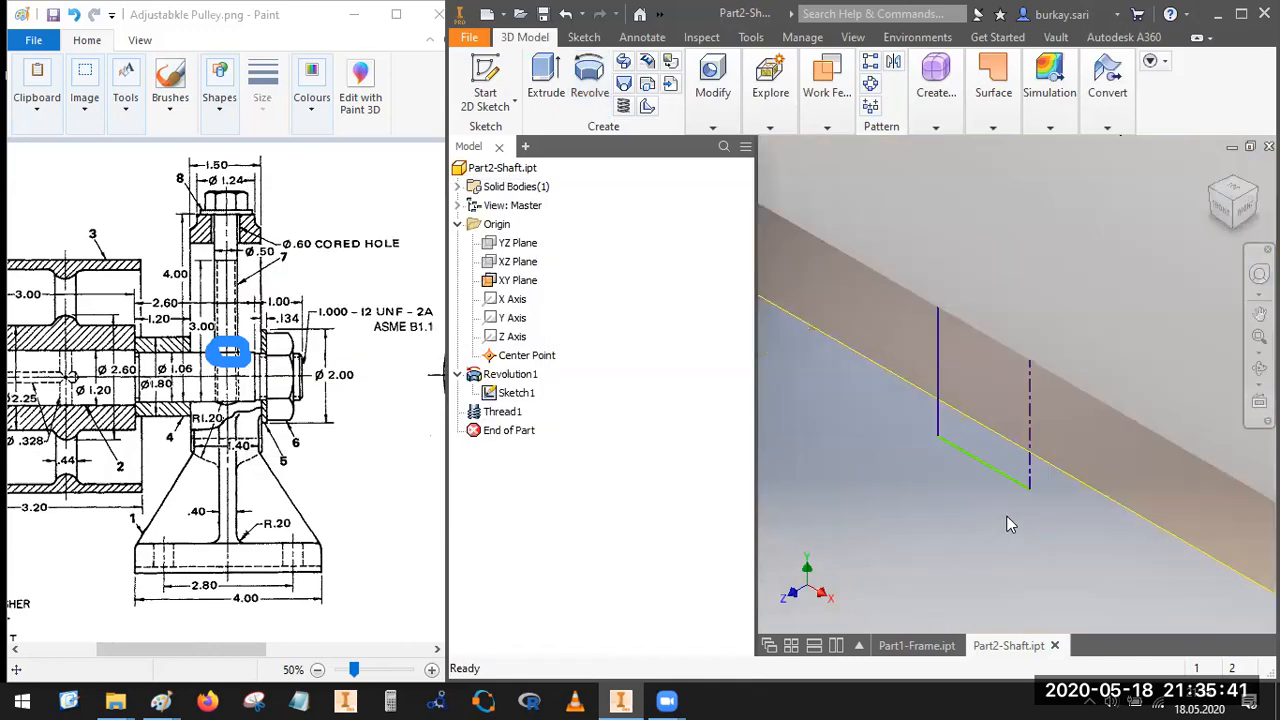
# Step: Hide the shaft's profile sketch and make it visible again
pyautogui.scroll(-2, 1020, 440)
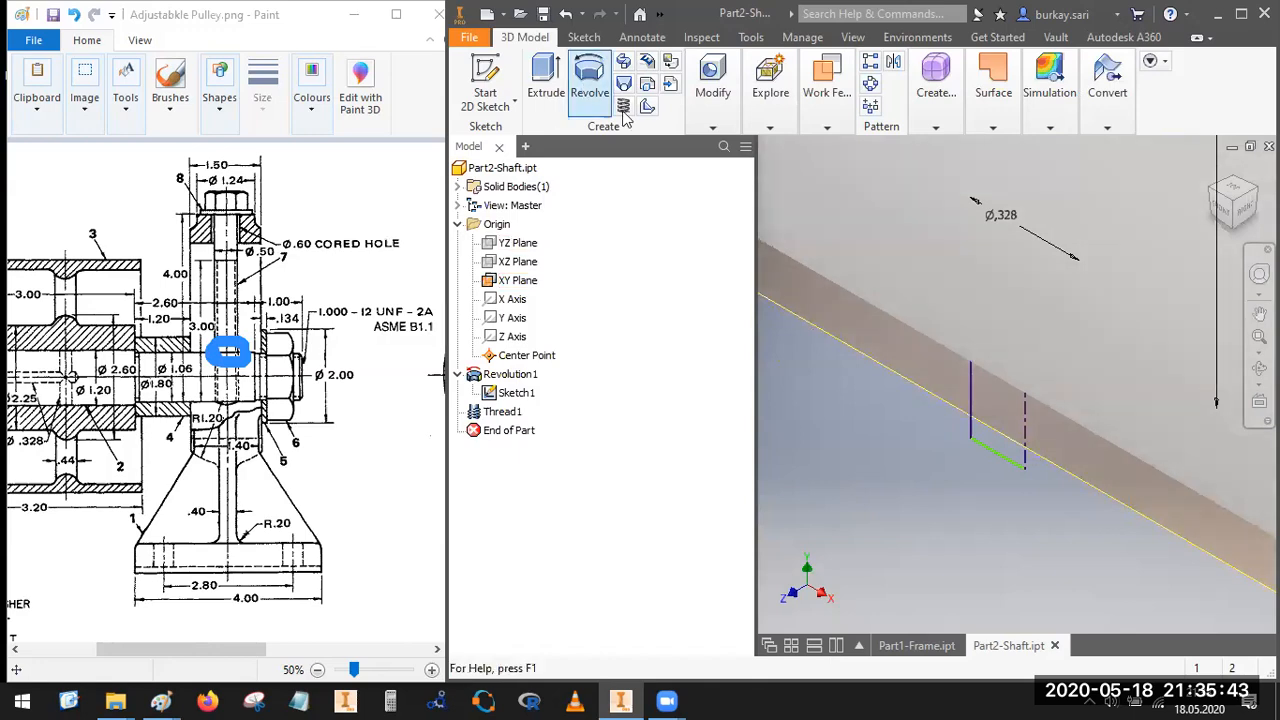
pyautogui.scroll(-2, 958, 486)
pyautogui.moveTo(984, 490); pyautogui.dragTo(897, 611, button='middle')
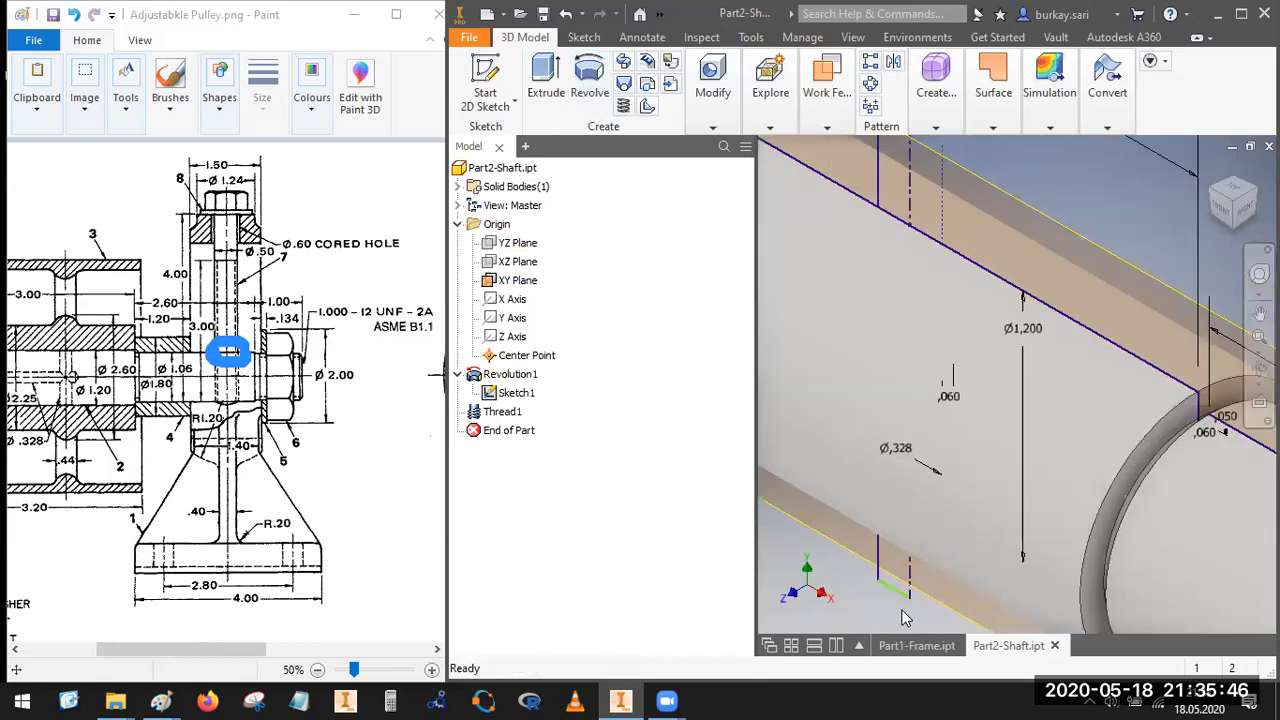
pyautogui.click(510, 393)
pyautogui.rightClick(510, 395)
pyautogui.click(575, 558)
pyautogui.scroll(-3, 985, 320)
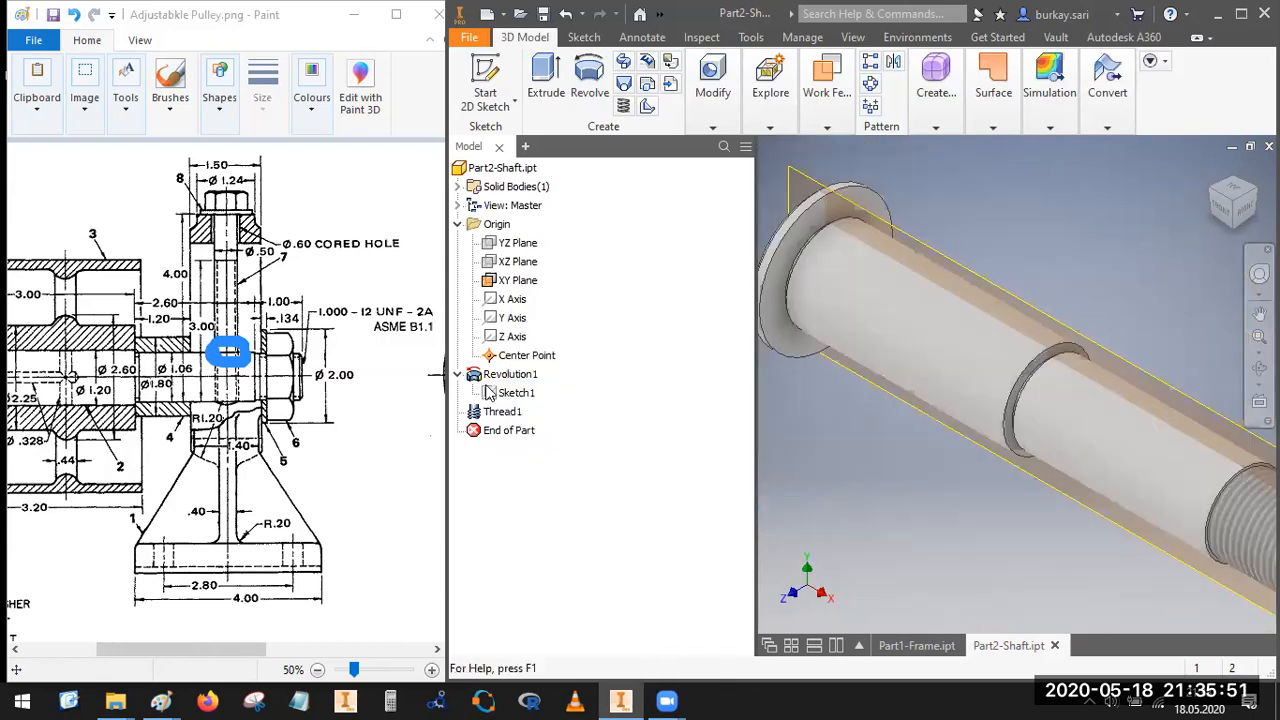
pyautogui.click(505, 395)
pyautogui.rightClick(510, 393)
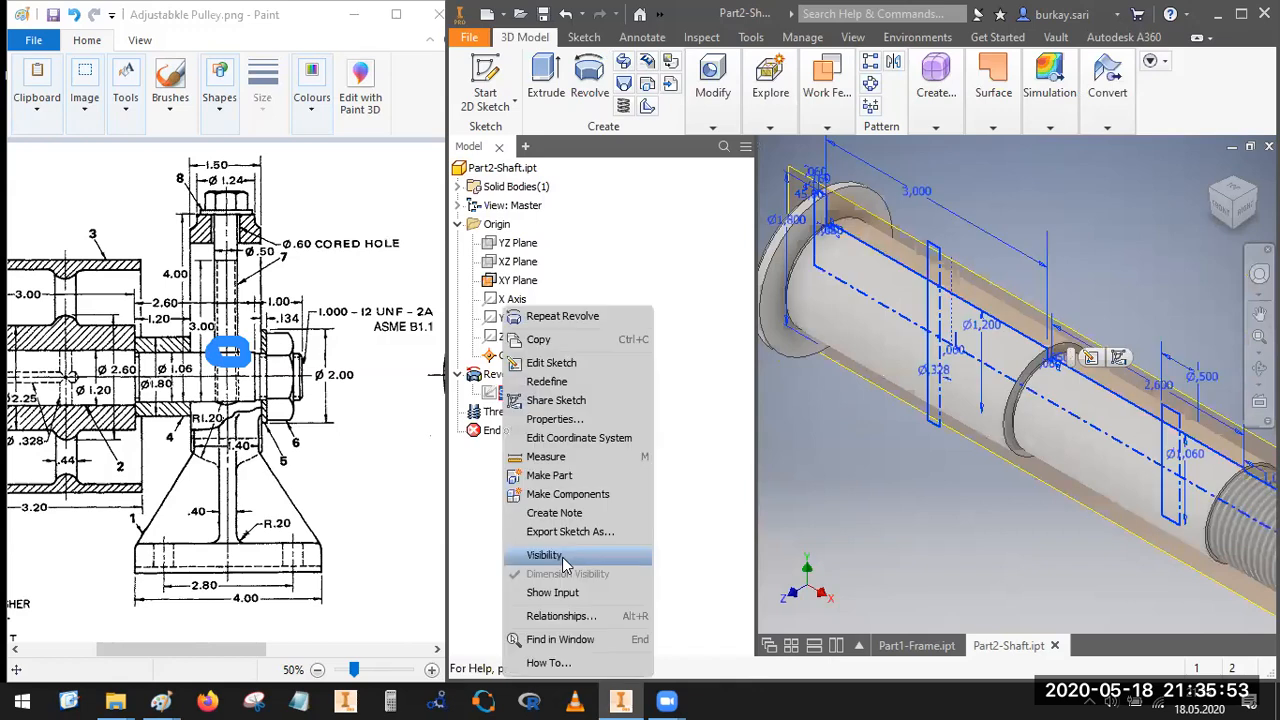
pyautogui.click(572, 558)
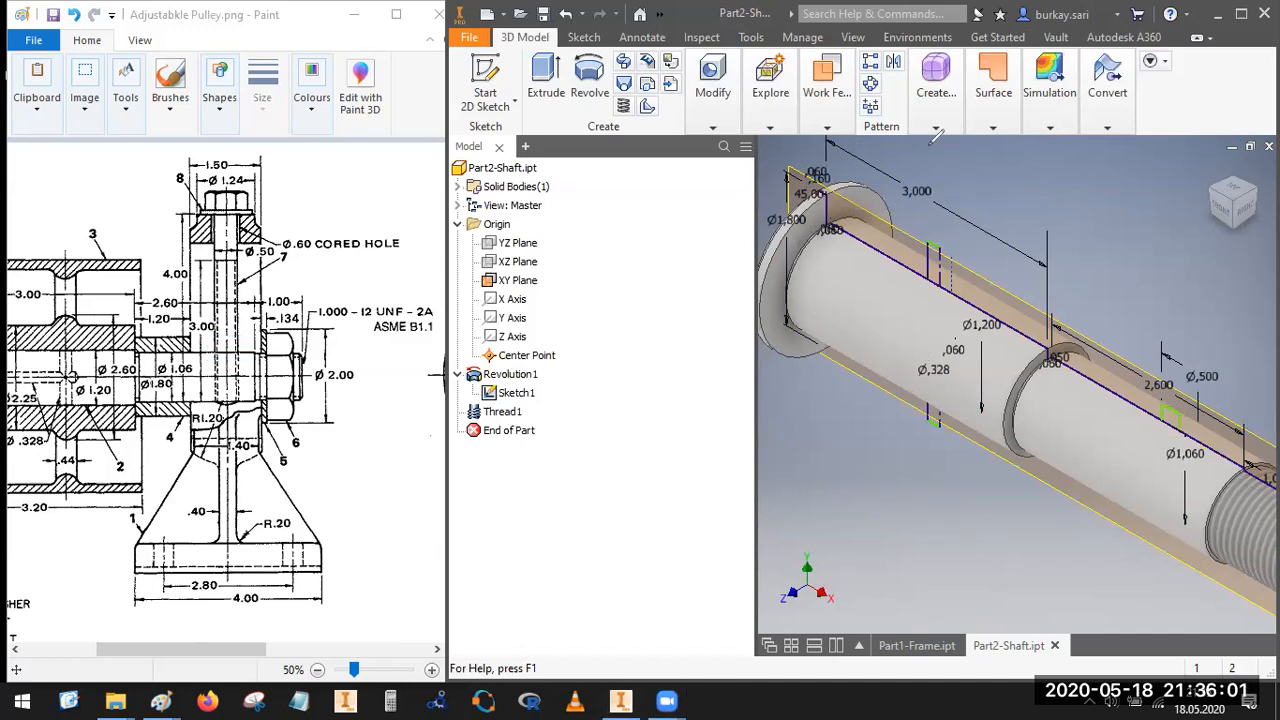
# Step: Try a full revolve cut of the Ø.328 cross hole from the shared profile sketch, using the narrow rectangle and its vertical centerline
pyautogui.click(590, 86)
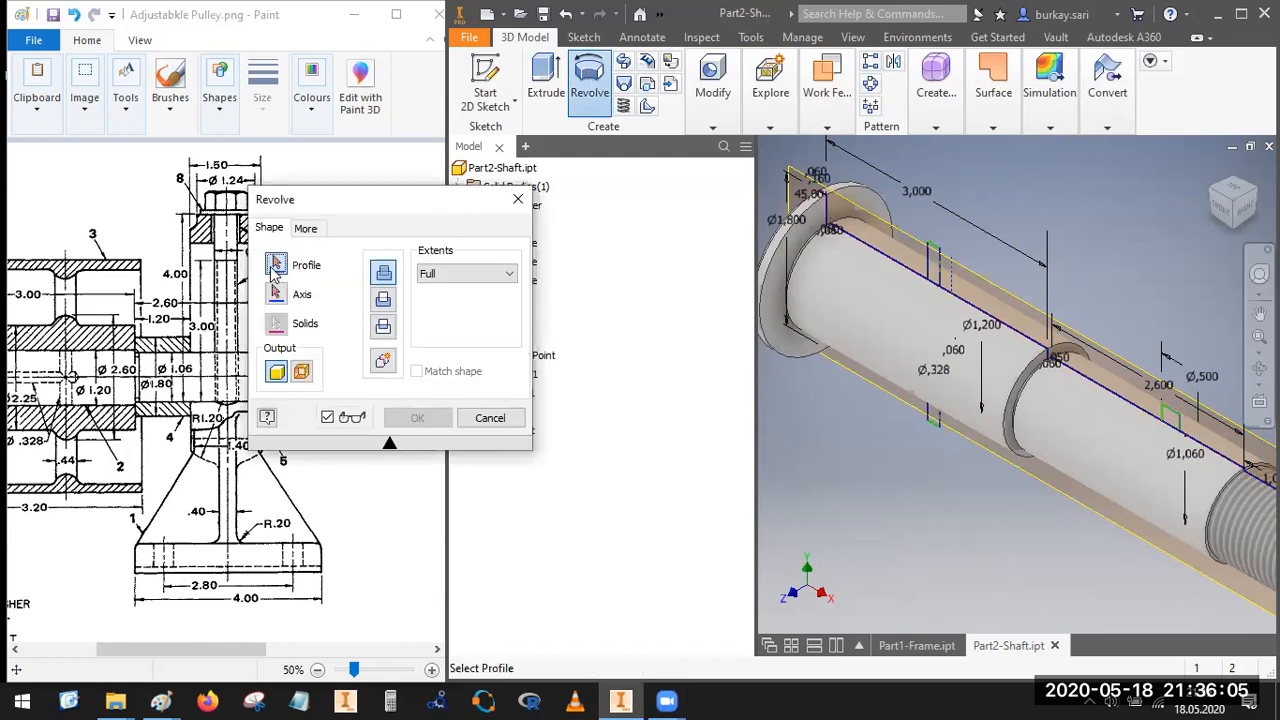
pyautogui.scroll(5, 945, 265)
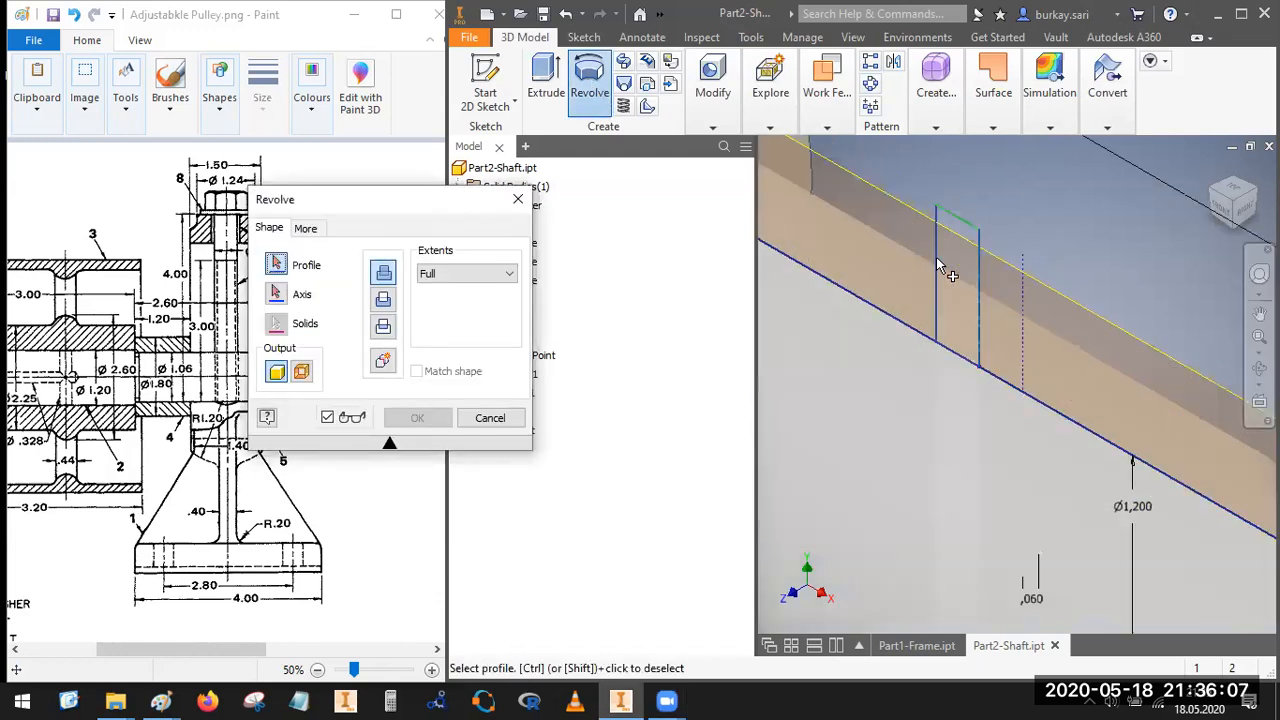
pyautogui.click(953, 267)
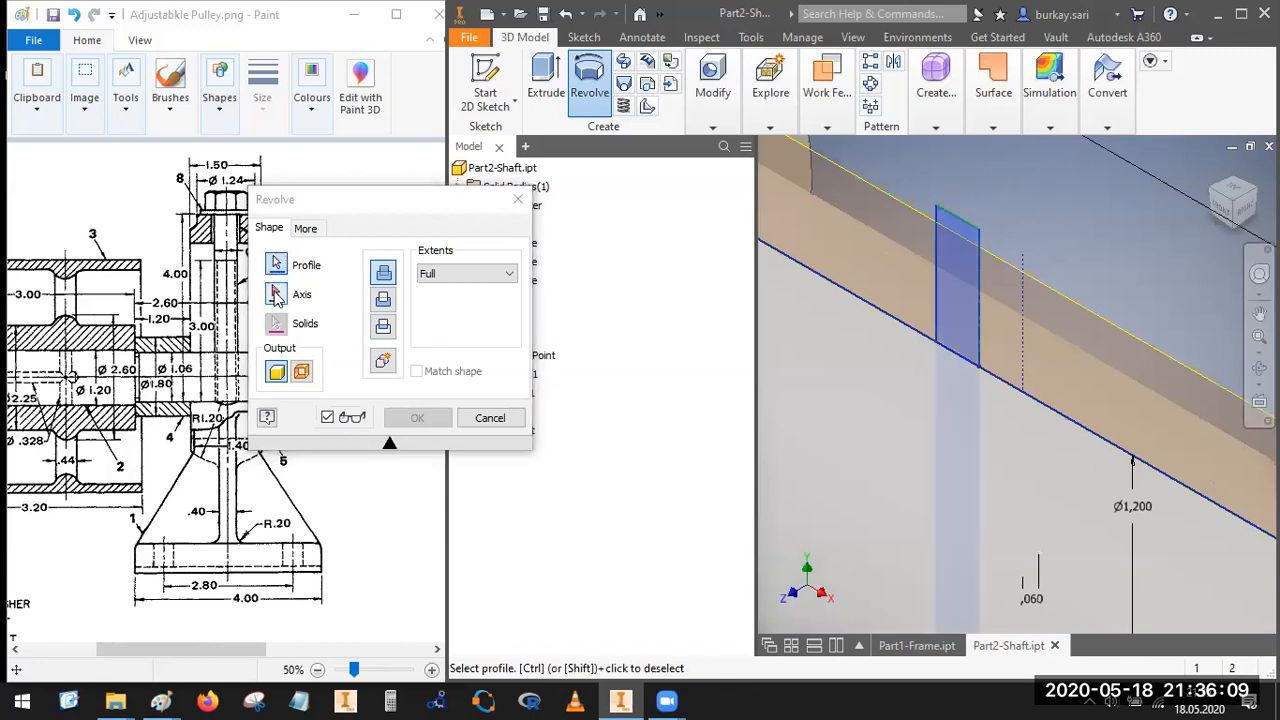
pyautogui.click(980, 245)
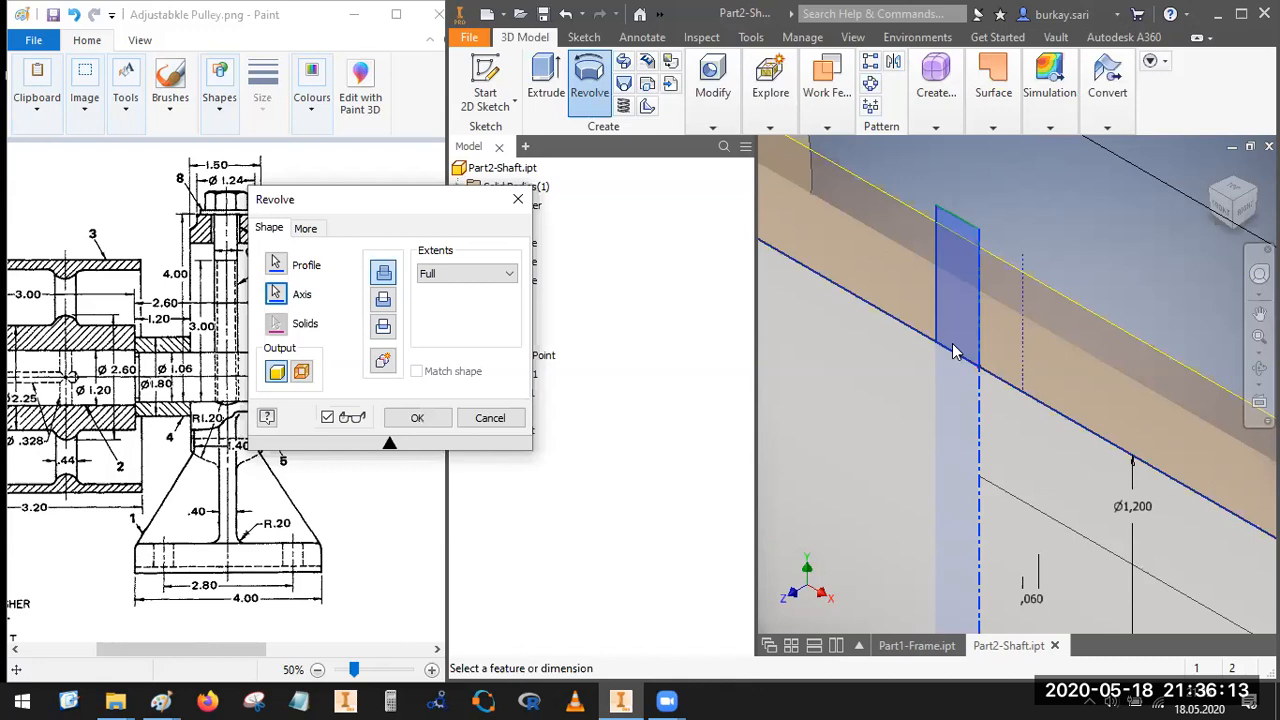
pyautogui.scroll(-5, 924, 418)
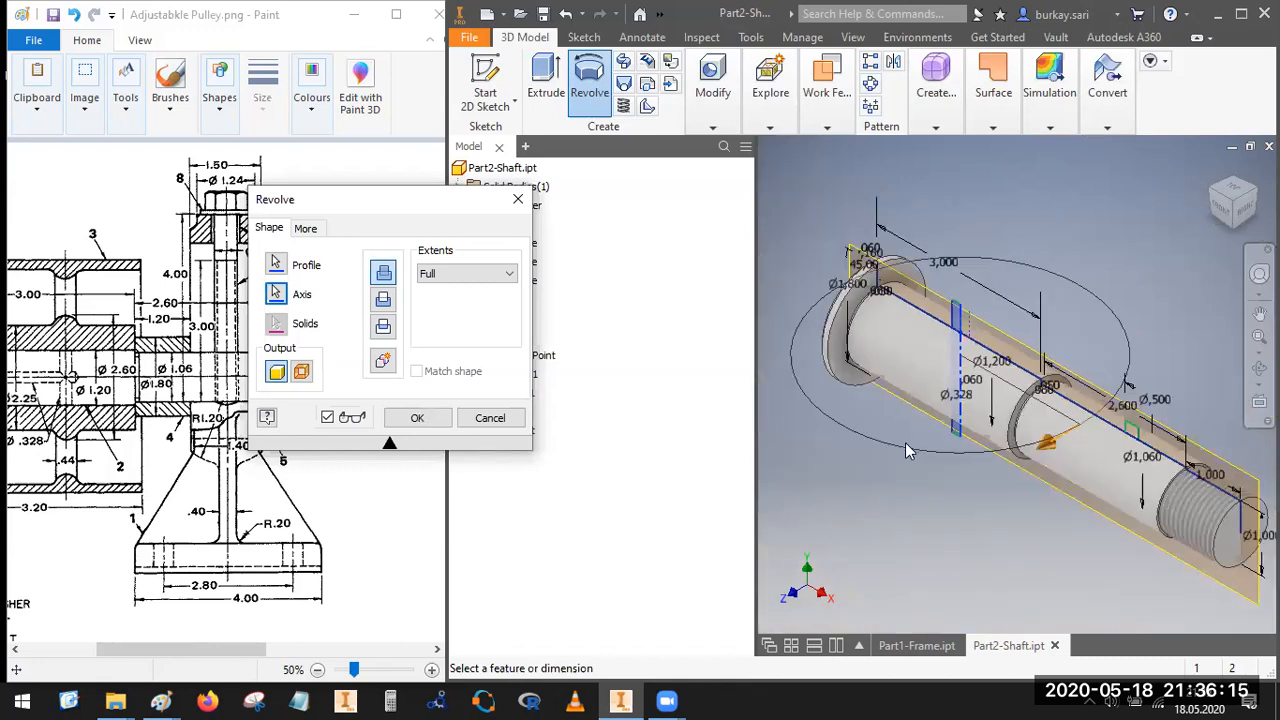
pyautogui.click(384, 306)
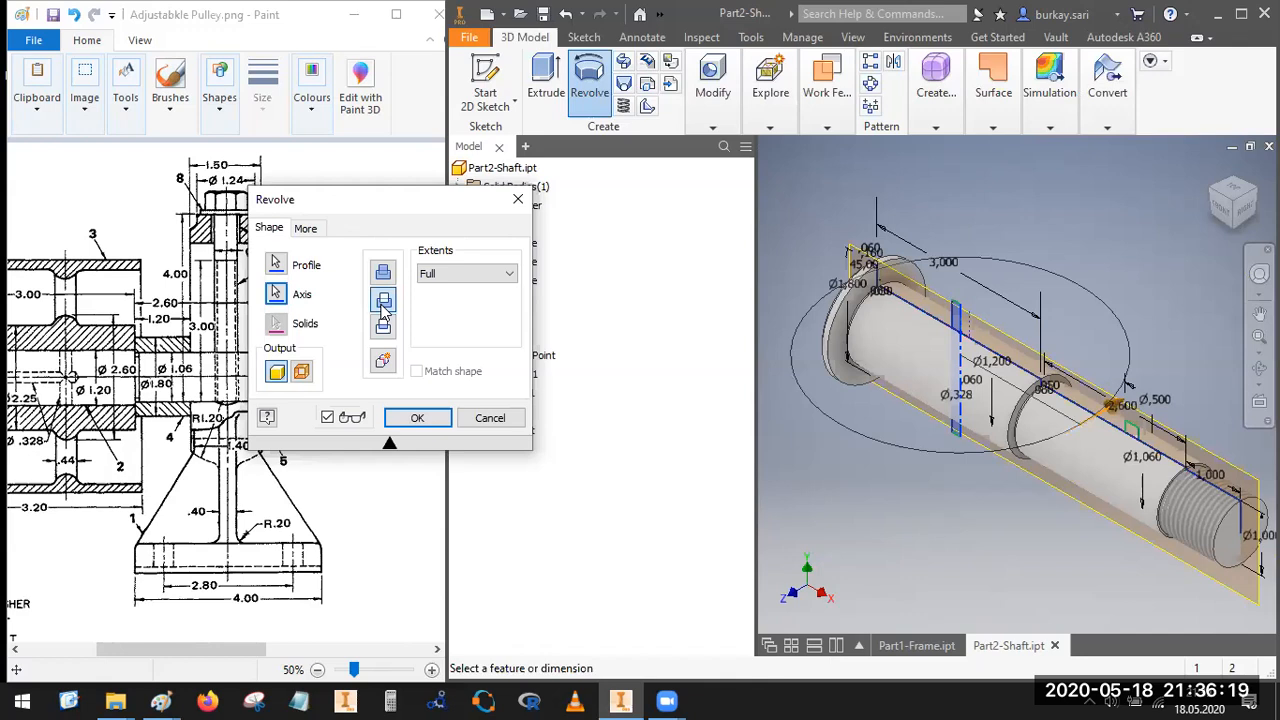
pyautogui.scroll(3, 1004, 386)
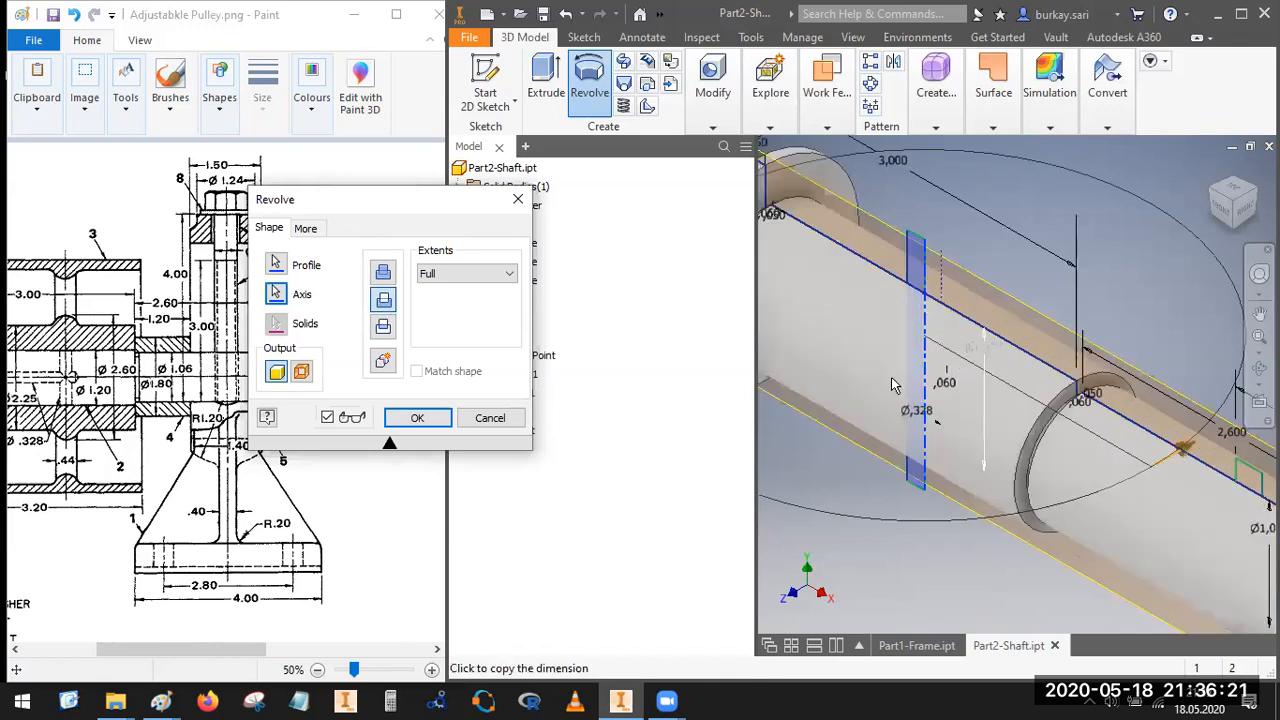
pyautogui.press('Return')
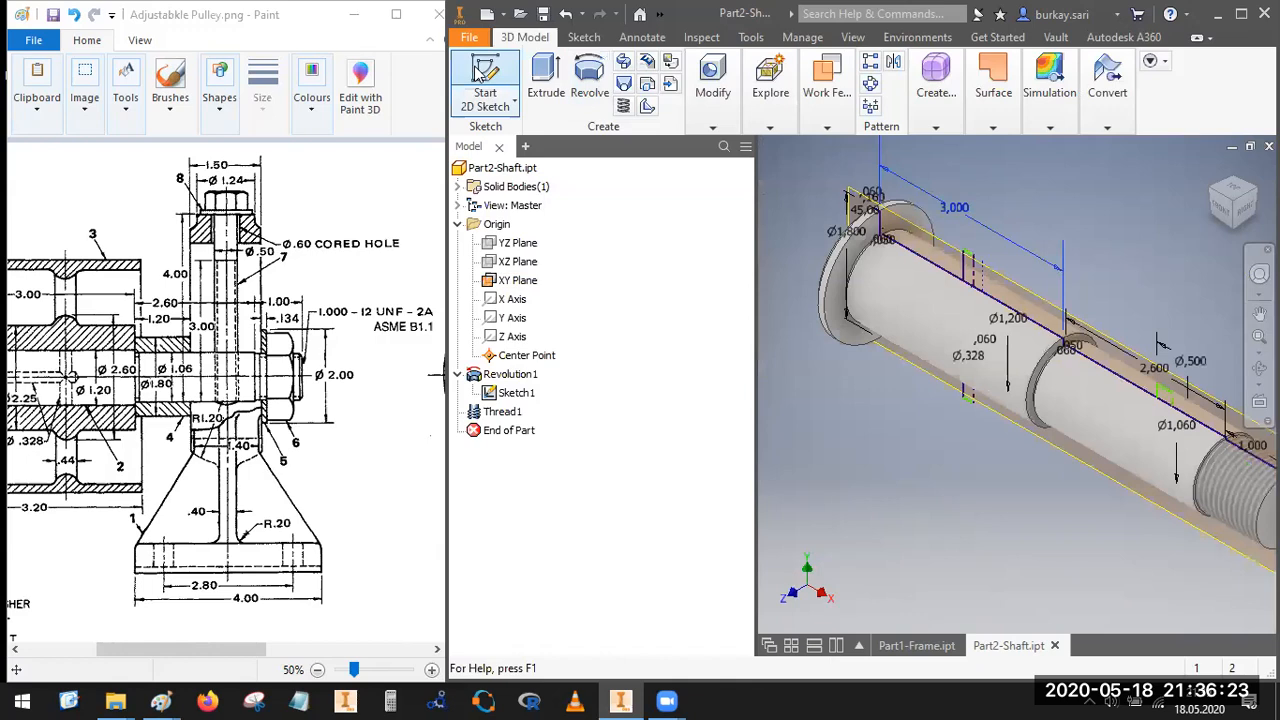
# Step: Create a sketch on the XY plane, slice the graphics and project the edges of the Ø.328 hole's narrow rectangle into it
pyautogui.click(480, 70)
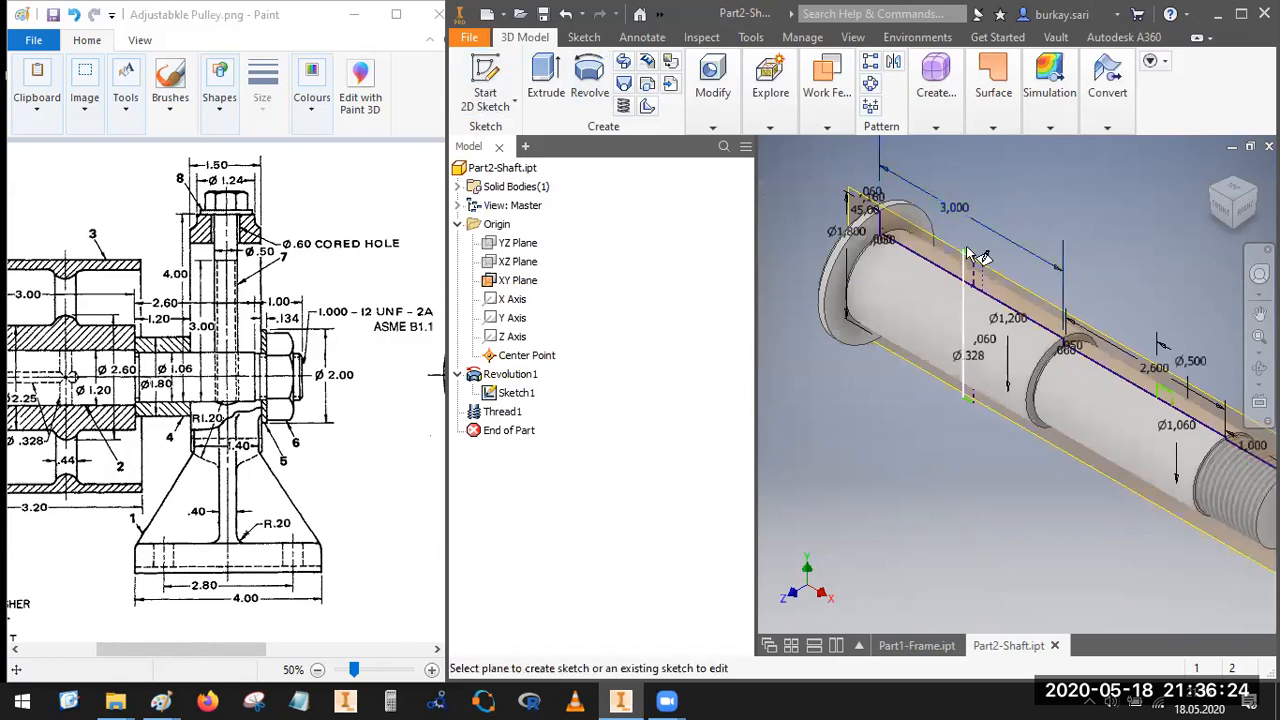
pyautogui.click(857, 226)
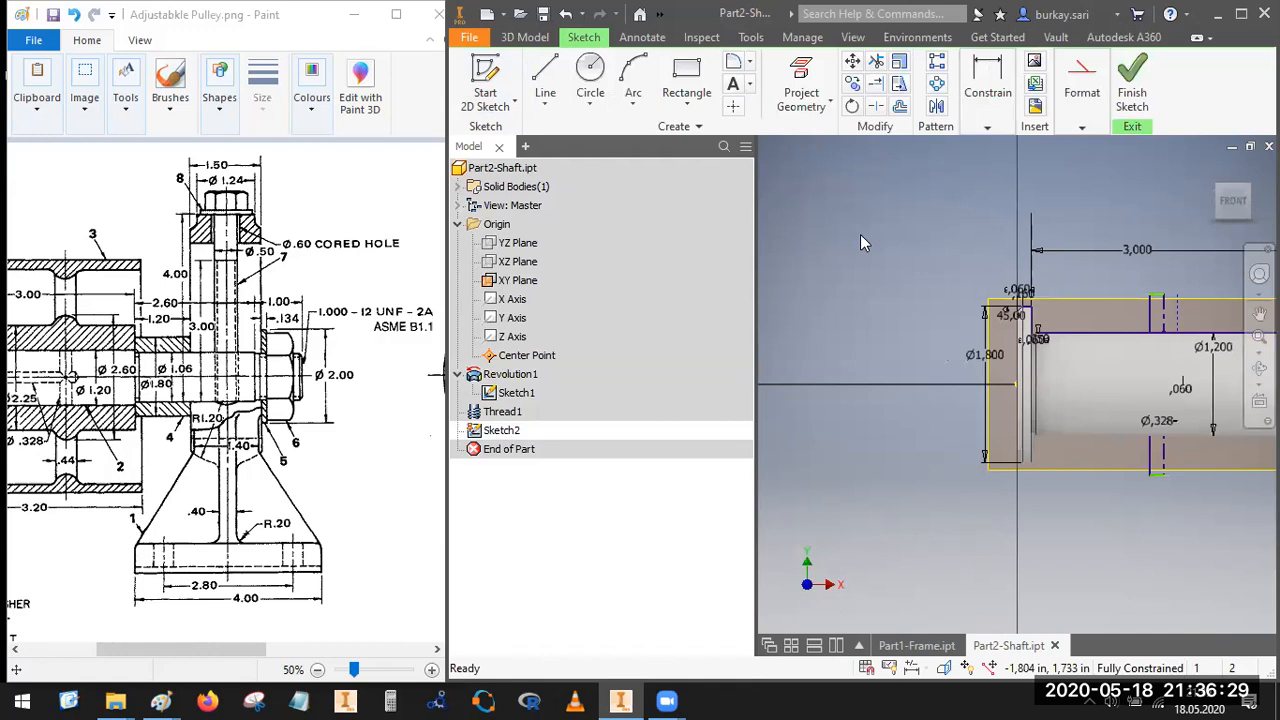
pyautogui.press('F7')
pyautogui.click(799, 88)
pyautogui.click(1150, 318)
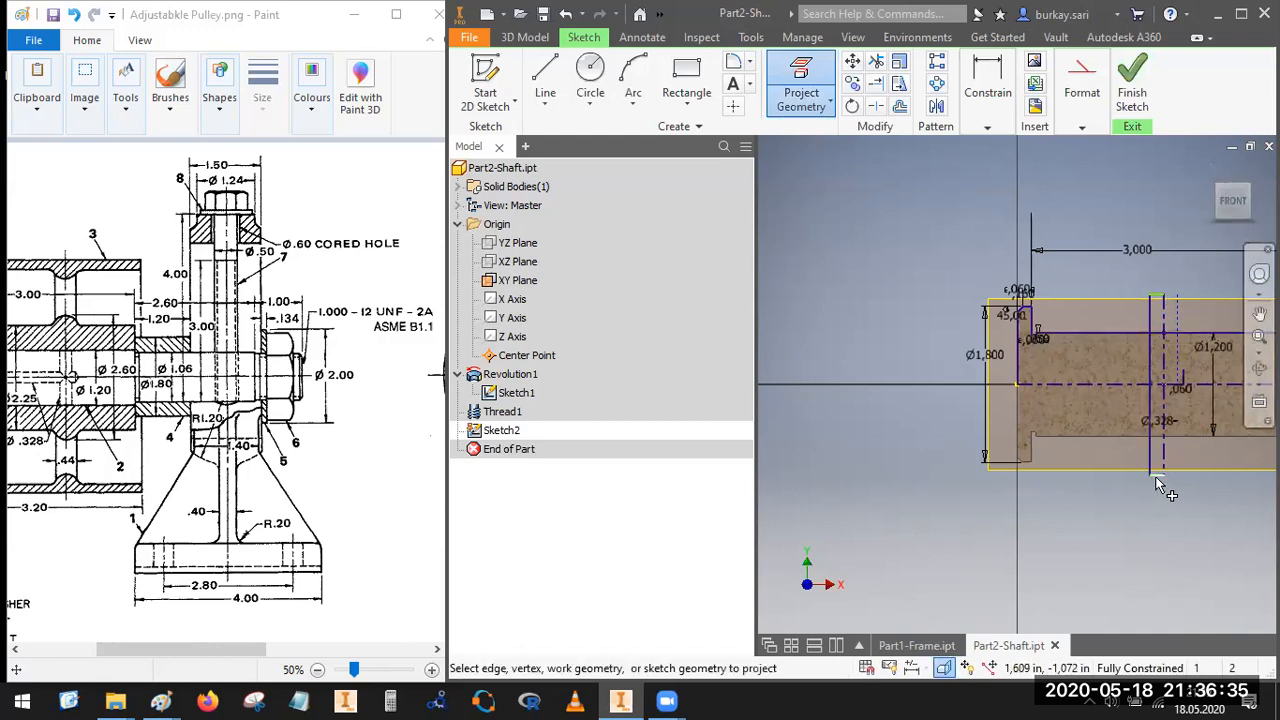
pyautogui.click(1134, 90)
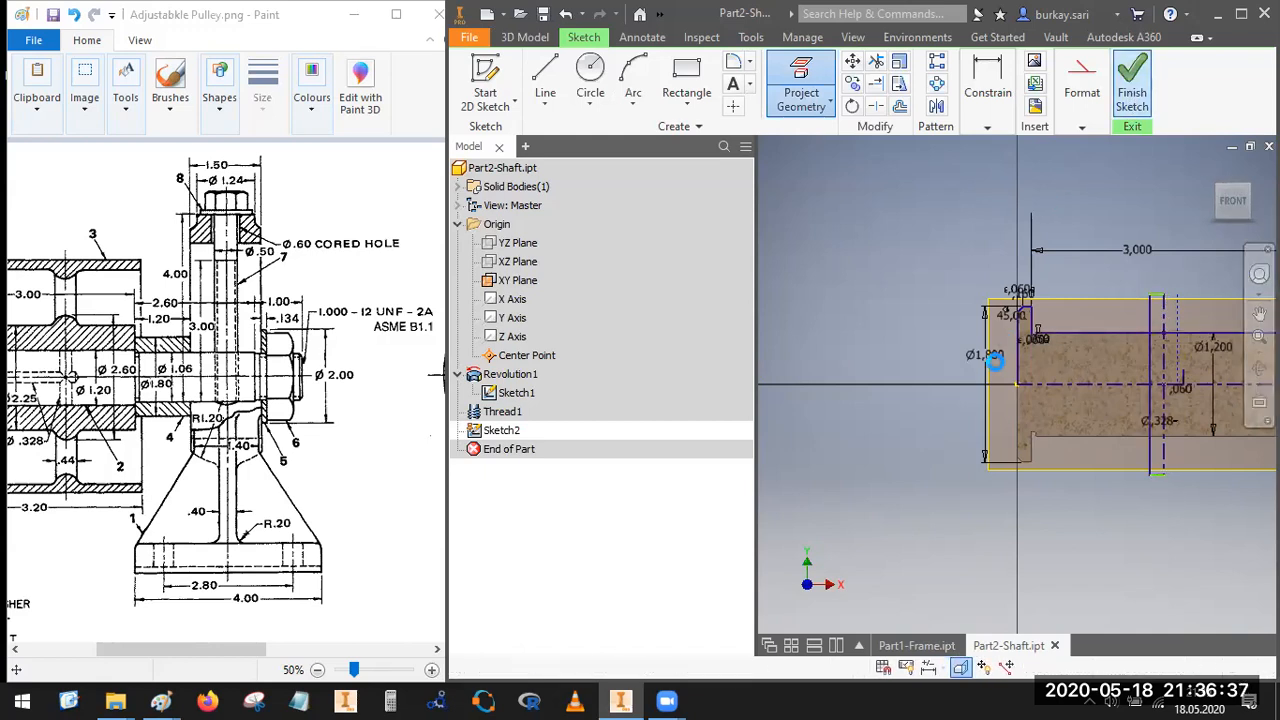
# Step: Hide the shaft's profile sketch and cut the Ø.328 cross hole by fully revolving the projected rectangle around its centerline edge
pyautogui.press('r')
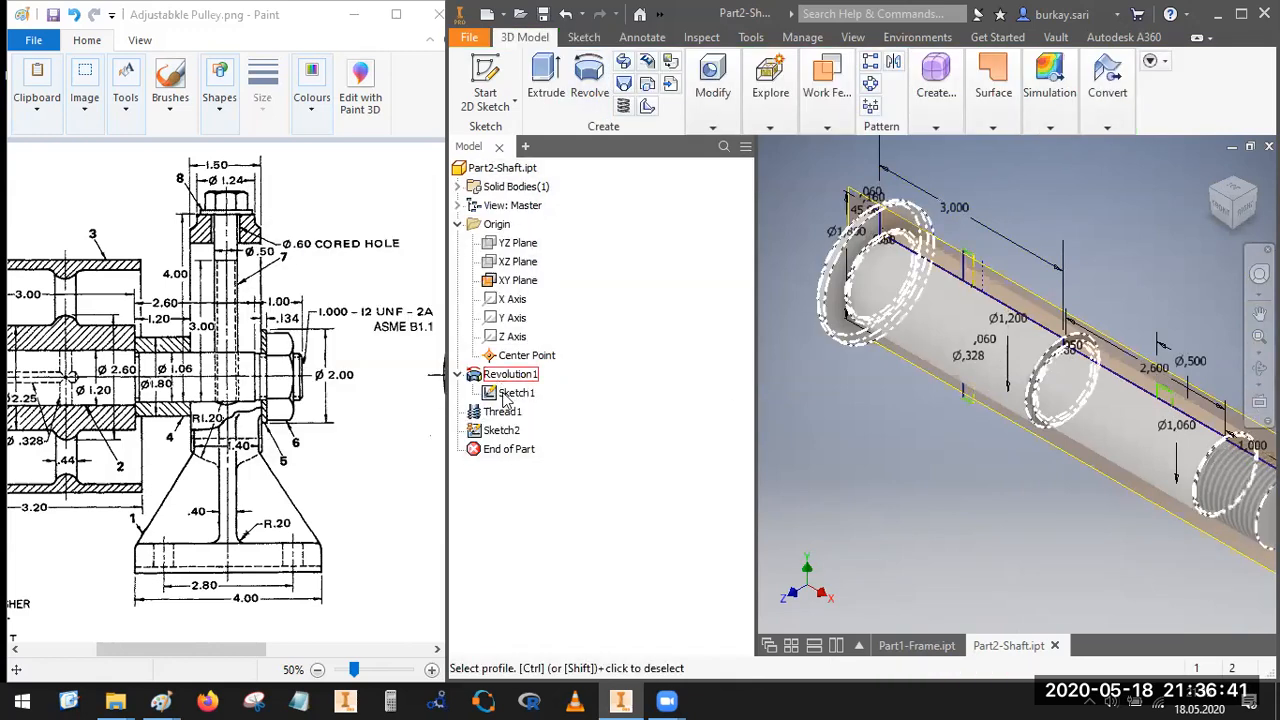
pyautogui.rightClick(506, 393)
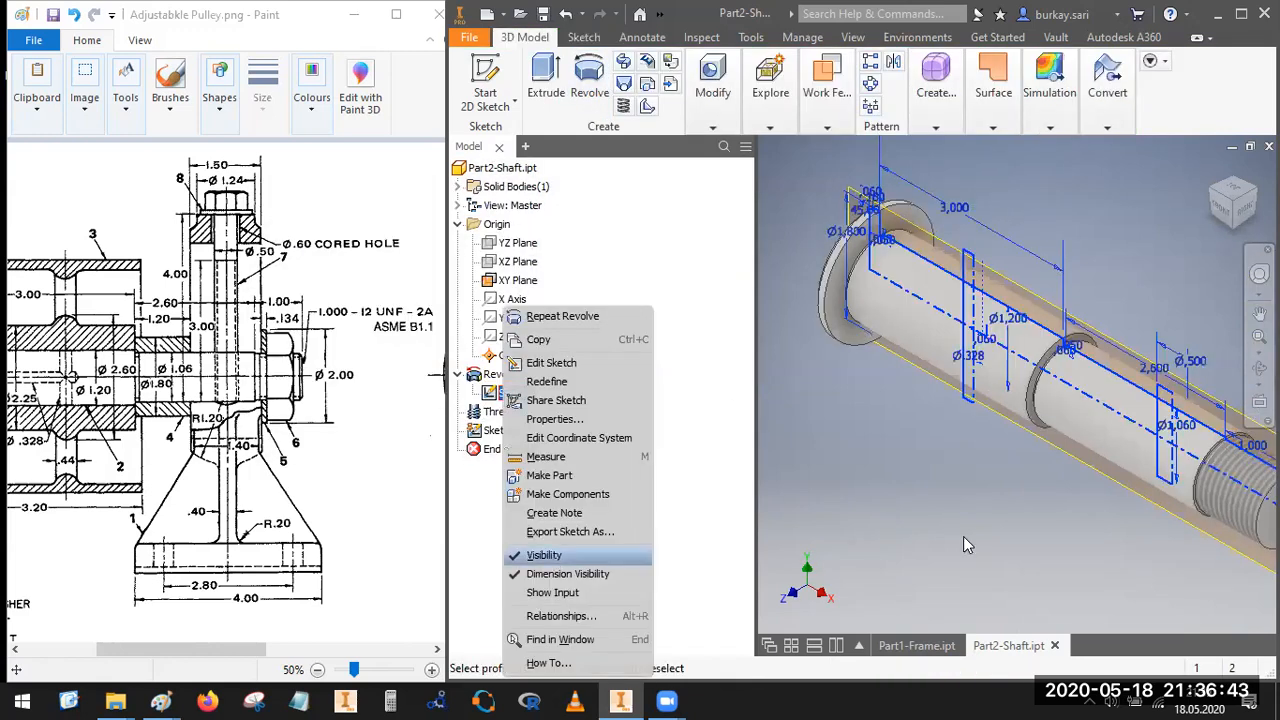
pyautogui.click(553, 560)
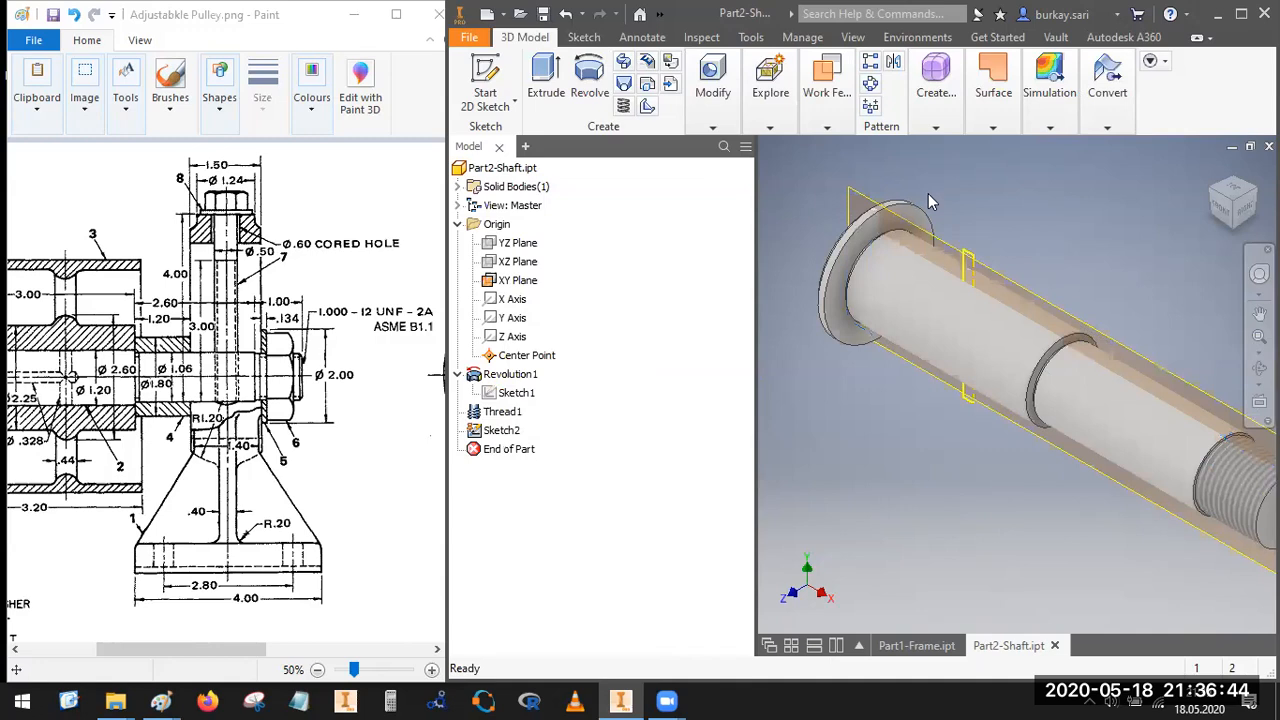
pyautogui.click(589, 75)
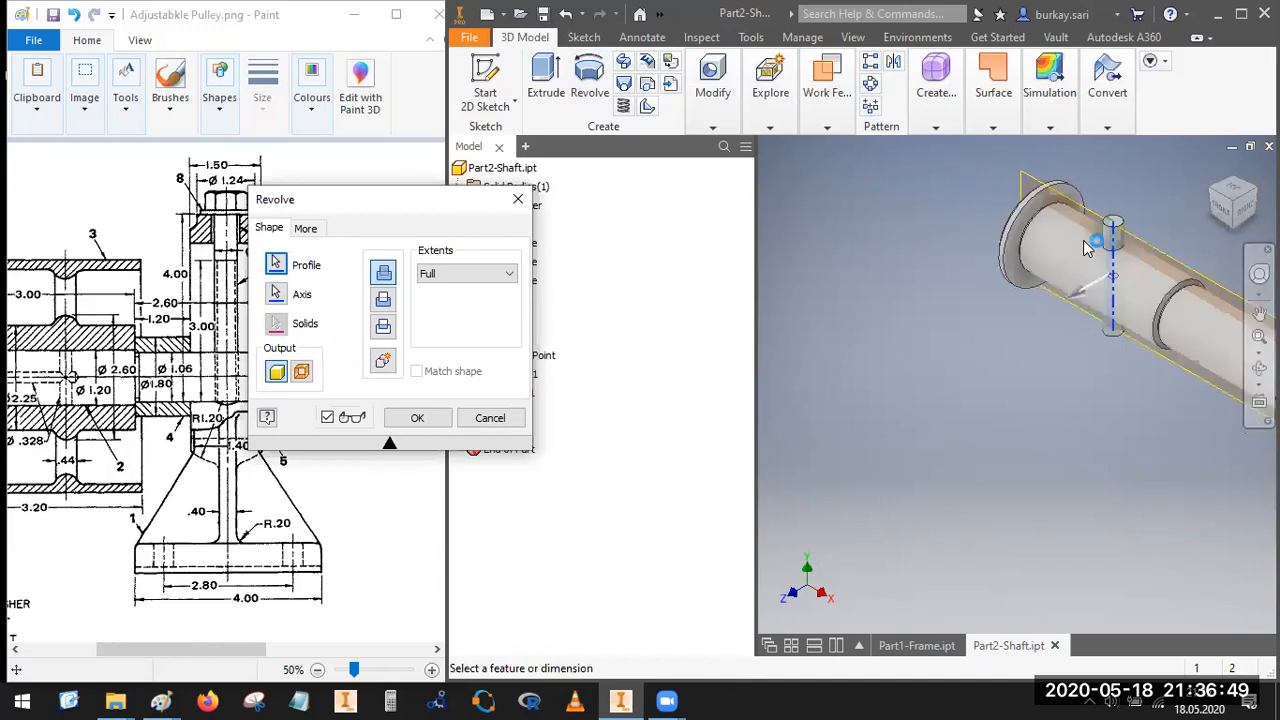
pyautogui.click(383, 302)
pyautogui.click(418, 420)
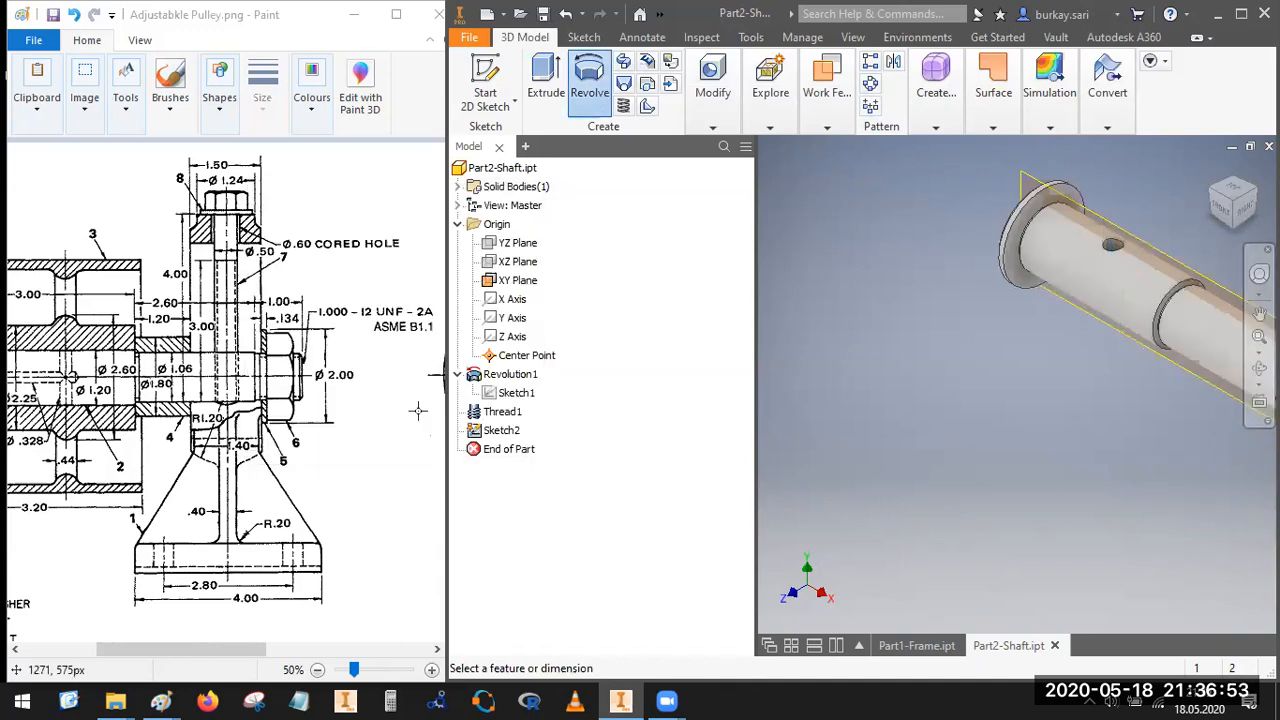
# Step: Switch to the reference drawing in Paint and examine the shaft's Ø.328 cross hole, its axial passage and the .12 NPT end
pyautogui.rightClick(512, 400)
pyautogui.click(180, 563)
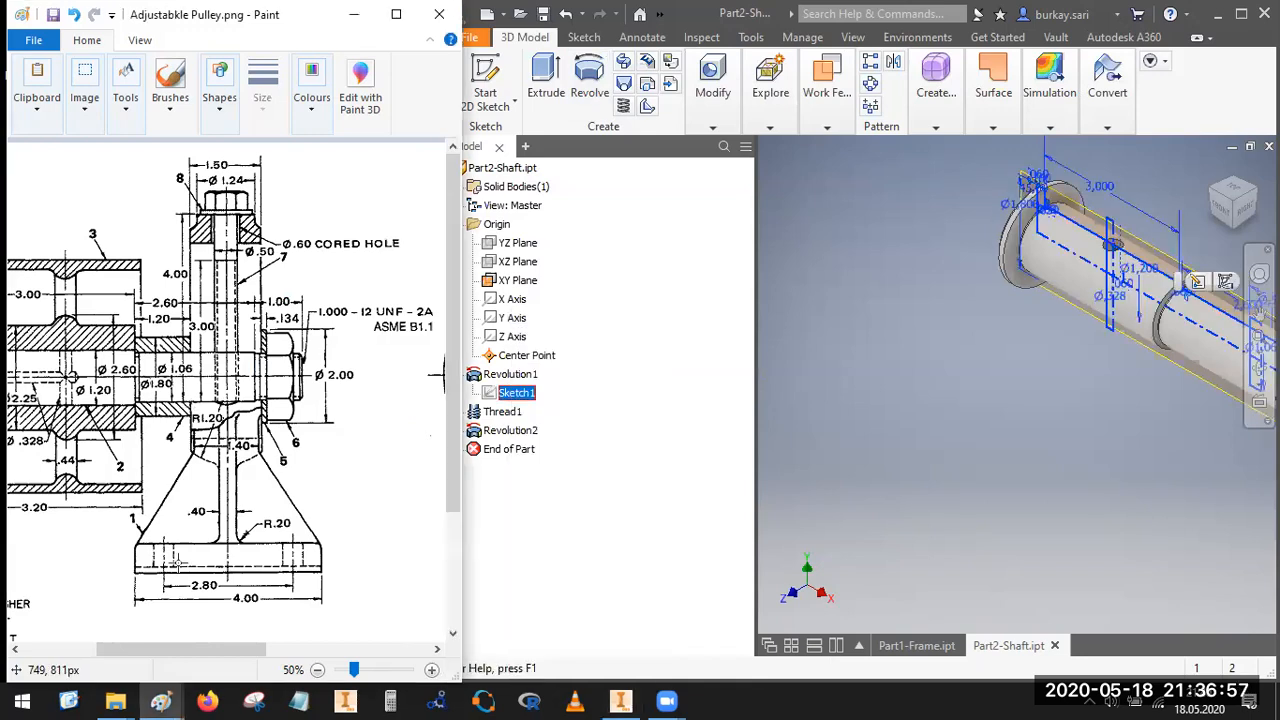
pyautogui.moveTo(172, 652); pyautogui.dragTo(118, 652)
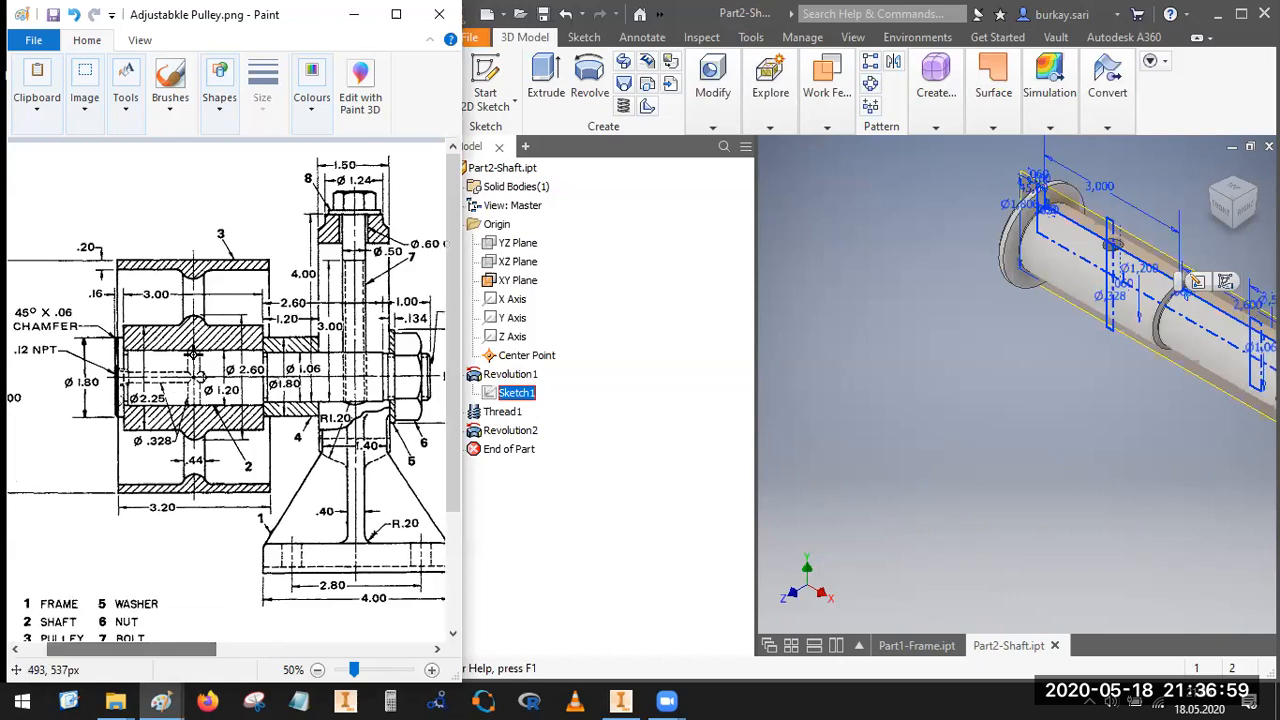
pyautogui.moveTo(198, 347)
pyautogui.mouseDown()
pyautogui.moveTo(170, 400)
pyautogui.moveTo(187, 417)
pyautogui.moveTo(207, 380)
pyautogui.moveTo(205, 345)
pyautogui.moveTo(191, 424)
pyautogui.mouseUp()
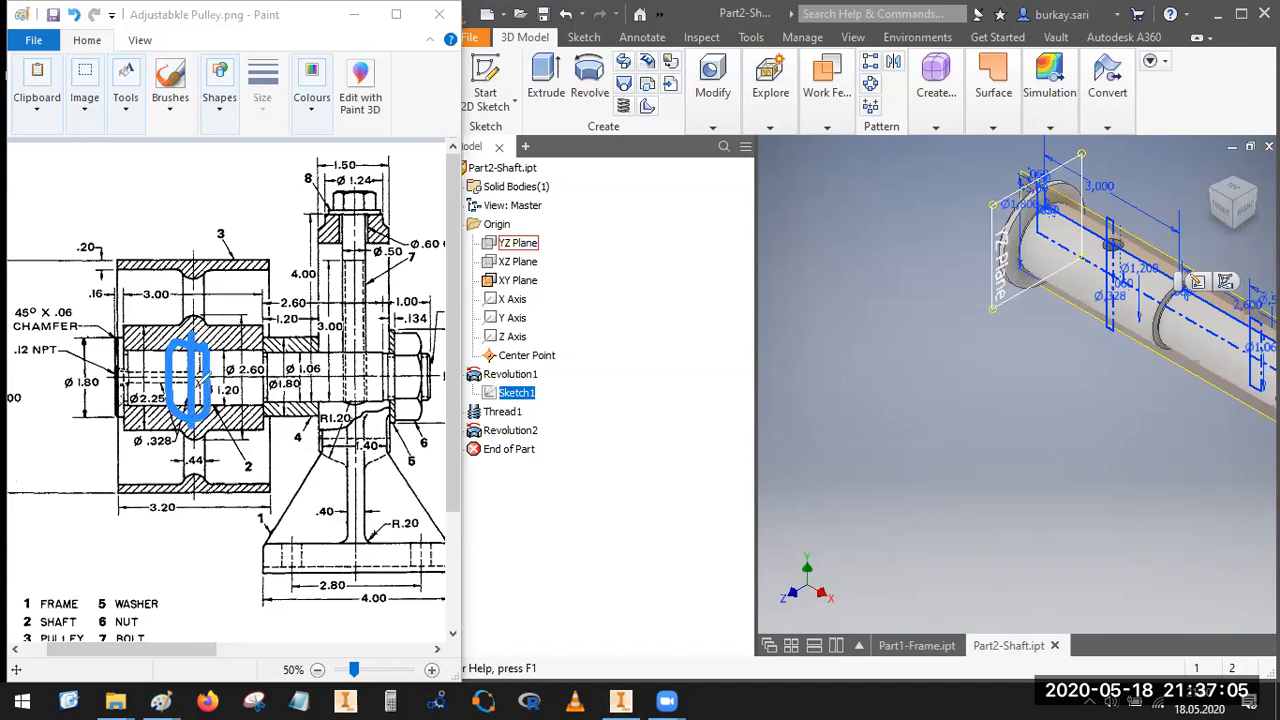
pyautogui.moveTo(120, 376)
pyautogui.mouseDown()
pyautogui.moveTo(194, 377)
pyautogui.moveTo(173, 375)
pyautogui.moveTo(219, 358)
pyautogui.mouseUp()
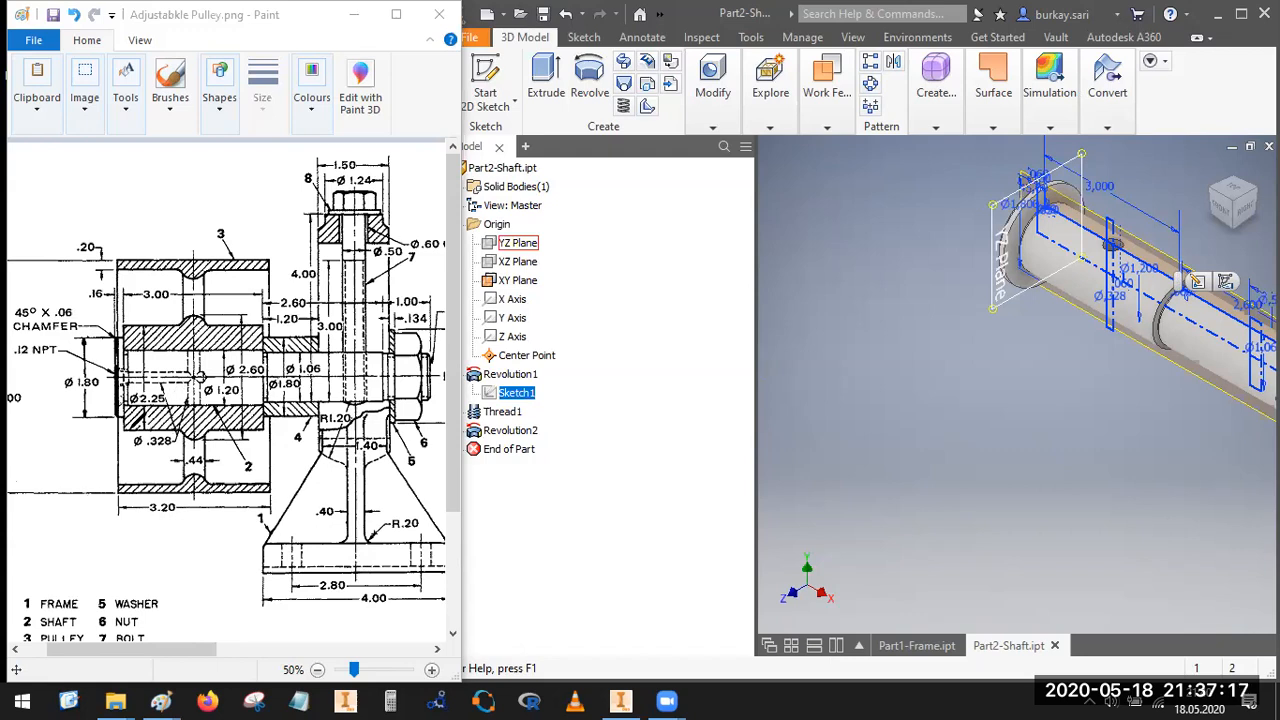
pyautogui.moveTo(176, 432)
pyautogui.mouseDown()
pyautogui.moveTo(172, 455)
pyautogui.moveTo(147, 437)
pyautogui.mouseUp()
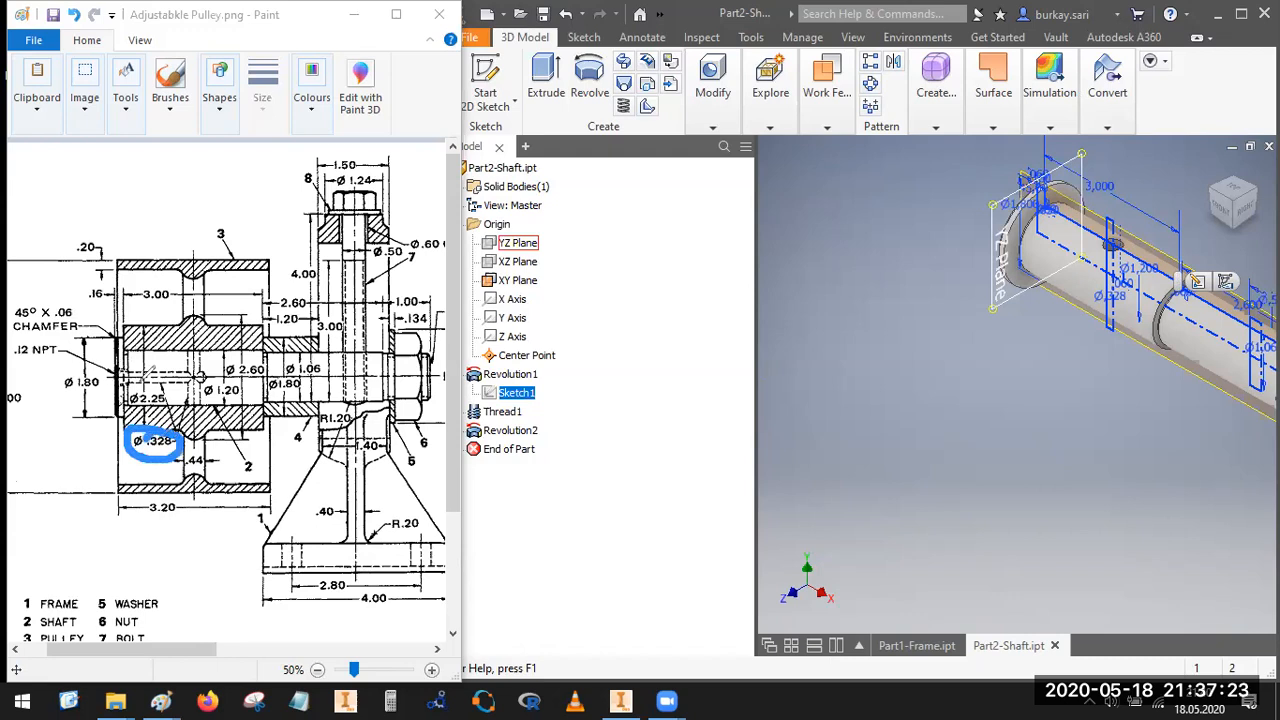
pyautogui.moveTo(122, 361)
pyautogui.mouseDown()
pyautogui.moveTo(136, 398)
pyautogui.moveTo(122, 376)
pyautogui.mouseUp()
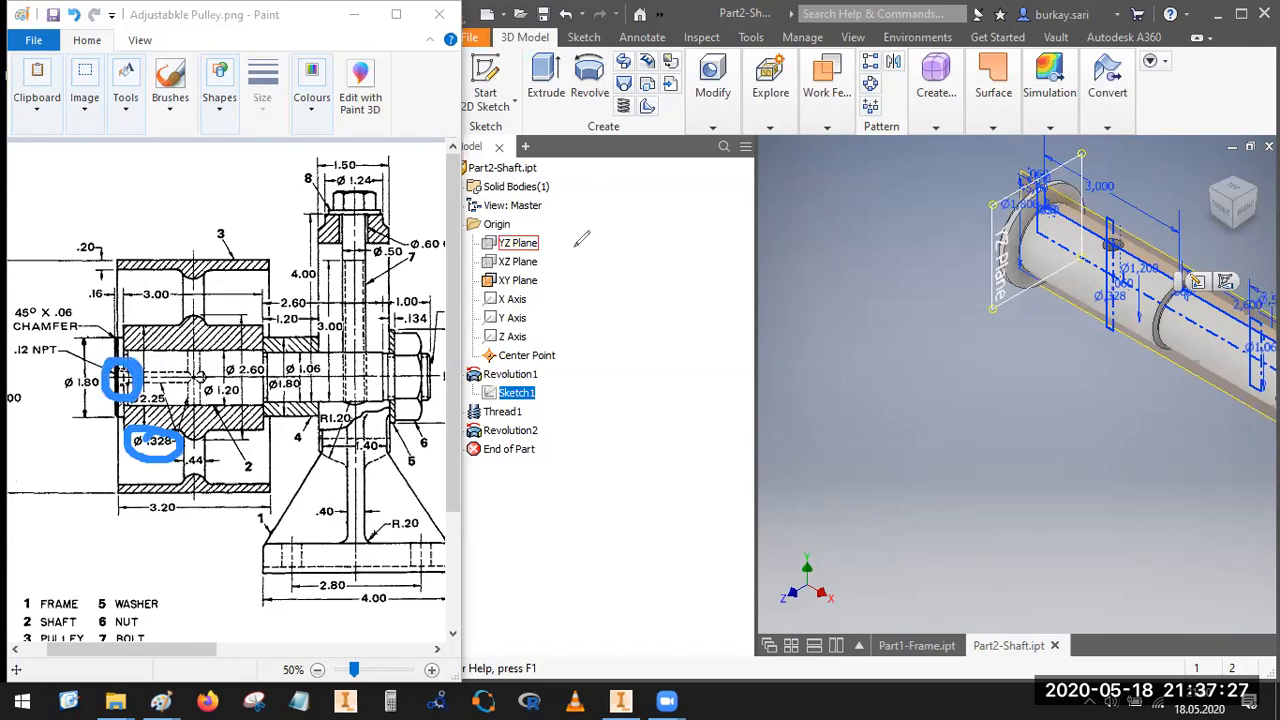
pyautogui.click(884, 303)
pyautogui.click(867, 304)
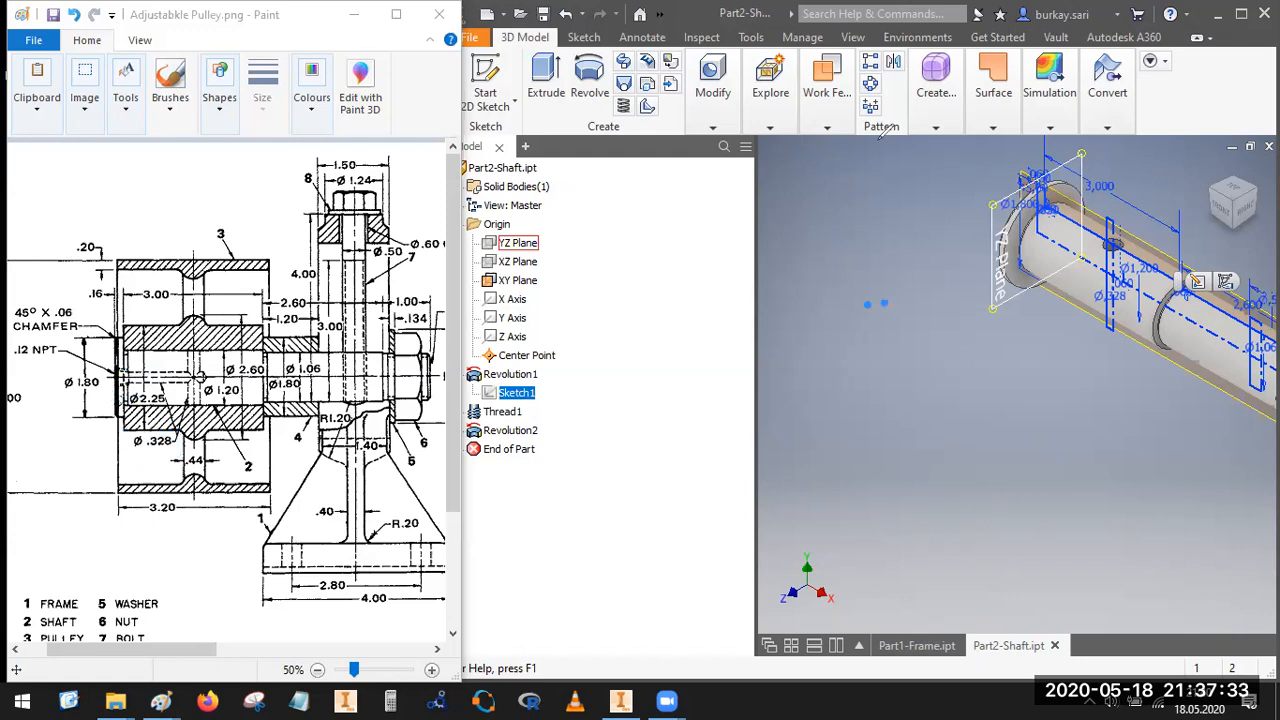
pyautogui.click(862, 181)
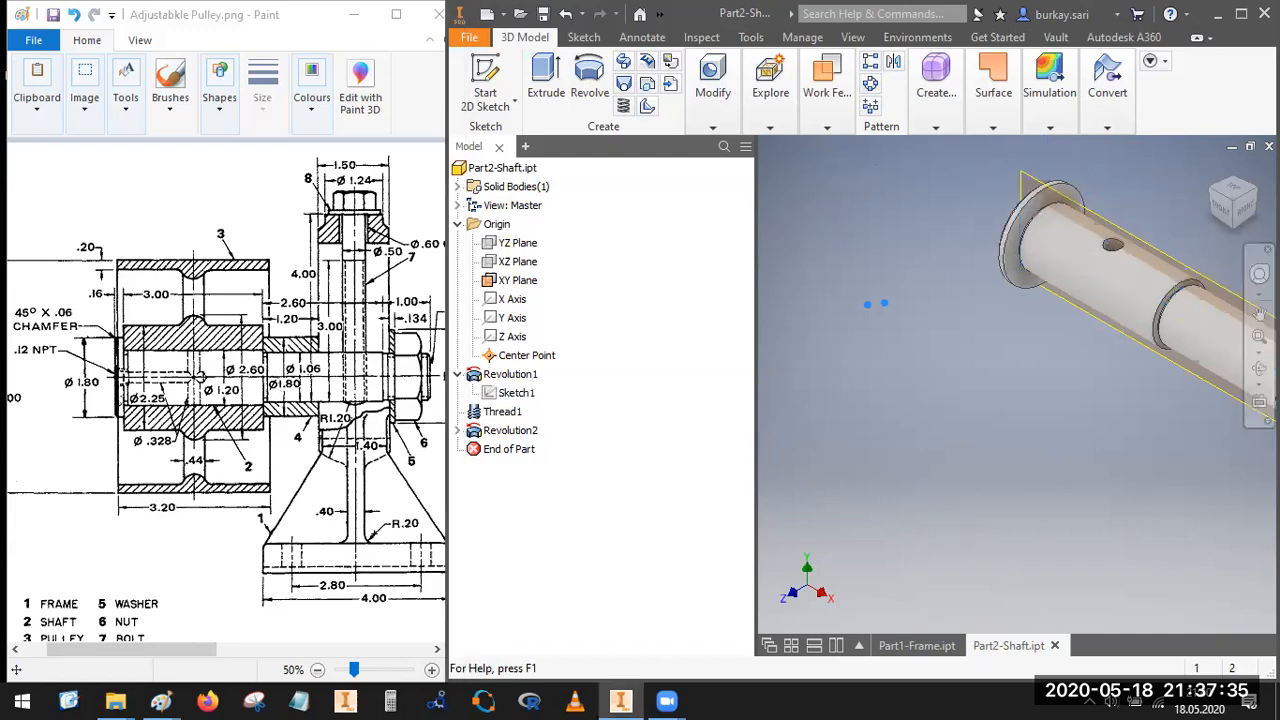
pyautogui.click(1210, 188)
pyautogui.moveTo(967, 474); pyautogui.dragTo(925, 392, button='middle')
pyautogui.scroll(-3, 925, 392)
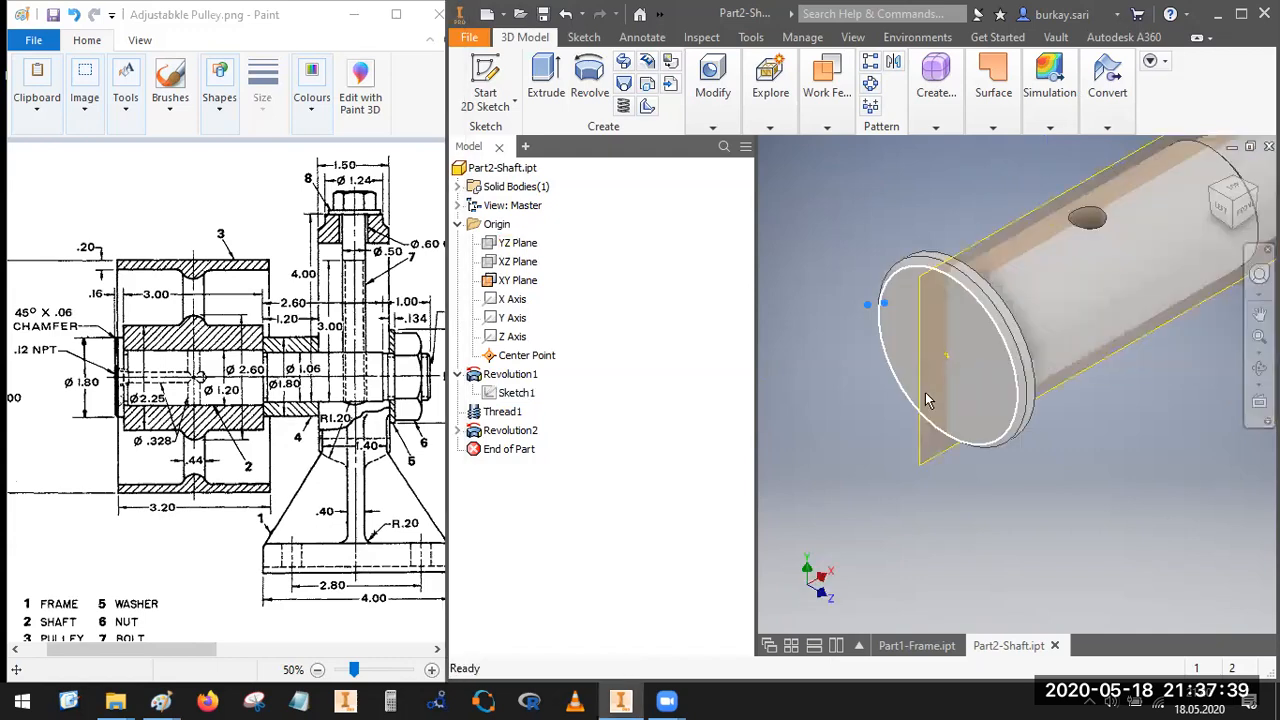
pyautogui.click(713, 127)
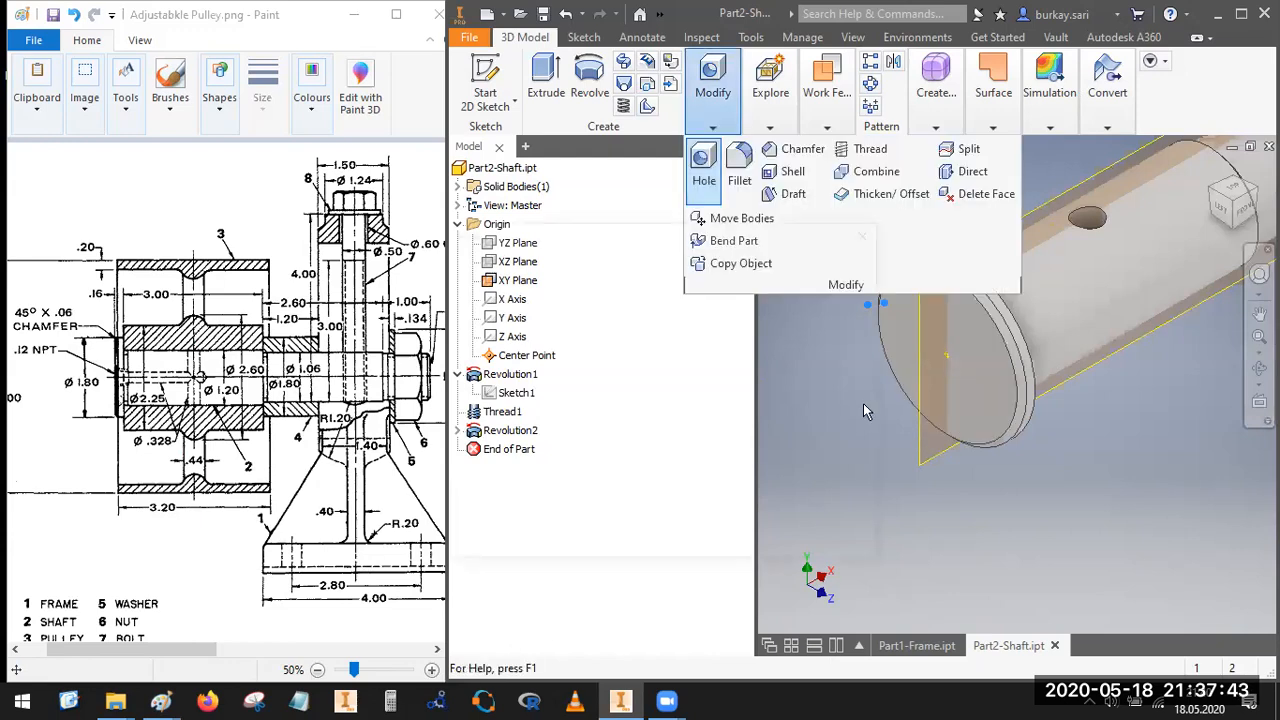
# Step: Show the shaft's profile sketch and apply a half section view at the XY plane to expose the Ø.328 cross hole
pyautogui.rightClick(517, 394)
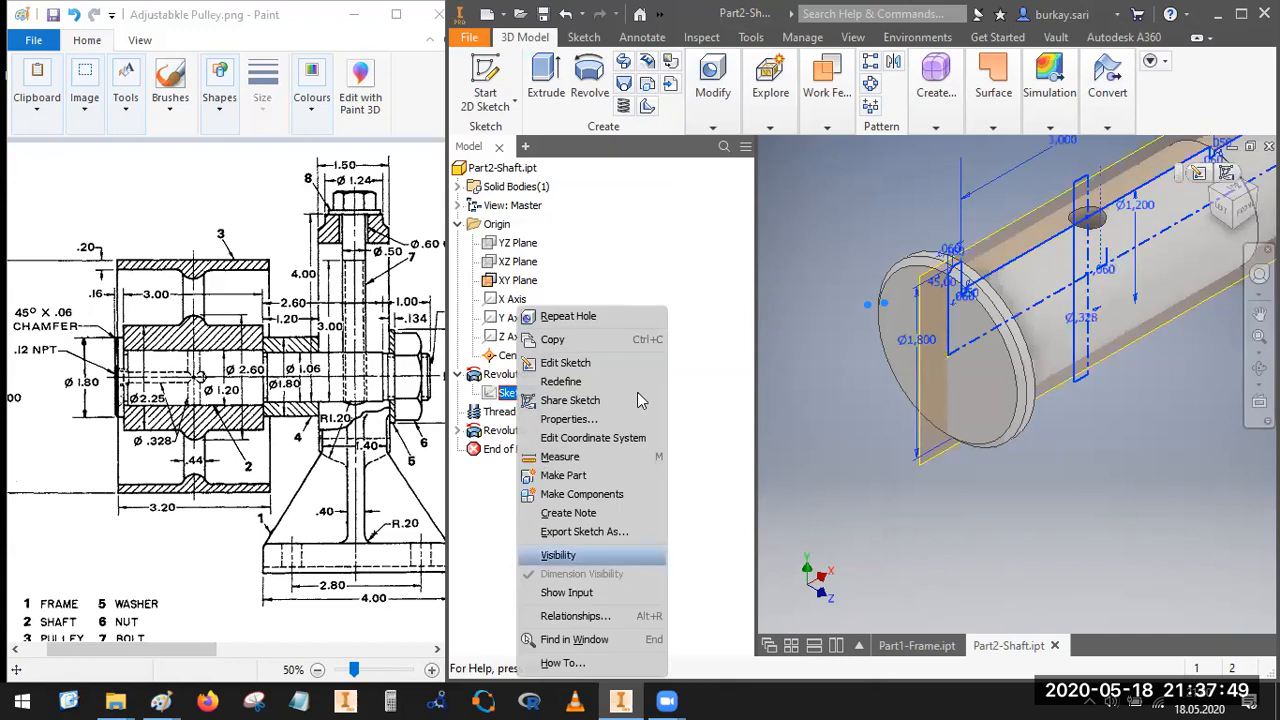
pyautogui.press('Return')
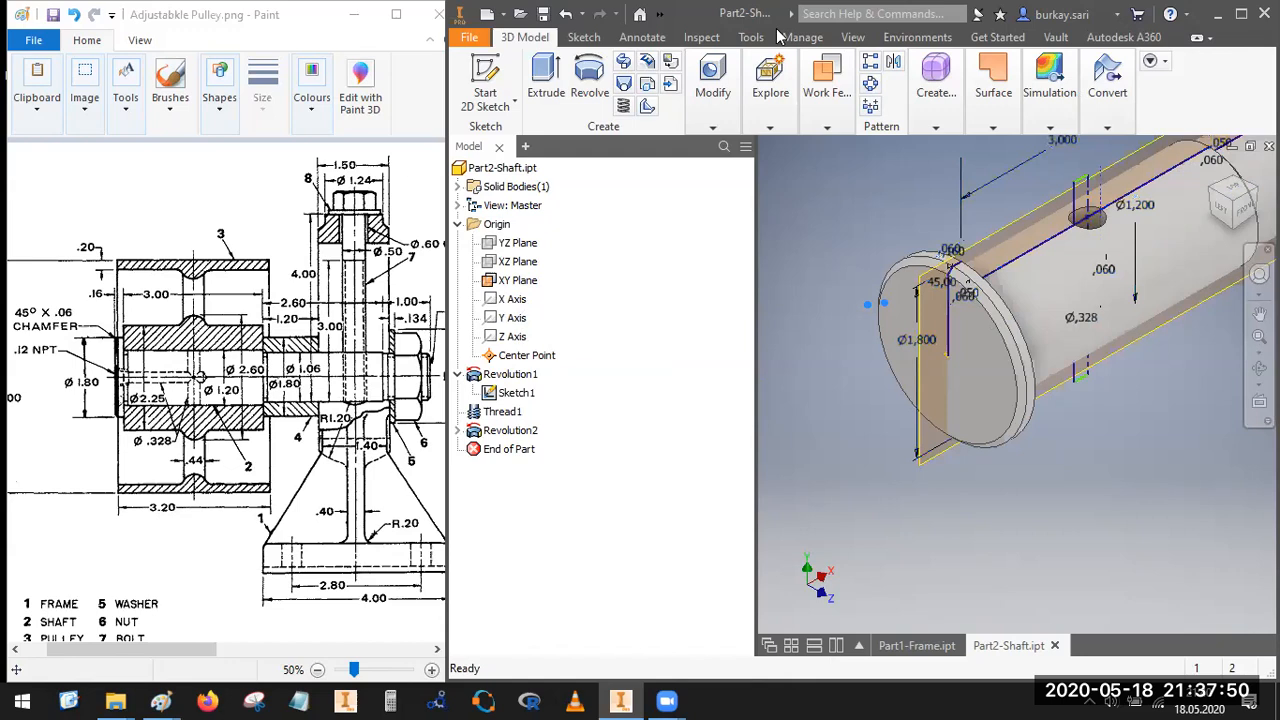
pyautogui.click(855, 38)
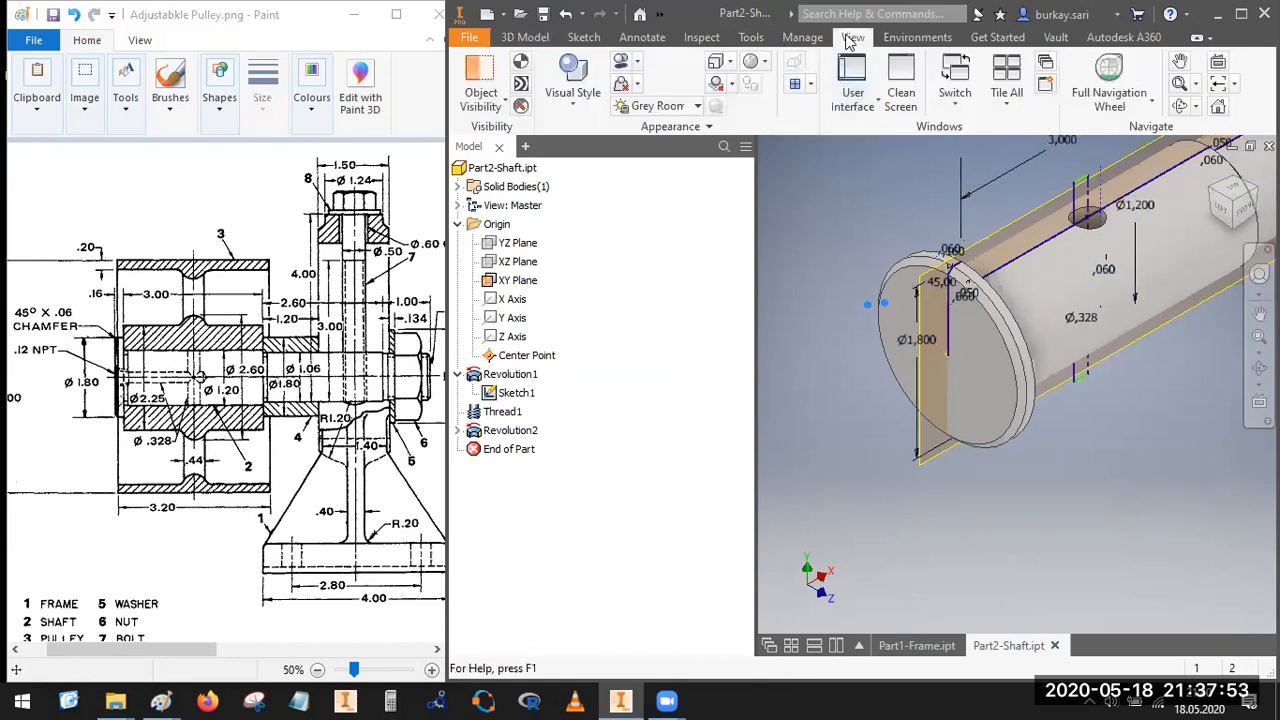
pyautogui.click(810, 84)
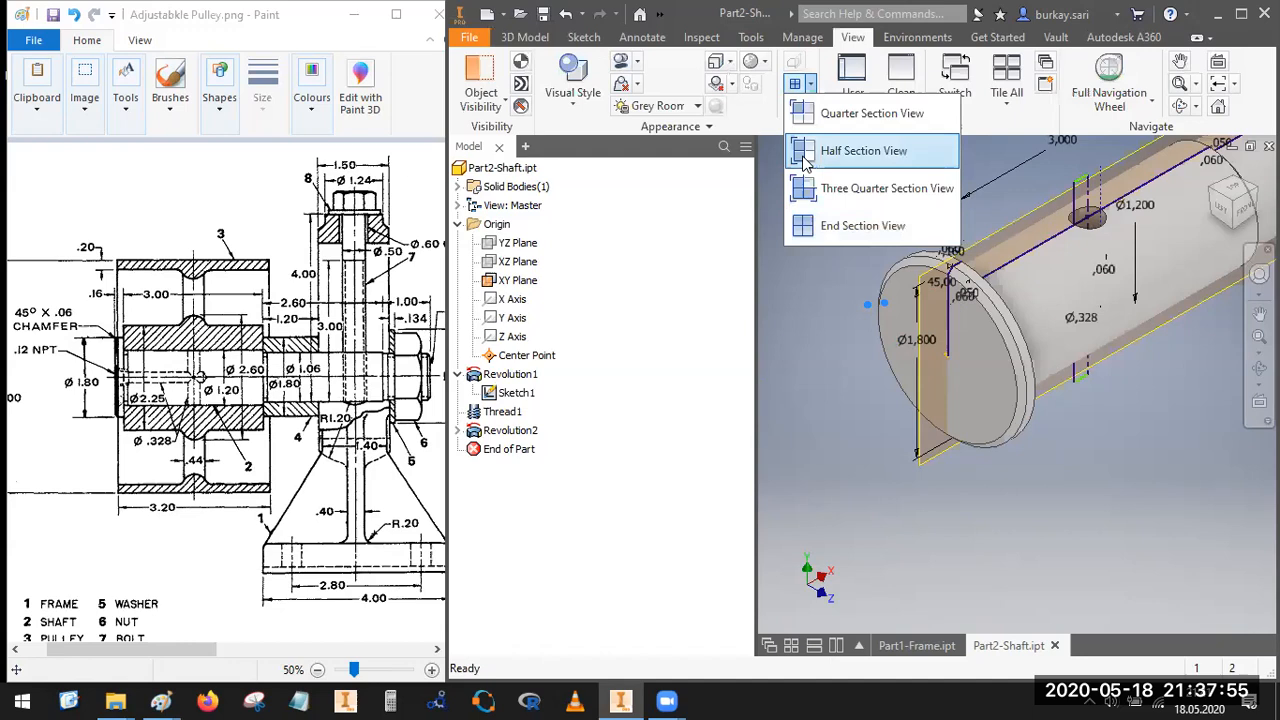
pyautogui.click(810, 152)
pyautogui.click(1005, 236)
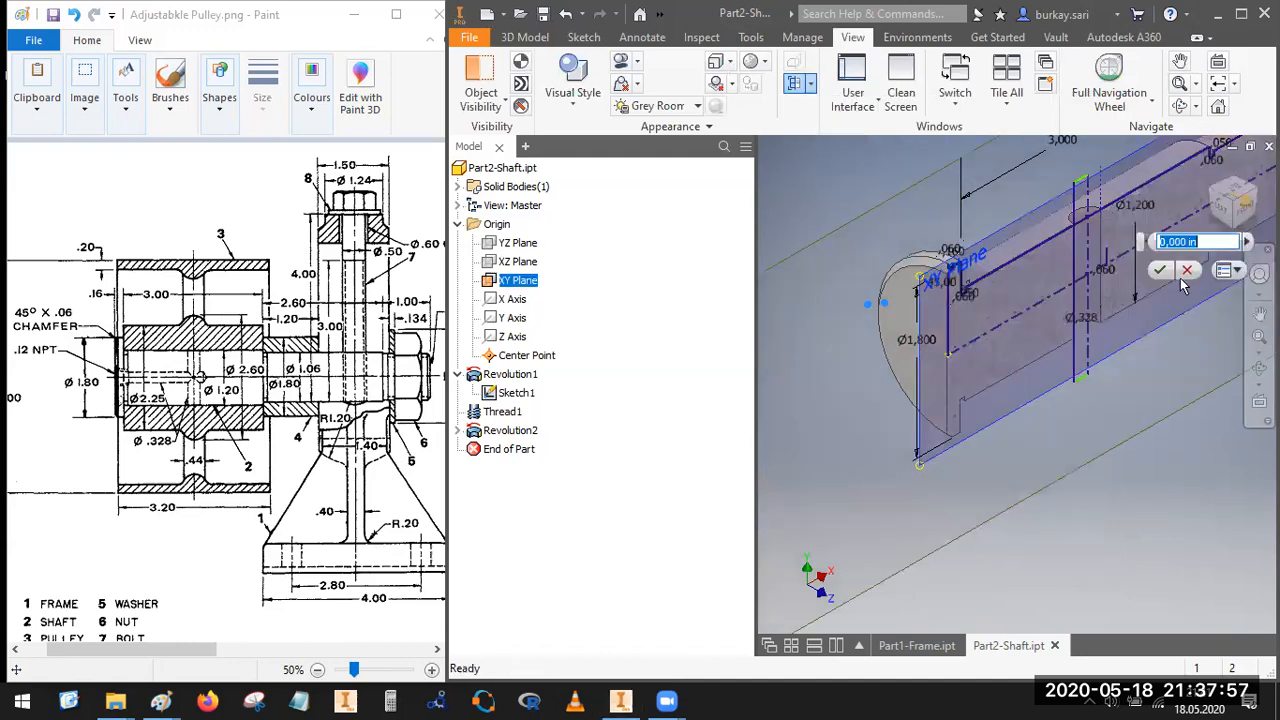
pyautogui.press('Return')
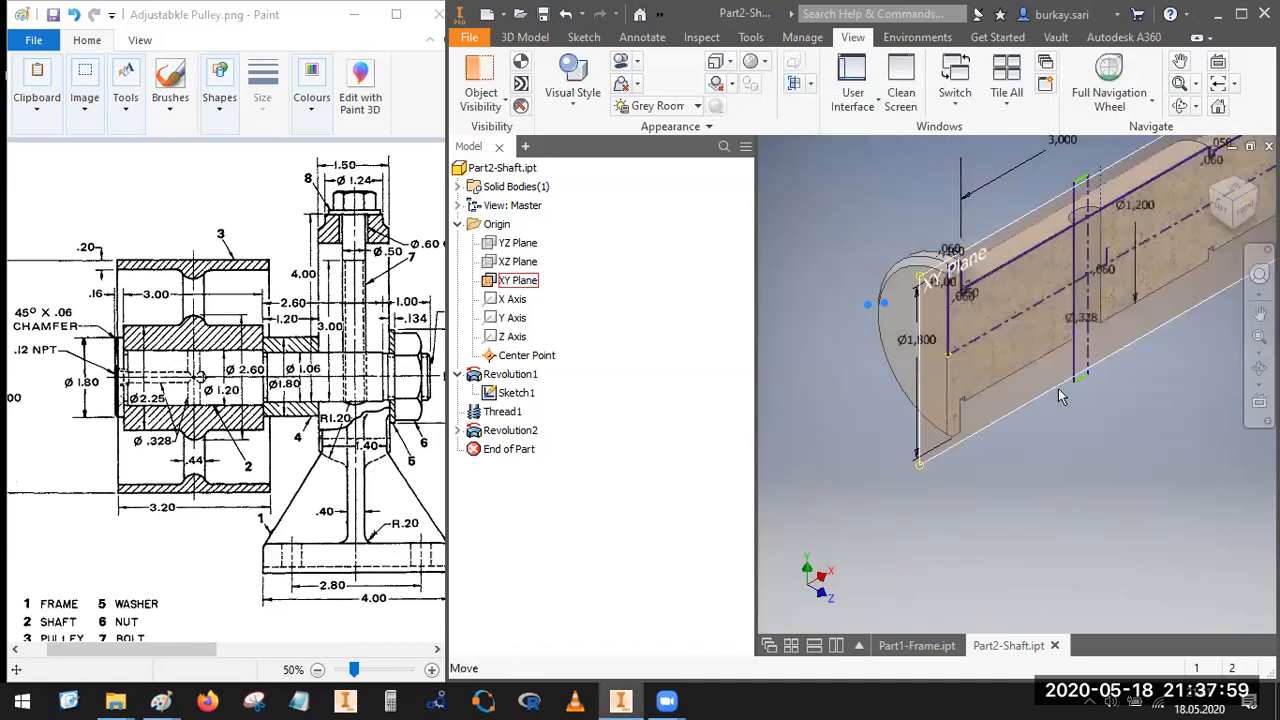
pyautogui.scroll(-1, 1111, 270)
pyautogui.scroll(-5, 1100, 309)
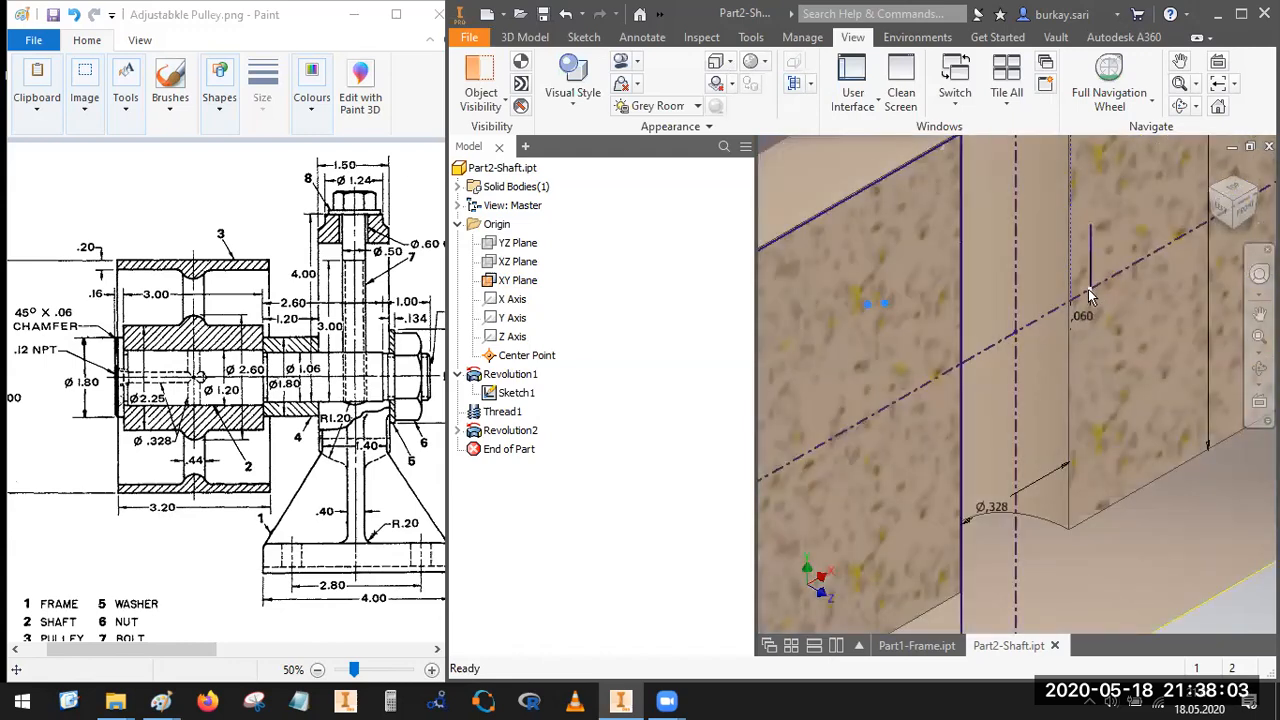
pyautogui.scroll(4, 1090, 289)
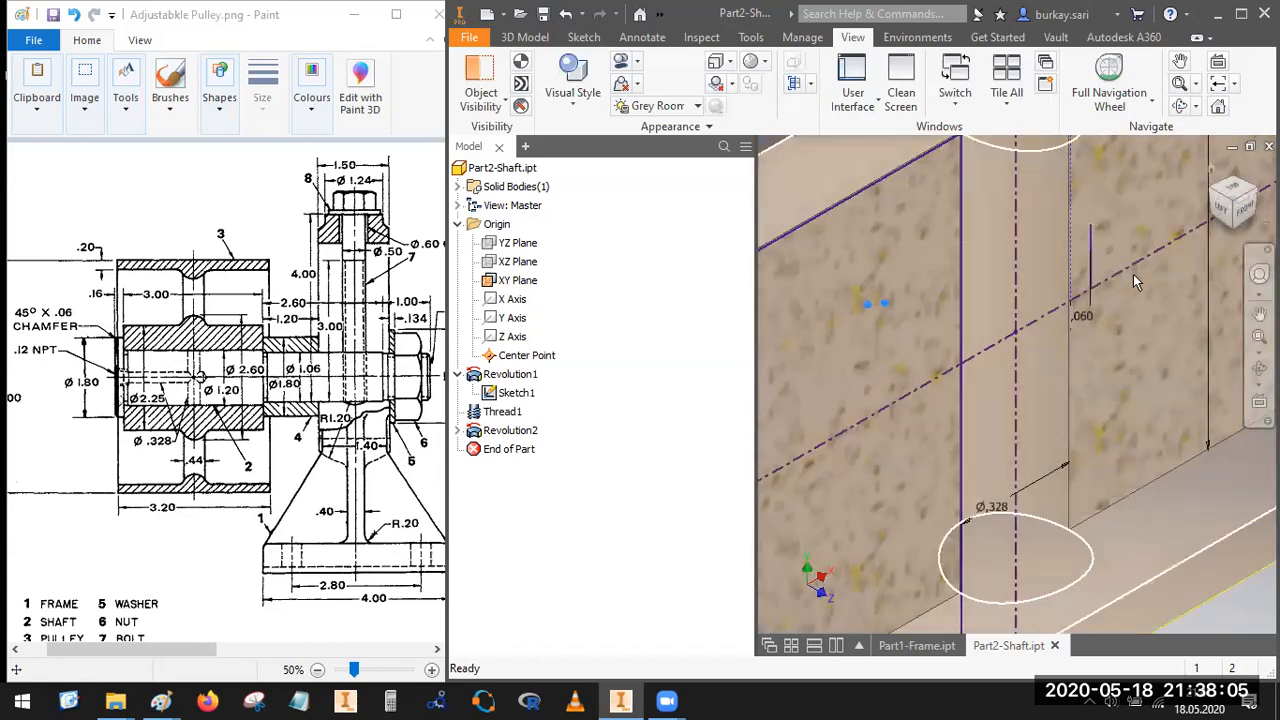
pyautogui.scroll(2, 911, 290)
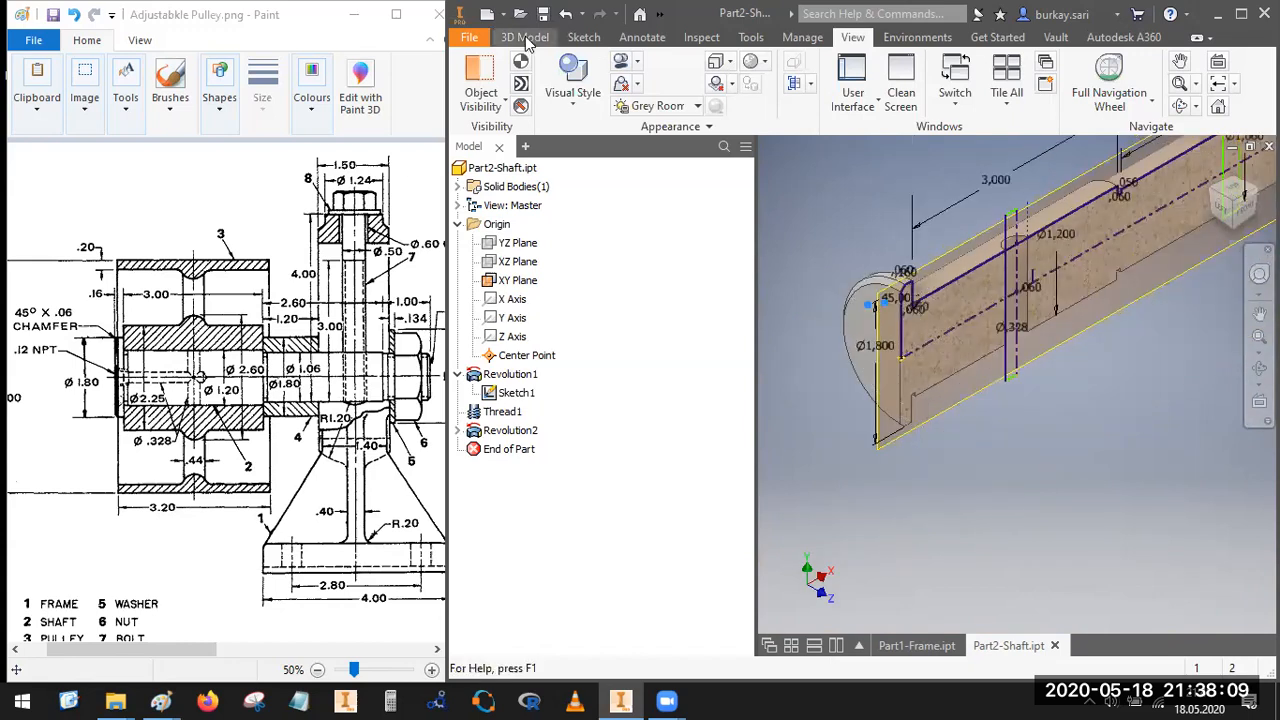
# Step: Try to place a 0.25 in concentric hole on the shaft's flanged end face, using the flange's circular edge as the concentric reference
pyautogui.click(584, 37)
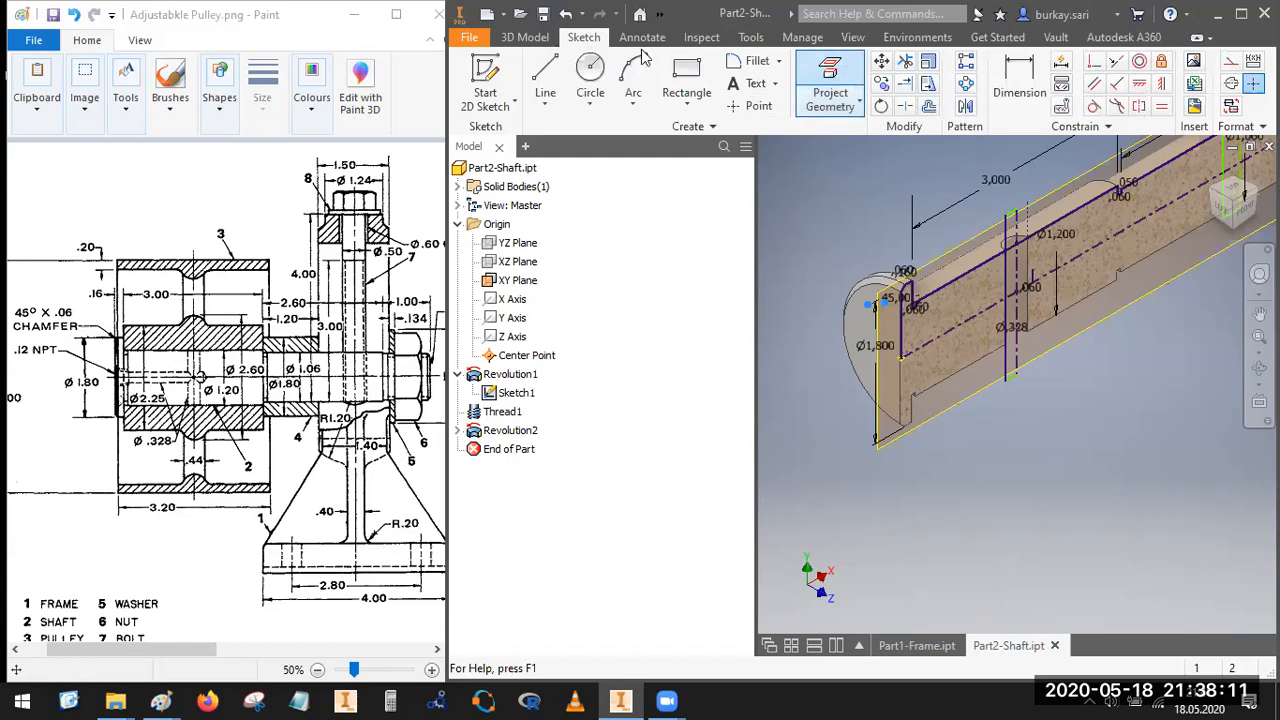
pyautogui.click(524, 37)
pyautogui.click(712, 127)
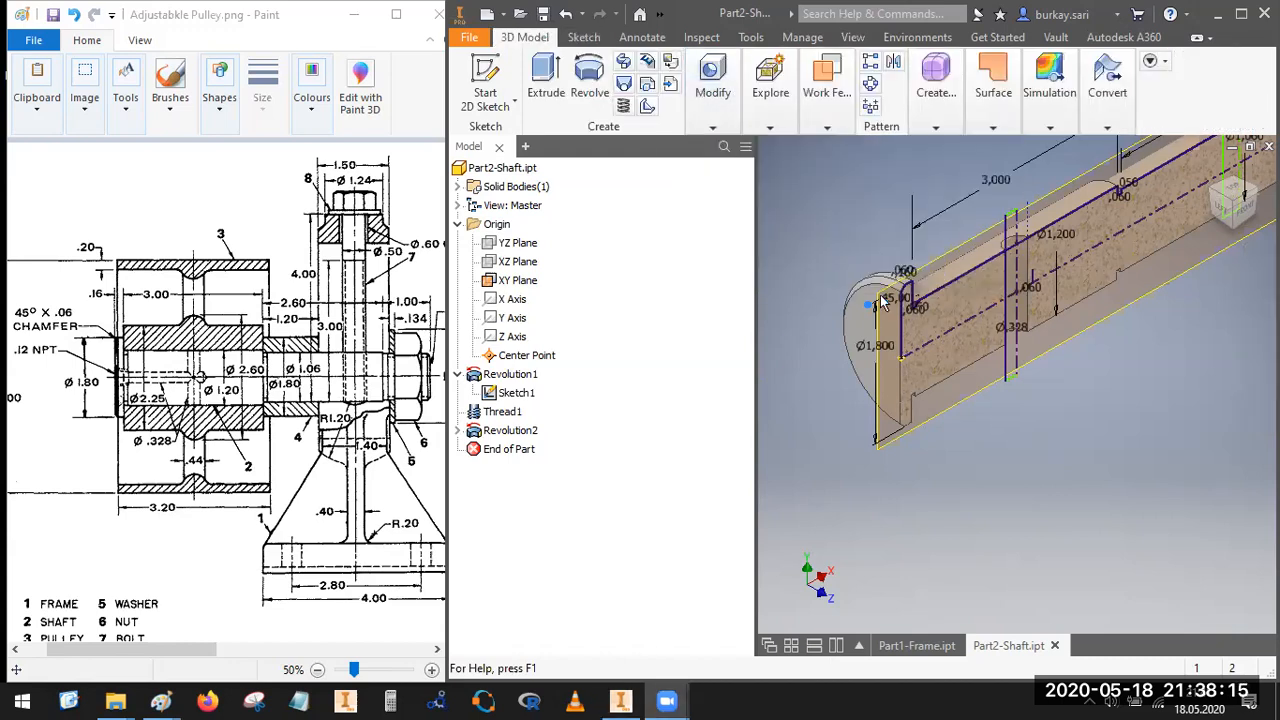
pyautogui.click(865, 366)
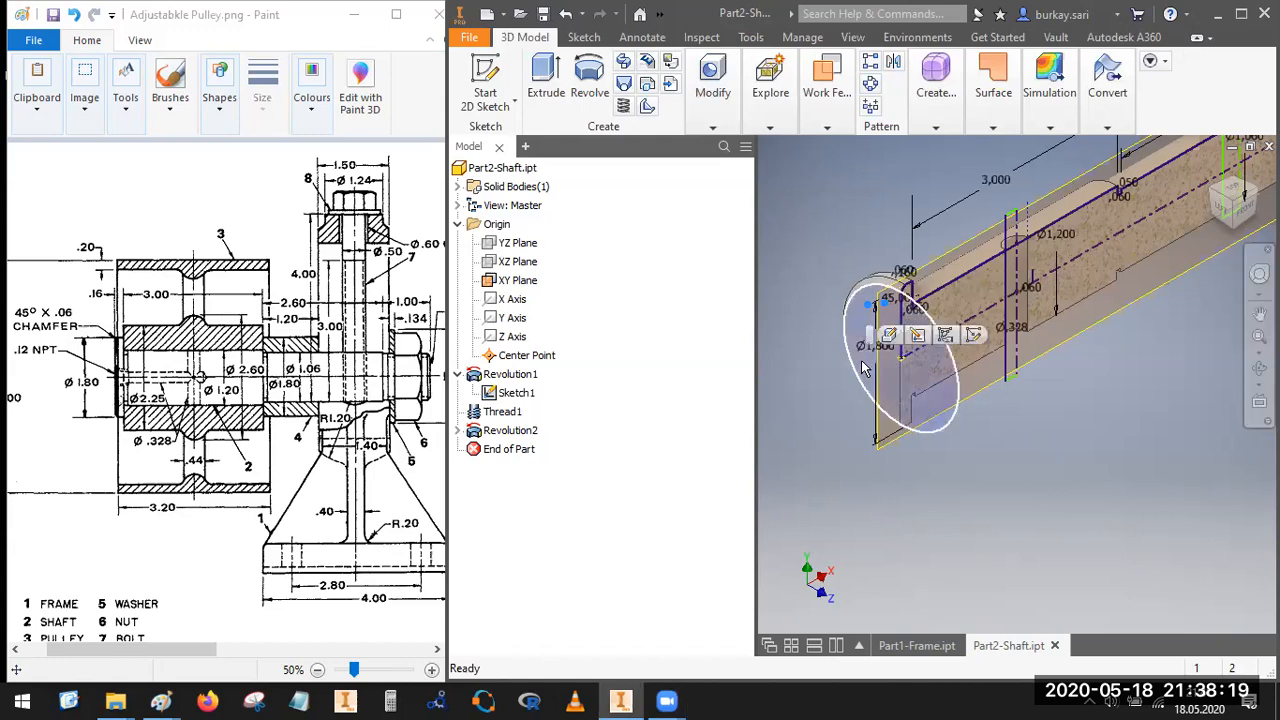
pyautogui.click(726, 130)
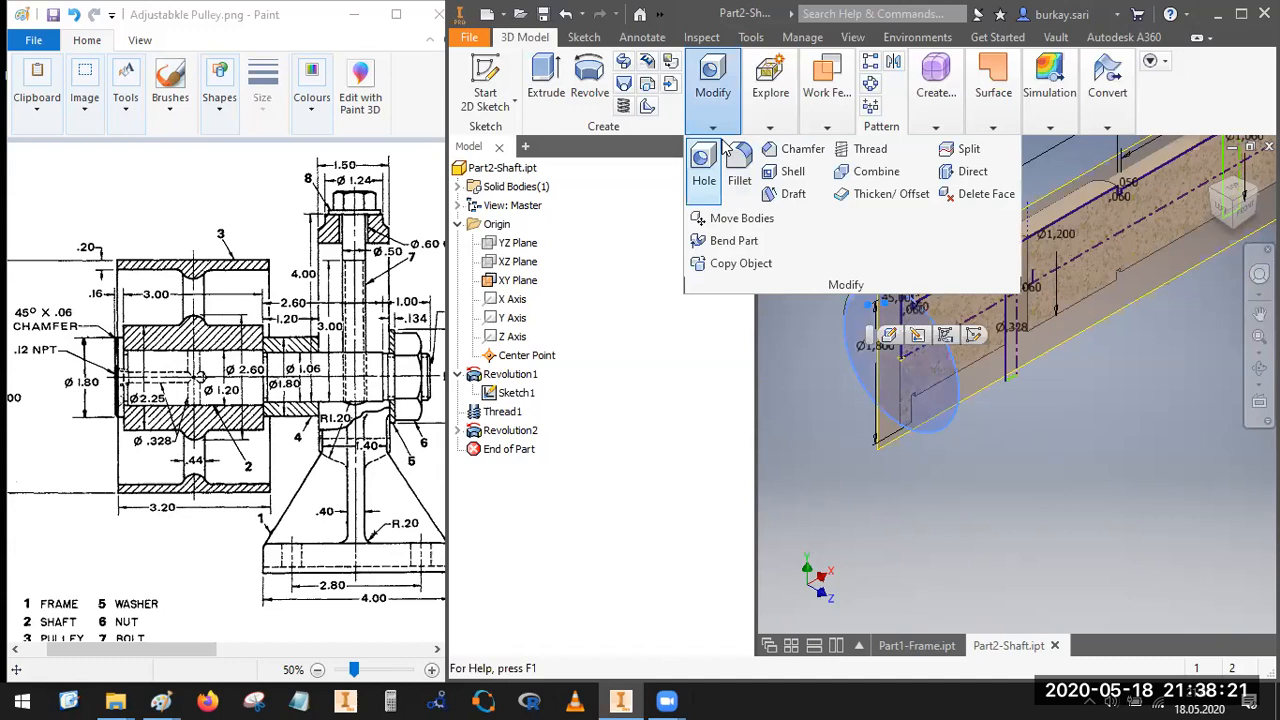
pyautogui.press('h')
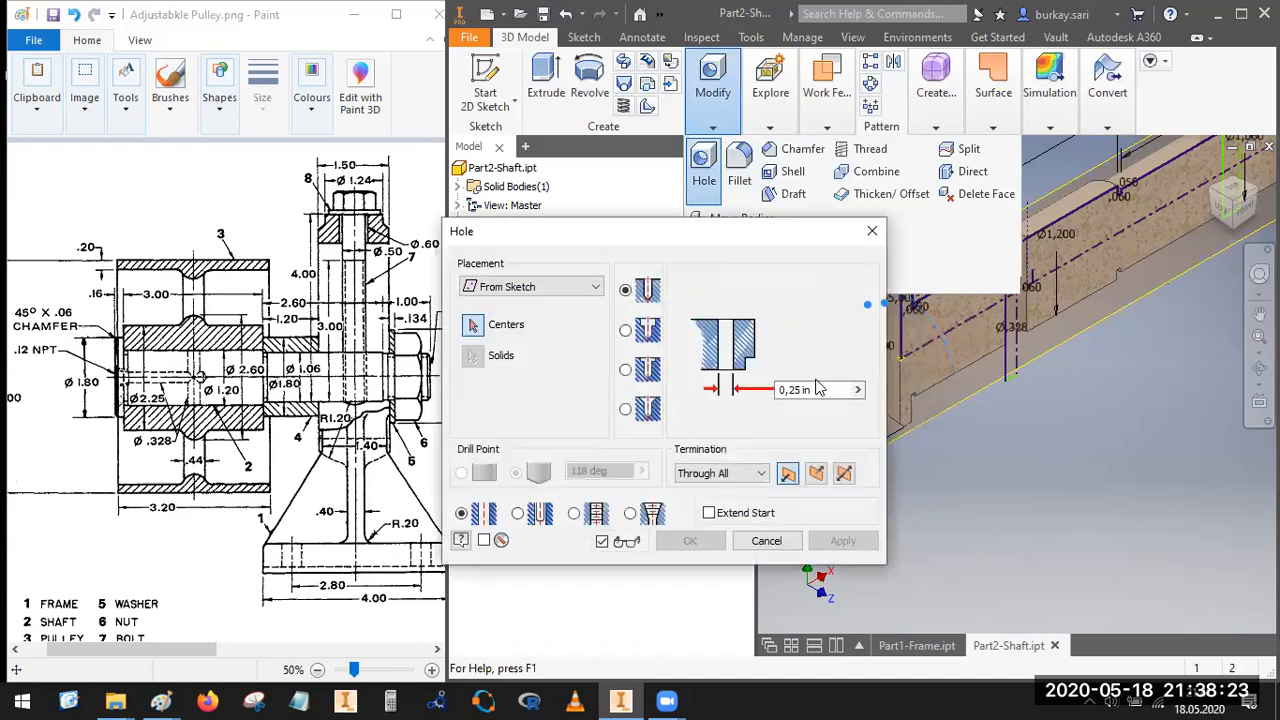
pyautogui.click(540, 287)
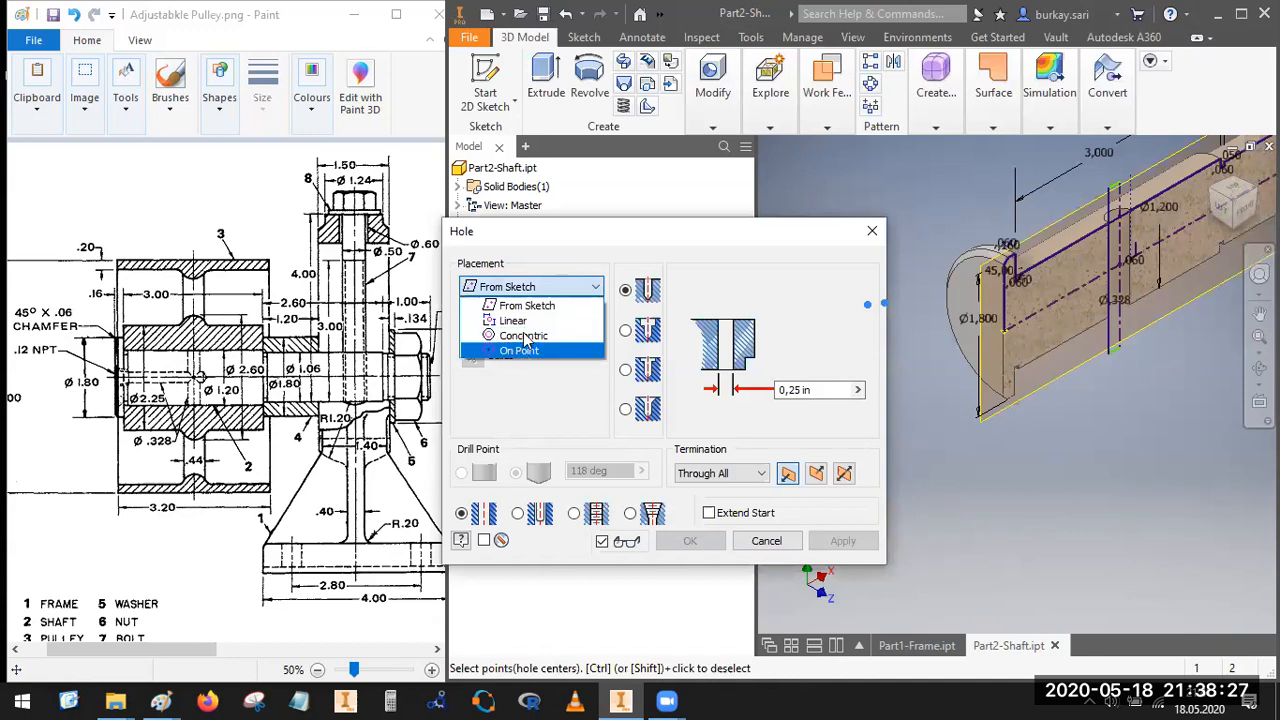
pyautogui.click(523, 335)
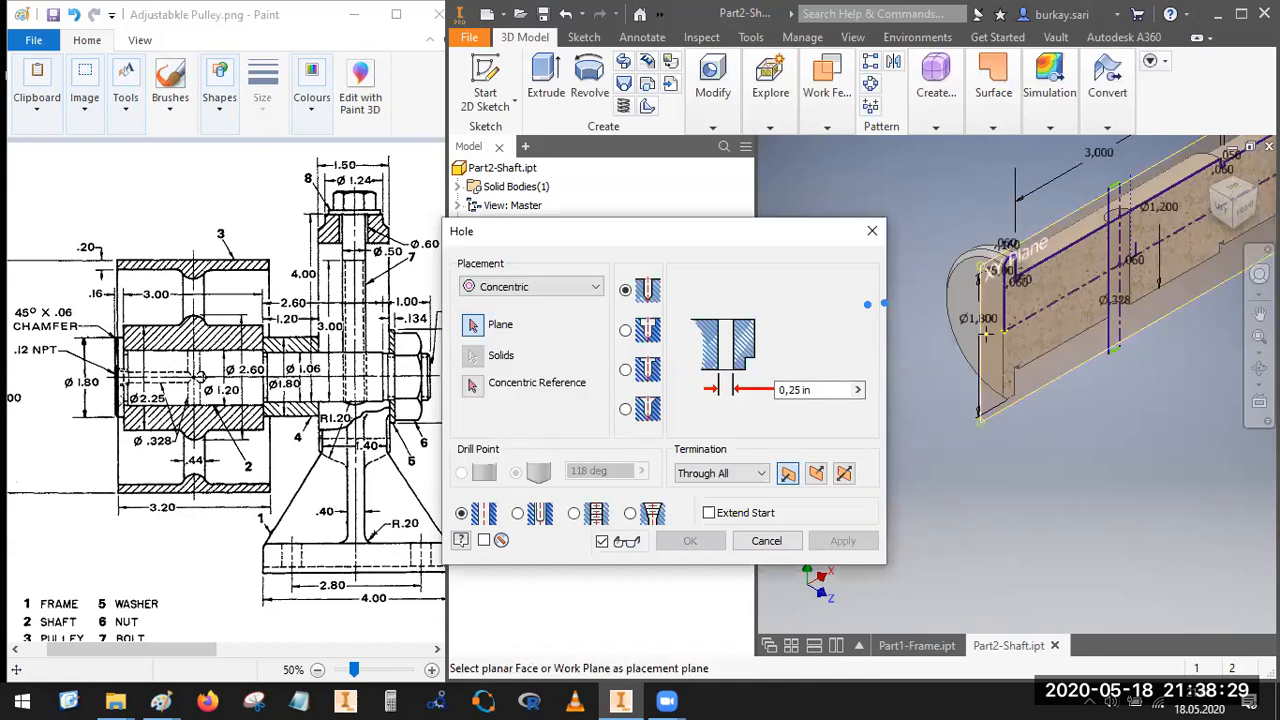
pyautogui.click(968, 342)
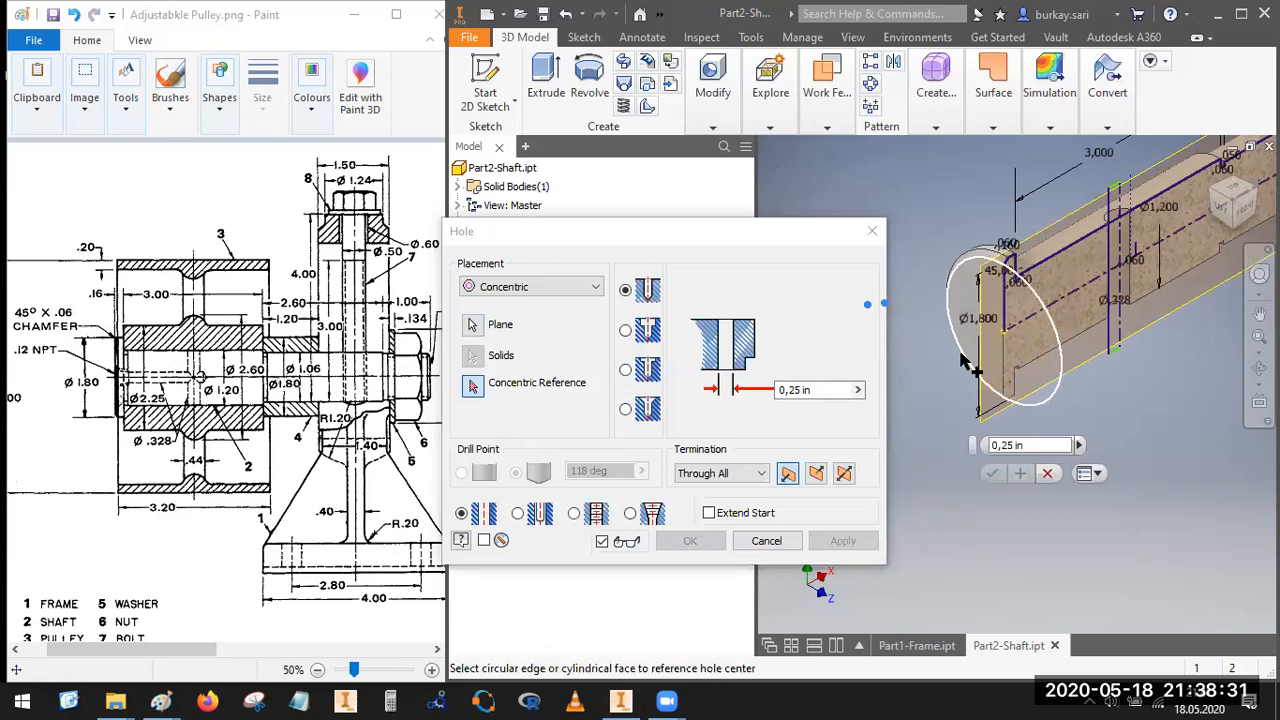
pyautogui.scroll(3, 990, 348)
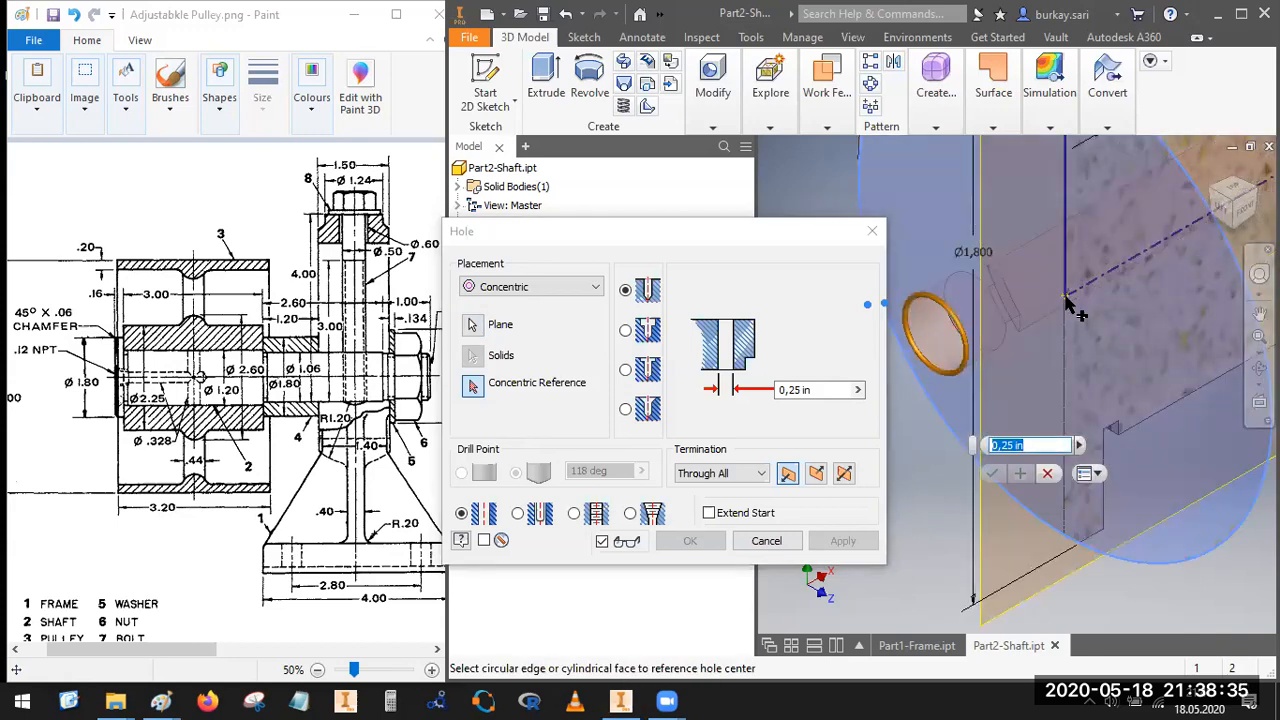
pyautogui.scroll(-4, 1040, 305)
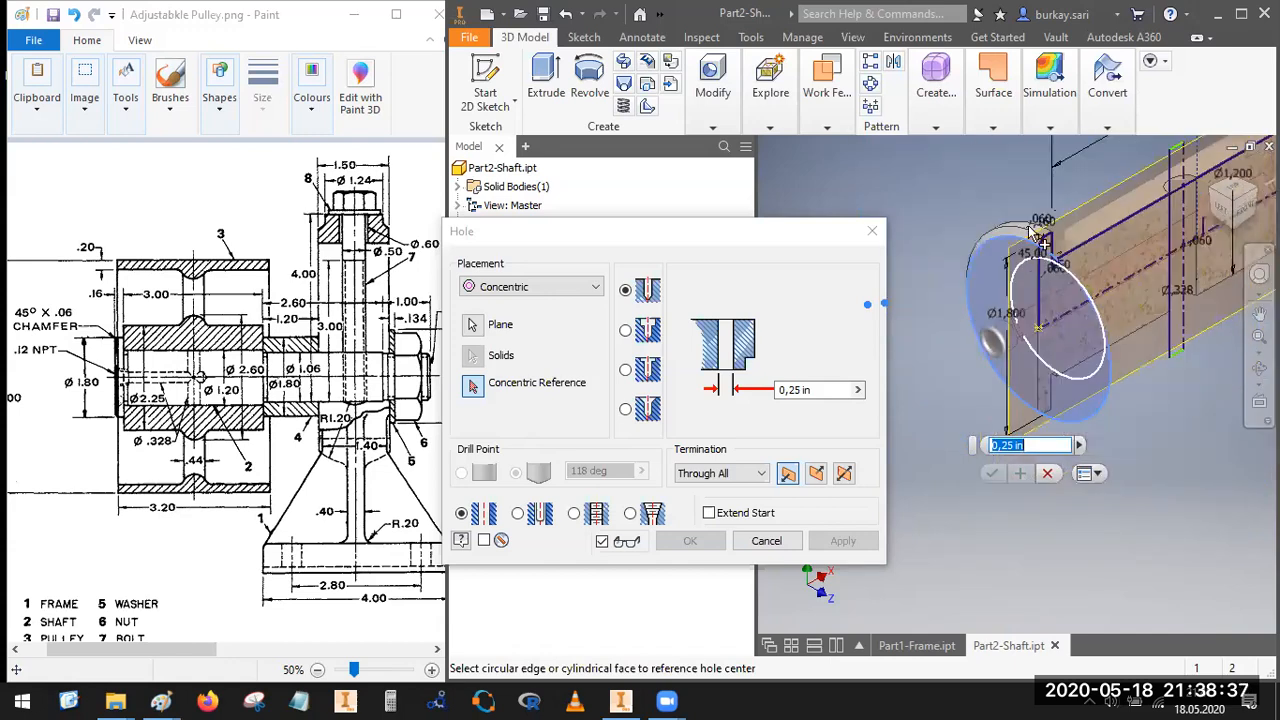
pyautogui.click(1035, 234)
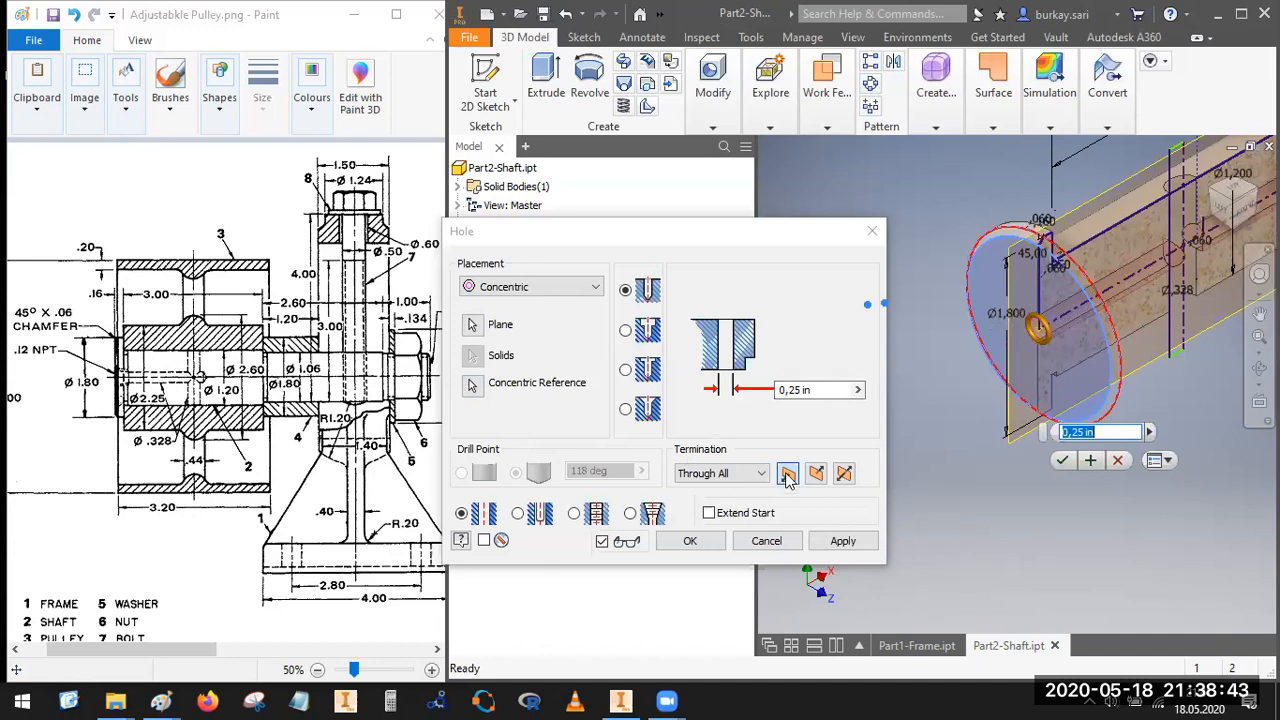
# Step: Try a Distance termination of 1 in for the axial hole
pyautogui.click(735, 473)
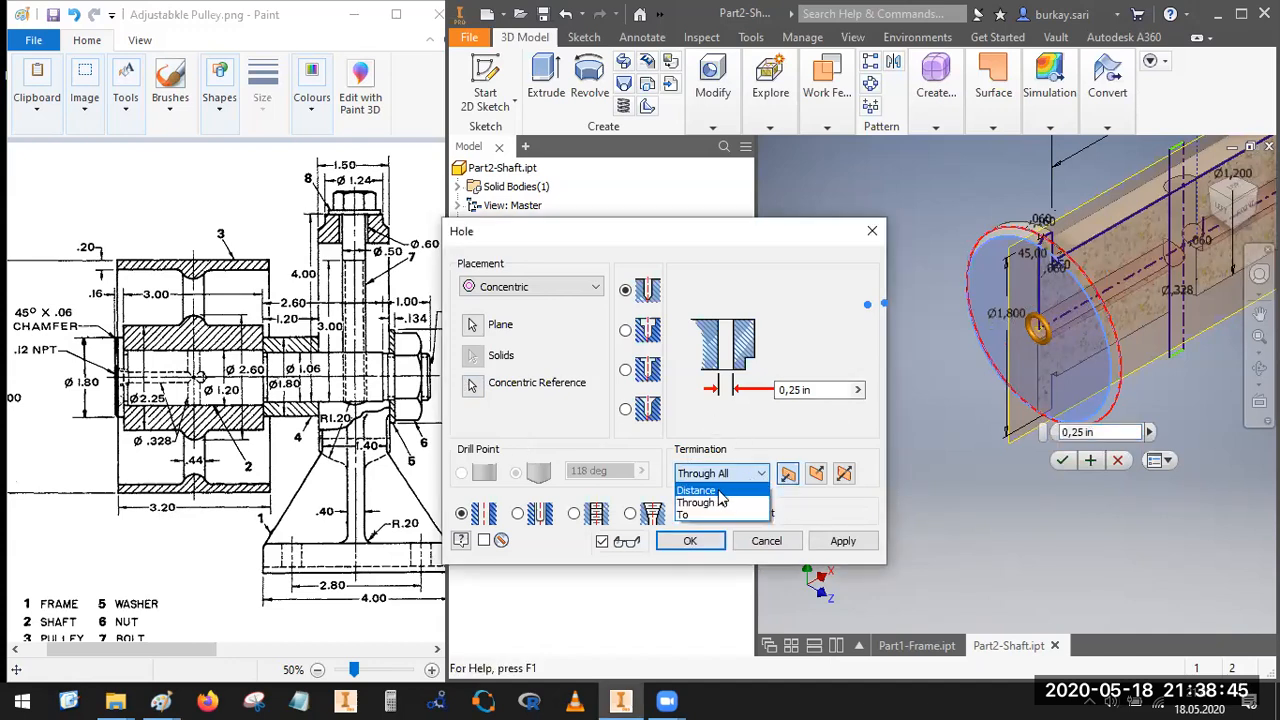
pyautogui.click(718, 491)
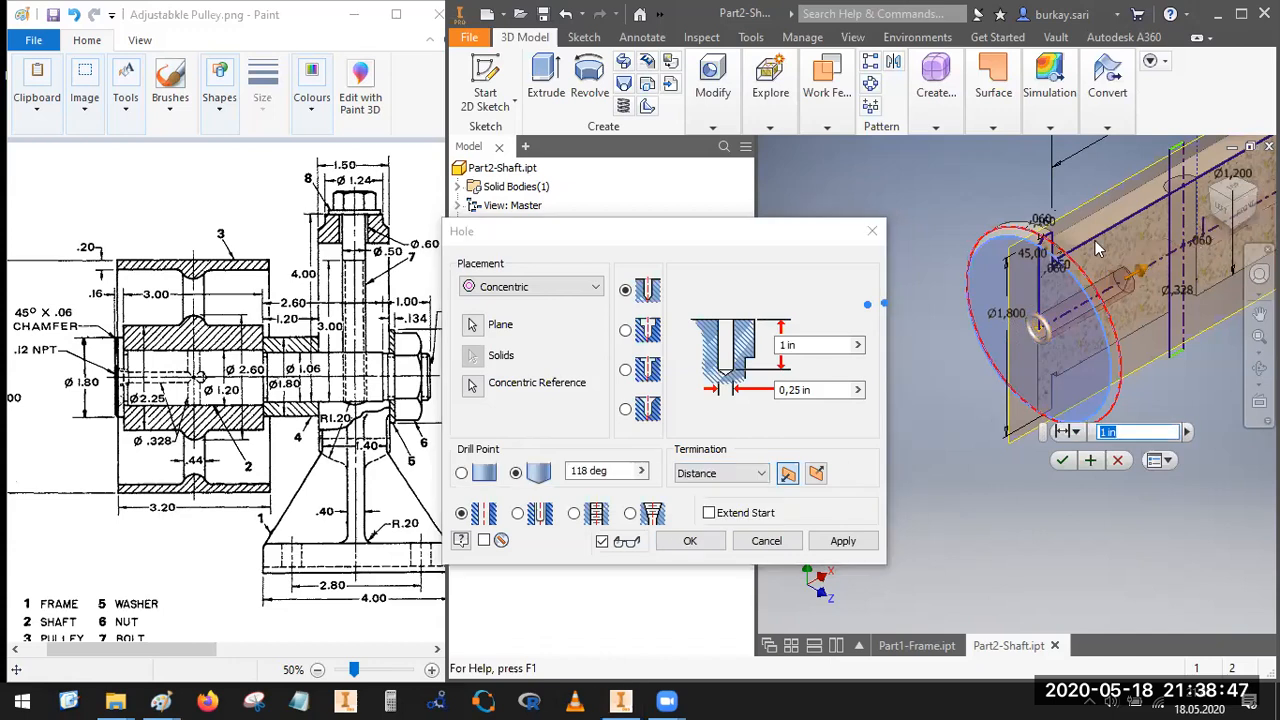
pyautogui.keyDown('shift'); pyautogui.moveTo(1161, 268); pyautogui.dragTo(1155, 281, button='middle'); pyautogui.keyUp('shift')
pyautogui.scroll(-2, 1154, 281)
pyautogui.scroll(4, 1075, 269)
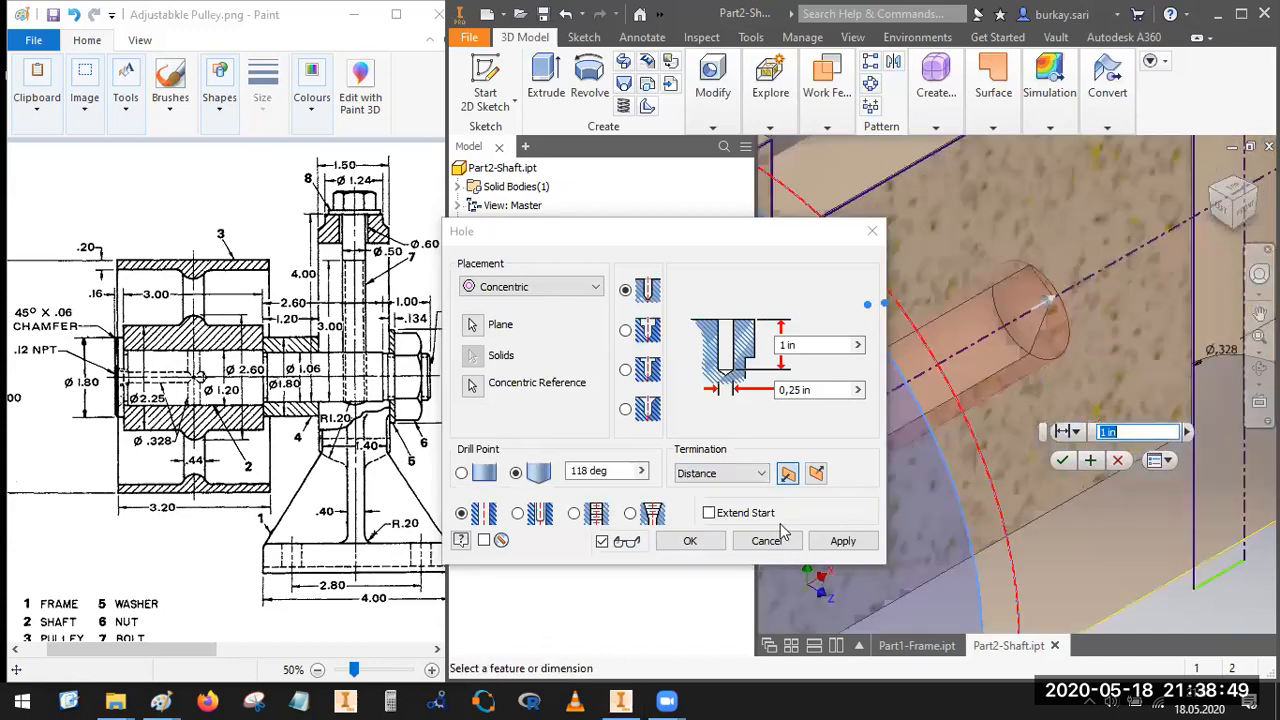
# Step: Try a To termination for the axial hole at the short sketch line just past the Ø.328 cross hole, and cancel the hole
pyautogui.click(760, 476)
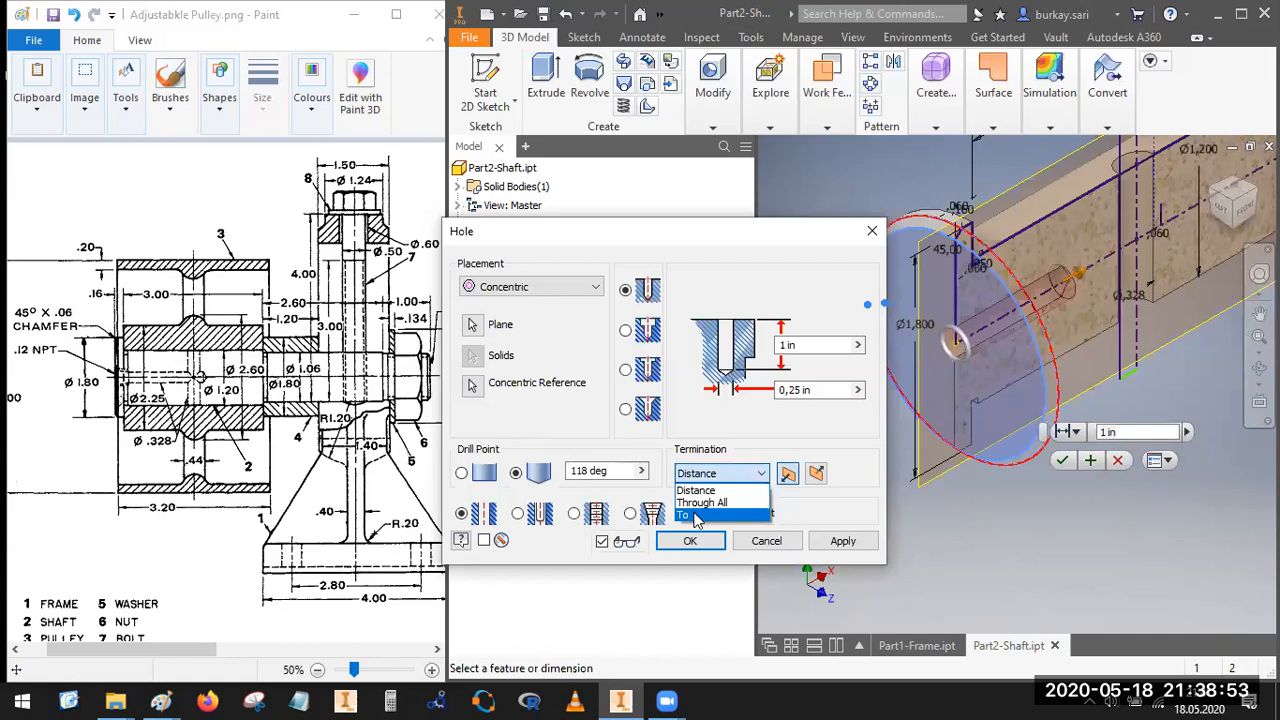
pyautogui.click(697, 516)
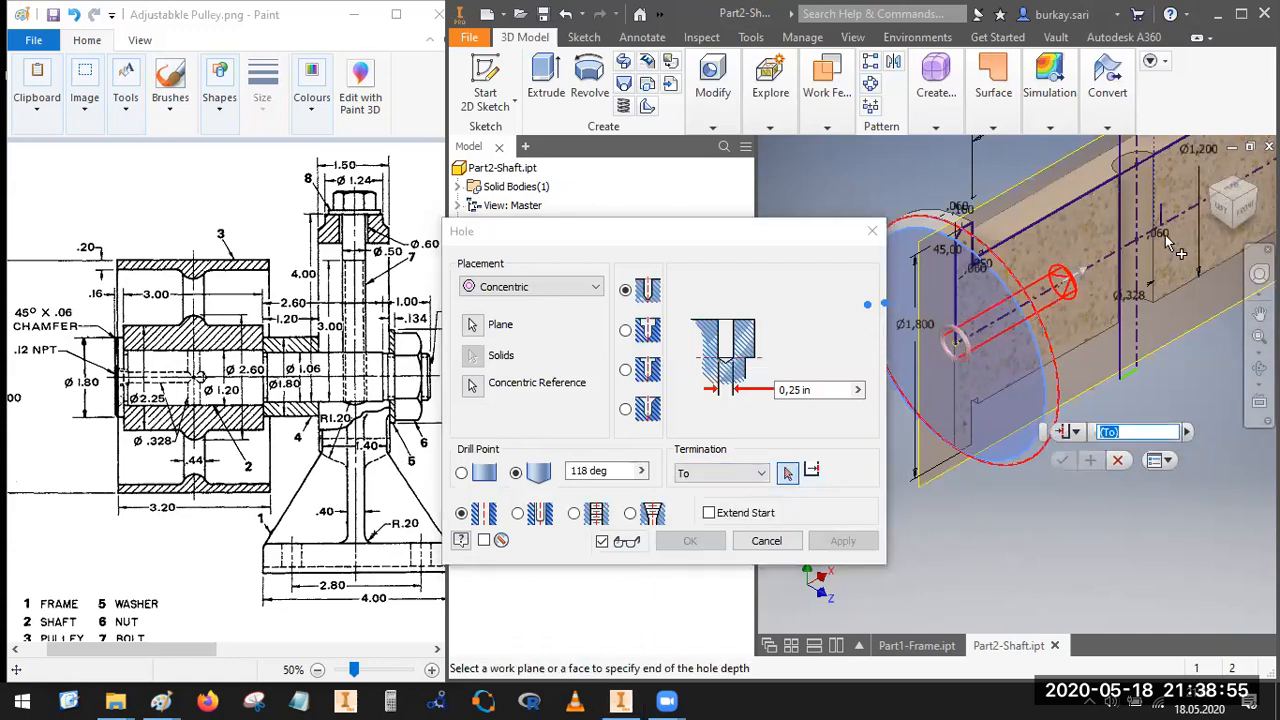
pyautogui.scroll(-3, 1158, 220)
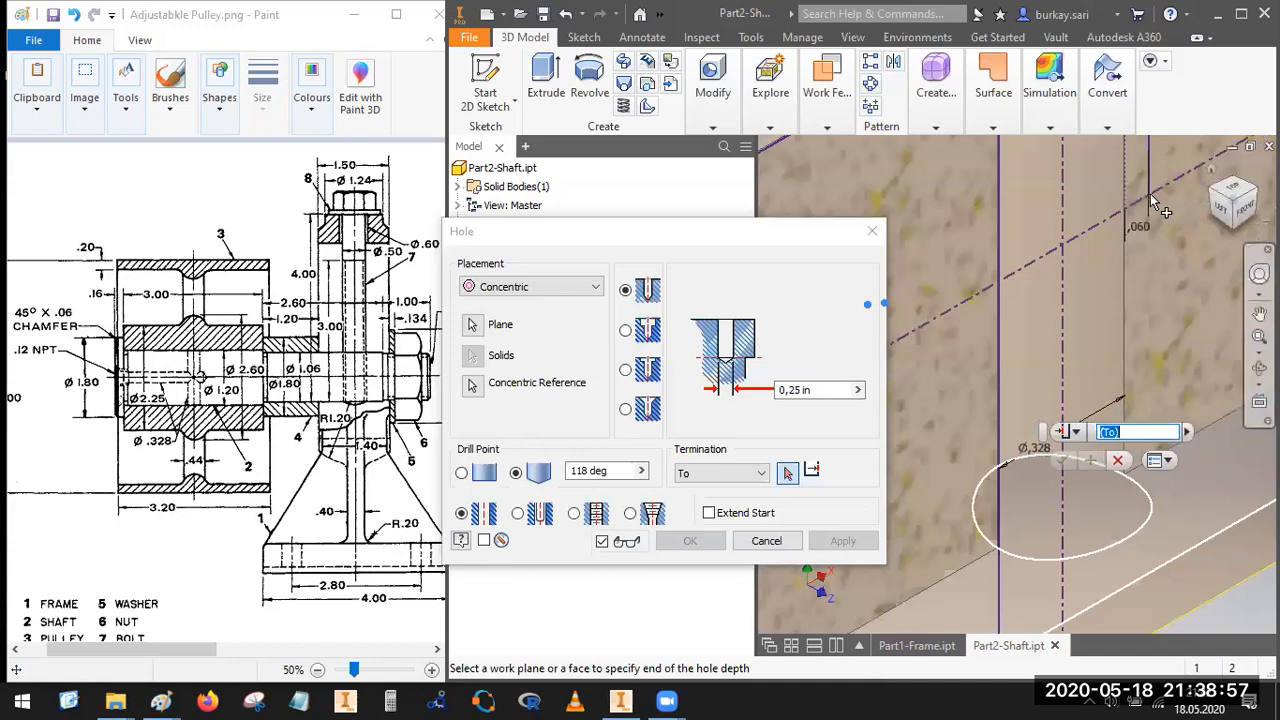
pyautogui.click(788, 476)
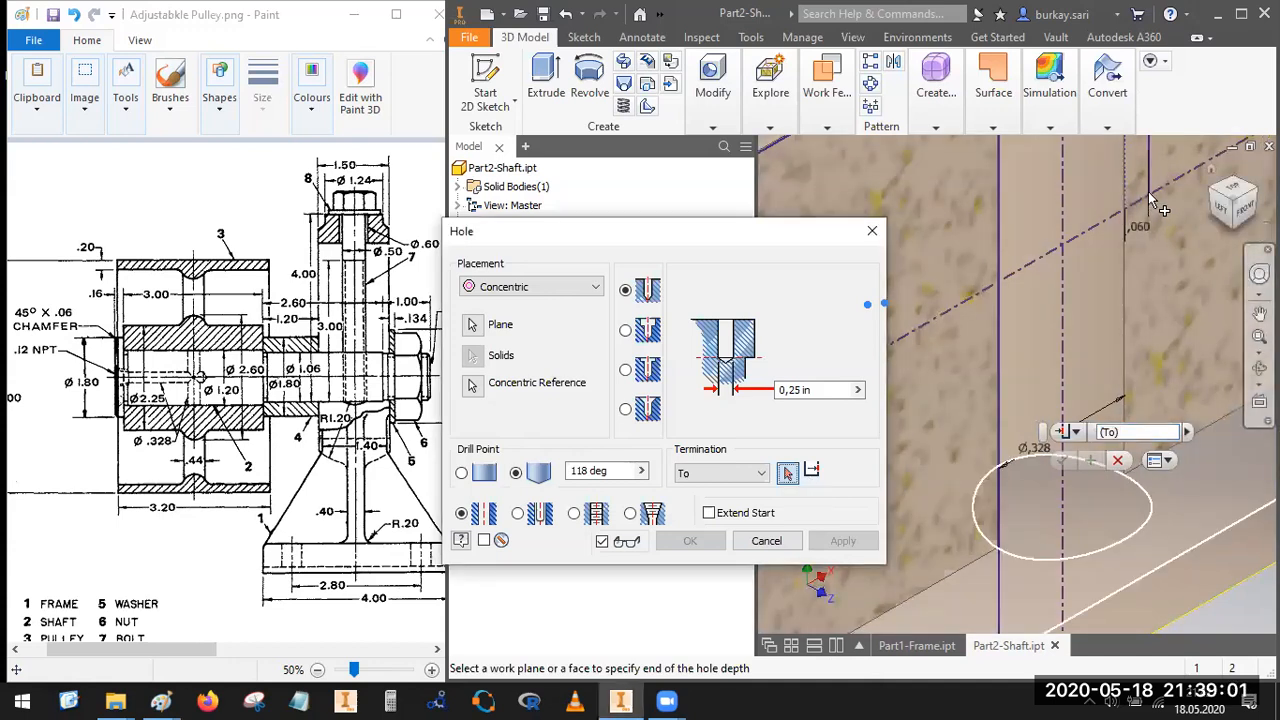
pyautogui.scroll(2, 1140, 230)
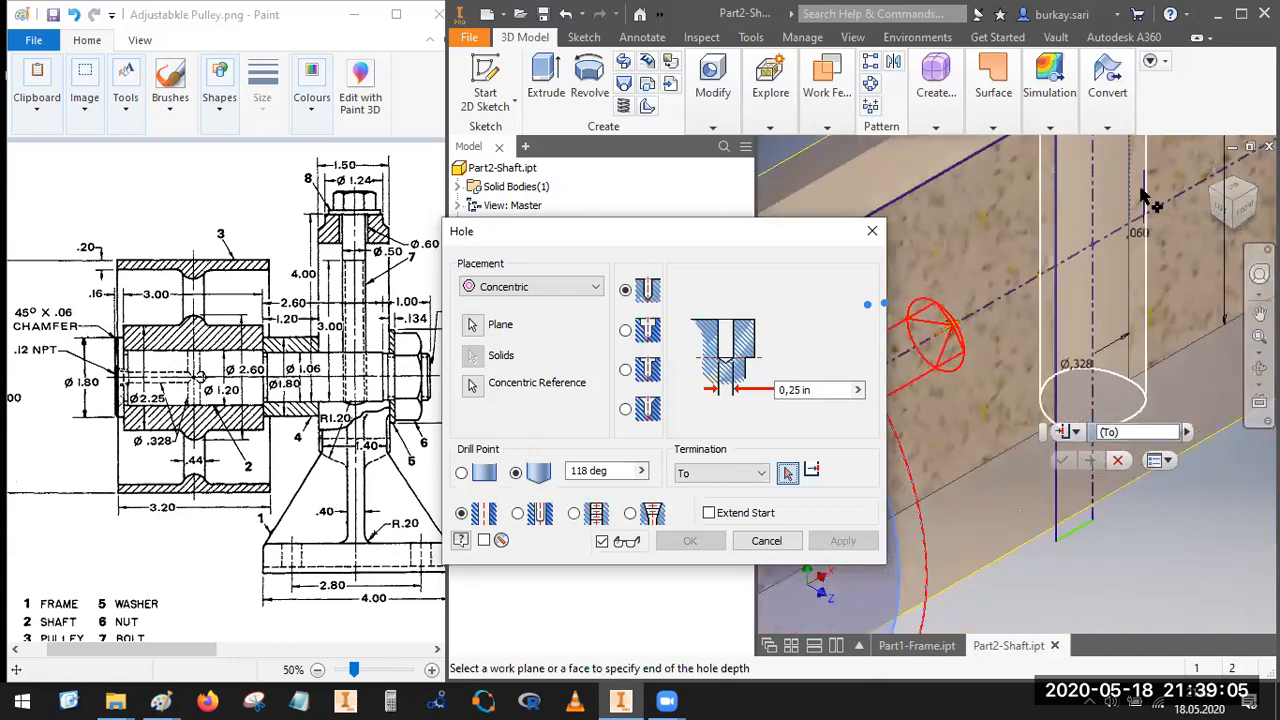
pyautogui.scroll(-3, 1147, 230)
pyautogui.click(1246, 210)
pyautogui.moveTo(1222, 380); pyautogui.dragTo(1042, 306, button='middle')
pyautogui.scroll(-3, 1034, 288)
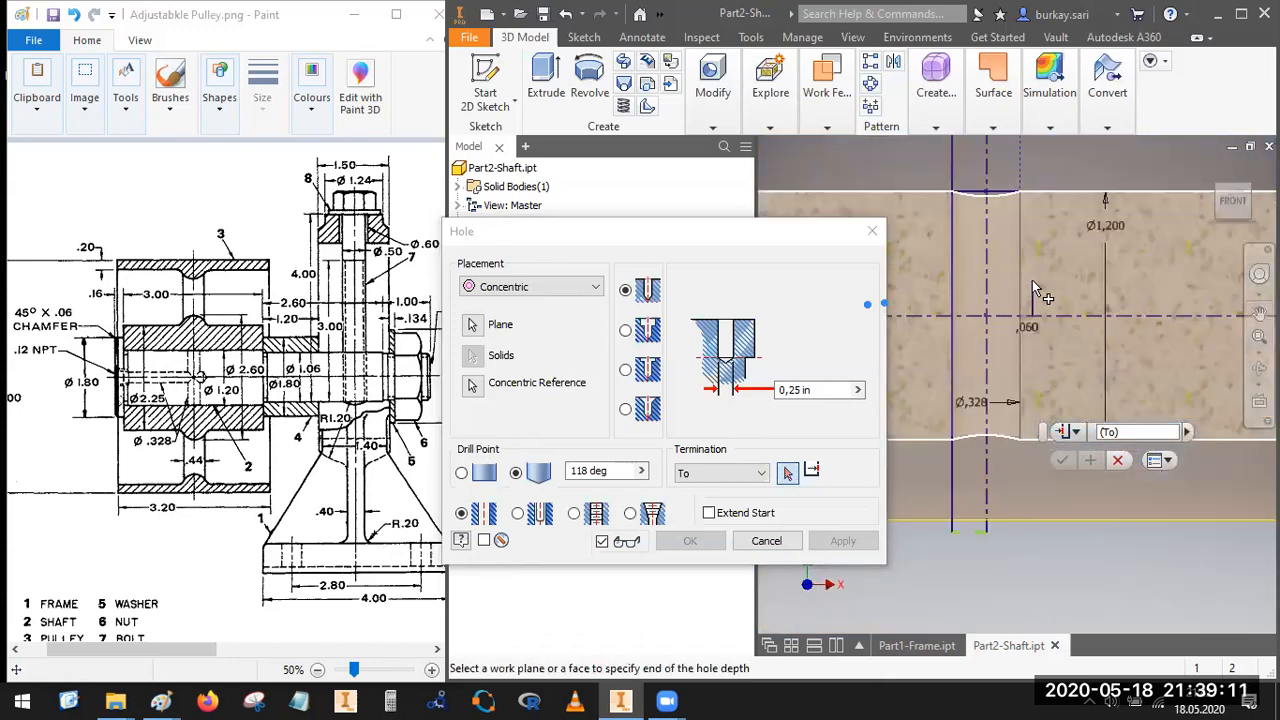
pyautogui.click(812, 476)
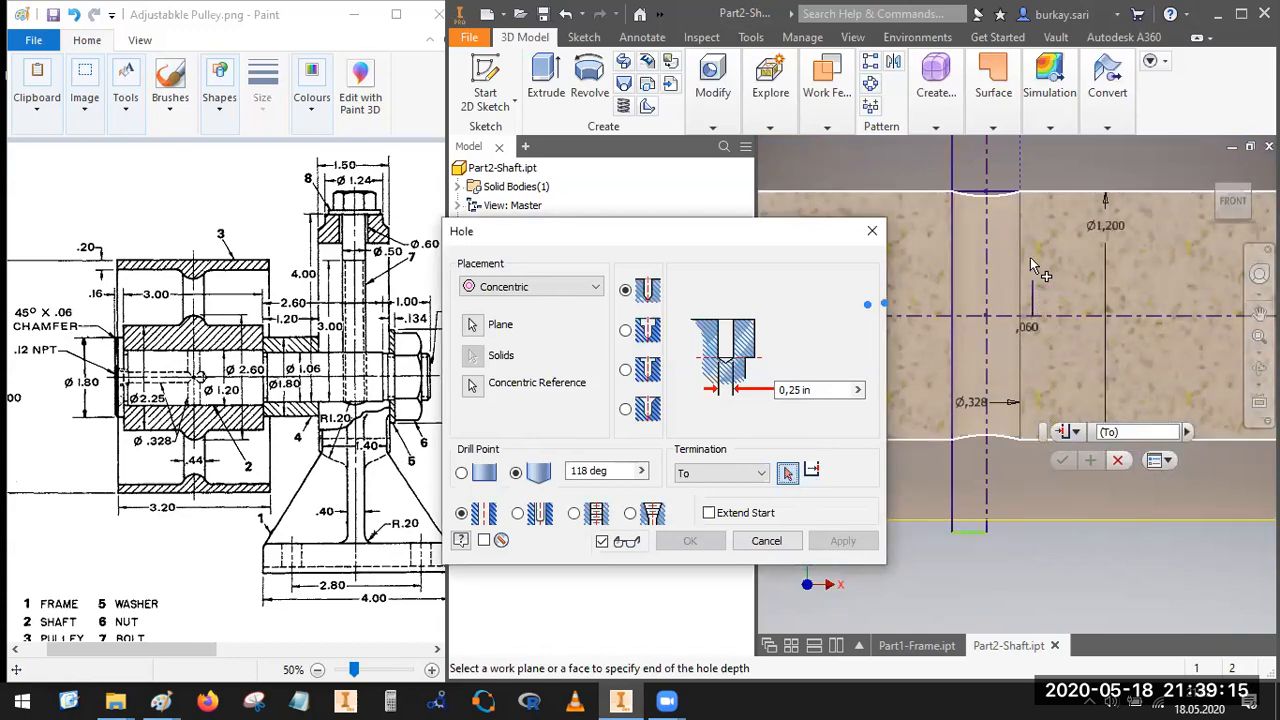
pyautogui.click(767, 541)
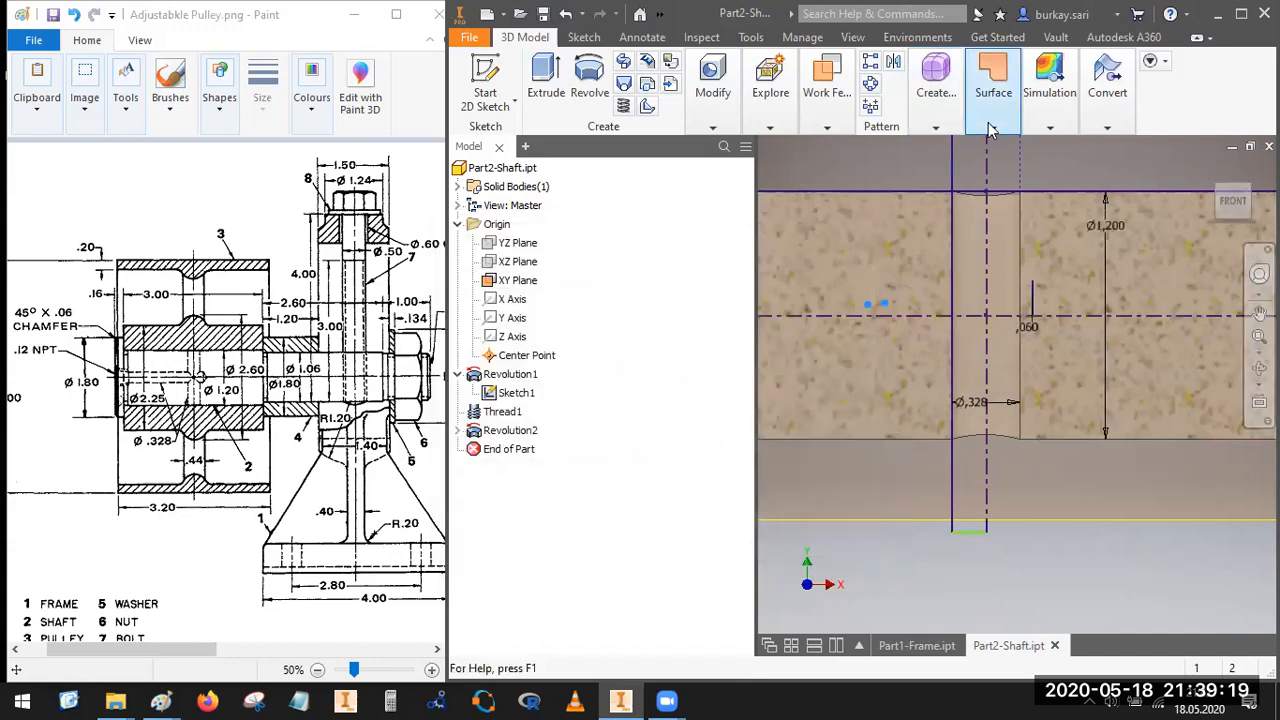
# Step: Create a work point where the short sketch line just past the Ø.328 cross hole meets the shaft's centerline
pyautogui.moveTo(827, 131)
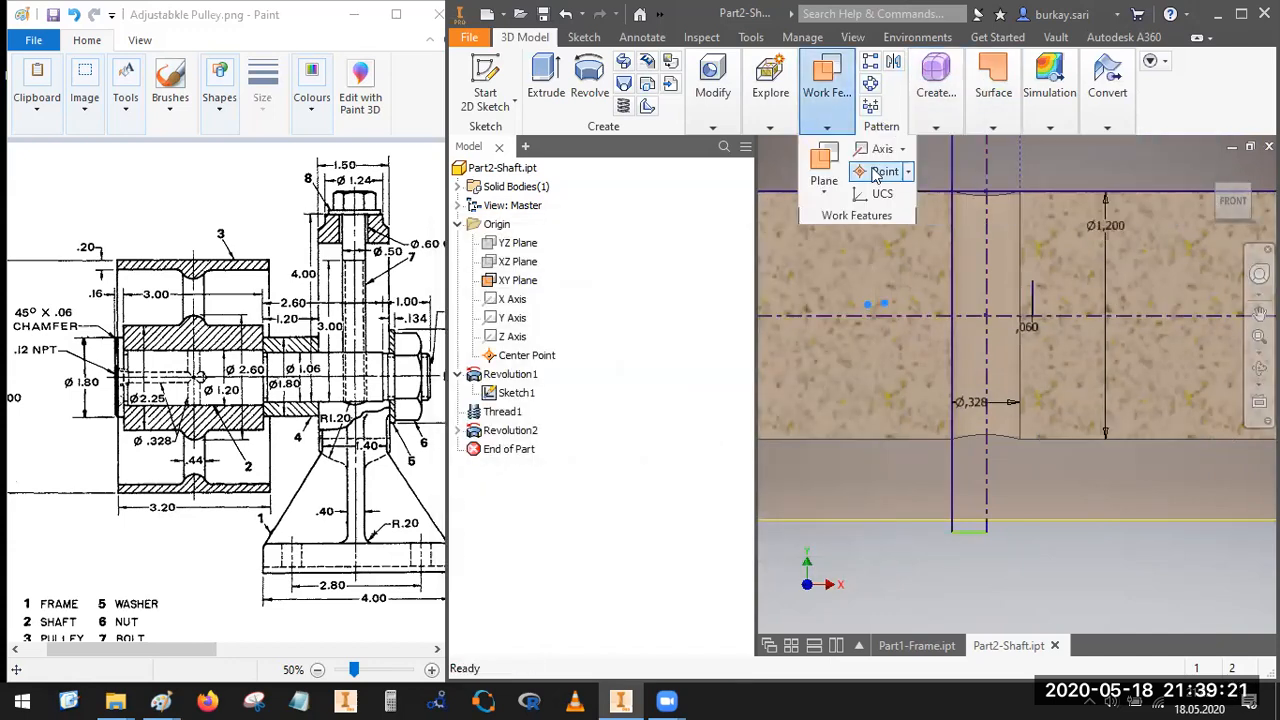
pyautogui.click(877, 177)
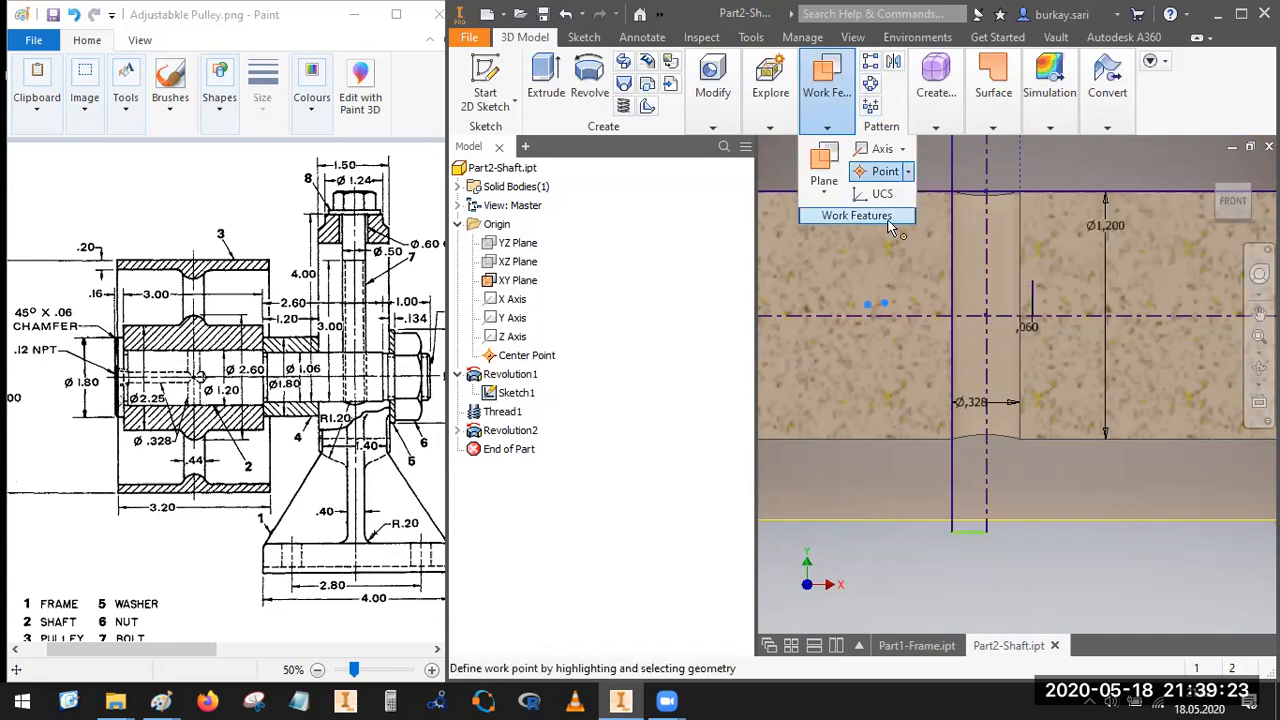
pyautogui.click(1033, 318)
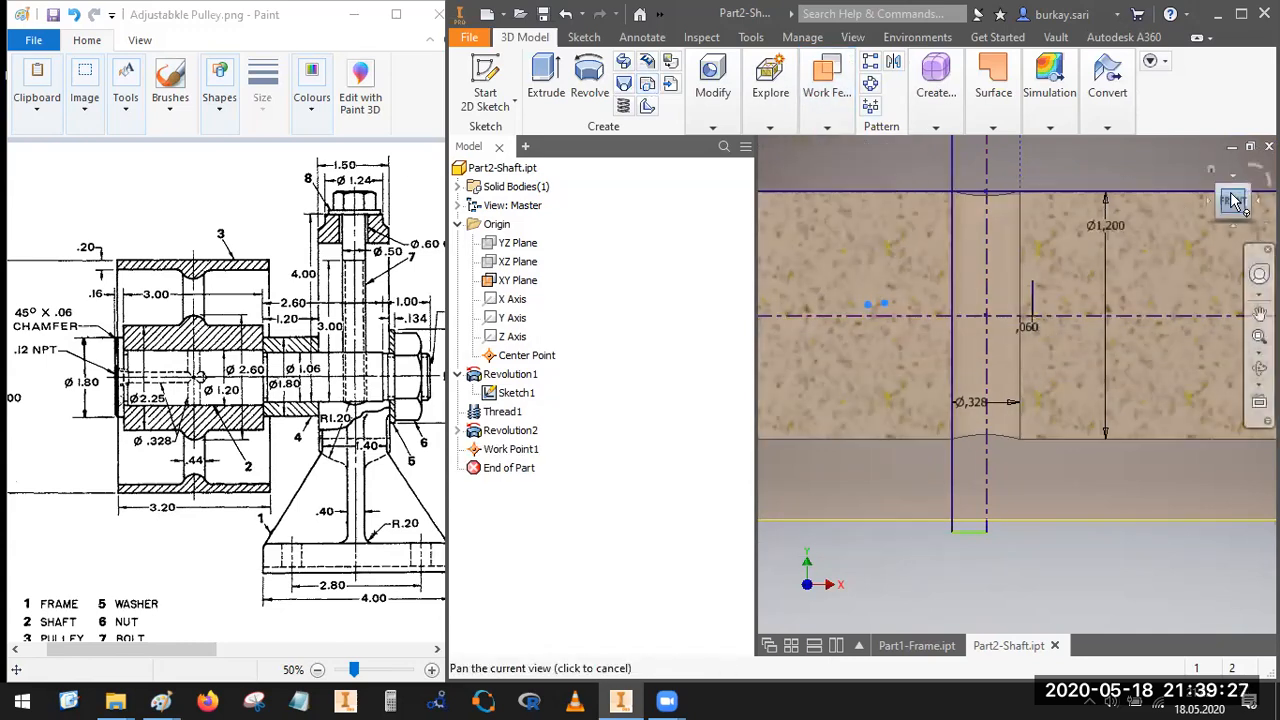
pyautogui.click(1233, 201)
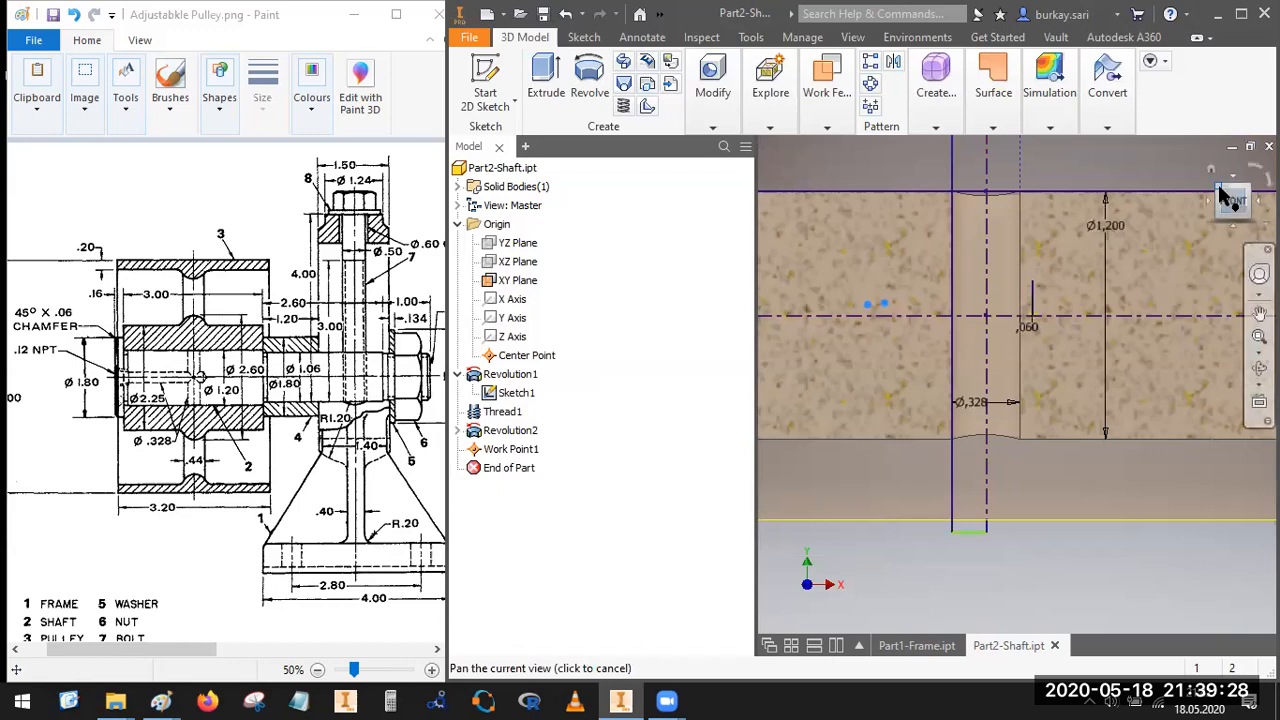
# Step: Try to place another concentric hole on the shaft's flanged end face, using the flange's circular edge as the concentric reference
pyautogui.click(712, 127)
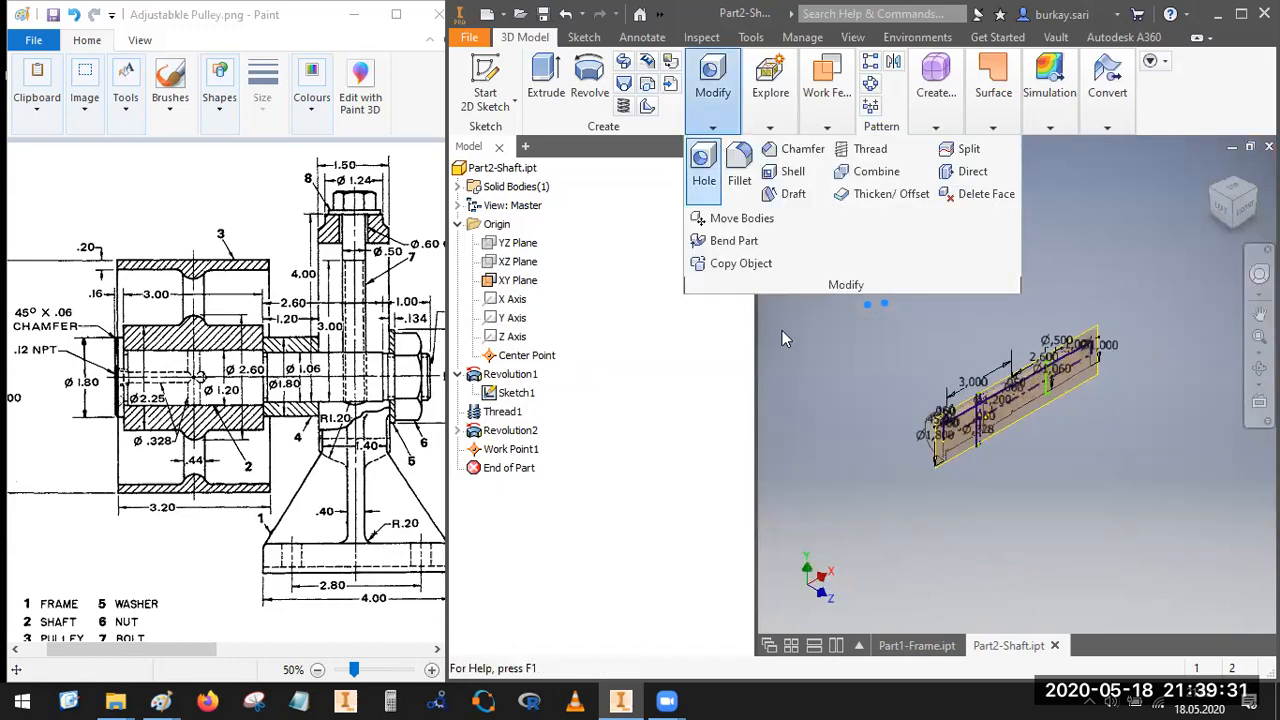
pyautogui.scroll(-5, 946, 456)
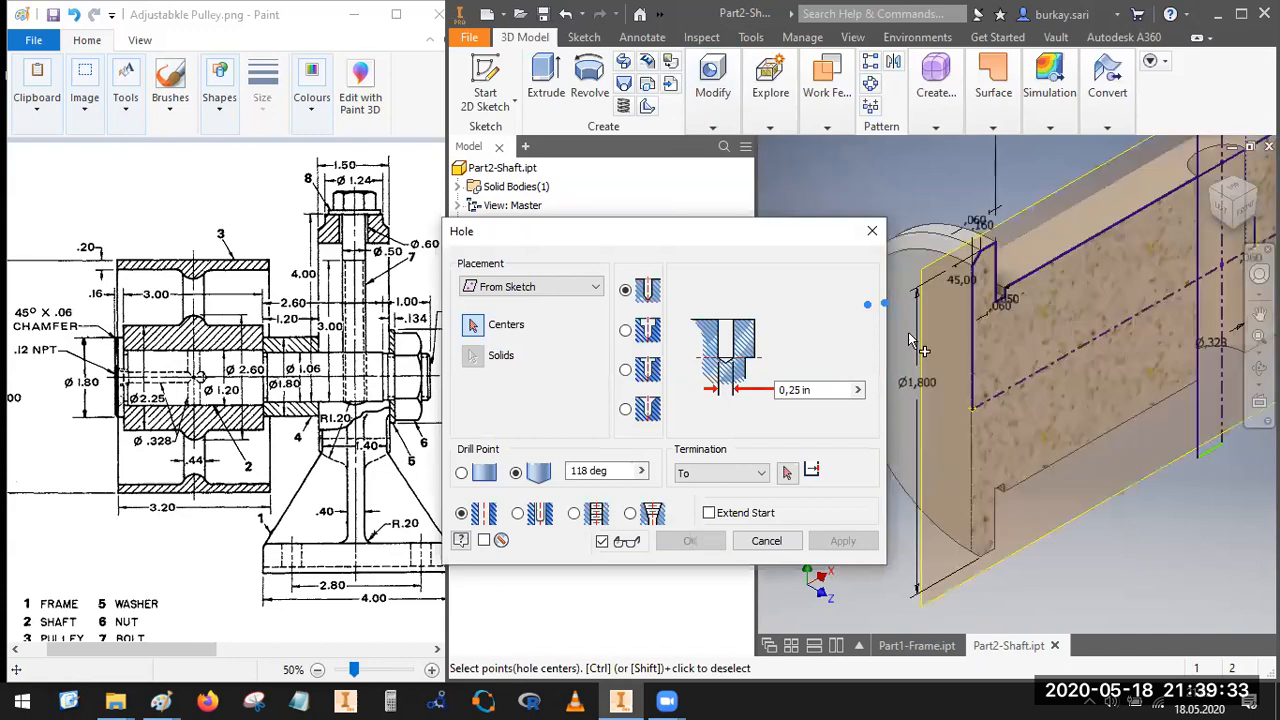
pyautogui.click(540, 288)
pyautogui.click(530, 336)
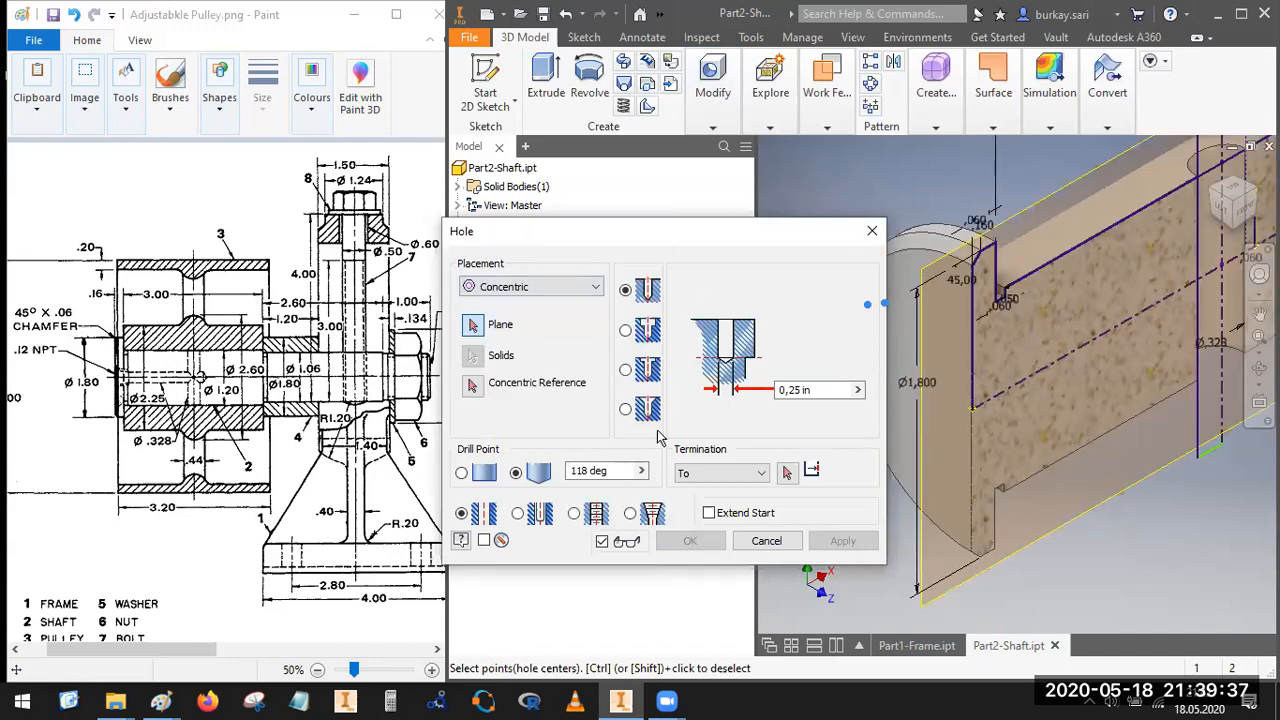
pyautogui.click(918, 258)
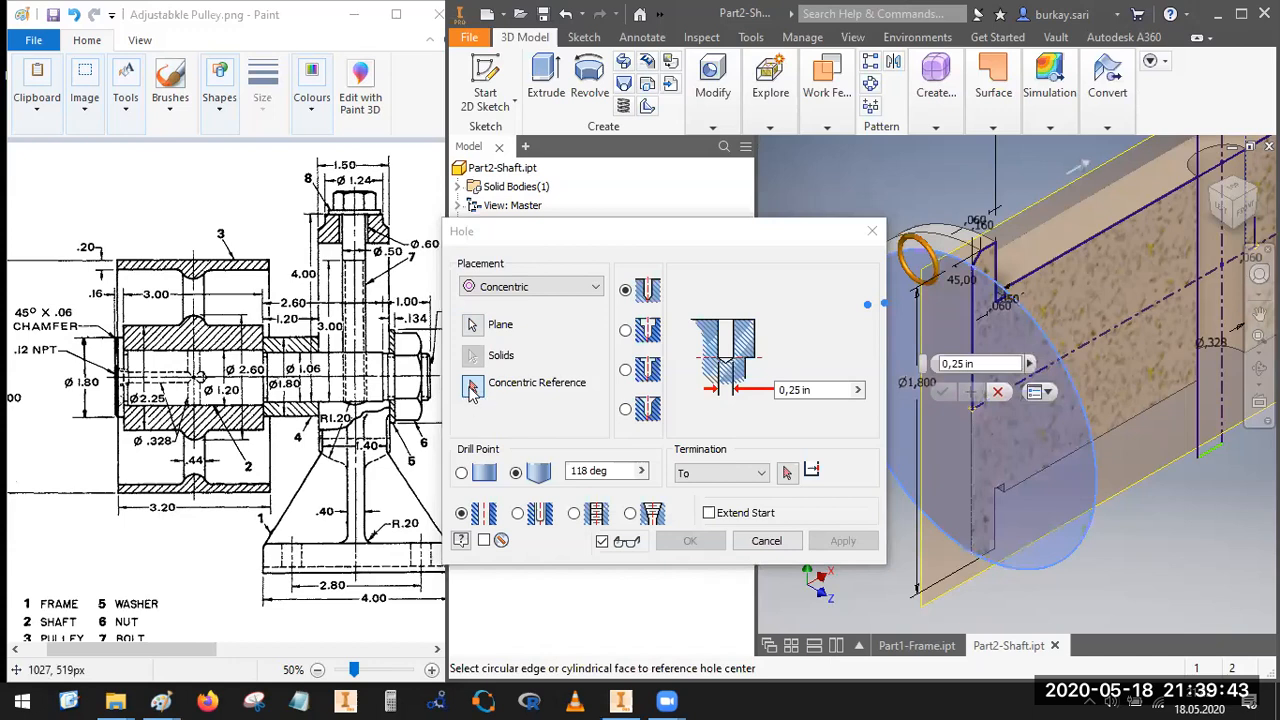
pyautogui.click(953, 237)
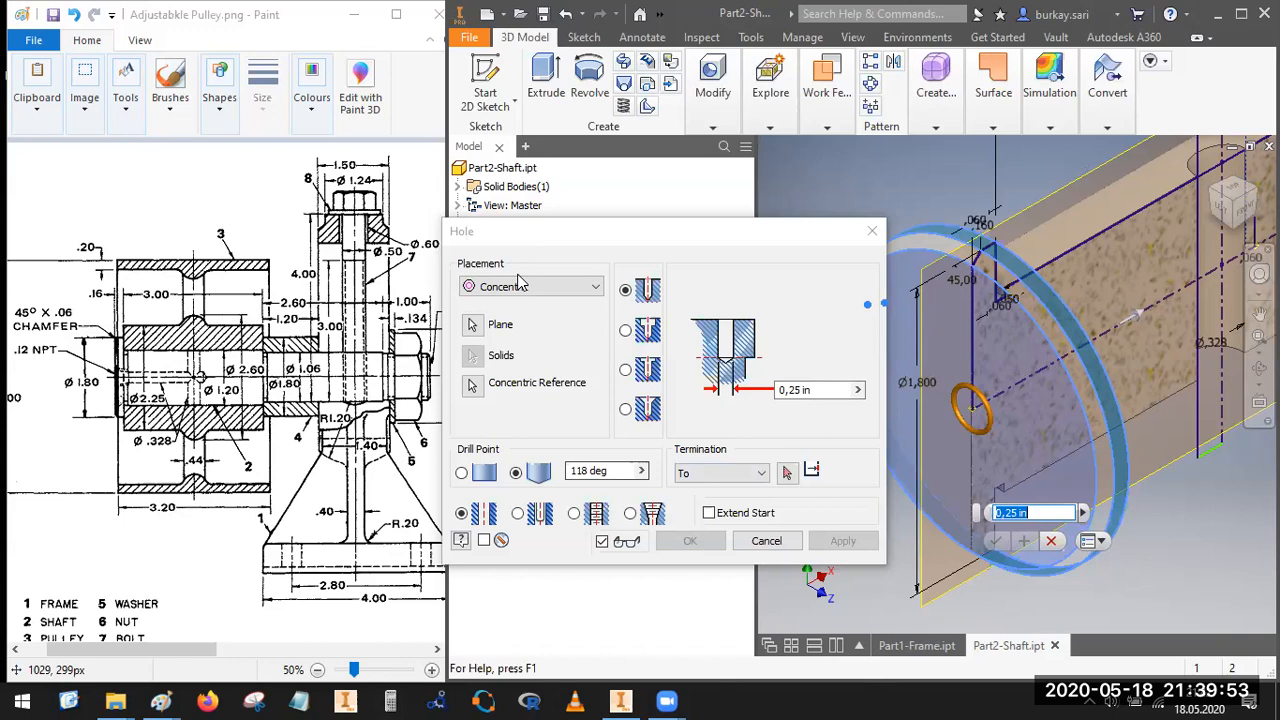
# Step: Try a diameter of 0.328 in for the axial hole, as called out on the reference drawing
pyautogui.moveTo(173, 434)
pyautogui.mouseDown()
pyautogui.moveTo(129, 442)
pyautogui.moveTo(158, 468)
pyautogui.moveTo(182, 442)
pyautogui.moveTo(165, 428)
pyautogui.mouseUp()
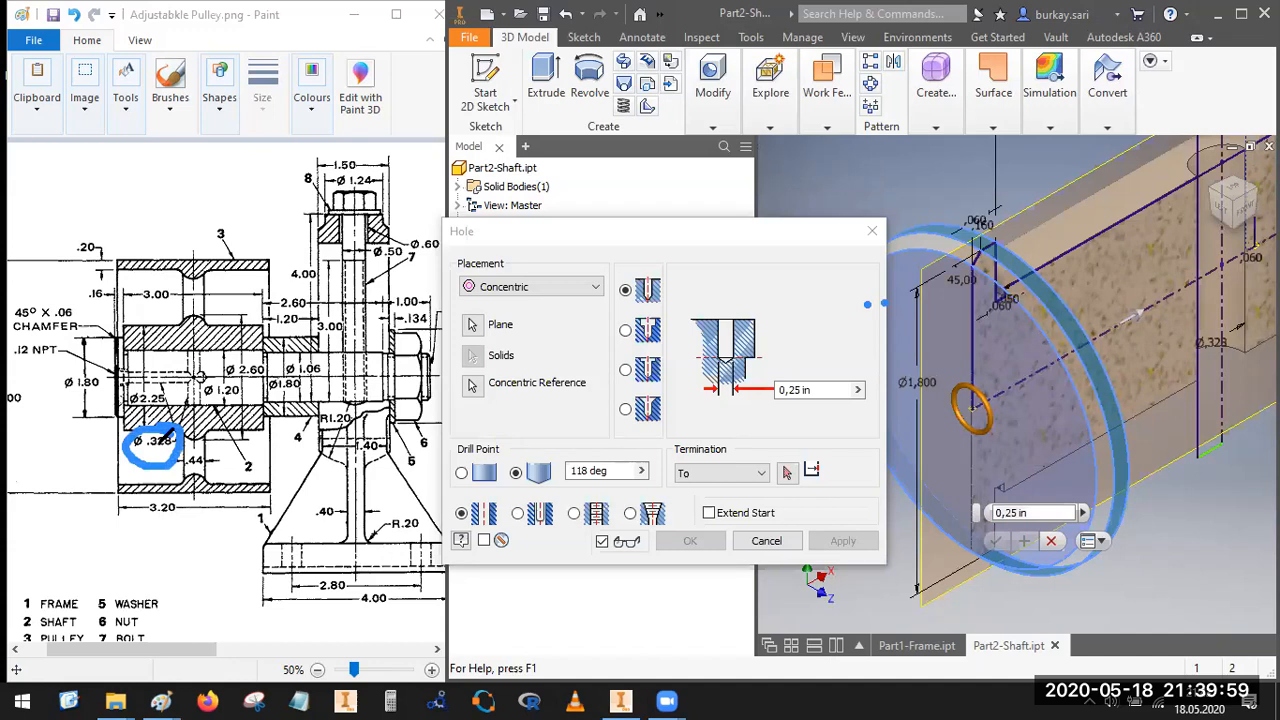
pyautogui.moveTo(172, 369)
pyautogui.mouseDown()
pyautogui.moveTo(160, 380)
pyautogui.moveTo(204, 400)
pyautogui.moveTo(188, 380)
pyautogui.mouseUp()
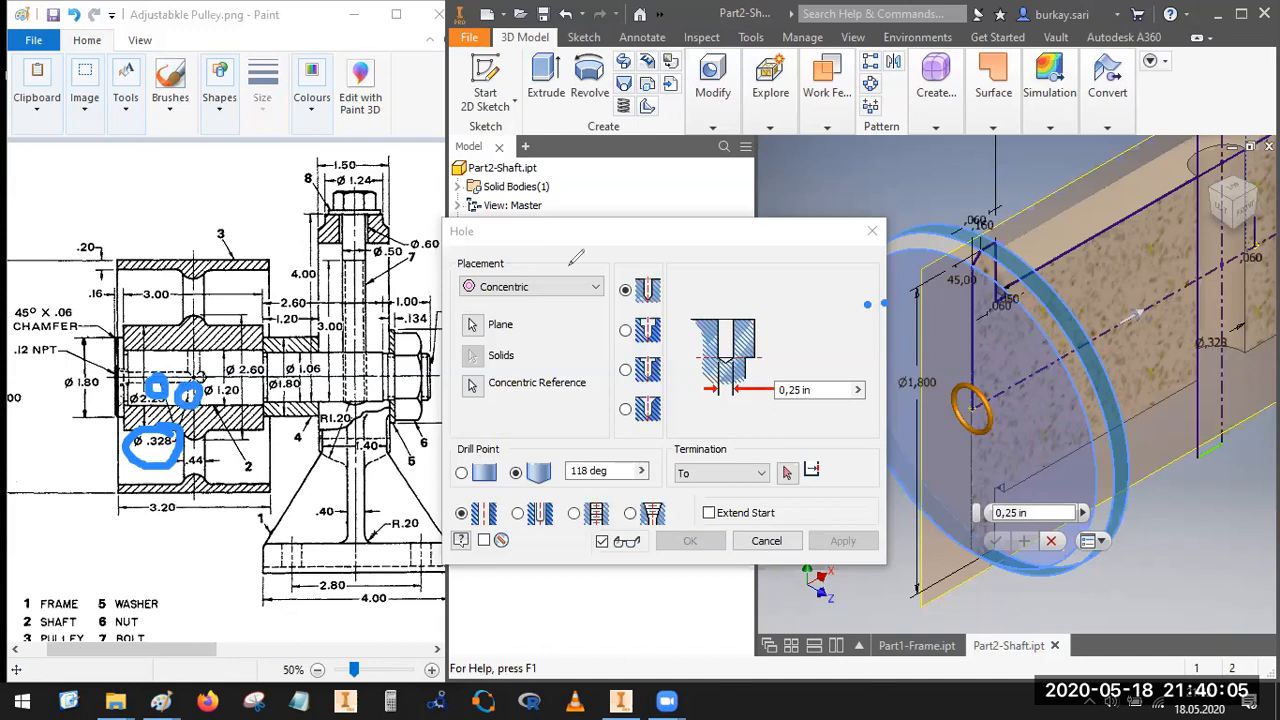
pyautogui.click(324, 416)
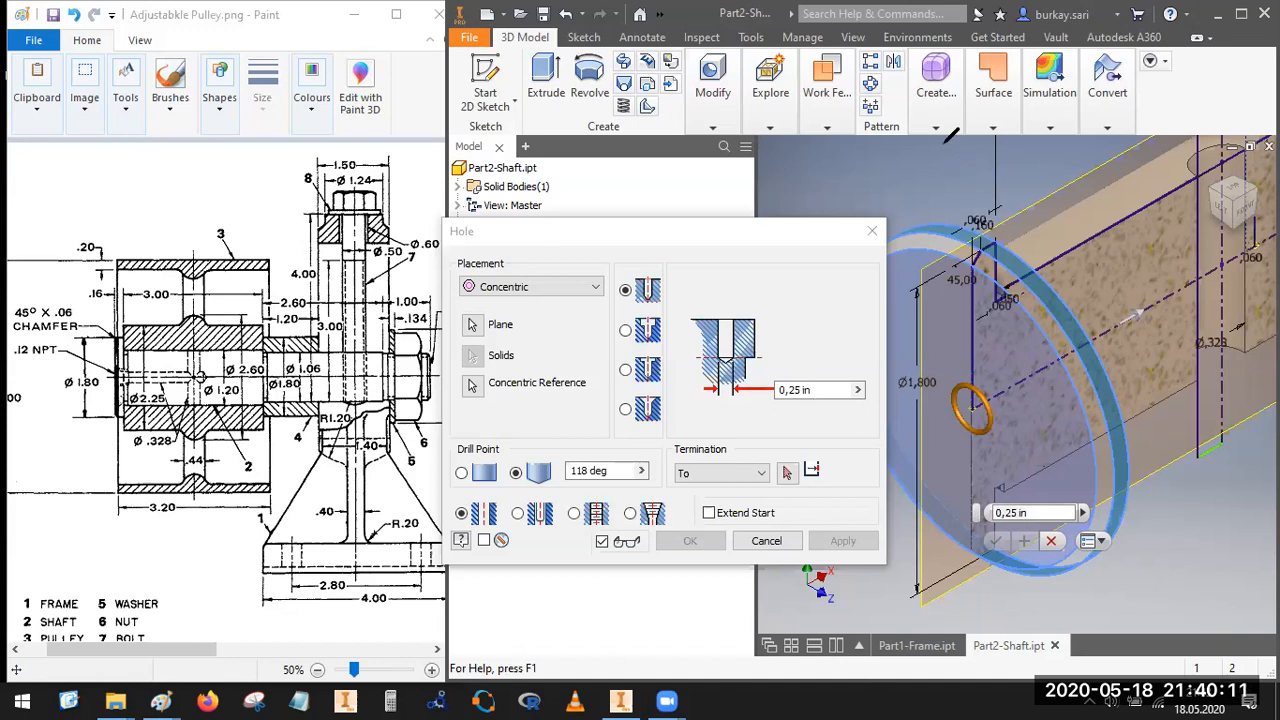
pyautogui.click(829, 390)
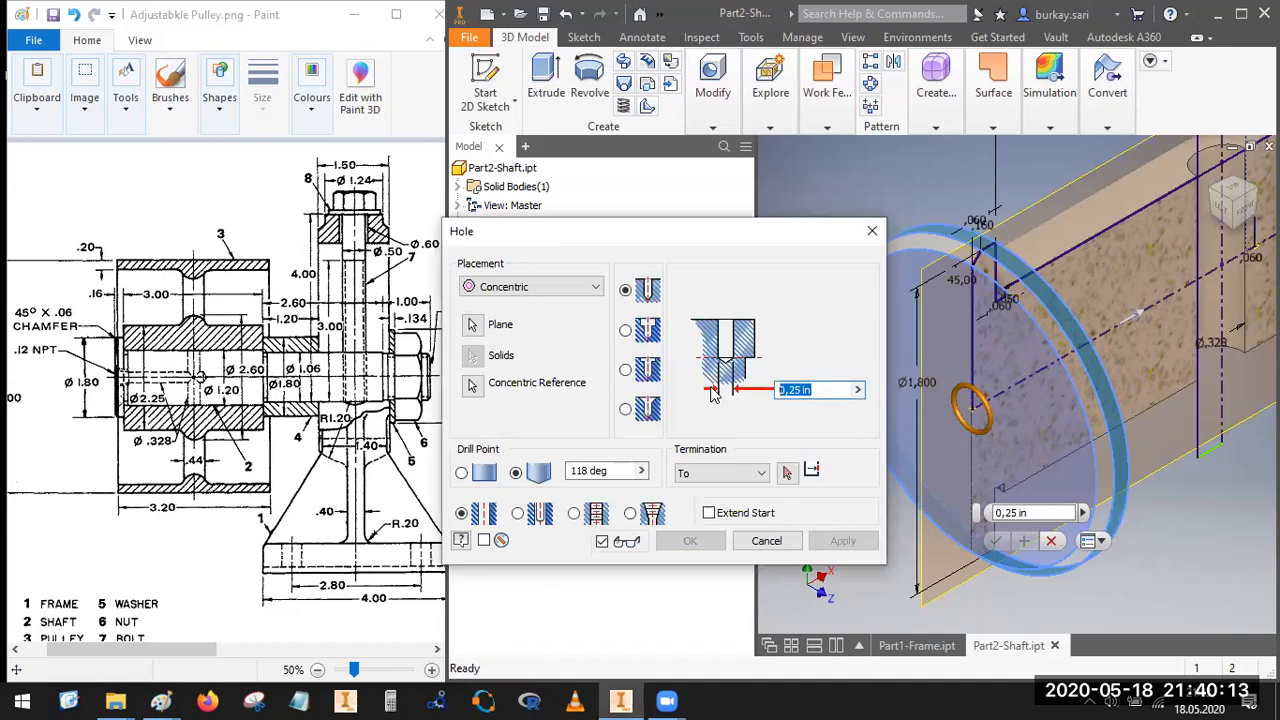
pyautogui.write('0.328')
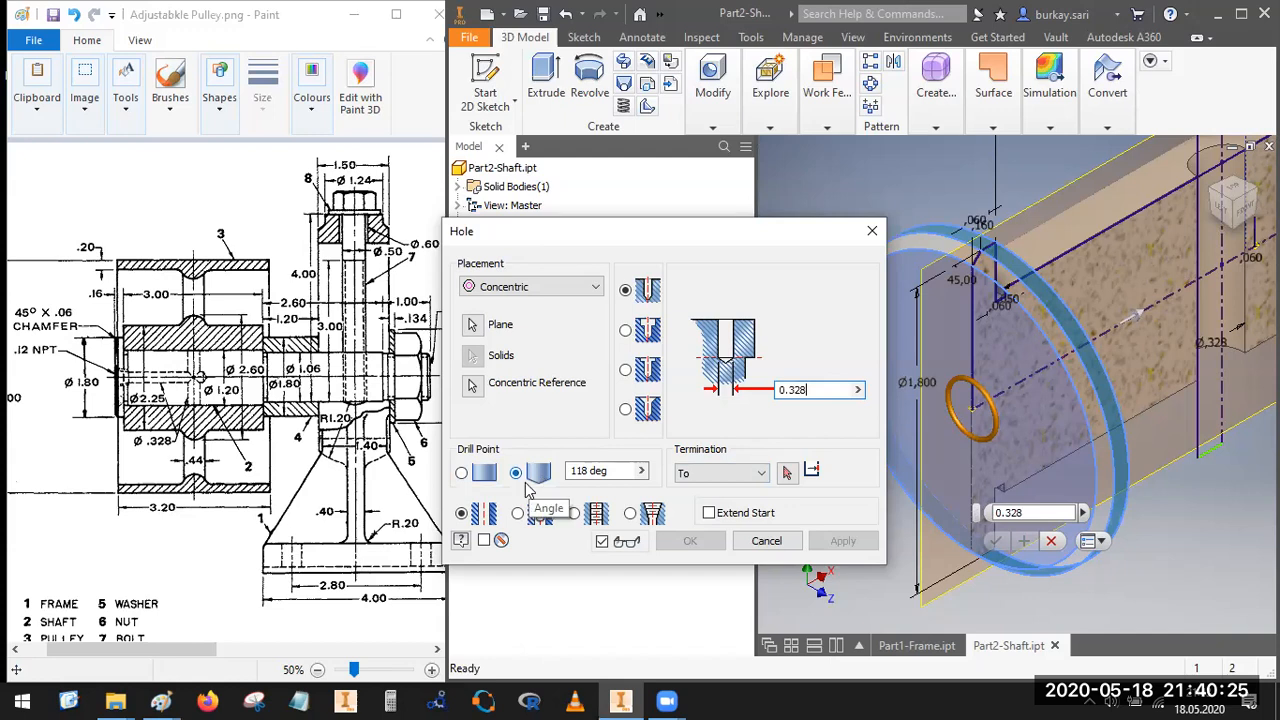
# Step: Try a taper tapped axial hole with NPT thread type and size 3/8, and revert it to a simple hole
pyautogui.click(630, 514)
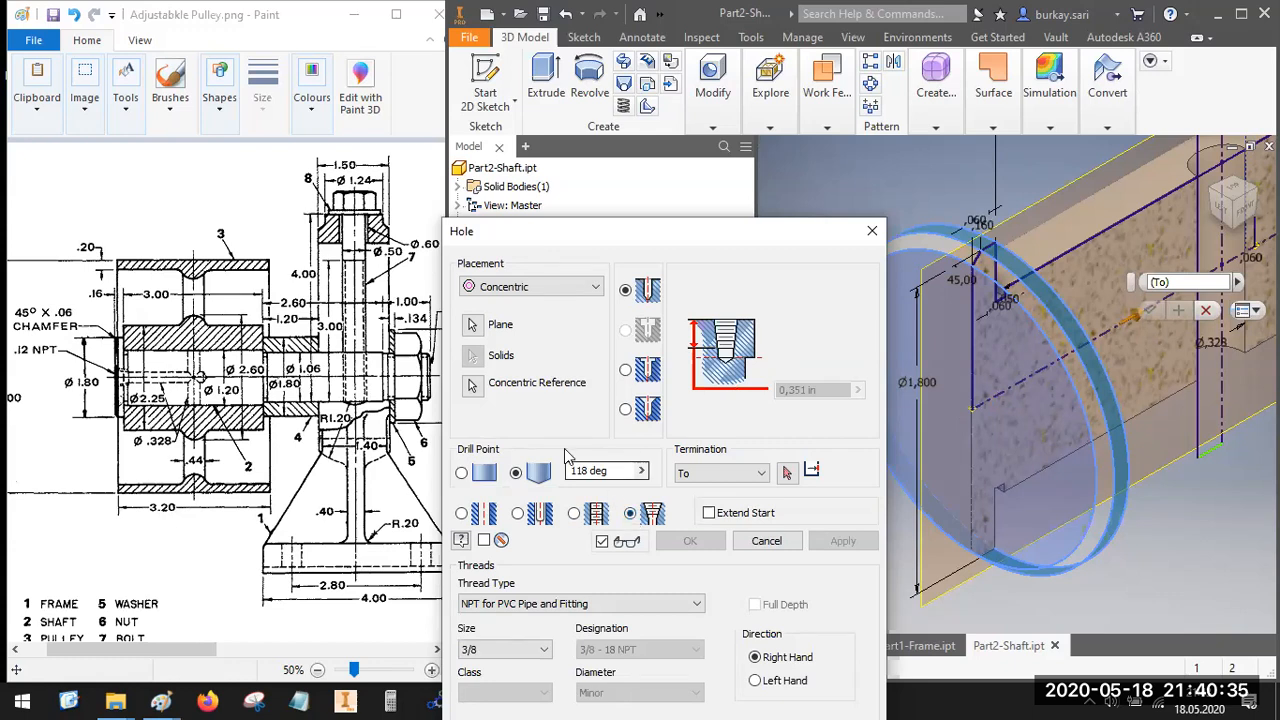
pyautogui.click(497, 605)
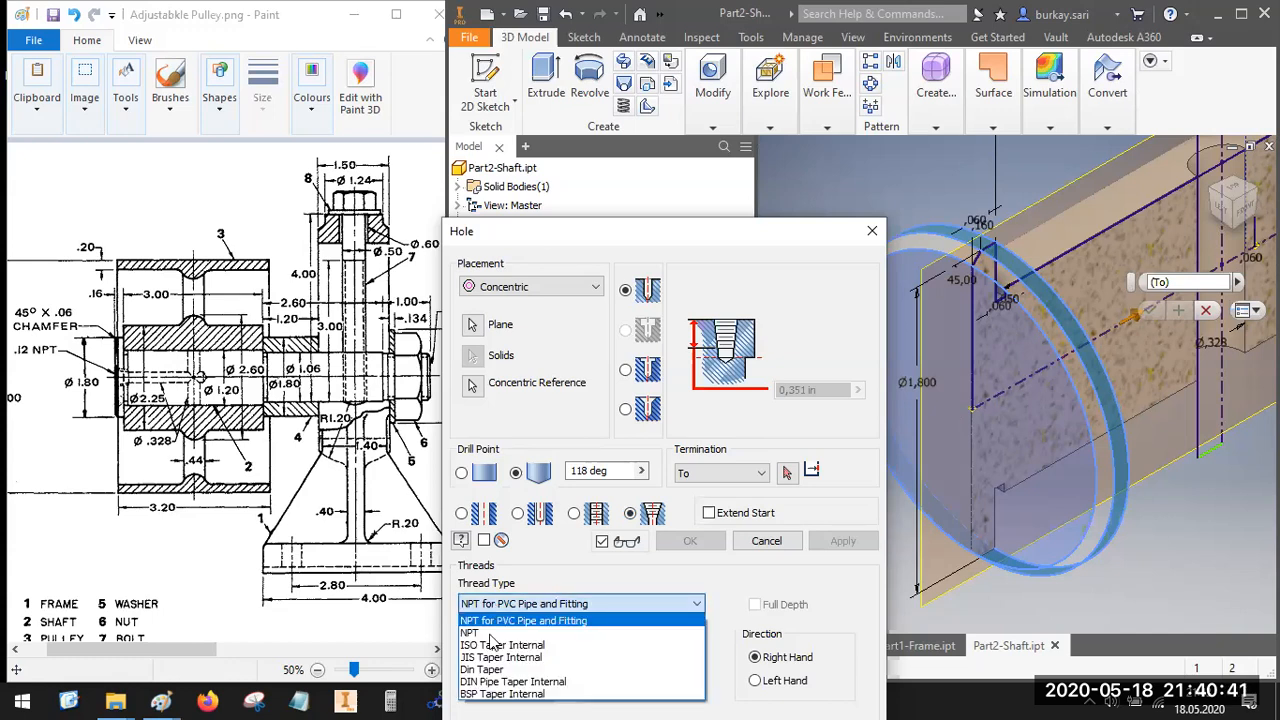
pyautogui.click(490, 633)
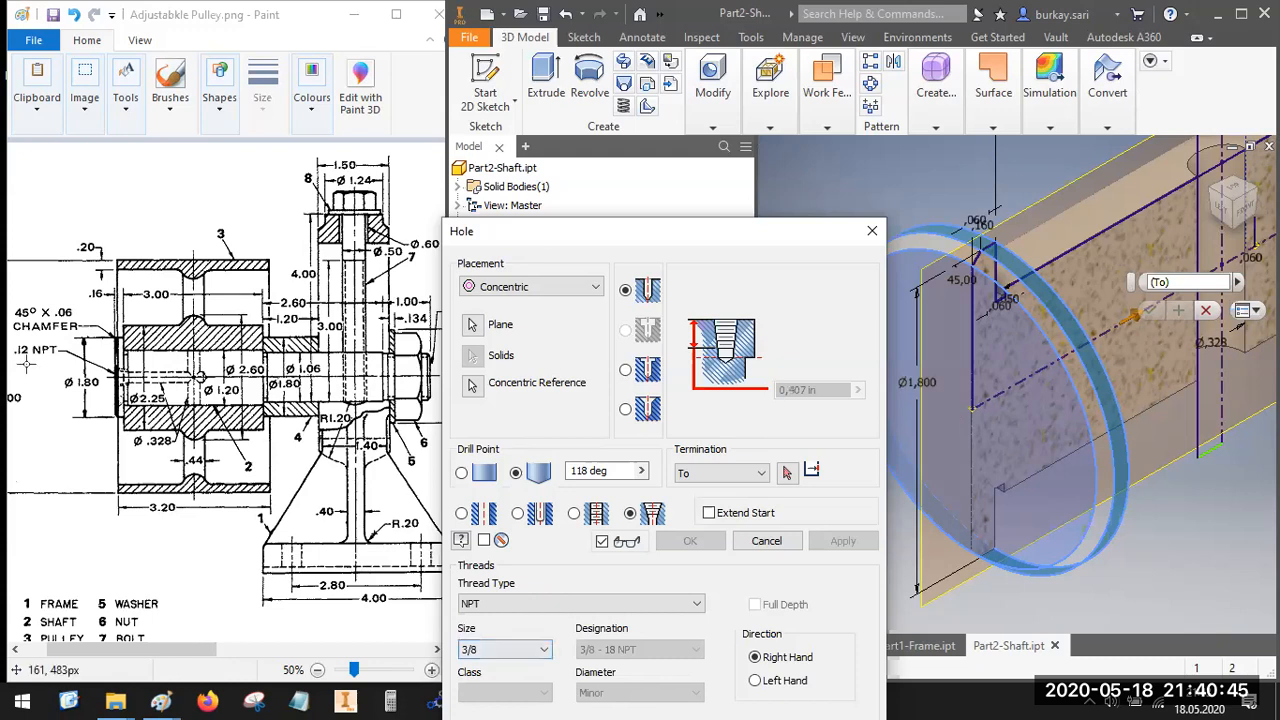
pyautogui.click(515, 651)
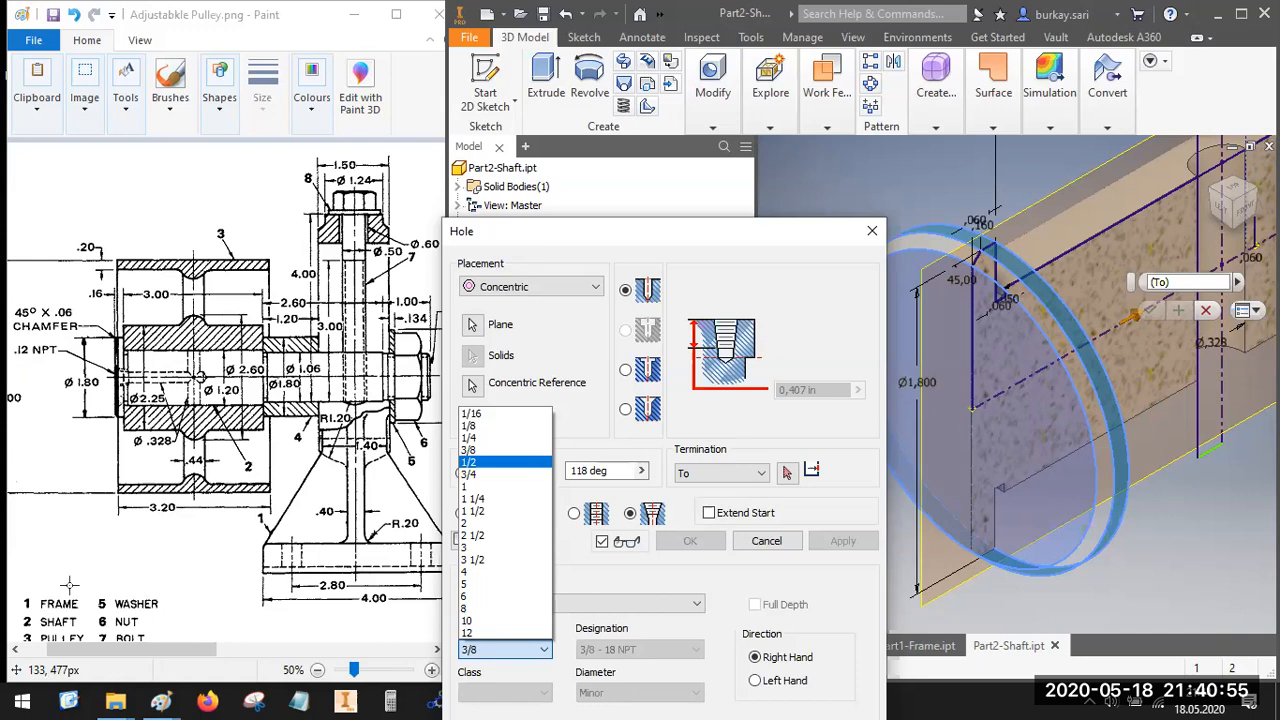
pyautogui.click(488, 452)
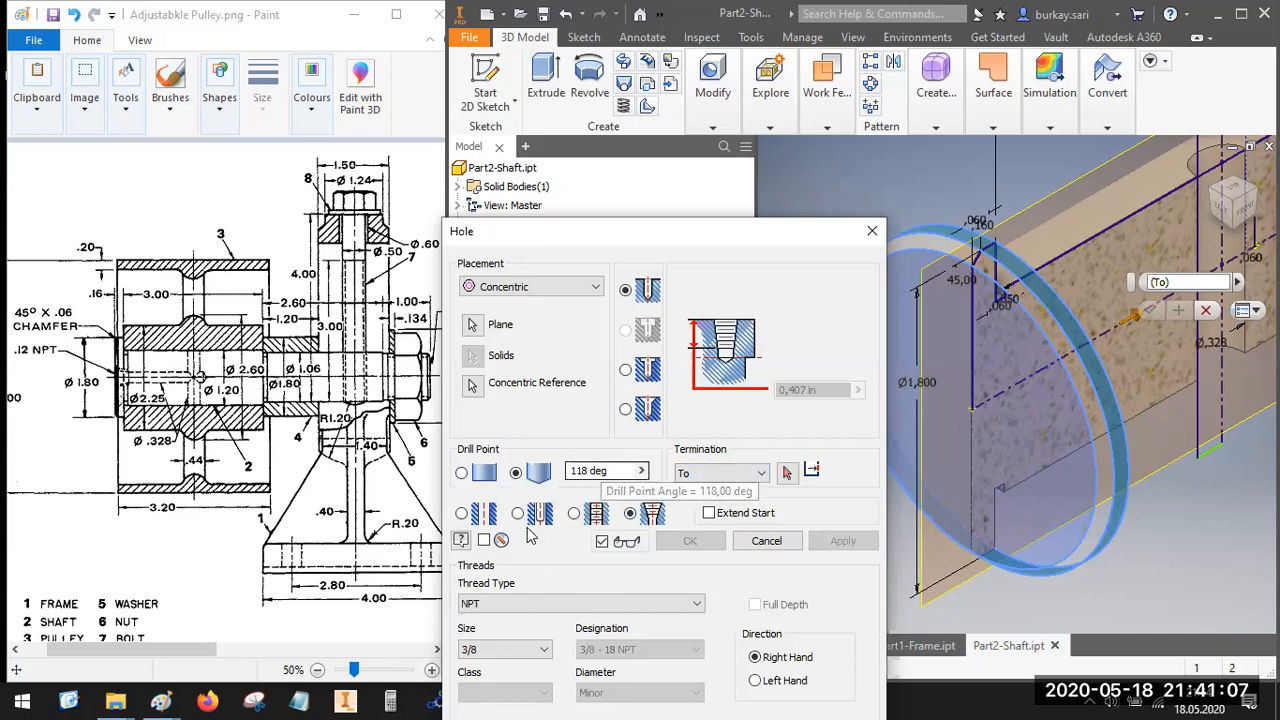
pyautogui.click(461, 513)
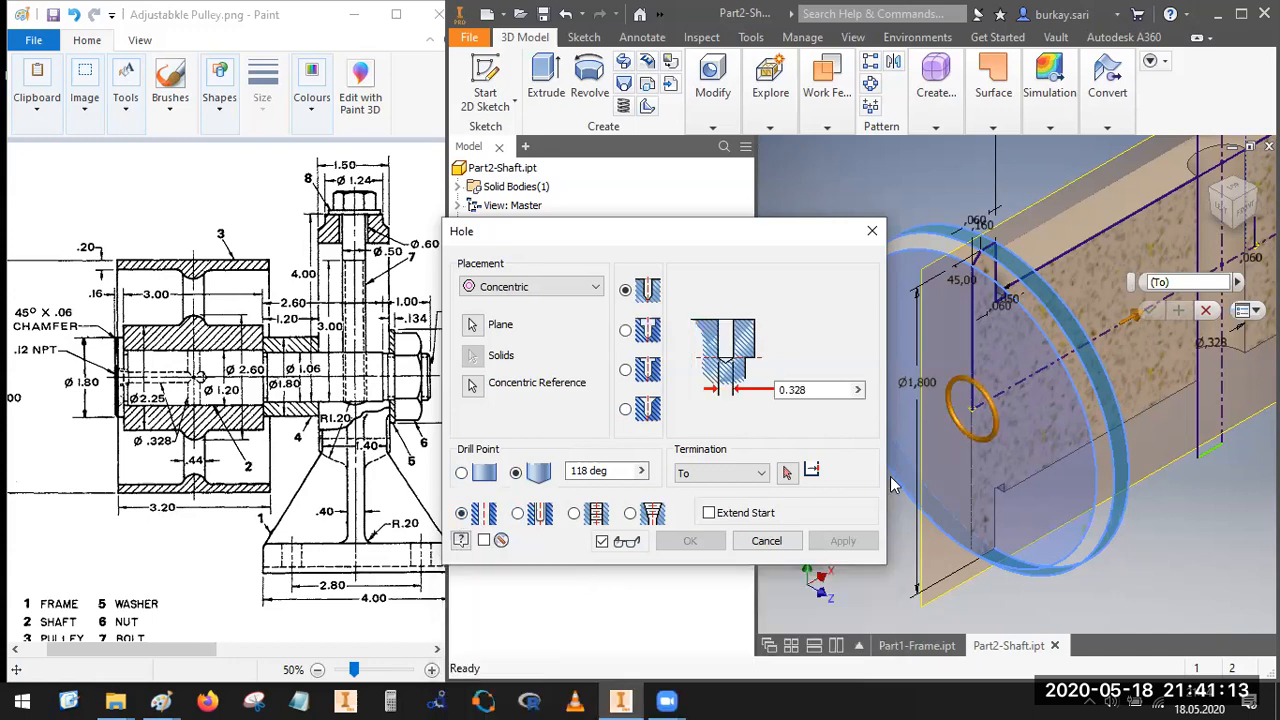
# Step: Try a To termination for the axial hole at the work point just past the Ø.328 cross hole, and cancel the hole
pyautogui.scroll(-5, 1037, 191)
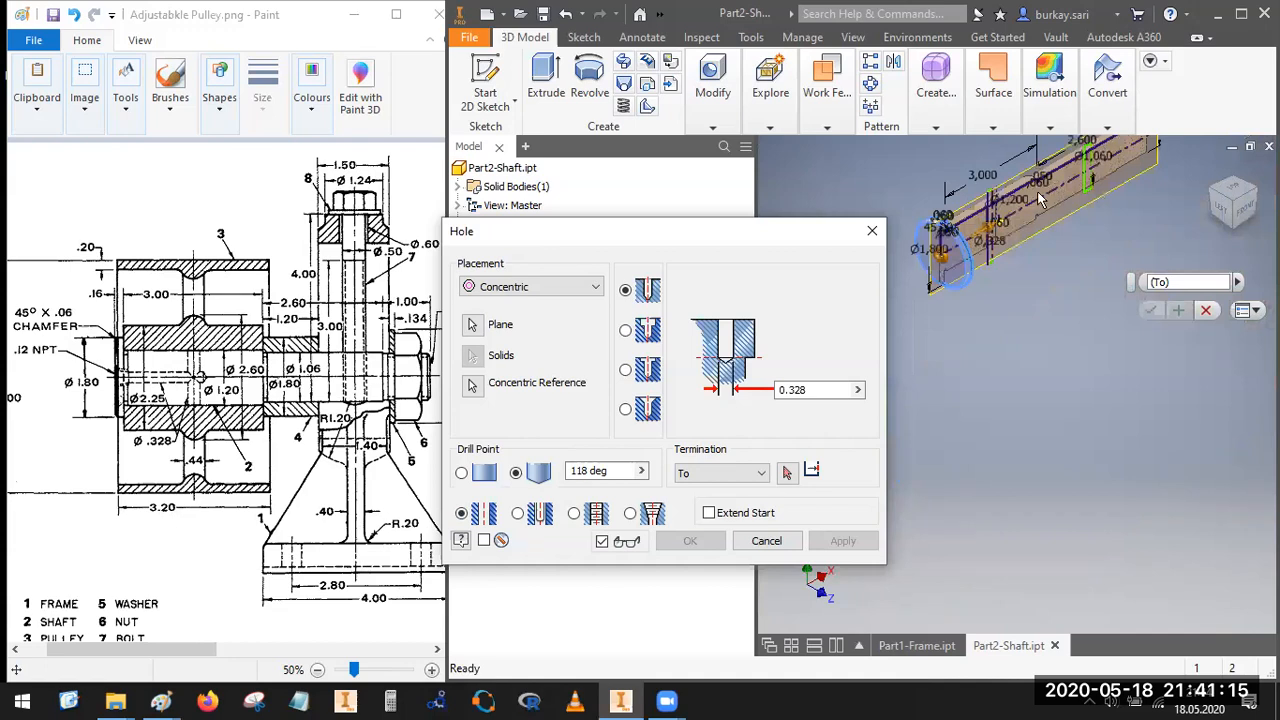
pyautogui.scroll(5, 1037, 191)
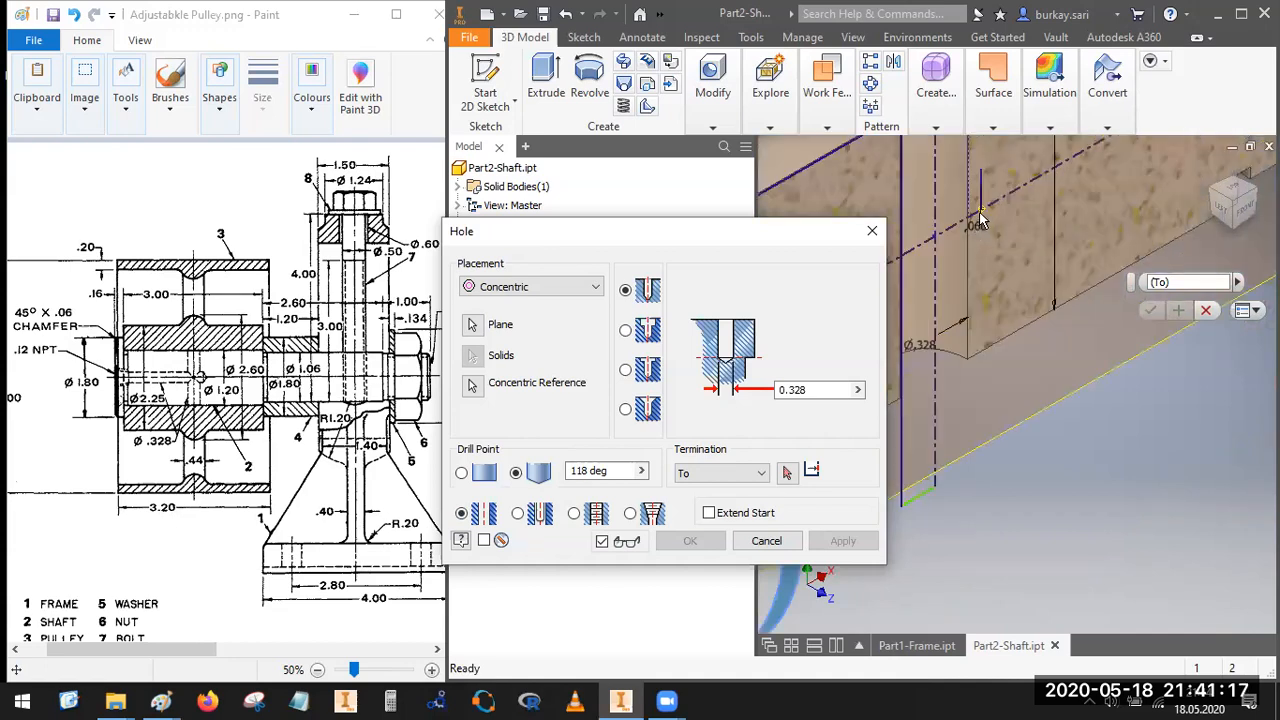
pyautogui.click(786, 472)
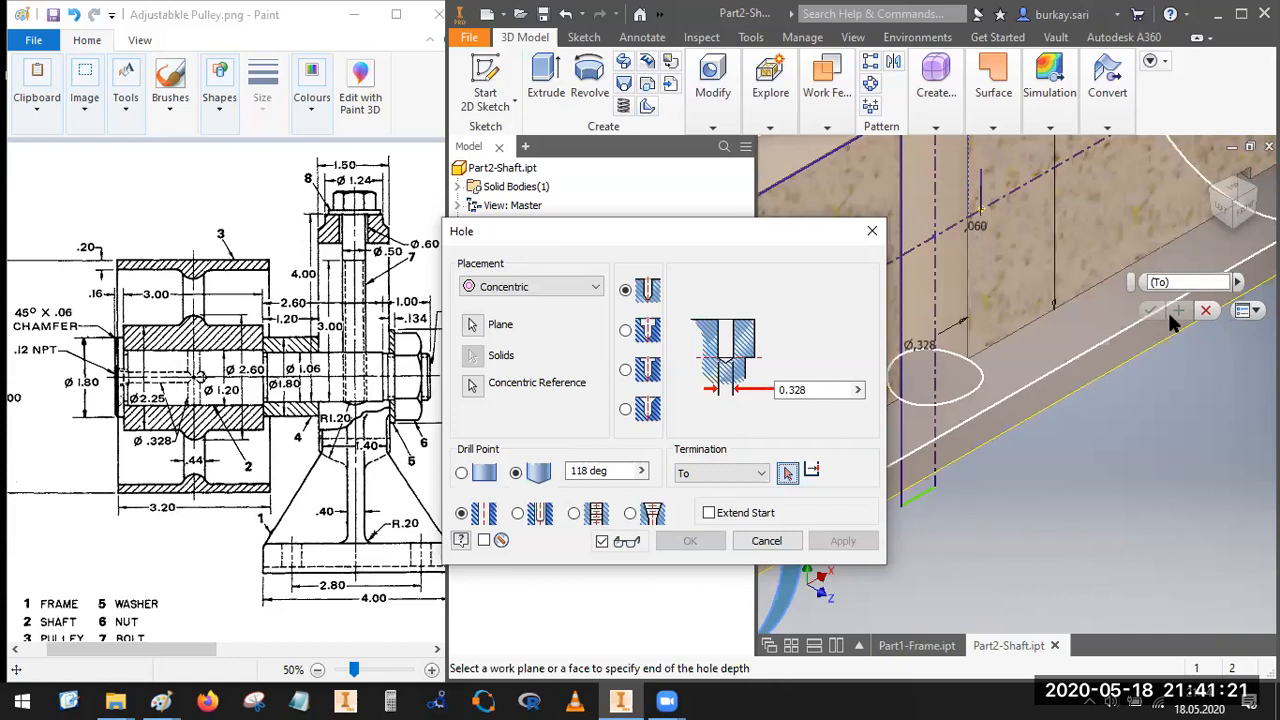
pyautogui.click(1222, 284)
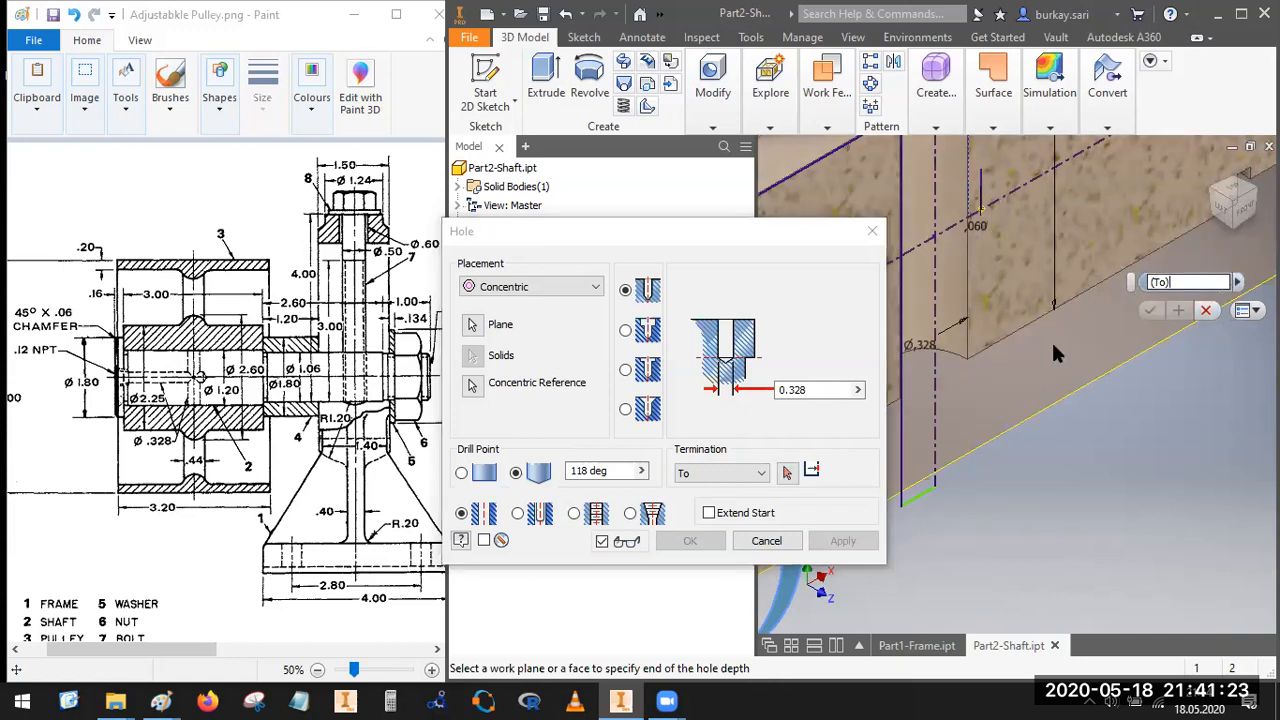
pyautogui.click(785, 474)
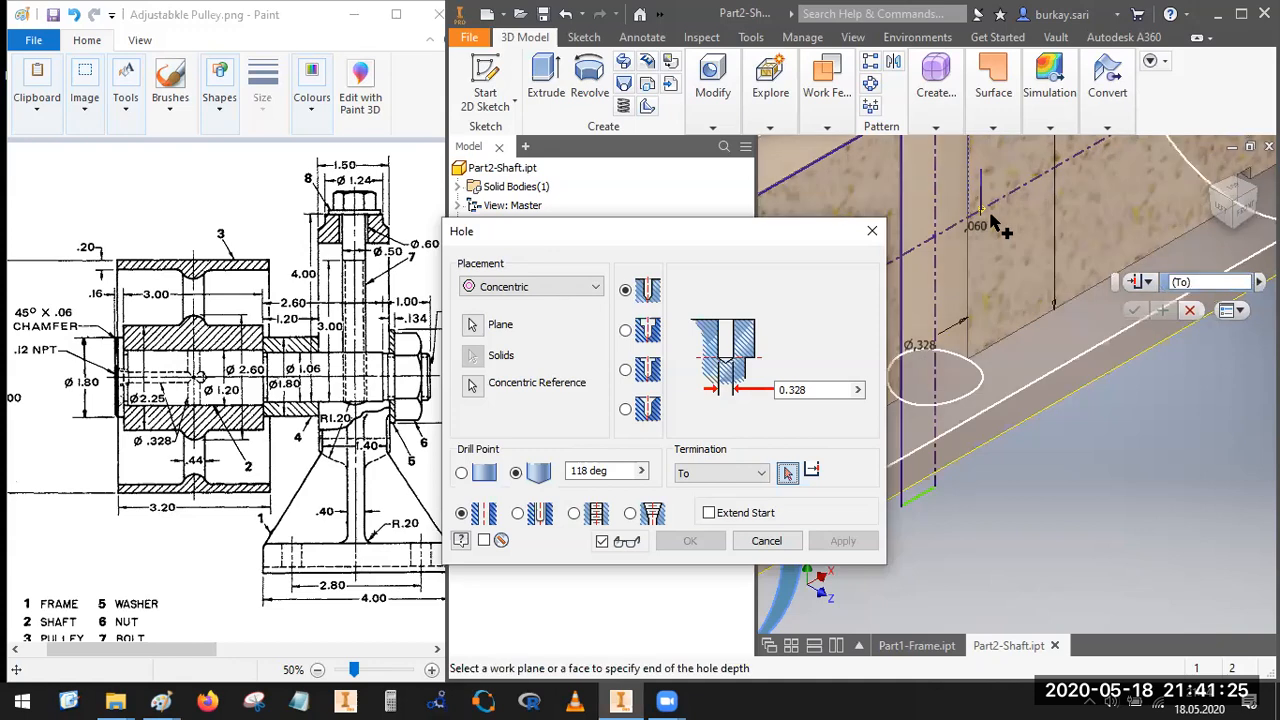
pyautogui.rightClick(984, 216)
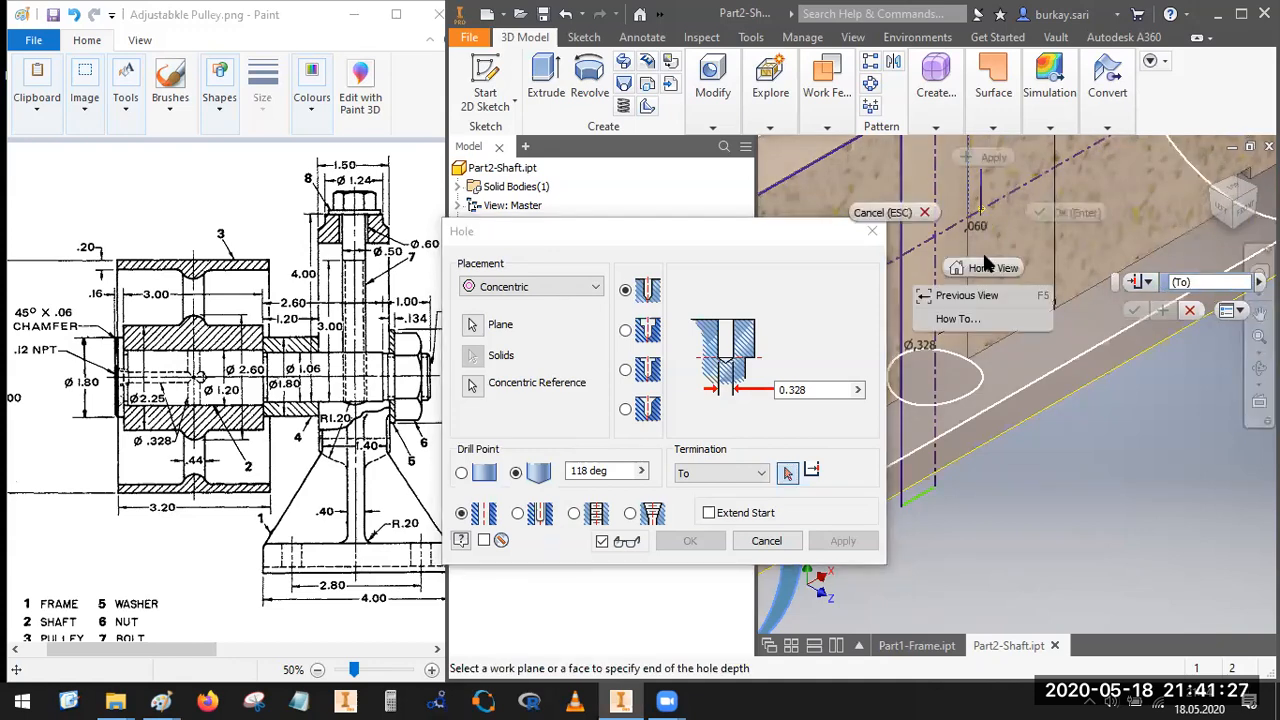
pyautogui.click(1187, 474)
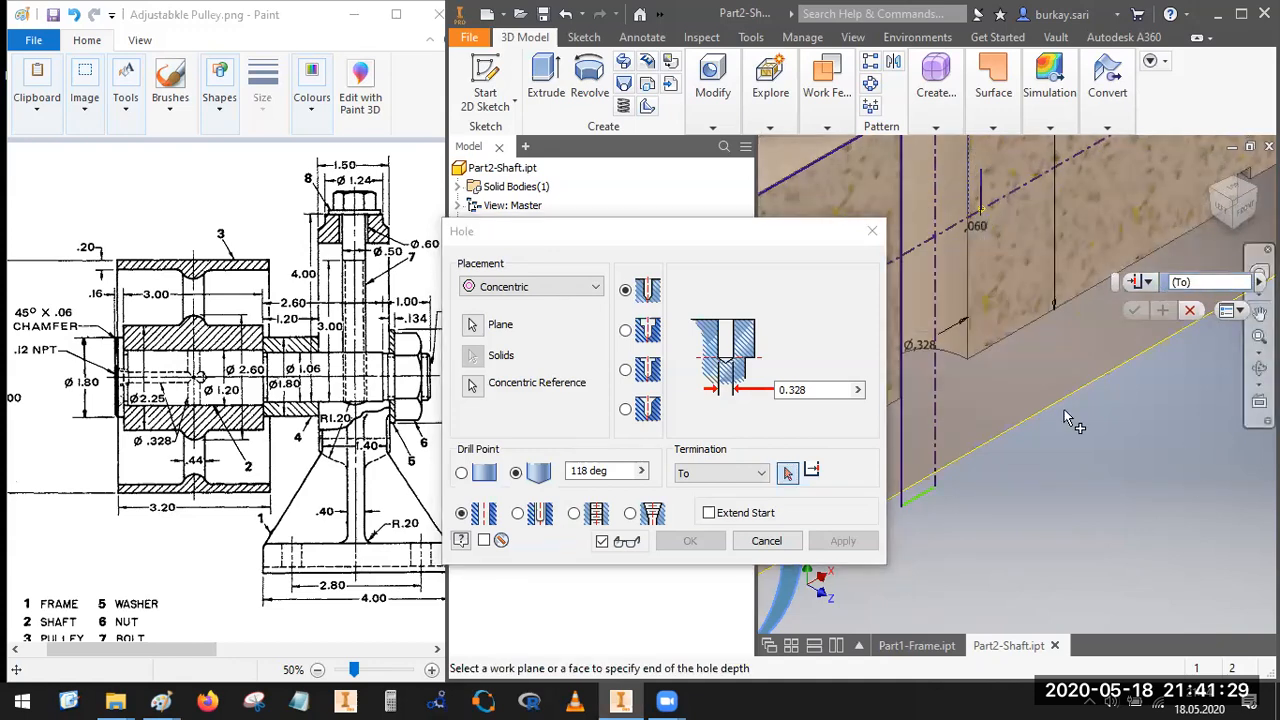
pyautogui.click(1245, 210)
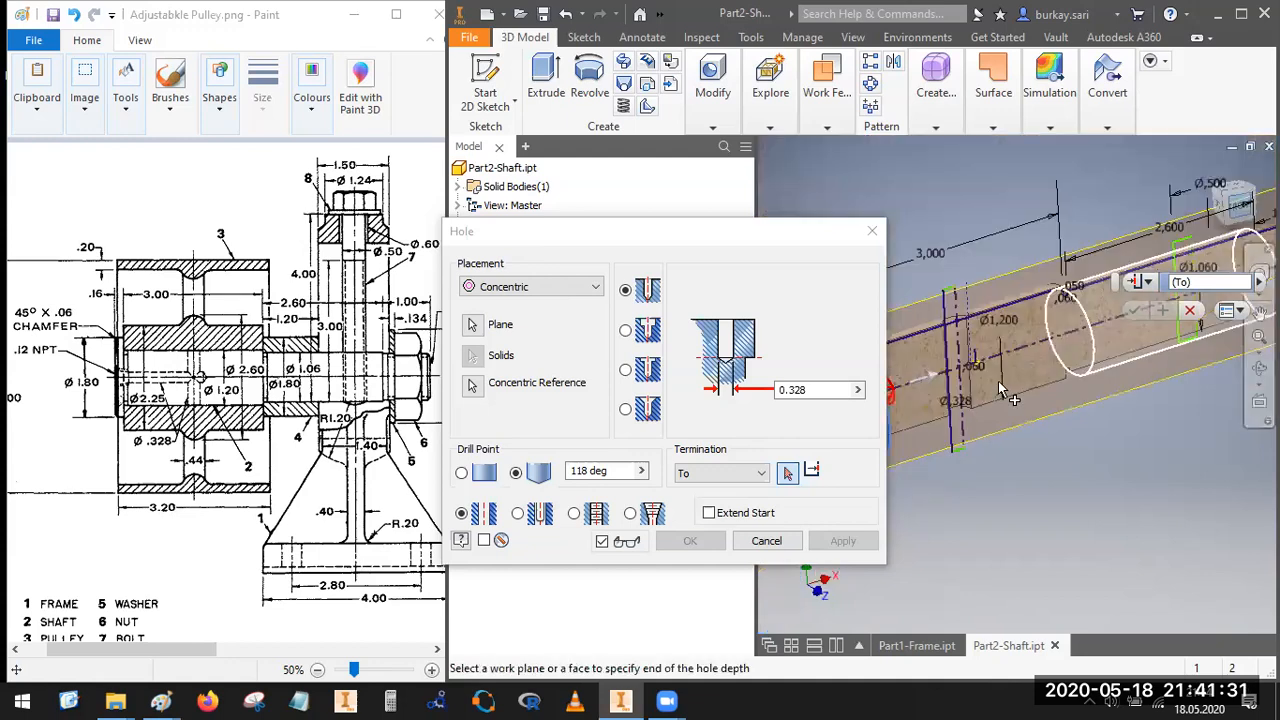
pyautogui.scroll(-5, 948, 410)
pyautogui.scroll(-3, 948, 410)
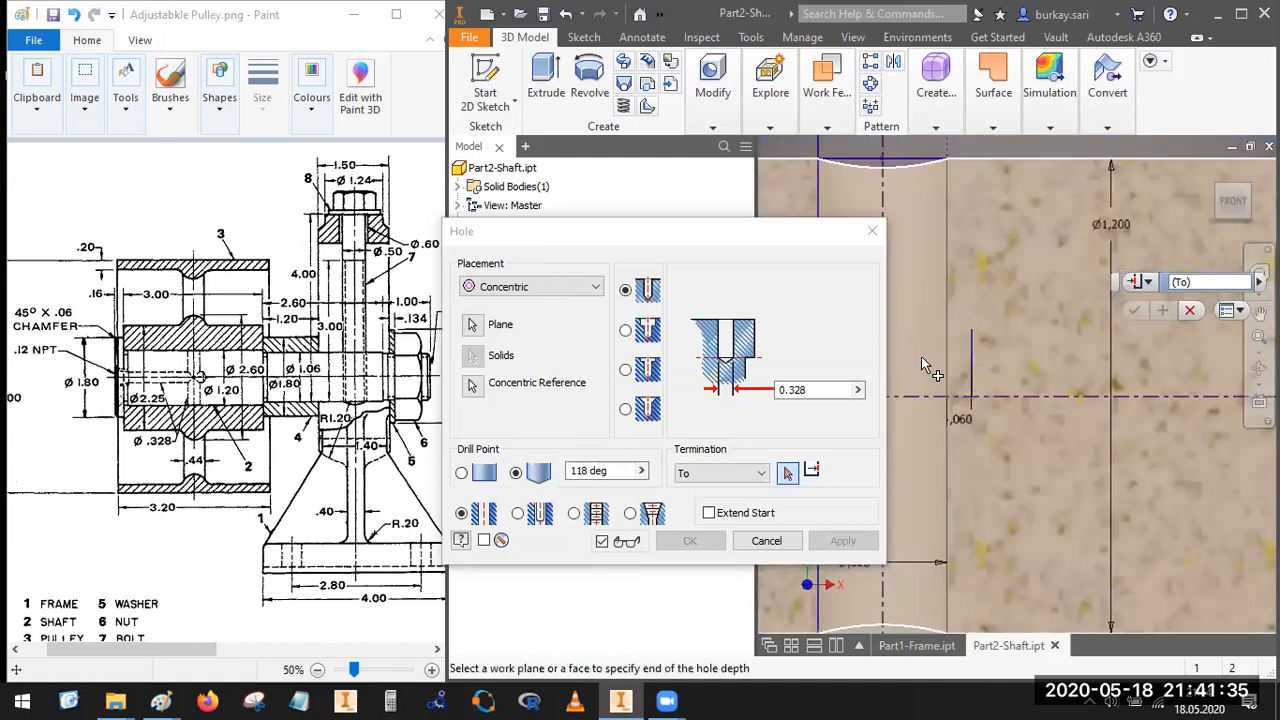
pyautogui.click(805, 475)
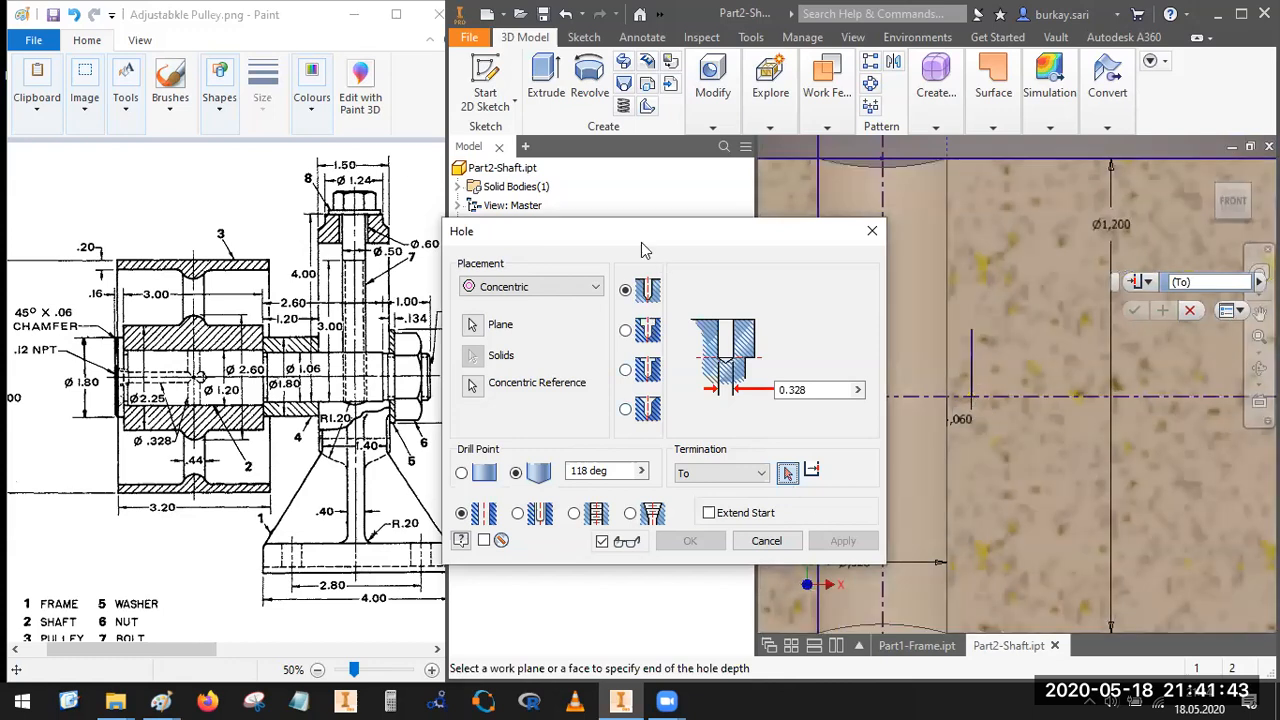
pyautogui.moveTo(645, 250); pyautogui.dragTo(532, 300)
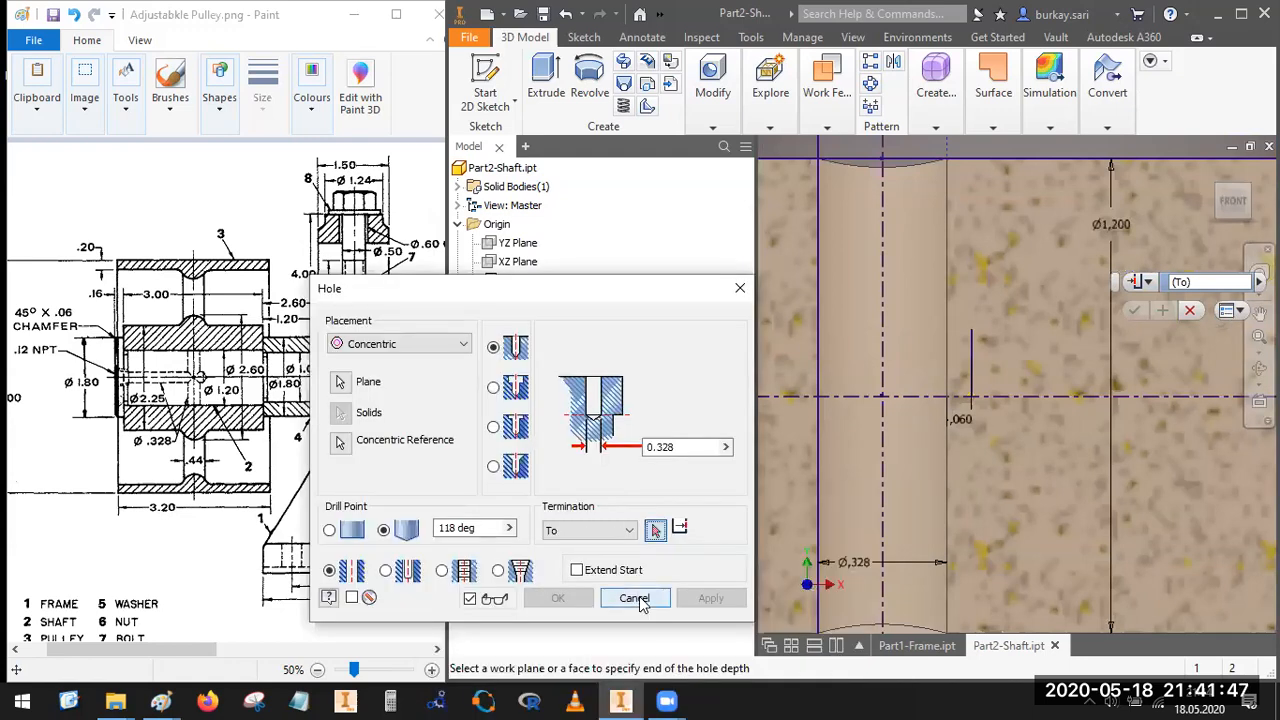
pyautogui.click(634, 598)
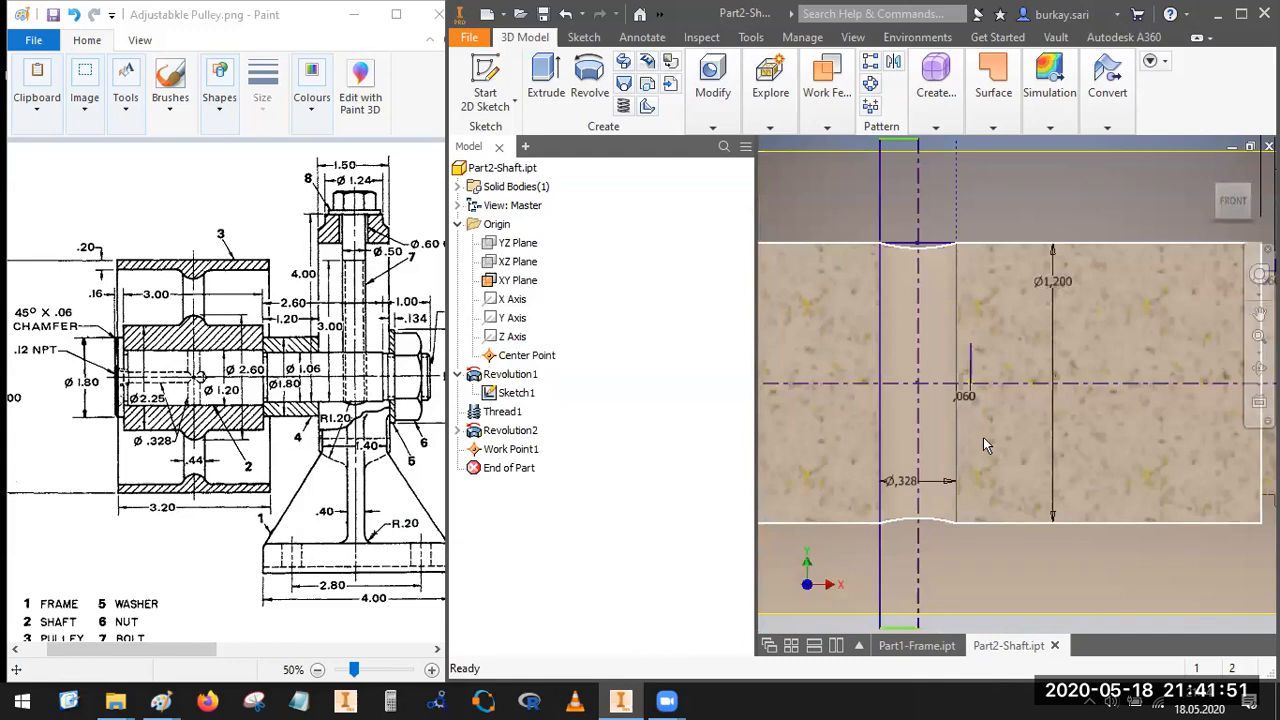
# Step: Measure the centerline distance from the work point past the Ø.328 cross hole to the shaft's flanged end face
pyautogui.click(752, 40)
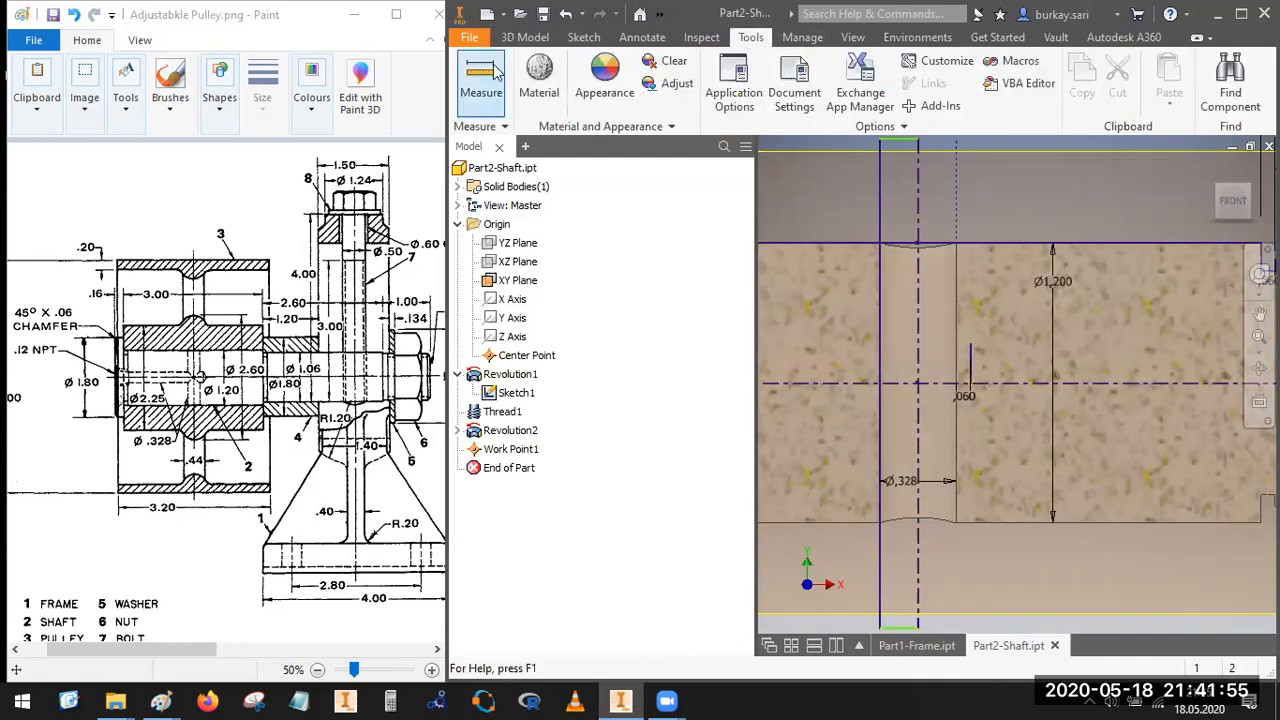
pyautogui.click(968, 384)
pyautogui.scroll(-4, 1060, 414)
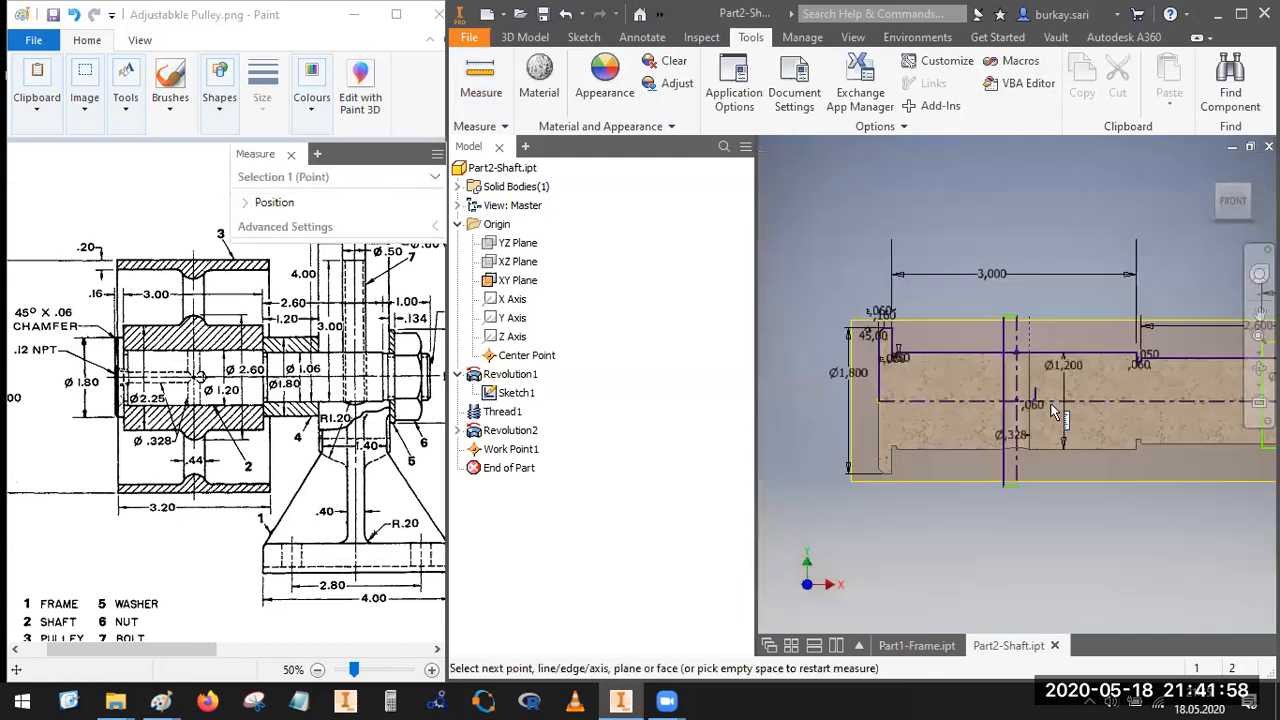
pyautogui.click(876, 401)
pyautogui.scroll(2, 932, 418)
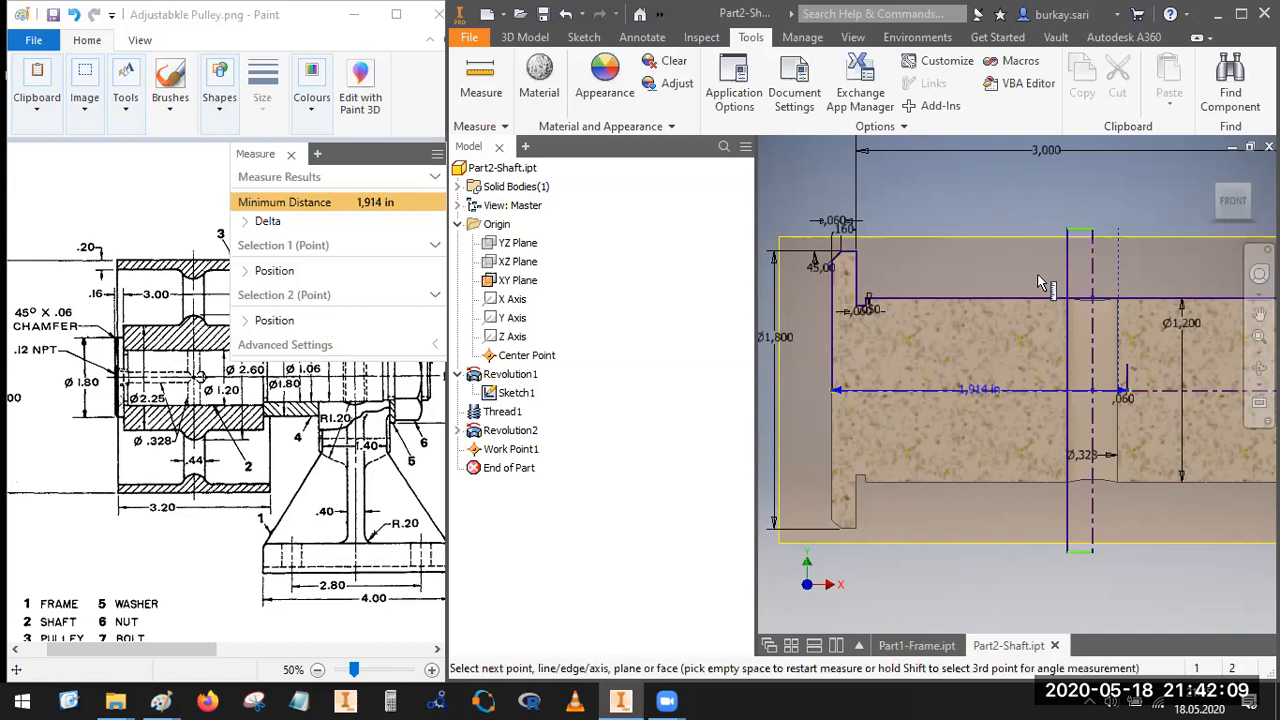
pyautogui.click(959, 203)
pyautogui.press('Escape')
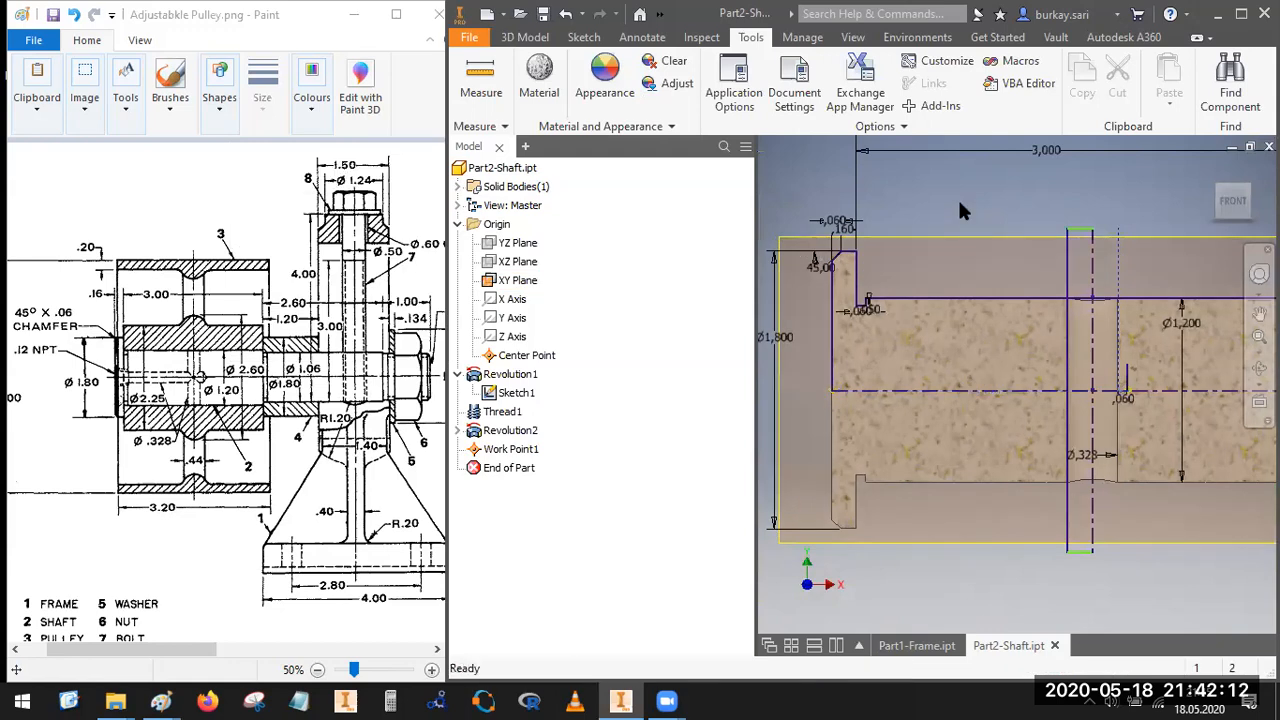
pyautogui.click(1231, 189)
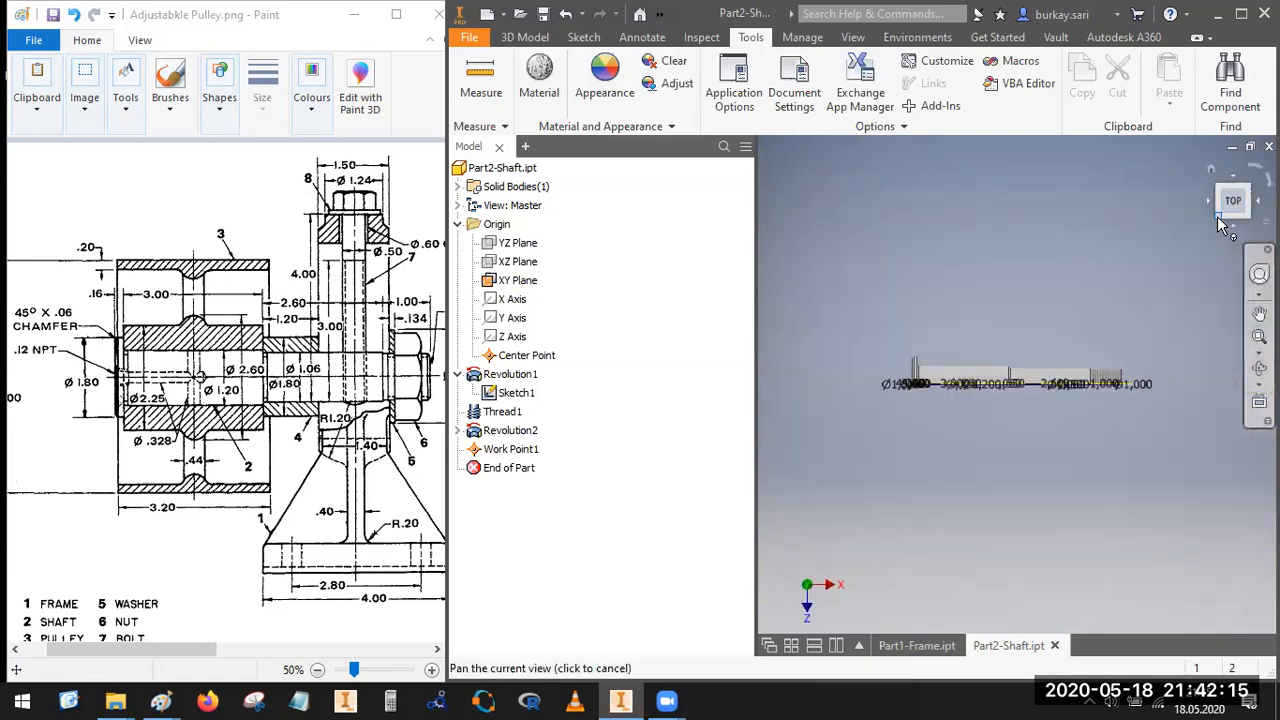
pyautogui.click(1217, 209)
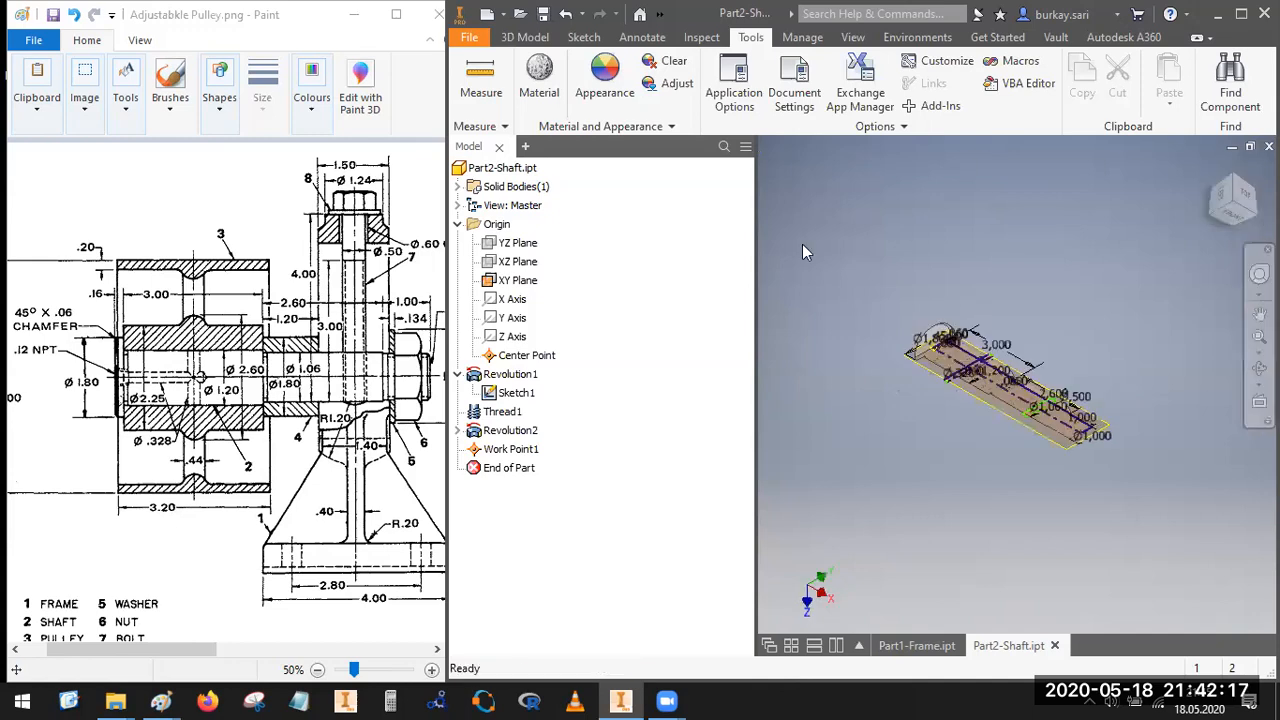
pyautogui.click(525, 37)
pyautogui.click(584, 37)
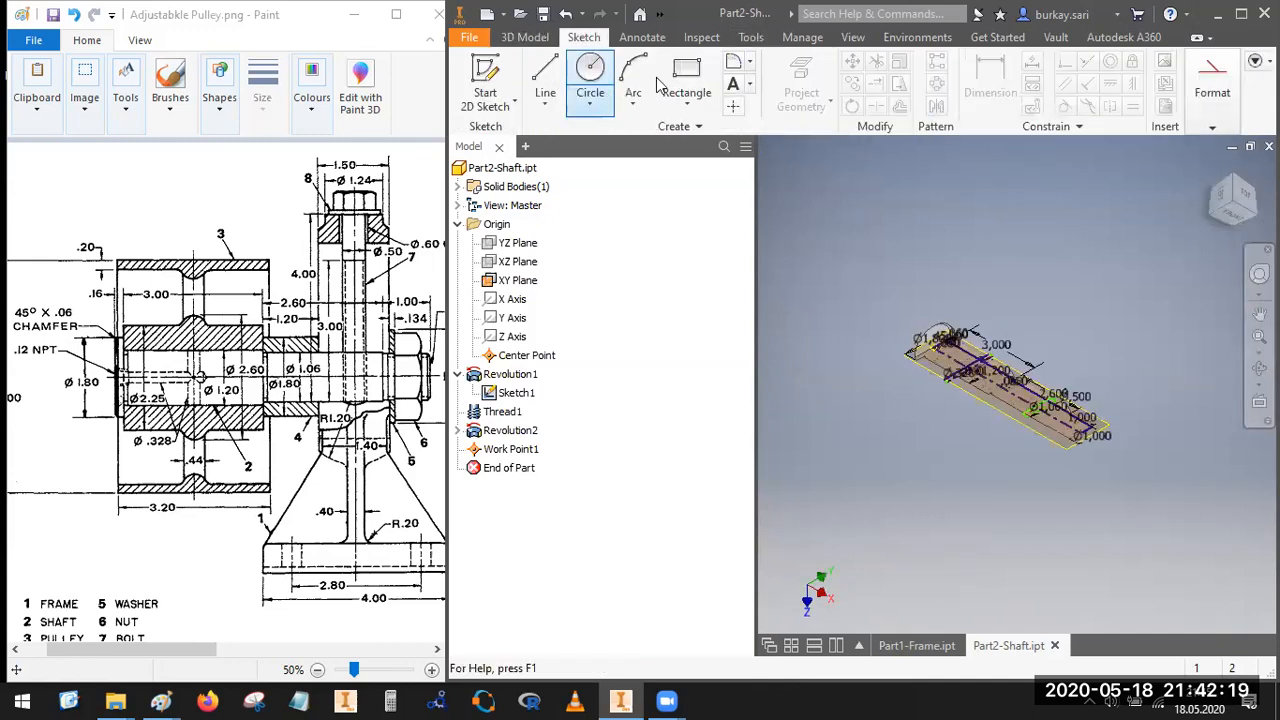
pyautogui.click(641, 38)
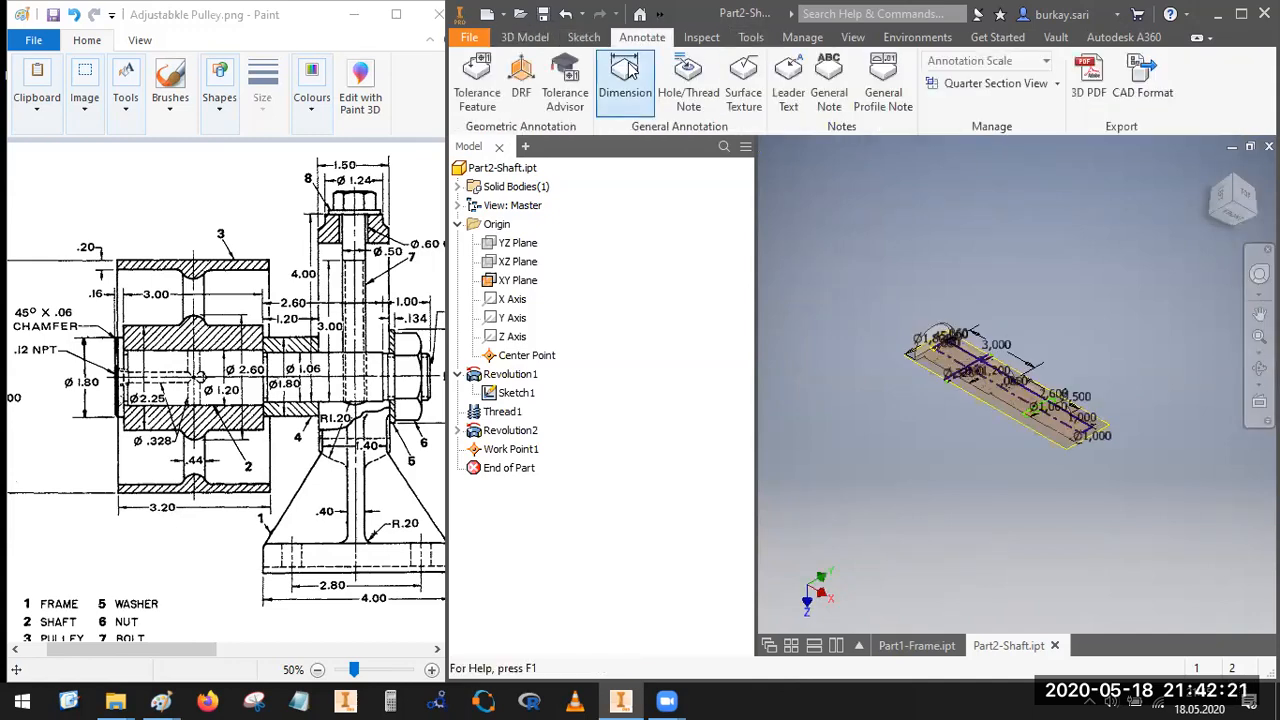
pyautogui.click(525, 37)
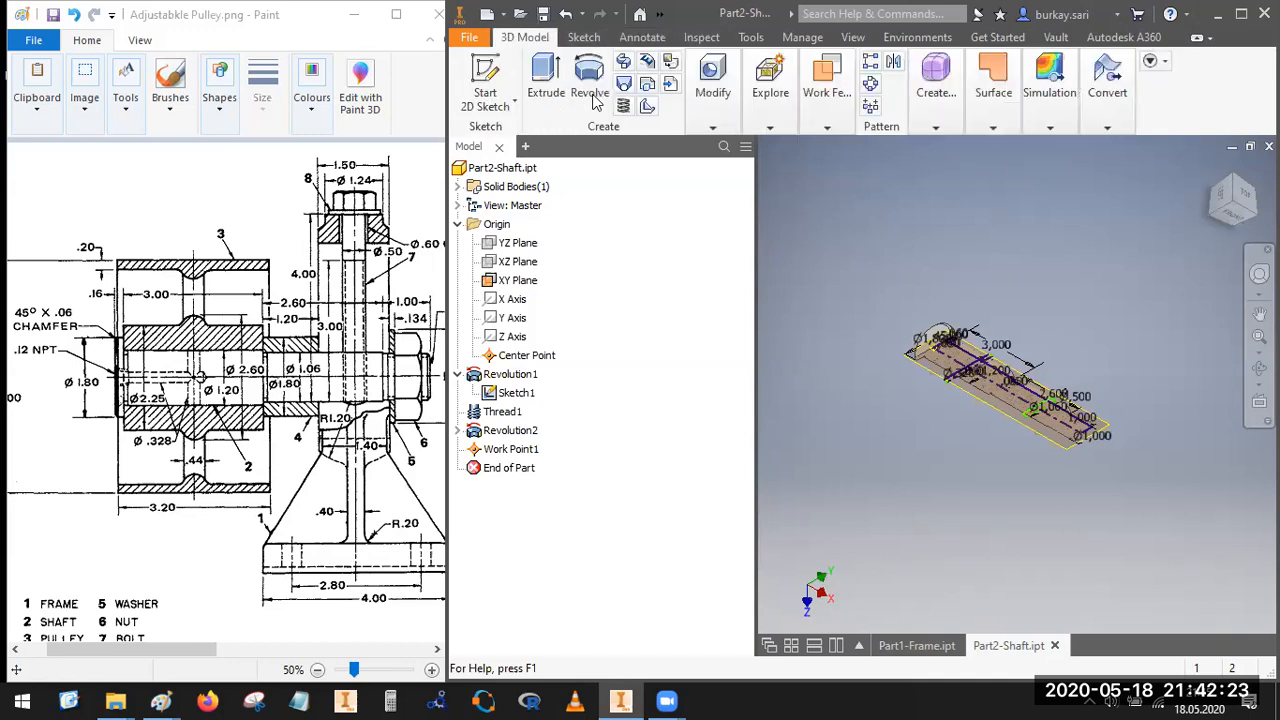
pyautogui.click(712, 115)
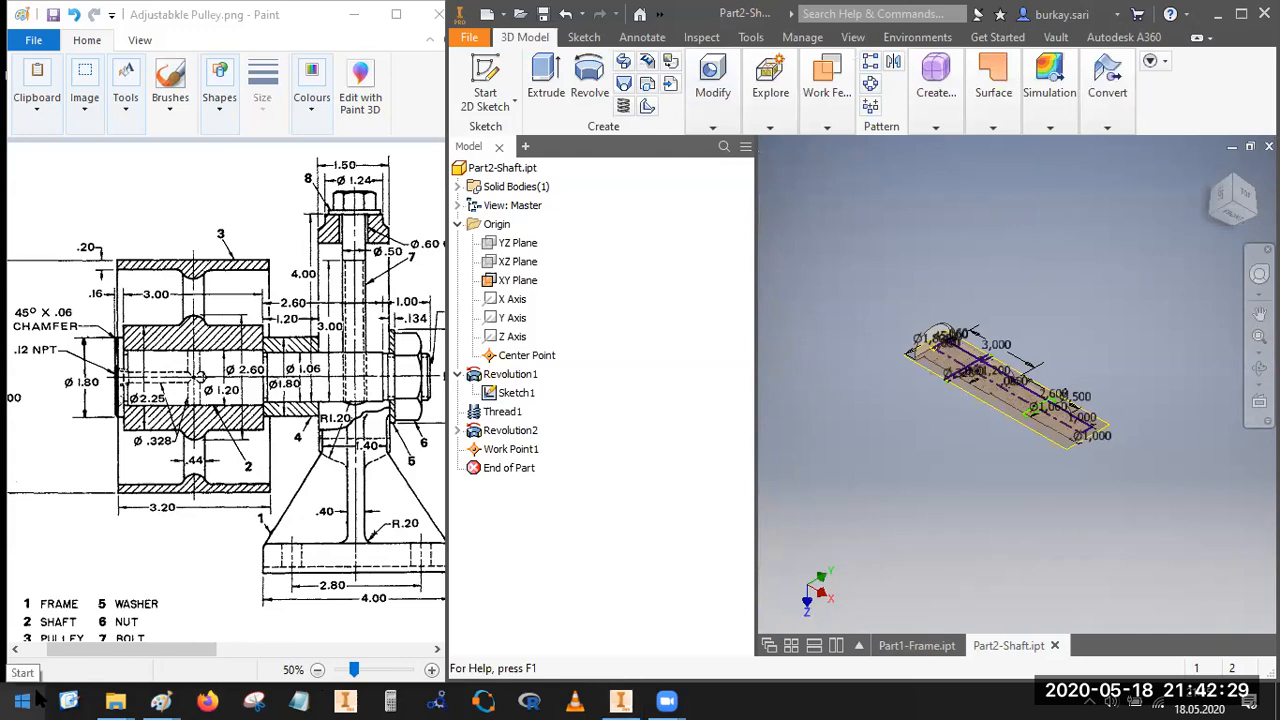
# Step: Open the Windows Calculator beside the reference drawing and put it away again
pyautogui.click(36, 699)
pyautogui.write('cal')
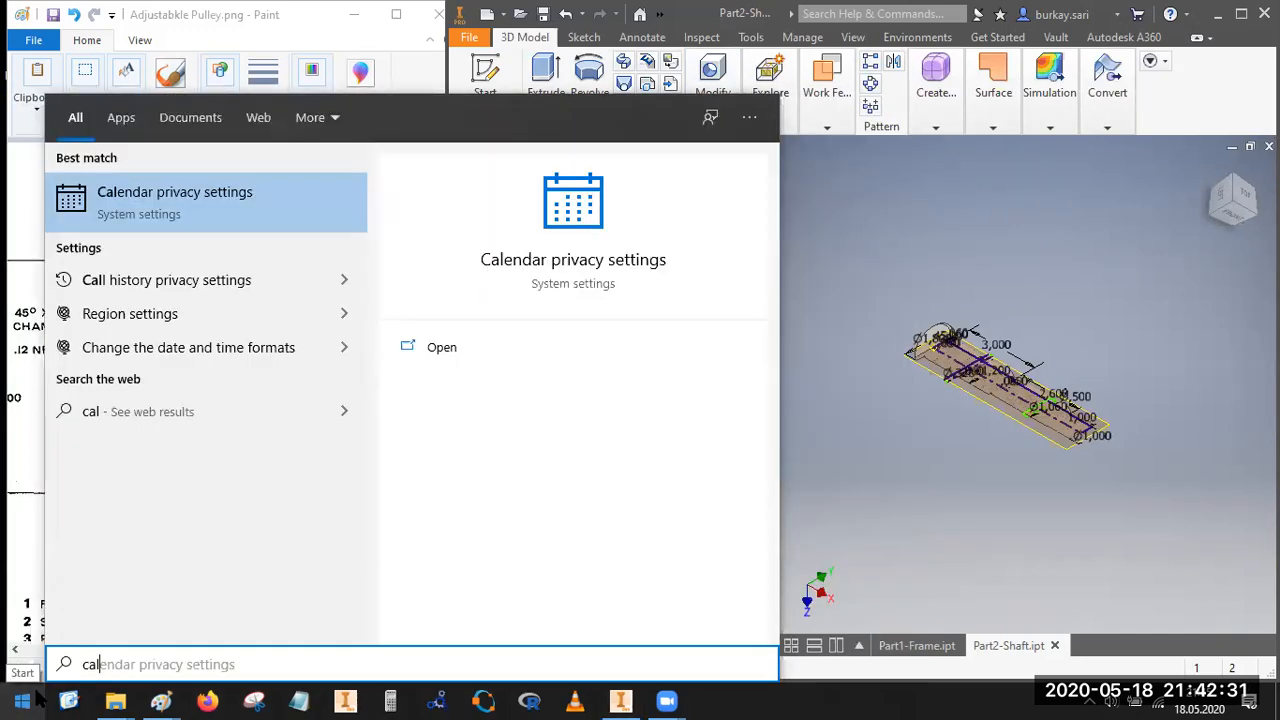
pyautogui.write('c')
pyautogui.press('Return')
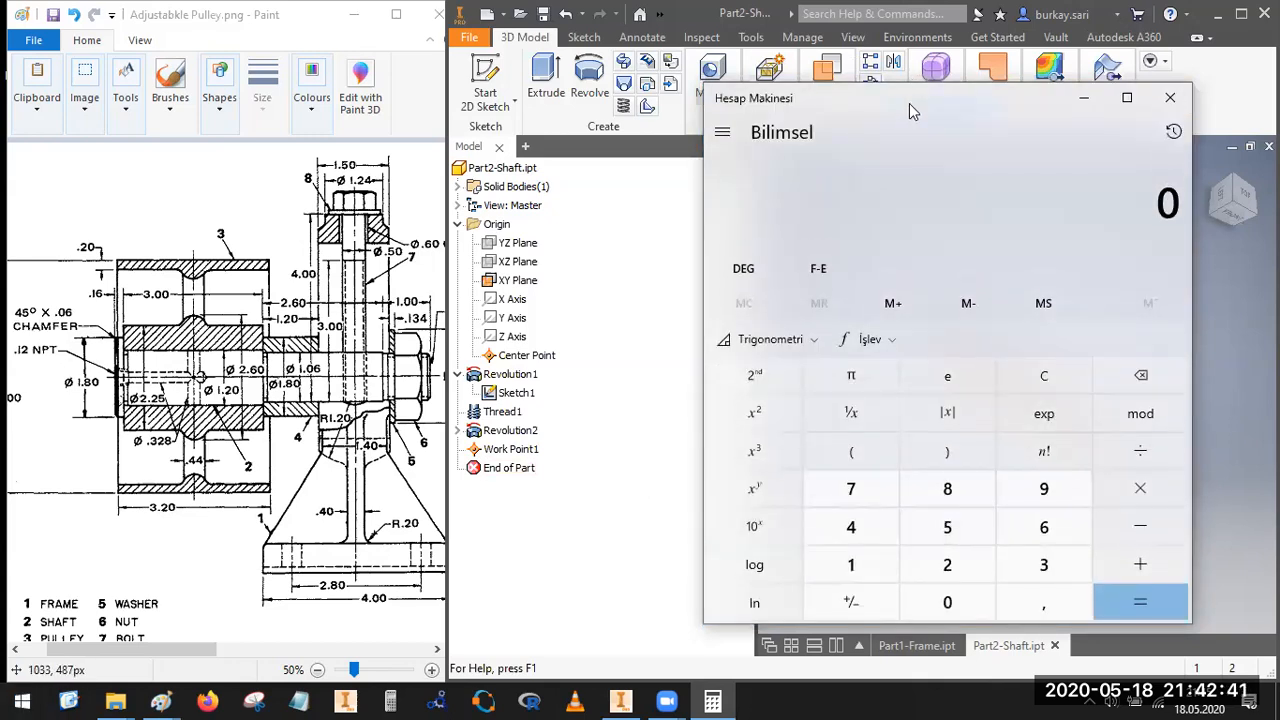
pyautogui.moveTo(913, 100); pyautogui.dragTo(673, 130)
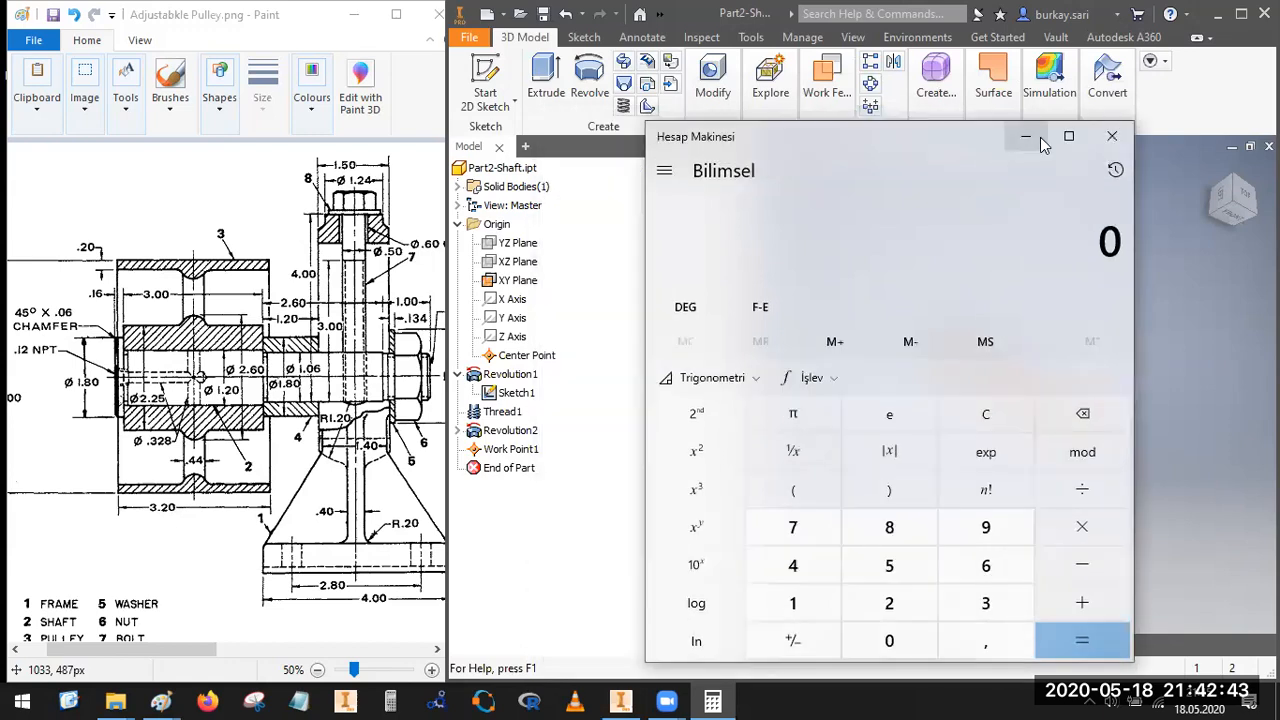
pyautogui.click(1038, 139)
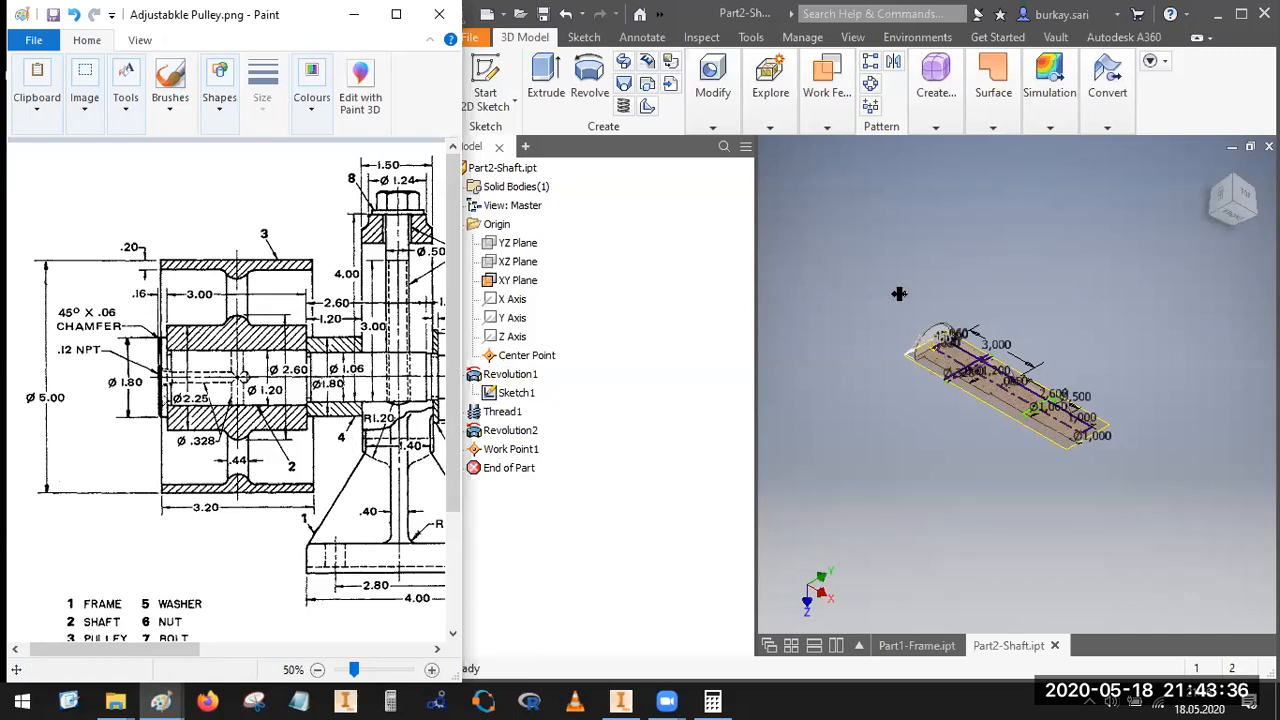
# Step: Start a new taper tapped hole for the shaft's axial bore and set its thread type to NPT
pyautogui.click(712, 127)
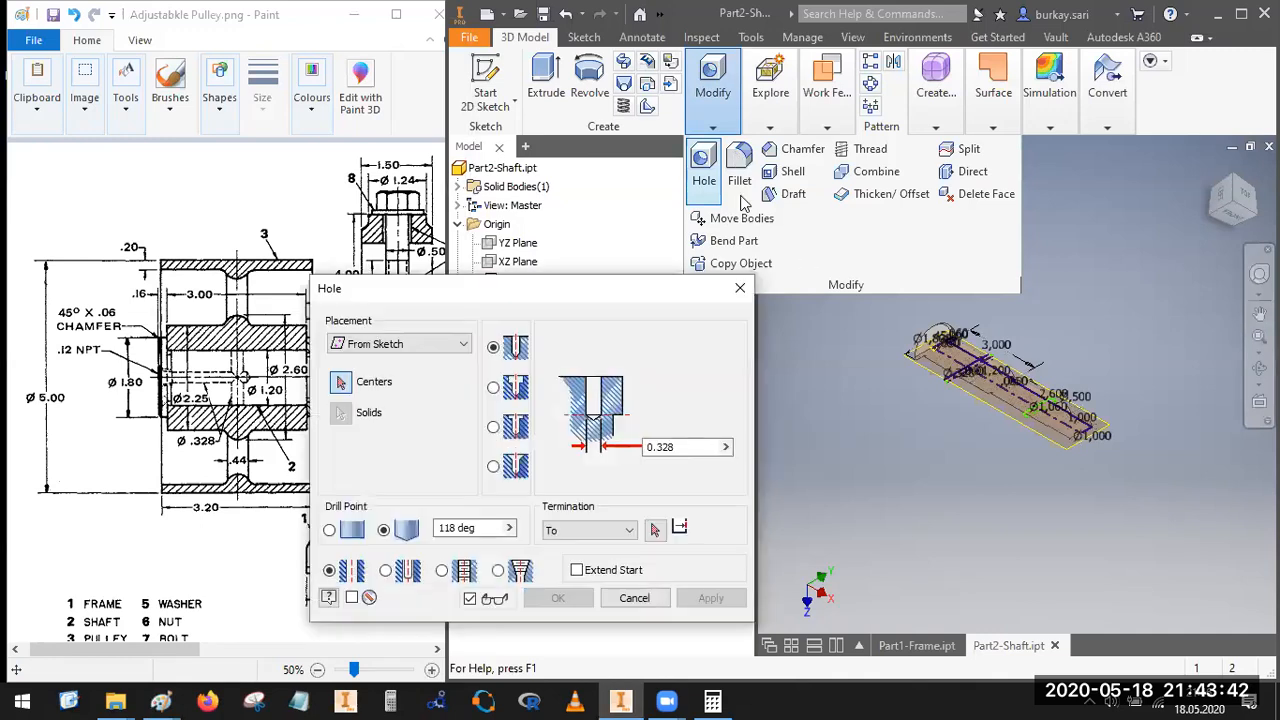
pyautogui.click(498, 570)
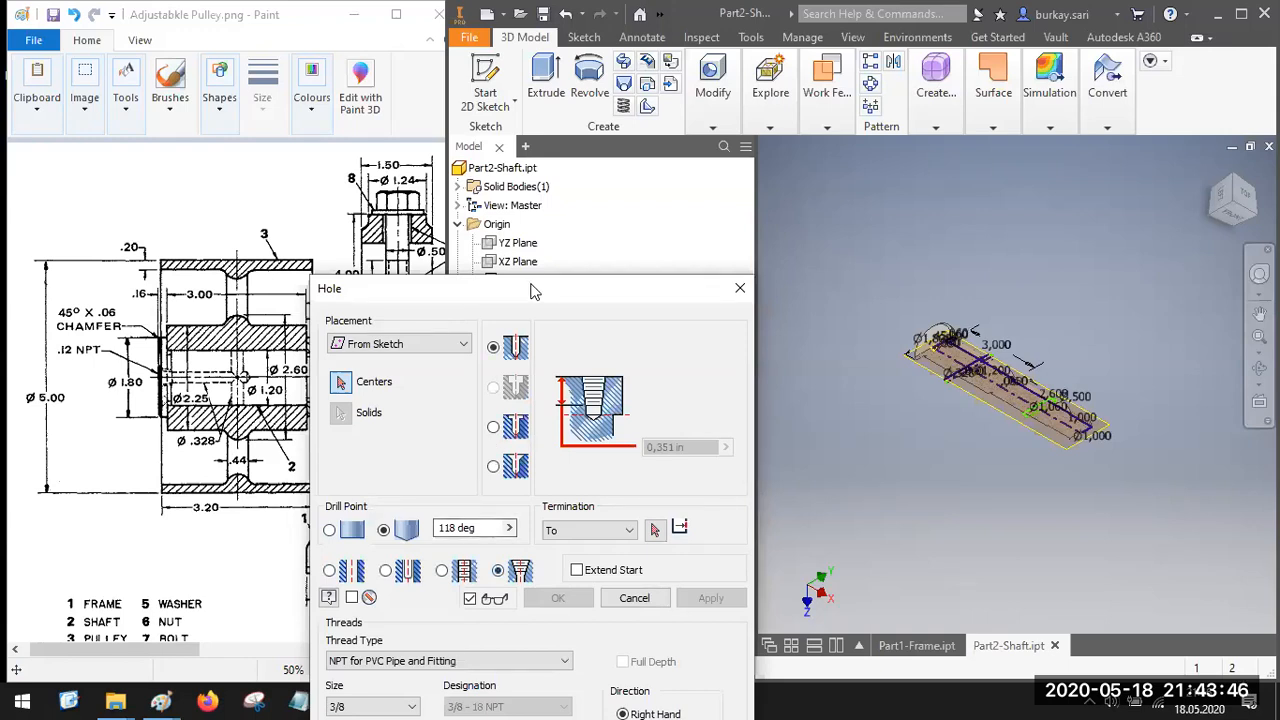
pyautogui.moveTo(531, 291); pyautogui.dragTo(643, 104)
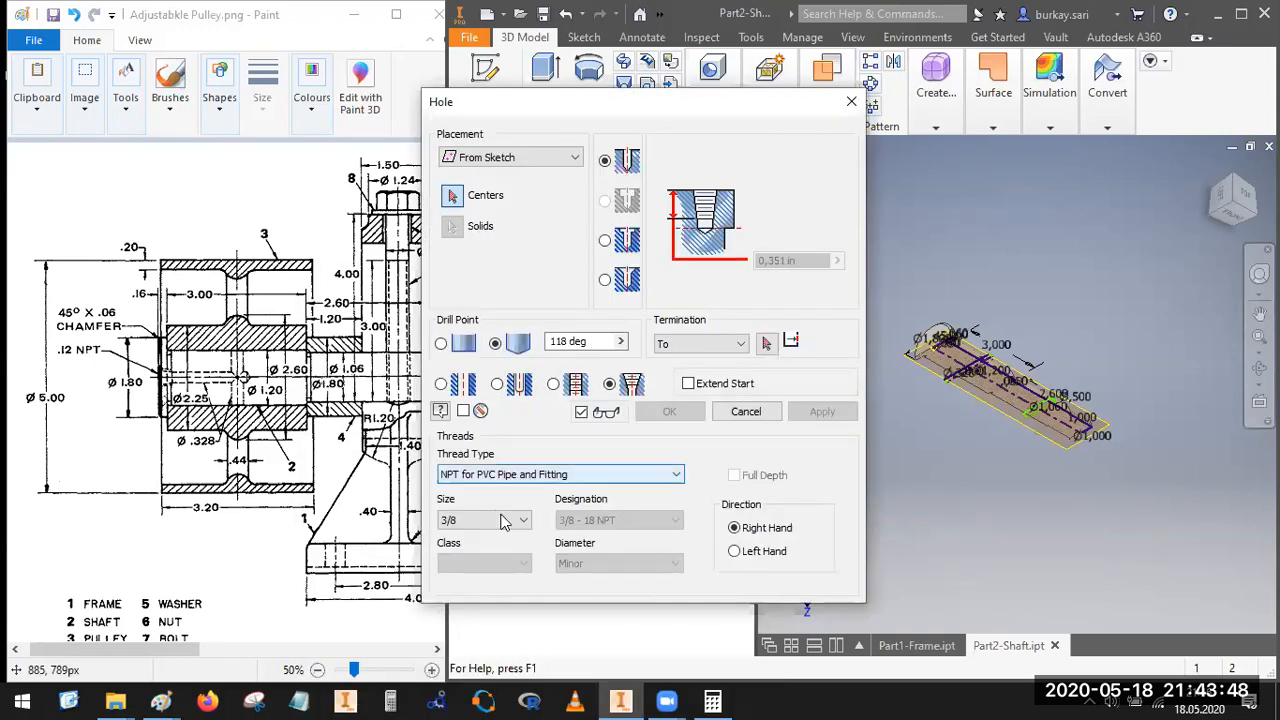
pyautogui.click(507, 520)
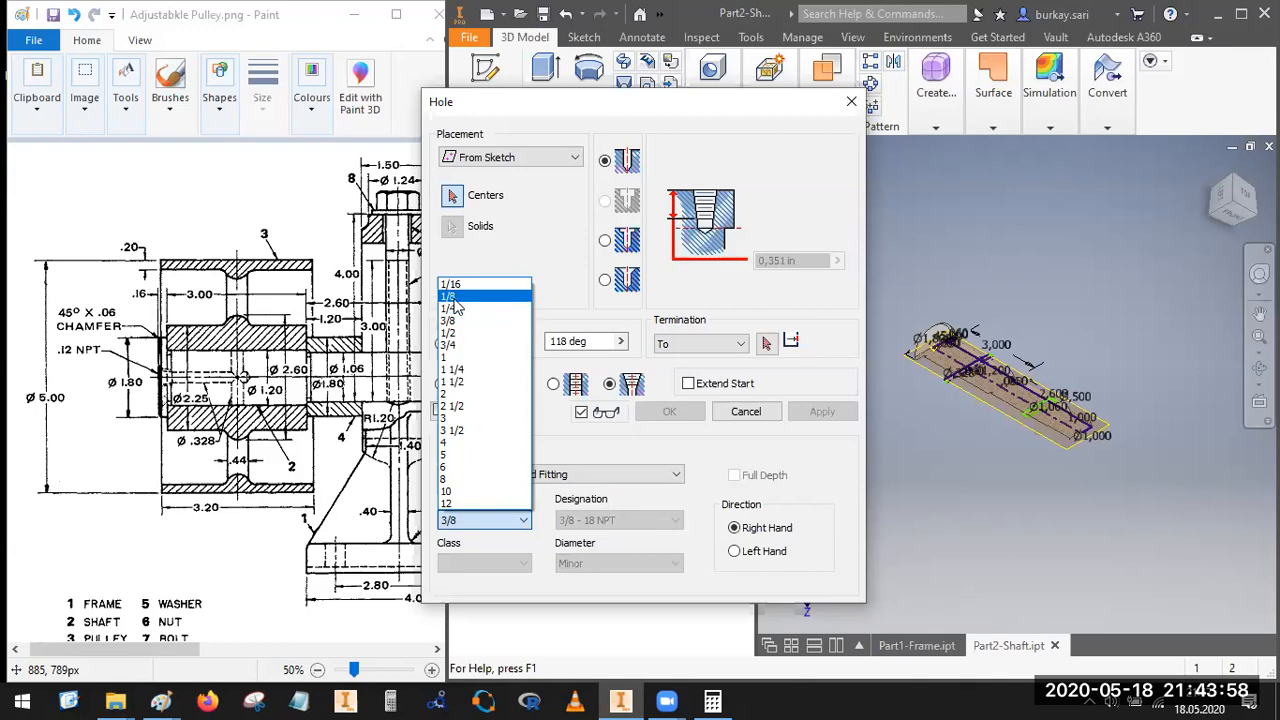
pyautogui.click(454, 298)
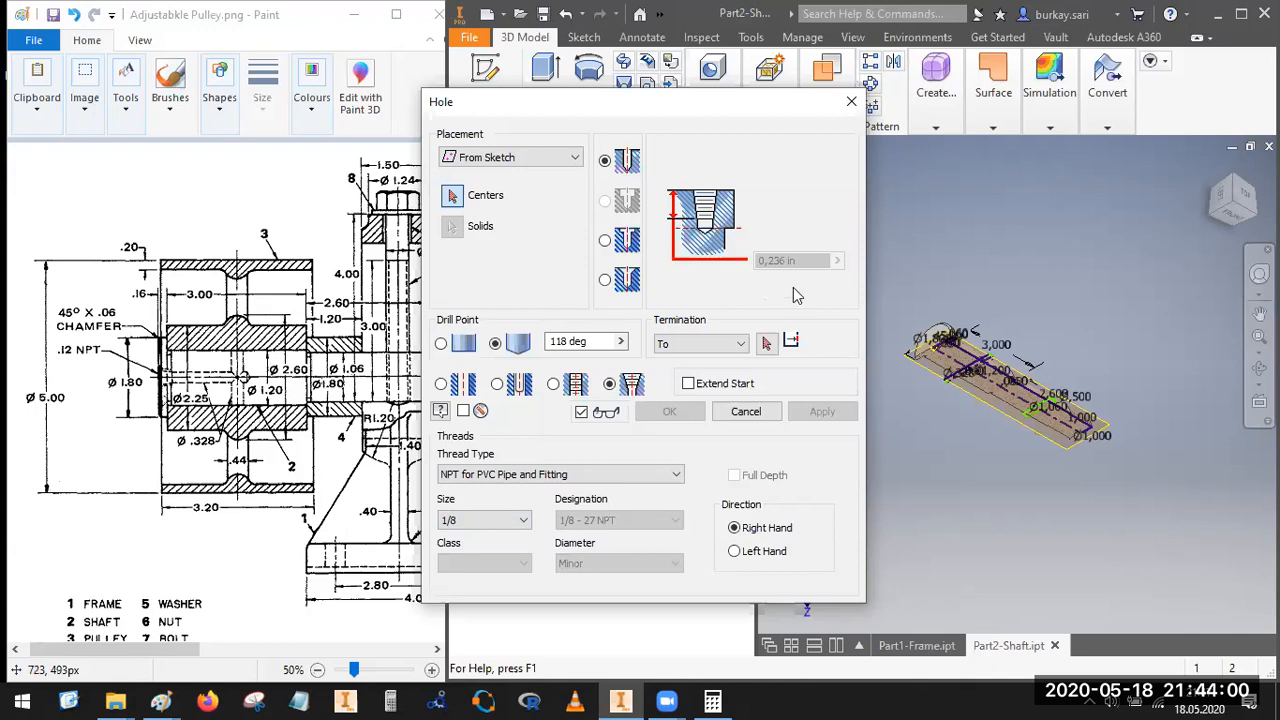
pyautogui.click(512, 476)
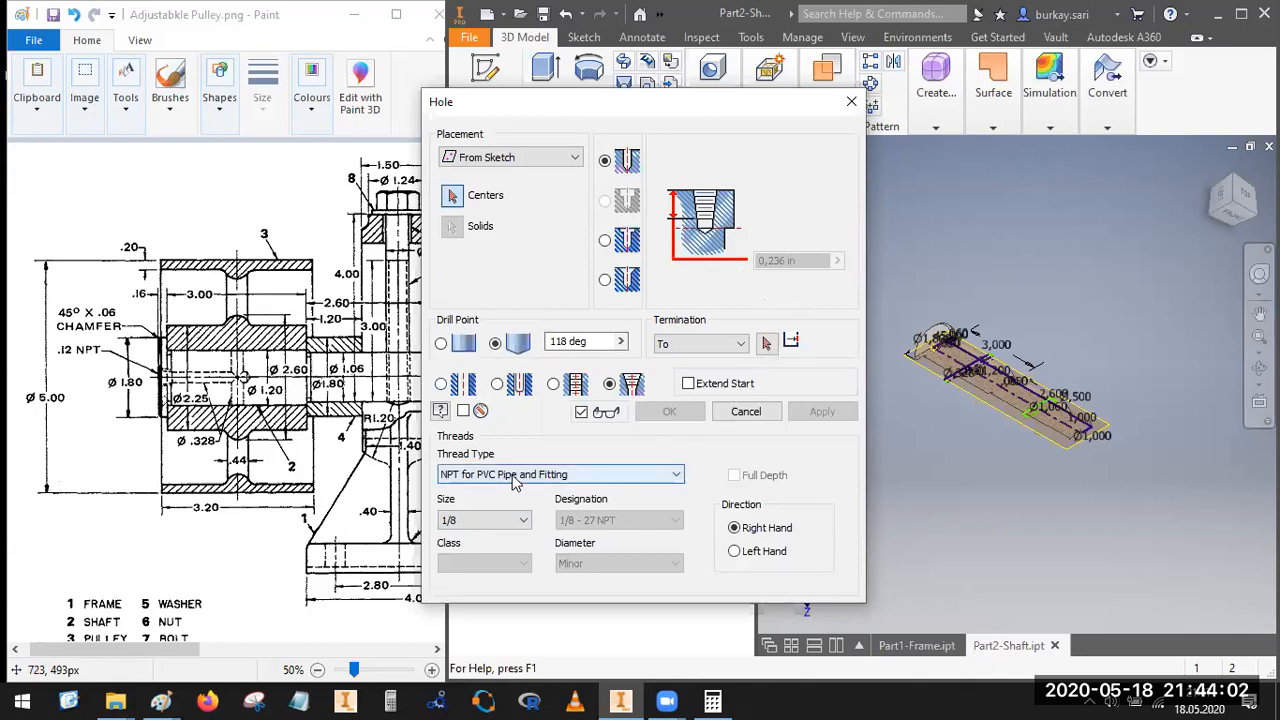
pyautogui.click(506, 503)
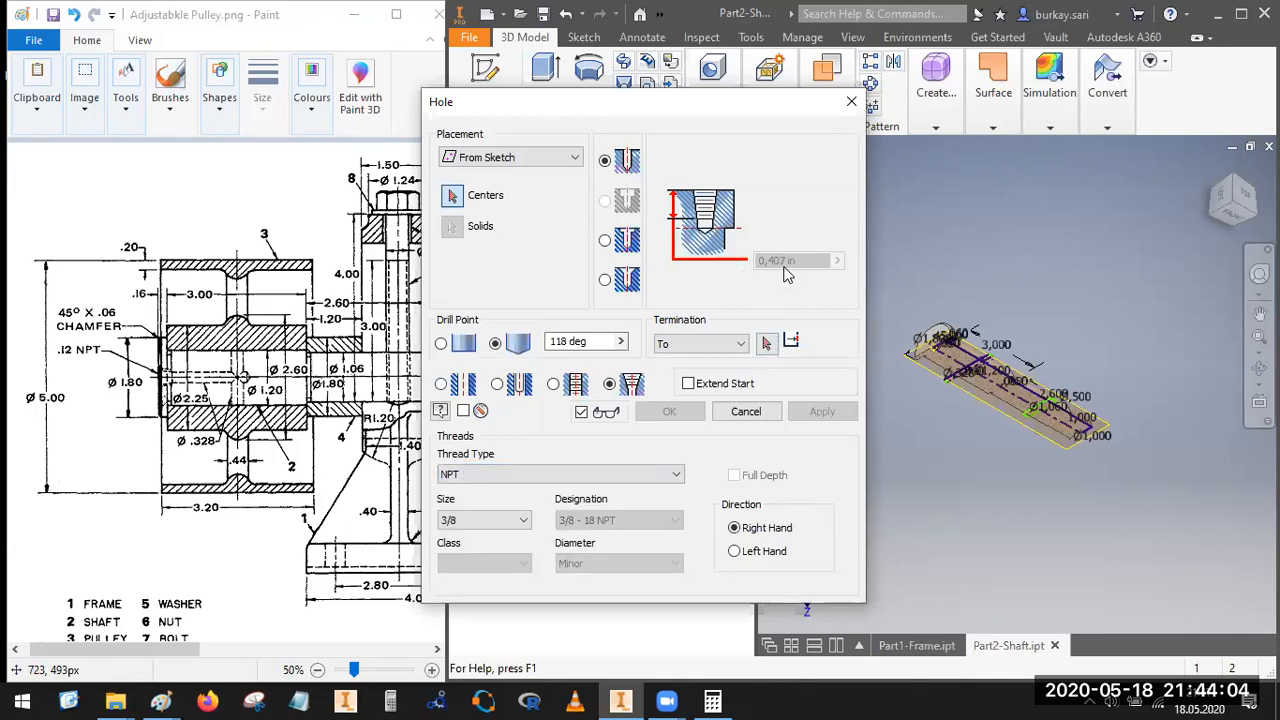
# Step: Try size 1/4 for the tapped hole's NPT thread and set the size to 1/8
pyautogui.click(508, 478)
pyautogui.click(508, 478)
pyautogui.click(490, 519)
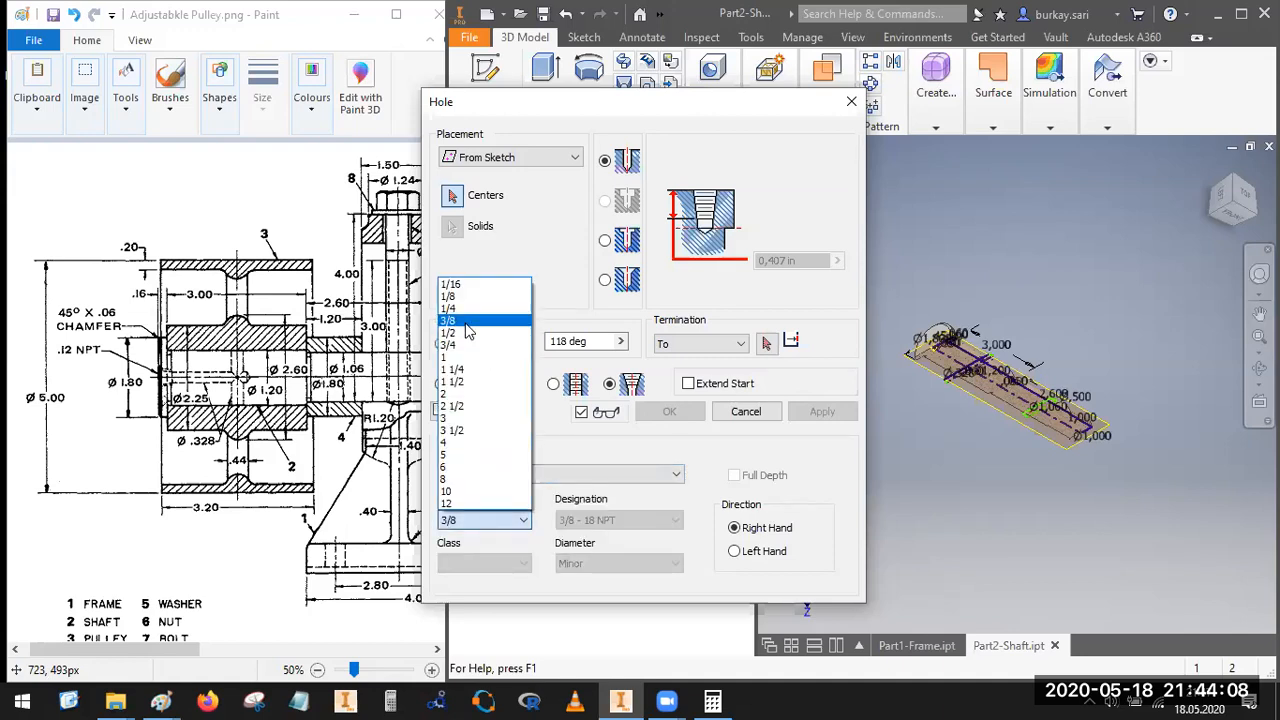
pyautogui.click(469, 316)
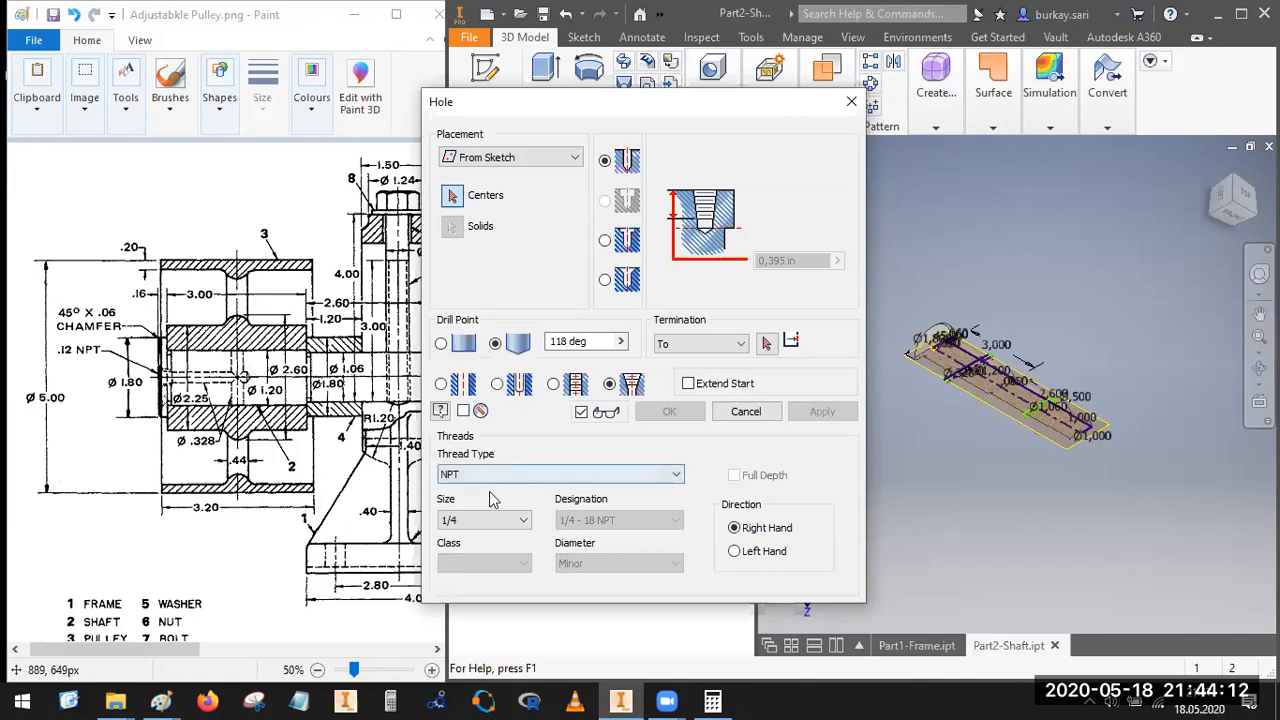
pyautogui.click(479, 522)
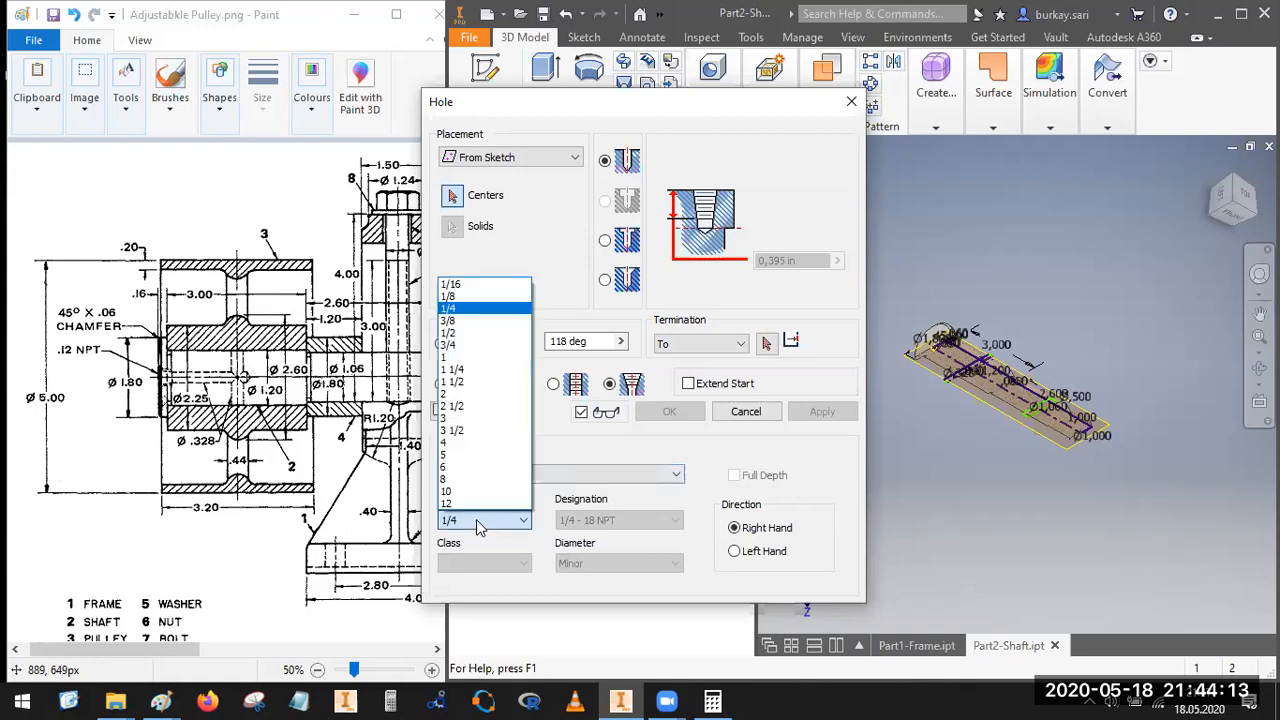
pyautogui.click(460, 297)
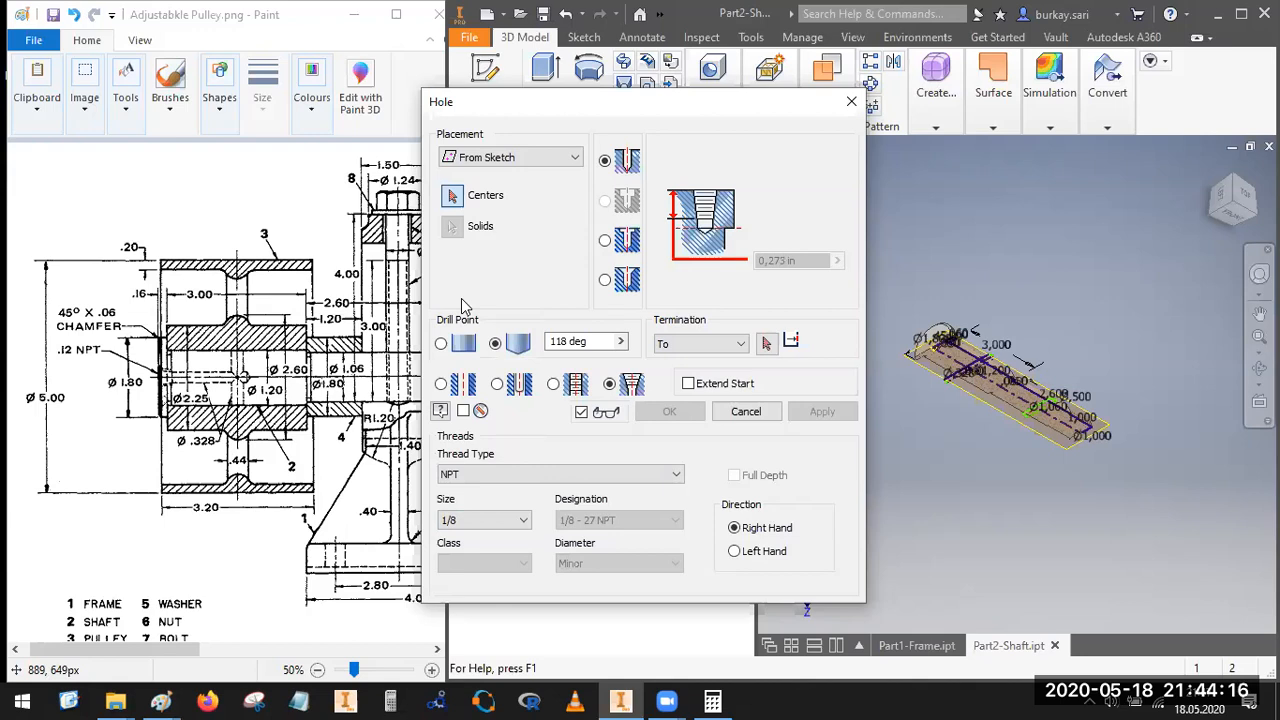
pyautogui.click(479, 524)
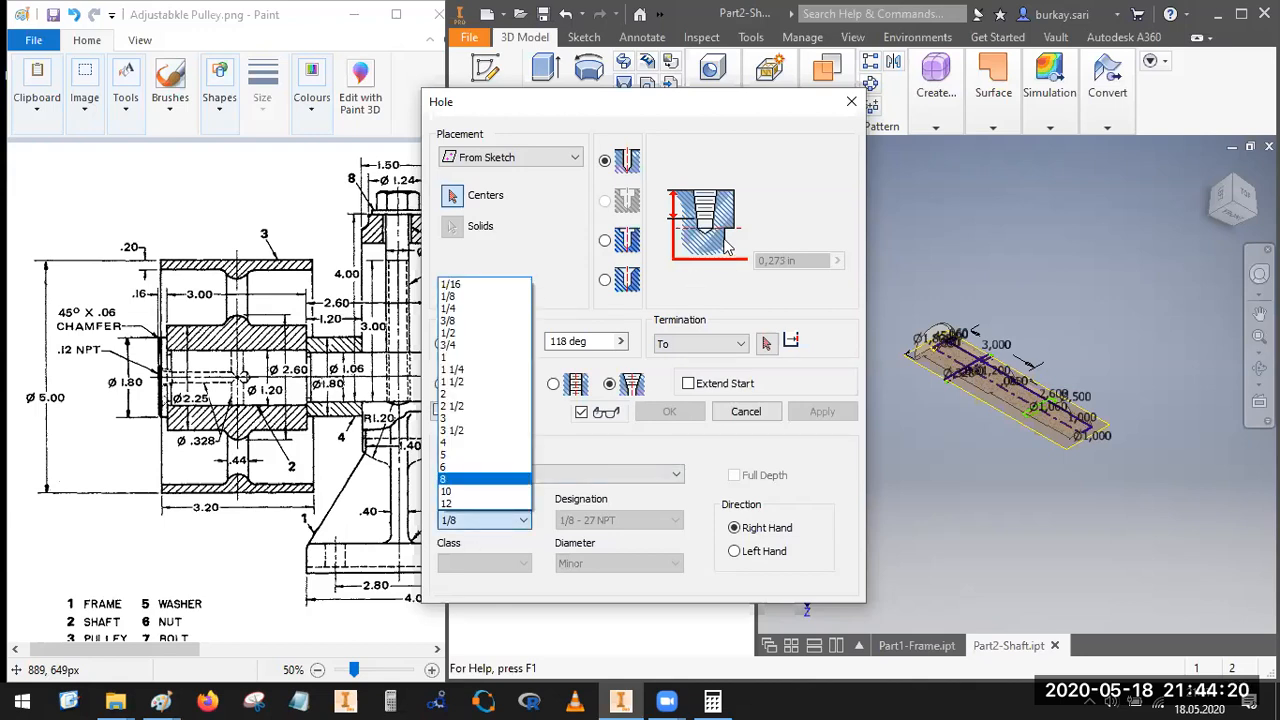
# Step: Set the axial hole's termination to Distance with a depth of 1.914 in
pyautogui.click(707, 362)
pyautogui.click(700, 344)
pyautogui.click(698, 361)
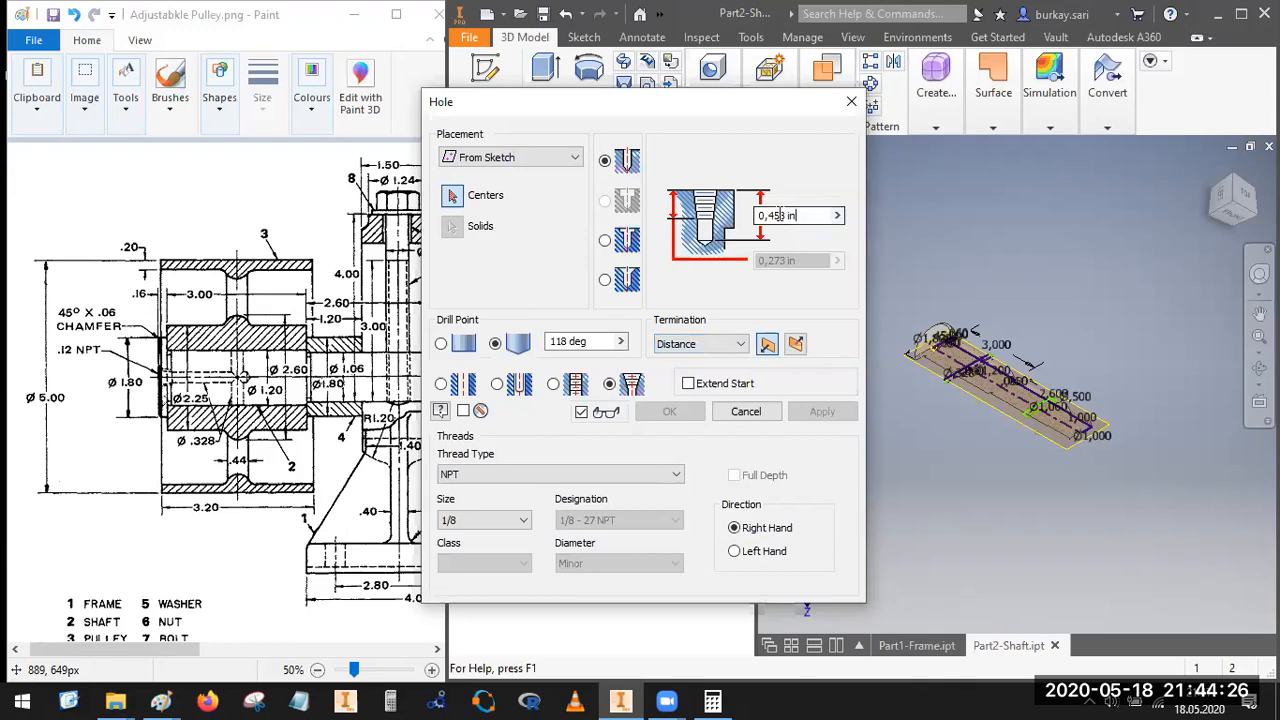
pyautogui.write('1.914')
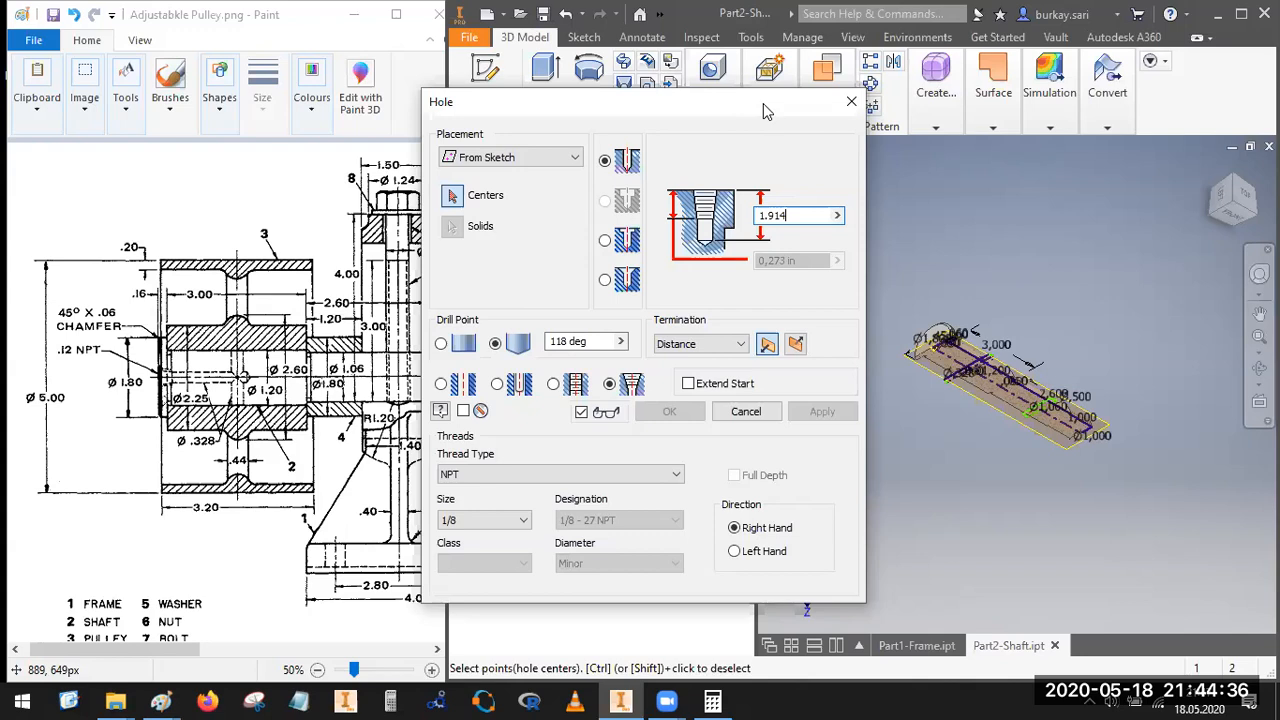
# Step: Place the hole concentrically on the shaft's flanged end face, referencing the face's circular edge
pyautogui.moveTo(763, 110); pyautogui.dragTo(873, 195)
pyautogui.click(610, 242)
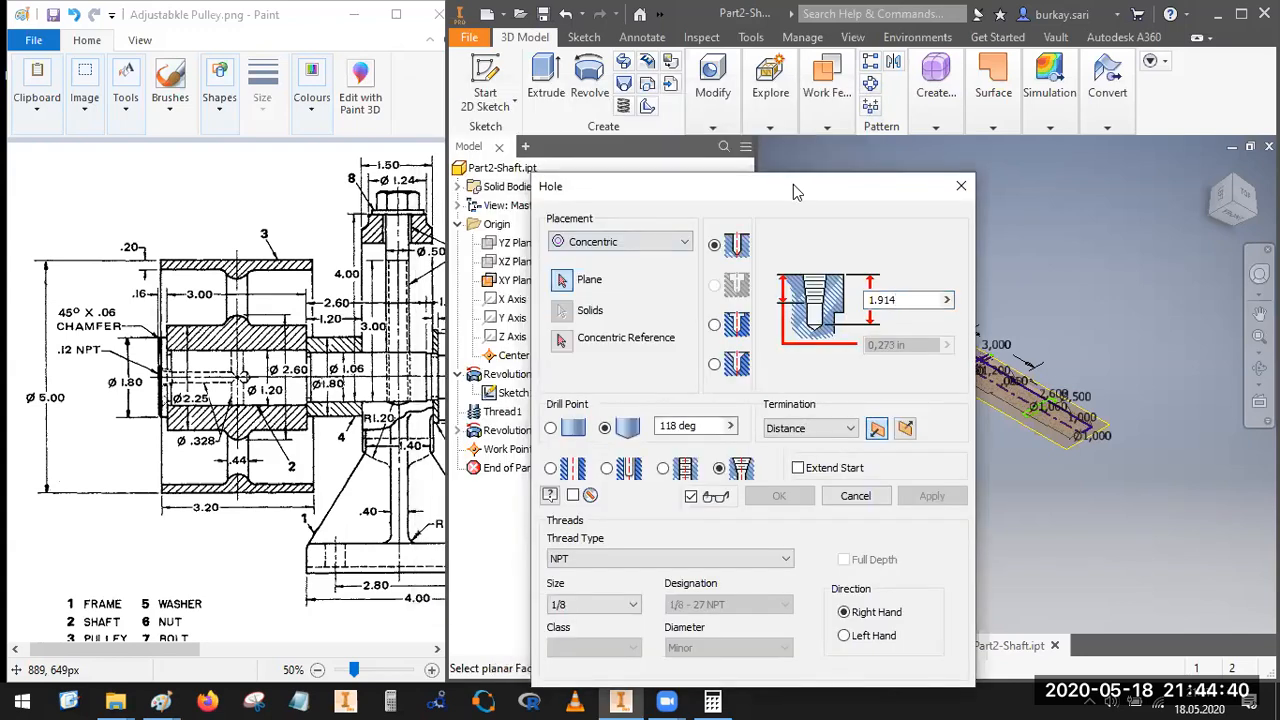
pyautogui.moveTo(793, 184); pyautogui.dragTo(715, 163)
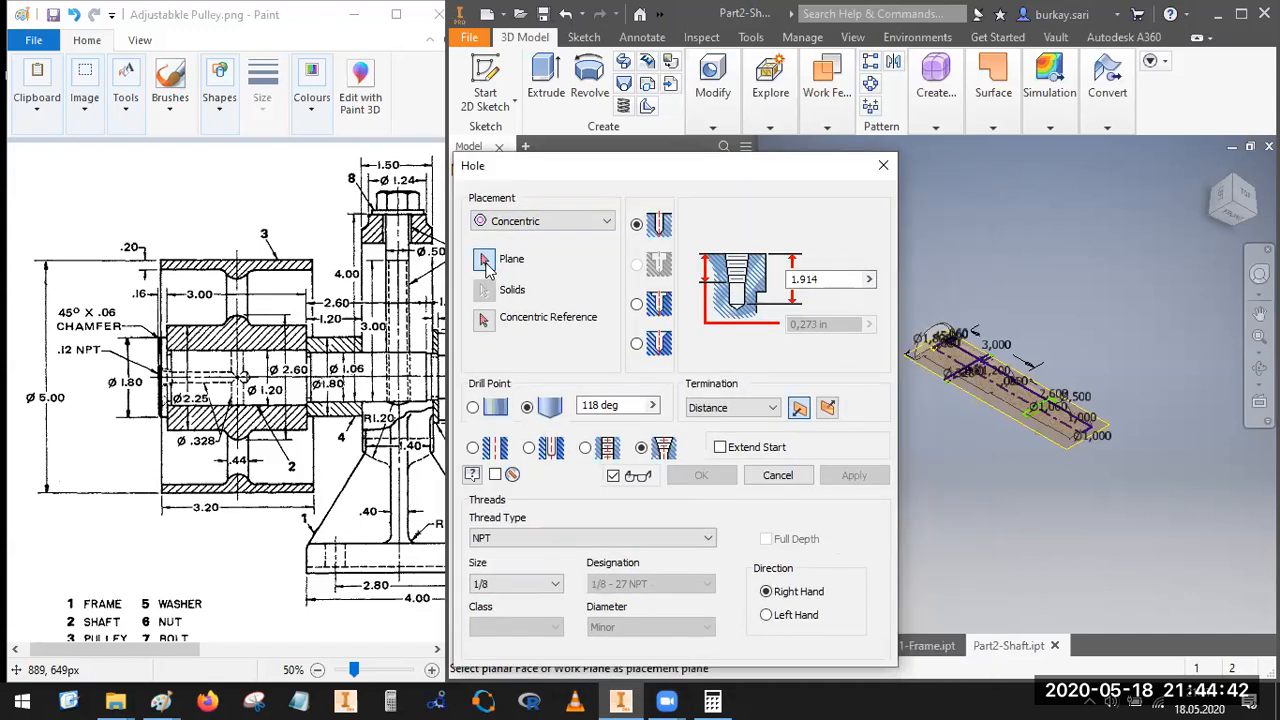
pyautogui.scroll(4, 926, 338)
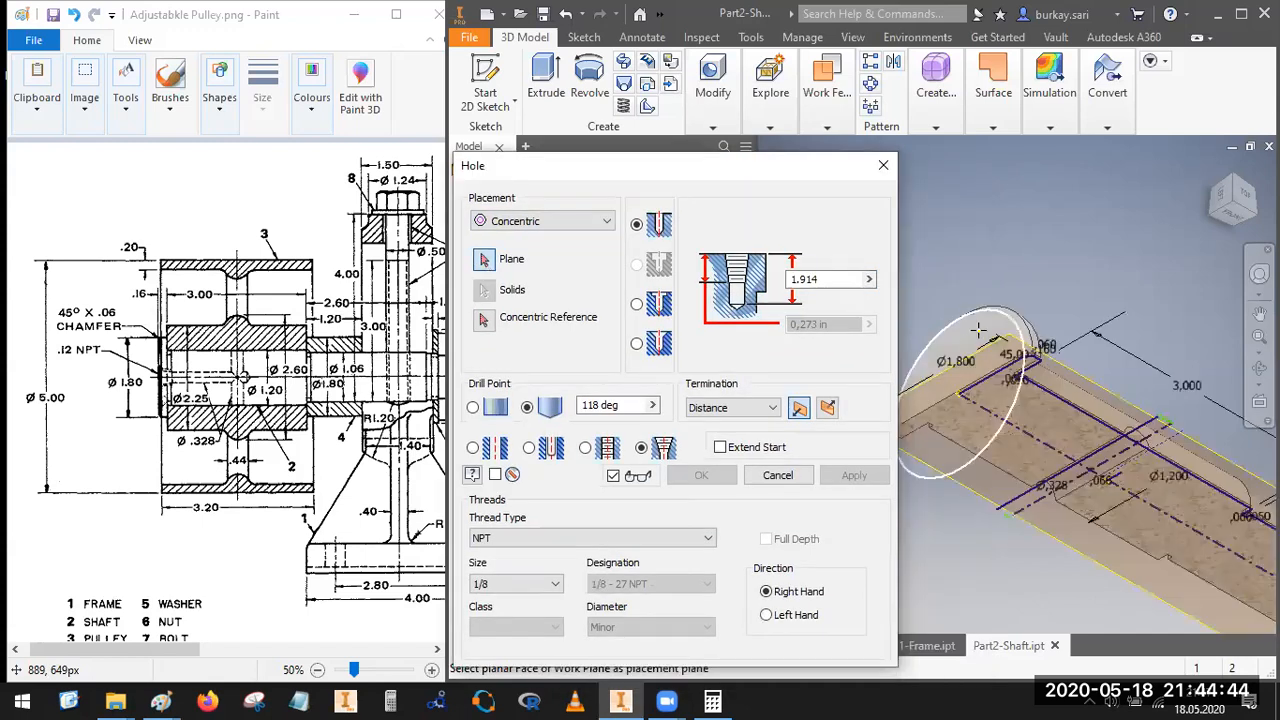
pyautogui.click(978, 332)
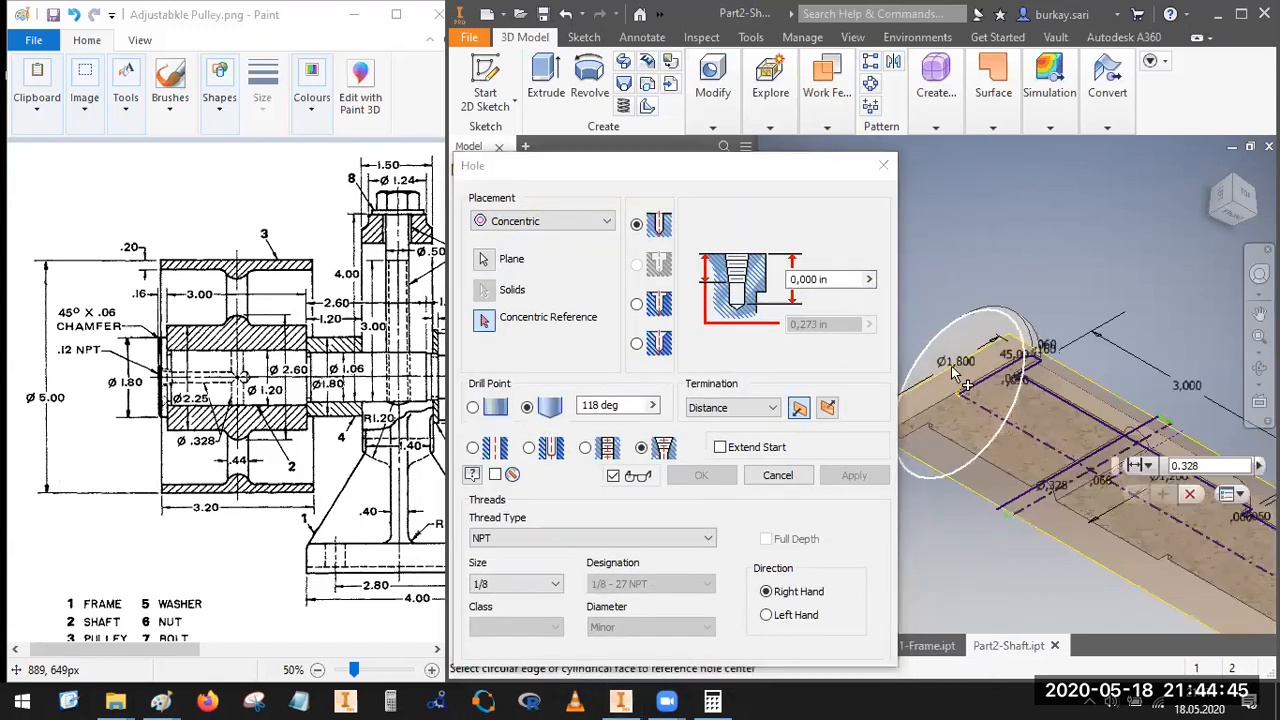
pyautogui.click(485, 330)
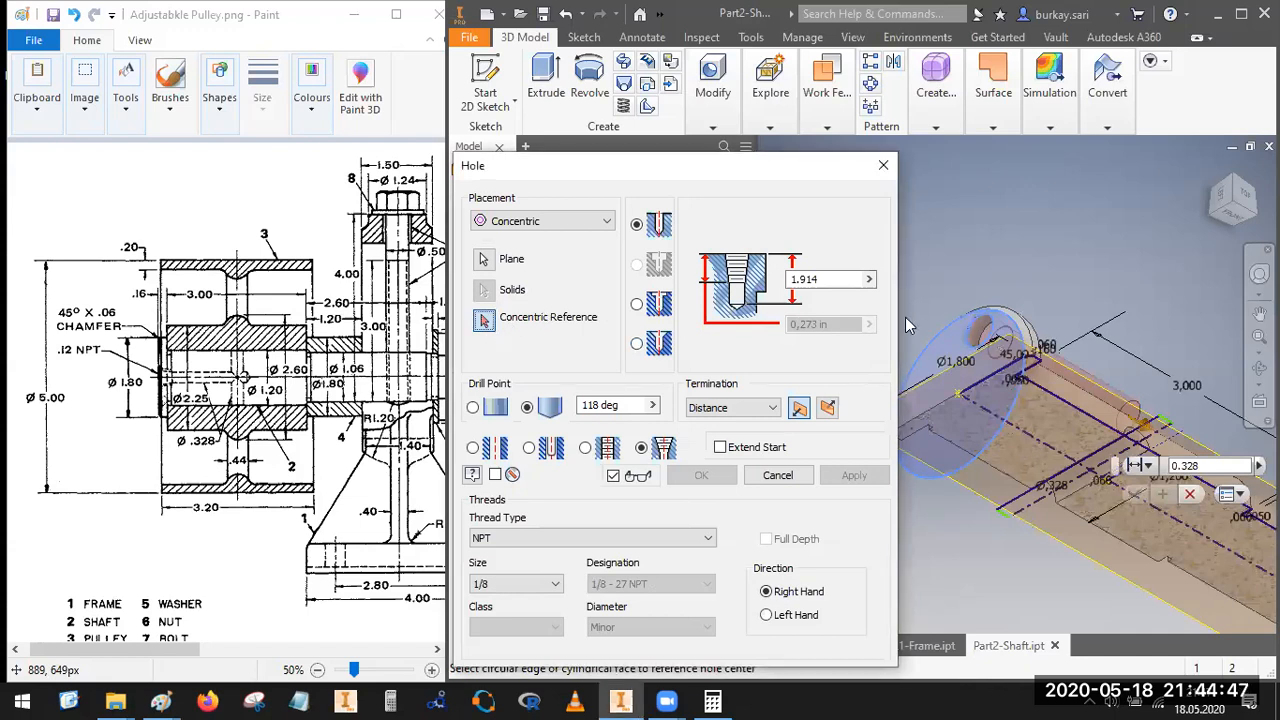
pyautogui.click(998, 313)
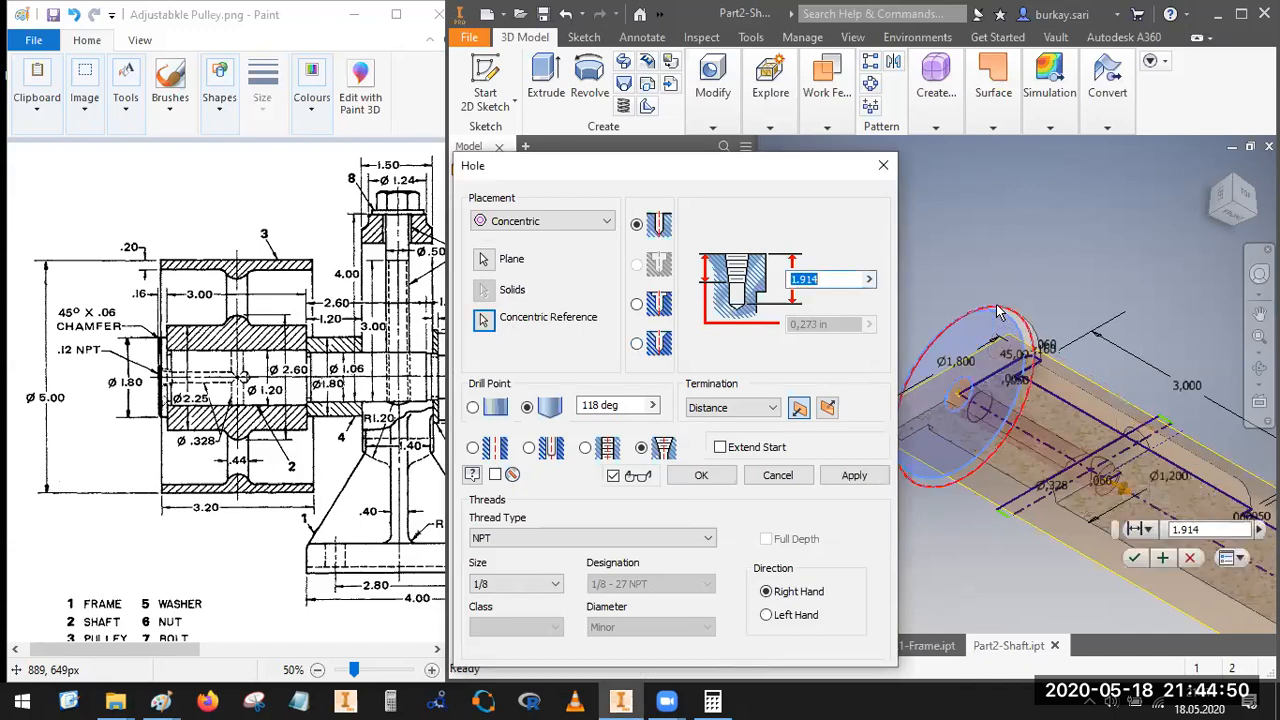
# Step: Check the hole preview at the cross hole and at the flanged end from the front, and create the 1/8 NPT axial hole
pyautogui.click(1231, 221)
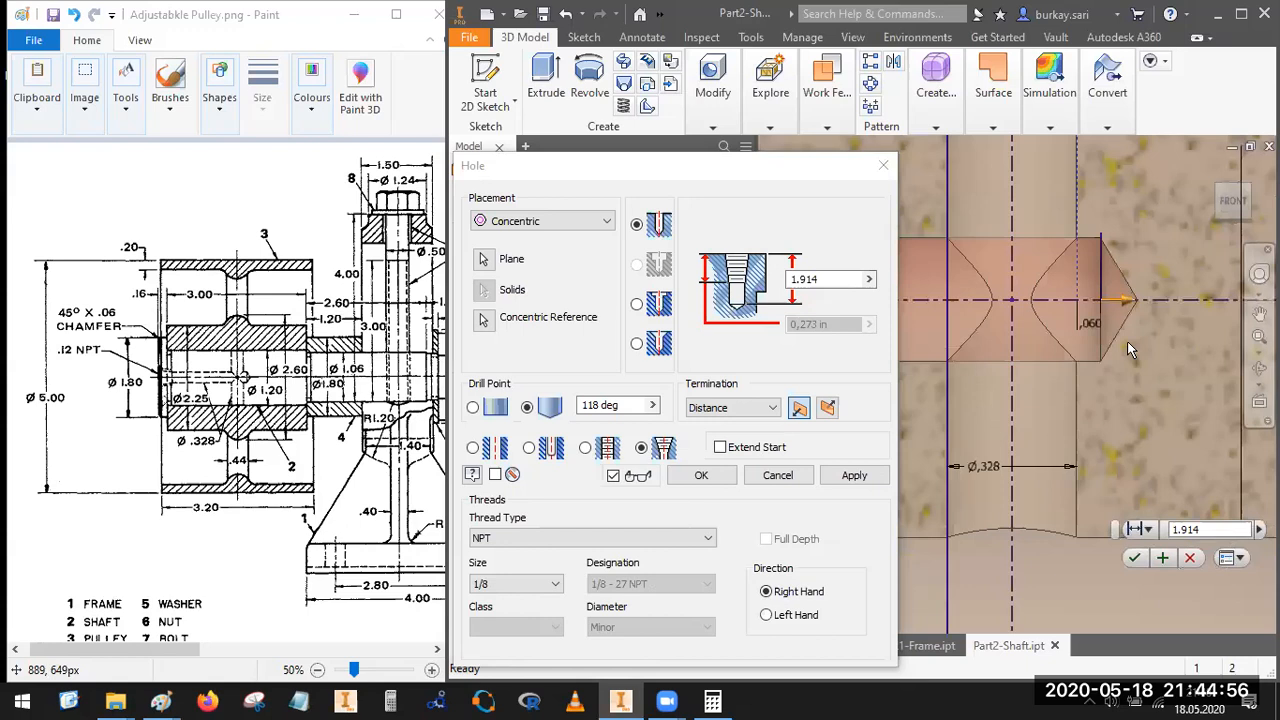
pyautogui.scroll(-4, 1127, 341)
pyautogui.moveTo(1127, 341); pyautogui.dragTo(1034, 347, button='middle')
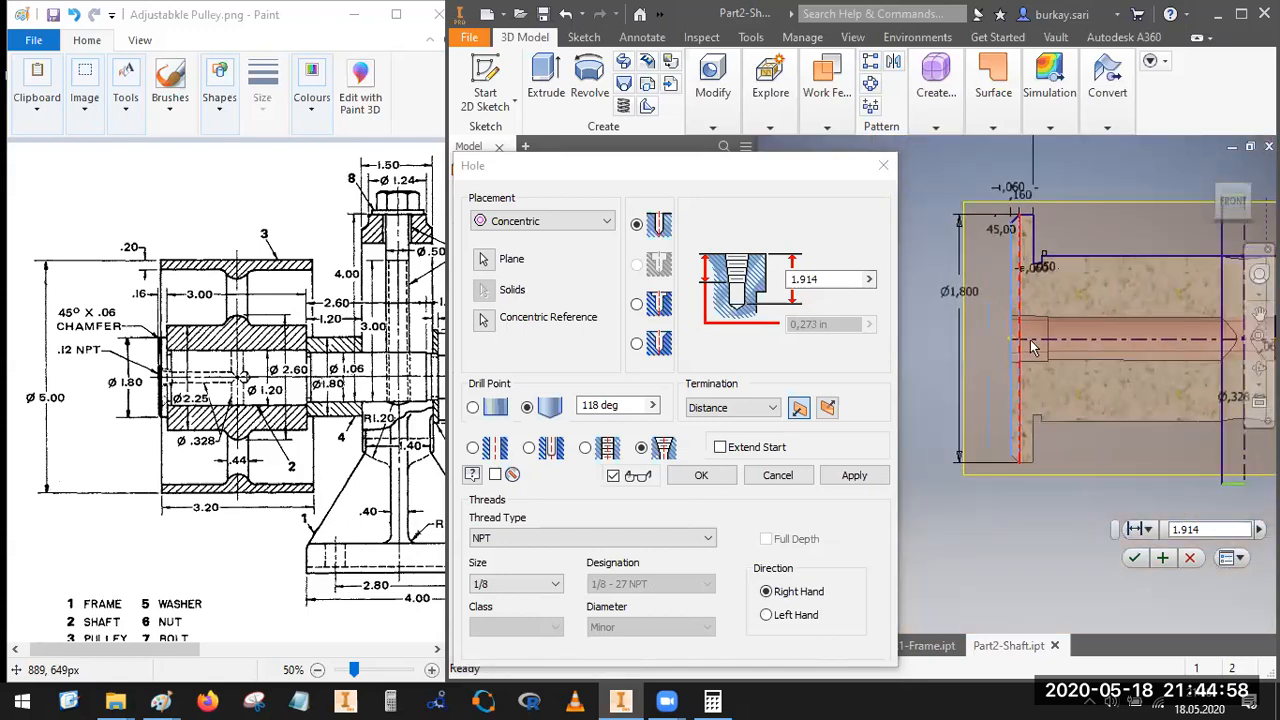
pyautogui.scroll(3, 1033, 327)
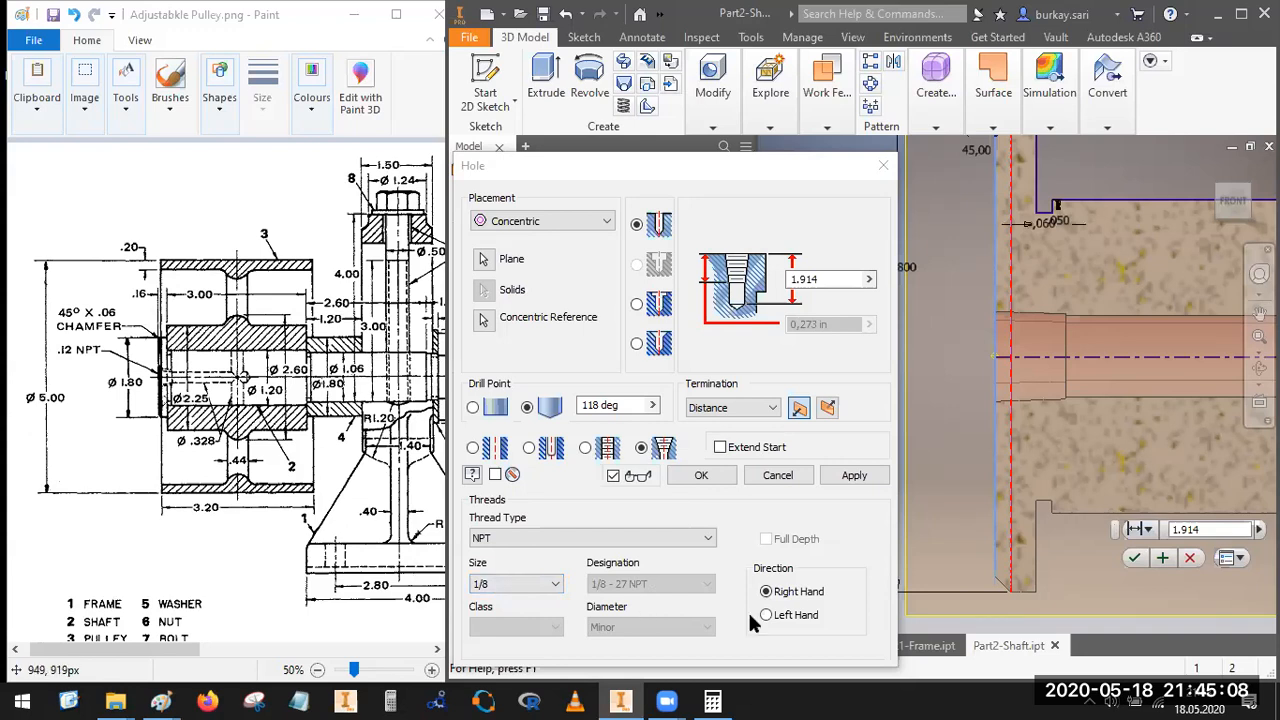
pyautogui.click(701, 477)
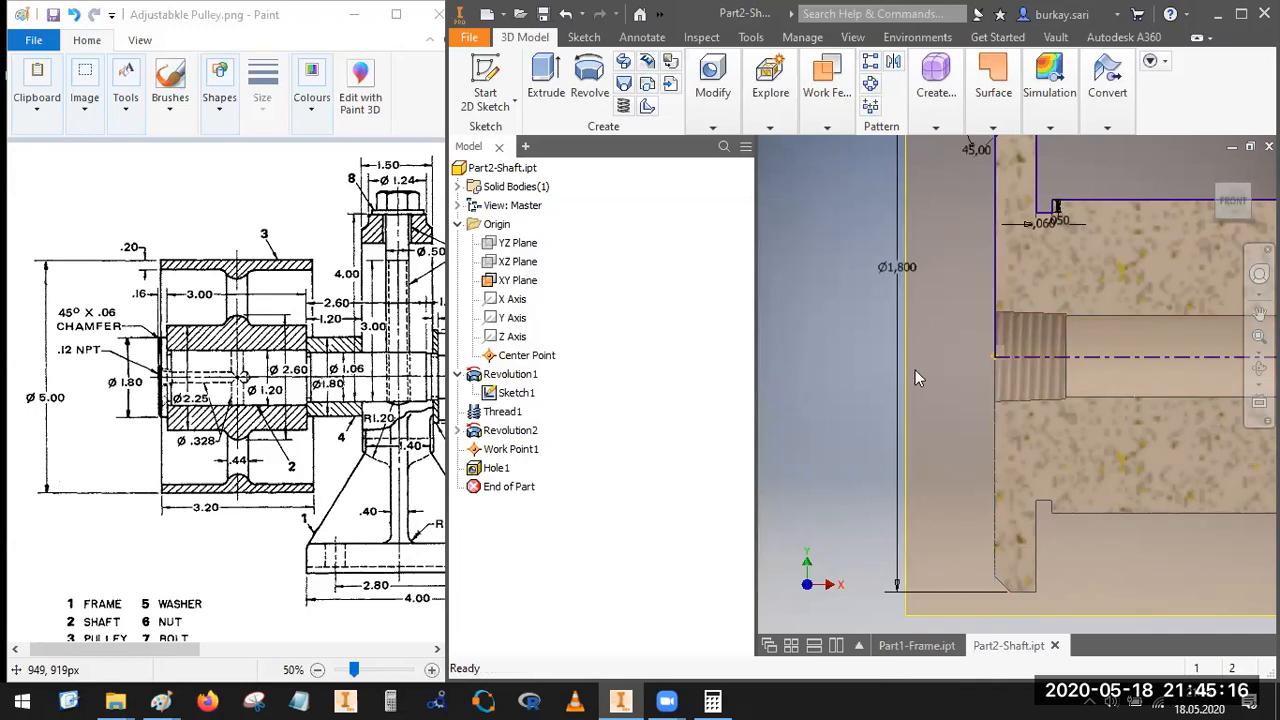
# Step: Hide the base sketch of the shaft's first revolution and save the part
pyautogui.scroll(-5, 921, 340)
pyautogui.moveTo(902, 326); pyautogui.dragTo(893, 392, button='middle')
pyautogui.rightClick(508, 395)
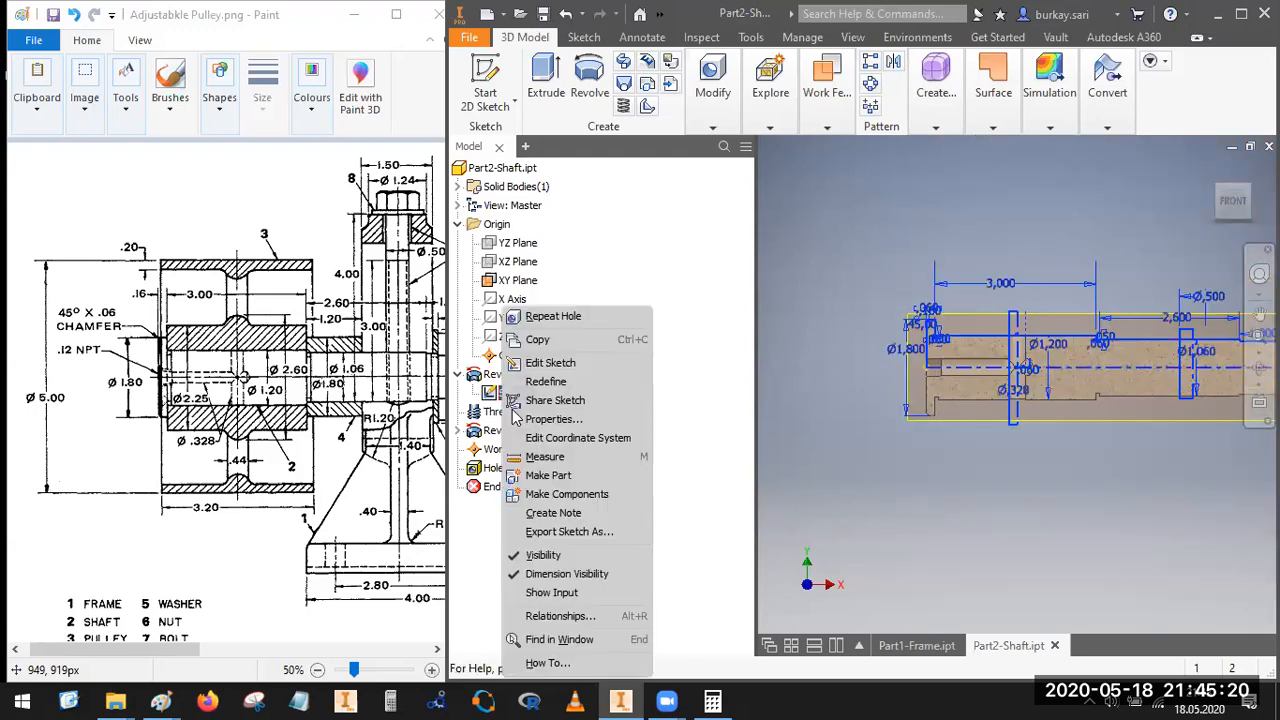
pyautogui.click(545, 556)
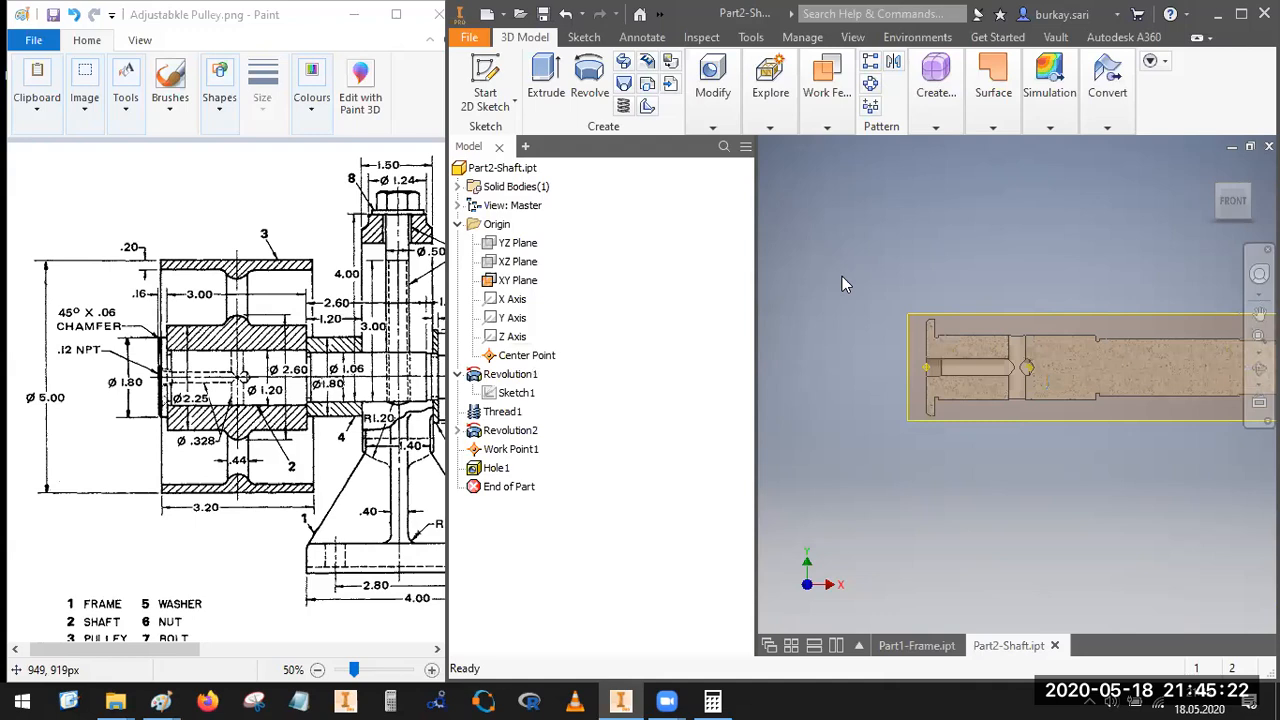
pyautogui.click(543, 14)
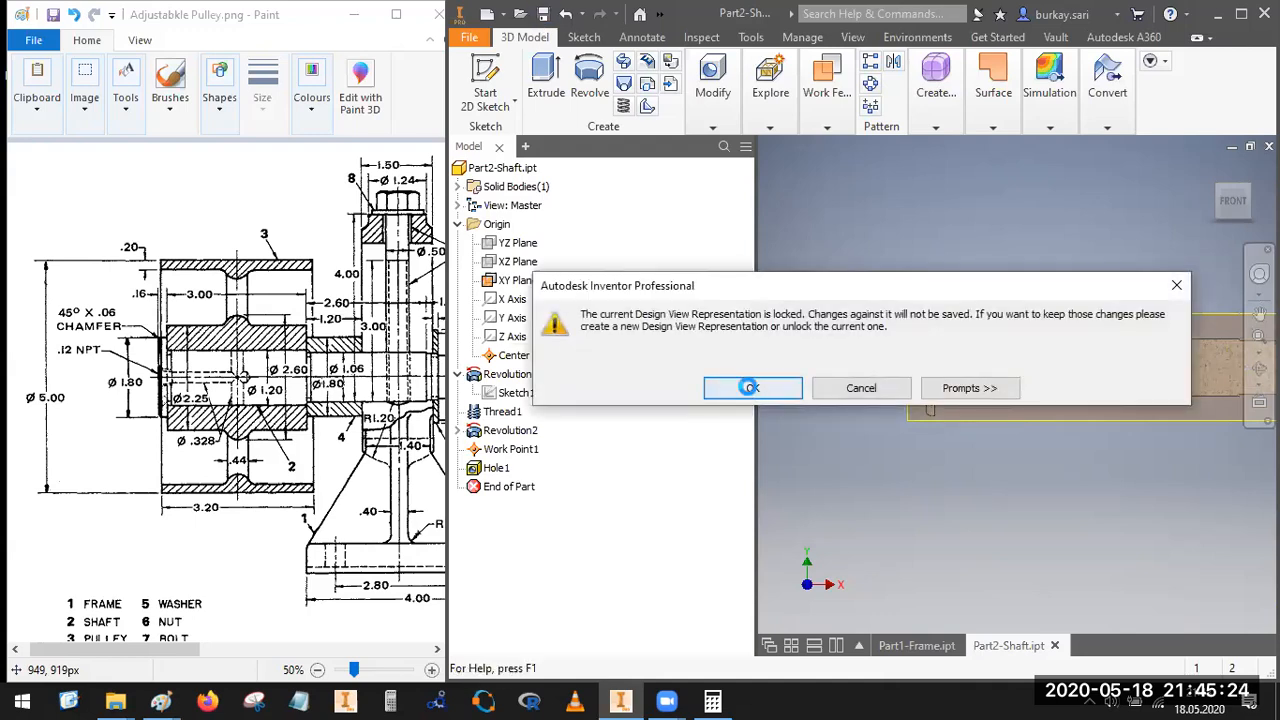
pyautogui.click(750, 387)
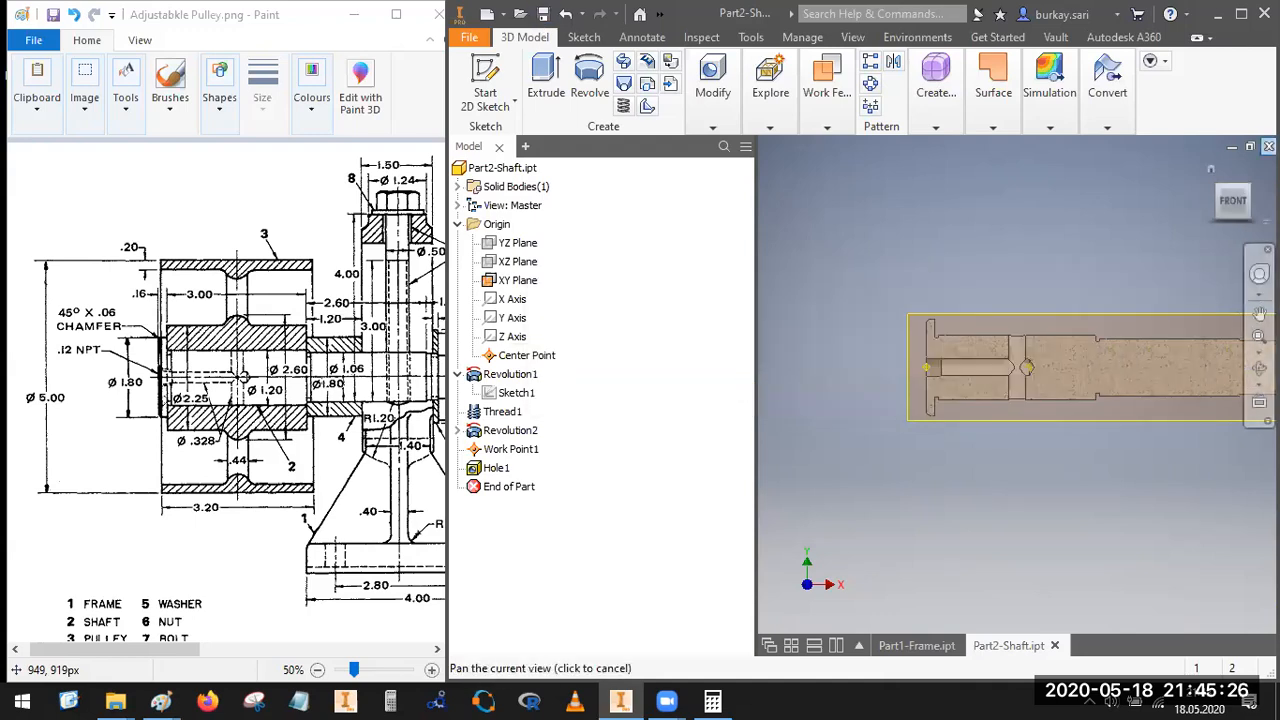
pyautogui.click(1245, 218)
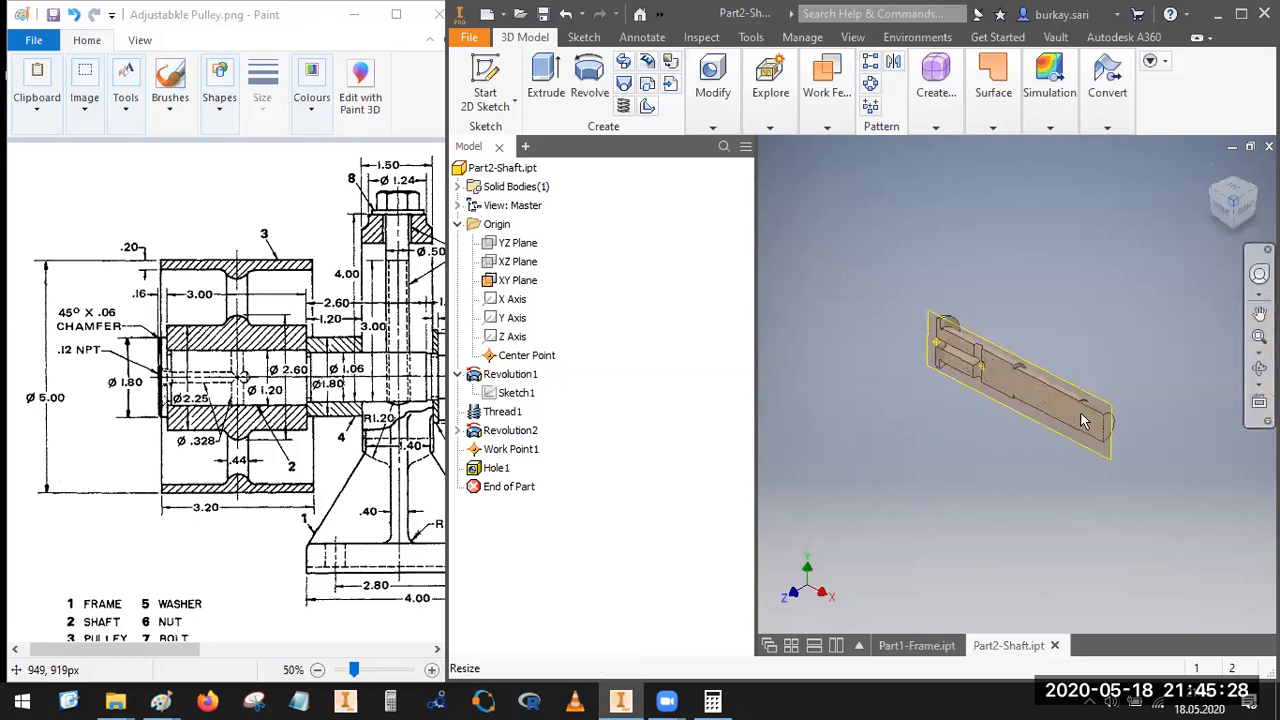
pyautogui.click(512, 393)
pyautogui.rightClick(500, 398)
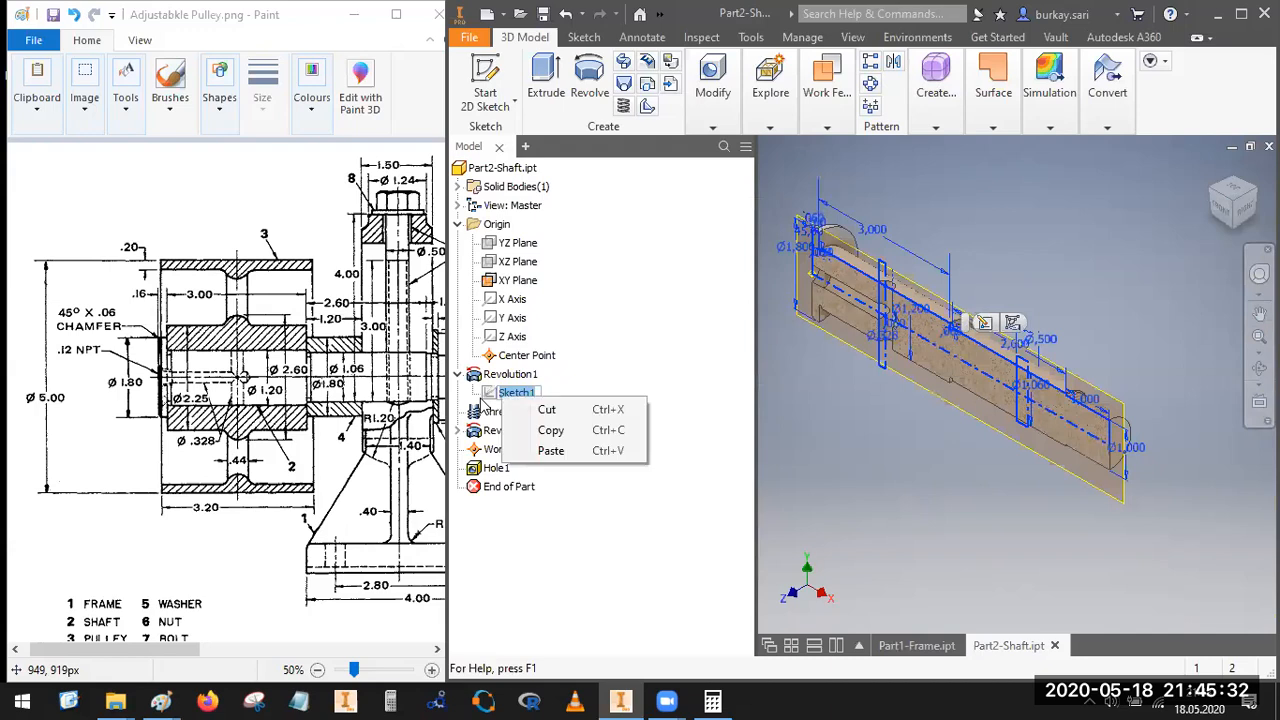
pyautogui.click(704, 373)
pyautogui.click(963, 387)
pyautogui.click(1104, 351)
pyautogui.scroll(-3, 1102, 351)
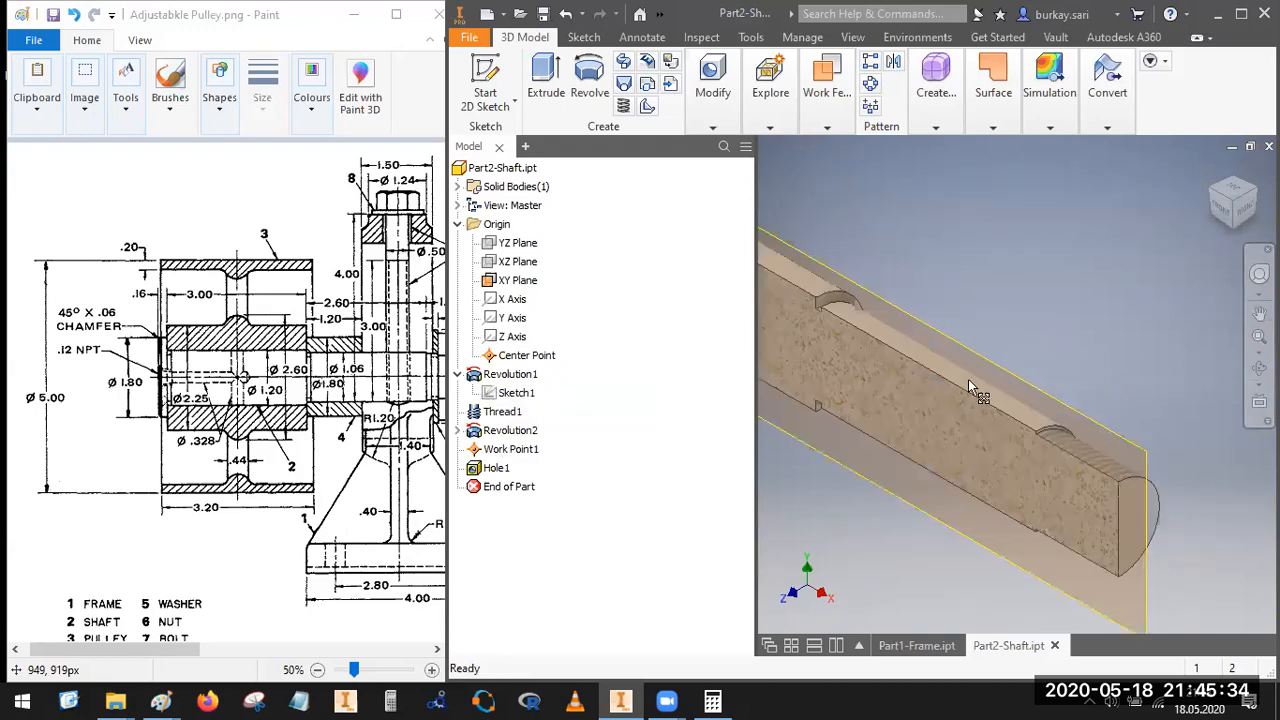
pyautogui.click(500, 395)
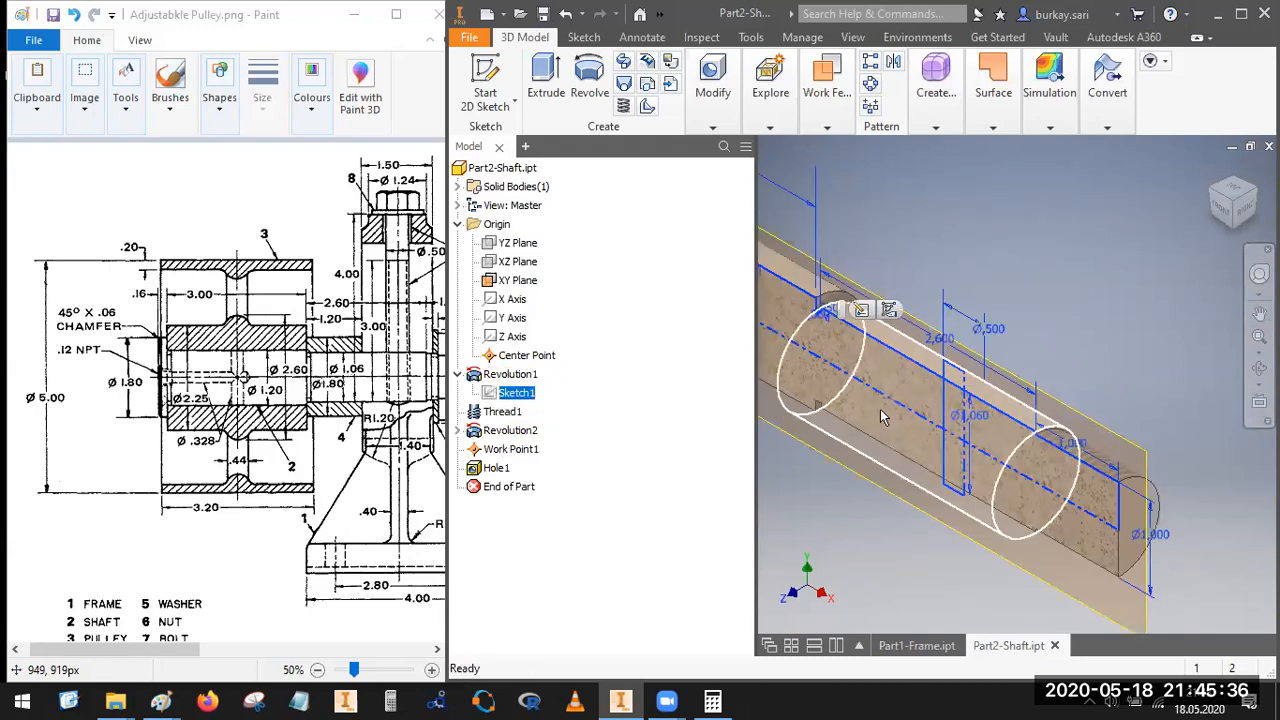
pyautogui.rightClick(495, 394)
pyautogui.click(790, 341)
pyautogui.click(997, 248)
# Step: Start a new sketch on the shaft's XY section plane and make the first revolution's sketch visible
pyautogui.click(485, 85)
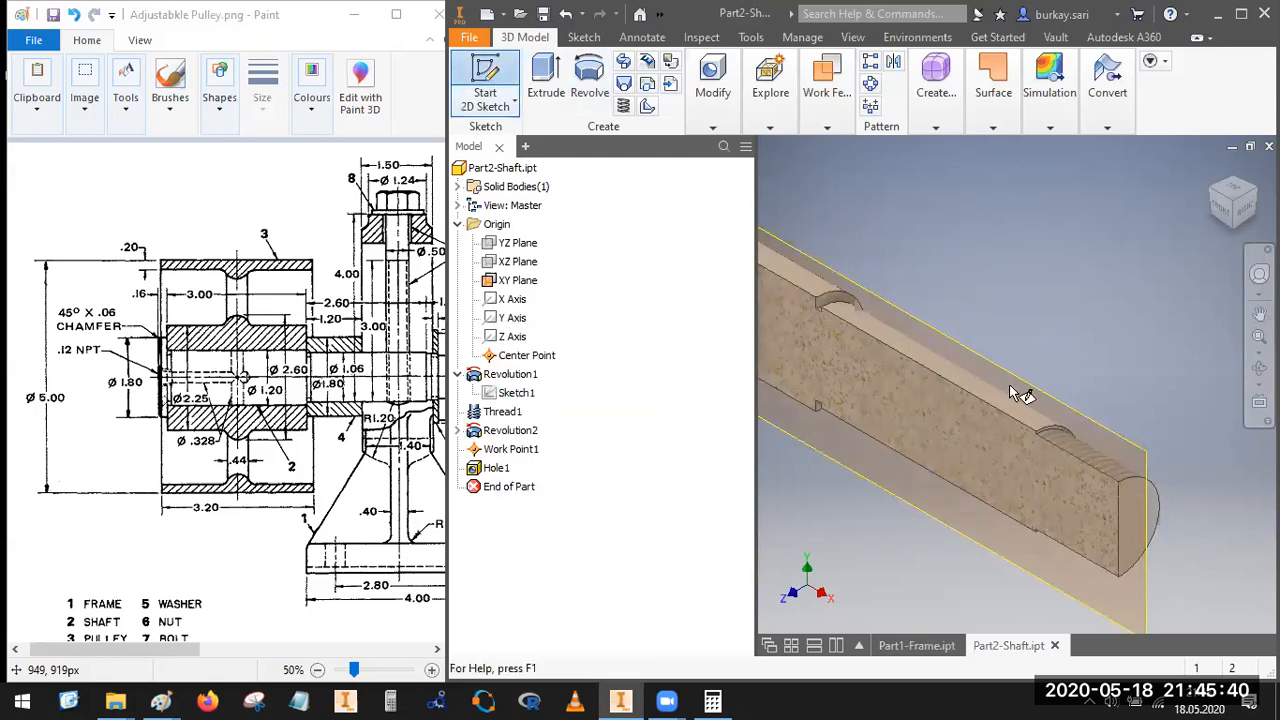
pyautogui.click(770, 428)
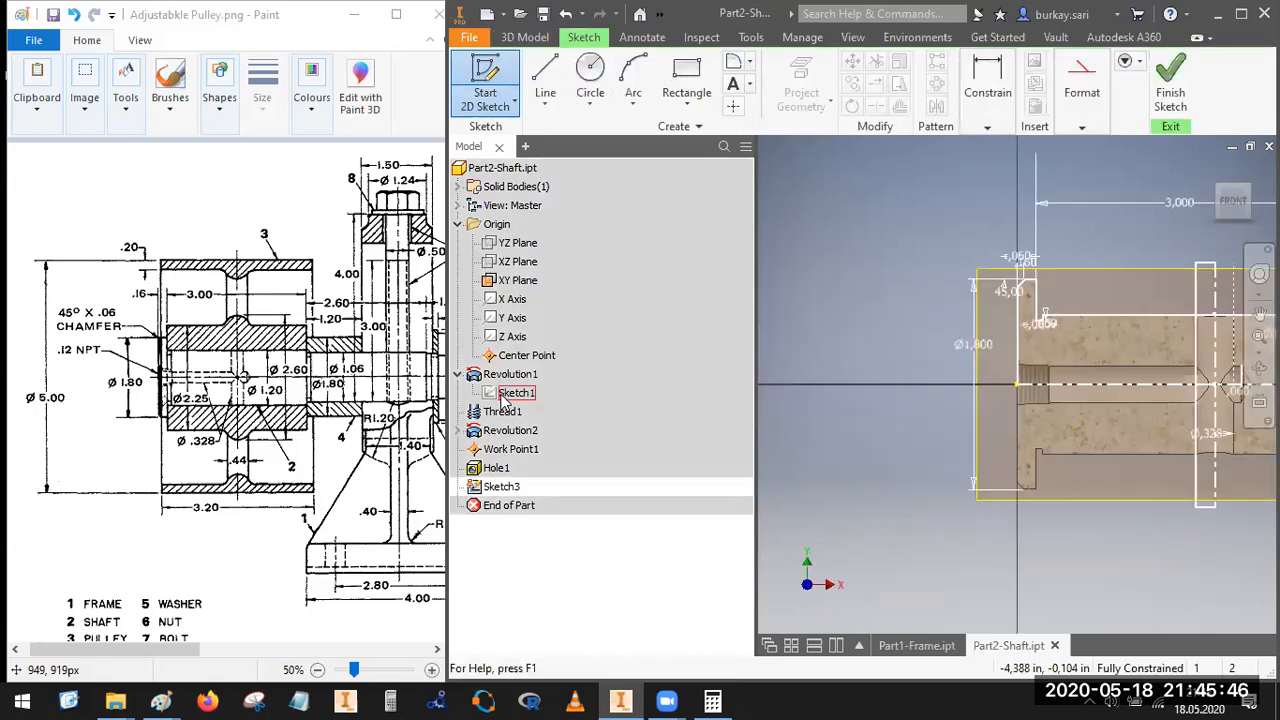
pyautogui.rightClick(503, 398)
pyautogui.click(557, 562)
pyautogui.scroll(5, 930, 487)
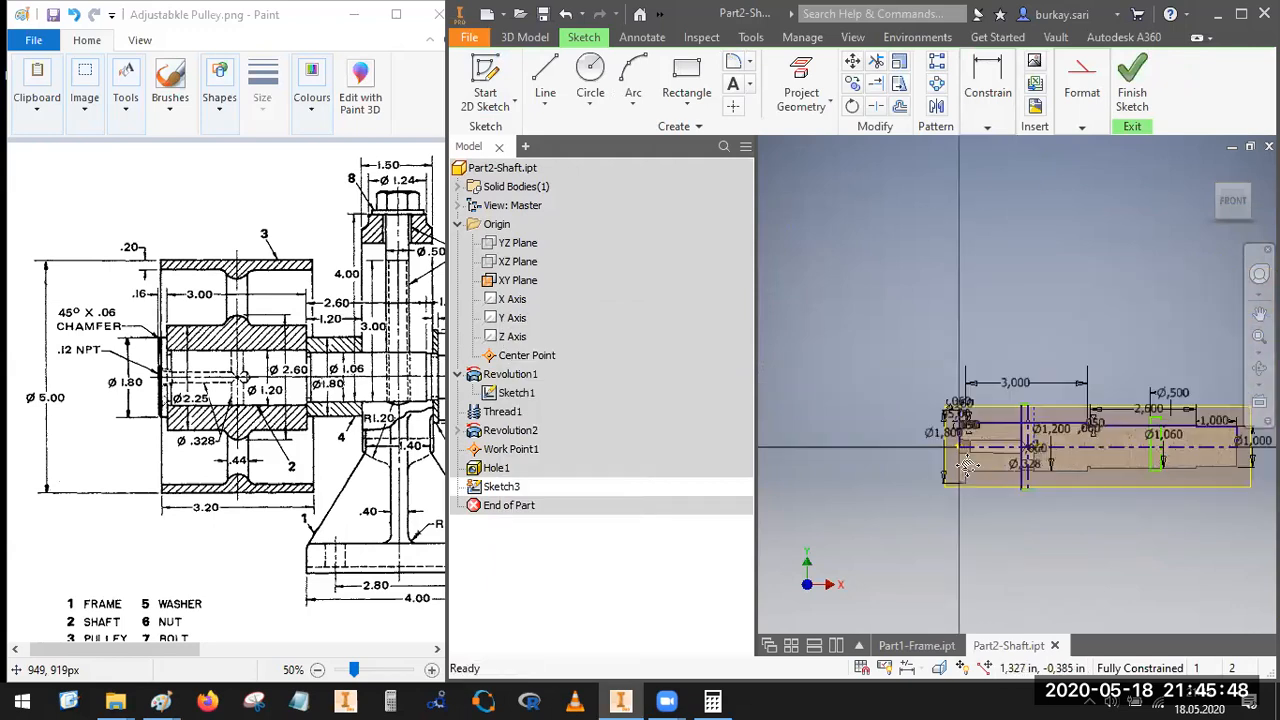
pyautogui.moveTo(967, 467); pyautogui.dragTo(782, 440, button='middle')
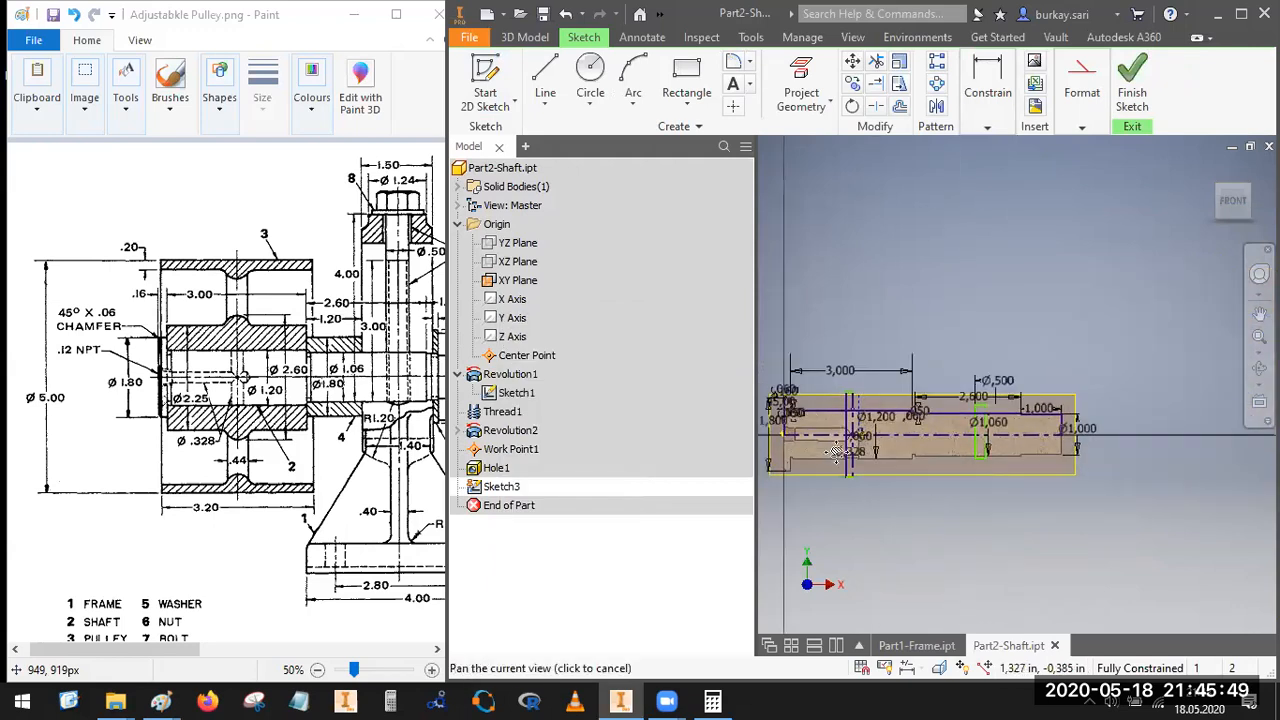
# Step: Project the edges of the Ø.500 cross hole's rectangular profile into the new sketch and finish the sketch
pyautogui.click(800, 85)
pyautogui.scroll(3, 995, 430)
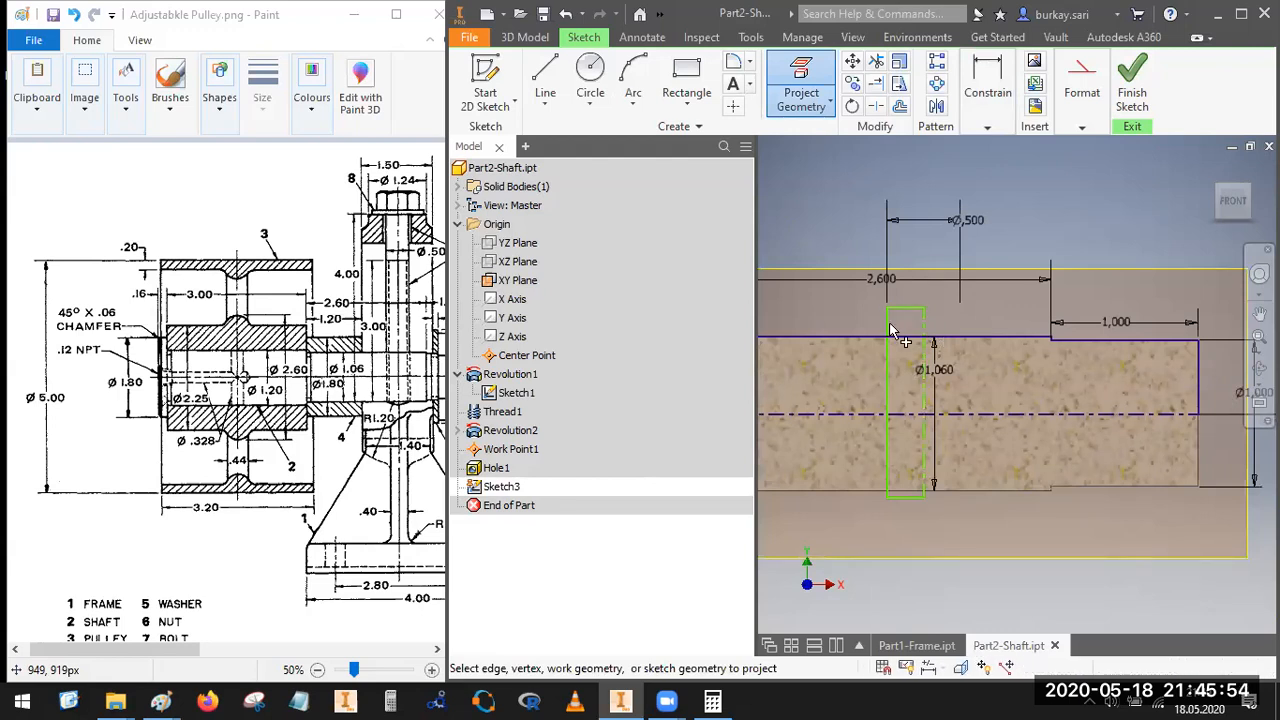
pyautogui.click(910, 497)
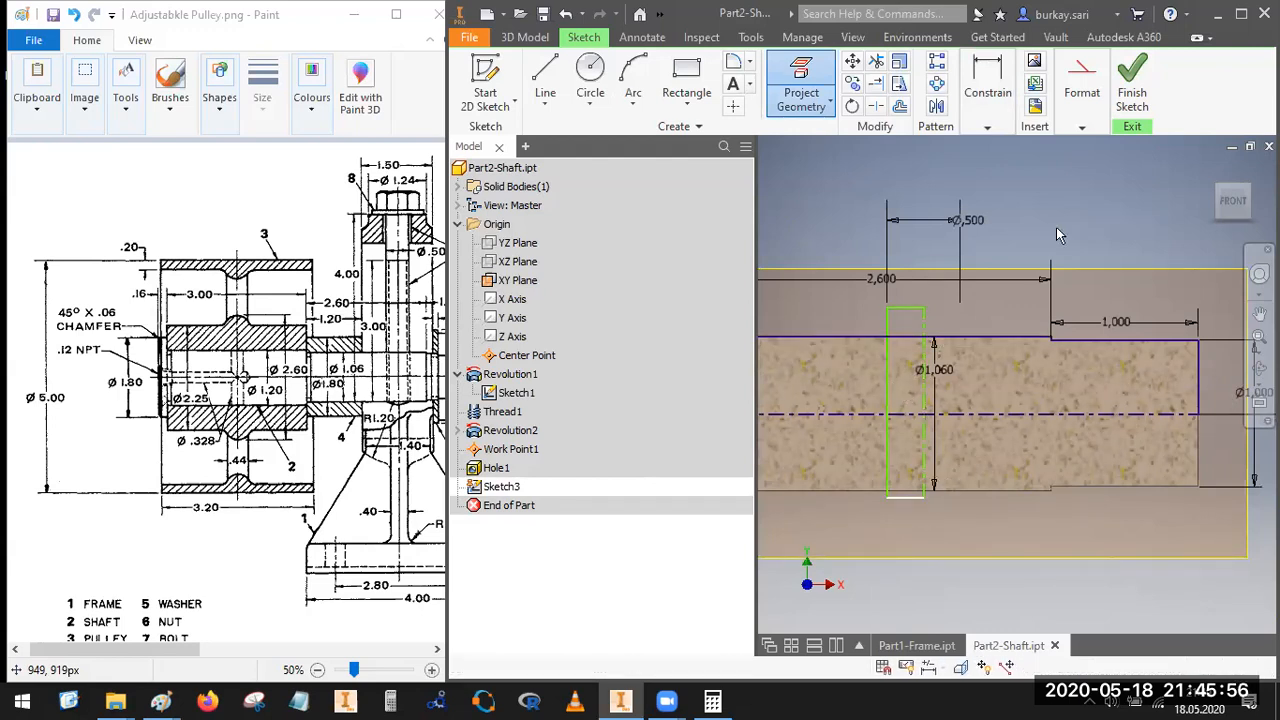
pyautogui.press('Escape')
pyautogui.click(1133, 93)
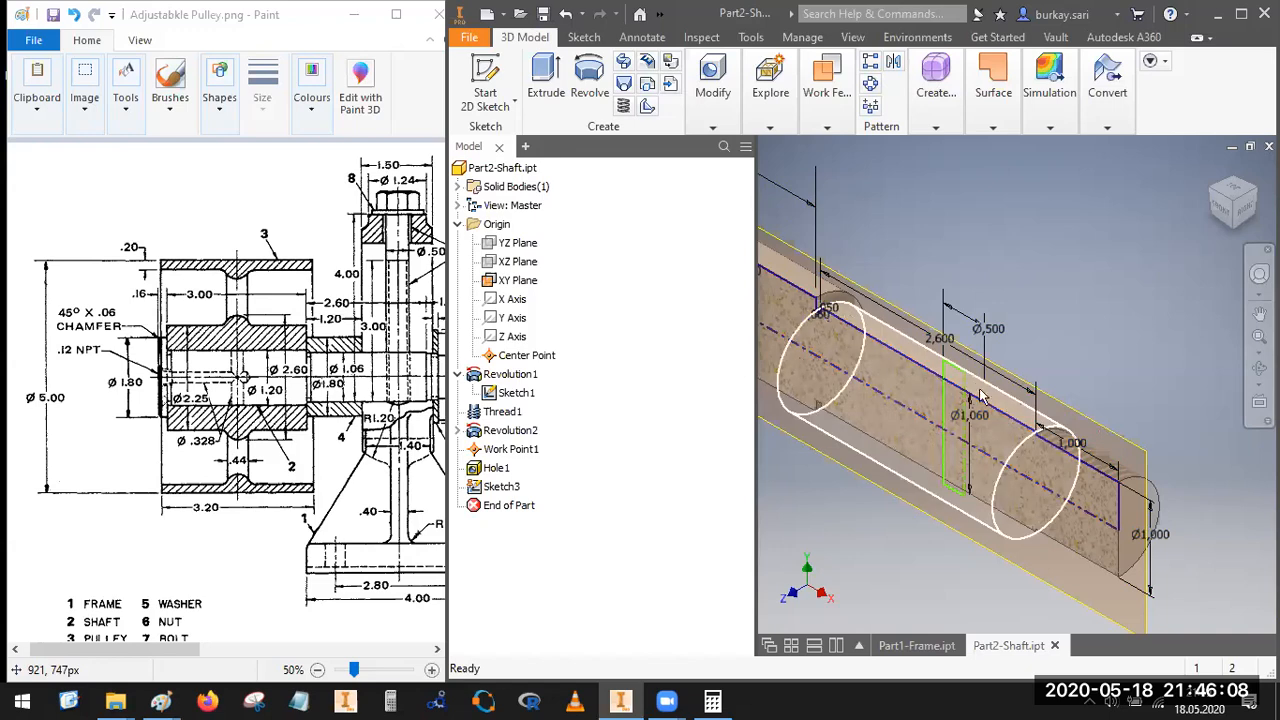
# Step: Maximize the modeling window and hide the first revolution's sketch, keeping the projected hole profile visible
pyautogui.moveTo(968, 390)
pyautogui.mouseDown()
pyautogui.moveTo(942, 374)
pyautogui.moveTo(960, 384)
pyautogui.mouseUp()
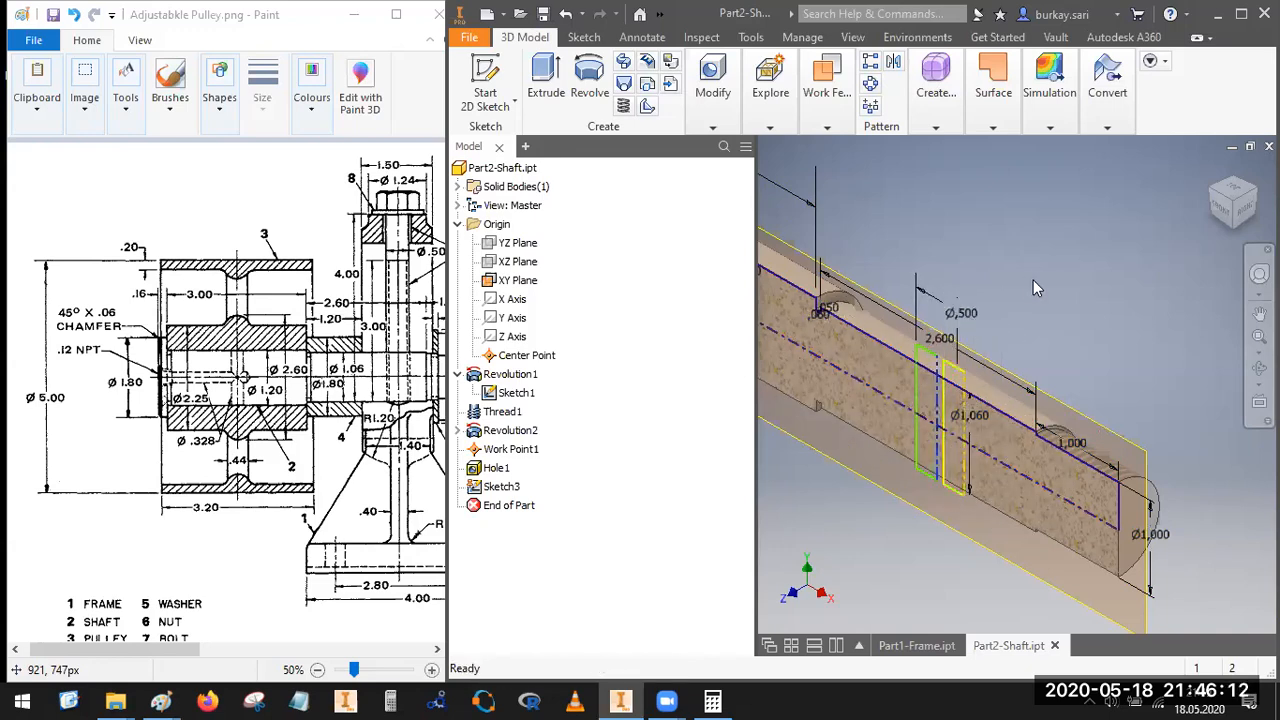
pyautogui.doubleClick(727, 22)
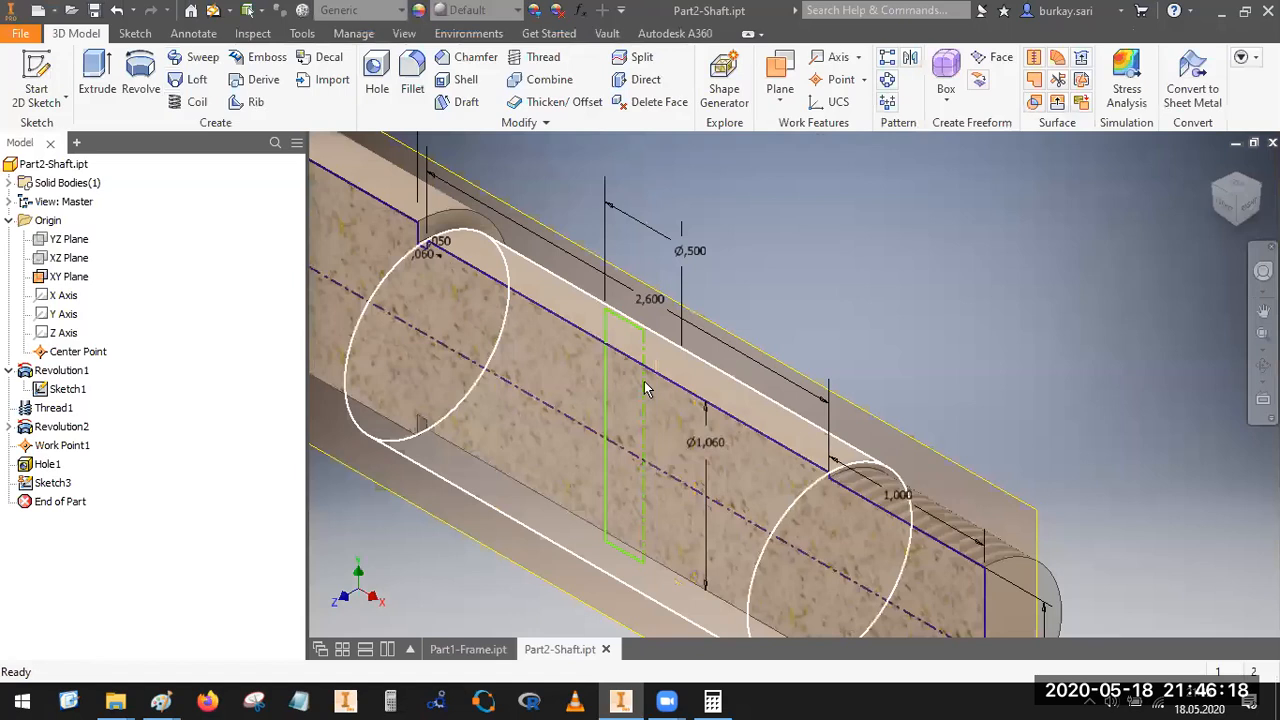
pyautogui.rightClick(64, 393)
pyautogui.click(70, 391)
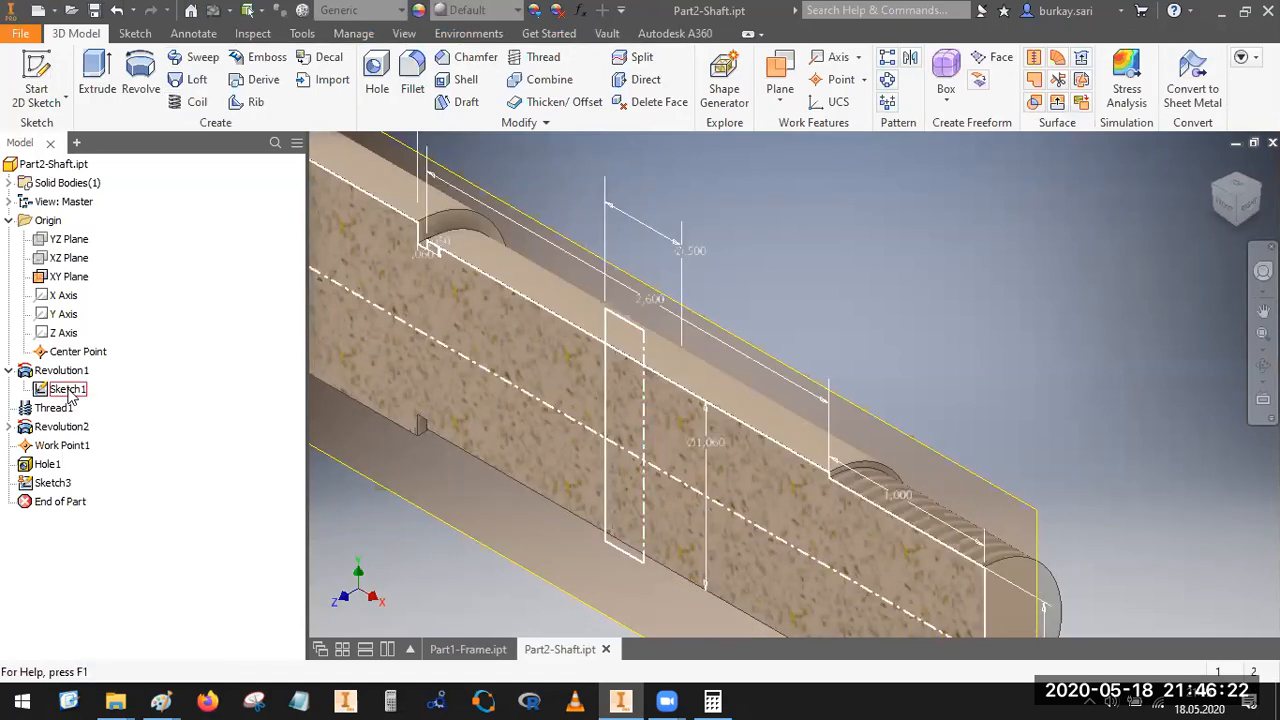
pyautogui.rightClick(70, 395)
pyautogui.click(124, 571)
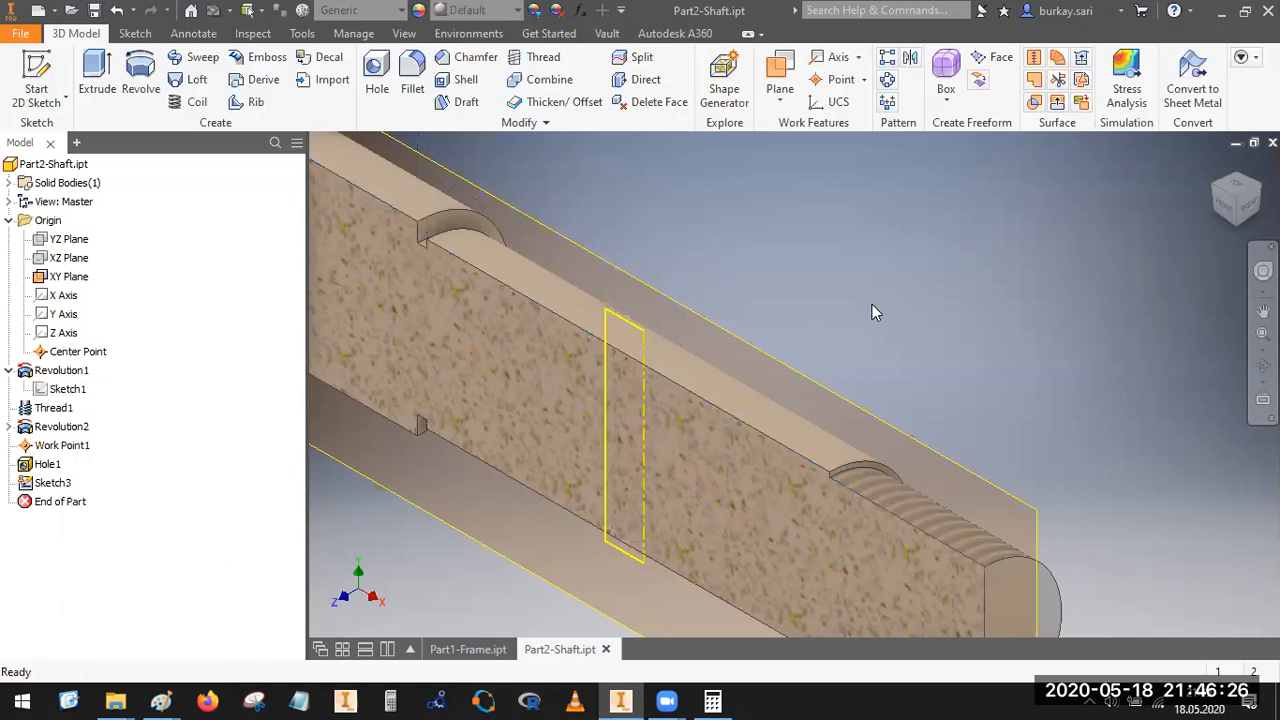
# Step: Revolve the projected profile fully about its centerline as a cut to make the Ø.500 cross hole
pyautogui.click(140, 75)
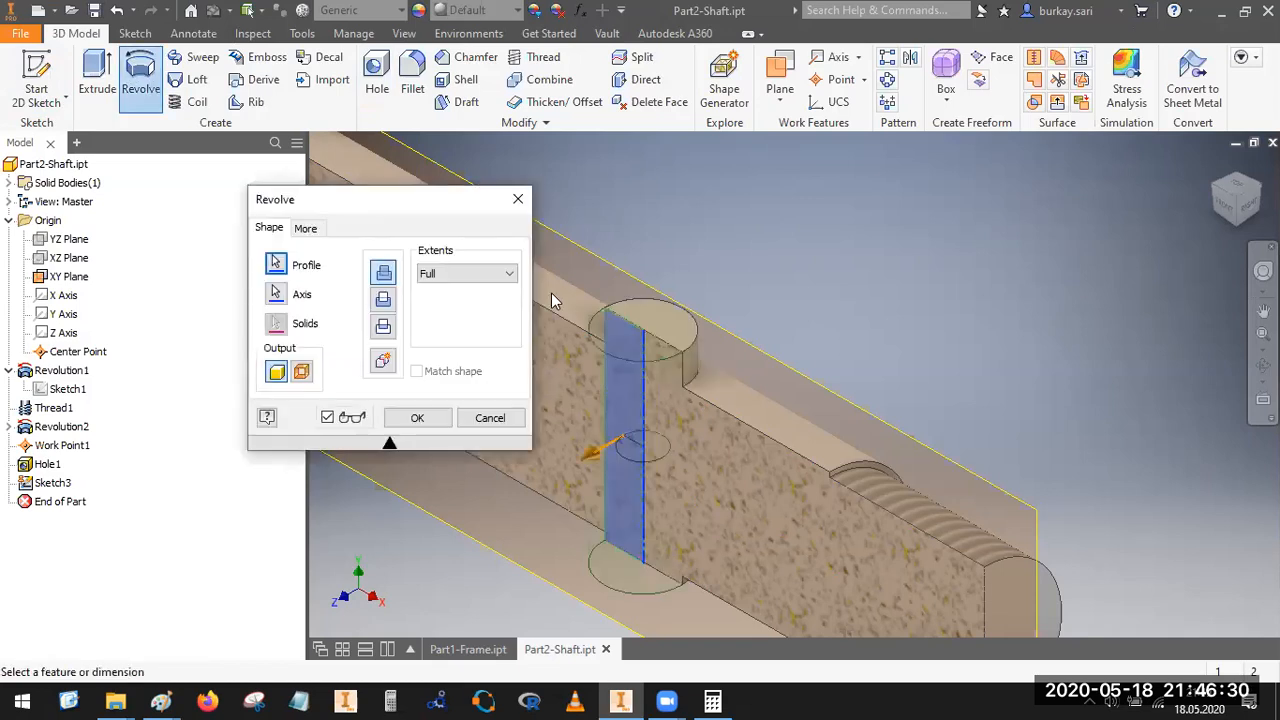
pyautogui.click(383, 299)
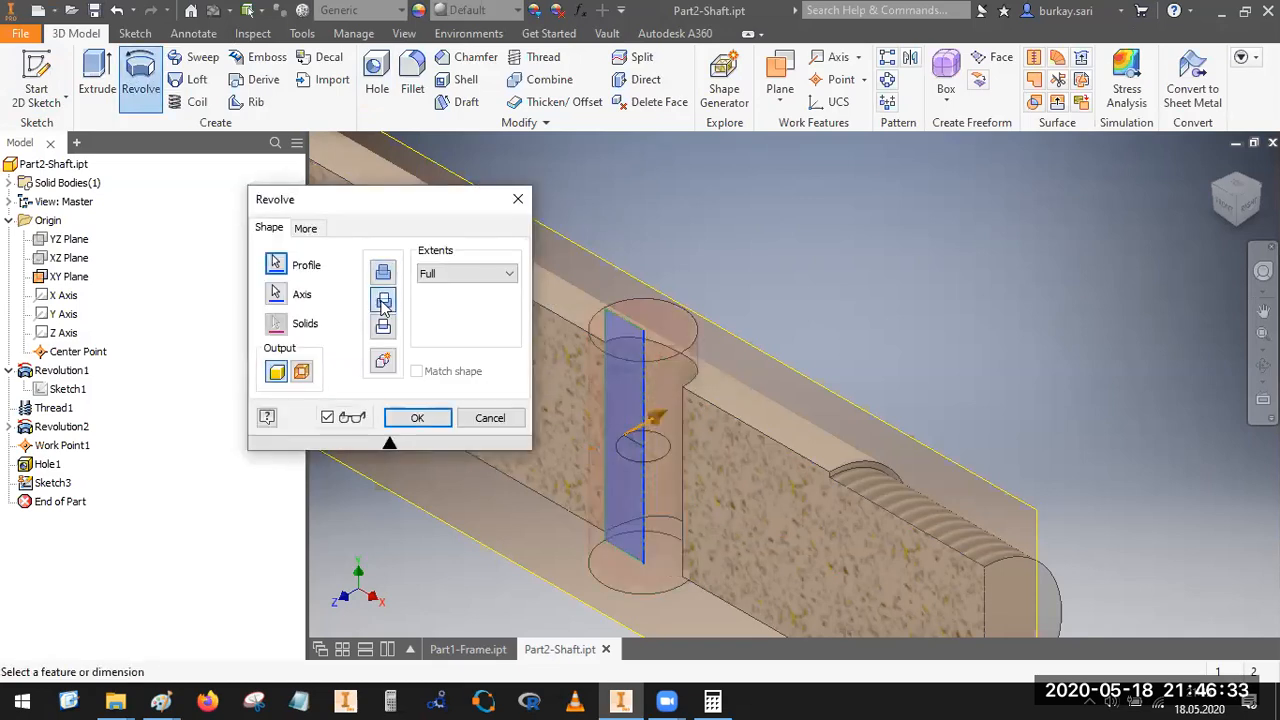
pyautogui.click(414, 418)
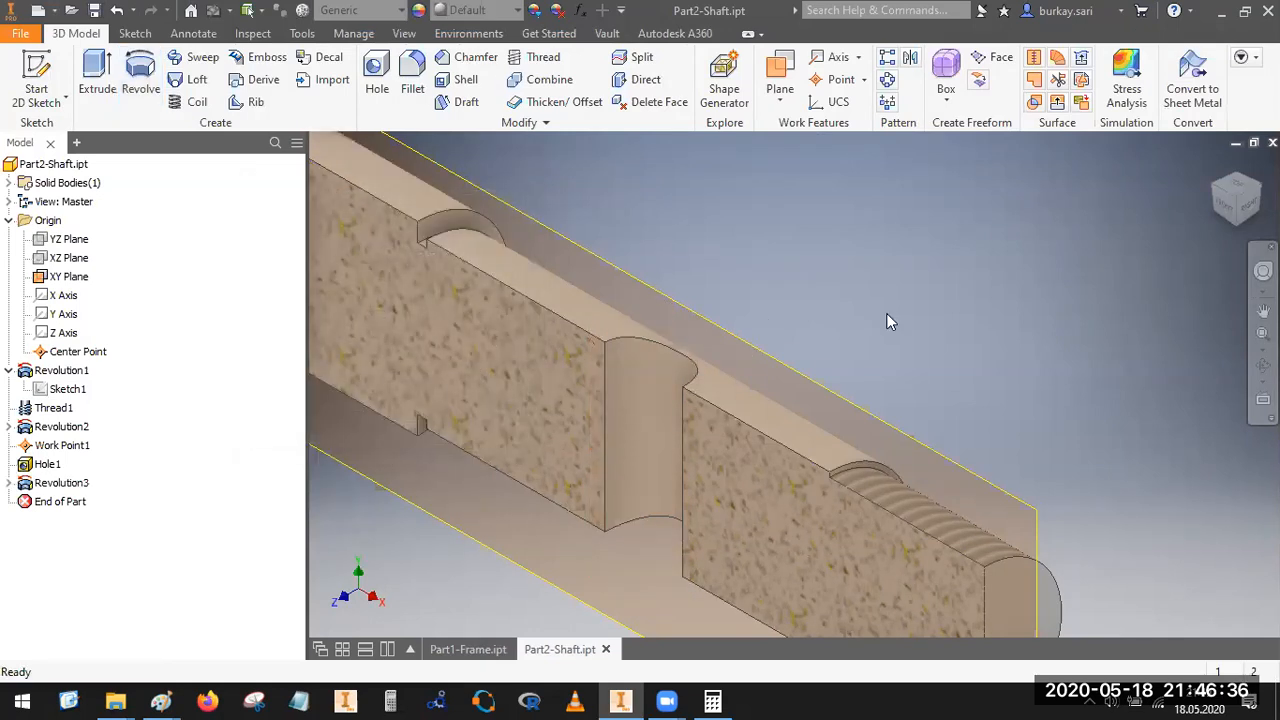
# Step: Create a new design view representation from the shaft's current sectioned view
pyautogui.scroll(-3, 902, 306)
pyautogui.moveTo(902, 306); pyautogui.dragTo(976, 310, button='middle')
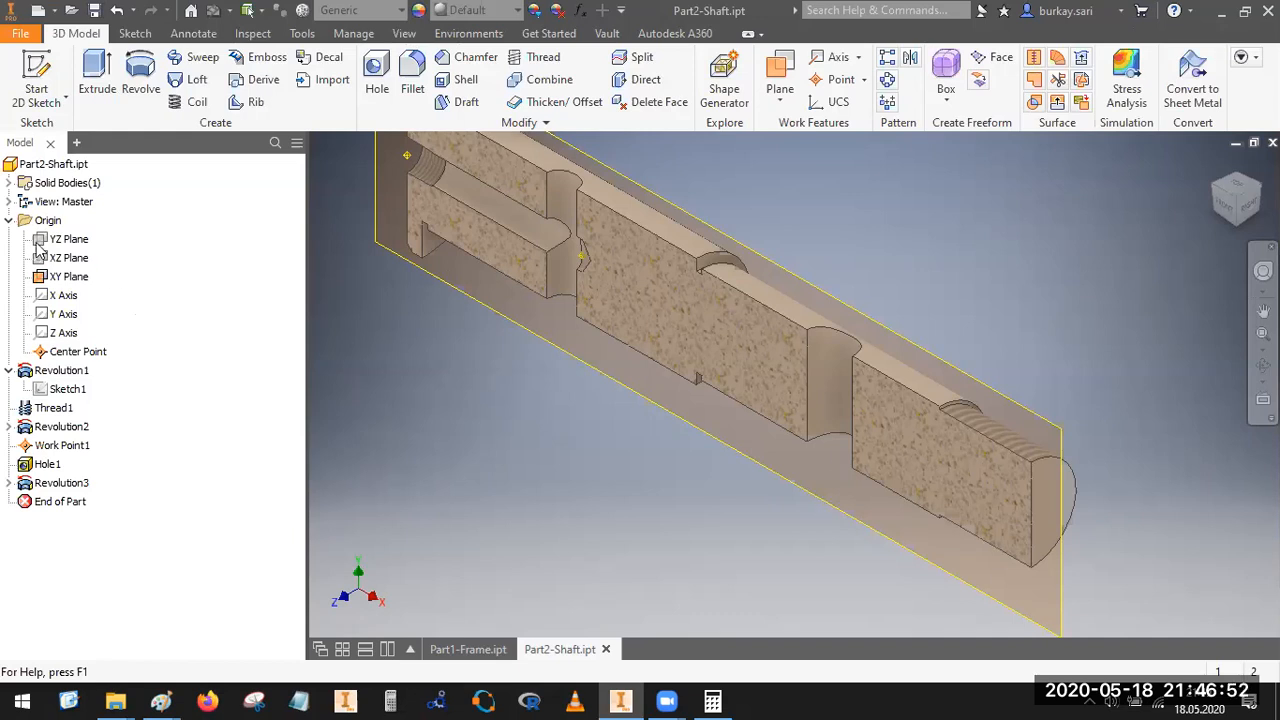
pyautogui.click(9, 201)
pyautogui.click(60, 201)
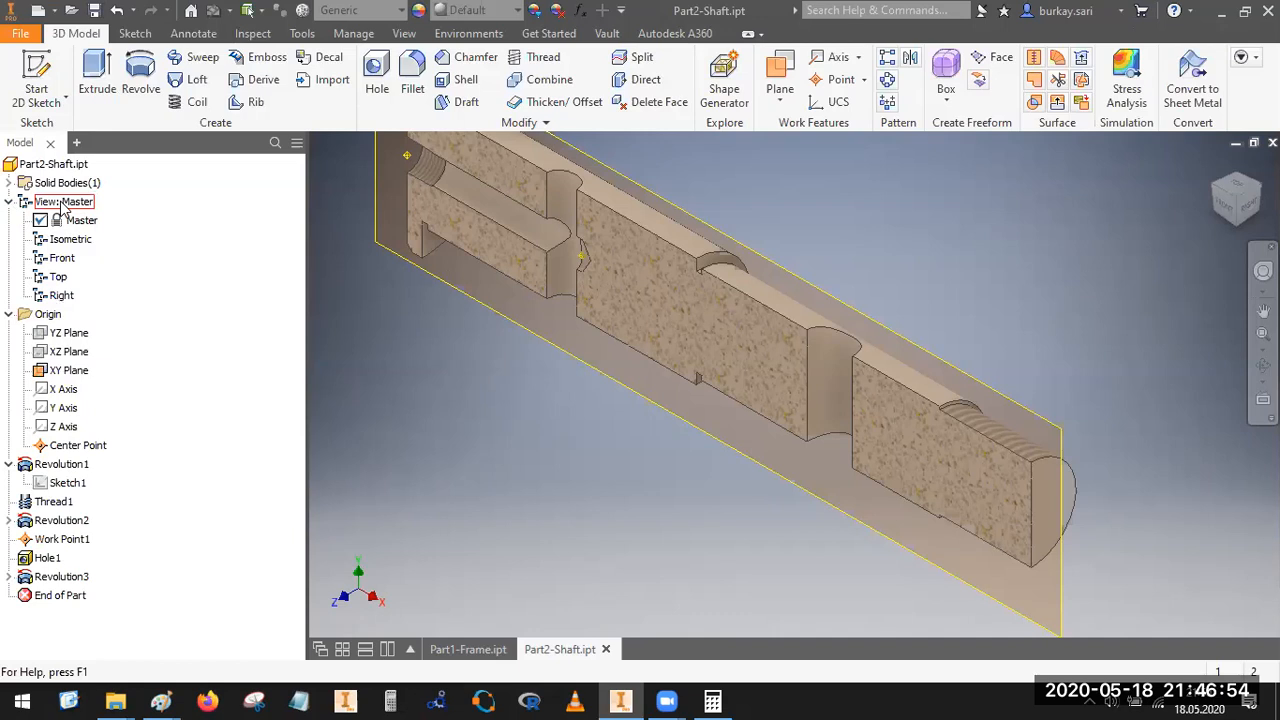
pyautogui.rightClick(62, 202)
pyautogui.click(110, 232)
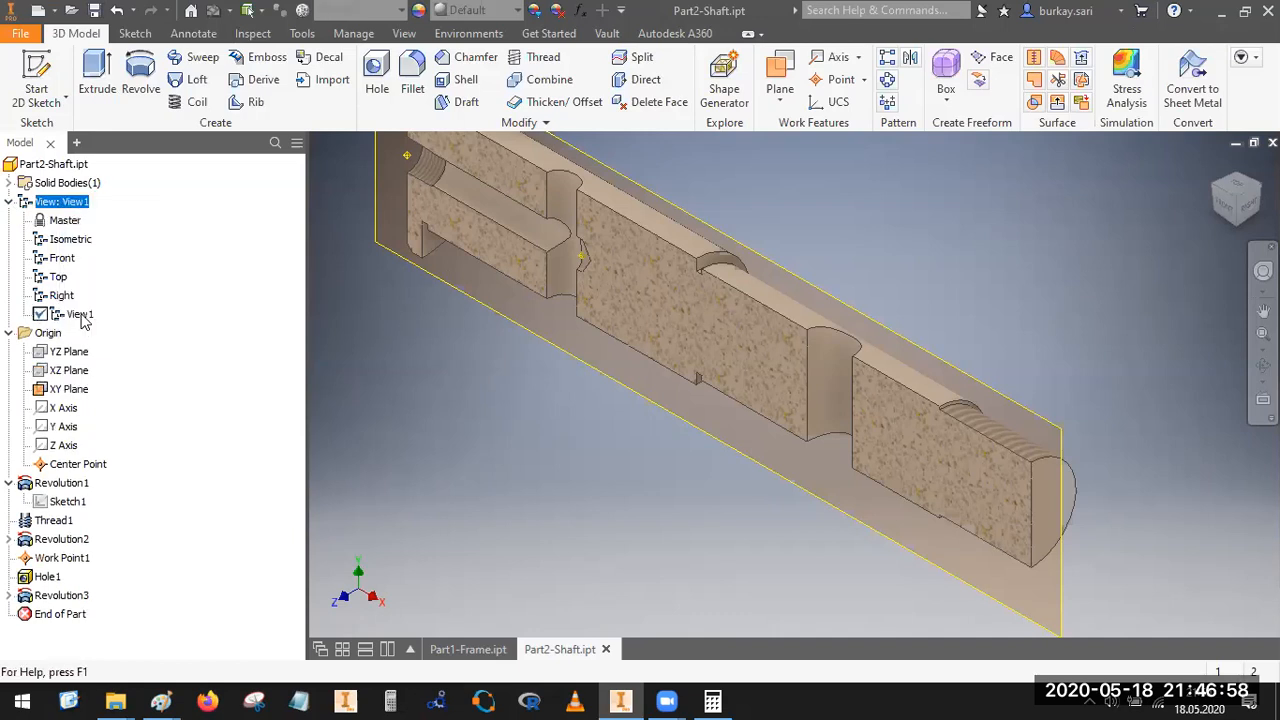
# Step: Rename the new view representation to Section and lock it
pyautogui.click(85, 316)
pyautogui.click(82, 316)
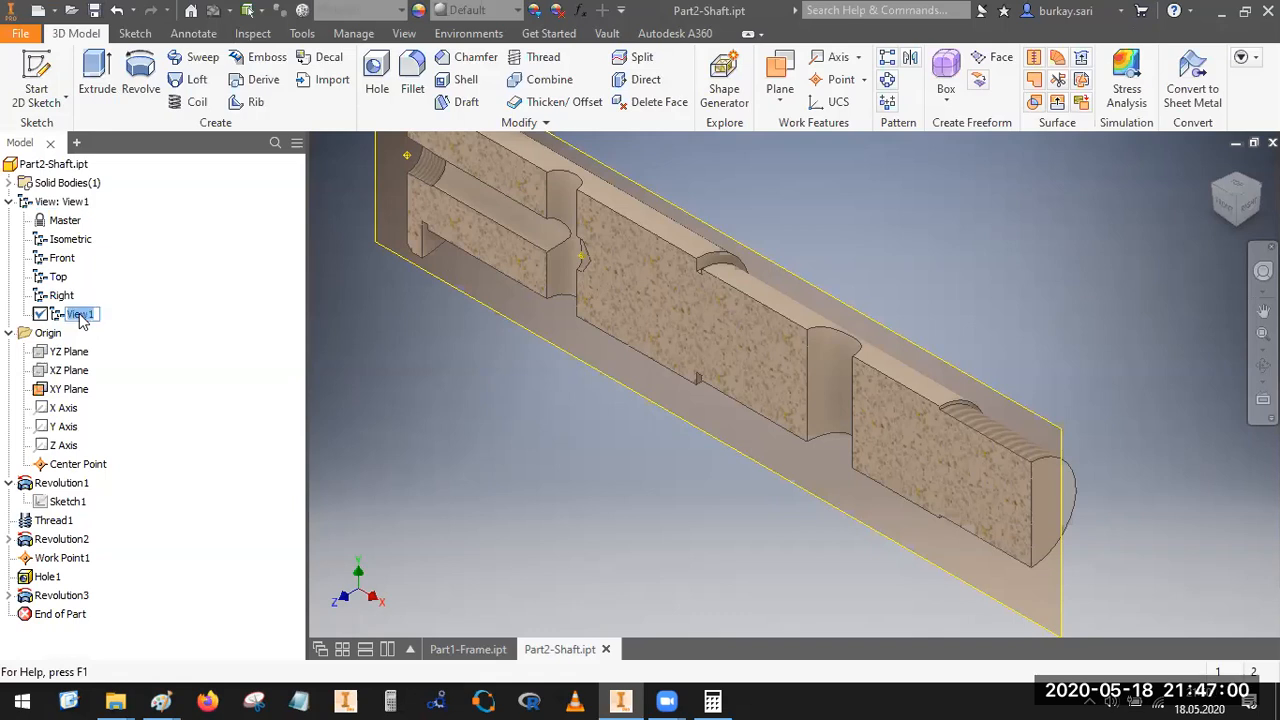
pyautogui.write('Section')
pyautogui.press('Return')
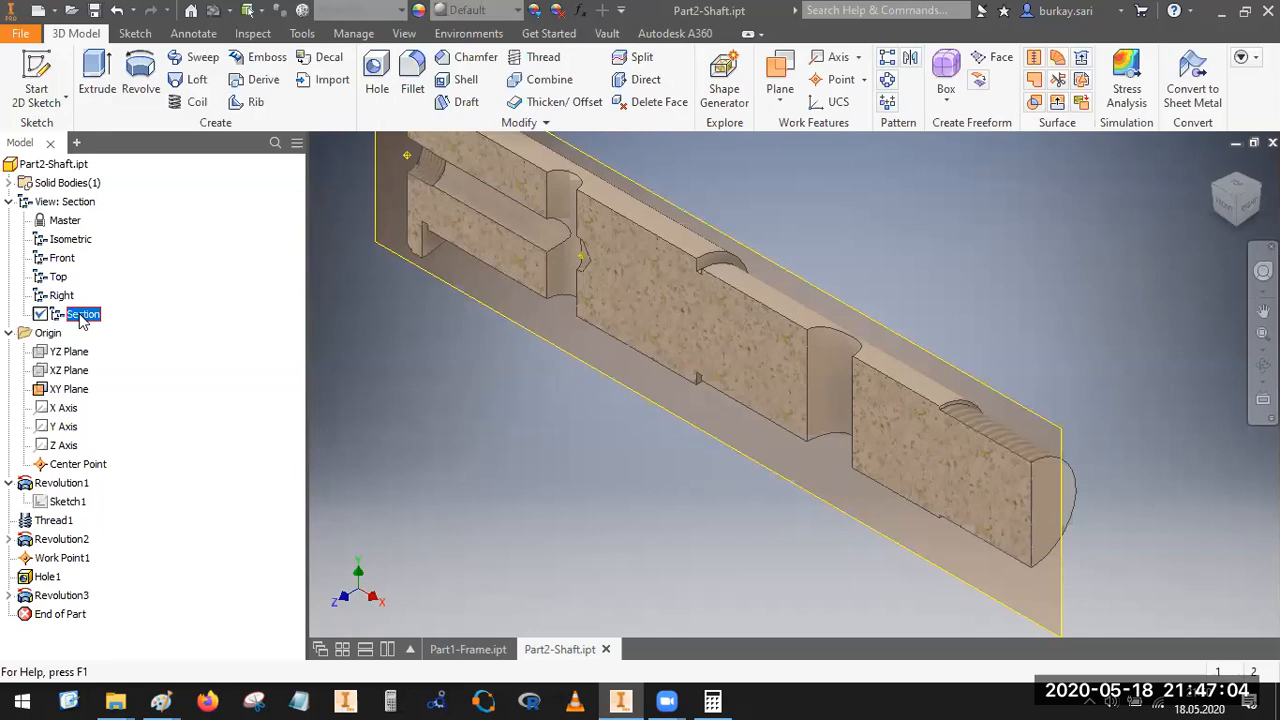
pyautogui.rightClick(82, 318)
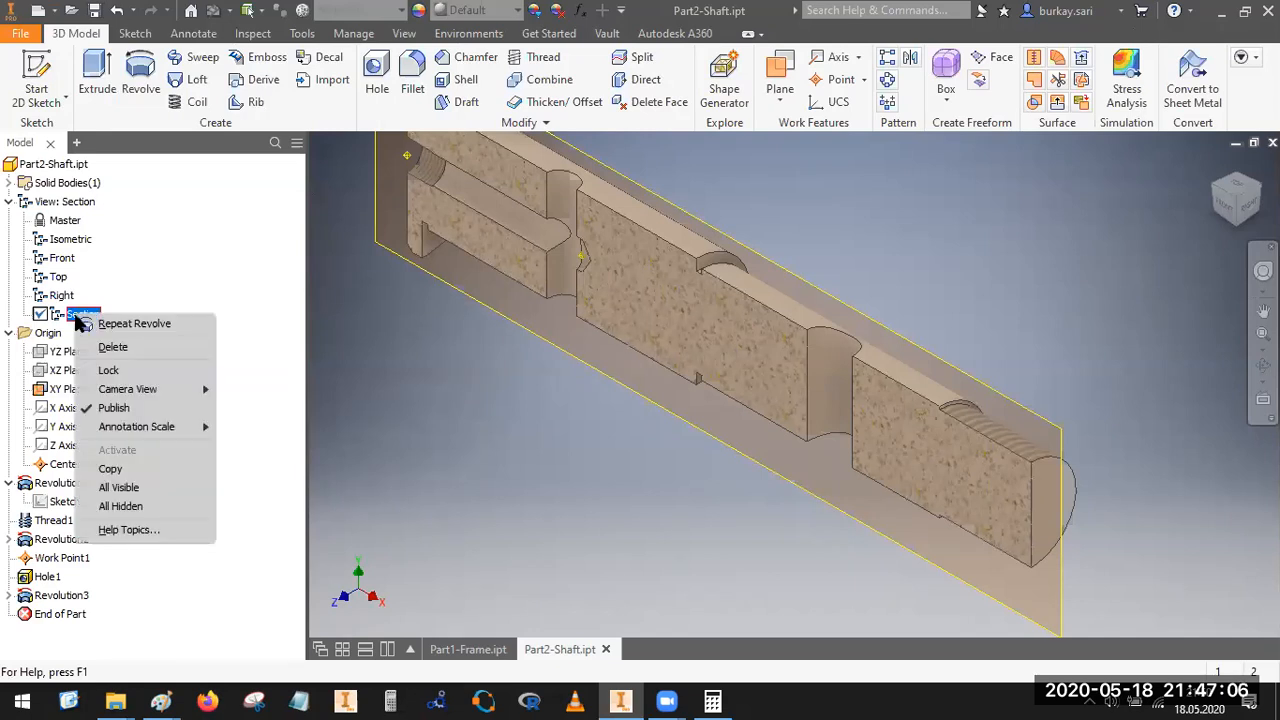
pyautogui.click(403, 323)
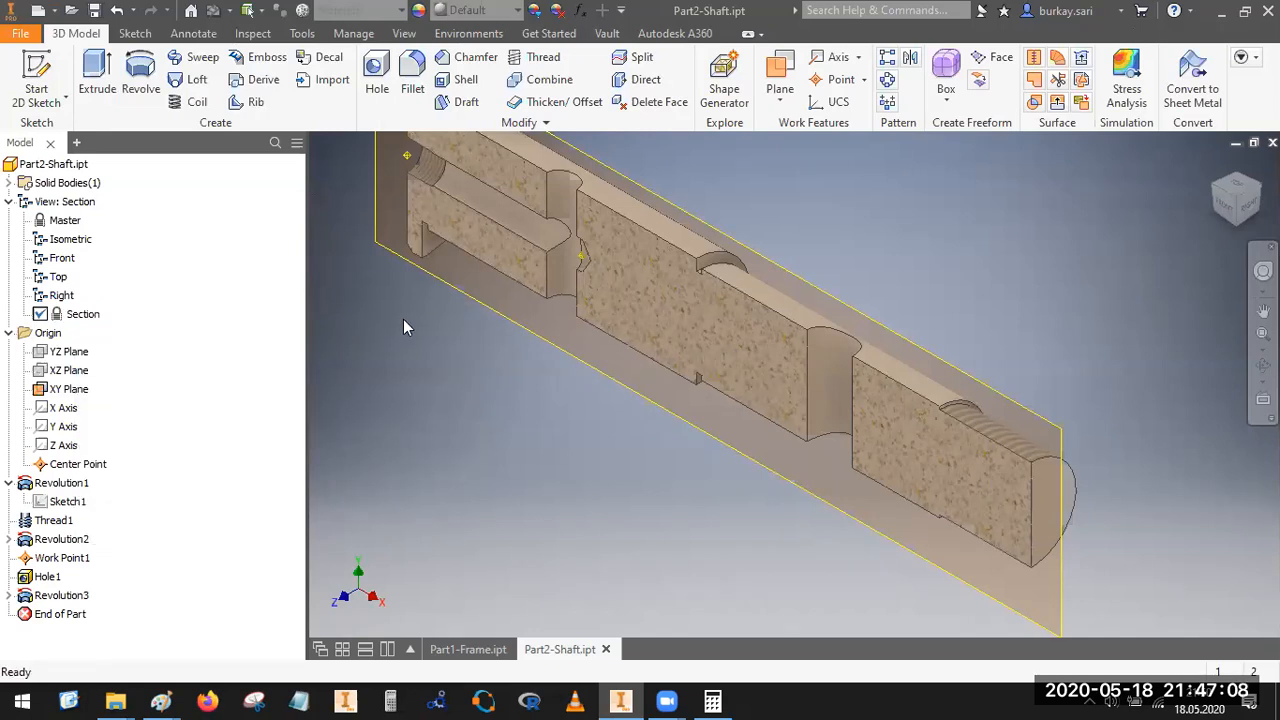
# Step: Activate the Master view representation, switch to Section and back to Master, and save the part
pyautogui.doubleClick(62, 221)
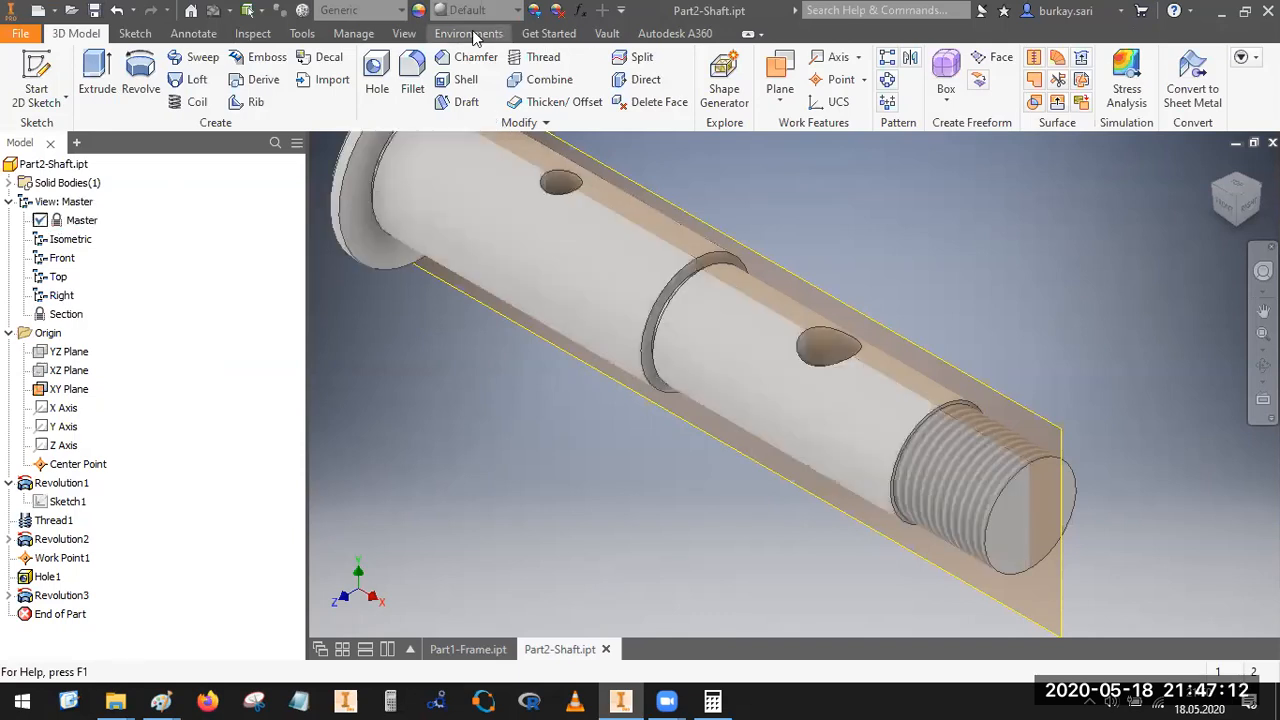
pyautogui.click(470, 34)
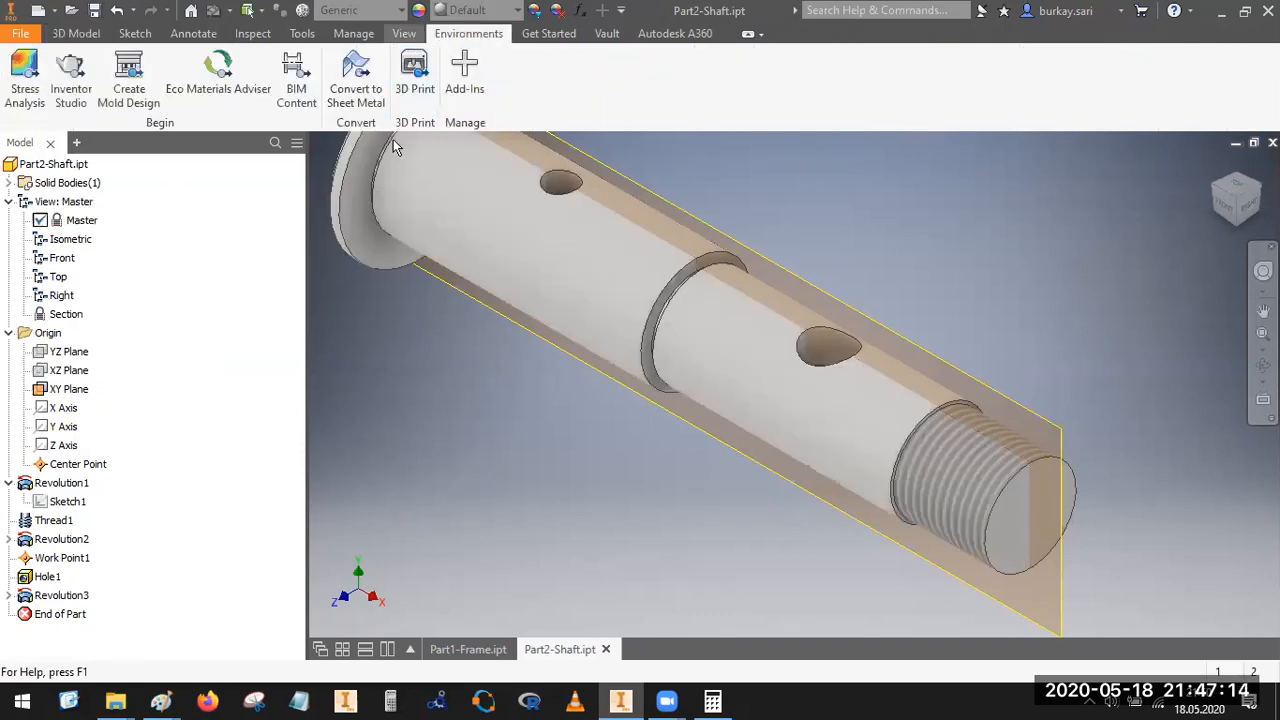
pyautogui.doubleClick(70, 316)
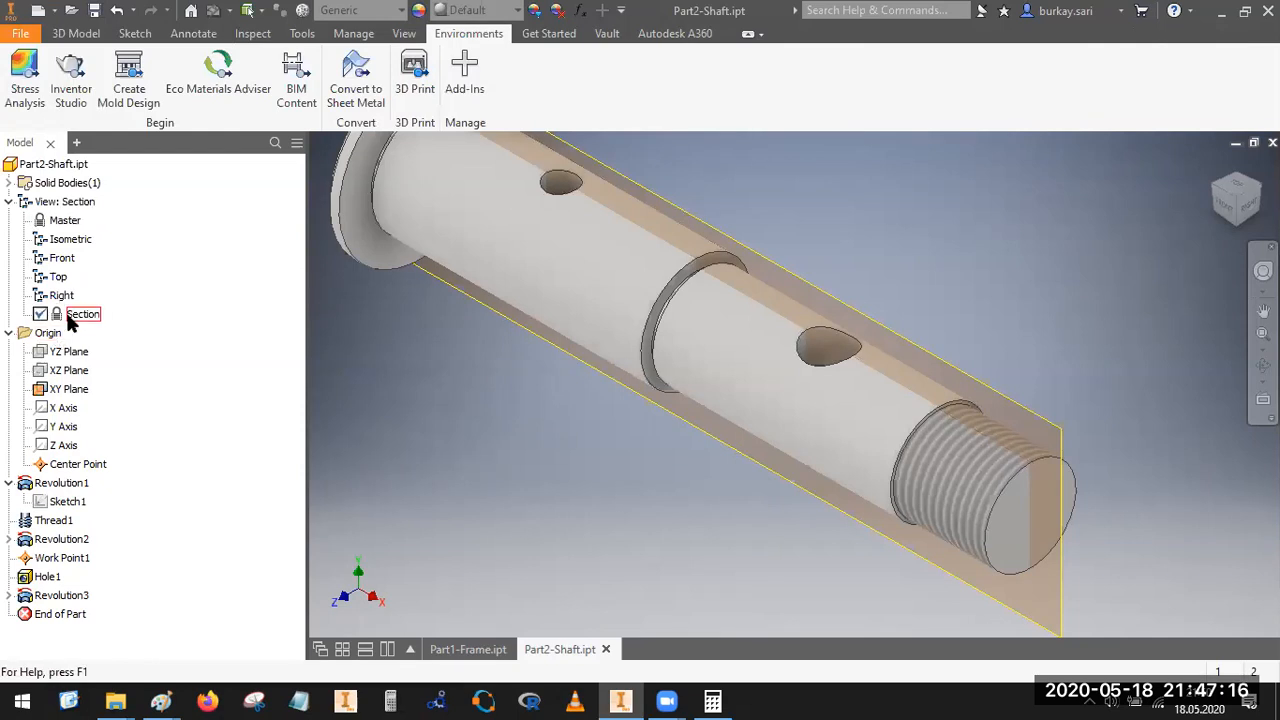
pyautogui.doubleClick(64, 222)
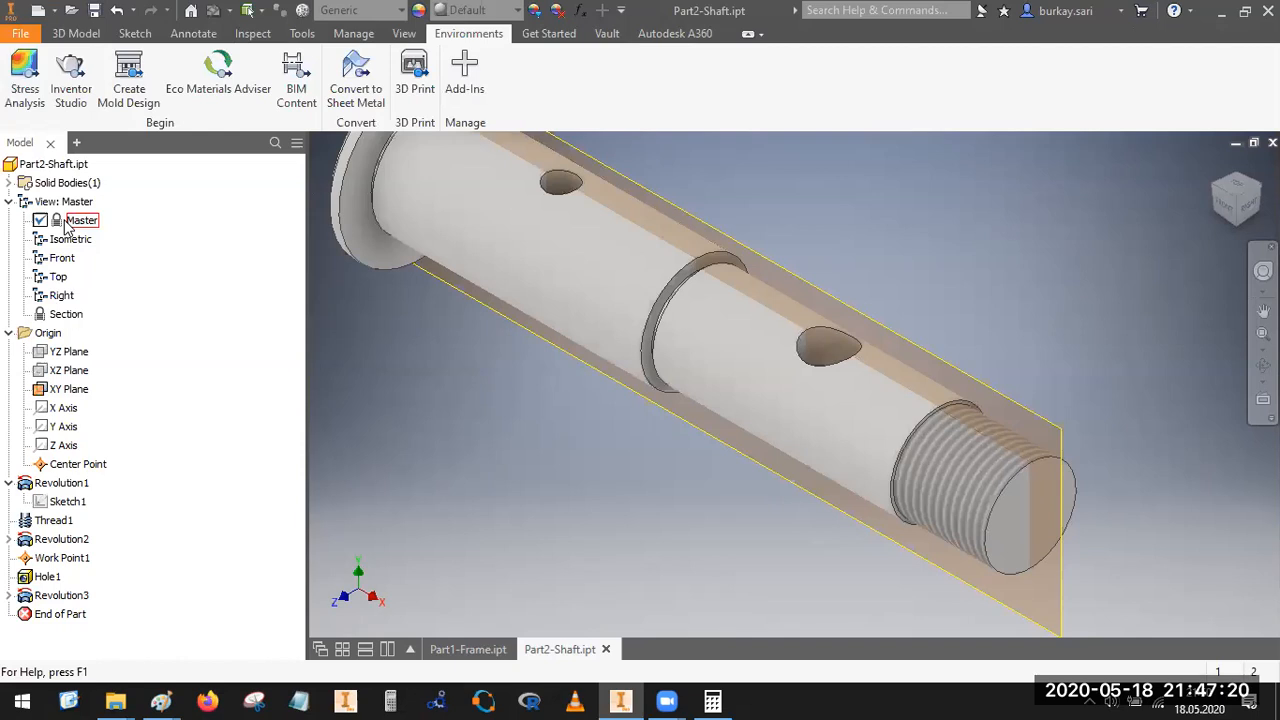
pyautogui.click(94, 10)
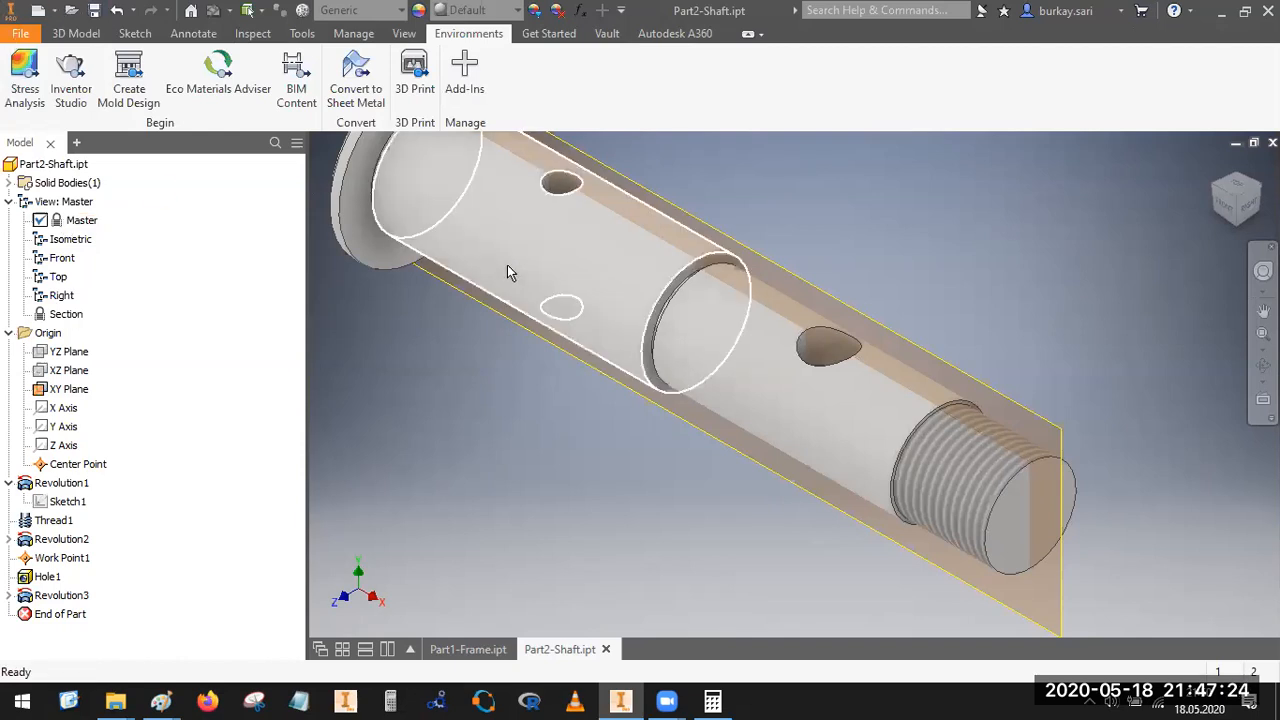
pyautogui.moveTo(538, 300)
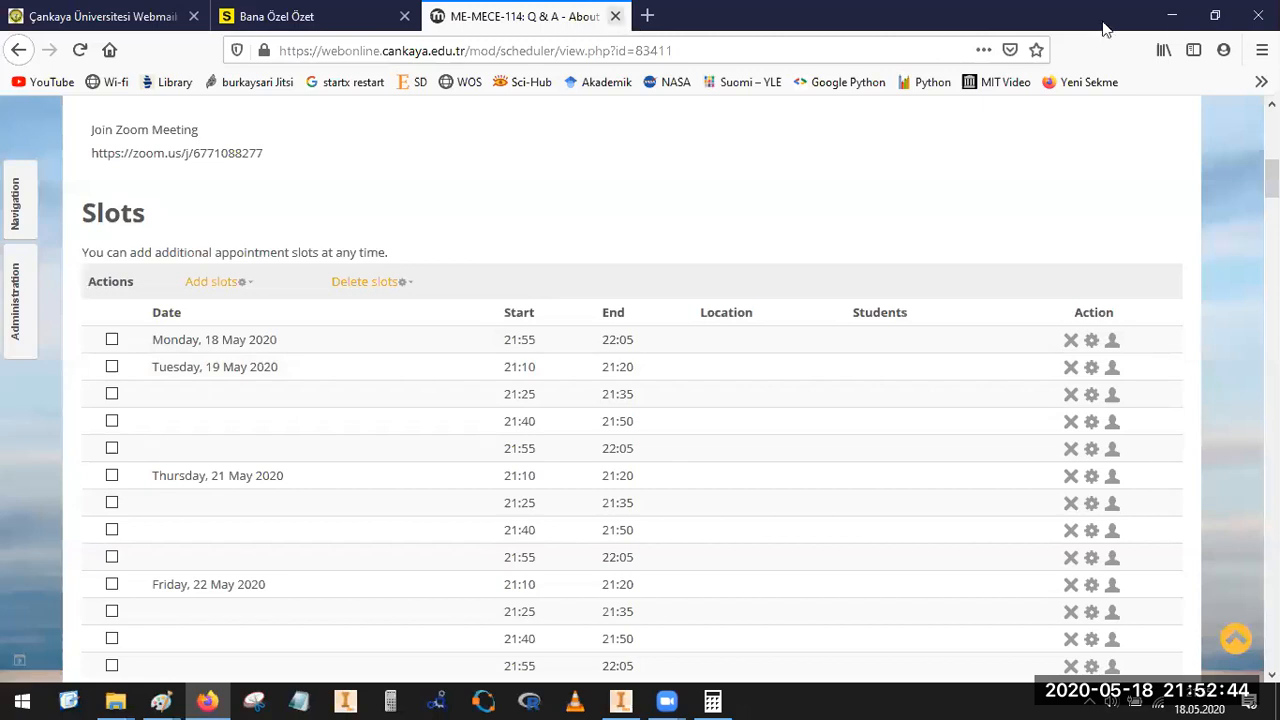
# Step: Minimise the browser, switch to Paint and enlarge the adjustable pulley drawing to see both of its views
pyautogui.click(1172, 18)
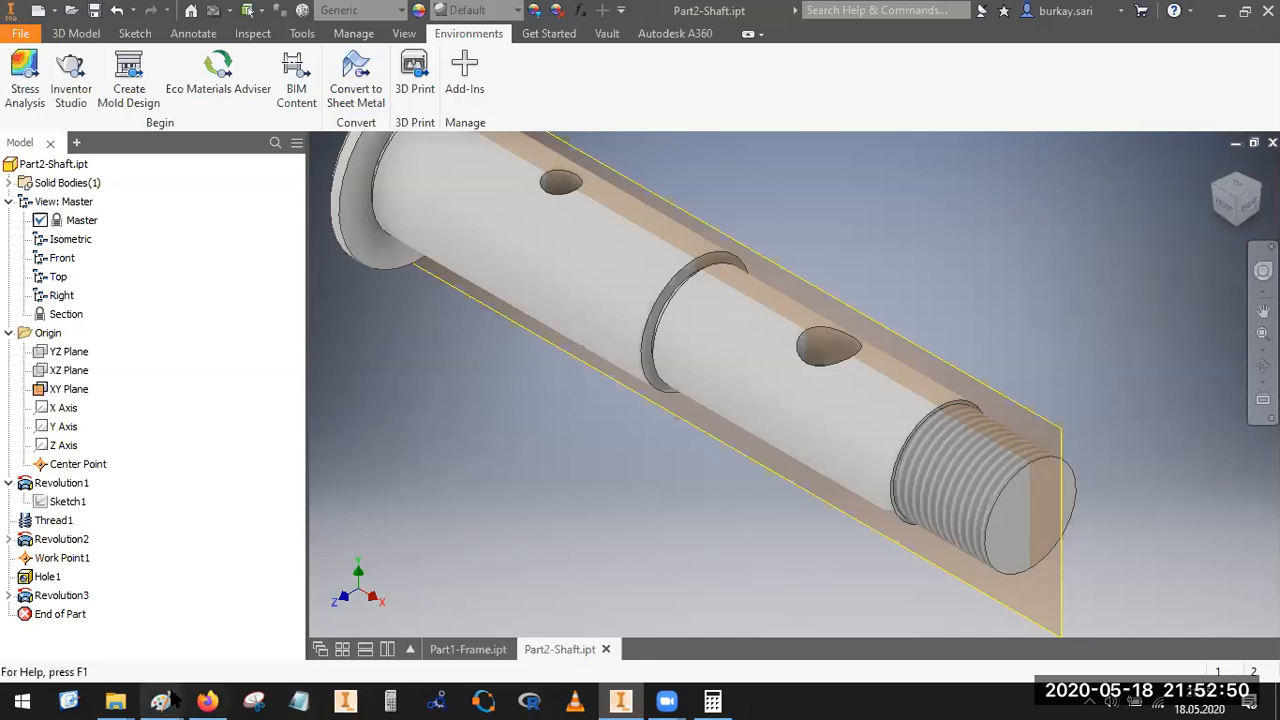
pyautogui.moveTo(160, 700)
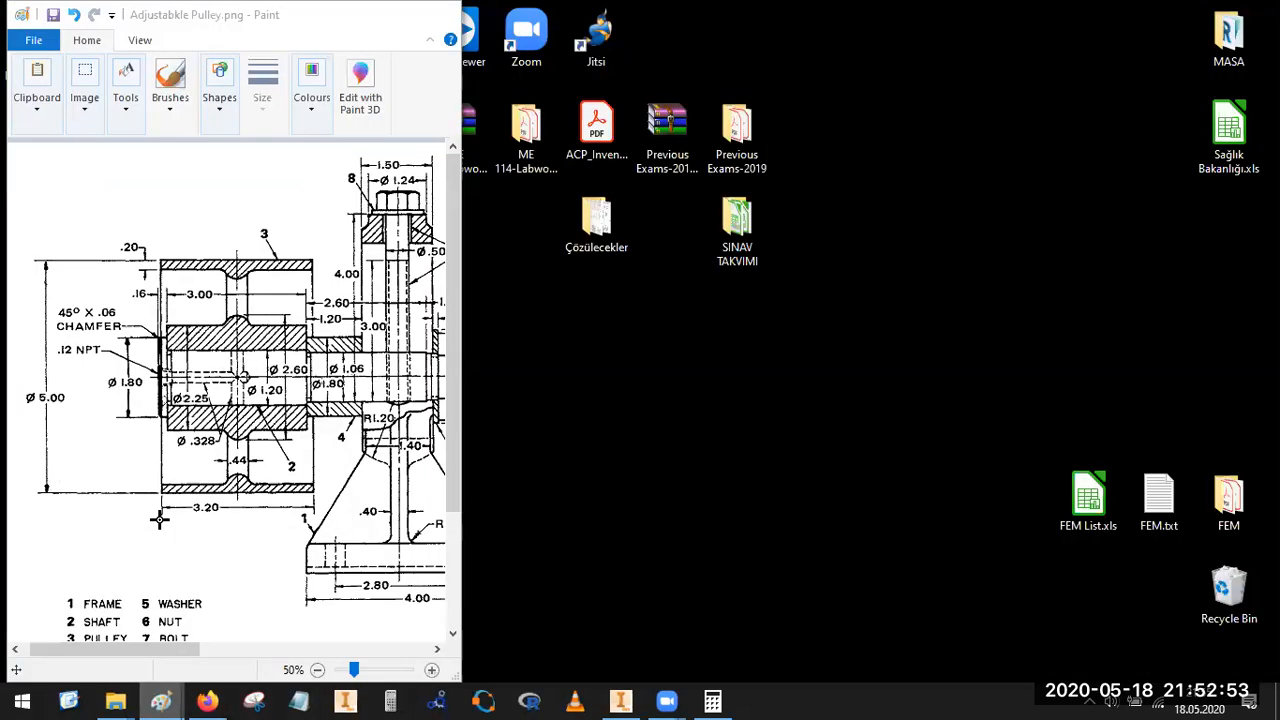
pyautogui.click(258, 638)
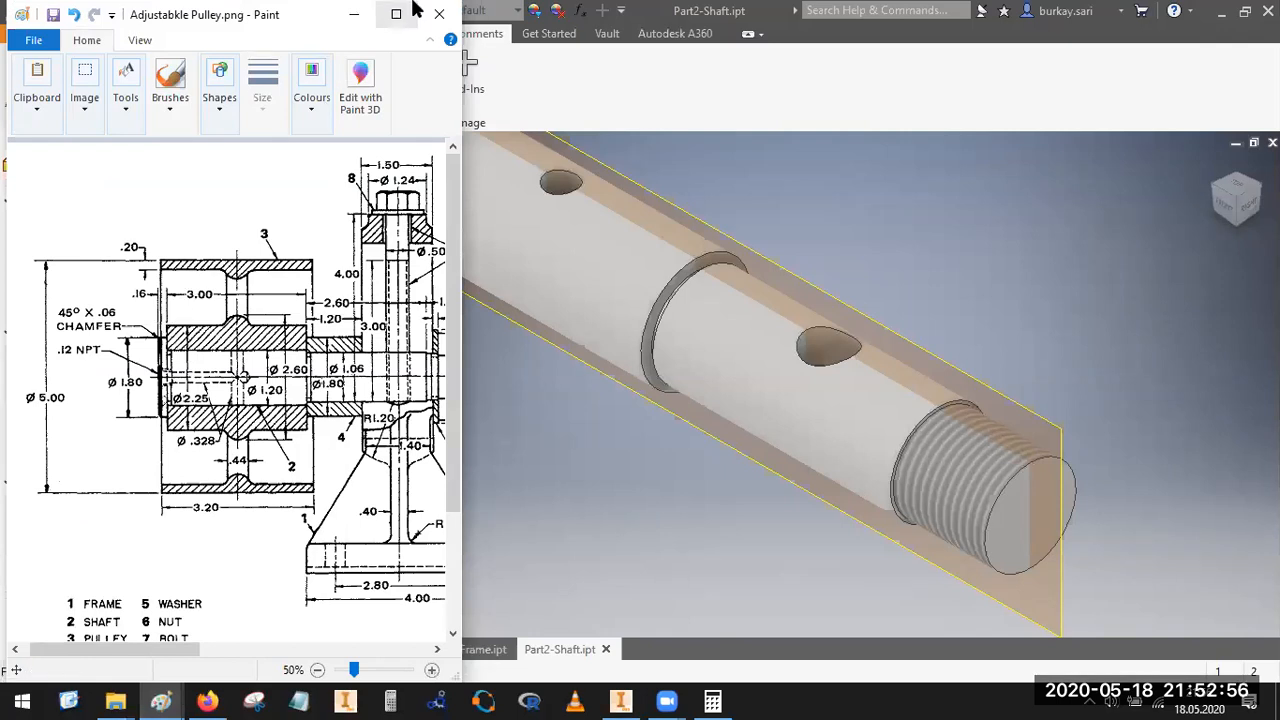
pyautogui.click(413, 8)
pyautogui.moveTo(660, 288); pyautogui.dragTo(704, 243)
pyautogui.click(514, 518)
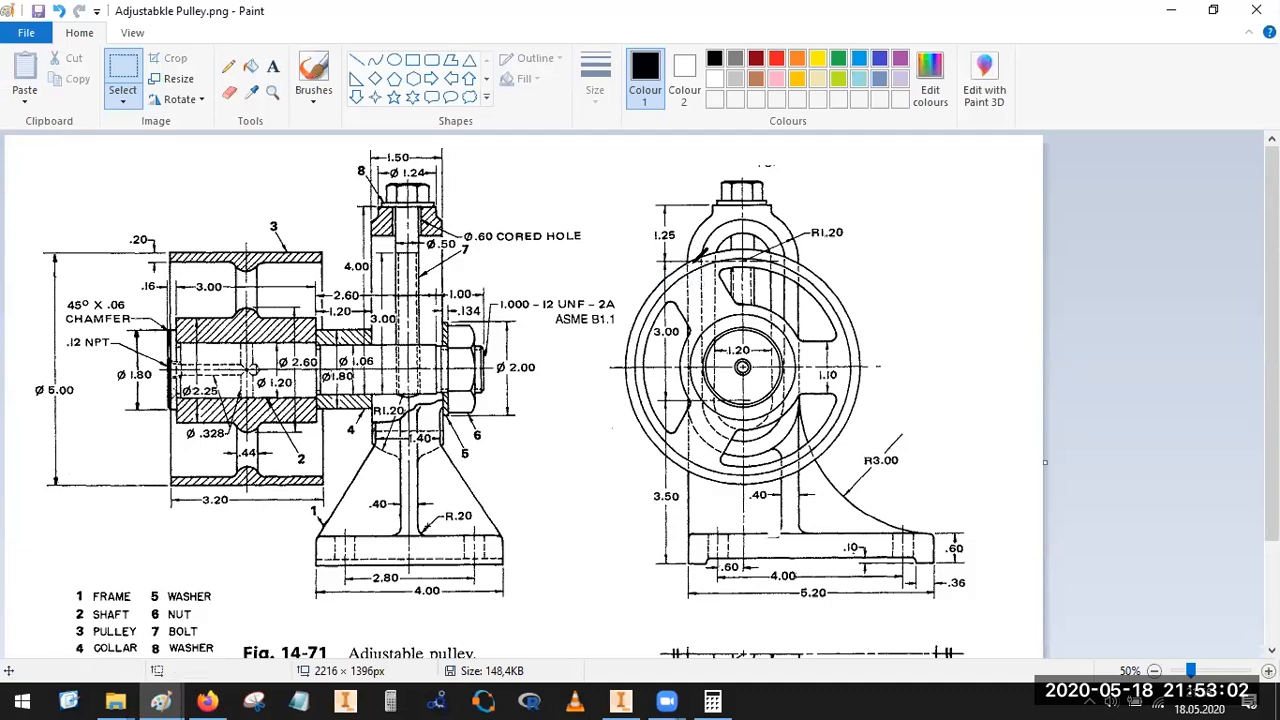
# Step: Mark up the pulley's outer rim, one web opening and the rim bulge on the reference drawing, and clear the marks
pyautogui.moveTo(640, 298)
pyautogui.mouseDown()
pyautogui.moveTo(762, 258)
pyautogui.moveTo(835, 296)
pyautogui.mouseUp()
pyautogui.moveTo(721, 268)
pyautogui.mouseDown()
pyautogui.moveTo(725, 293)
pyautogui.moveTo(760, 297)
pyautogui.moveTo(838, 342)
pyautogui.moveTo(842, 318)
pyautogui.moveTo(800, 272)
pyautogui.moveTo(730, 250)
pyautogui.moveTo(716, 268)
pyautogui.mouseUp()
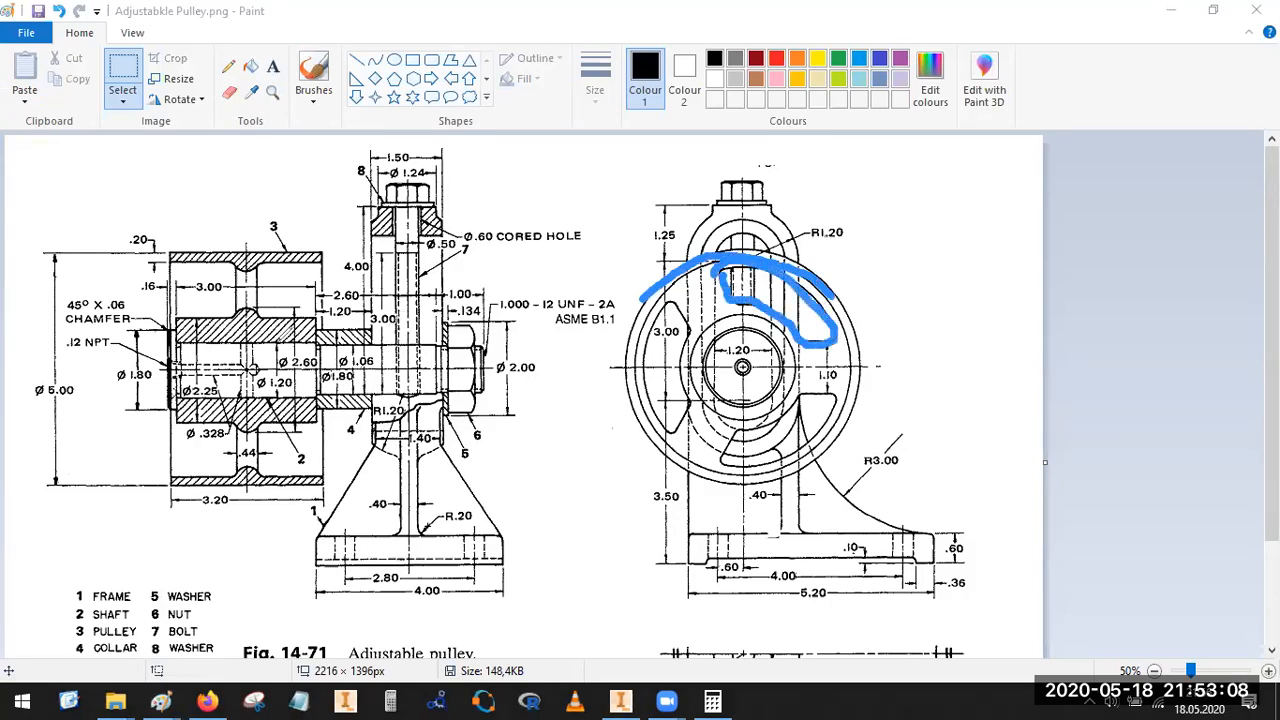
pyautogui.moveTo(236, 250)
pyautogui.mouseDown()
pyautogui.moveTo(255, 270)
pyautogui.moveTo(268, 262)
pyautogui.moveTo(248, 272)
pyautogui.mouseUp()
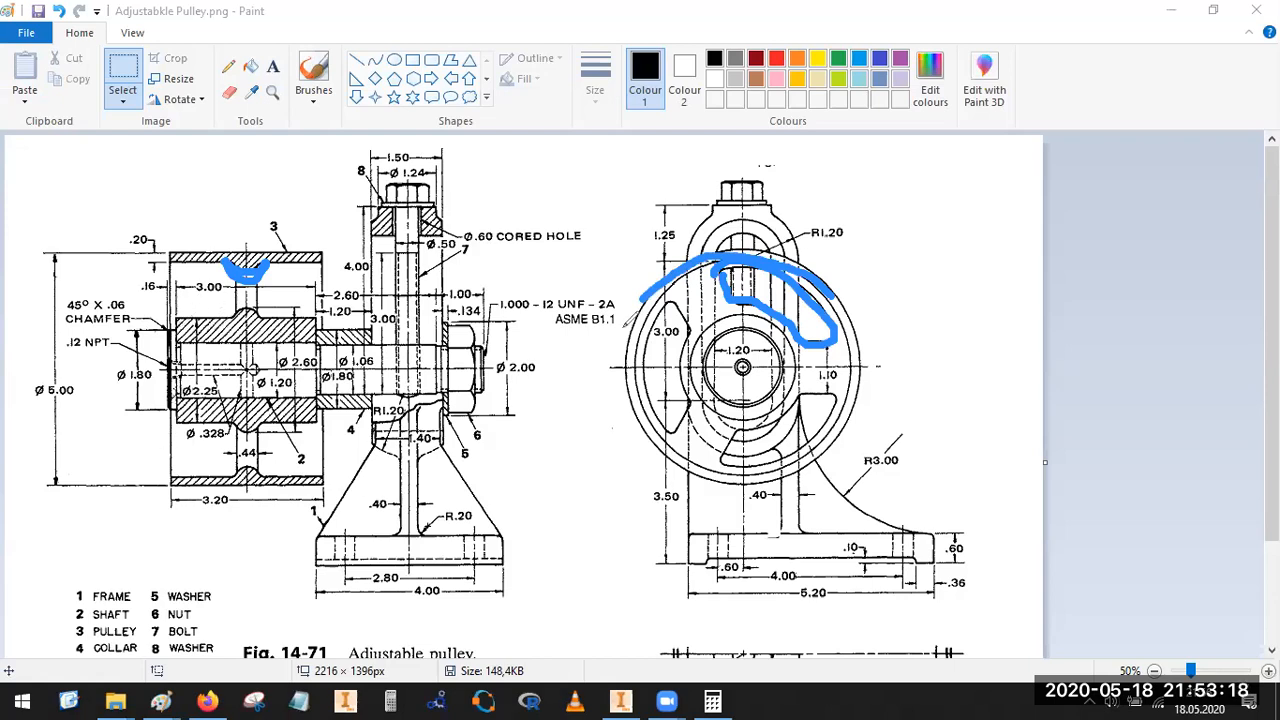
pyautogui.moveTo(728, 272)
pyautogui.mouseDown()
pyautogui.moveTo(786, 272)
pyautogui.moveTo(822, 325)
pyautogui.moveTo(811, 336)
pyautogui.mouseUp()
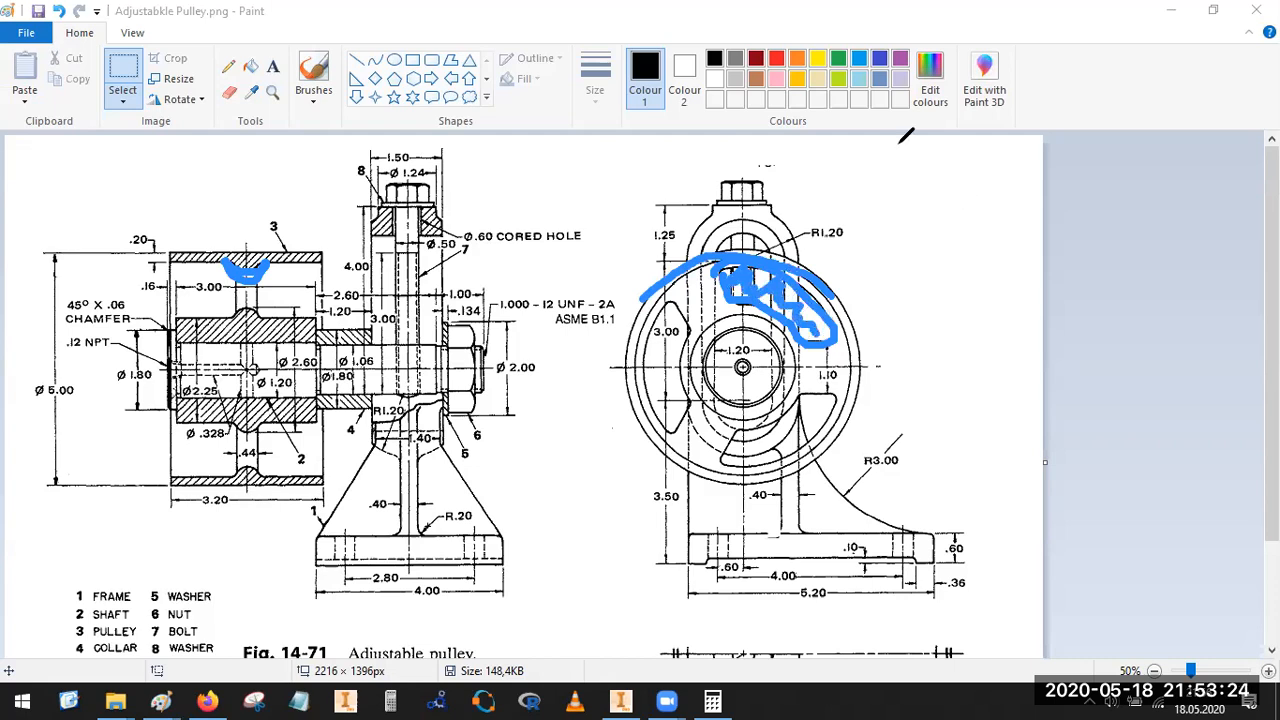
pyautogui.click(869, 154)
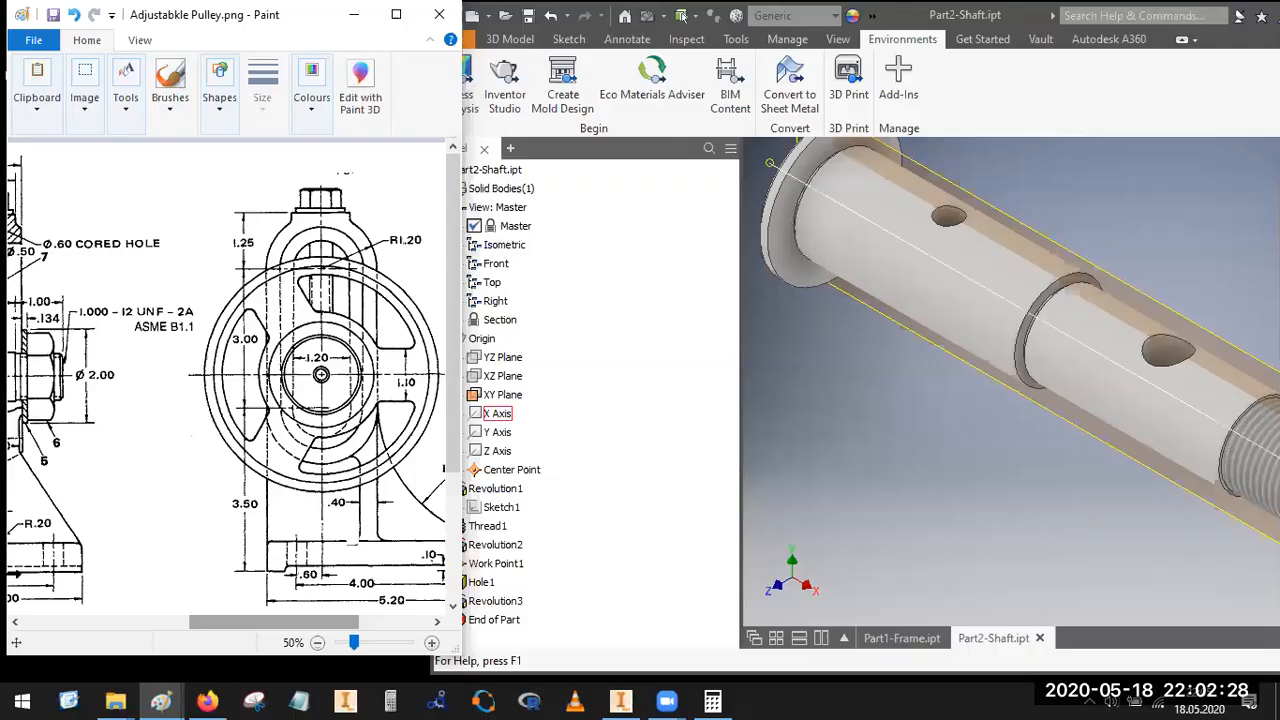
# Step: Bring the pulley's section into view in the drawing and create a new Inventor part from the Standard (in).ipt template
pyautogui.click(71, 622)
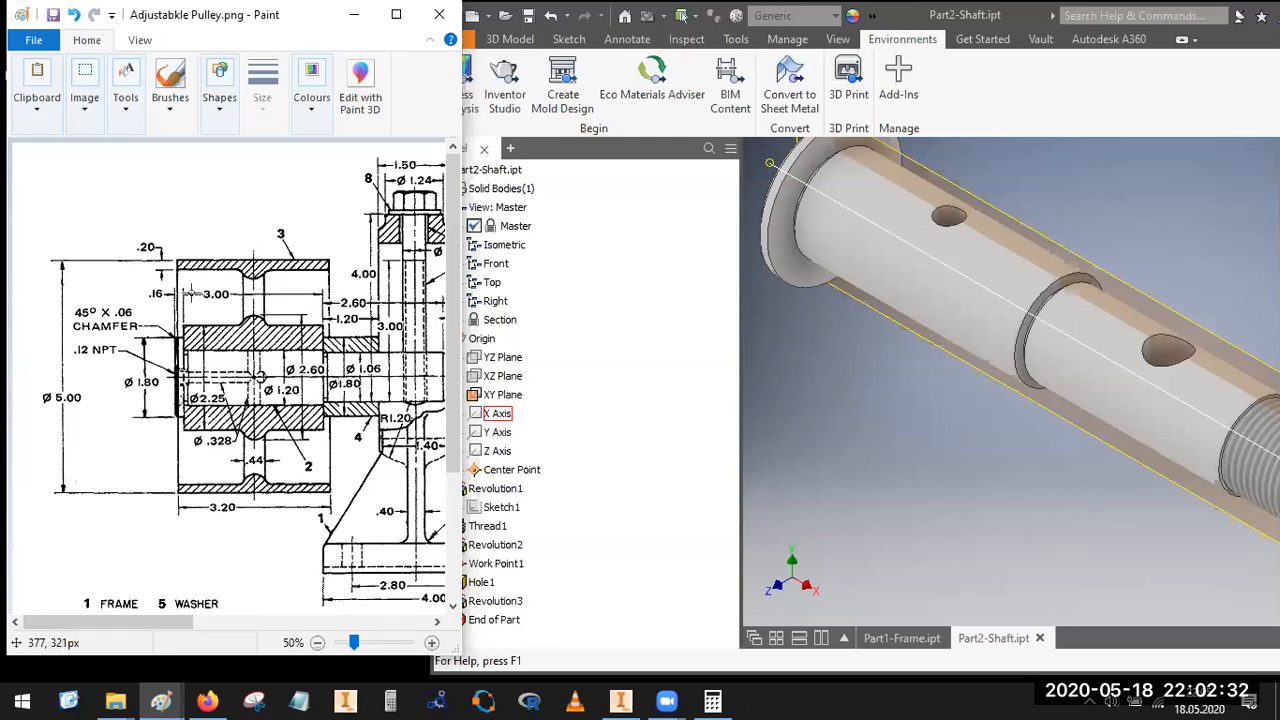
pyautogui.click(808, 349)
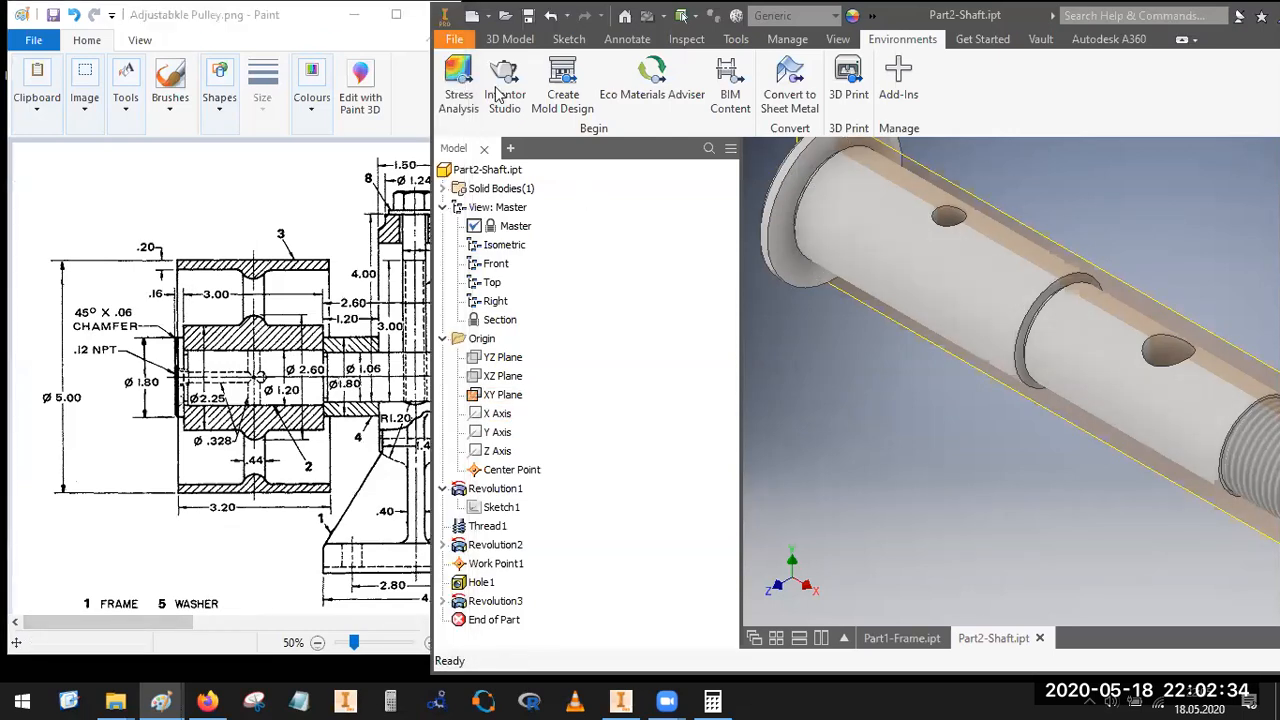
pyautogui.click(472, 15)
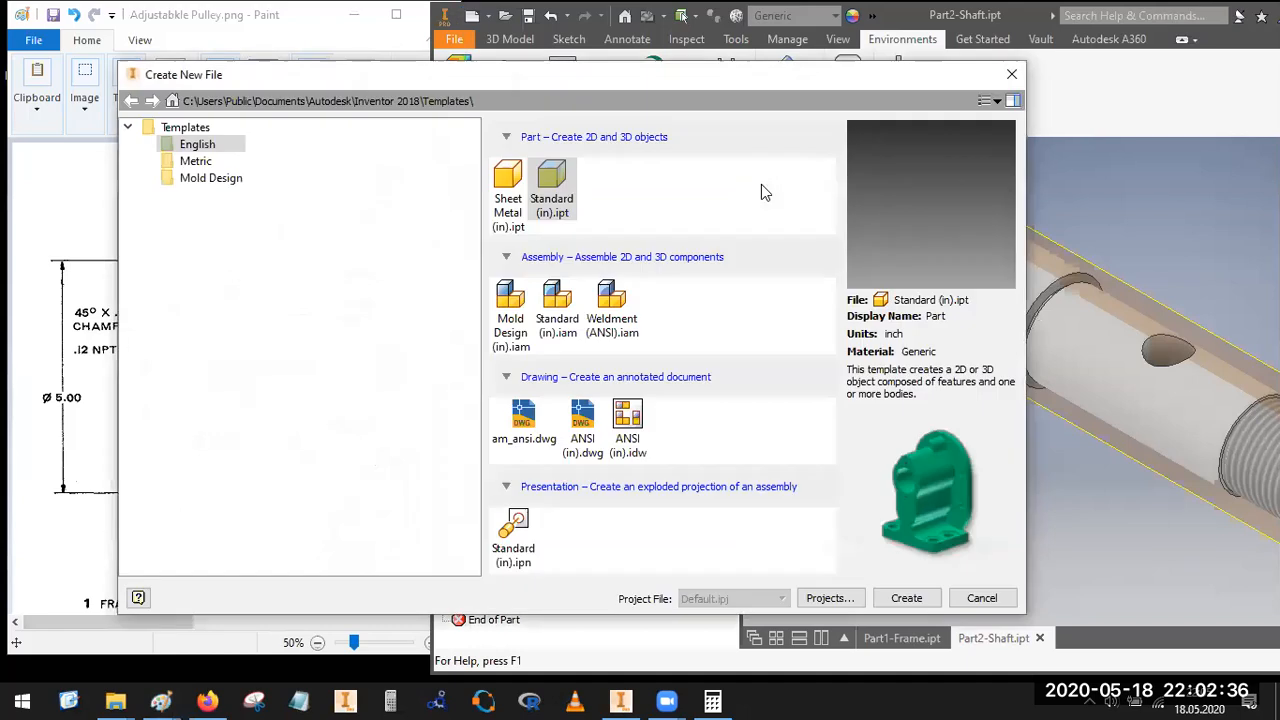
pyautogui.press('Escape')
pyautogui.click(530, 40)
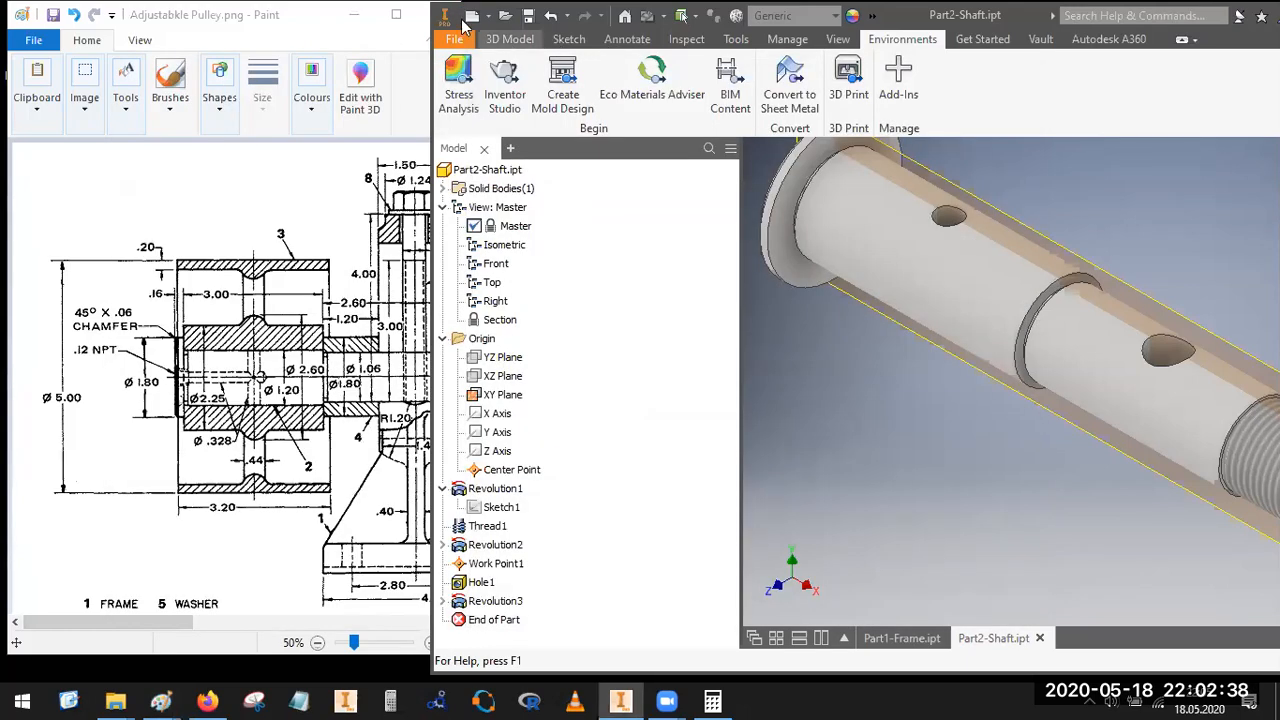
pyautogui.click(472, 15)
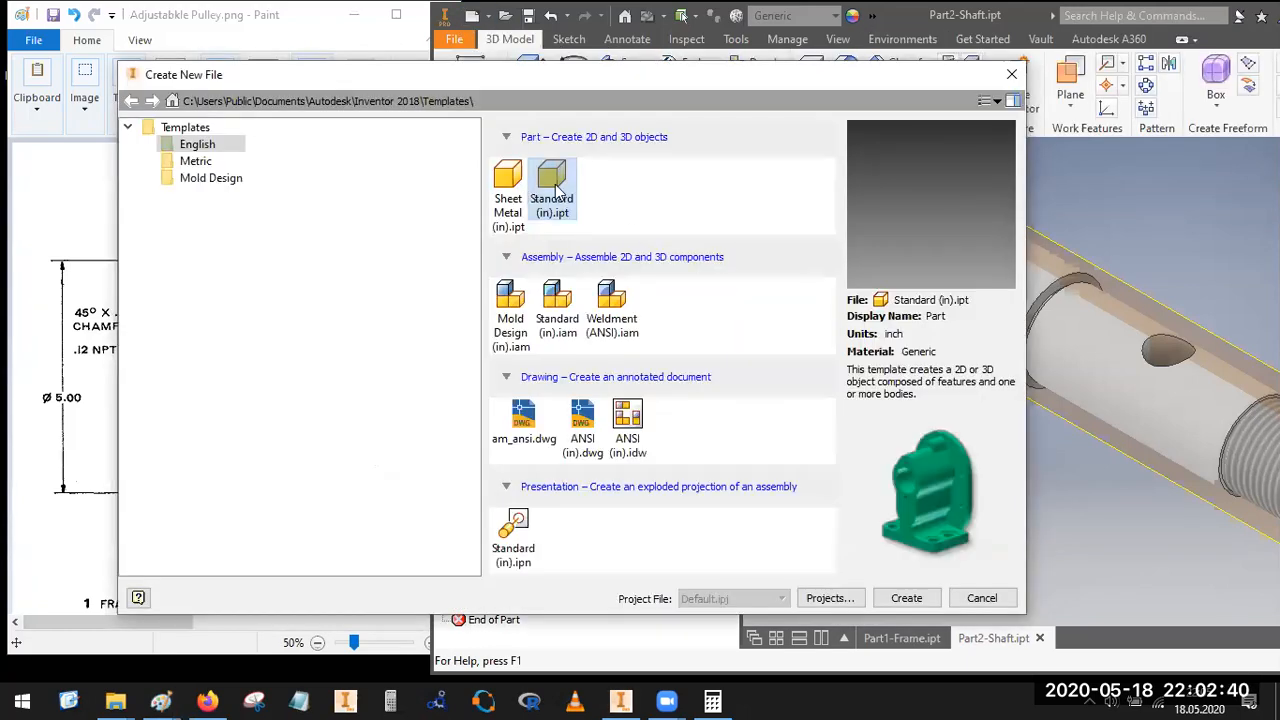
pyautogui.doubleClick(558, 190)
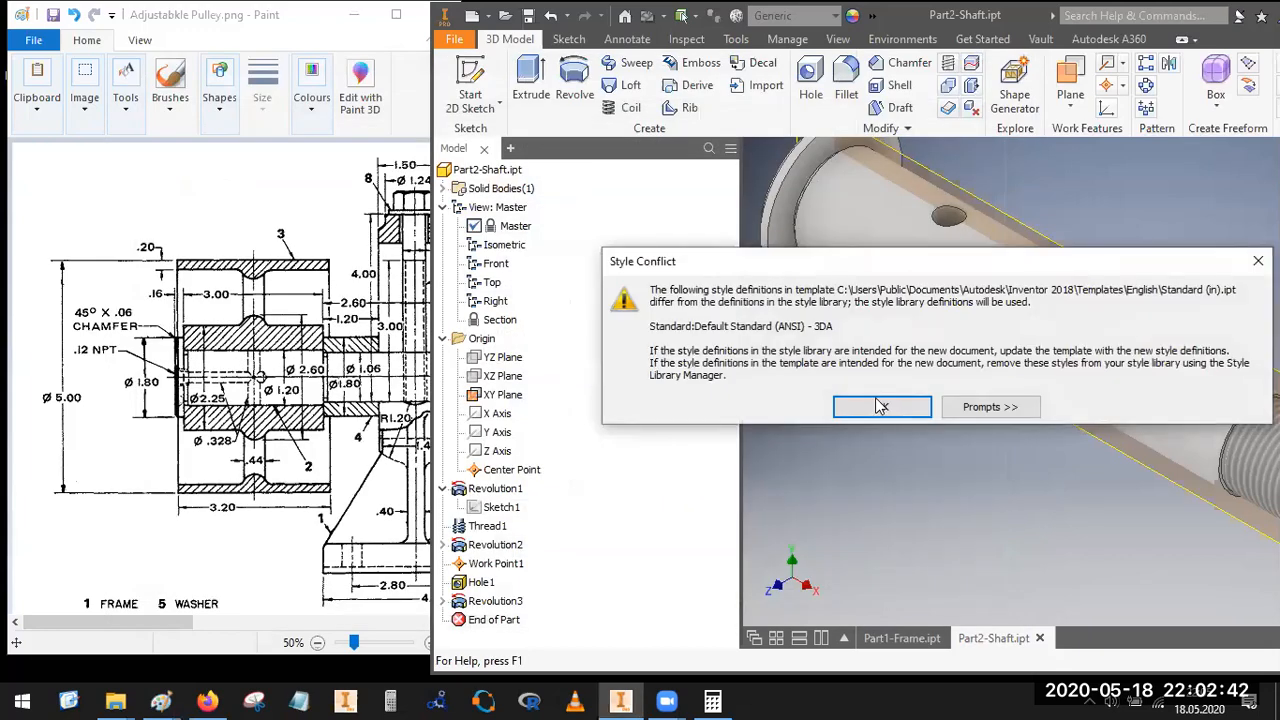
pyautogui.click(880, 406)
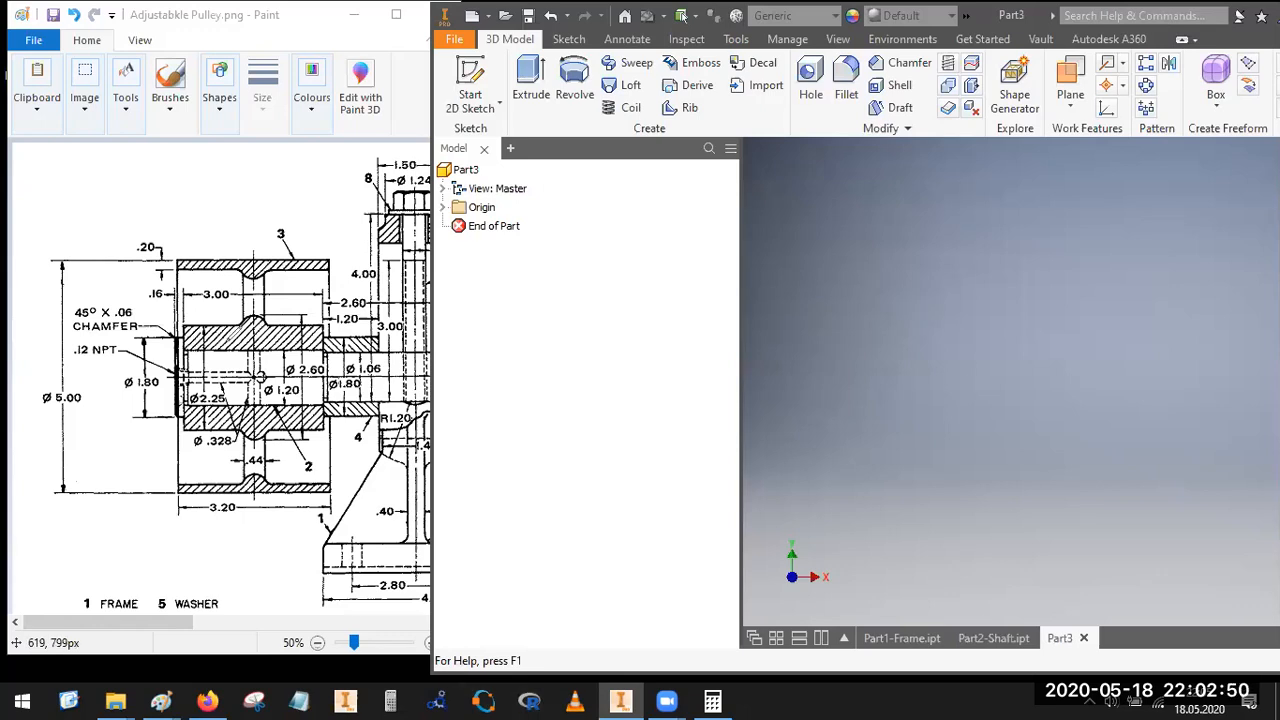
# Step: Trace the upper hub section and the web edges on the pulley drawing and erase the marks
pyautogui.moveTo(178, 328)
pyautogui.mouseDown()
pyautogui.moveTo(190, 350)
pyautogui.moveTo(337, 348)
pyautogui.moveTo(334, 322)
pyautogui.moveTo(180, 325)
pyautogui.mouseUp()
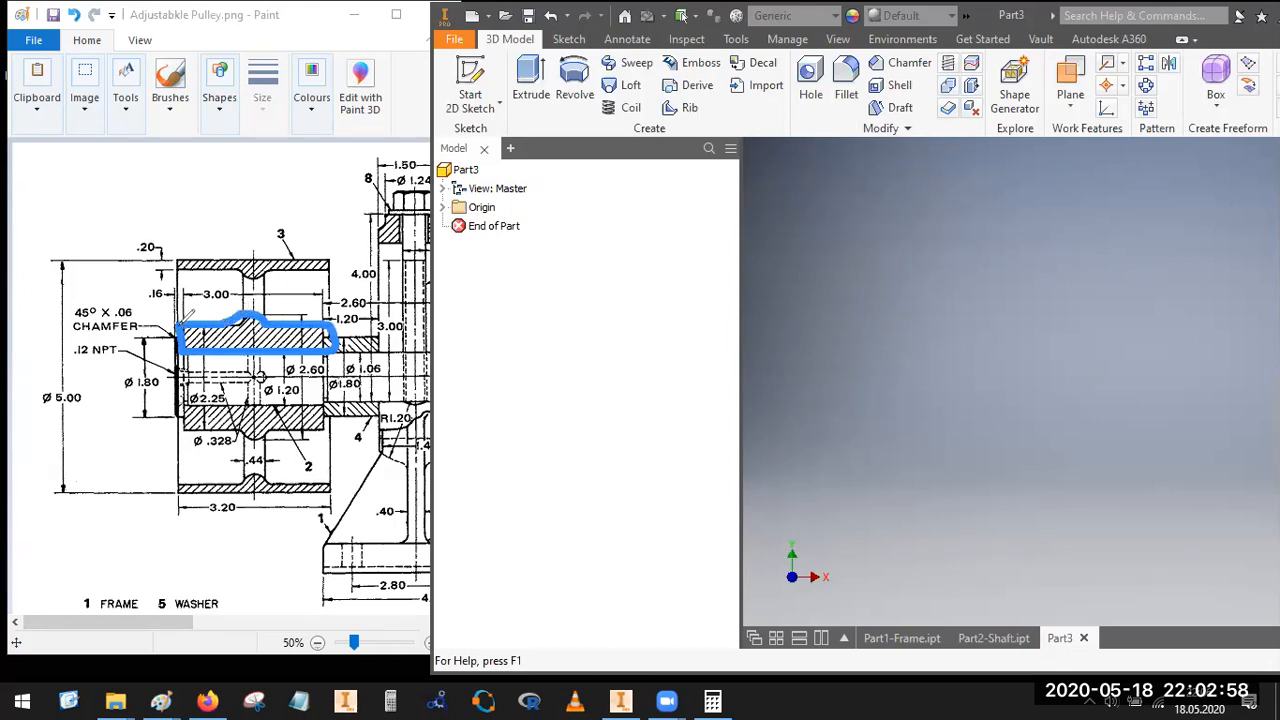
pyautogui.moveTo(236, 268)
pyautogui.mouseDown()
pyautogui.moveTo(238, 320)
pyautogui.moveTo(263, 276)
pyautogui.mouseUp()
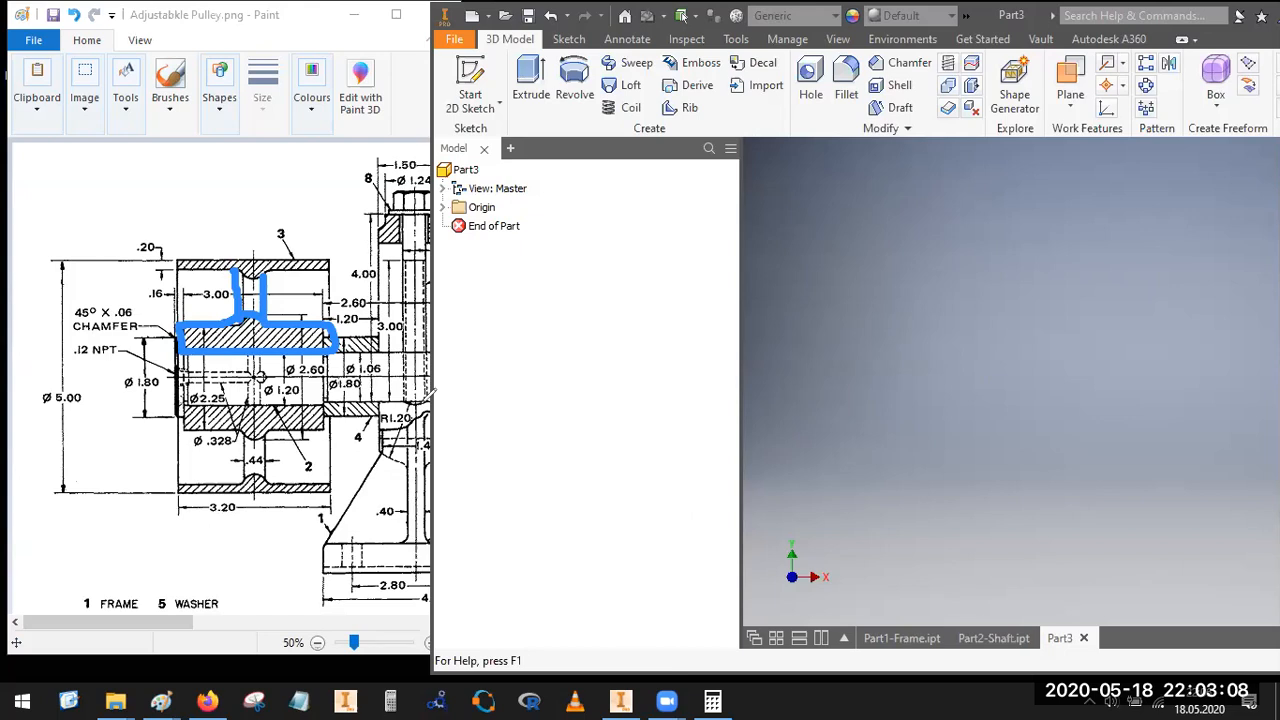
pyautogui.hotkey('ctrl', 'z')
pyautogui.hotkey('ctrl', 'z')
pyautogui.hotkey('ctrl', 'z')
# Step: Highlight the rim and hub bulges, the lower half profile and the rotation axis on the pulley drawing, and clear the marks
pyautogui.moveTo(231, 269); pyautogui.dragTo(268, 271)
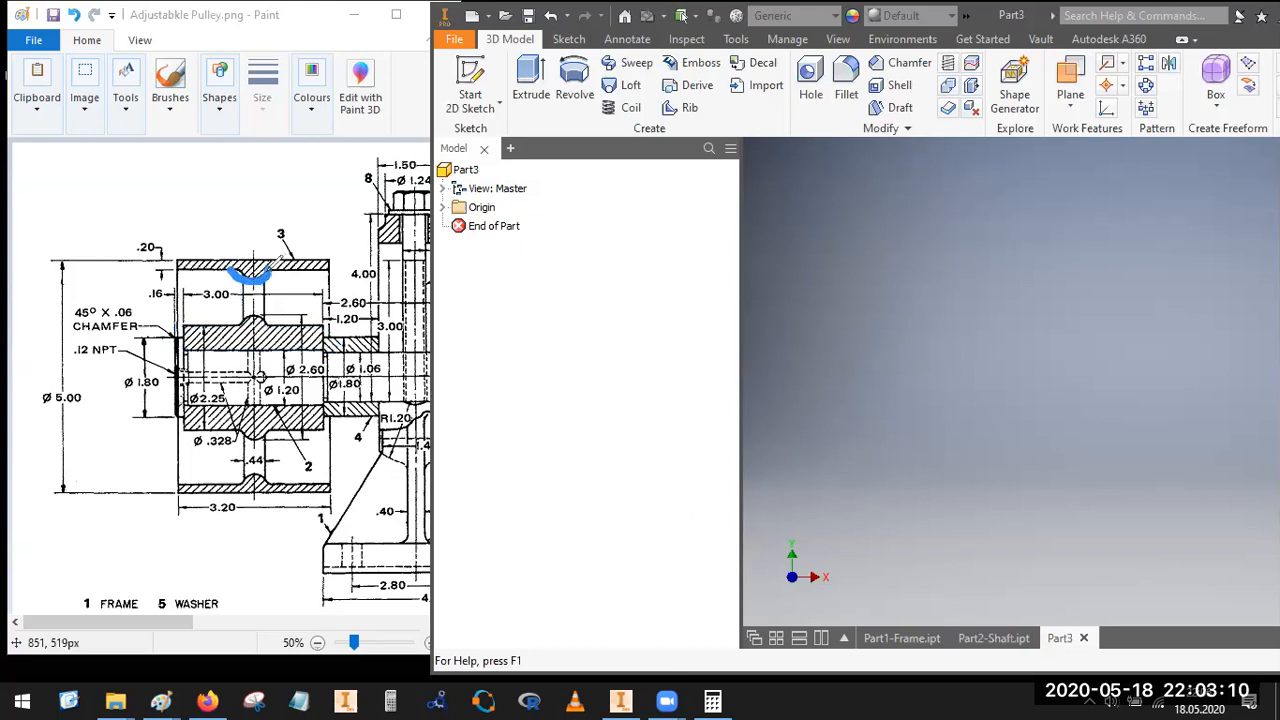
pyautogui.moveTo(234, 323)
pyautogui.mouseDown()
pyautogui.moveTo(253, 311)
pyautogui.moveTo(269, 322)
pyautogui.mouseUp()
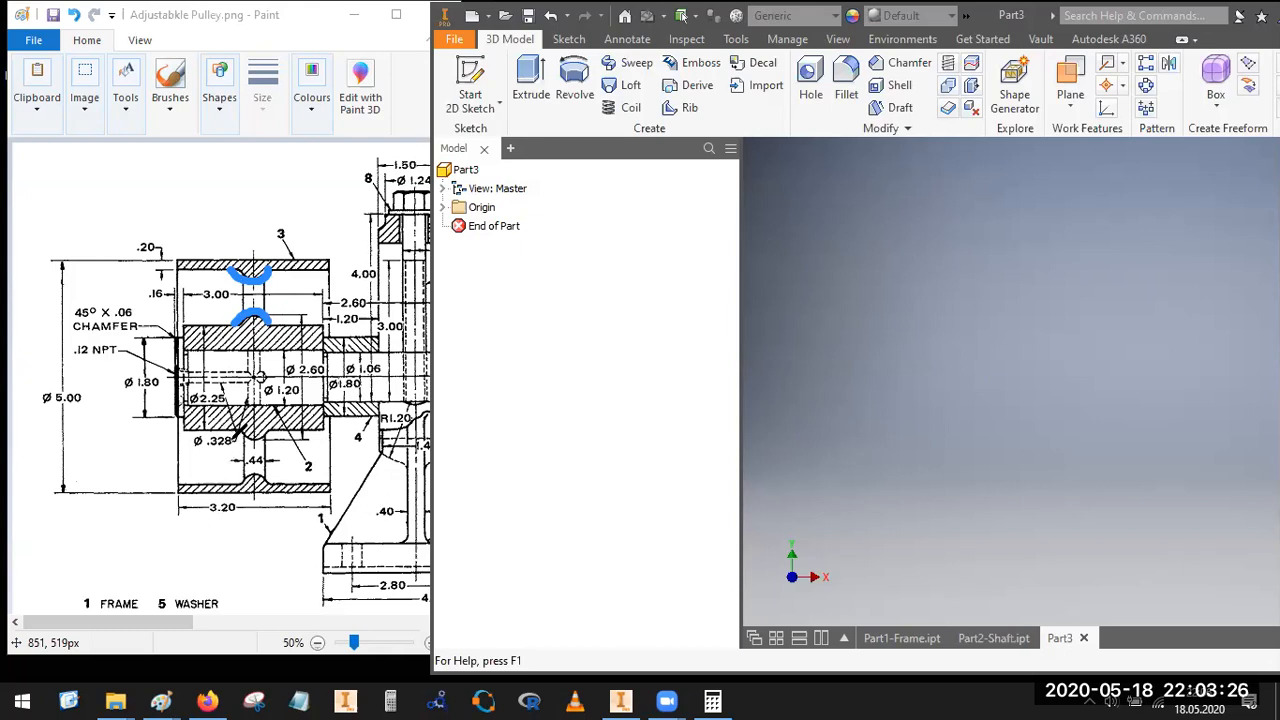
pyautogui.moveTo(177, 484)
pyautogui.mouseDown()
pyautogui.moveTo(240, 484)
pyautogui.moveTo(245, 430)
pyautogui.moveTo(192, 432)
pyautogui.moveTo(186, 404)
pyautogui.moveTo(334, 404)
pyautogui.moveTo(331, 428)
pyautogui.moveTo(244, 432)
pyautogui.moveTo(266, 452)
pyautogui.moveTo(268, 482)
pyautogui.moveTo(330, 484)
pyautogui.moveTo(332, 496)
pyautogui.moveTo(180, 490)
pyautogui.moveTo(174, 479)
pyautogui.mouseUp()
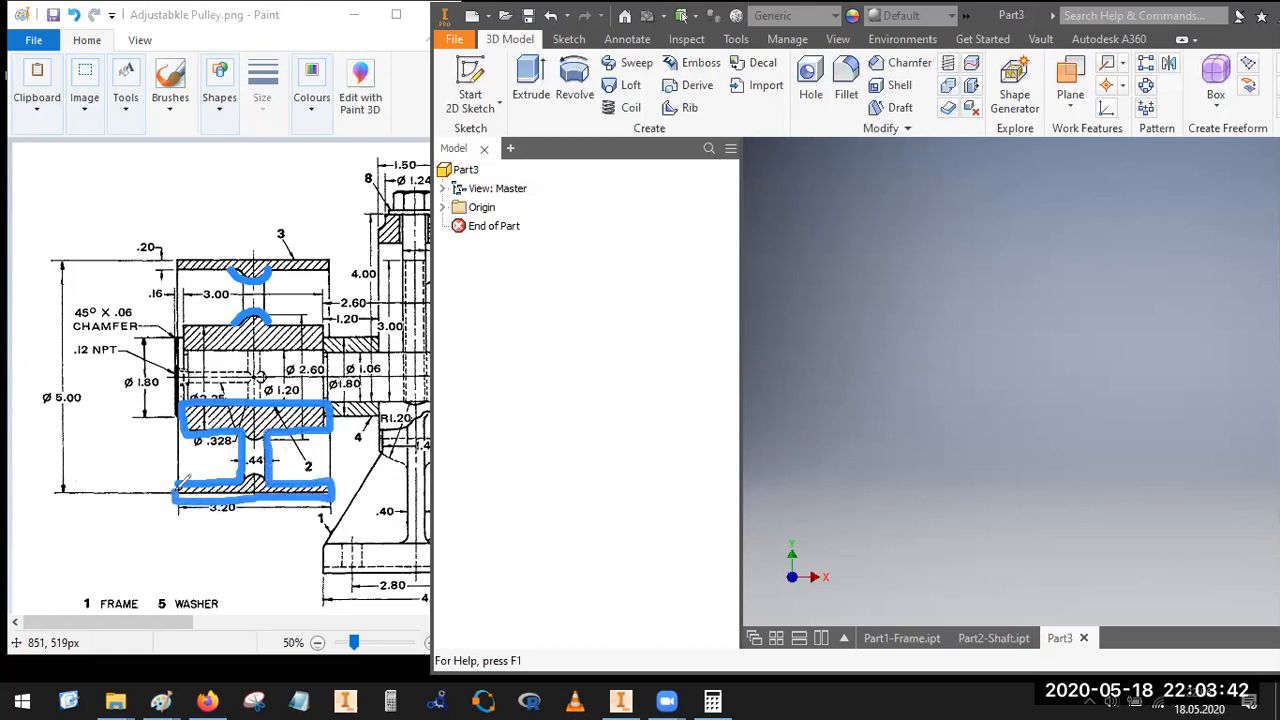
pyautogui.moveTo(134, 381); pyautogui.dragTo(366, 379)
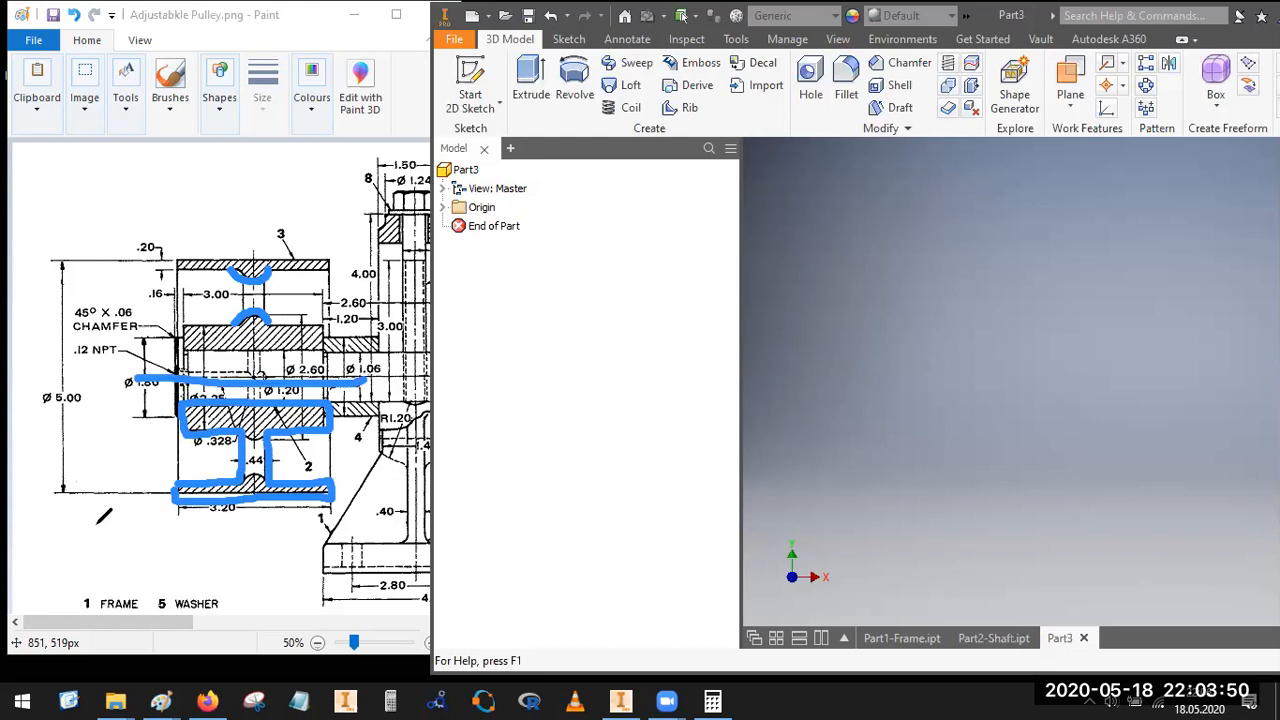
pyautogui.click(865, 146)
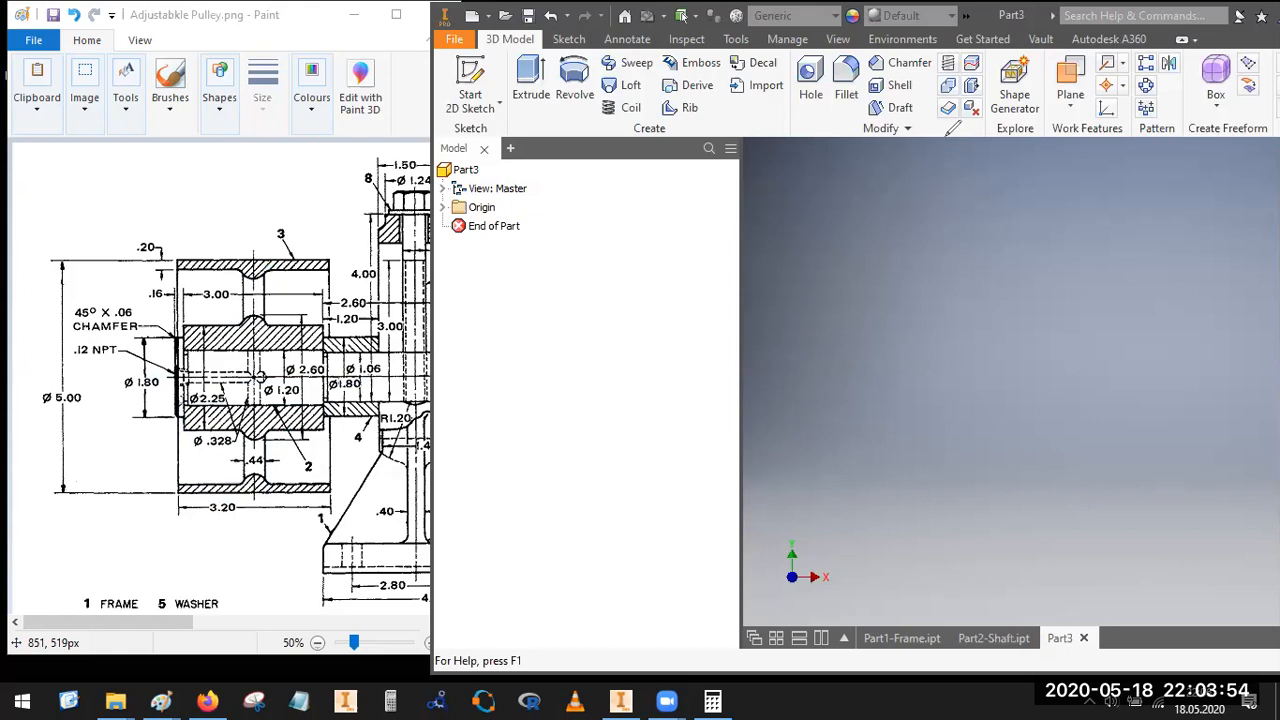
# Step: Turn on the visibility of the new part's origin Center Point and XY Plane
pyautogui.click(443, 207)
pyautogui.click(515, 340)
pyautogui.rightClick(515, 340)
pyautogui.press('Escape')
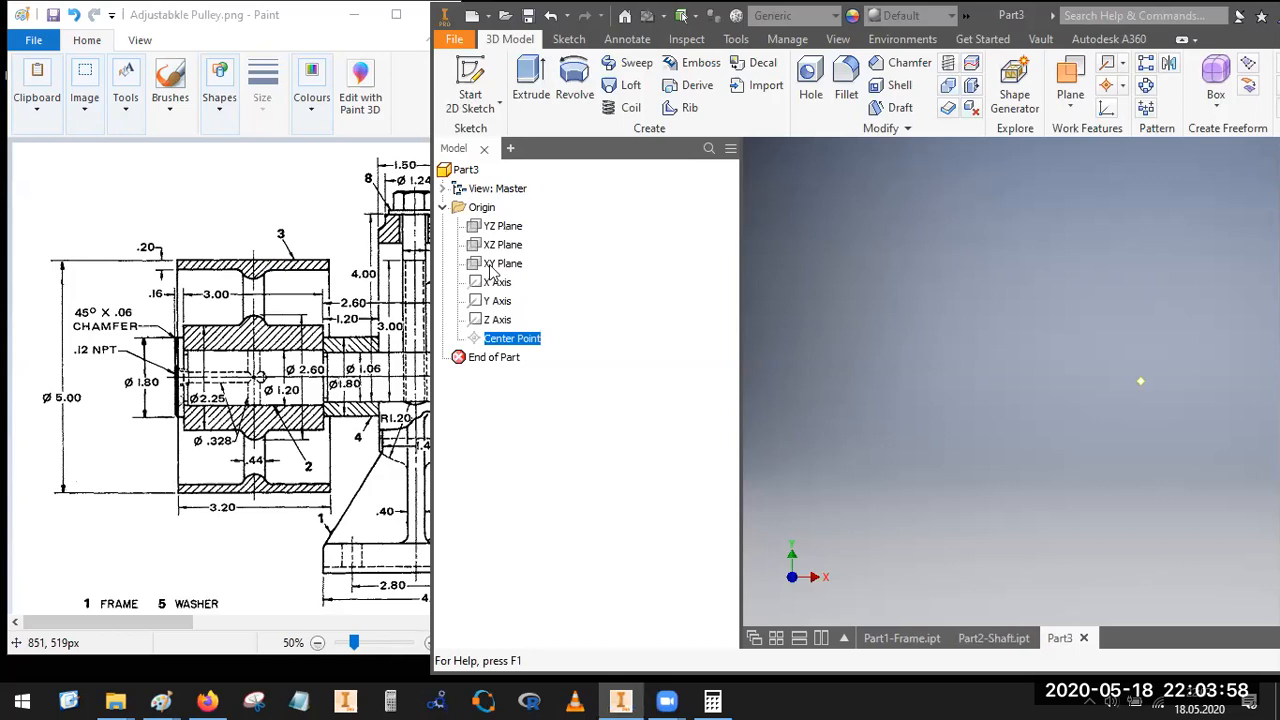
pyautogui.rightClick(495, 264)
pyautogui.click(540, 378)
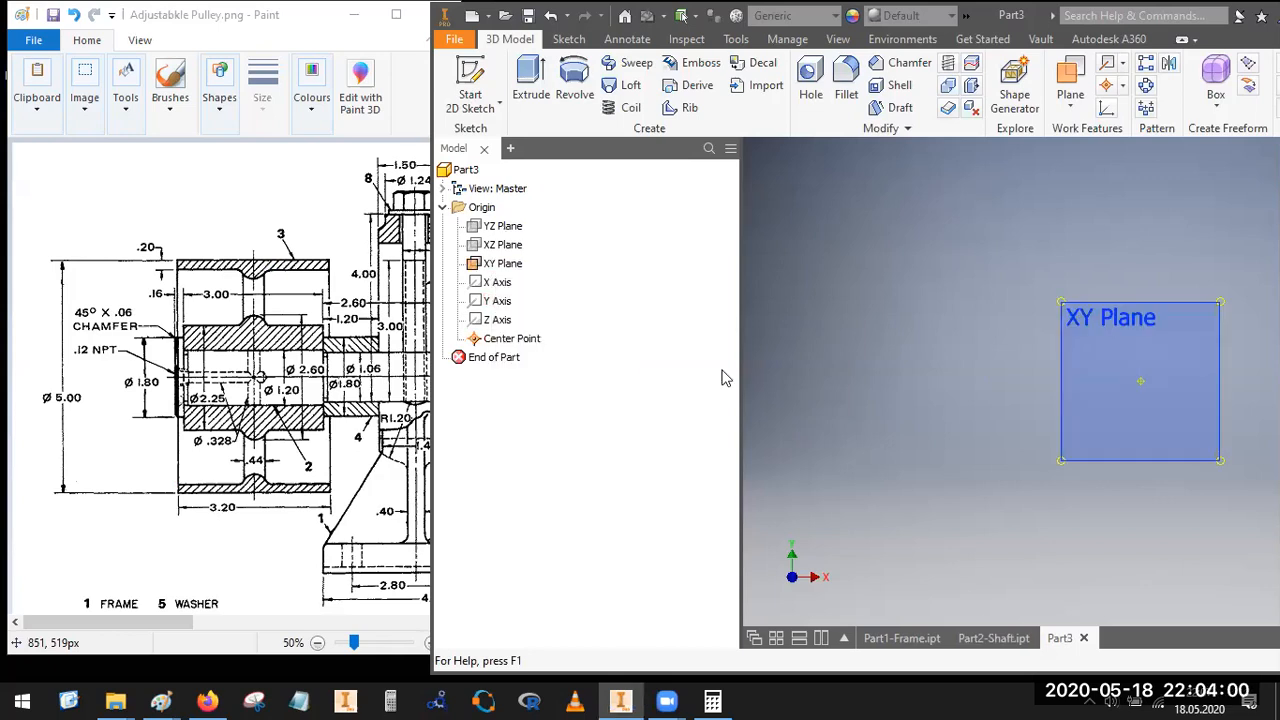
# Step: Start a 2D sketch on the XY Plane and draw a horizontal line about 1.34 in long above the origin
pyautogui.click(470, 85)
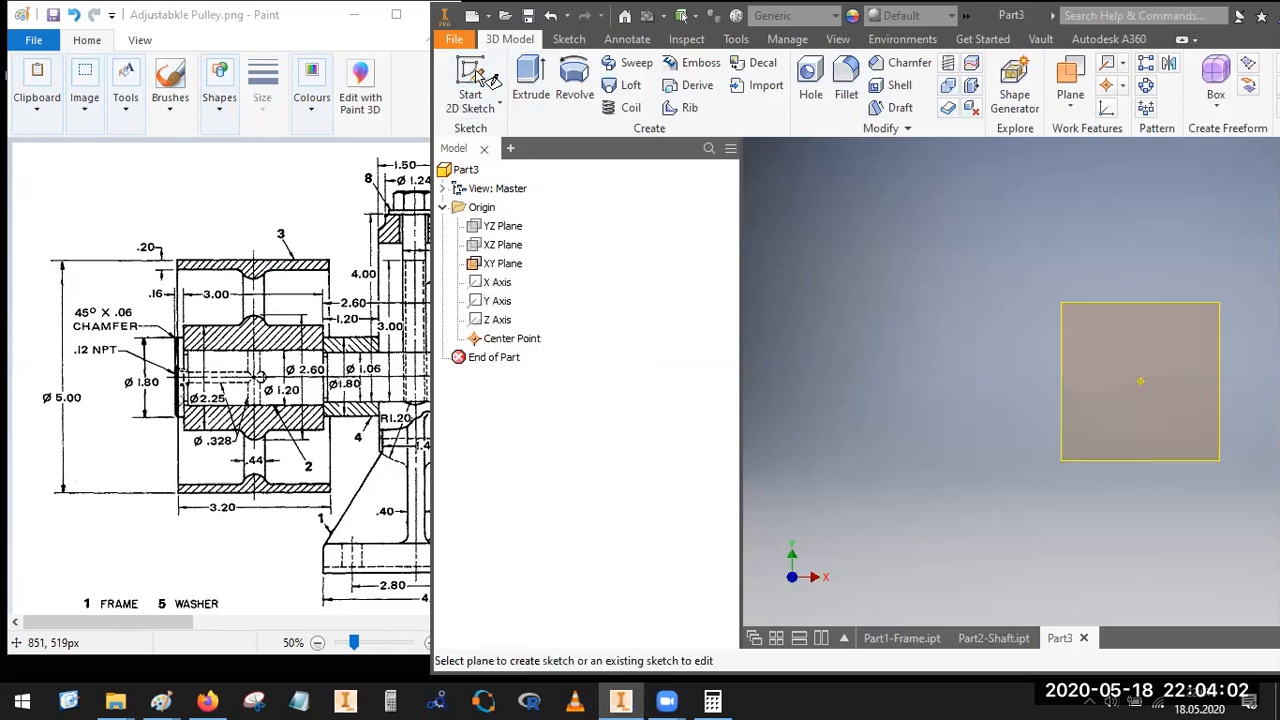
pyautogui.click(1085, 308)
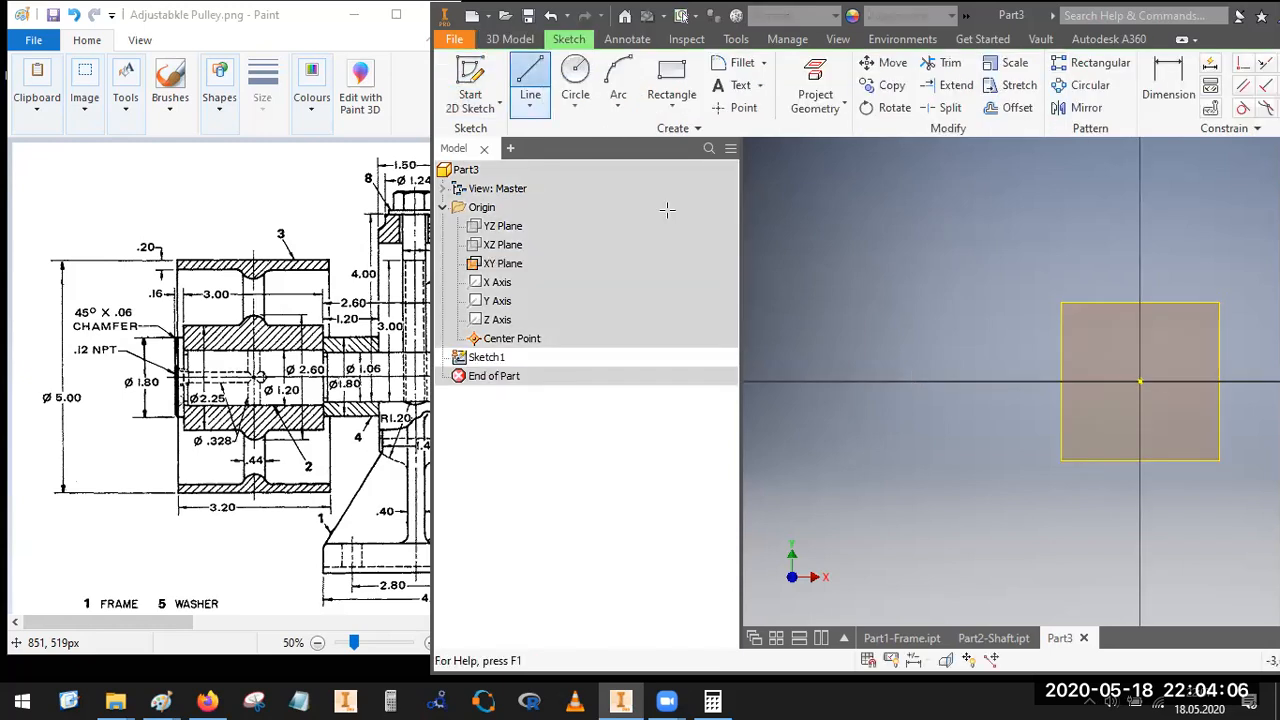
pyautogui.click(886, 269)
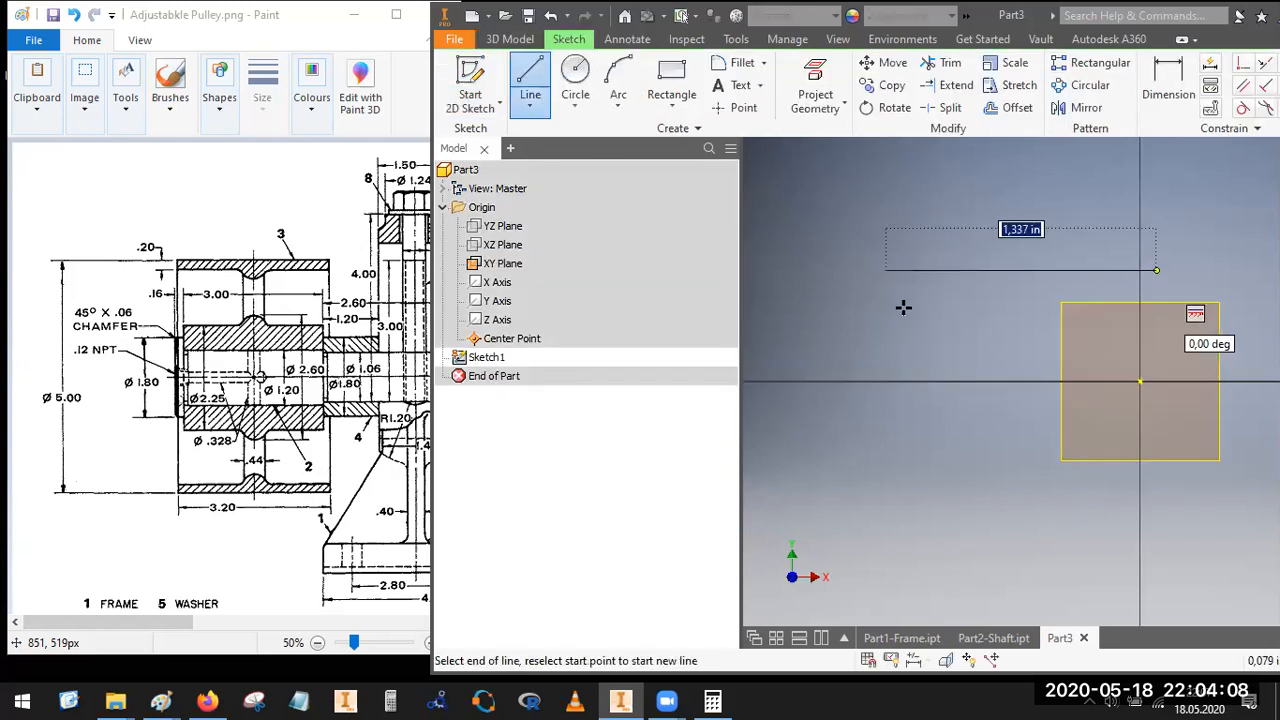
pyautogui.click(888, 270)
pyautogui.press('Escape')
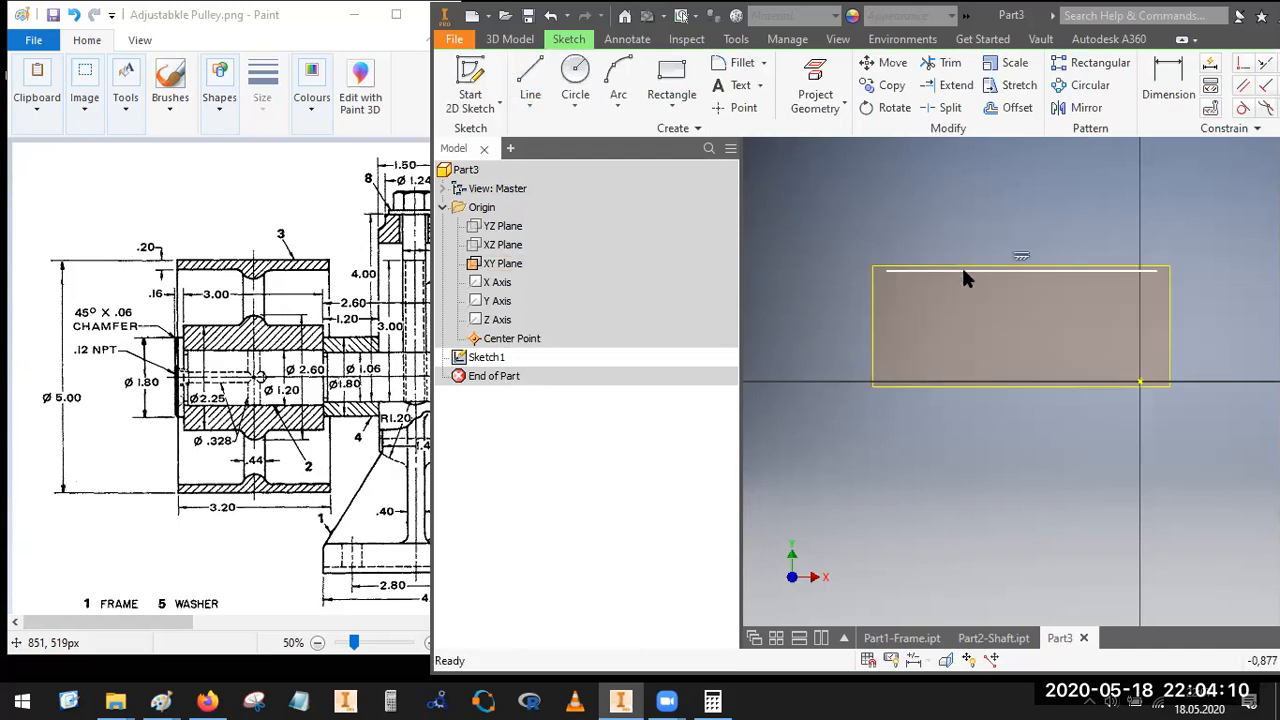
# Step: Convert the horizontal sketch line to a centerline
pyautogui.rightClick(966, 153)
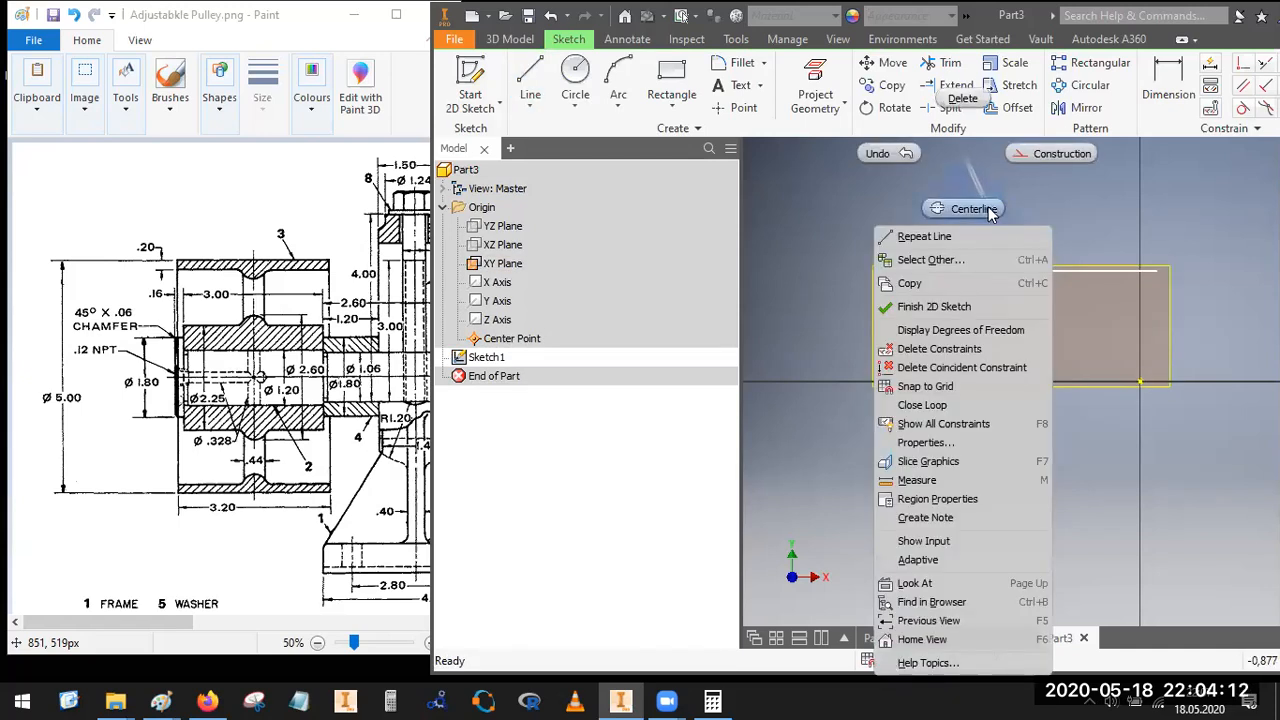
pyautogui.click(969, 210)
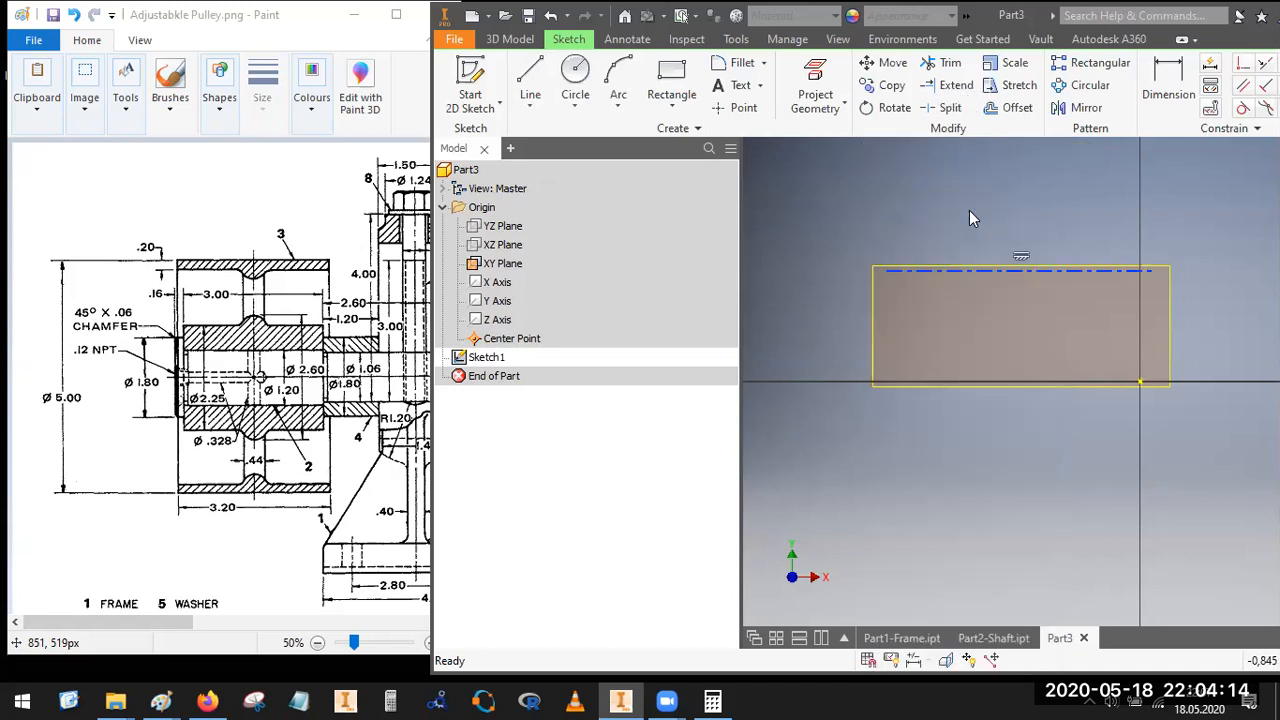
pyautogui.rightClick(984, 269)
pyautogui.click(1058, 158)
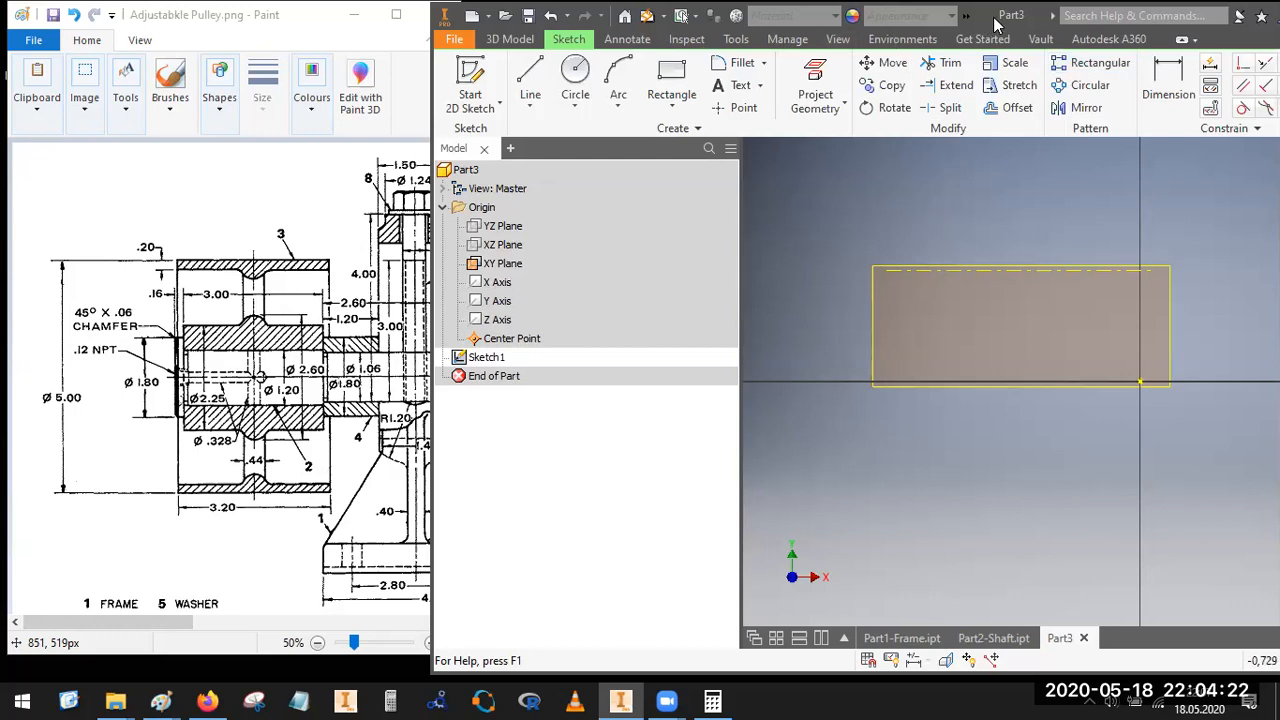
# Step: Resize the Inventor window beside the drawing and make the centerline's midpoint coincident with the origin center point
pyautogui.moveTo(432, 388); pyautogui.dragTo(640, 390)
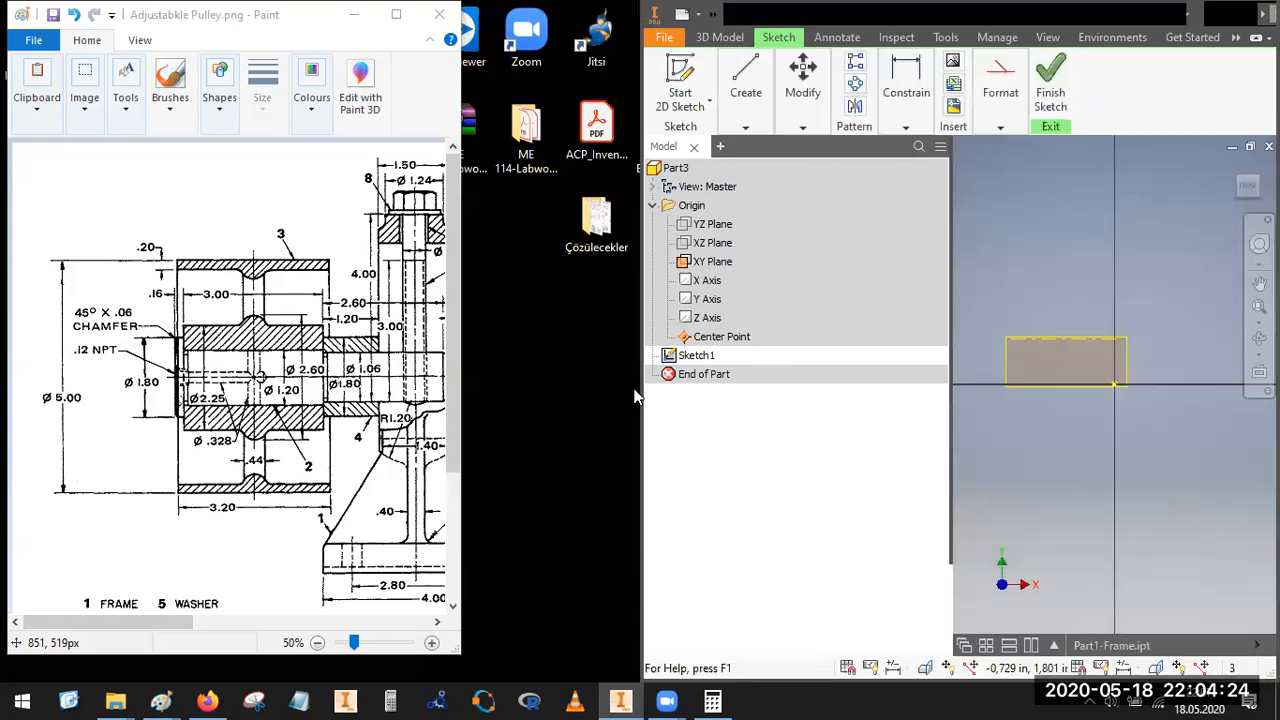
pyautogui.moveTo(636, 392); pyautogui.dragTo(440, 403)
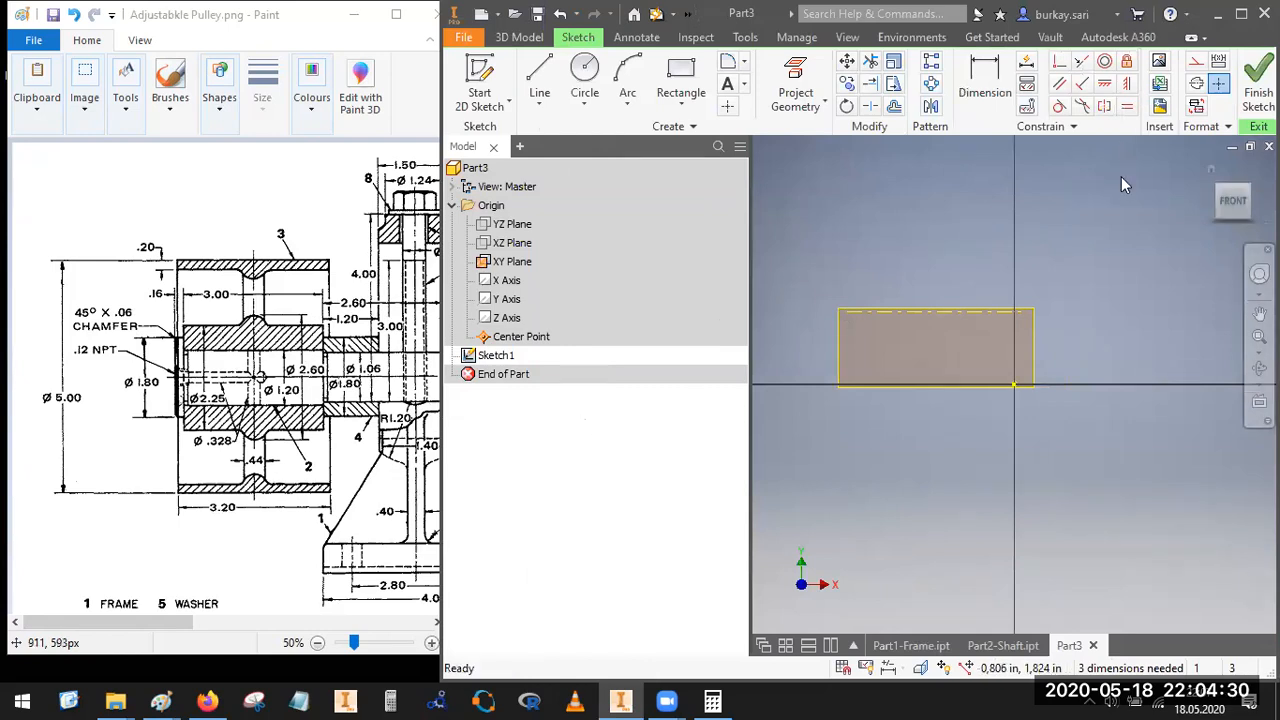
pyautogui.click(1060, 63)
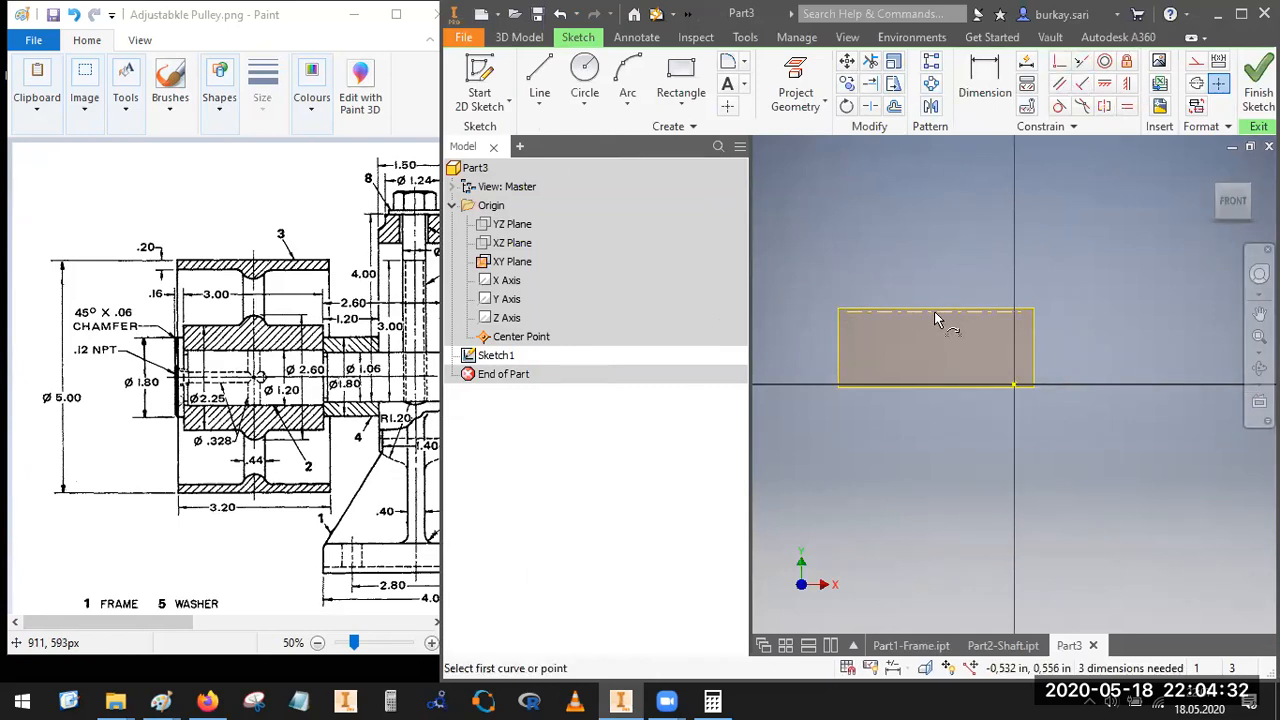
pyautogui.click(936, 314)
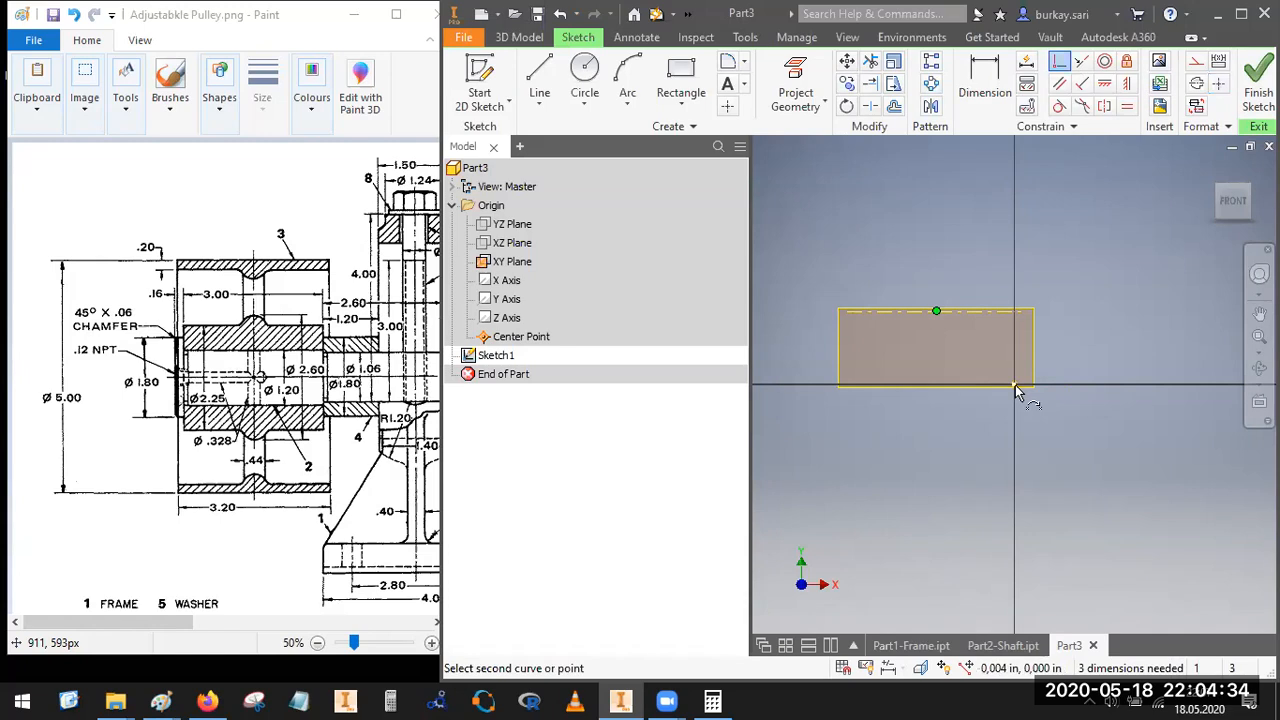
pyautogui.click(1015, 385)
pyautogui.click(400, 350)
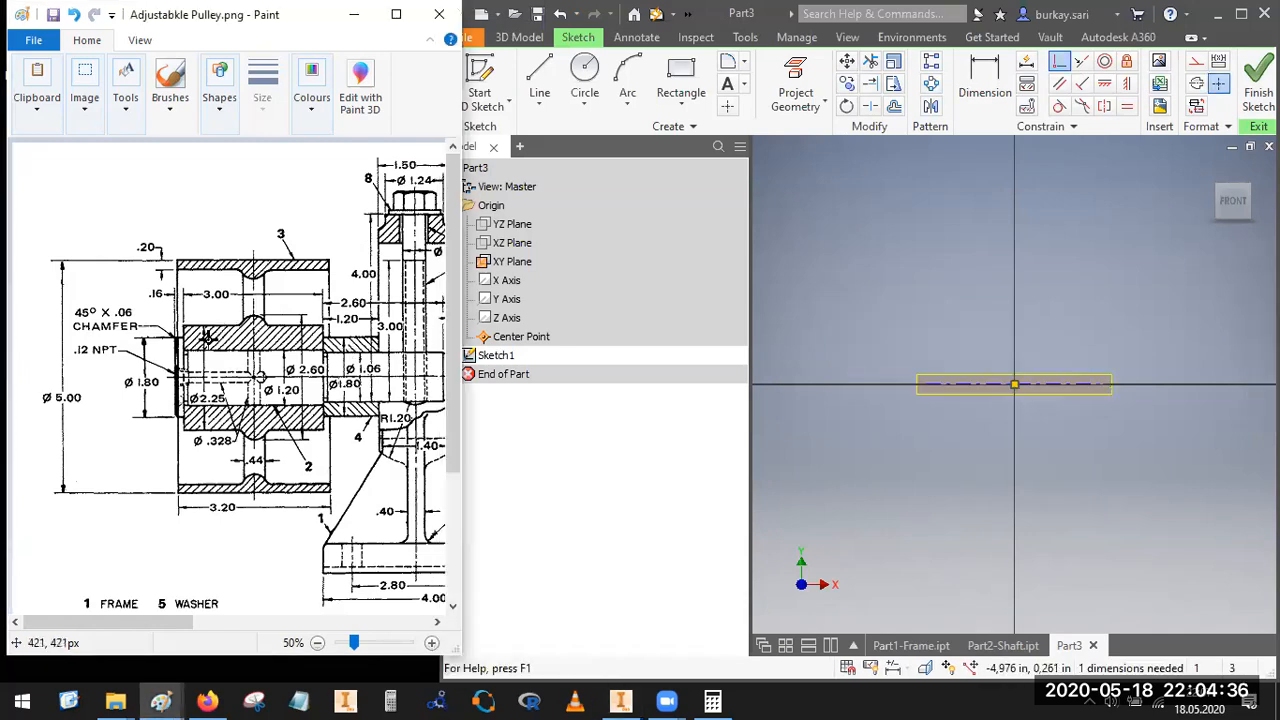